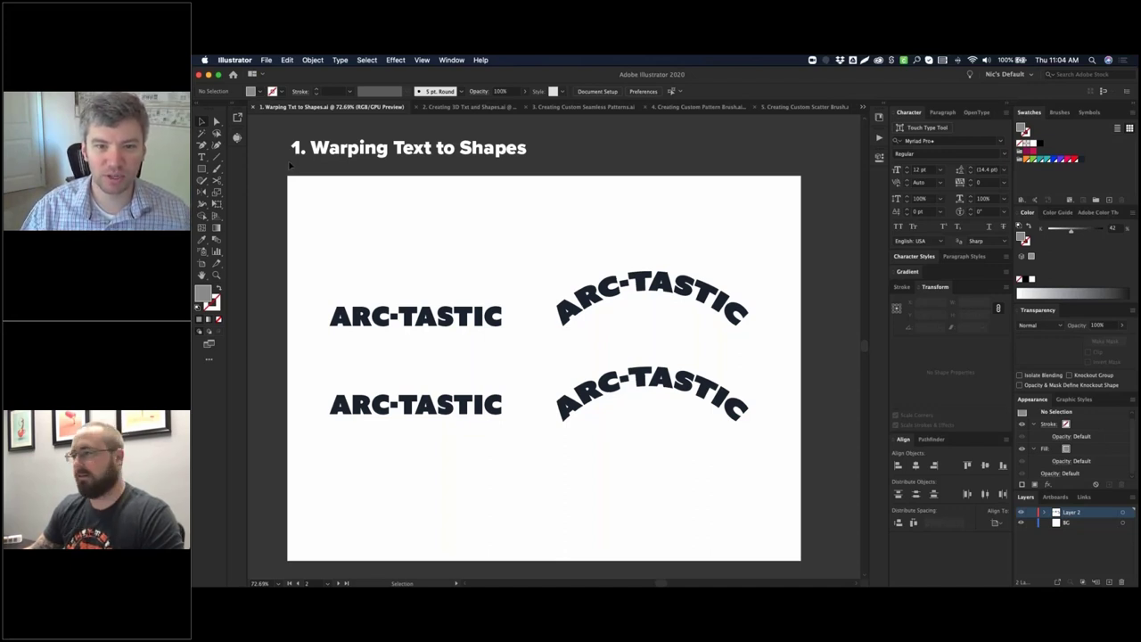
- Switch to the Essentials workspace and reset it to its default layout
left_click(1017, 75)
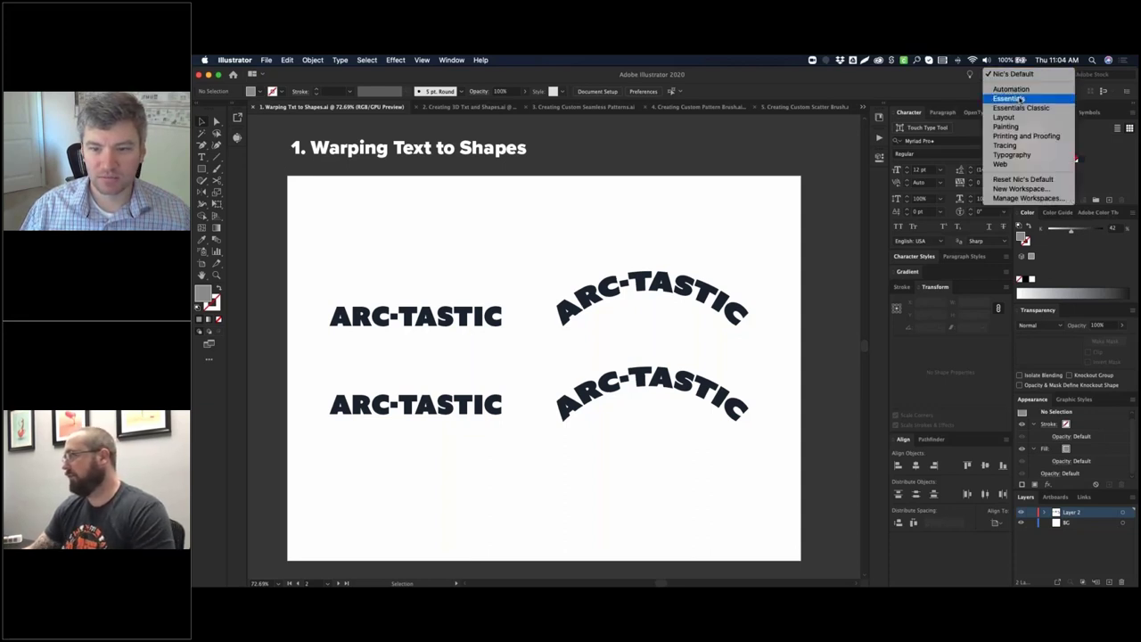
left_click(1014, 99)
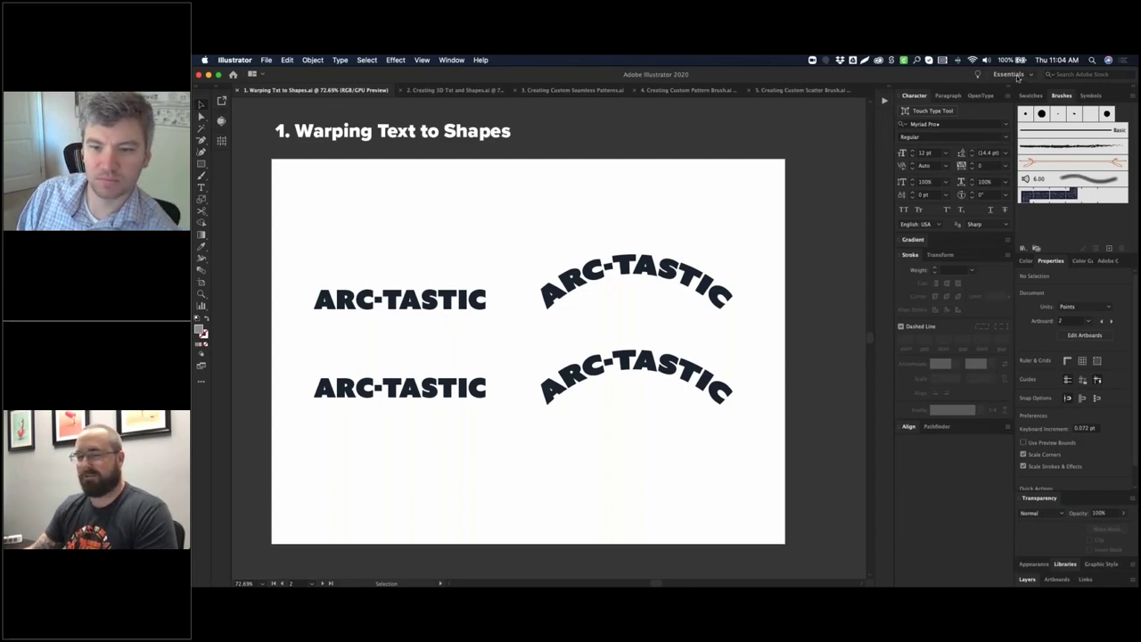
left_click(1013, 74)
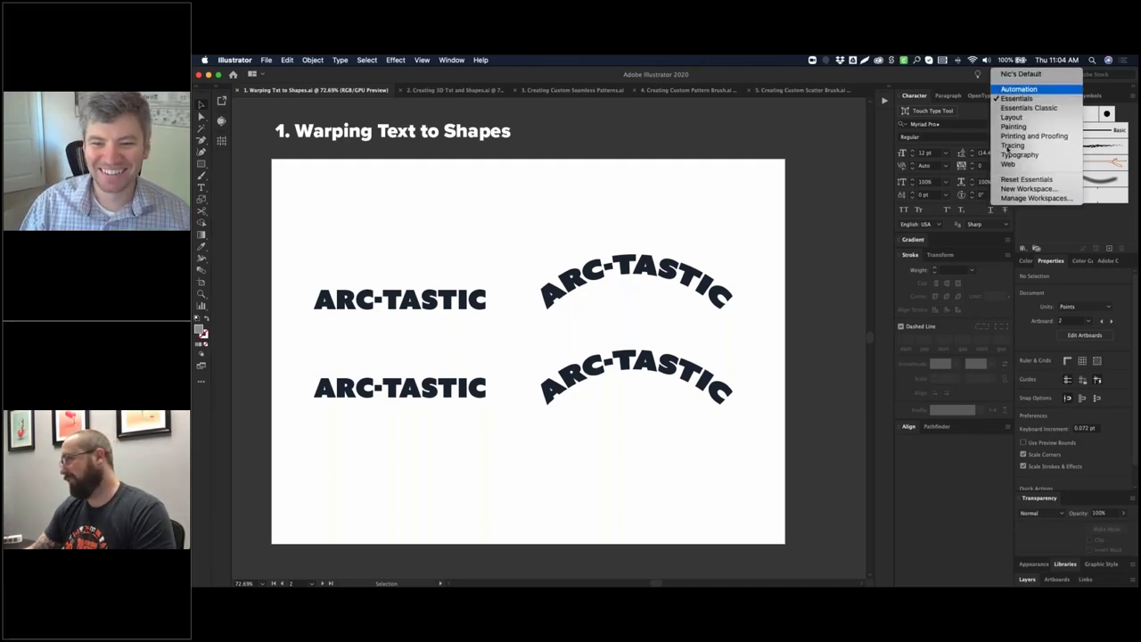
left_click(1025, 179)
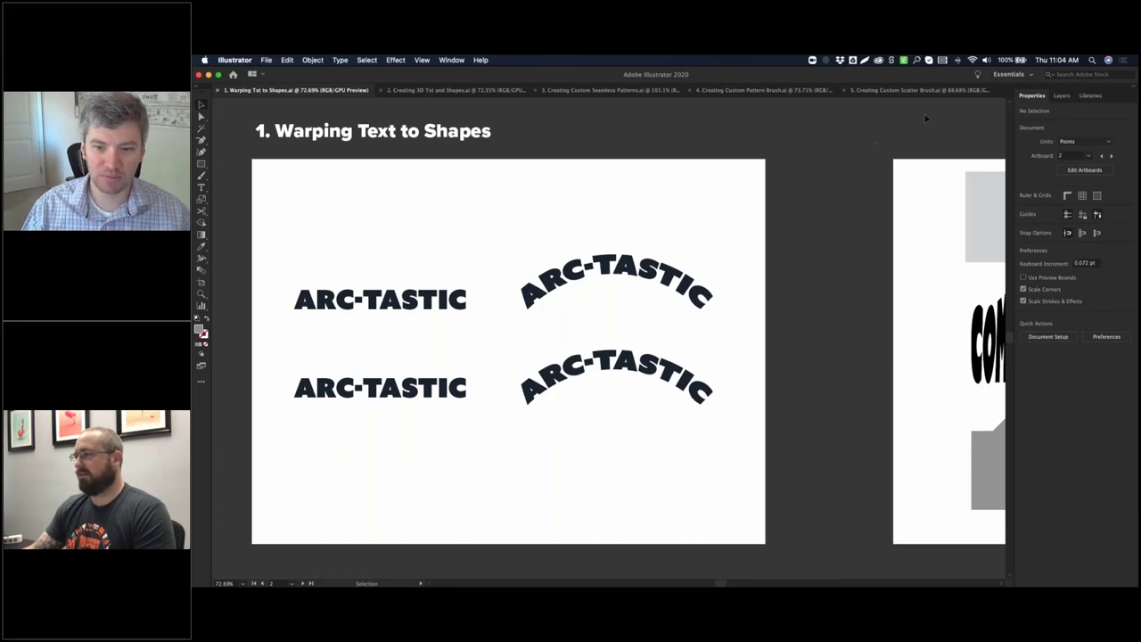
- Switch back to the custom default workspace, compare it once more with Essentials, and return to the custom one
left_click(1028, 74)
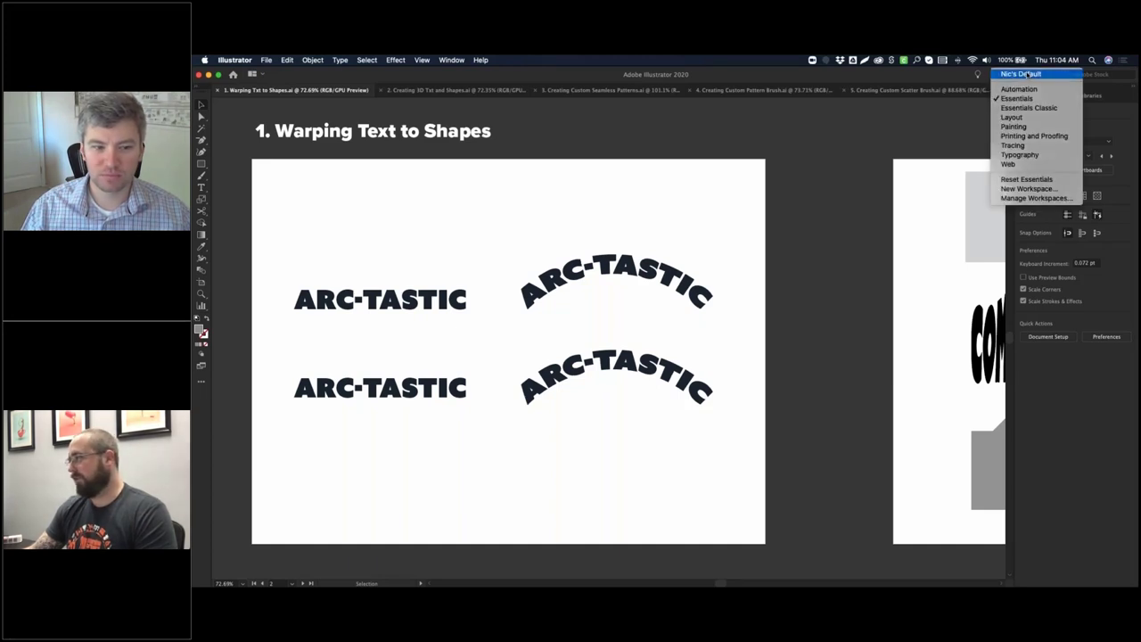
left_click(1014, 74)
left_click(1014, 74)
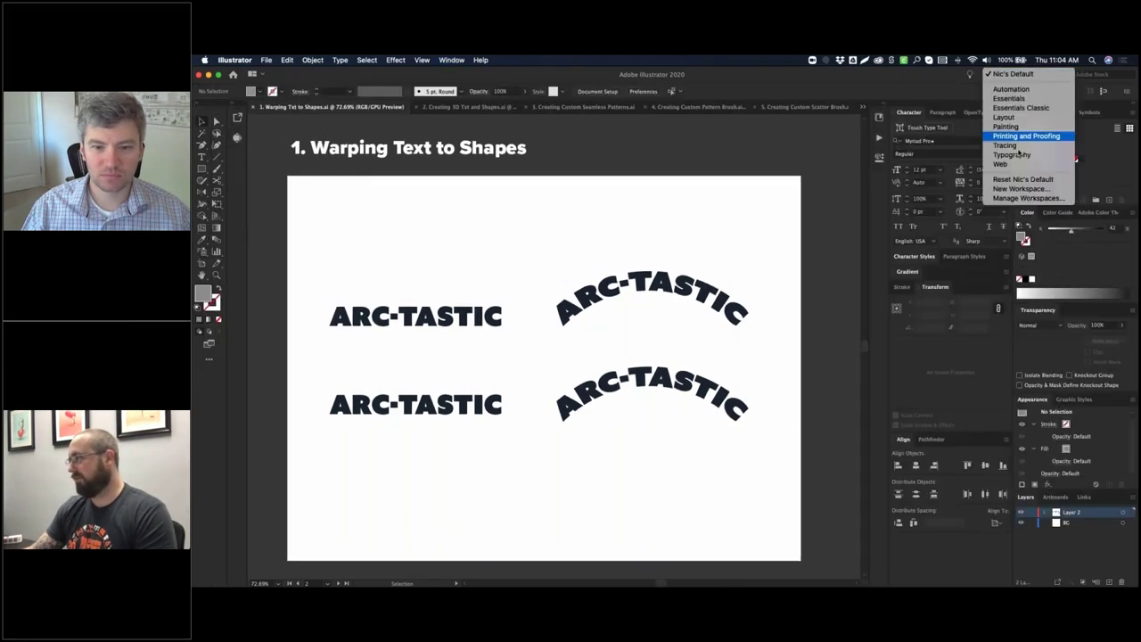
left_click(1017, 98)
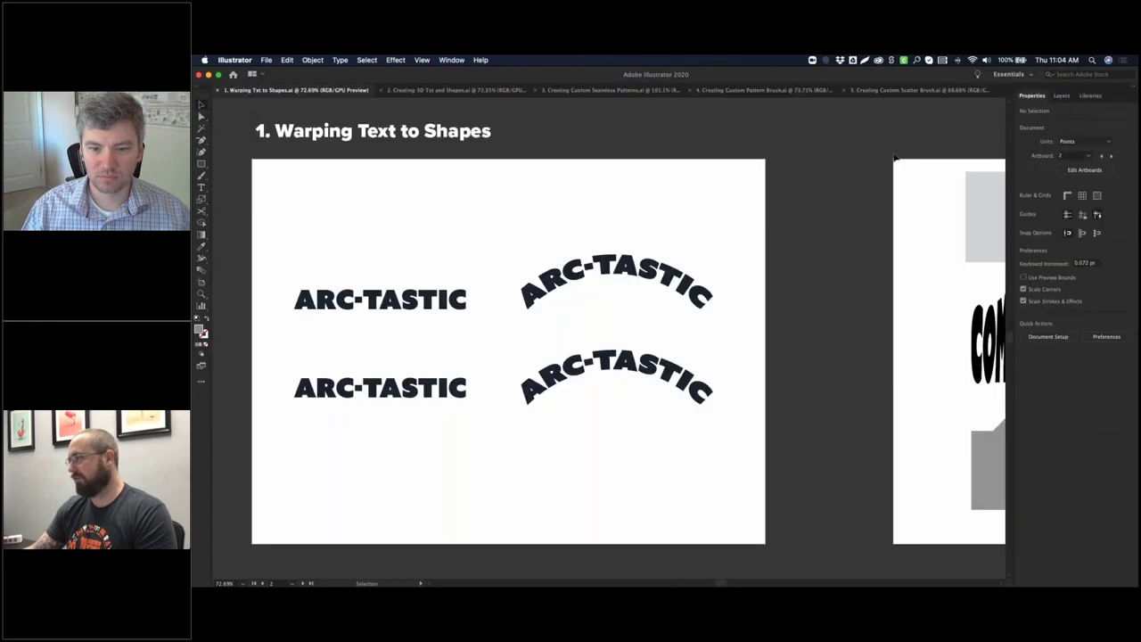
left_click(1017, 74)
left_click(1020, 74)
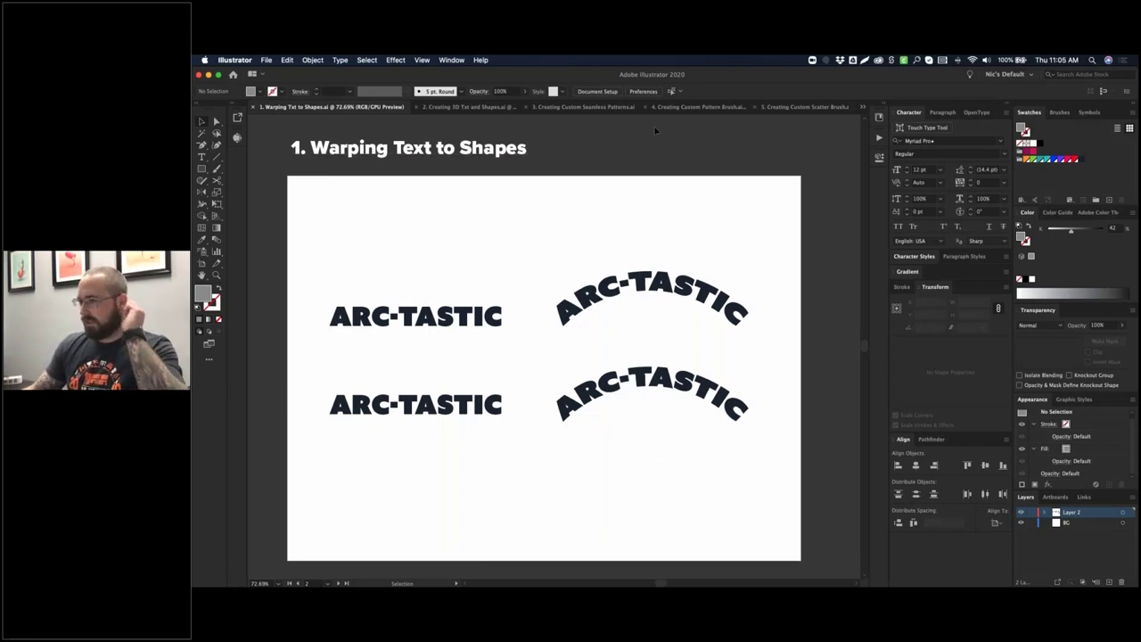
- Start the Arc warp effect on the upper straight ARC-TASTIC text and move its options clear of that text
left_click_drag(648, 143, 640, 137)
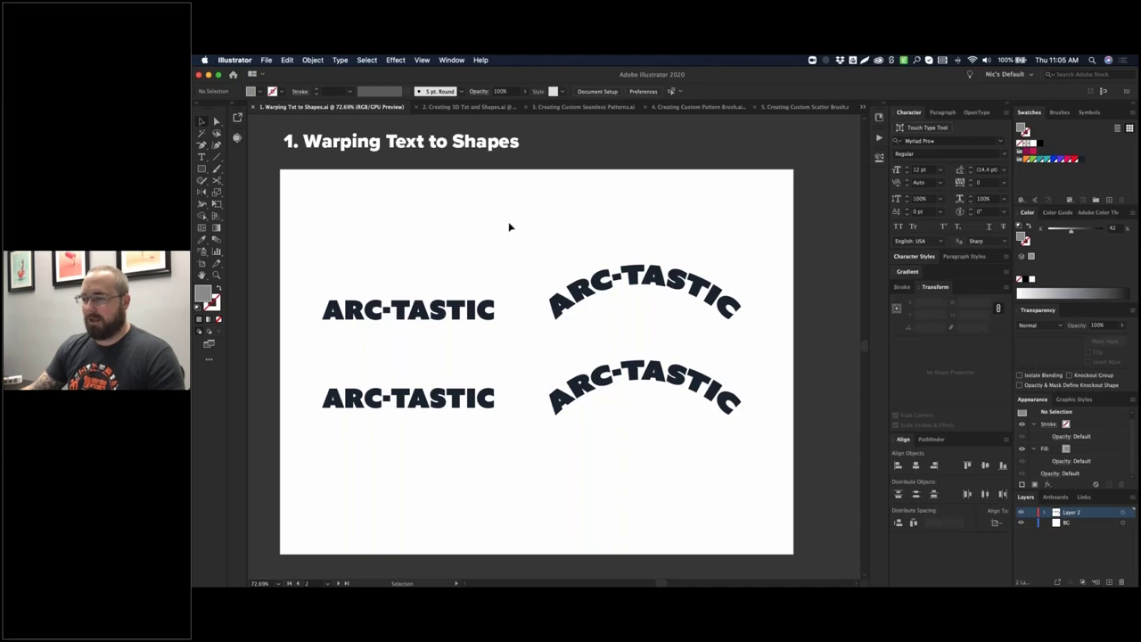
left_click(412, 311)
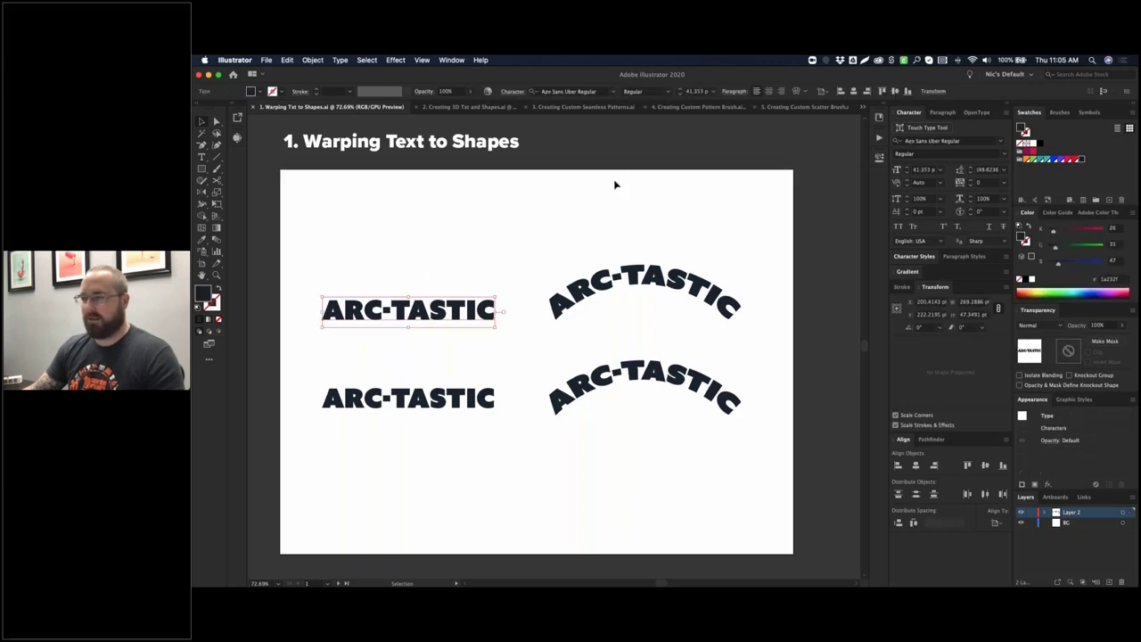
double_click(421, 308)
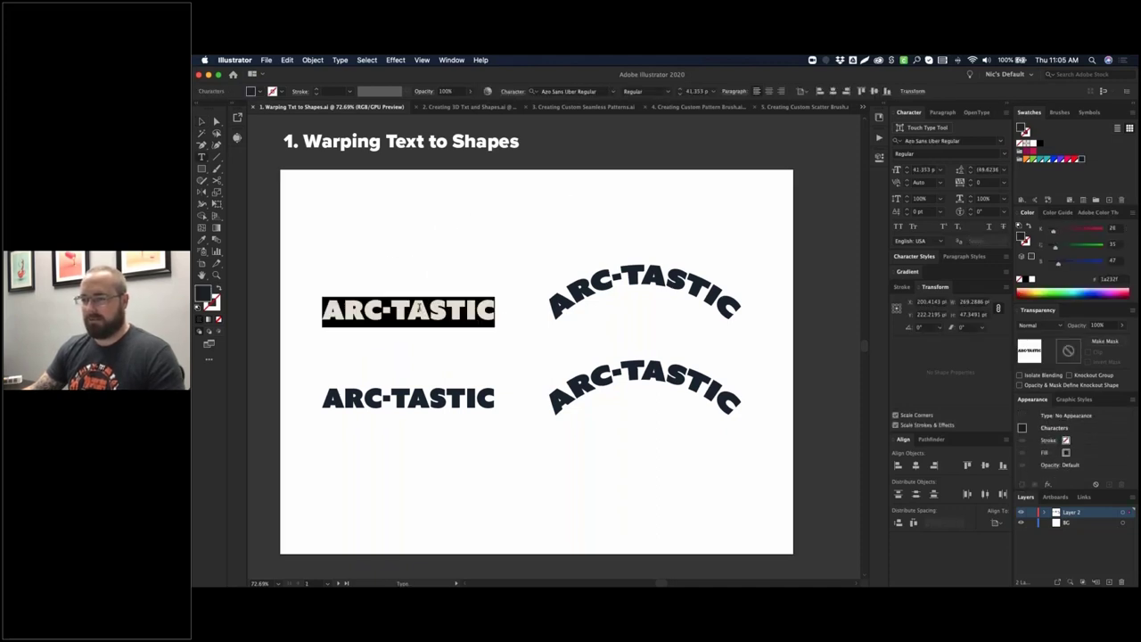
key("Escape")
left_click(396, 60)
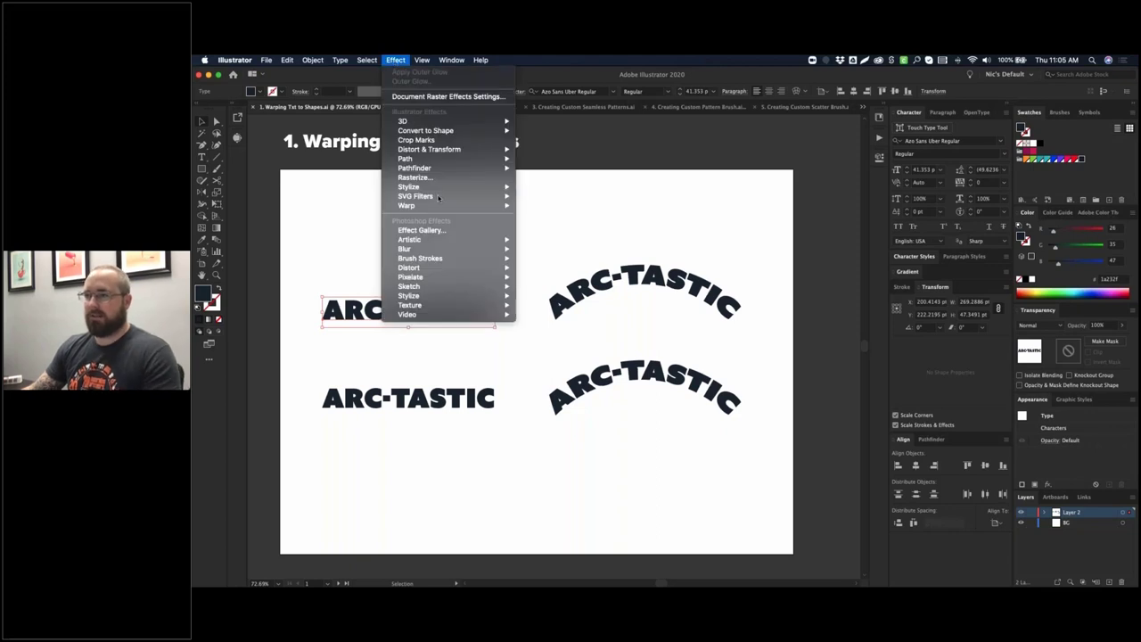
mouse_move(472, 206)
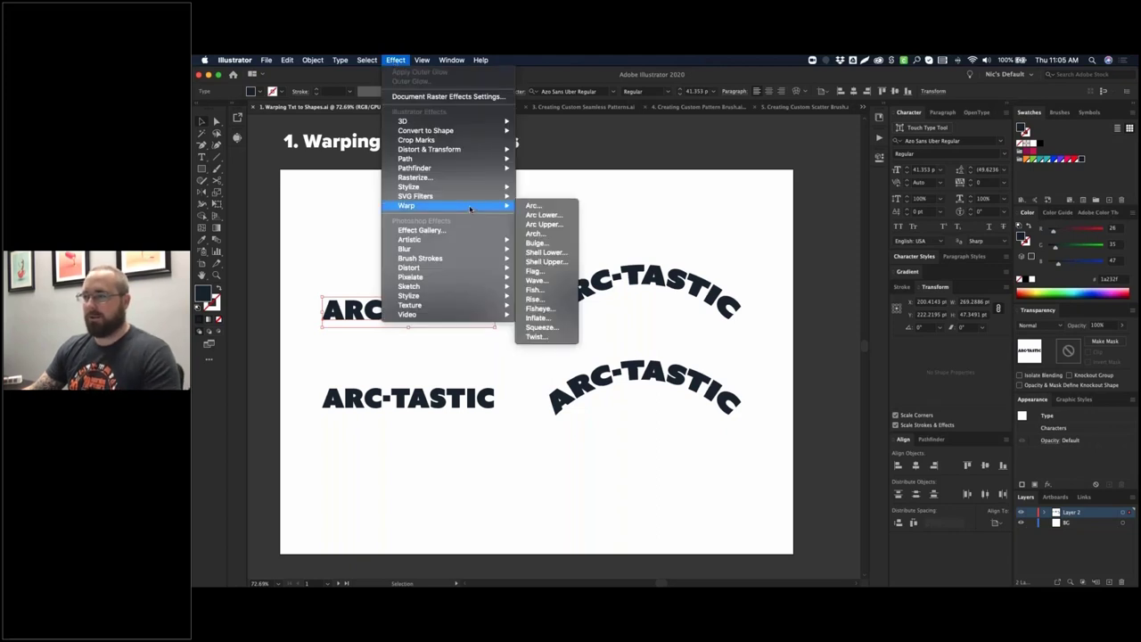
left_click(543, 207)
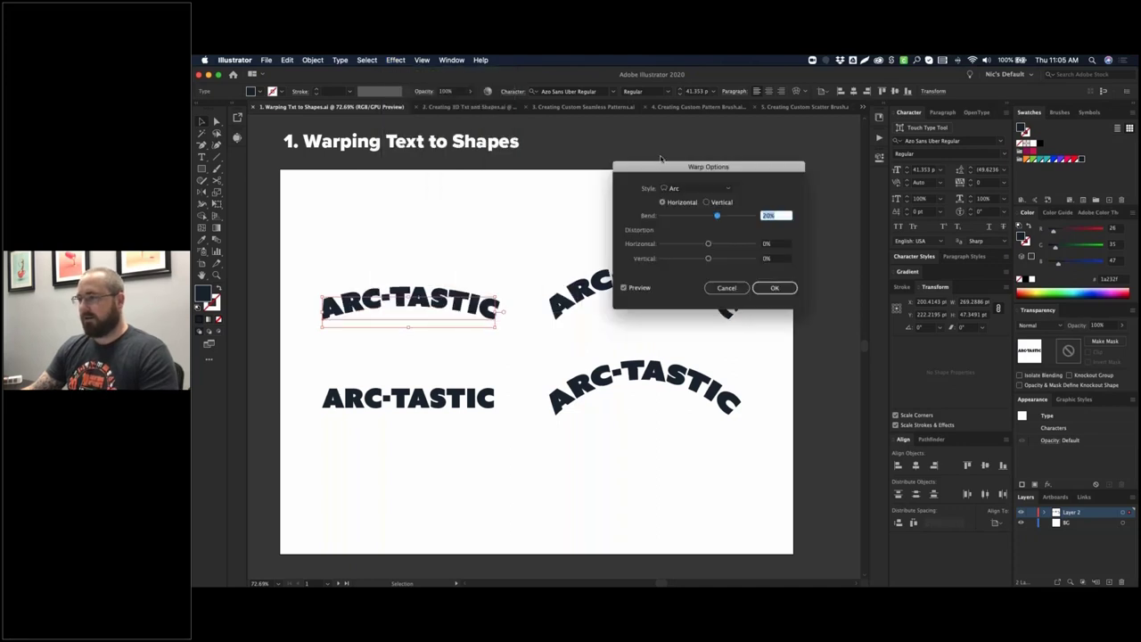
left_click_drag(659, 167, 591, 152)
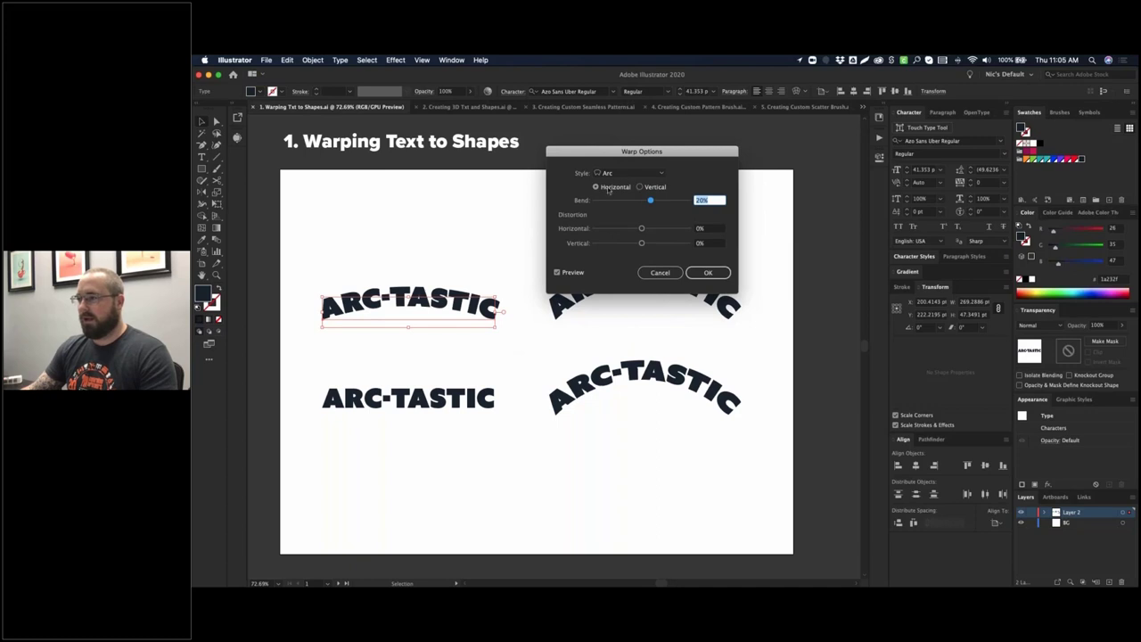
- Try the vertical arc, then a horizontal one with 22% bend, 51% horizontal distortion and -37% vertical distortion
left_click(640, 187)
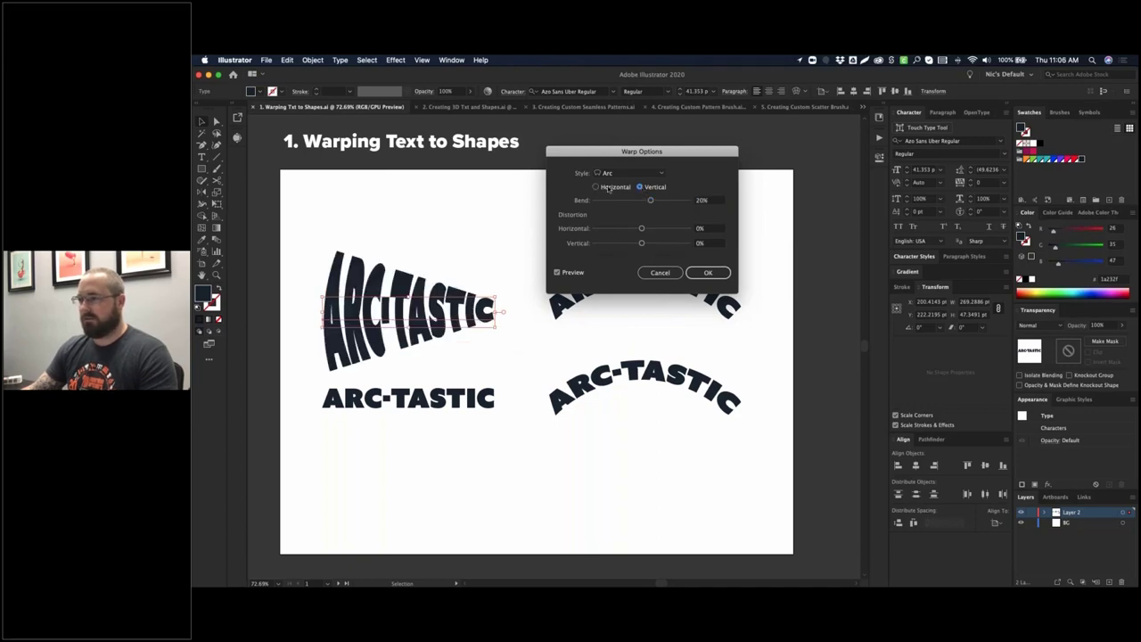
left_click(601, 187)
left_click_drag(651, 201, 625, 245)
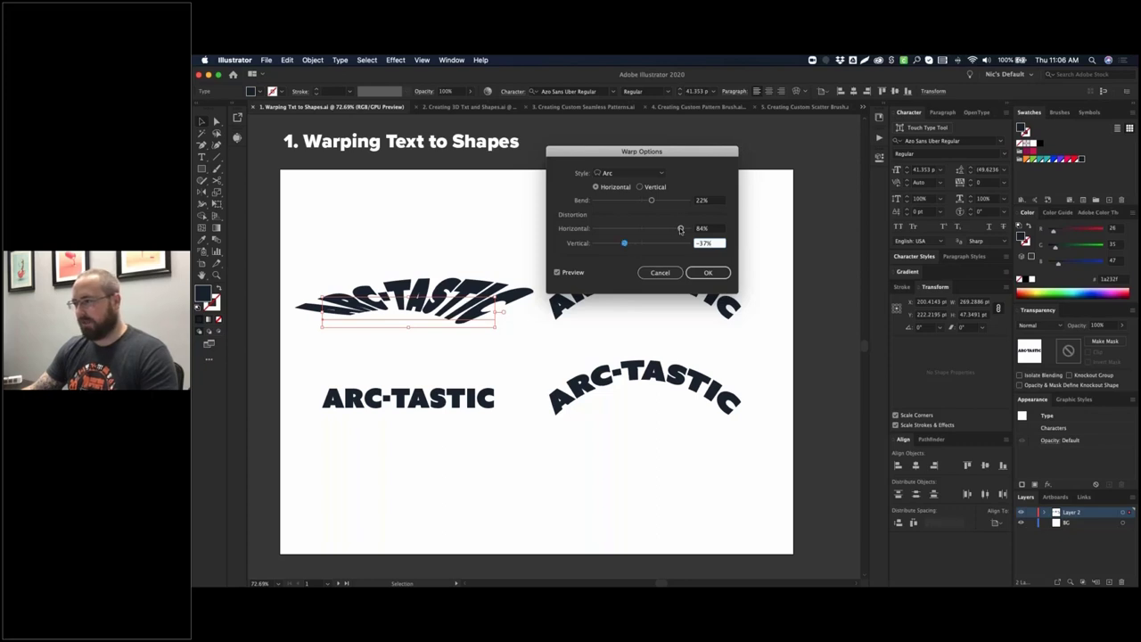
left_click_drag(677, 229, 665, 230)
- Change the warp style to Arc Lower with 0% horizontal and vertical distortion and a 50% bend
left_click(657, 173)
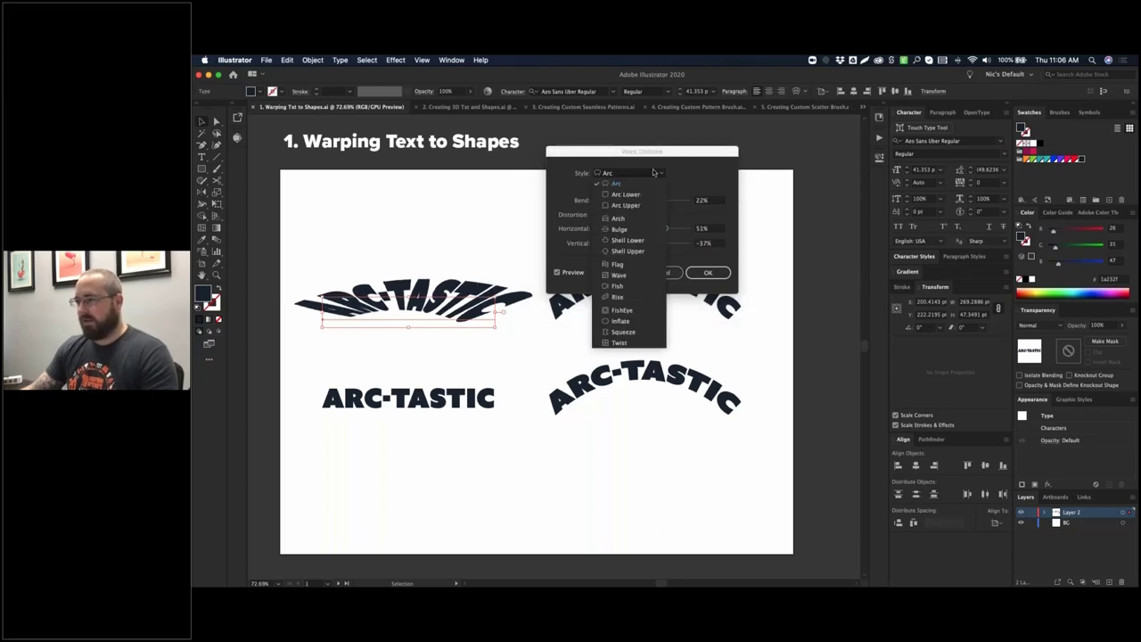
left_click(646, 194)
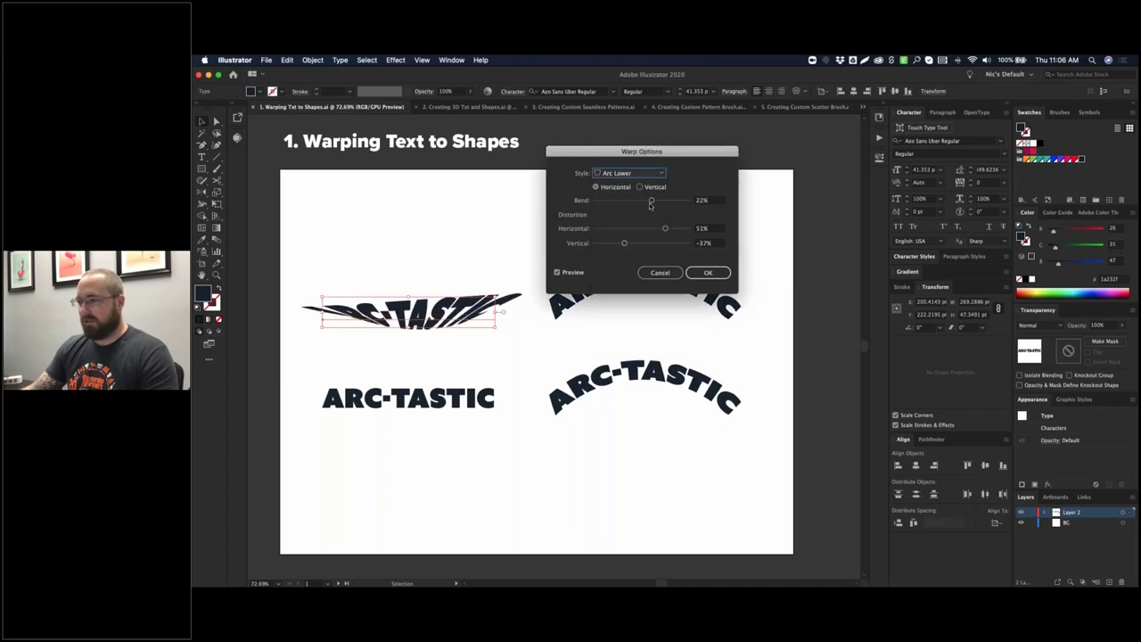
left_click_drag(716, 230, 675, 230)
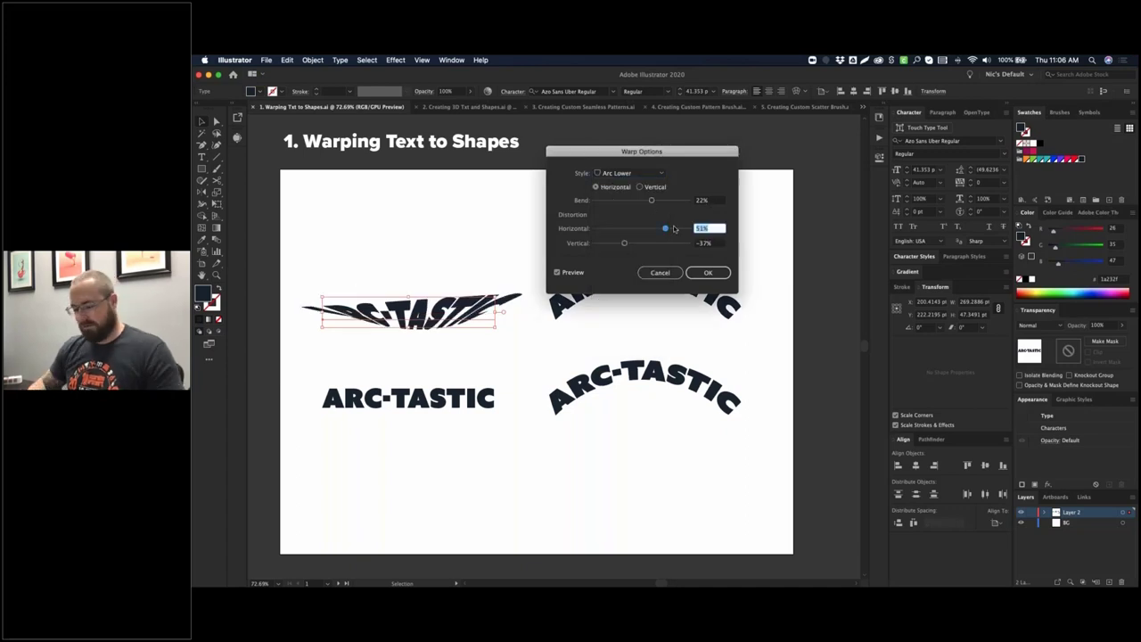
type("0")
key("Tab")
type("0")
key("Tab")
type("50")
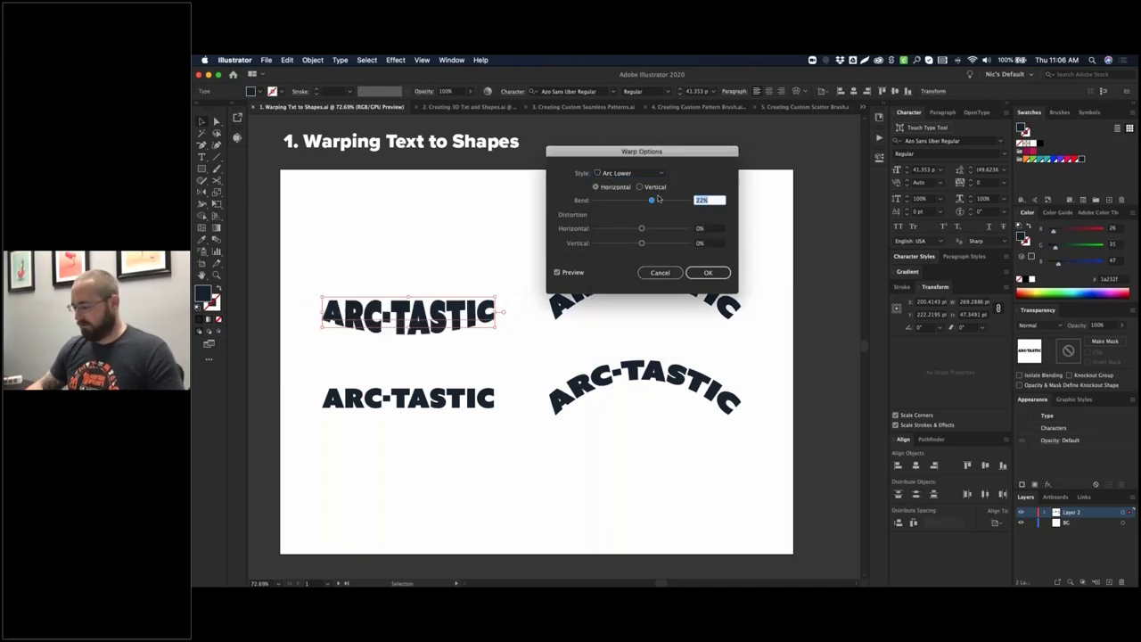
key("Tab")
- Preview the Arc Upper, Flag, Wave, FishEye and Twist warp styles on the text
left_click(640, 174)
left_click(640, 174)
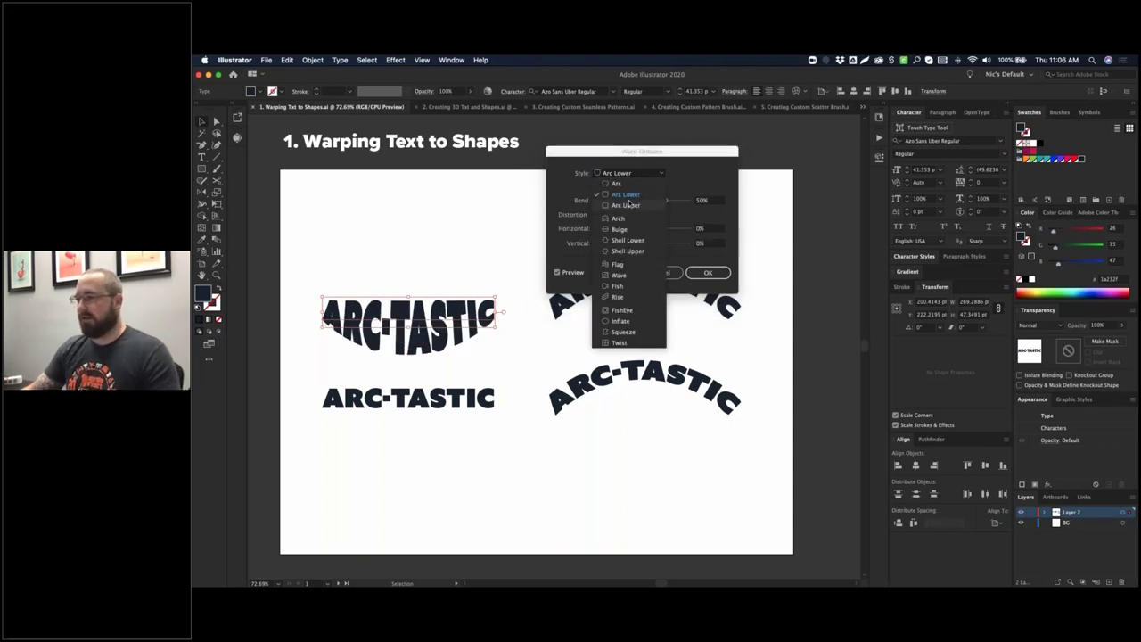
left_click(627, 206)
left_click(638, 173)
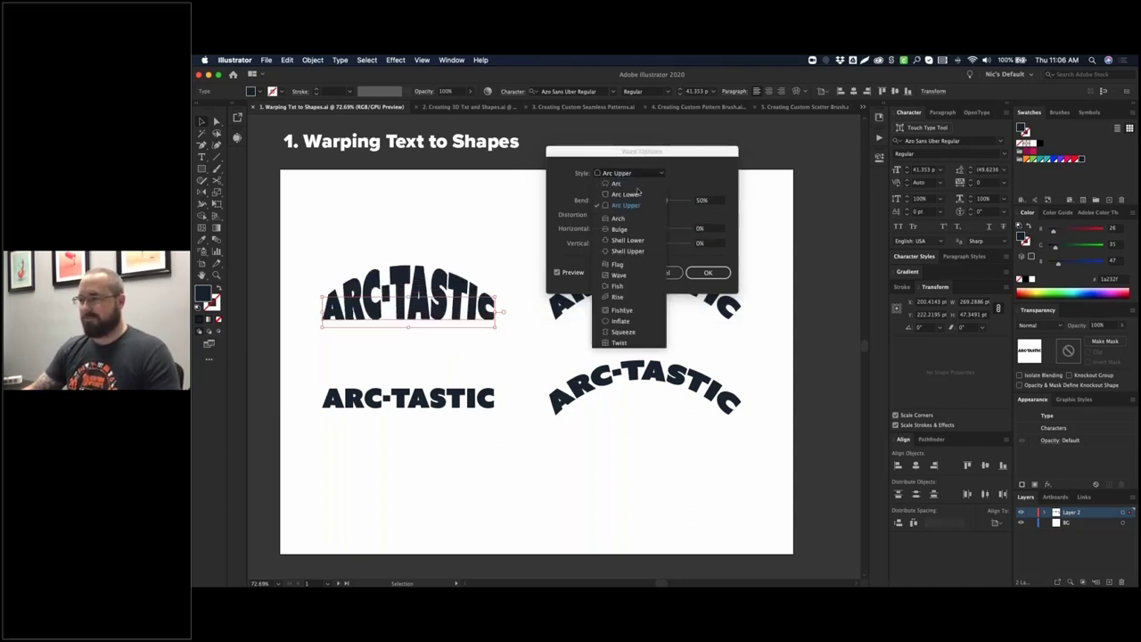
left_click(625, 265)
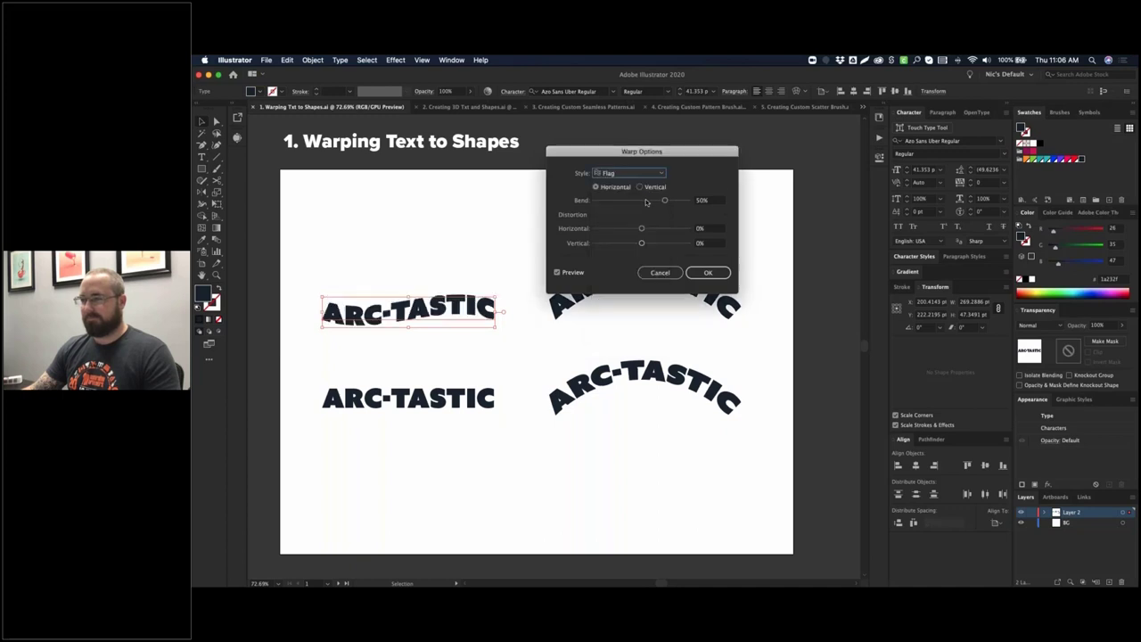
left_click(644, 174)
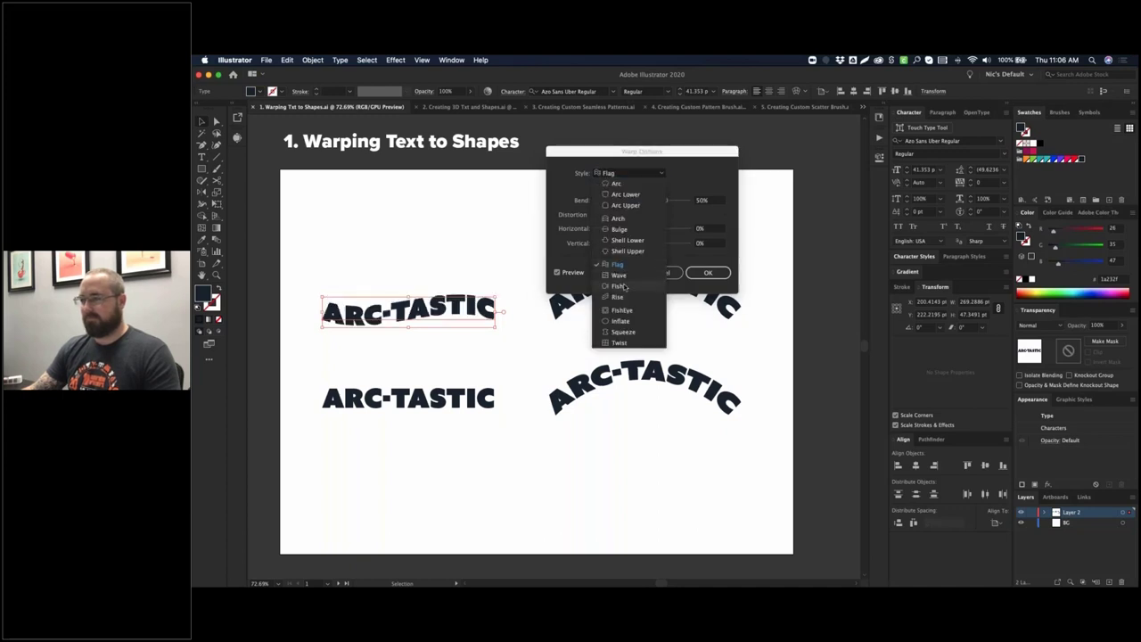
left_click(625, 277)
left_click(636, 173)
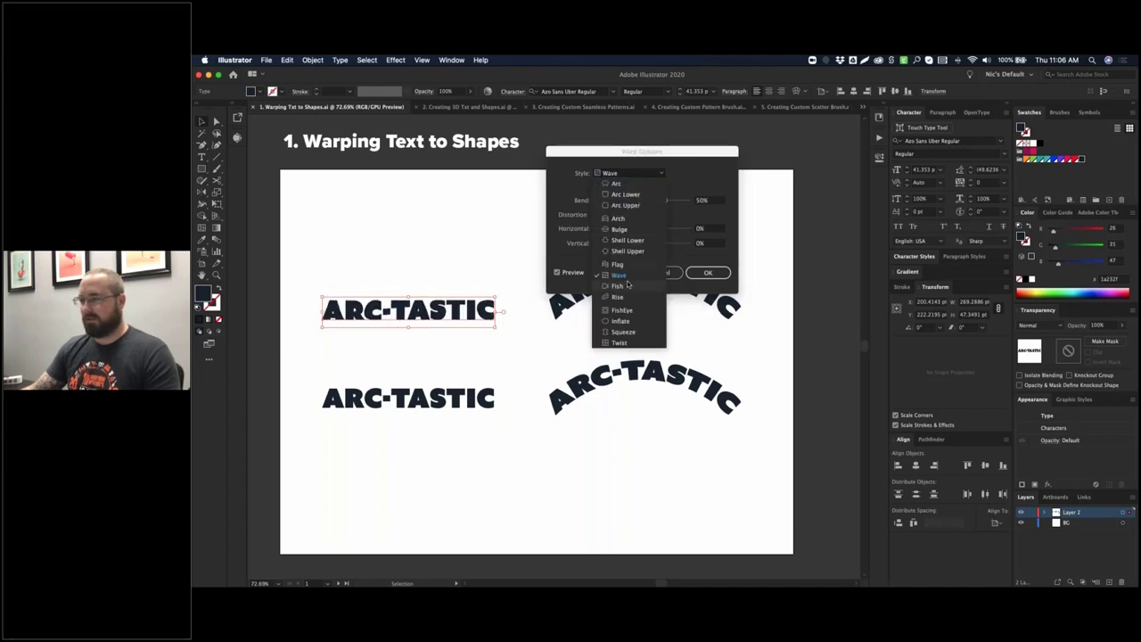
left_click(622, 309)
left_click(646, 175)
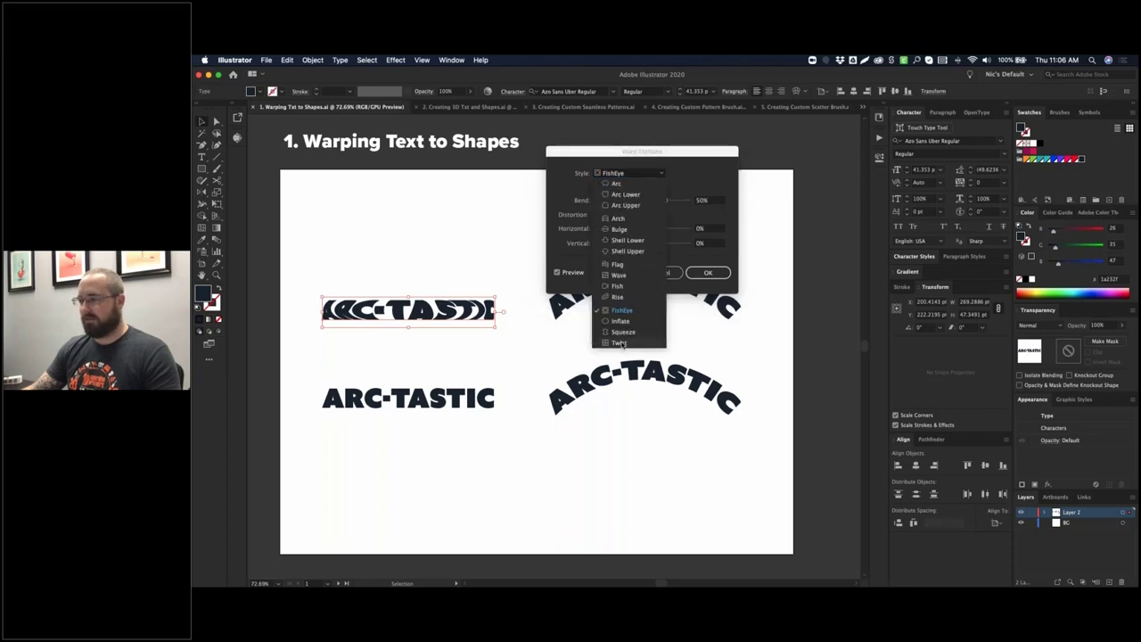
left_click(620, 344)
- Set the warp style back to Arc, apply the effect and deselect the text
left_click(632, 173)
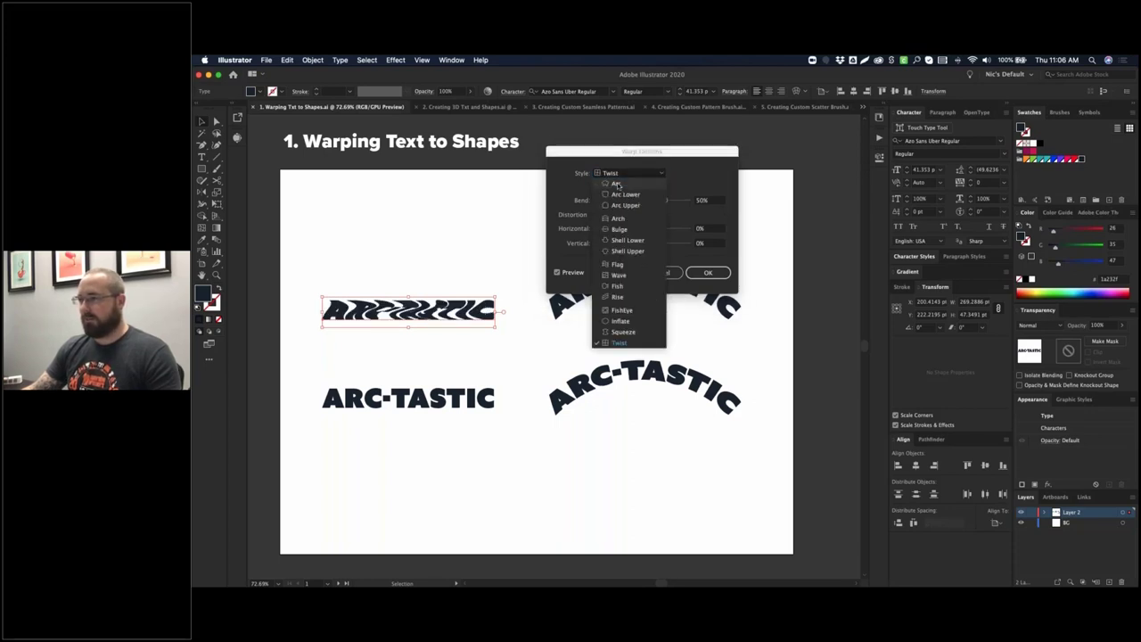
left_click(624, 176)
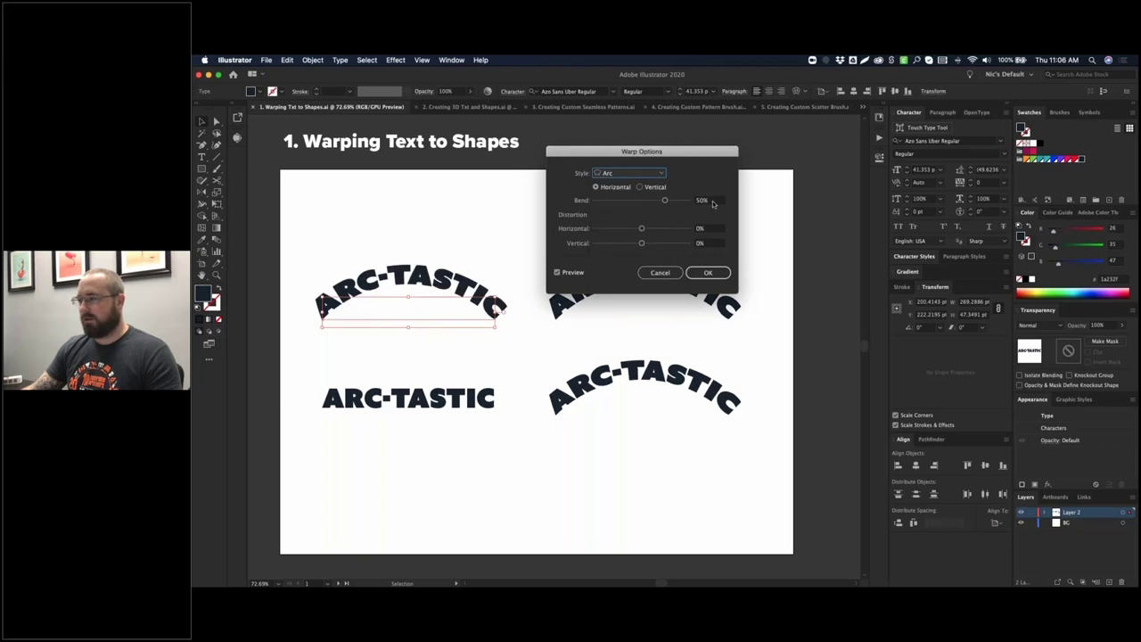
left_click(708, 273)
left_click(742, 166)
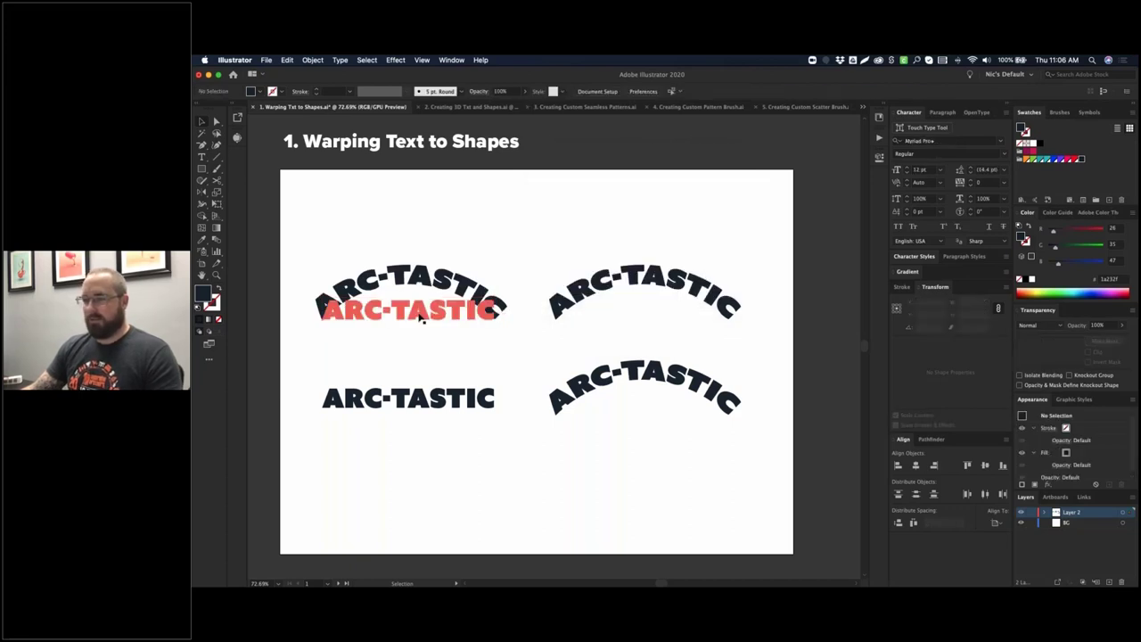
- Append five exclamation marks to the end of the warped ARC-TASTIC text
left_click(423, 319)
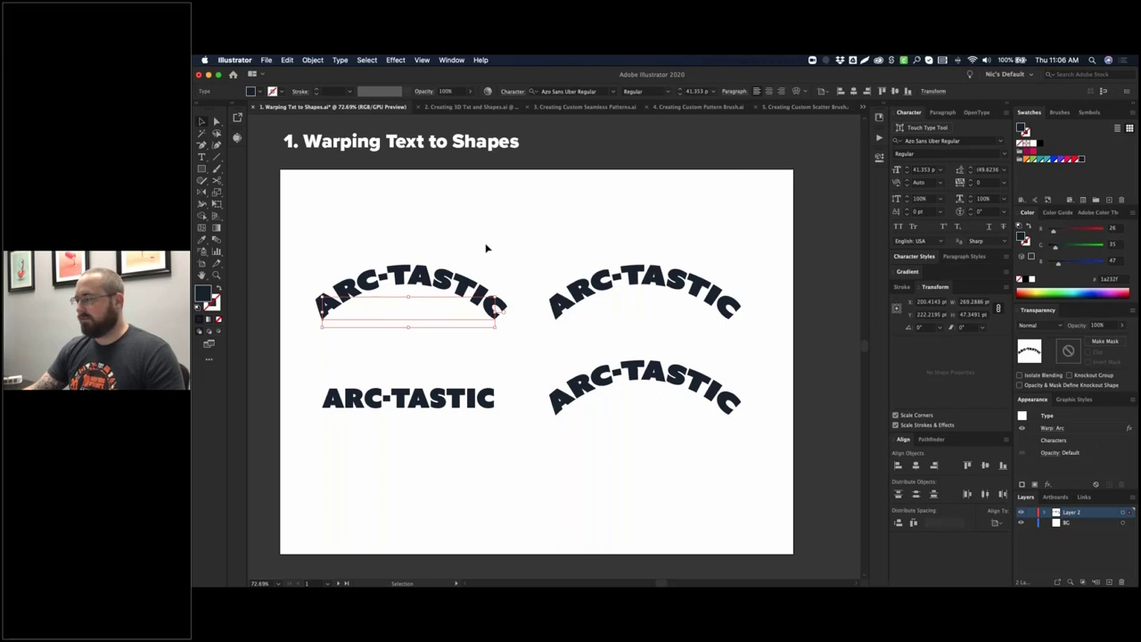
double_click(390, 313)
left_click(496, 312)
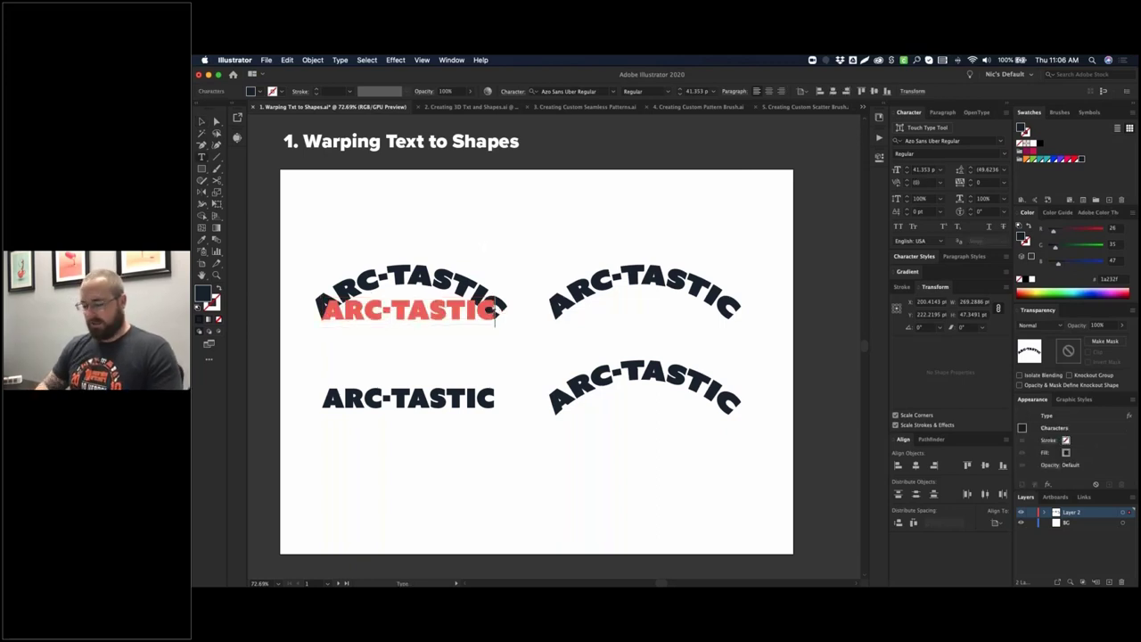
type("!!!!")
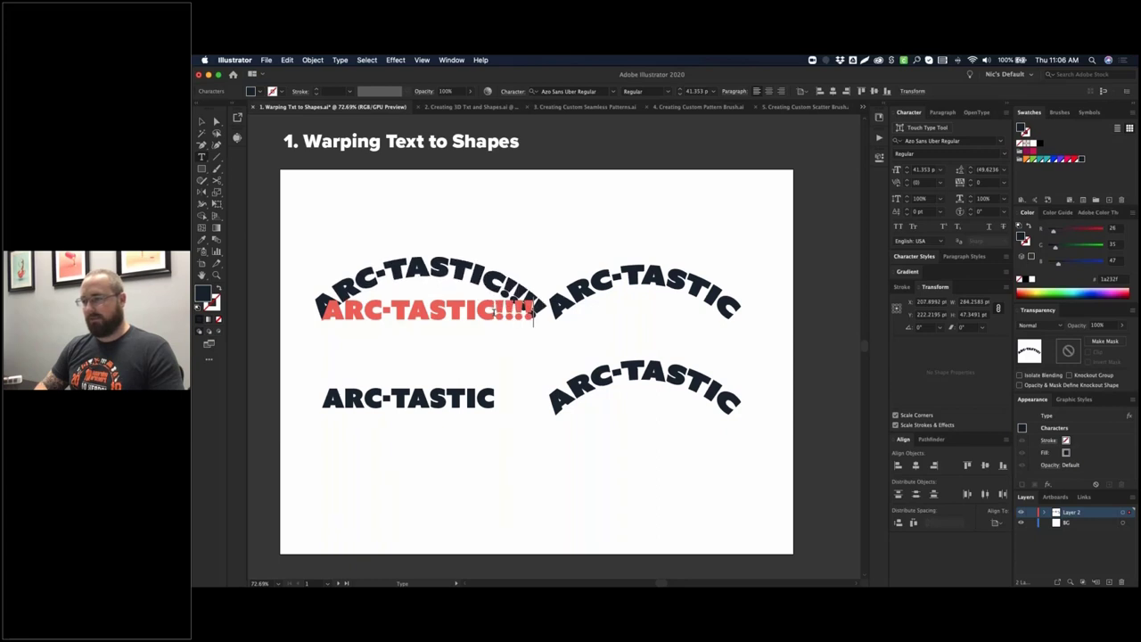
type("!")
- Delete the added exclamation marks from the warped text and finish text editing
key("BackSpace")
key("BackSpace")
key("BackSpace")
key("BackSpace")
key("BackSpace")
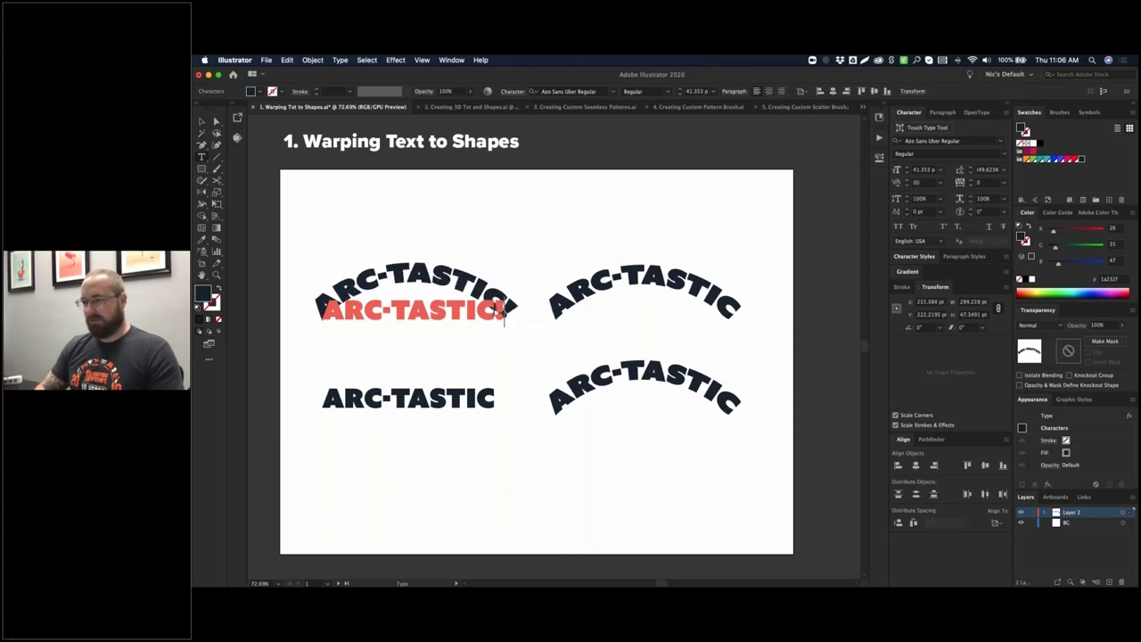
key("Escape")
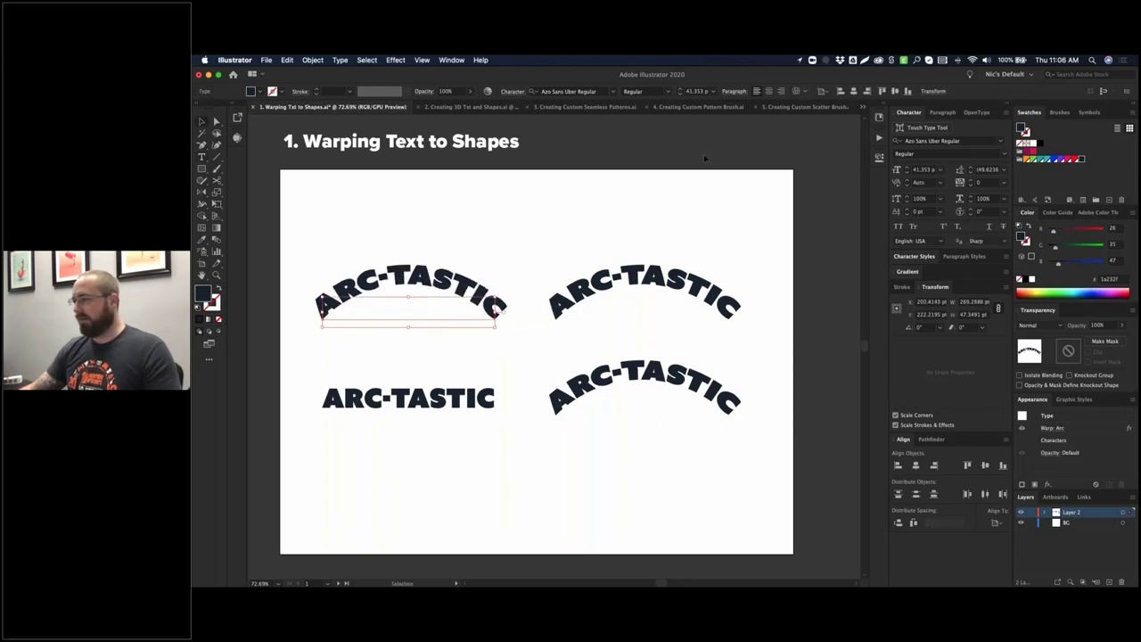
- Apply an envelope warp to the straight ARC-TASTIC text, using the Arc style with a horizontal bend of 50%
left_click(701, 151)
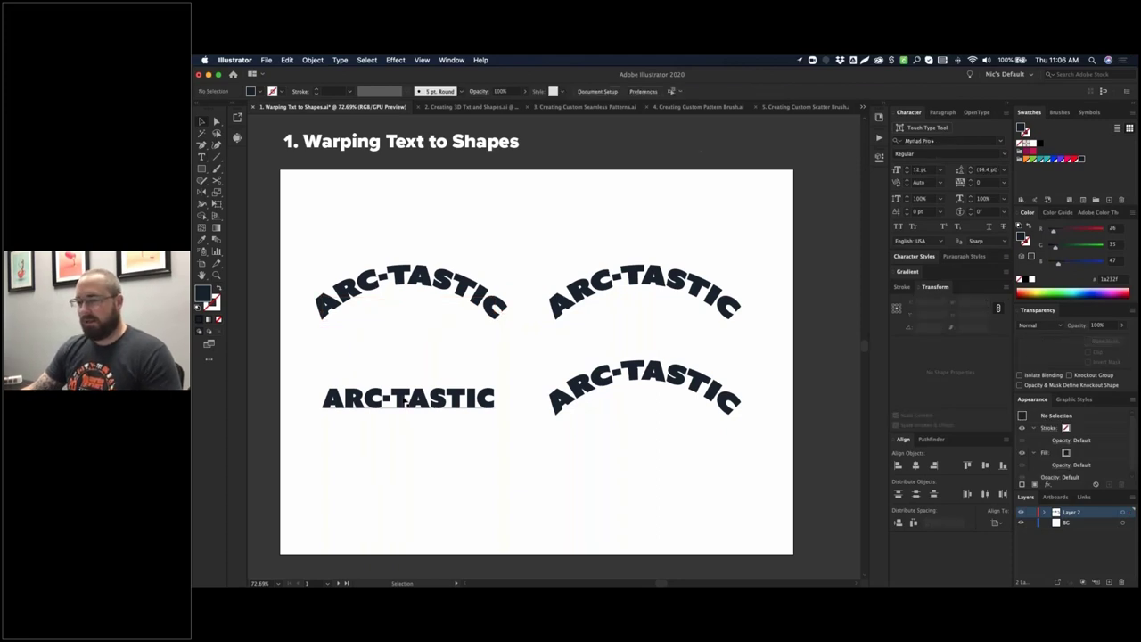
left_click(408, 402)
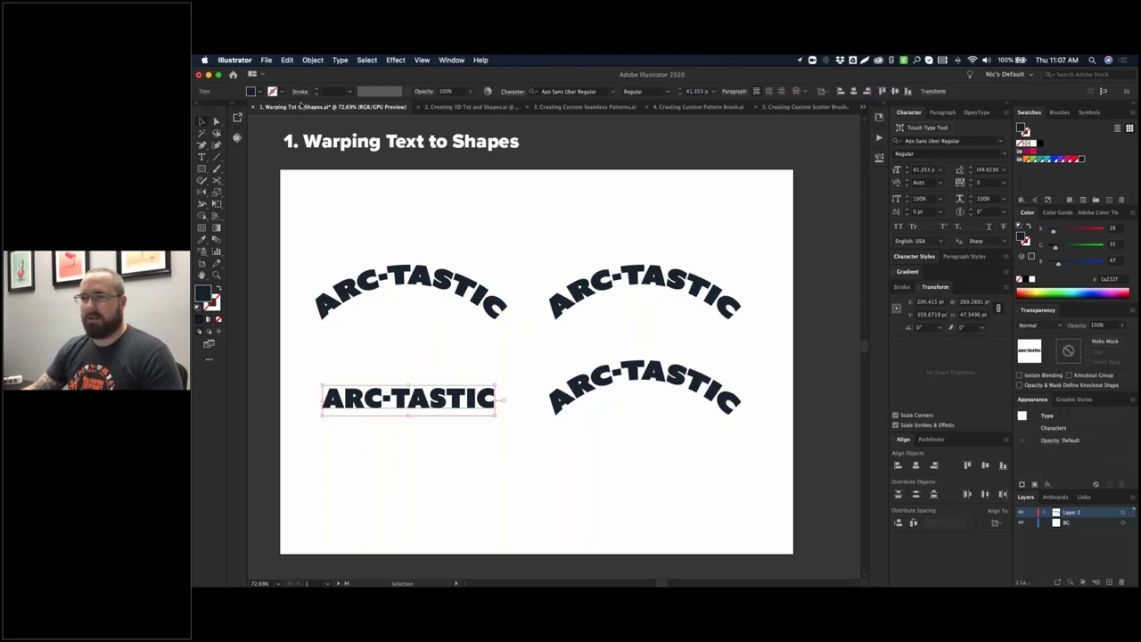
left_click(312, 61)
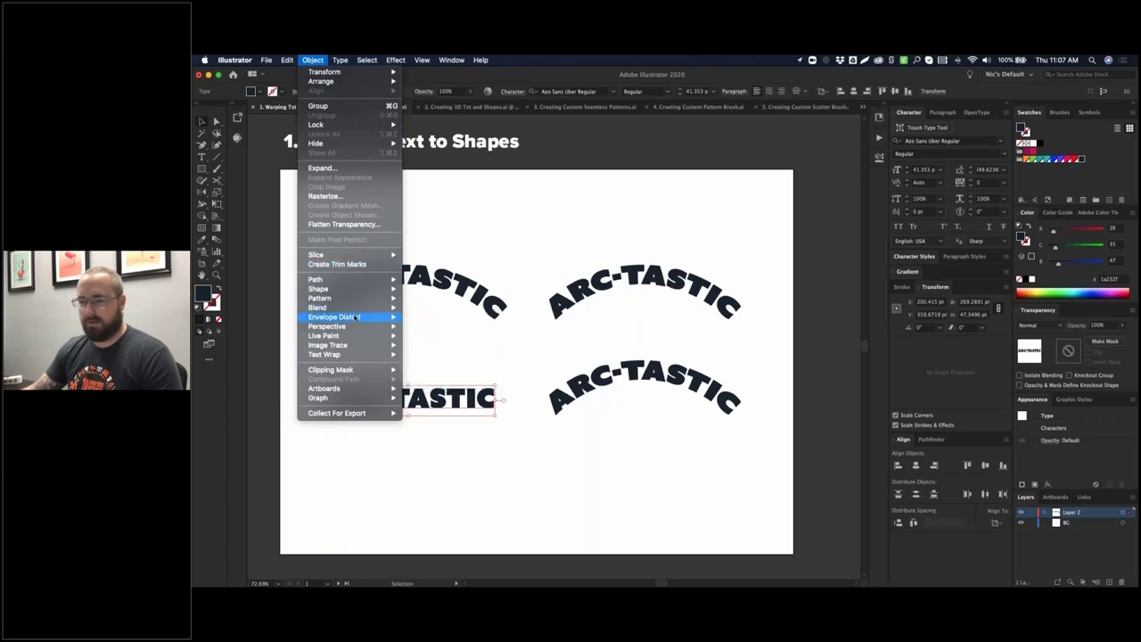
mouse_move(355, 317)
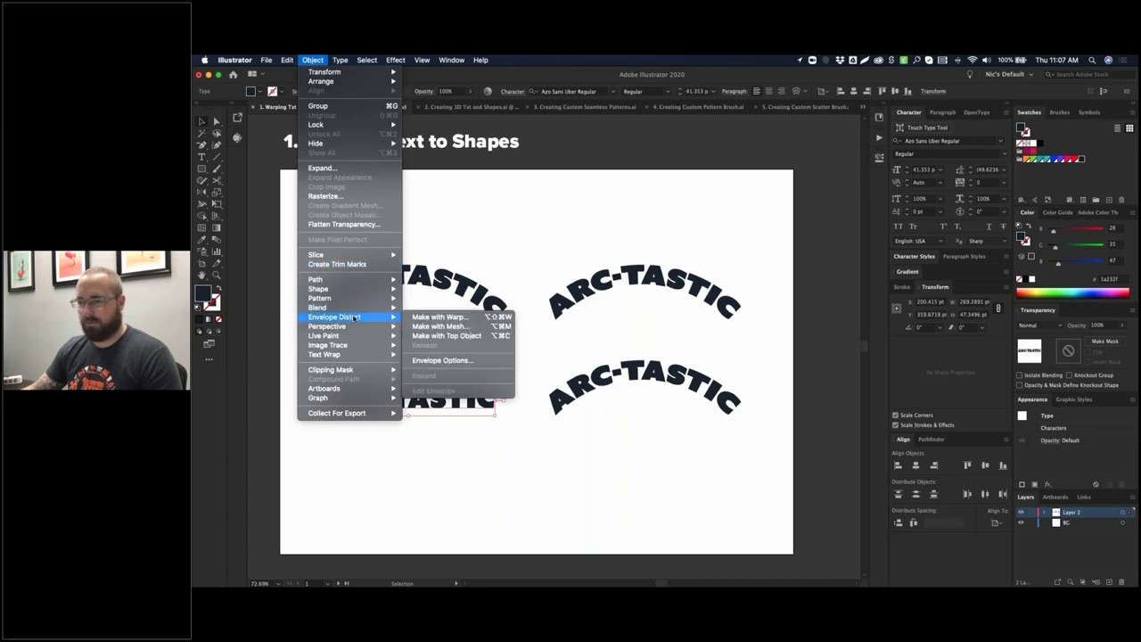
left_click(468, 319)
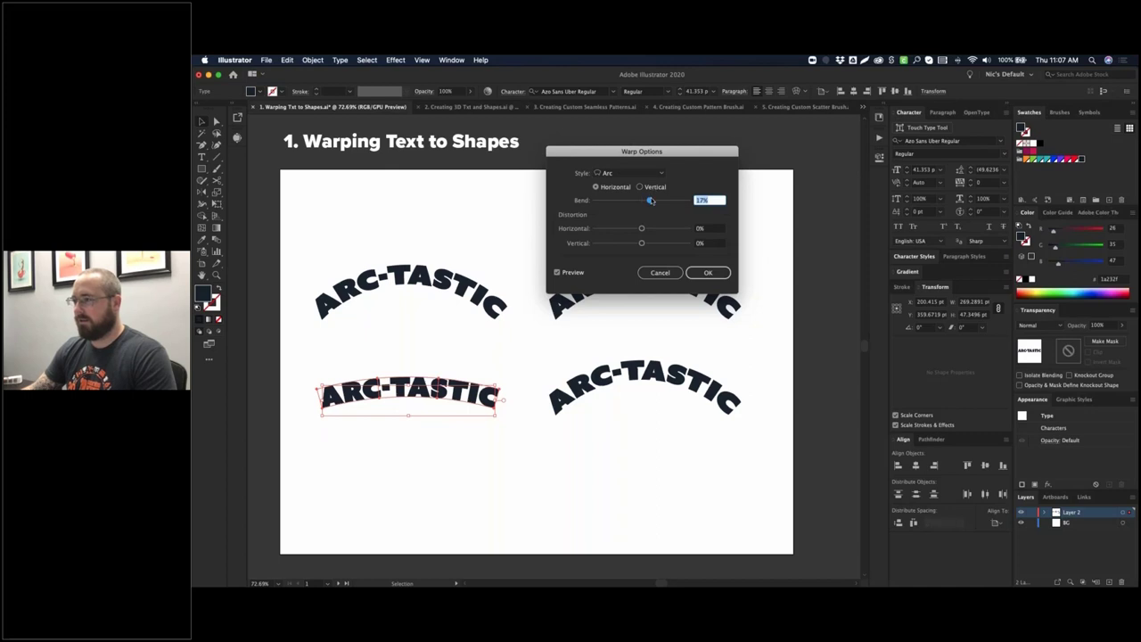
left_click(667, 174)
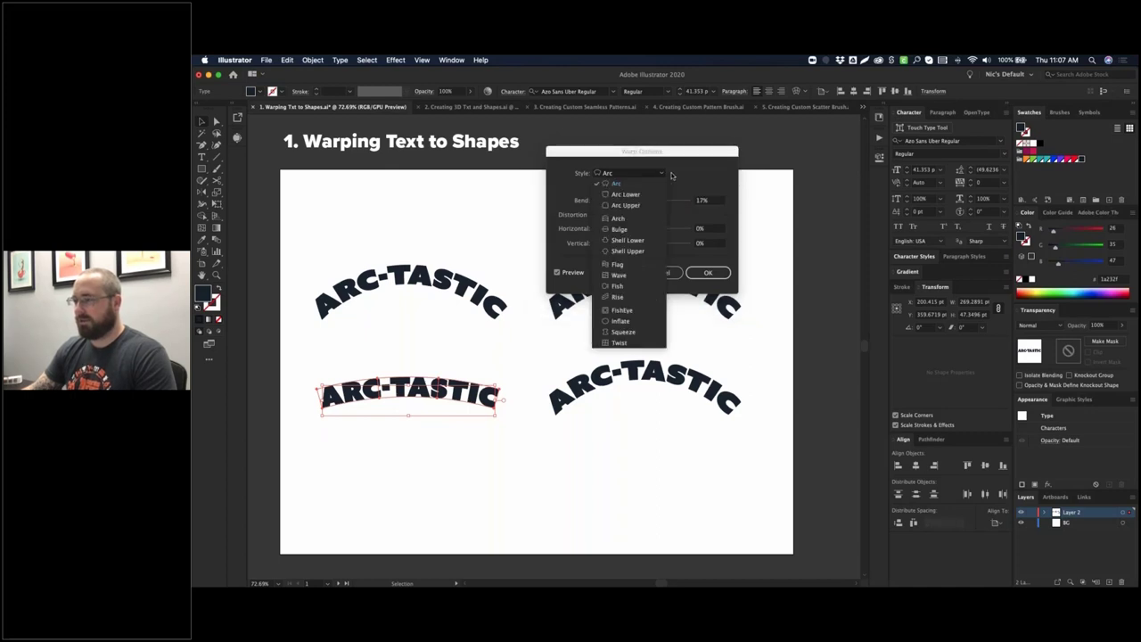
left_click(672, 176)
double_click(696, 199)
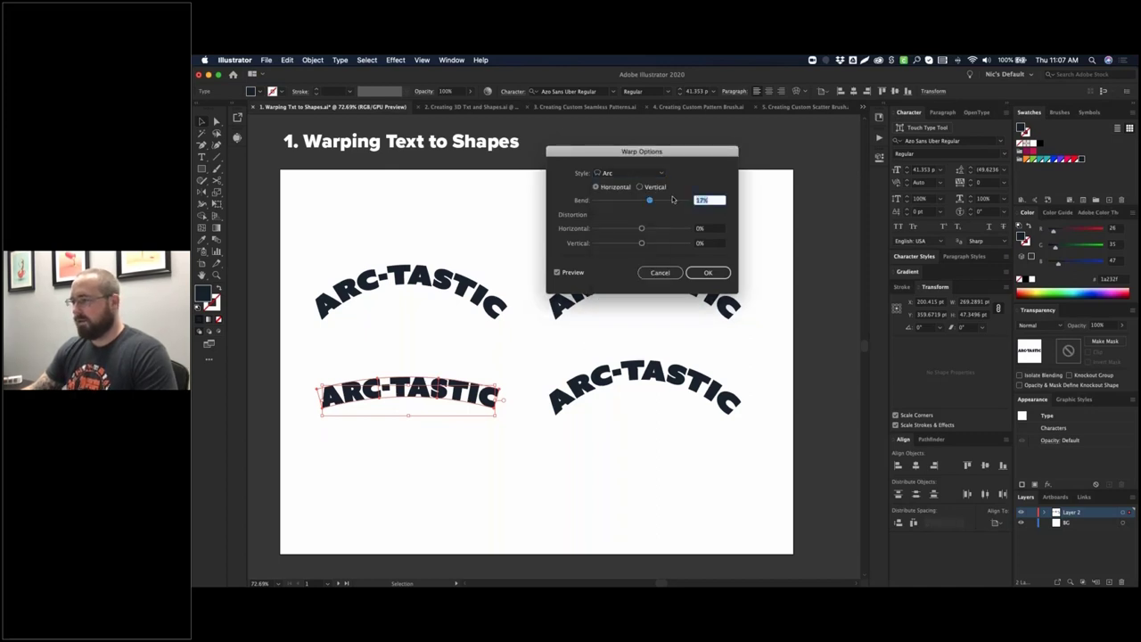
type("50")
key("Tab")
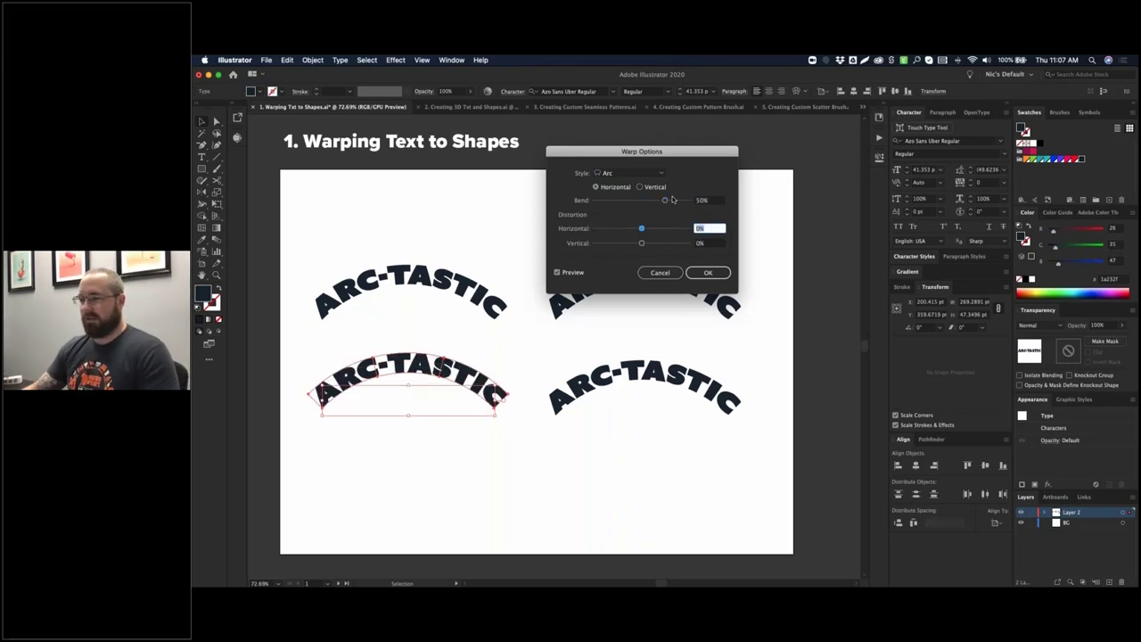
left_click(709, 276)
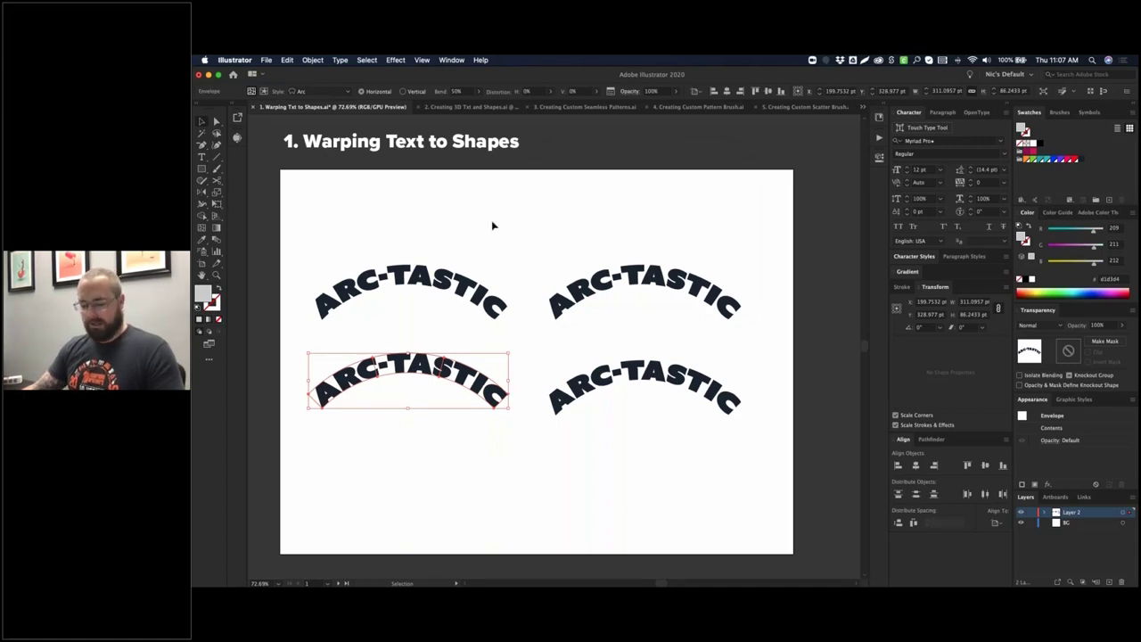
- Reshape the new text envelope around the S, moving its upper mesh point up and its lower mesh point down with Direct Selection
key("z")
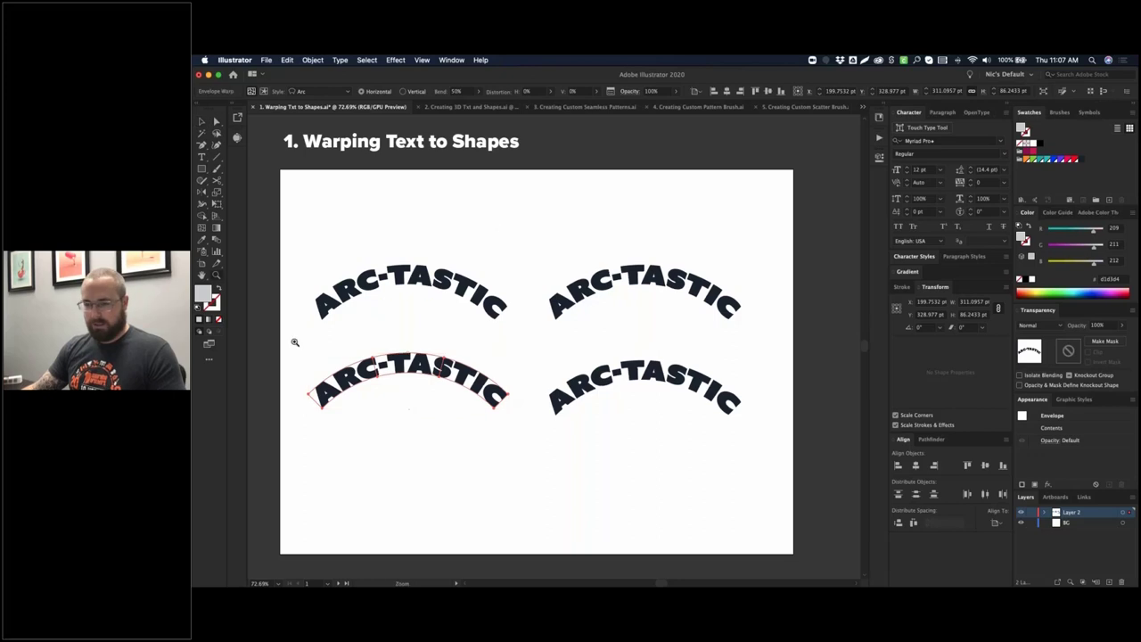
left_click_drag(290, 340, 526, 437)
scroll(494, 334, "up", 3)
scroll(494, 334, "right", 3)
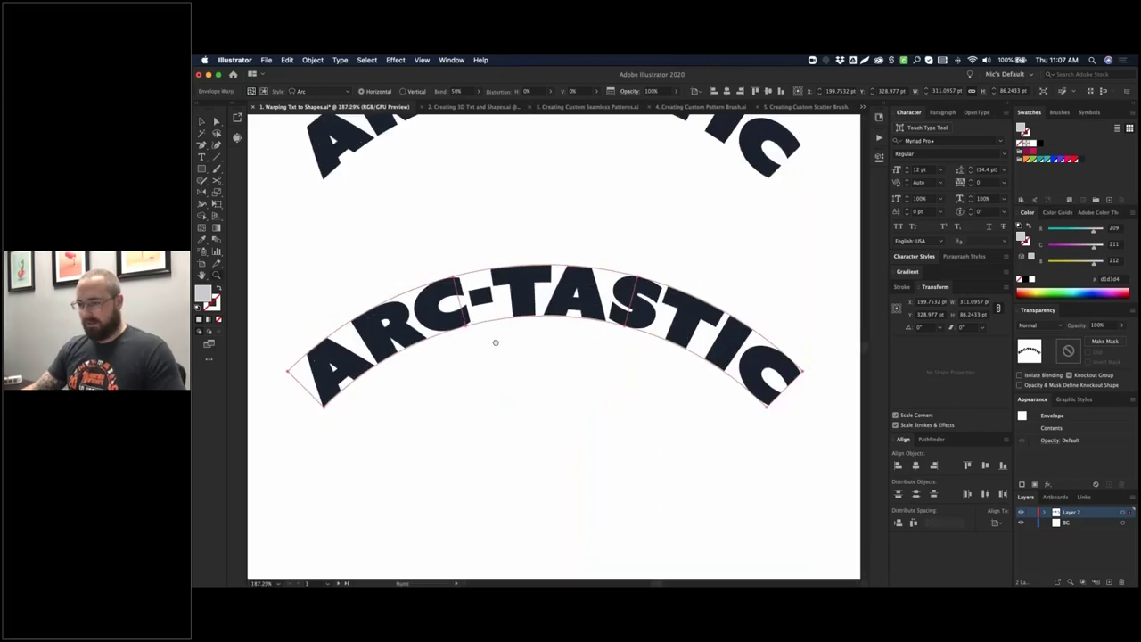
left_click(396, 329)
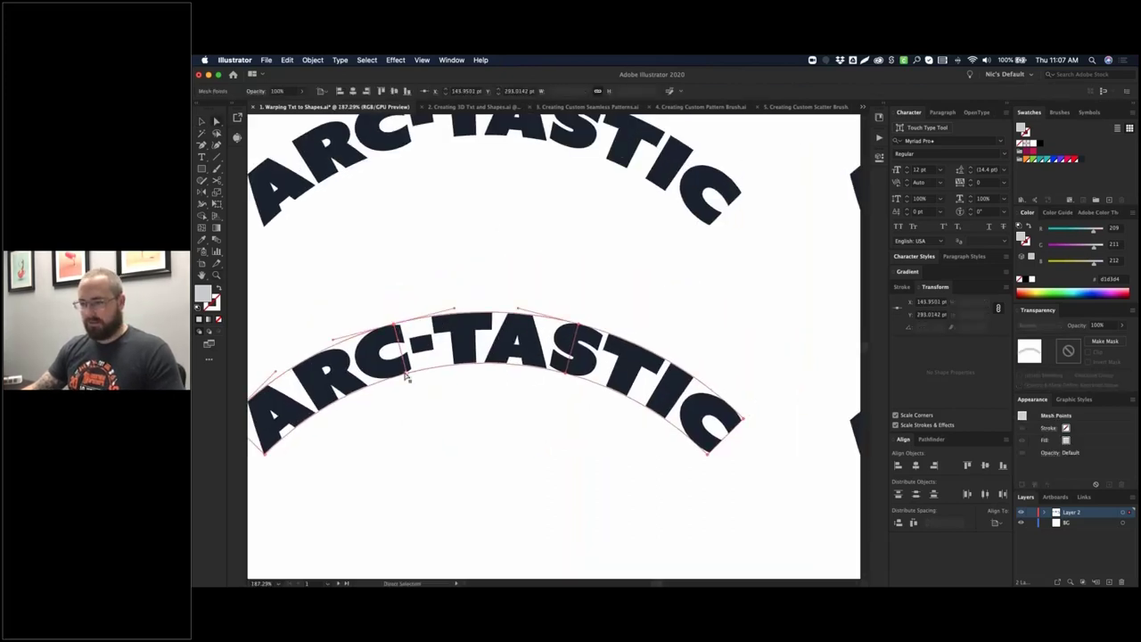
left_click(580, 325)
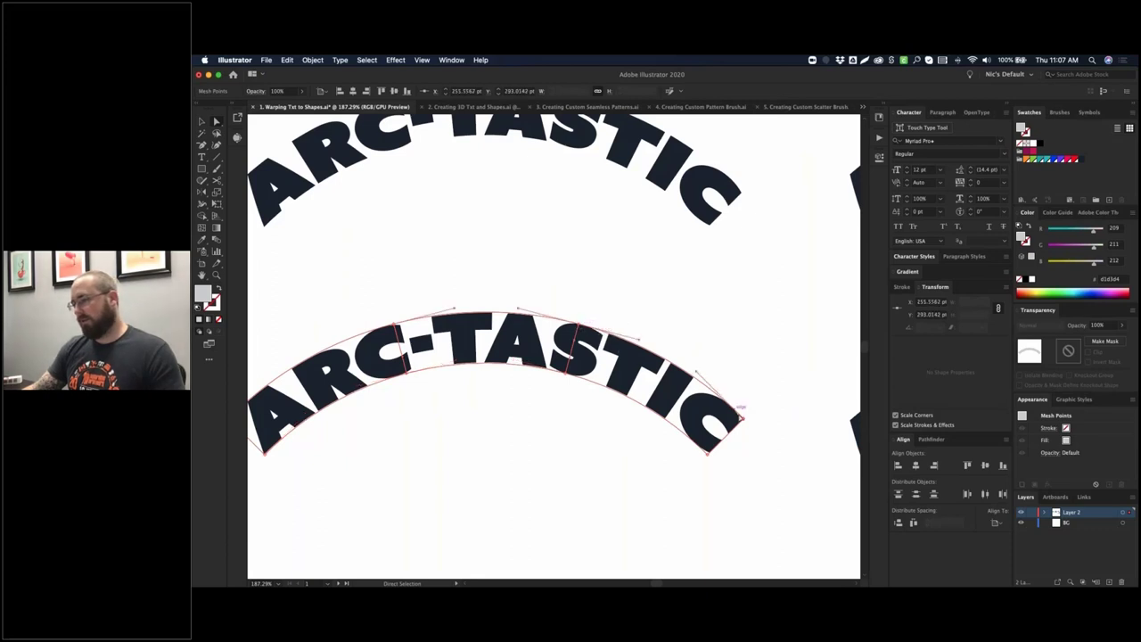
left_click(743, 418)
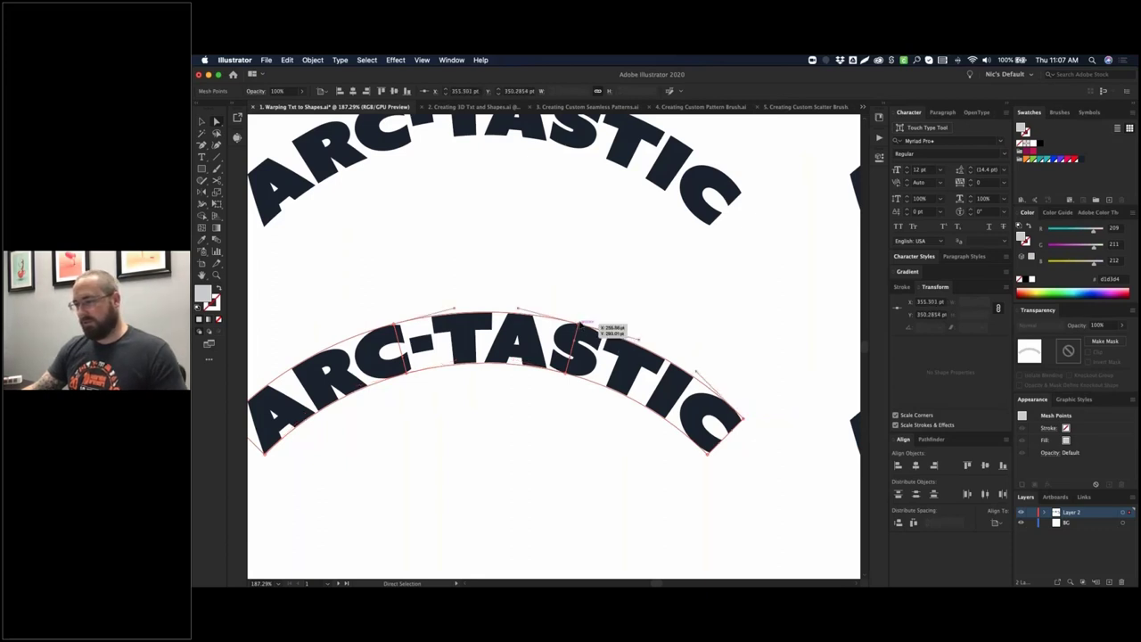
left_click_drag(578, 326, 589, 290)
left_click_drag(568, 376, 554, 408)
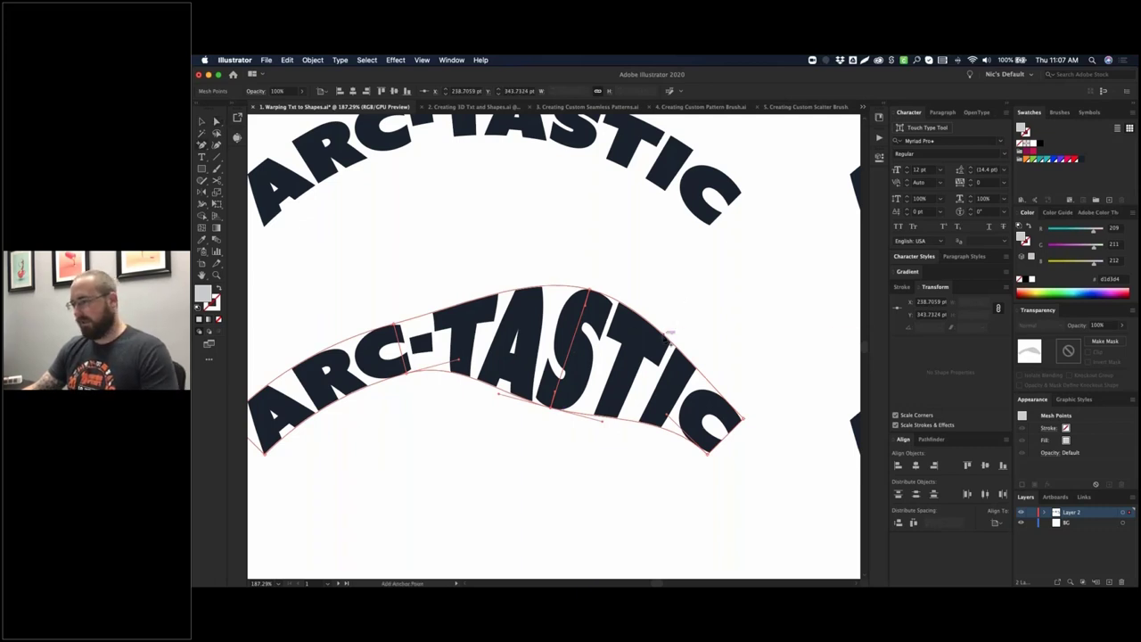
- Add an anchor point on the envelope's upper edge above the final letters, pull it outward, and lower the mesh point beneath the S further
key("v")
key("a")
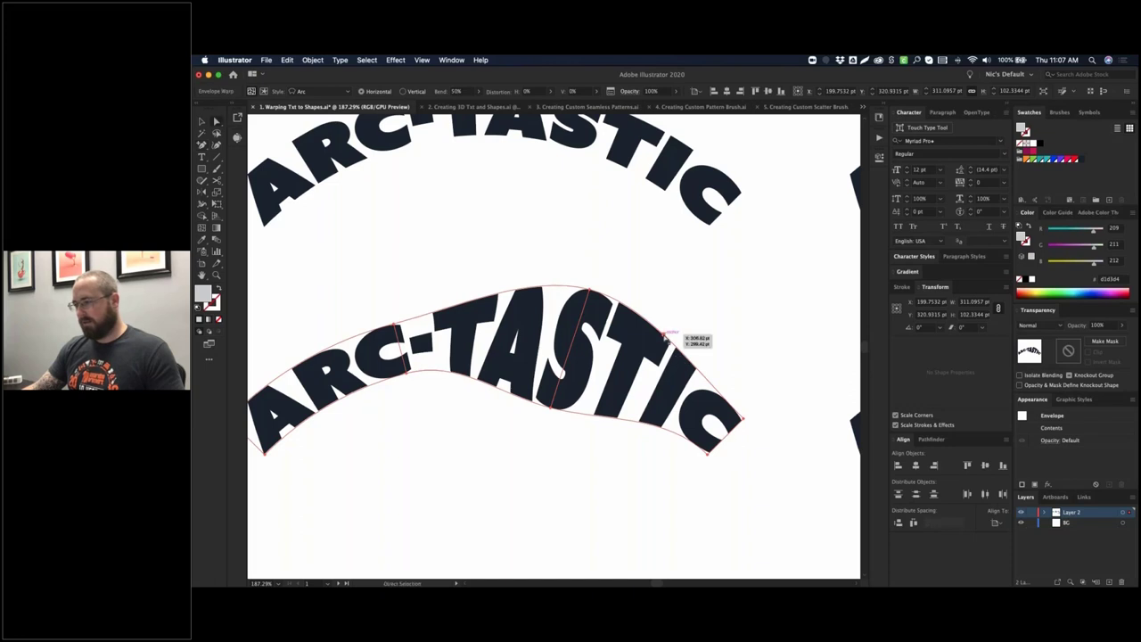
left_click_drag(665, 336, 726, 316)
key("super+z")
key("a")
left_click_drag(552, 411, 616, 440)
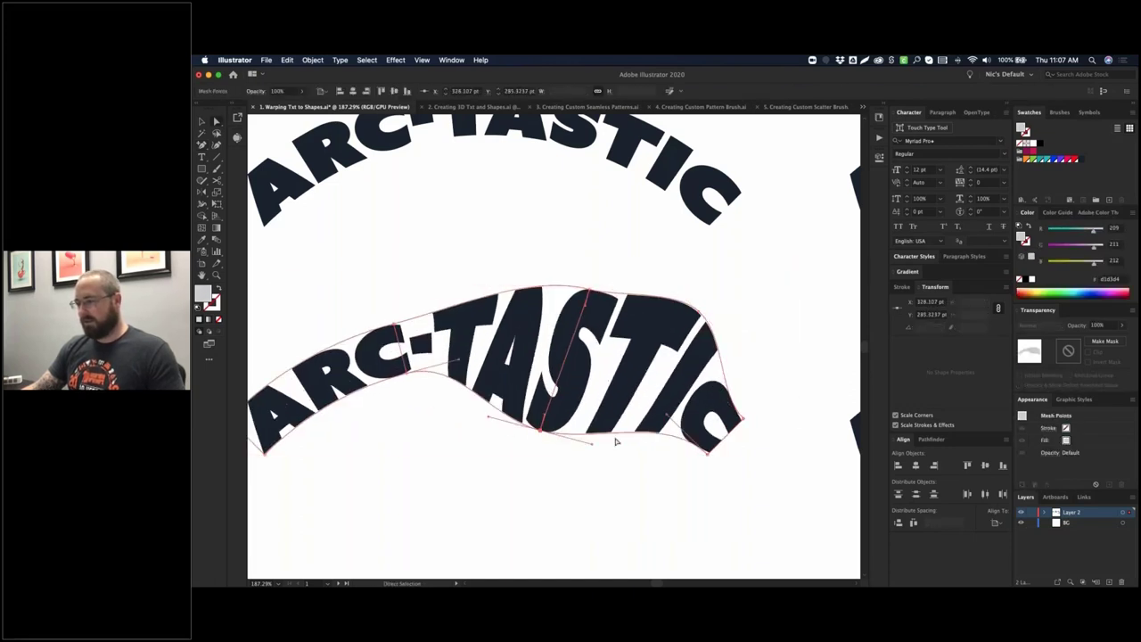
- Stretch the envelope's two corners beside the letter A outward, lower the upper mesh point at the first C, and deselect the text
left_click_drag(344, 318, 429, 285)
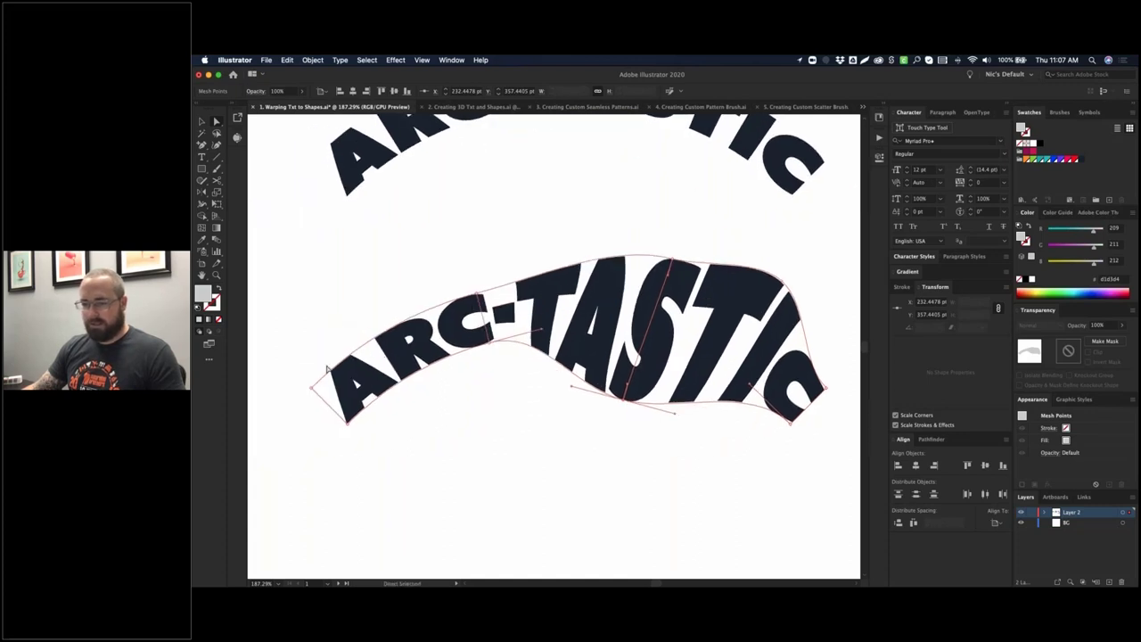
left_click_drag(311, 387, 284, 364)
left_click_drag(349, 429, 348, 448)
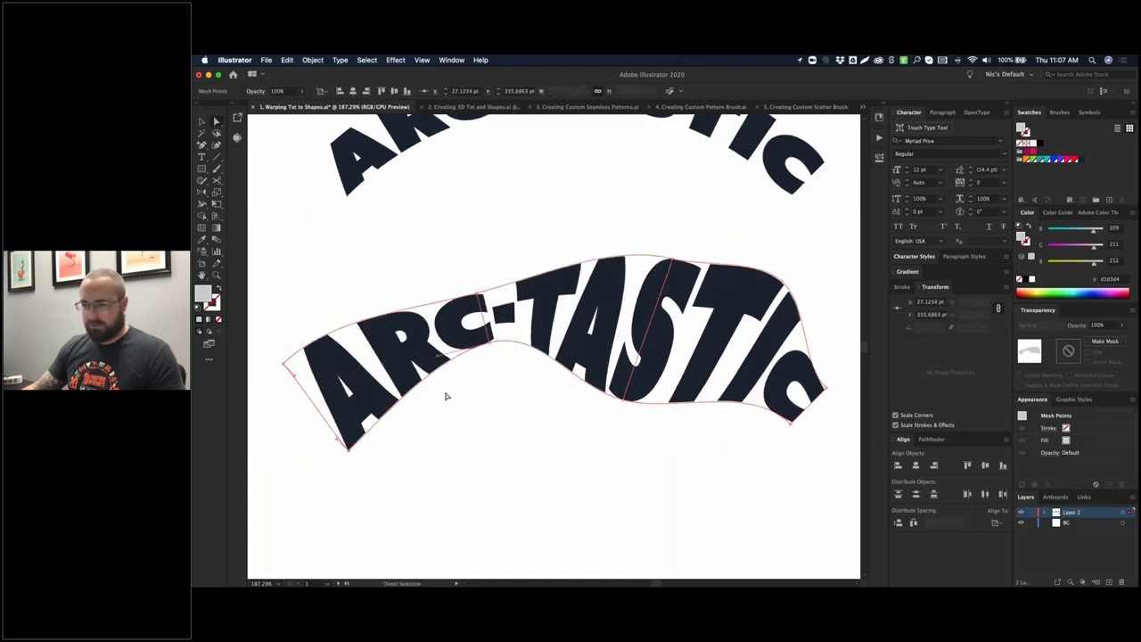
mouse_move(484, 297)
left_mouse_down()
mouse_move(476, 289)
mouse_move(481, 317)
left_mouse_up()
left_click_drag(759, 243, 674, 258)
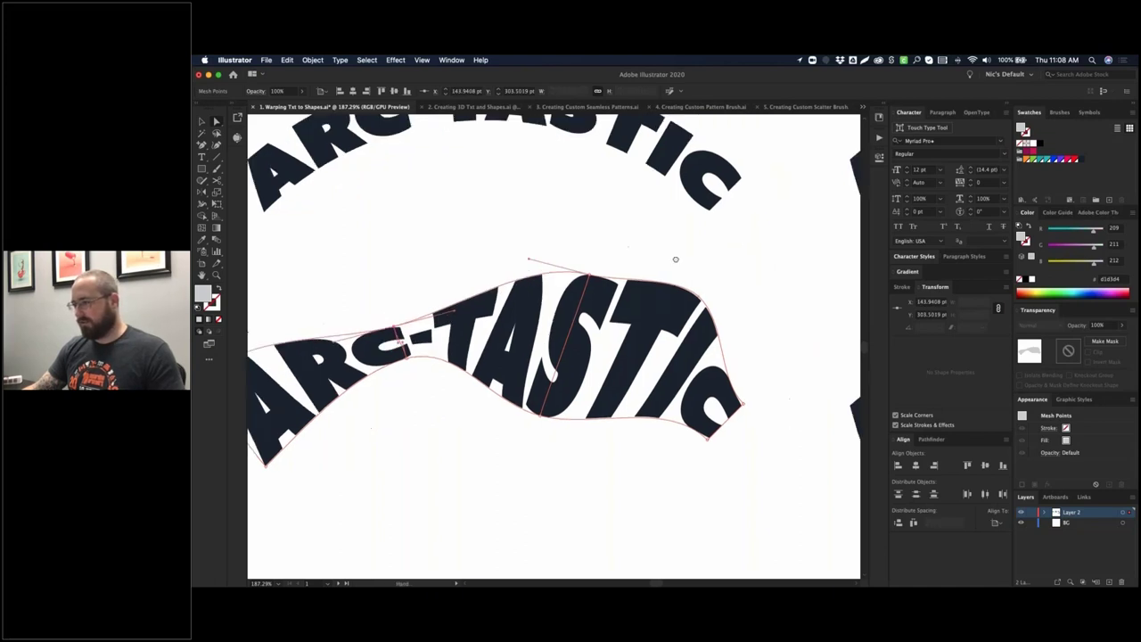
key("super+minus")
key("super+minus")
key("super+minus")
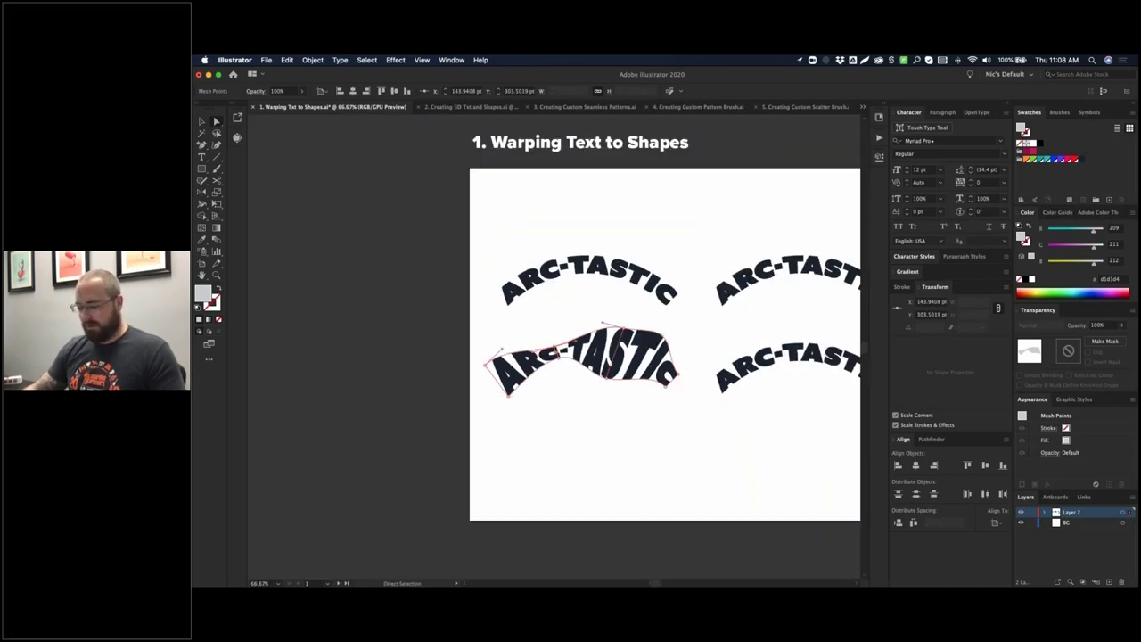
key("v")
left_click(583, 214)
left_click_drag(642, 210, 485, 208)
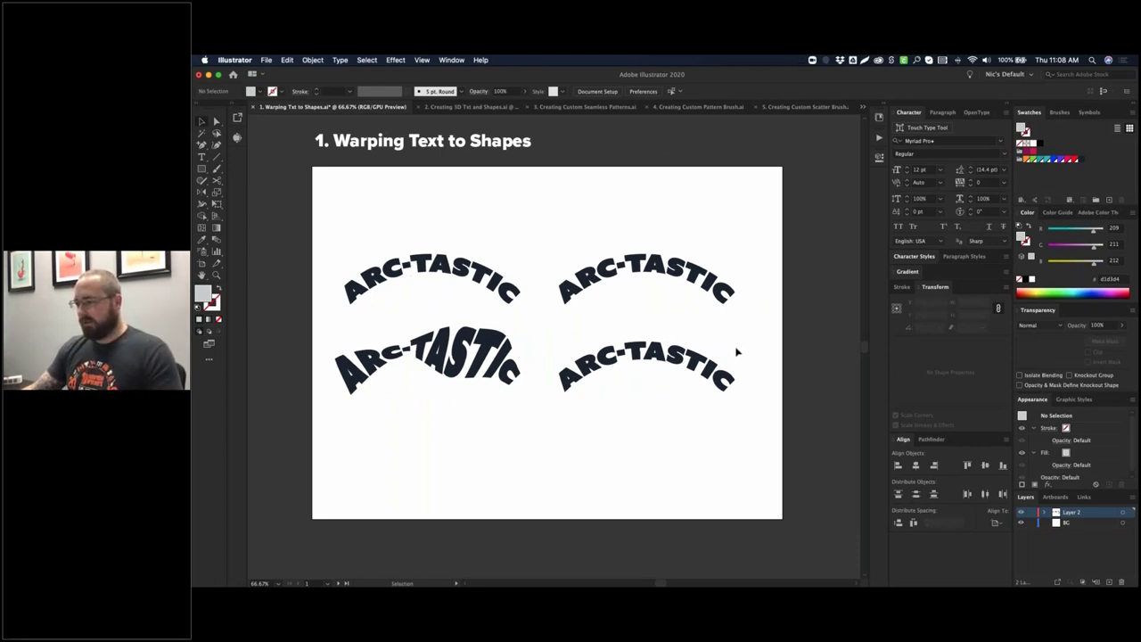
- Replace the text inside the lower-right ARC-TASTIC envelope with HELLO! and exit isolation mode
left_click(653, 352)
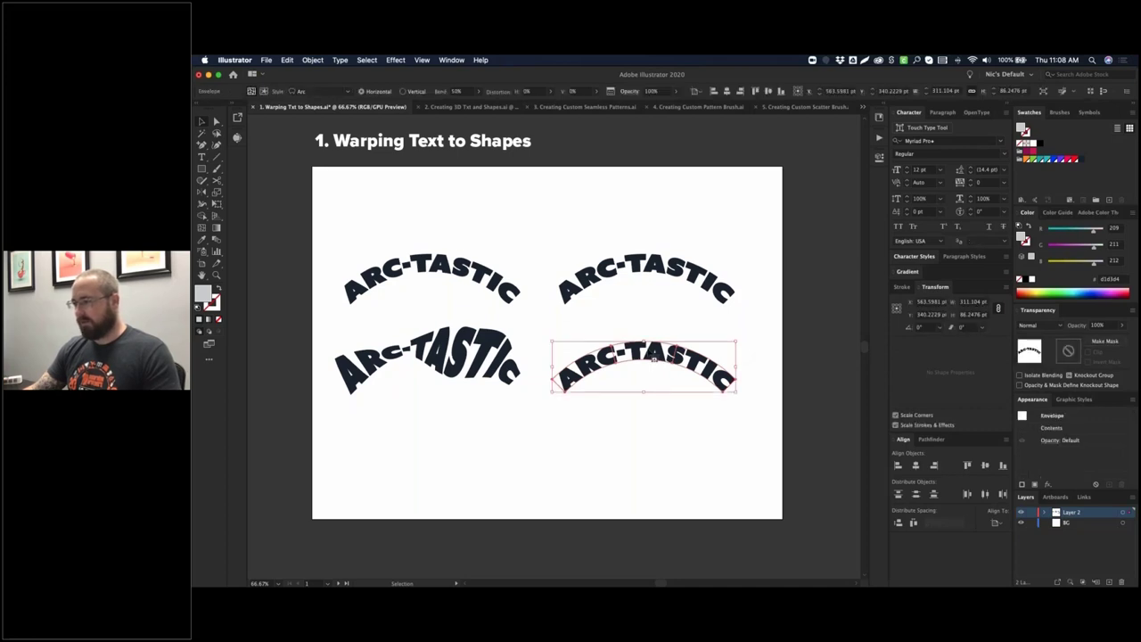
double_click(654, 357)
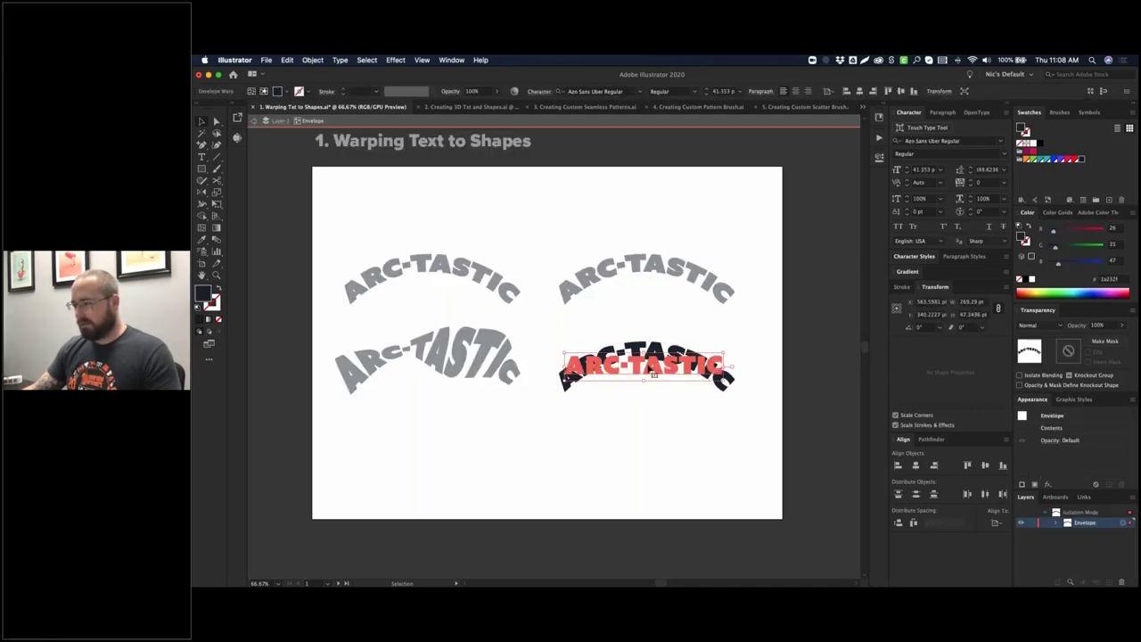
double_click(717, 366)
left_click(698, 369)
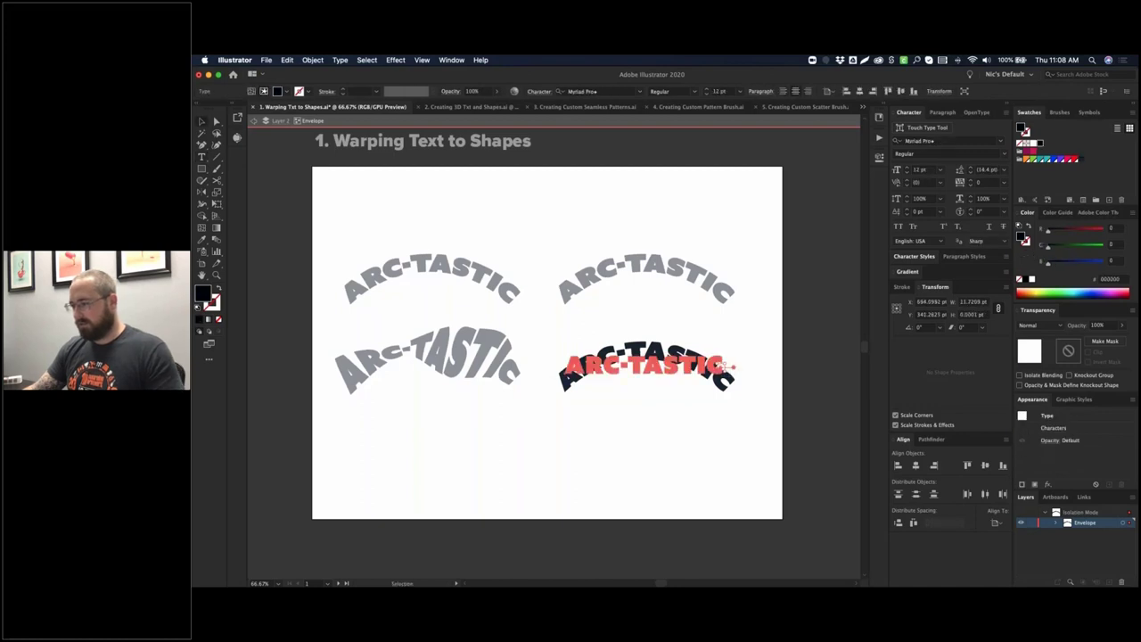
left_click(752, 372, "super")
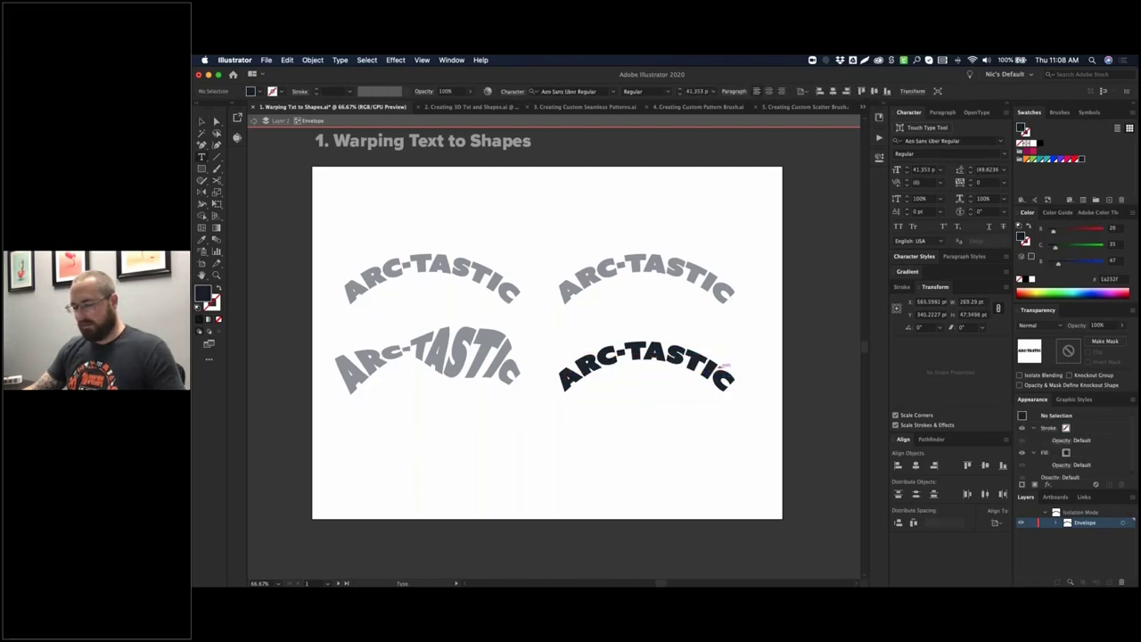
triple_click(697, 366)
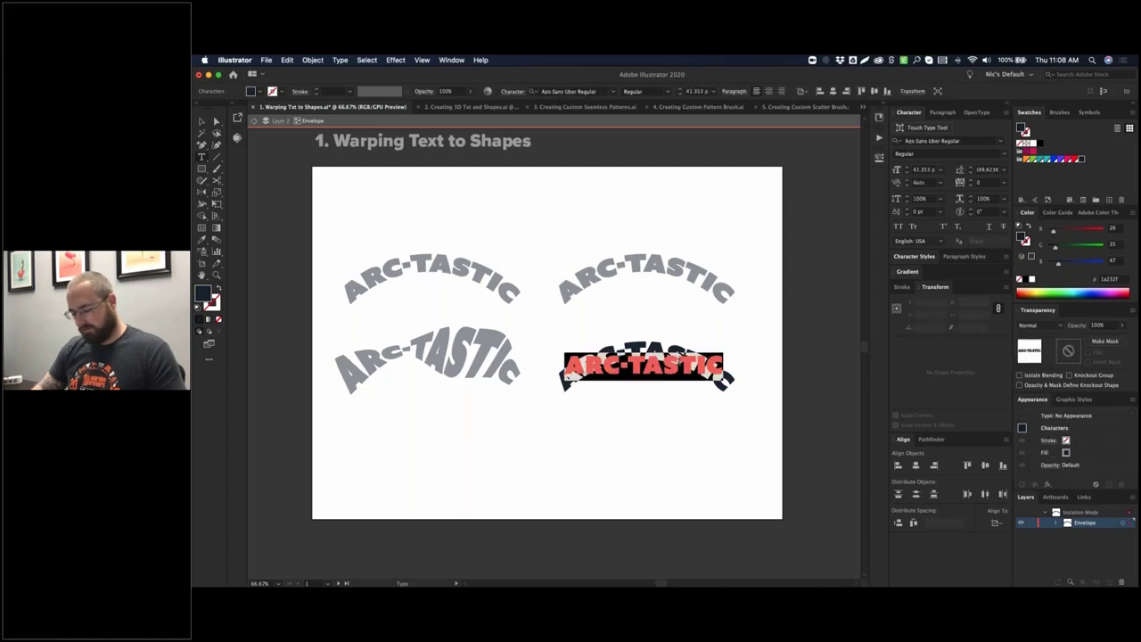
type("HELLO")
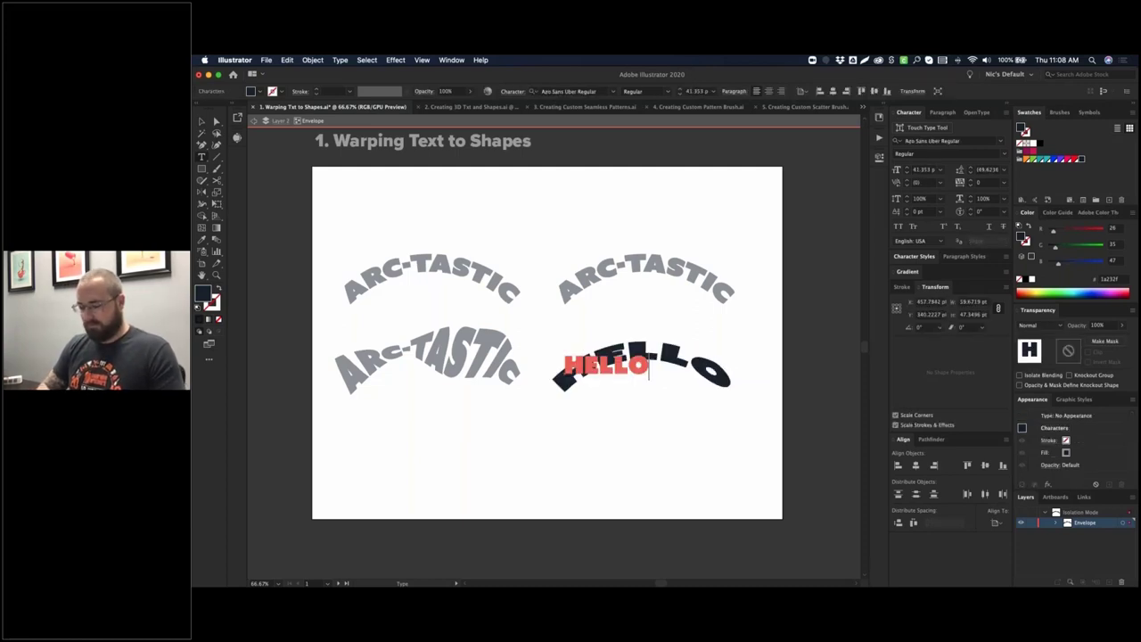
type("!")
key("Escape")
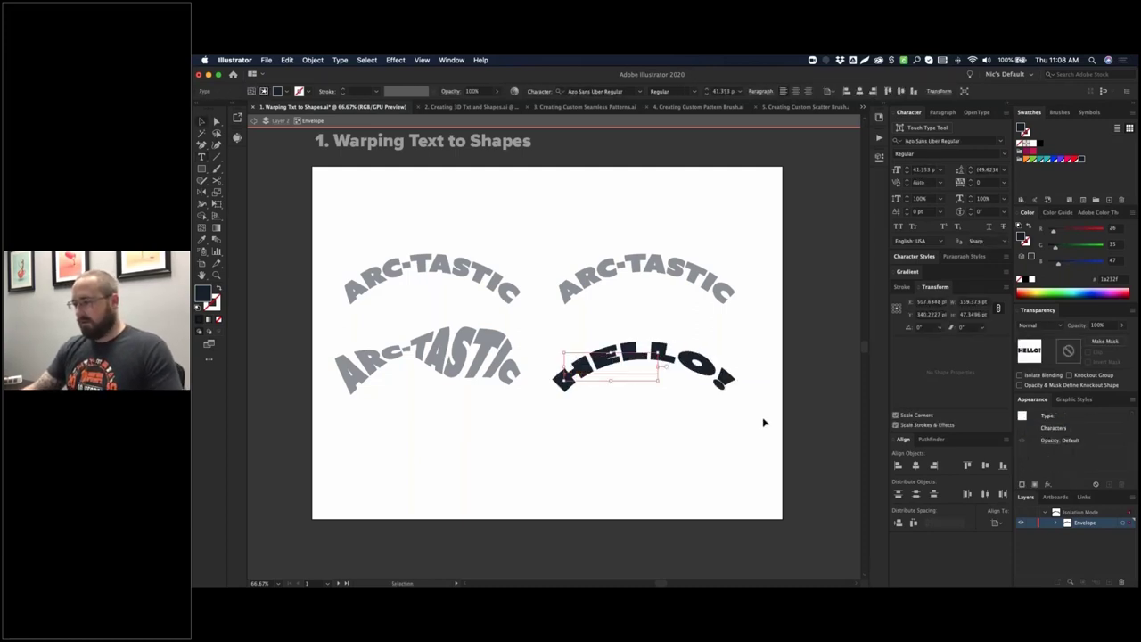
double_click(804, 429)
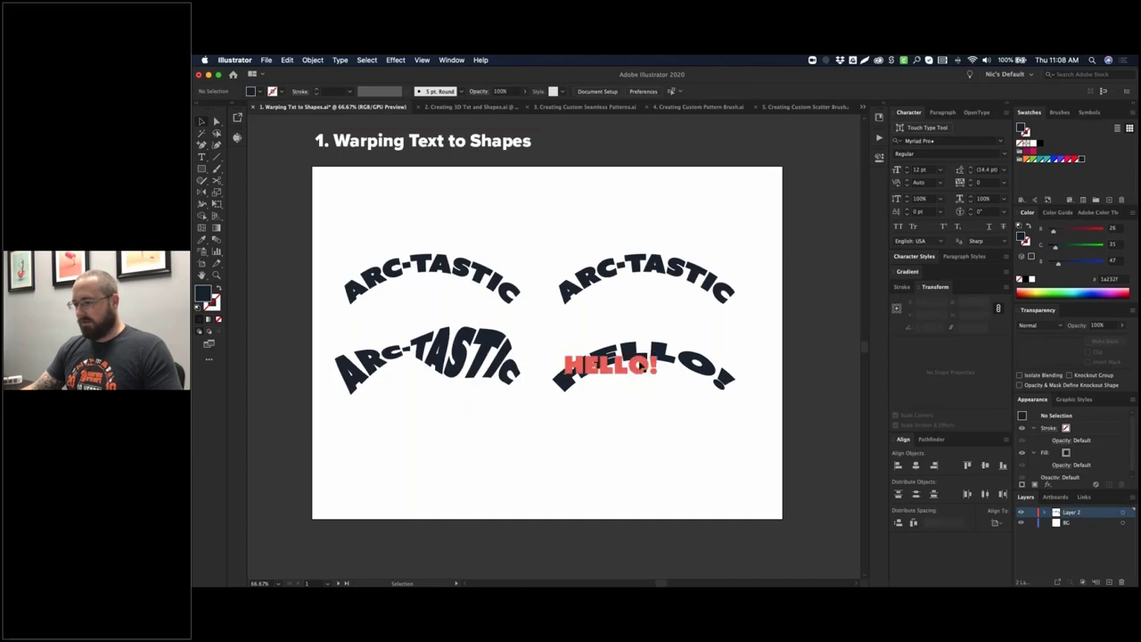
- Select the text inside the HELLO! envelope and try several fill swatches, ending on the green R=125 G=215 B=45
left_click(651, 363)
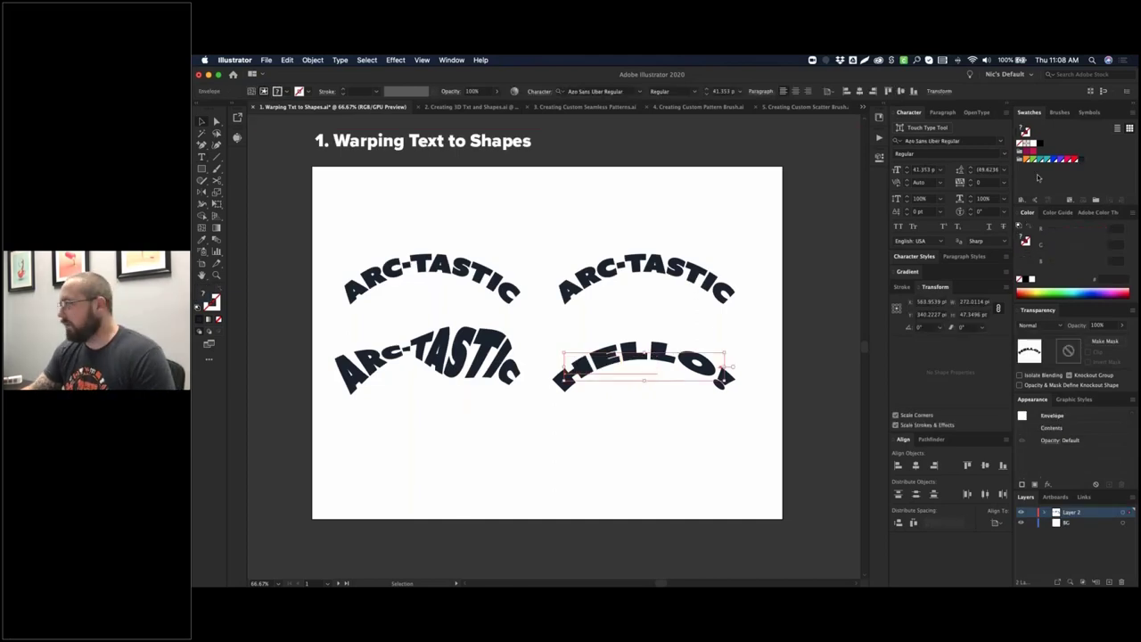
key("a")
left_click(655, 416)
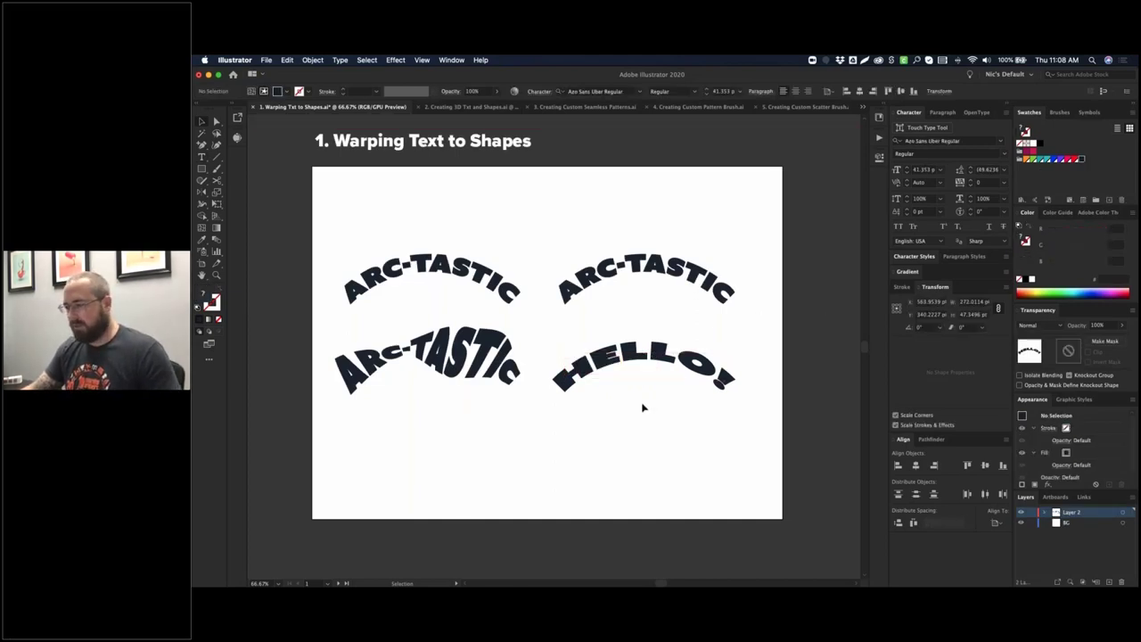
left_click(628, 373)
left_click(1061, 159)
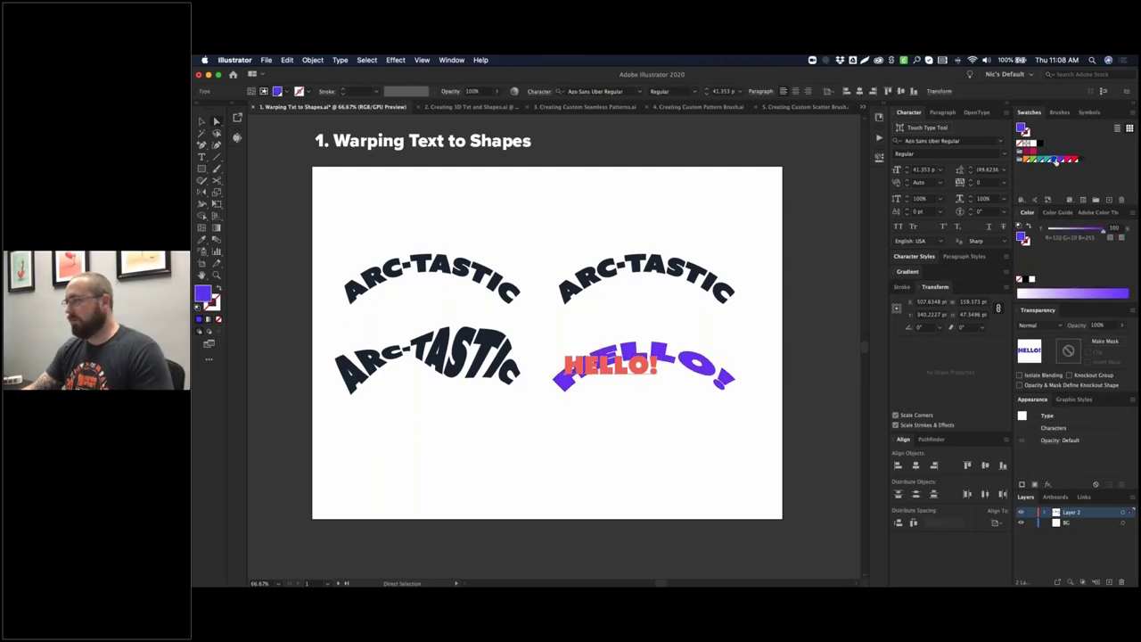
left_click(1055, 159)
left_click(1033, 159)
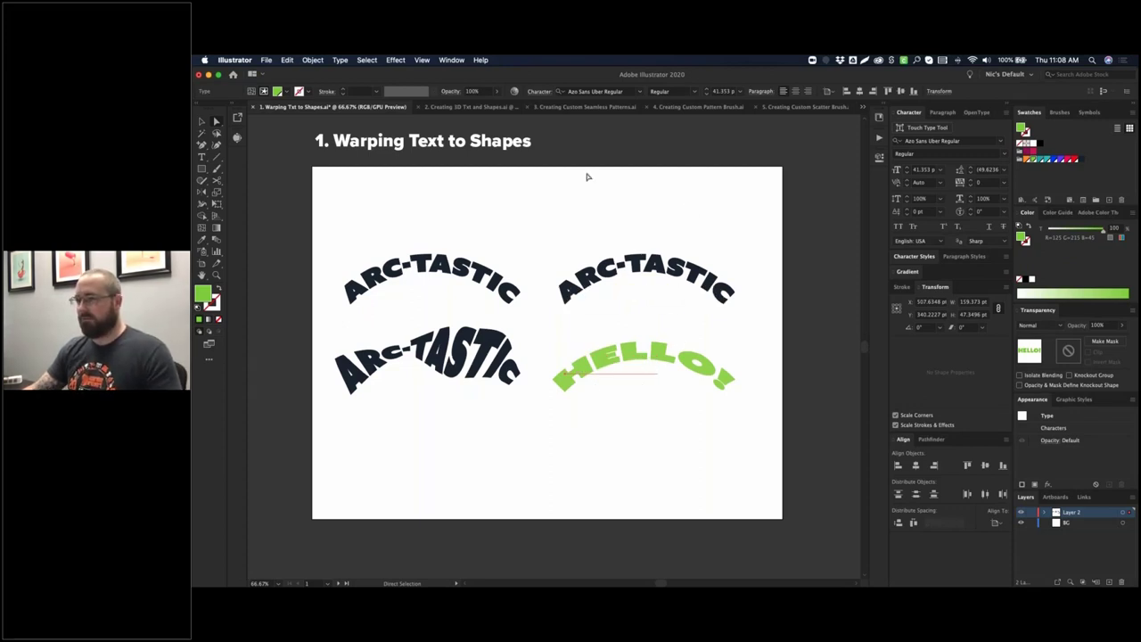
- Switch the HELLO! text from editing its contents to editing its envelope, try lowering the mesh point beneath the E, and undo it
left_click(312, 60)
mouse_move(347, 321)
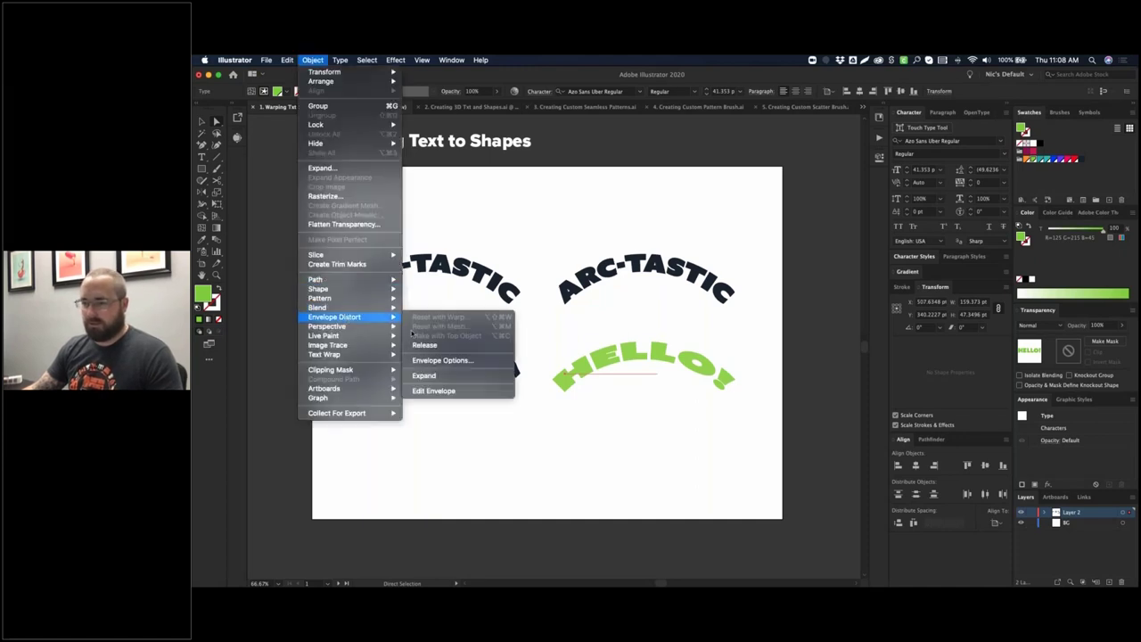
left_click(434, 391)
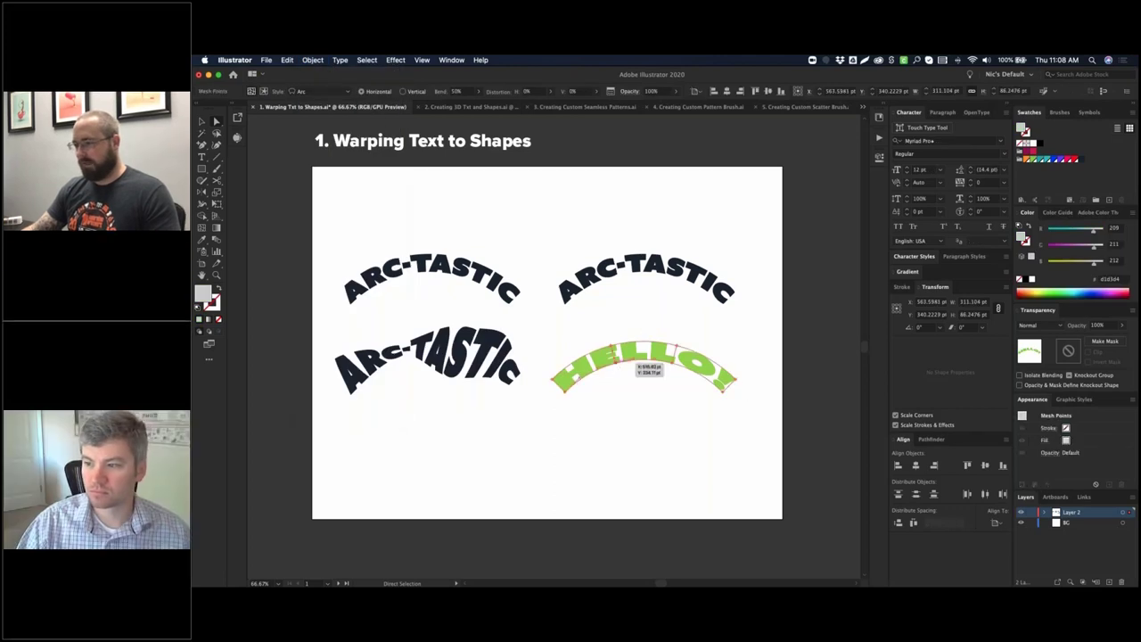
left_click_drag(616, 362, 618, 385)
key("super+z")
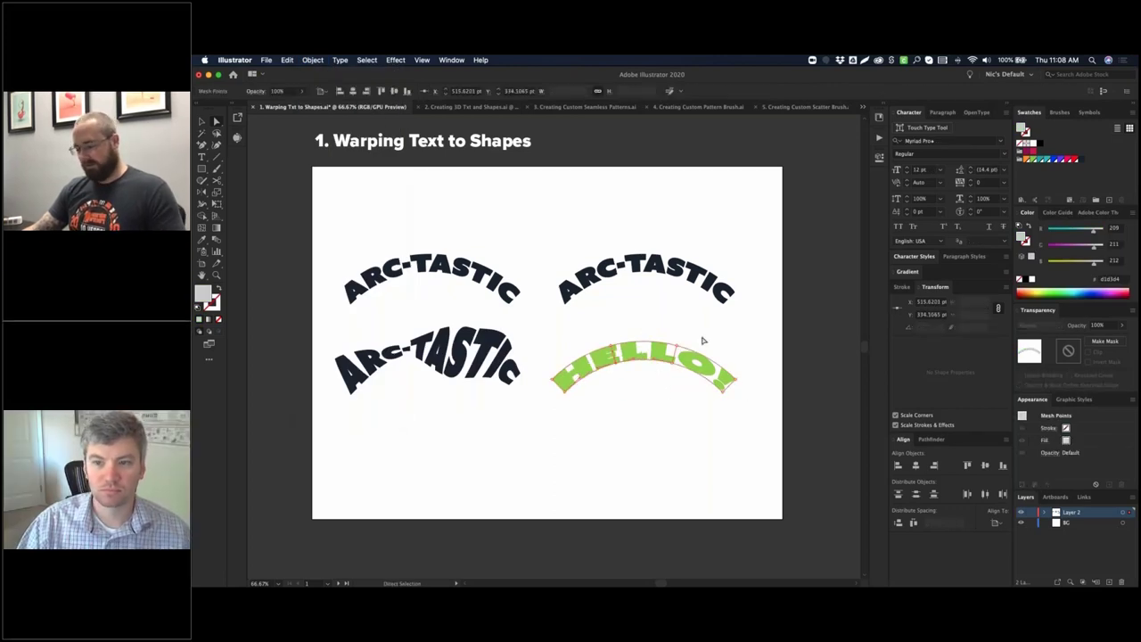
- Release the HELLO! envelope distortion and move the freed grey arc shape down to the artboard's lower edge
key("v")
left_click(700, 364)
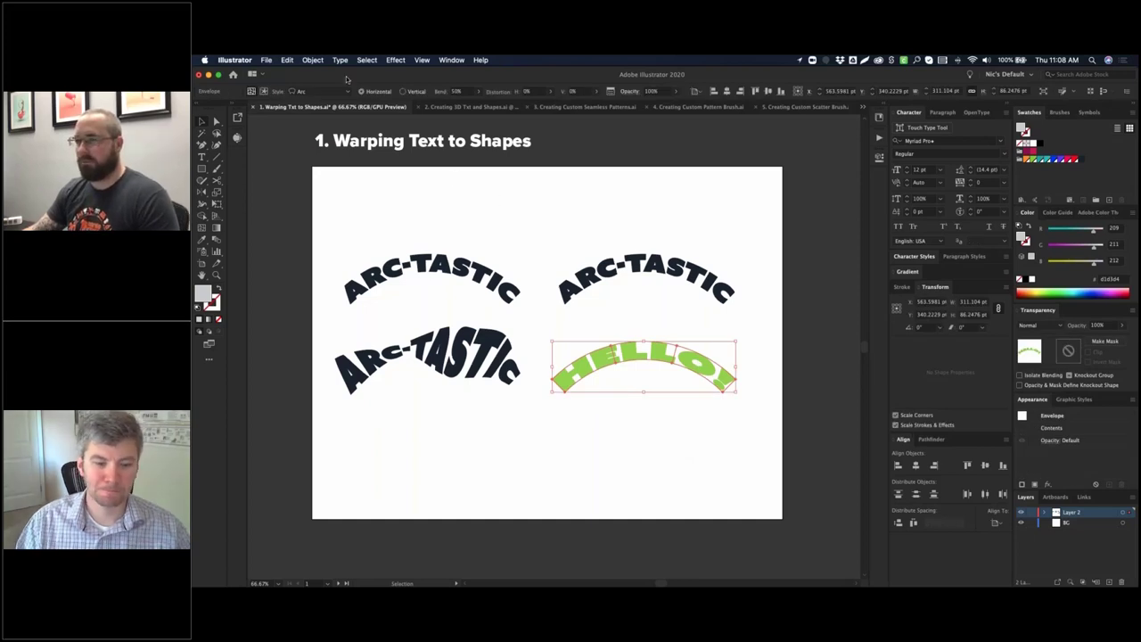
left_click(312, 59)
mouse_move(348, 317)
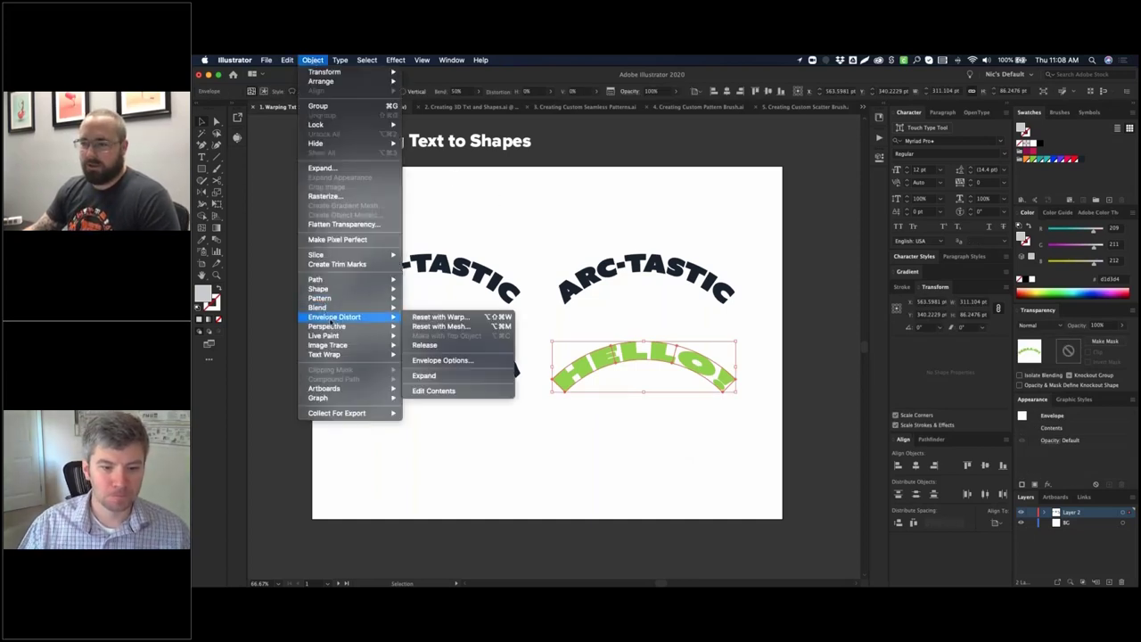
left_click(428, 345)
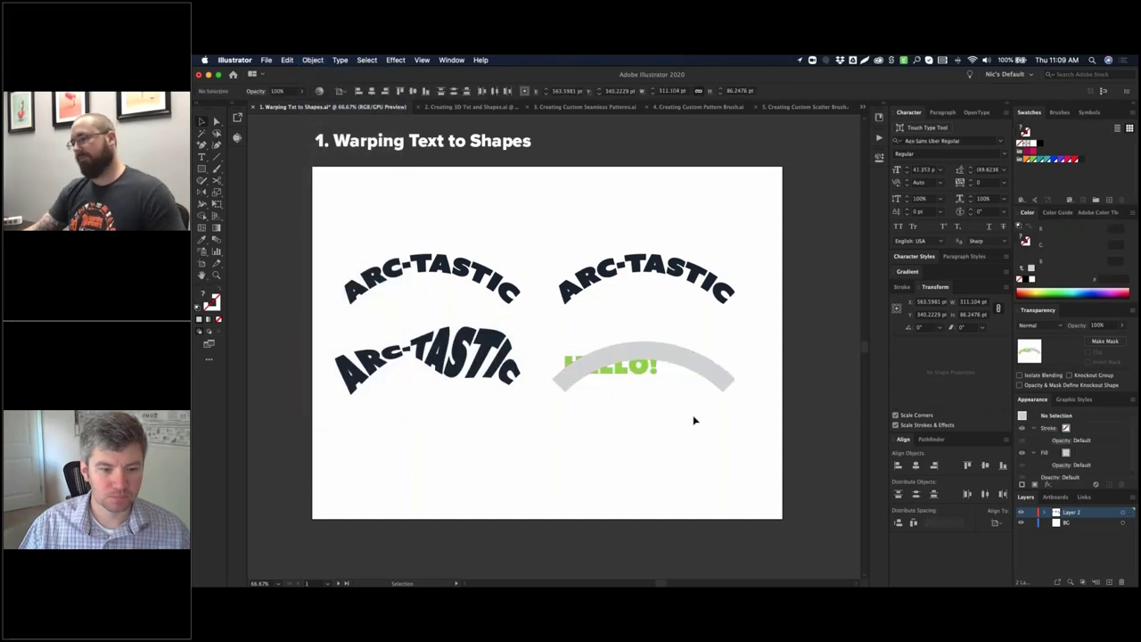
left_click_drag(696, 367, 696, 530)
left_click(735, 416)
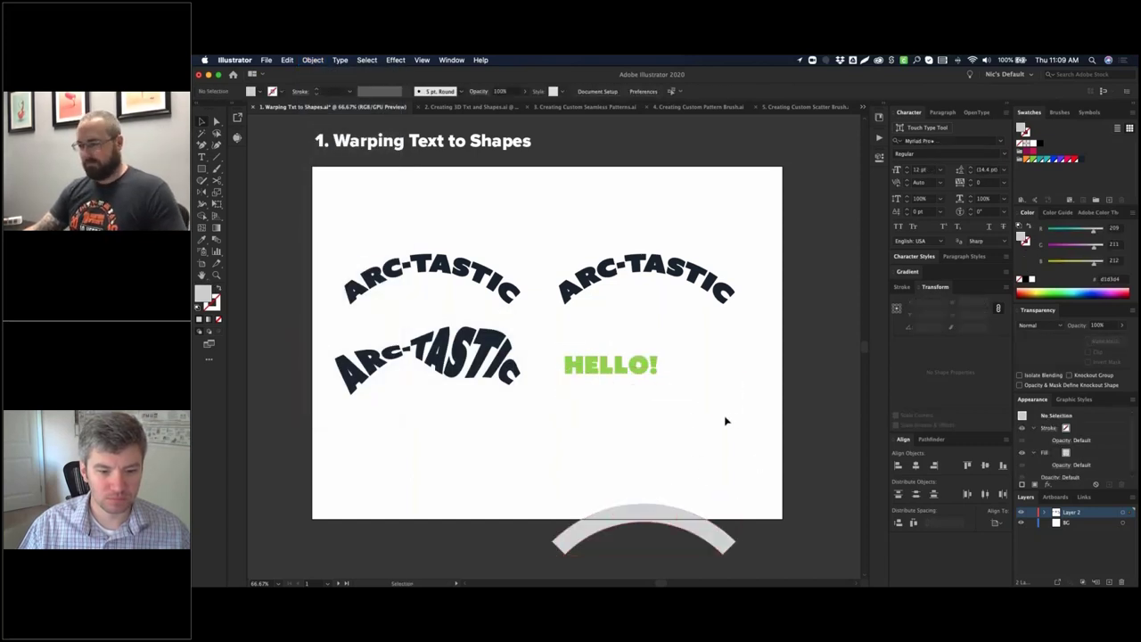
- Undo the grey arc's move and the envelope release, and leave everything deselected
key("cmd+z")
key("cmd+z")
left_click(757, 421)
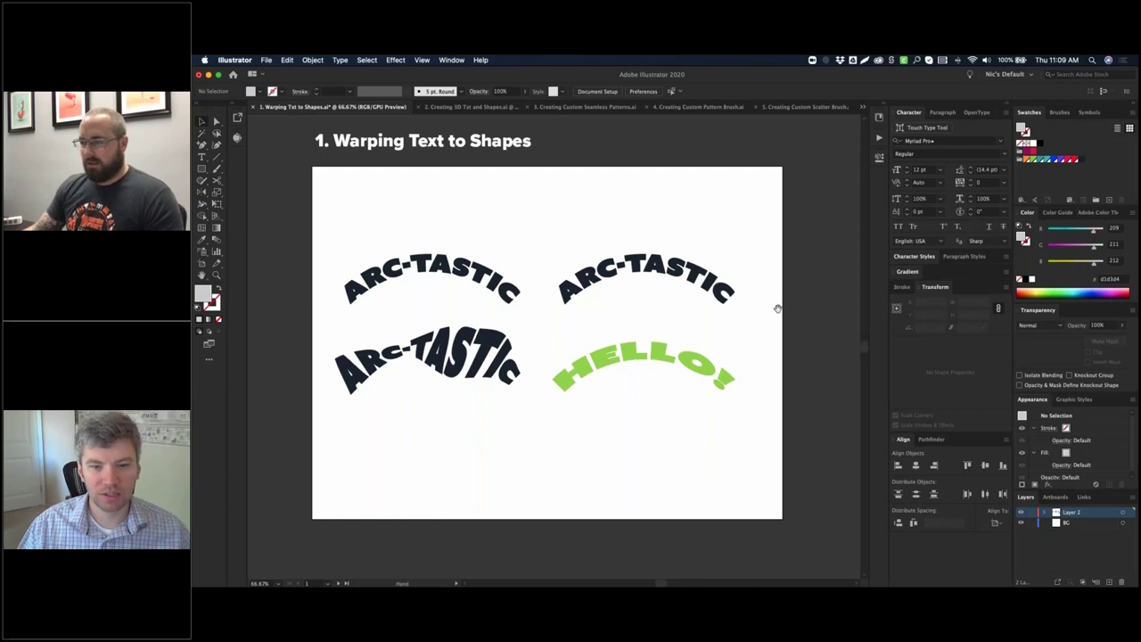
- Examine the COMPLEX artboard by selecting the stretched text, the grey mesh square and the three pointed envelope variations
key("v")
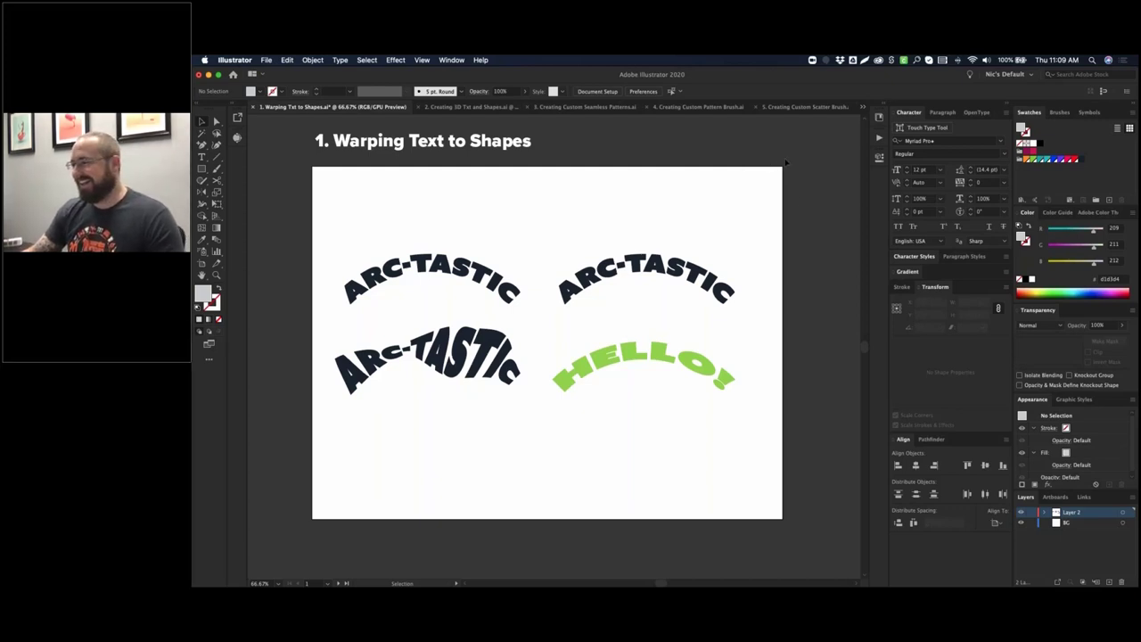
left_click_drag(743, 165, 441, 145)
left_click_drag(613, 144, 523, 136)
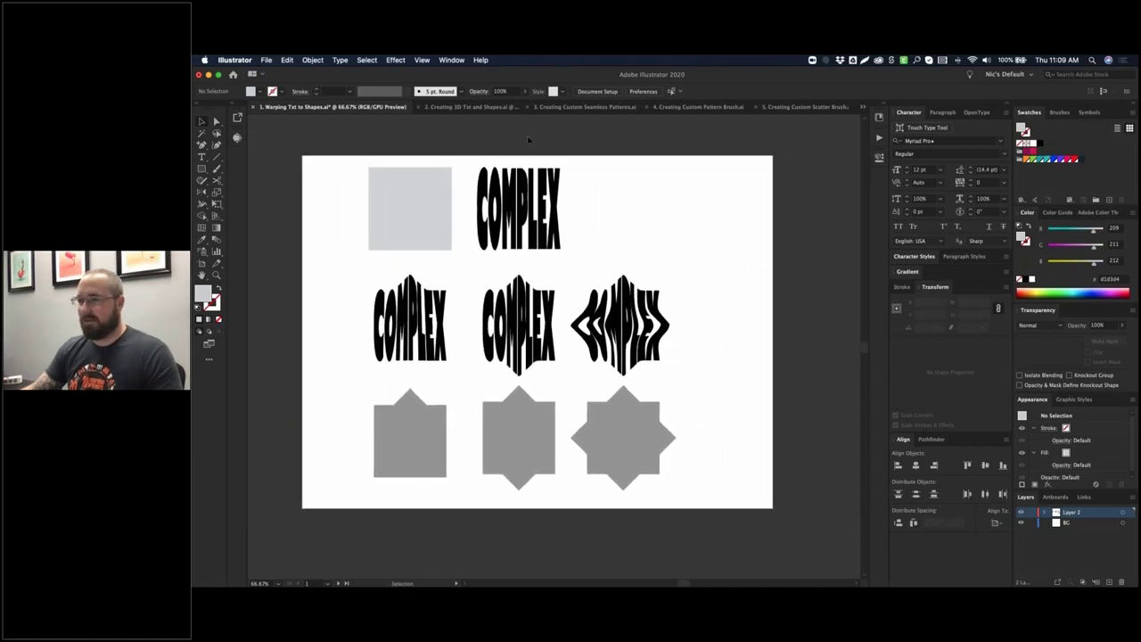
left_click(479, 174)
key("super+shift+v")
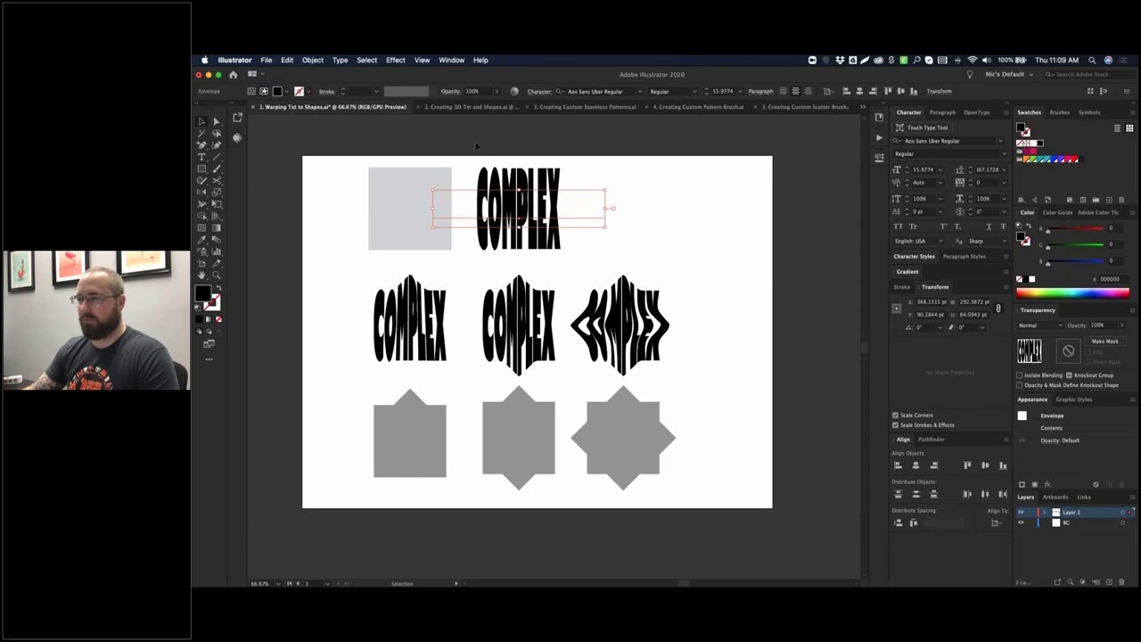
left_click(401, 187)
left_click(412, 352, "shift")
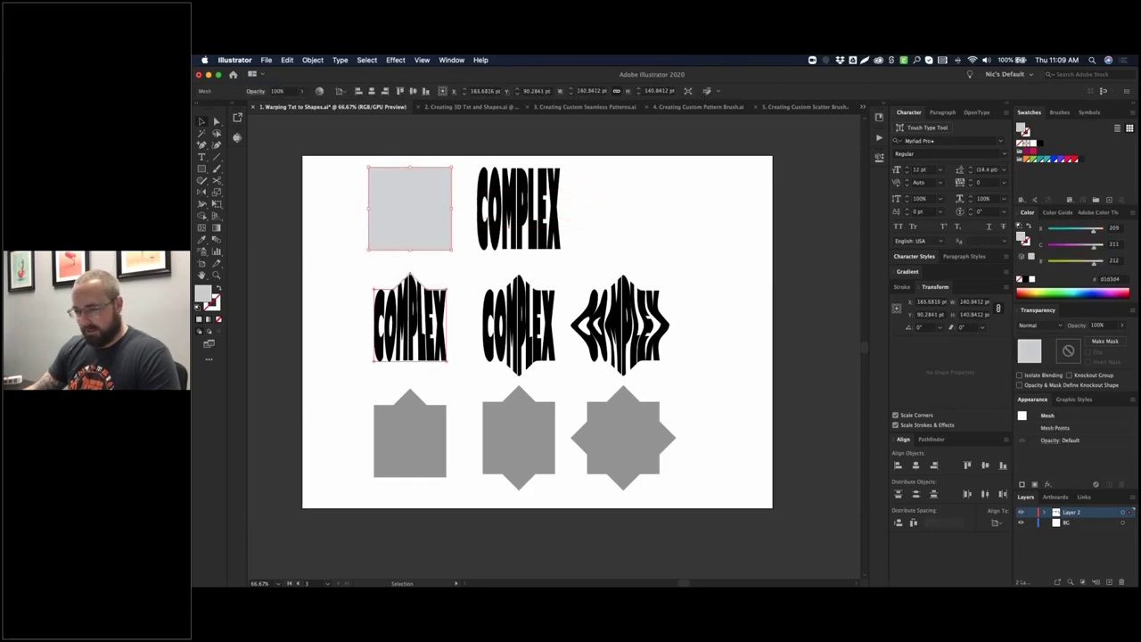
left_click(518, 321)
left_click(625, 322)
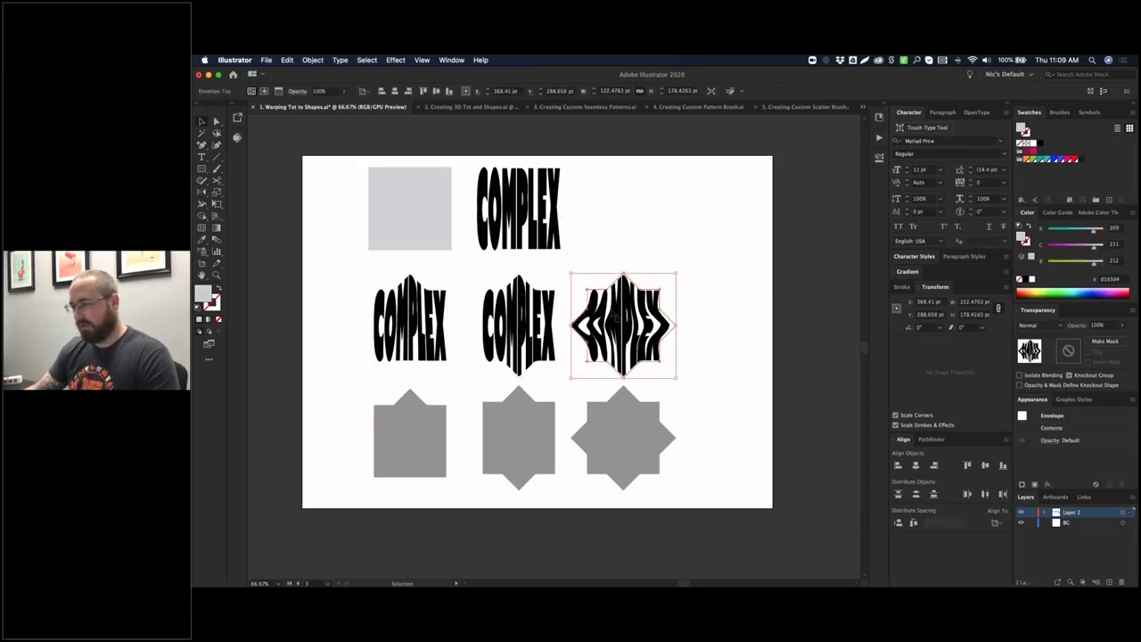
left_click(808, 311)
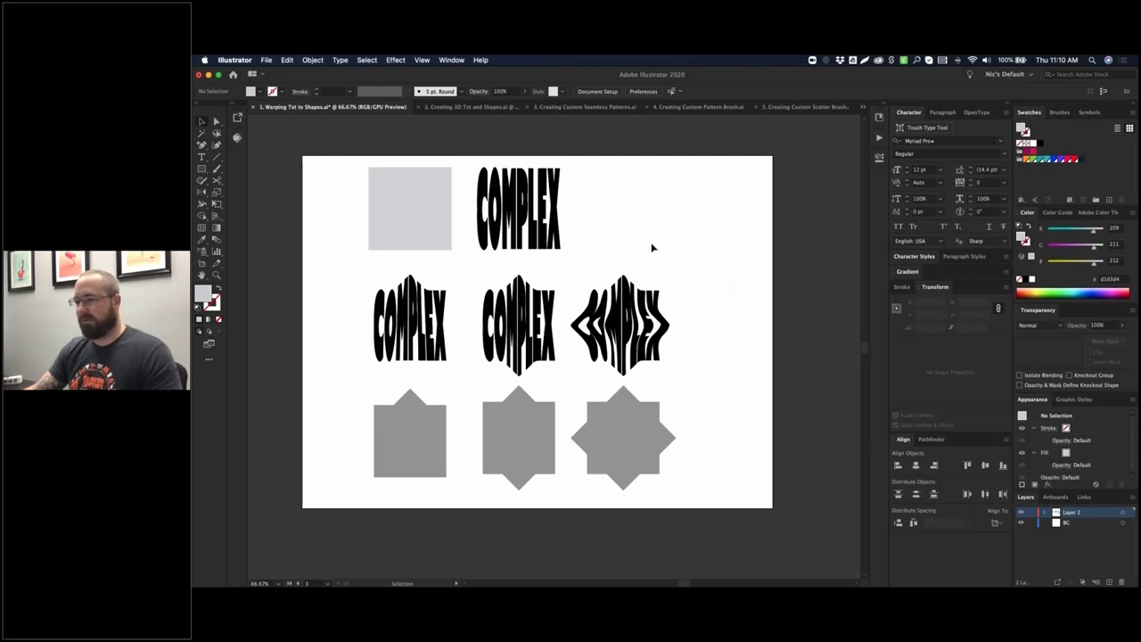
- Duplicate the black ONE FISH text straight down into the empty area below BLUE FISH on the fish artboard
left_click_drag(647, 235, 431, 222)
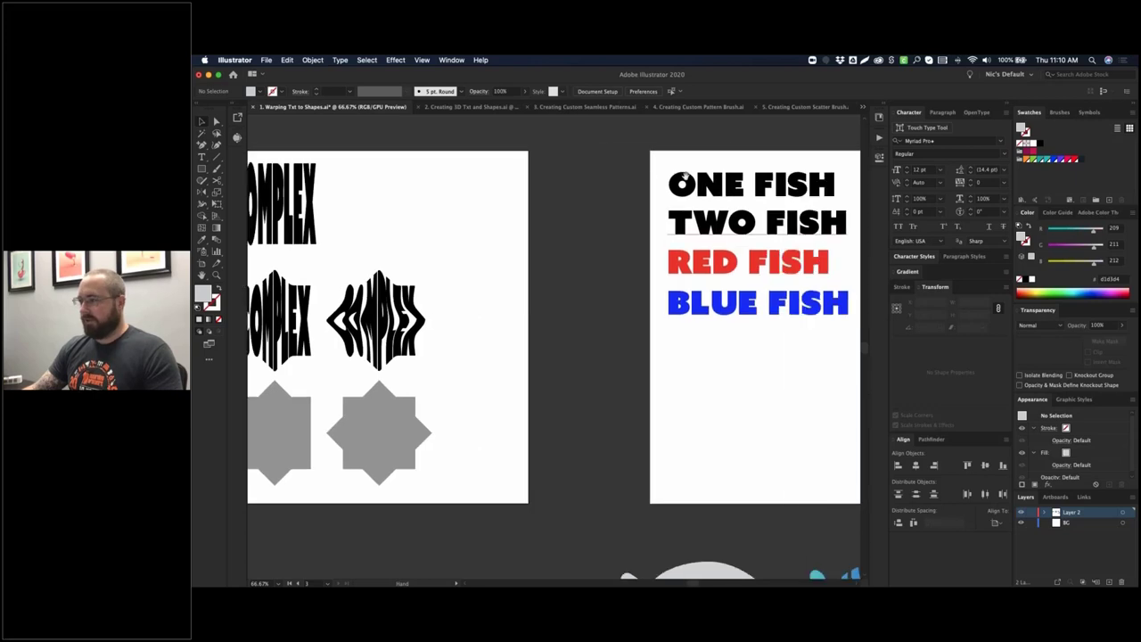
left_click_drag(686, 176, 409, 174)
scroll(501, 135, "right", 4)
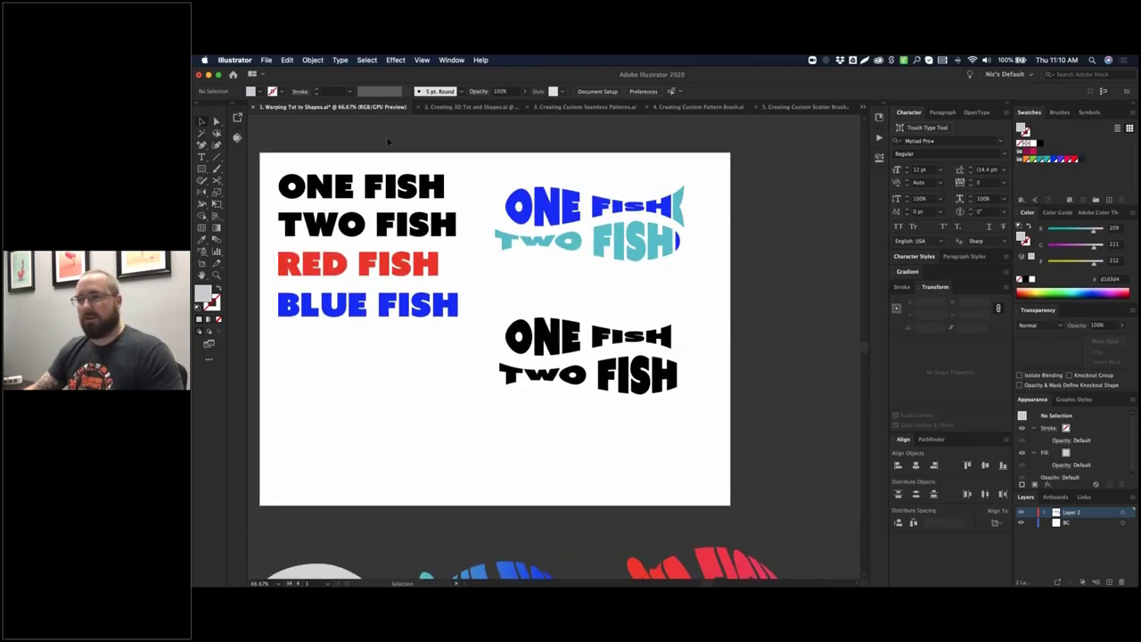
scroll(388, 141, "left", 2)
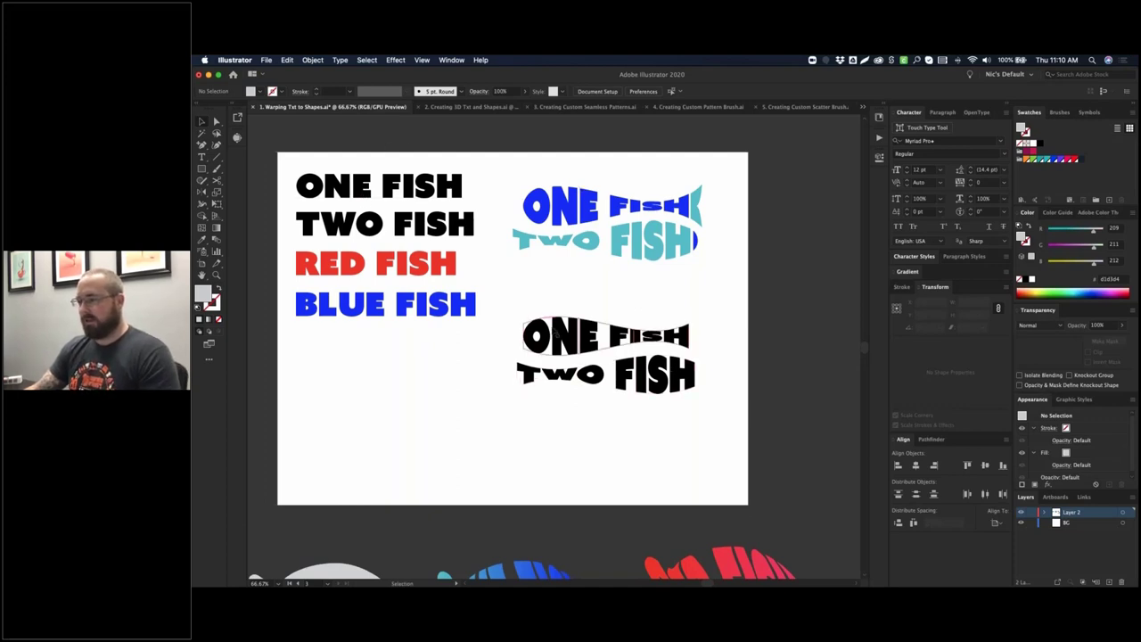
left_click(424, 197)
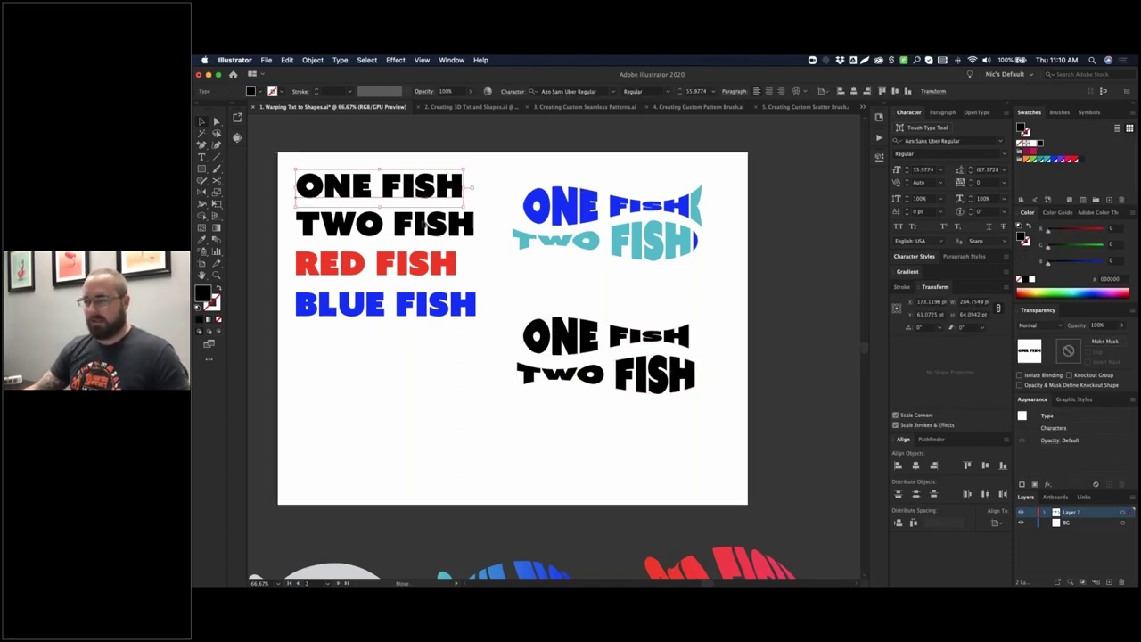
left_click_drag(425, 196, 424, 431)
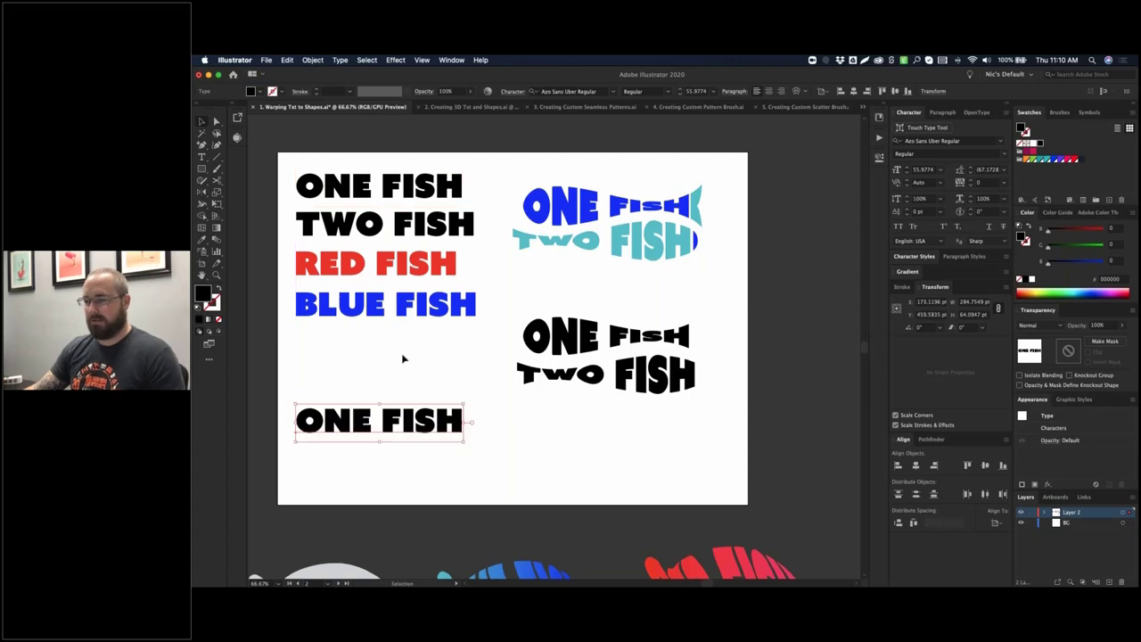
- Apply a horizontal Fish envelope warp with 50% bend to the copied ONE FISH text and deselect it
left_click(312, 59)
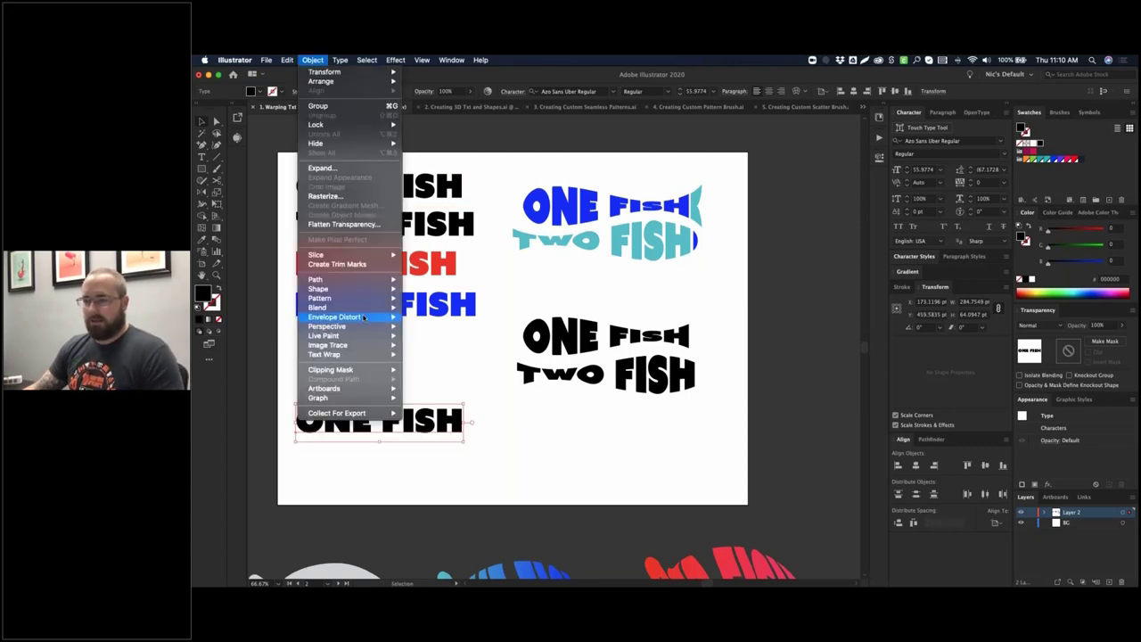
mouse_move(363, 317)
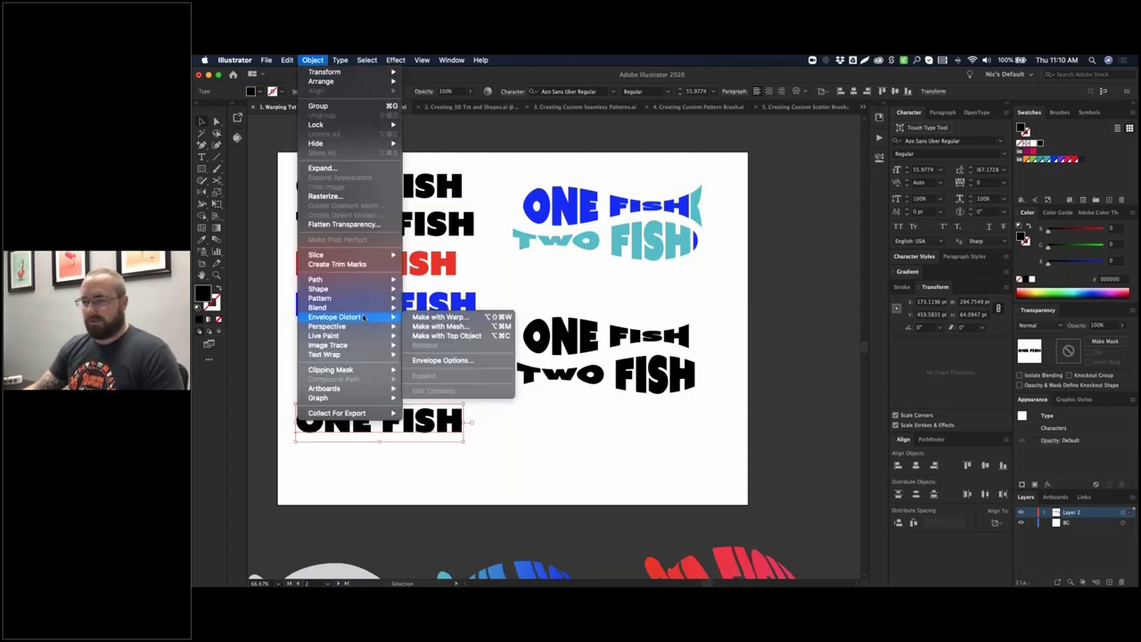
left_click(434, 318)
left_click(638, 176)
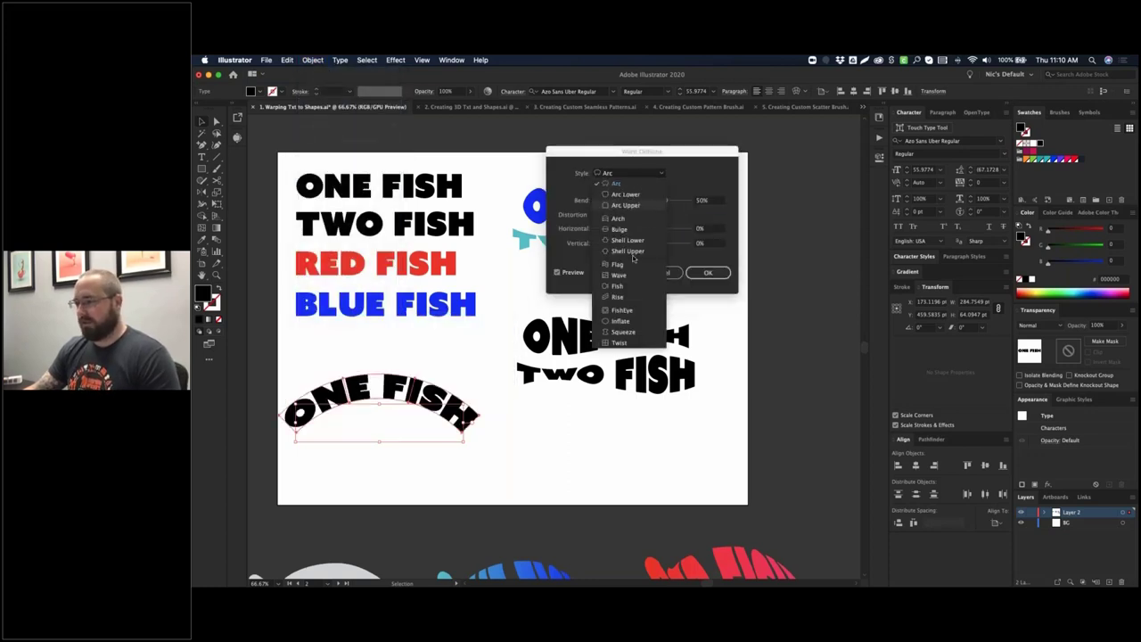
left_click(622, 285)
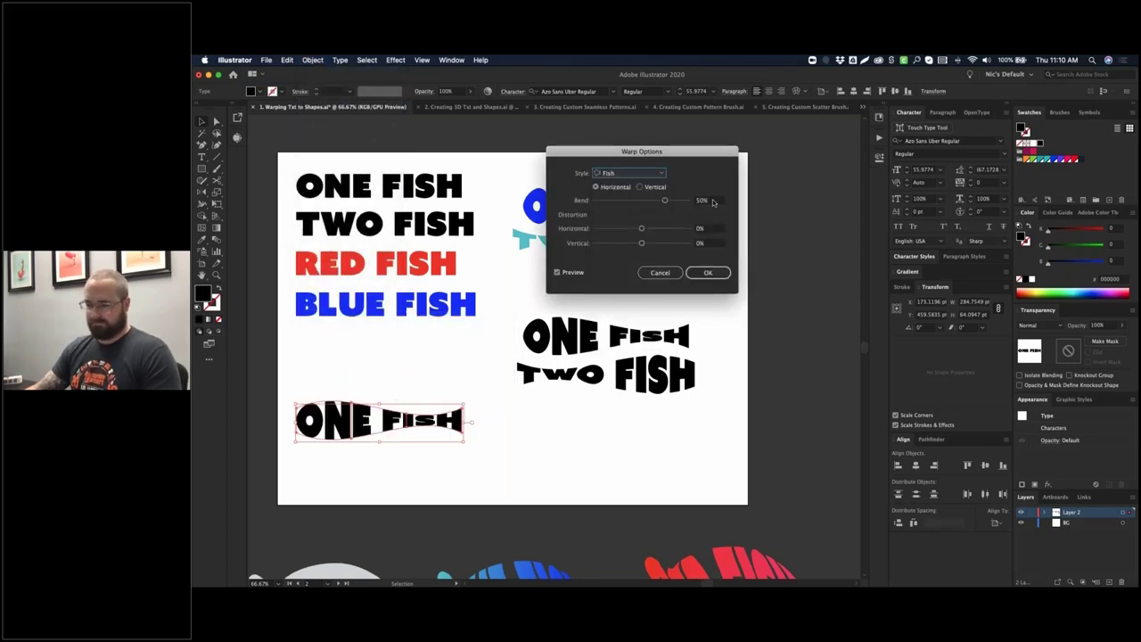
left_click(717, 274)
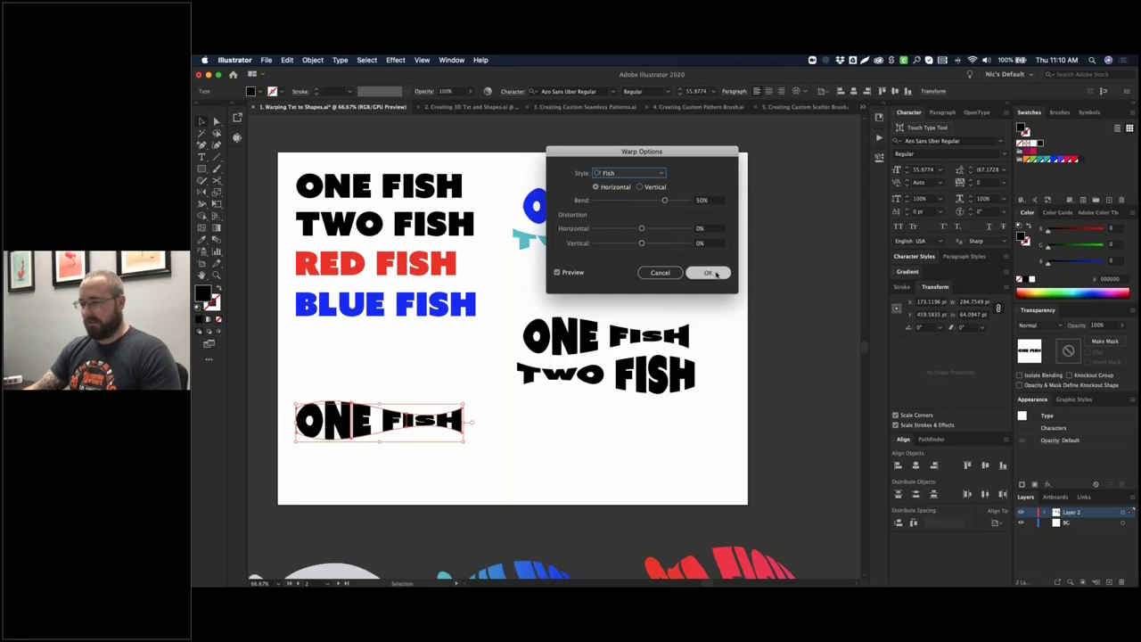
left_click(526, 467)
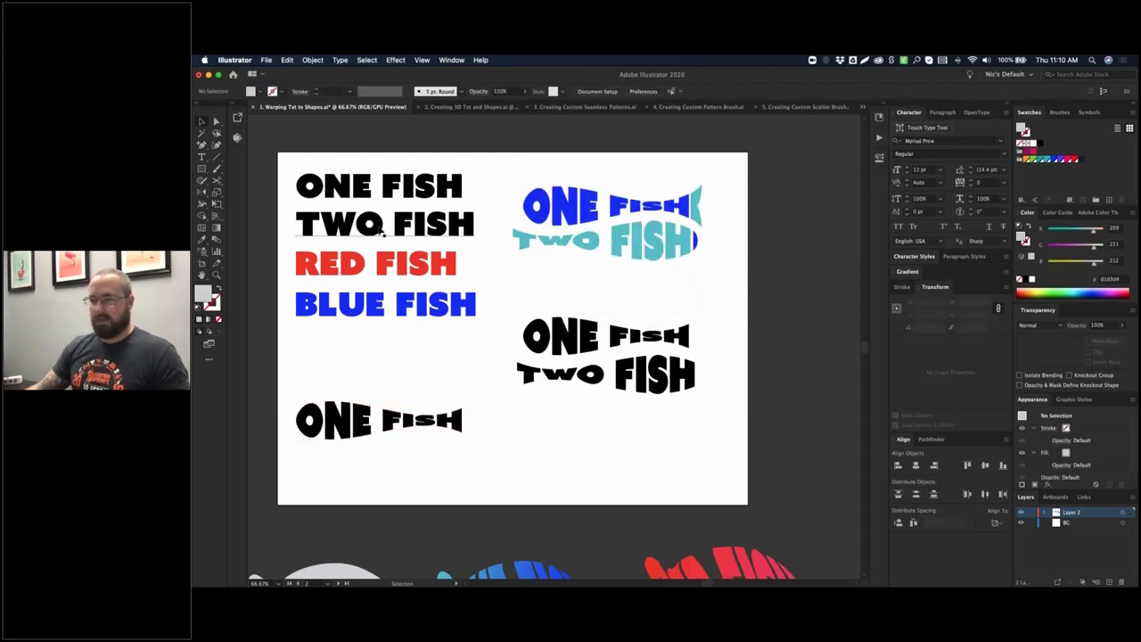
- Place a duplicate of the TWO FISH text below the warped ONE FISH, undoing a first attempt that moves the original
left_click_drag(375, 223, 375, 470)
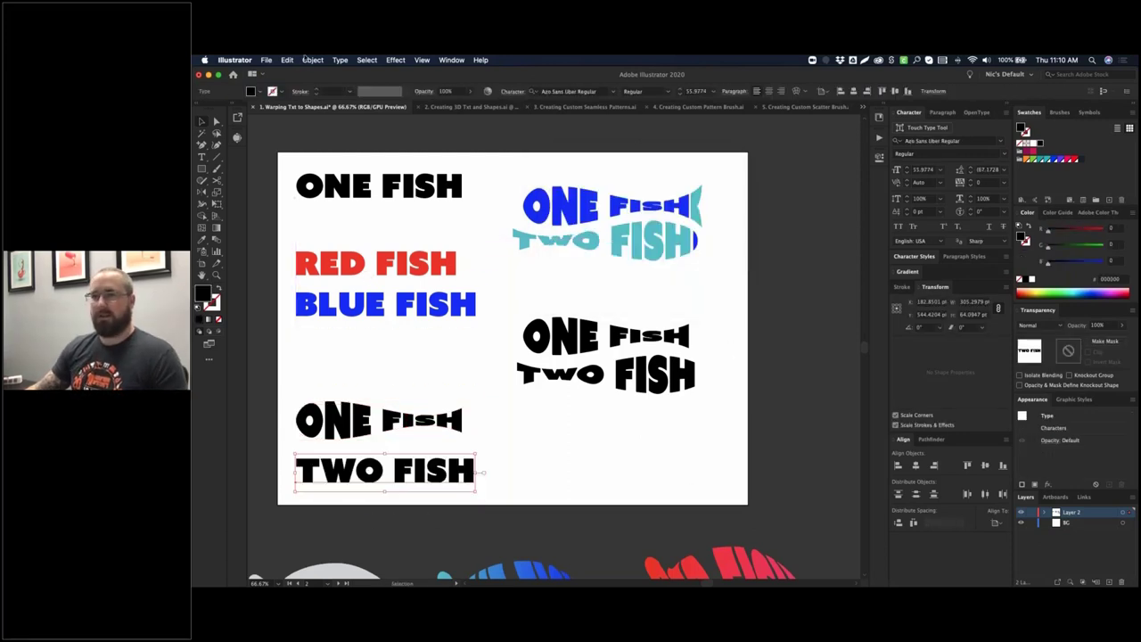
key("super+z")
left_click_drag(434, 223, 432, 476)
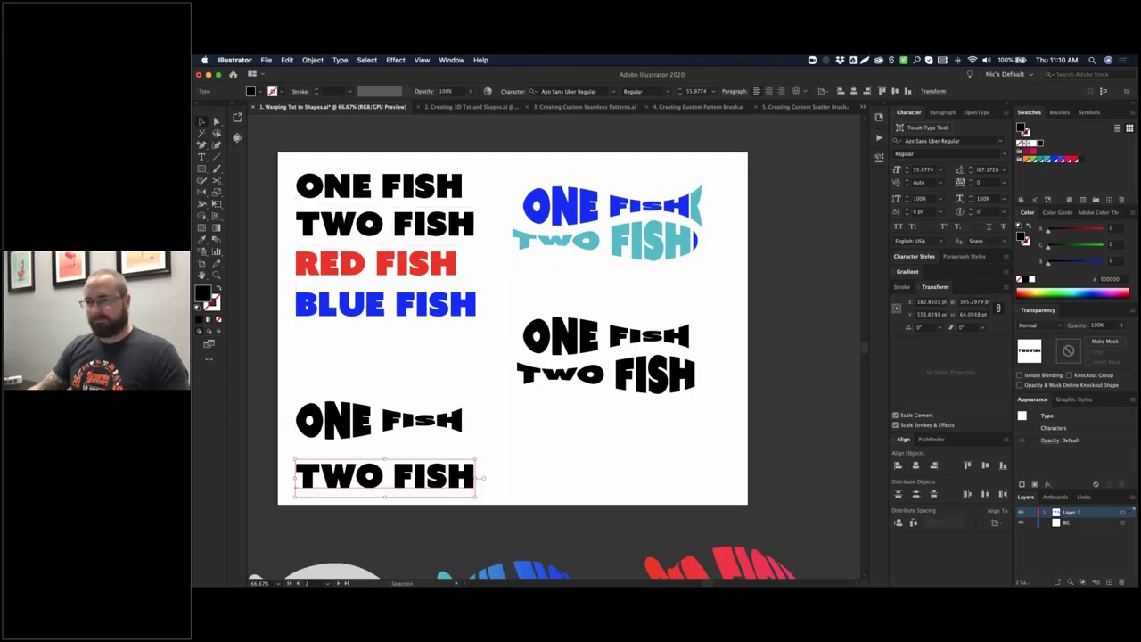
- Apply a horizontal Fish envelope warp with a bend of -50% to the copied TWO FISH text
left_click(316, 59)
mouse_move(361, 319)
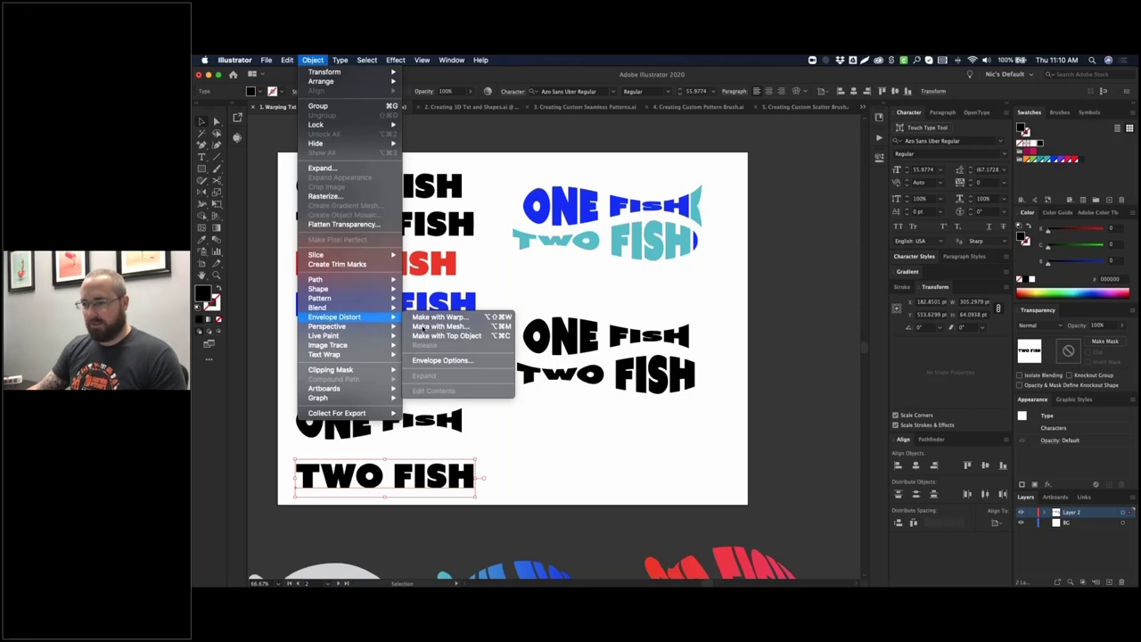
left_click(441, 316)
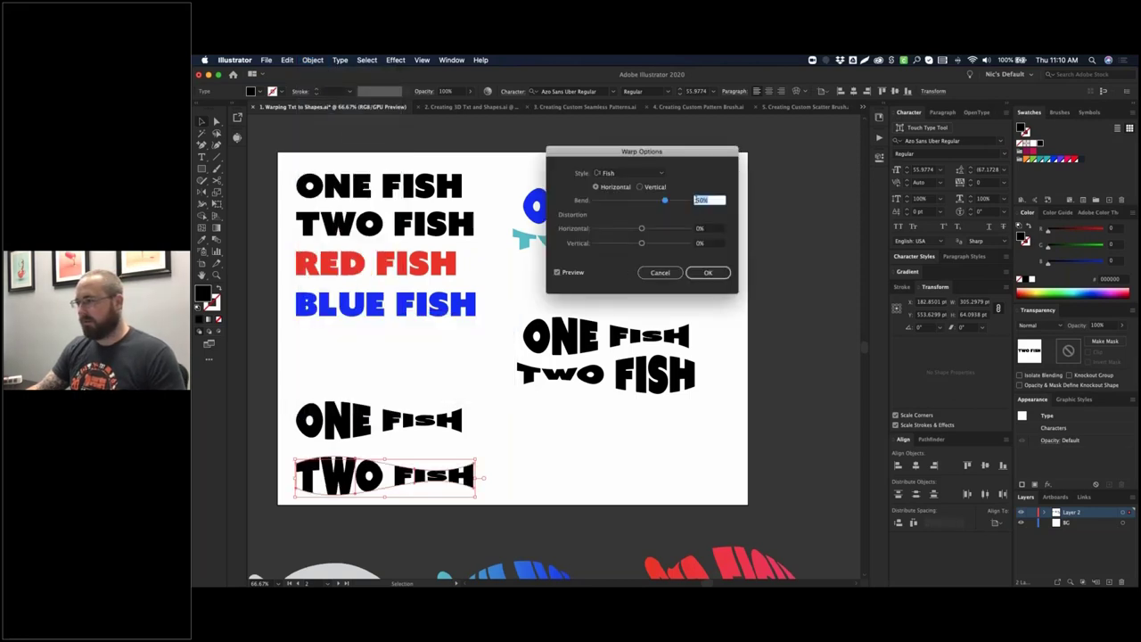
type("-50")
key("Tab")
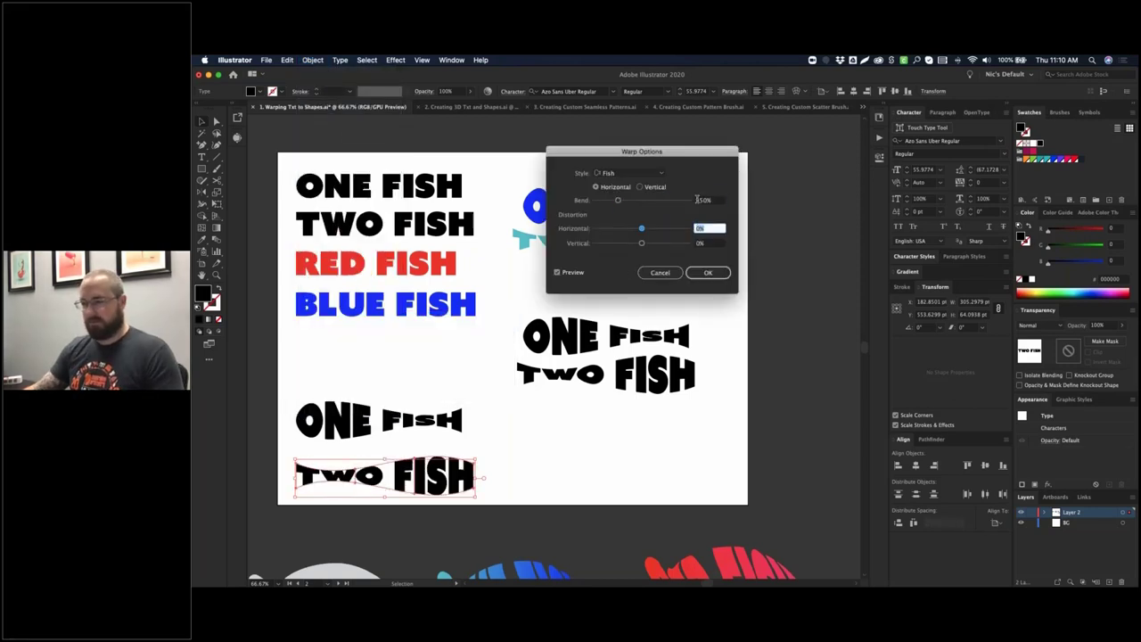
key("Return")
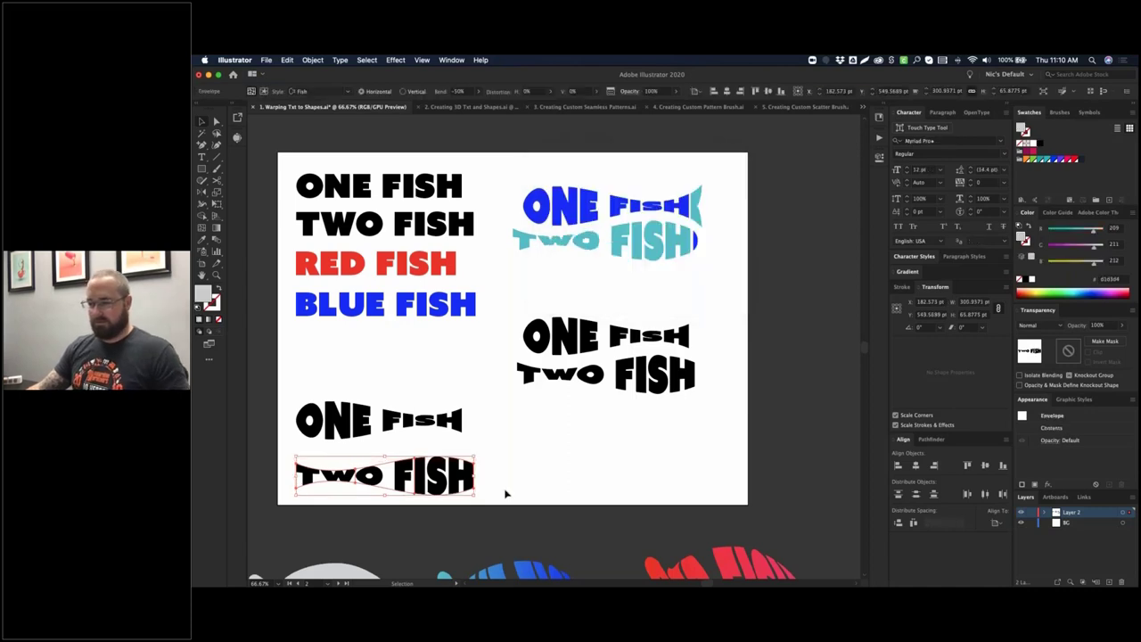
- Move the warped TWO FISH up so it nests closely beneath the warped ONE FISH
left_click(505, 492)
left_click_drag(469, 485, 469, 464)
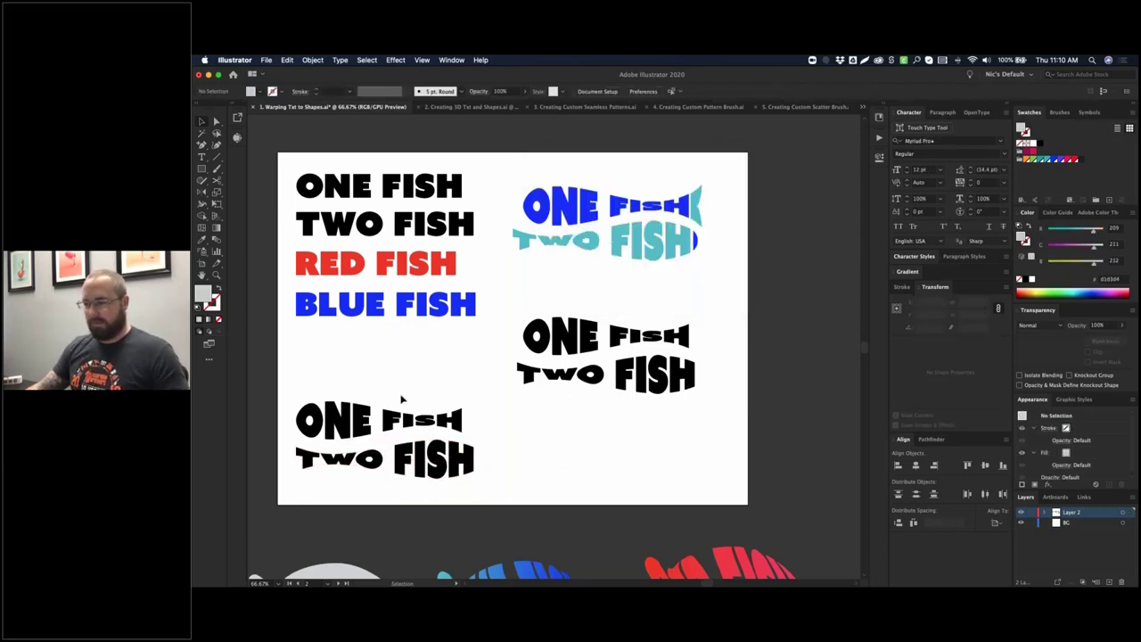
scroll(520, 419, "down", 2)
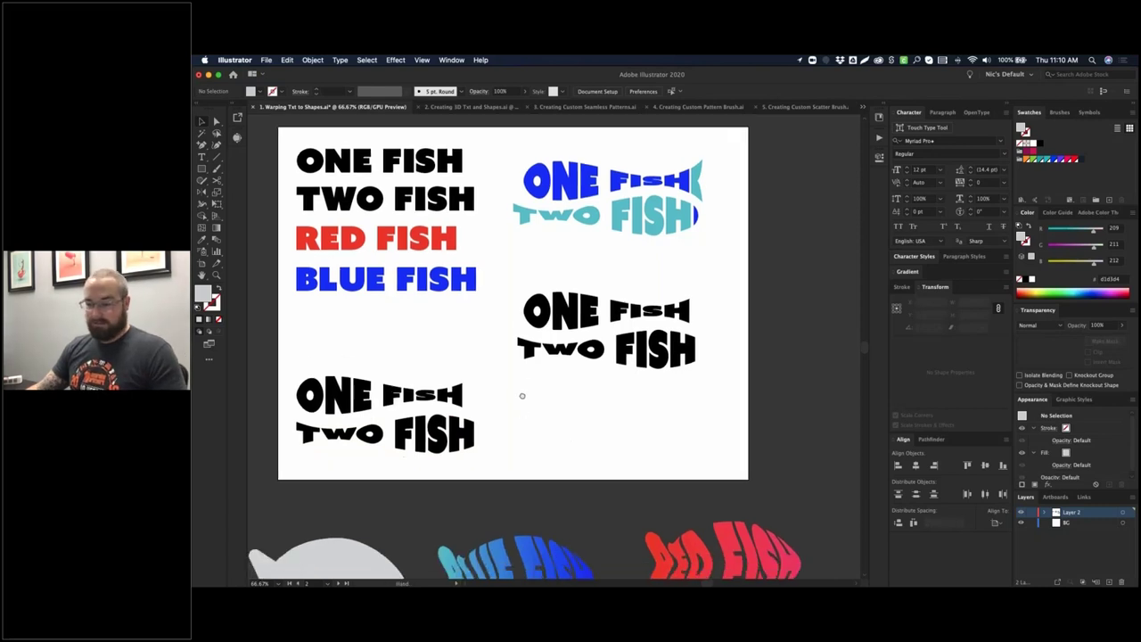
- Select both newly warped fish texts, move them off the artboard past its upper right side, and deselect them
left_click(424, 418)
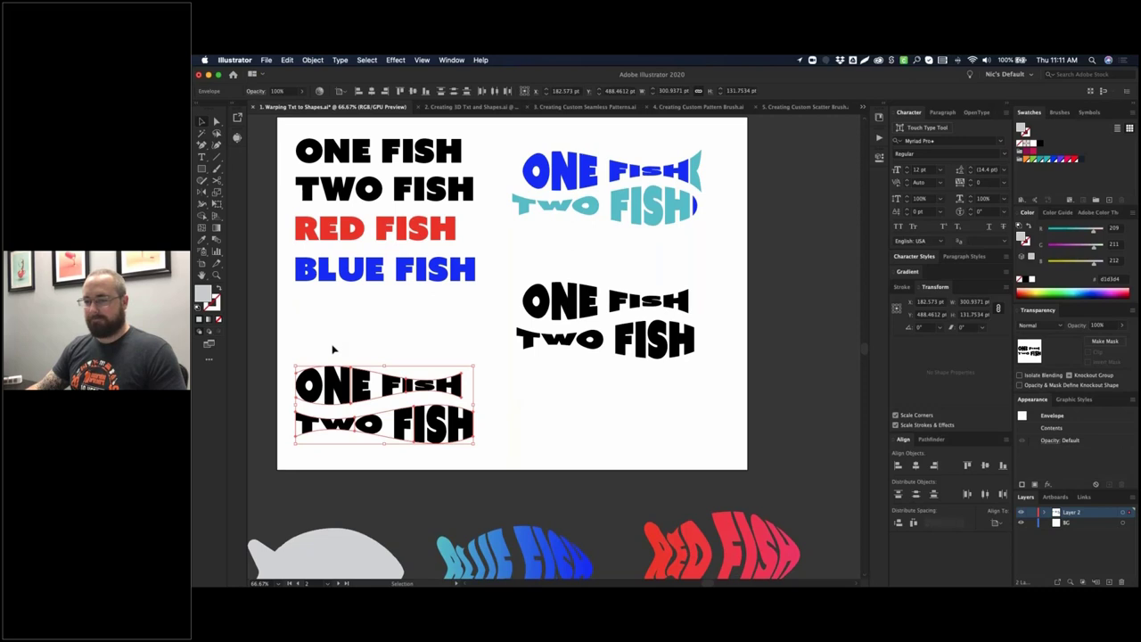
left_click_drag(302, 349, 868, 170)
left_click(443, 393)
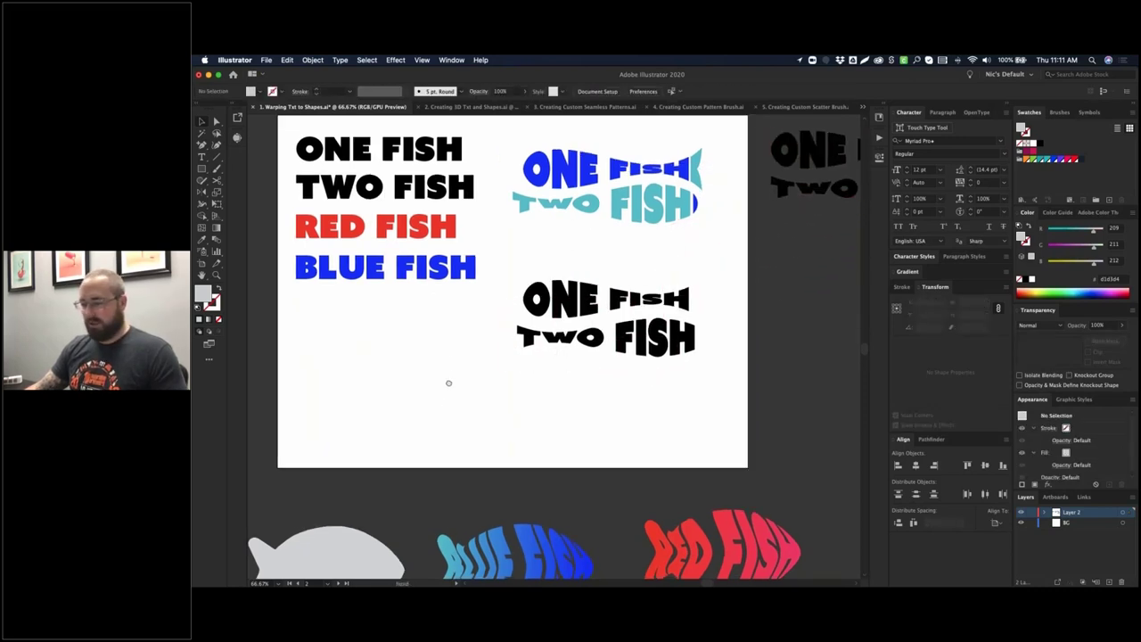
- Place a copy of the BLUE FISH text over the grey fish shape below the artboard and send it behind the shape
scroll(364, 449, "down", 5)
left_click(368, 446)
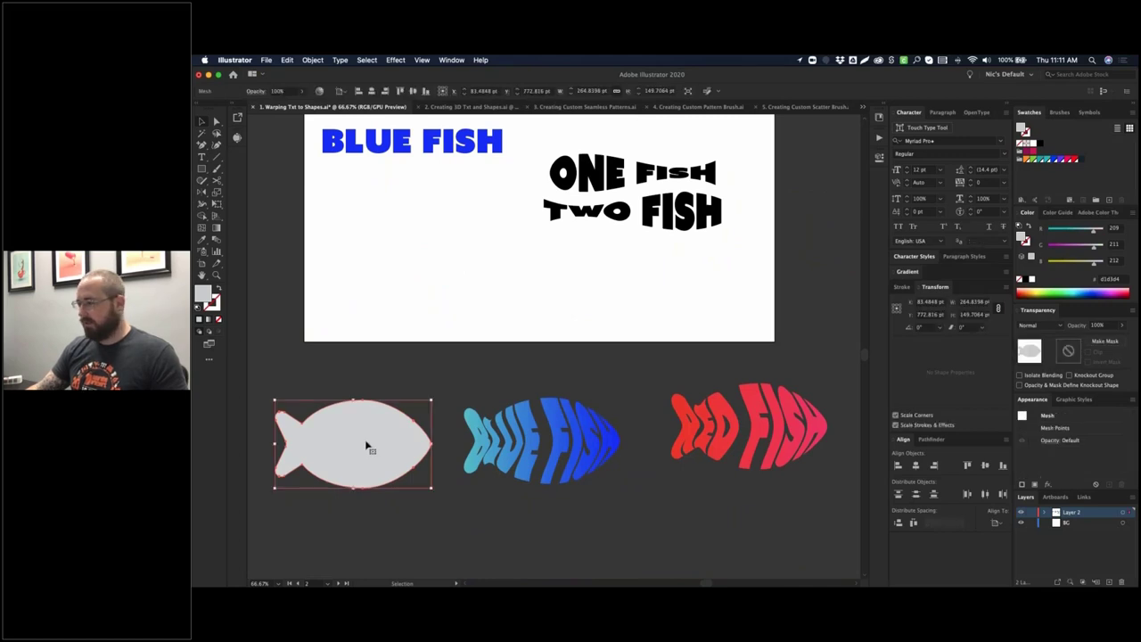
scroll(365, 403, "left", 3)
scroll(365, 403, "down", 1)
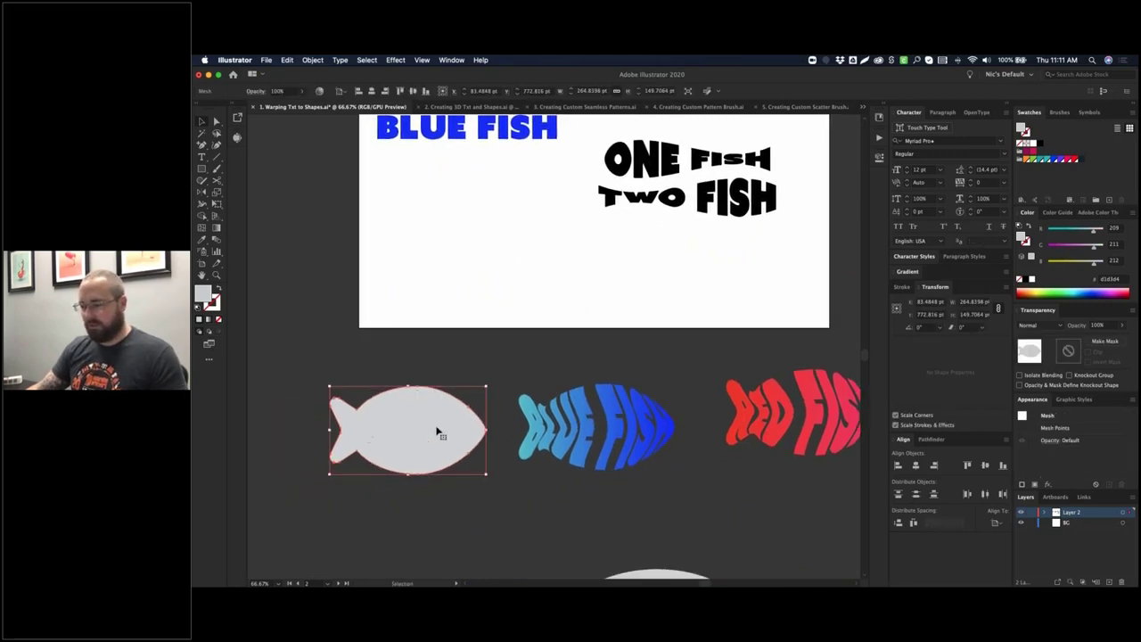
left_click(454, 234)
left_click_drag(453, 143, 408, 411)
key("super+shift+bracketleft")
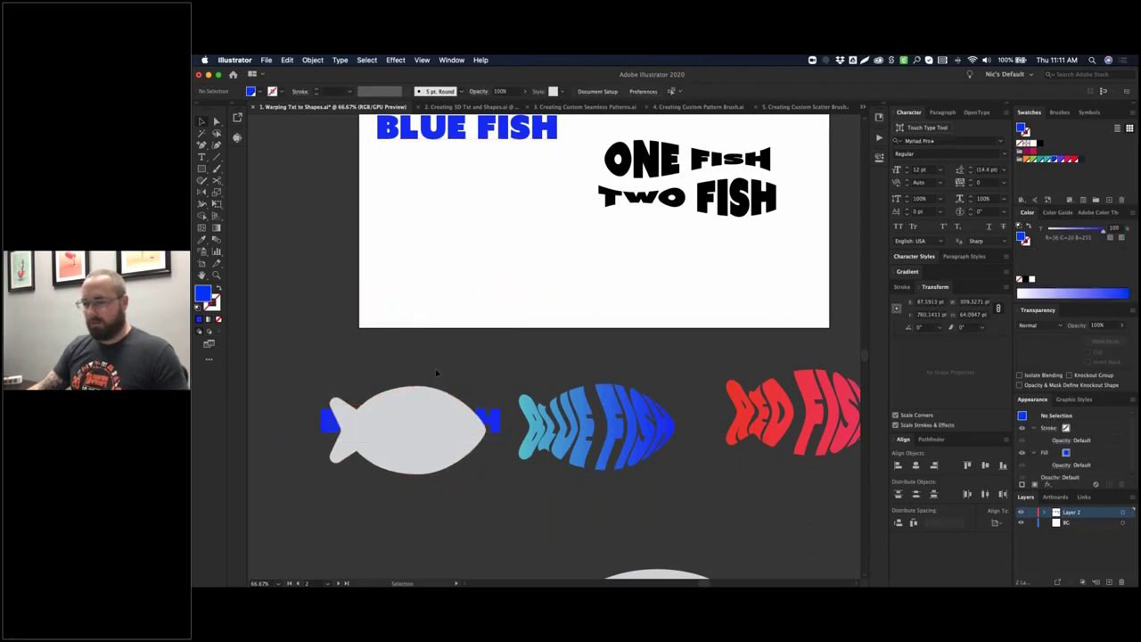
- Warp the copied BLUE FISH text into the grey fish shape with Envelope Distort's Make with Top Object, and deselect it
left_click(428, 400)
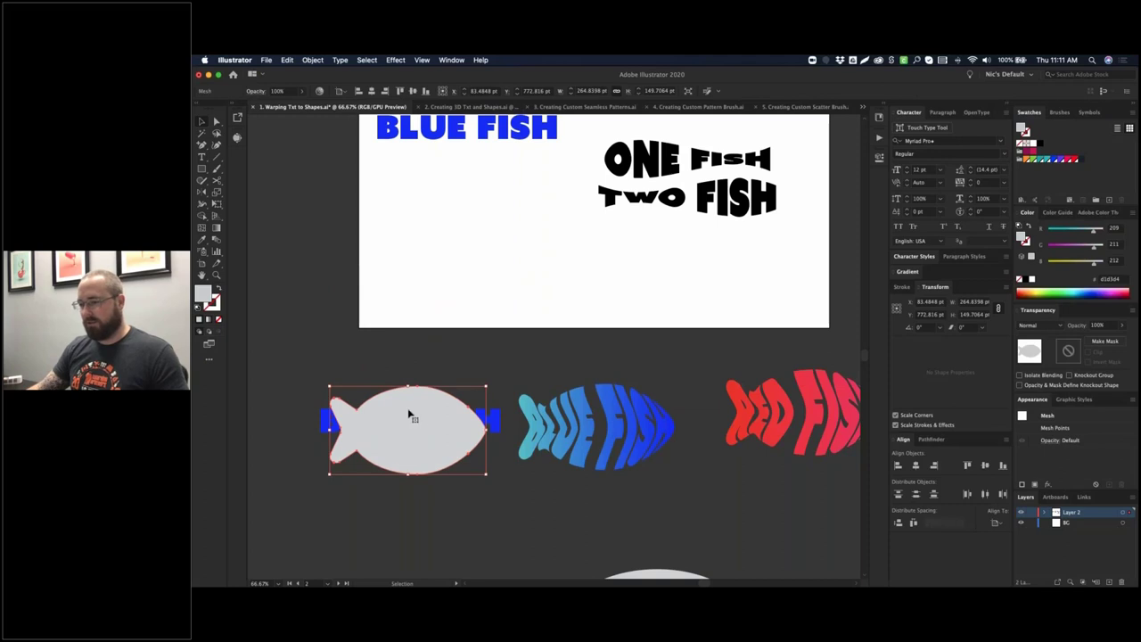
left_click(412, 360)
left_click_drag(437, 470, 438, 470)
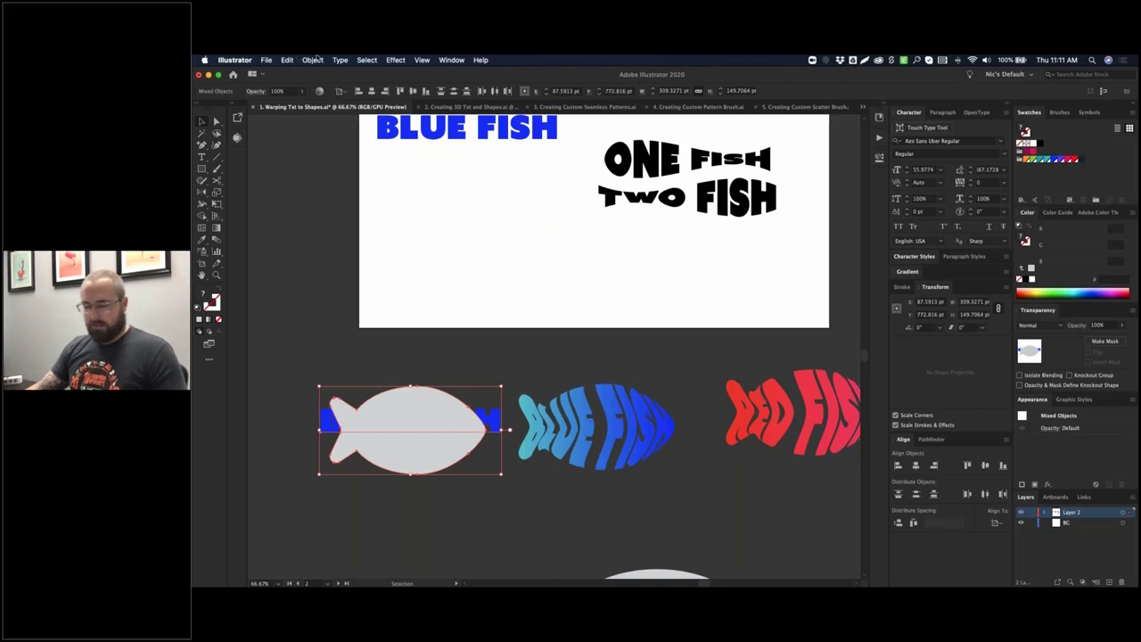
key("alt+super+c")
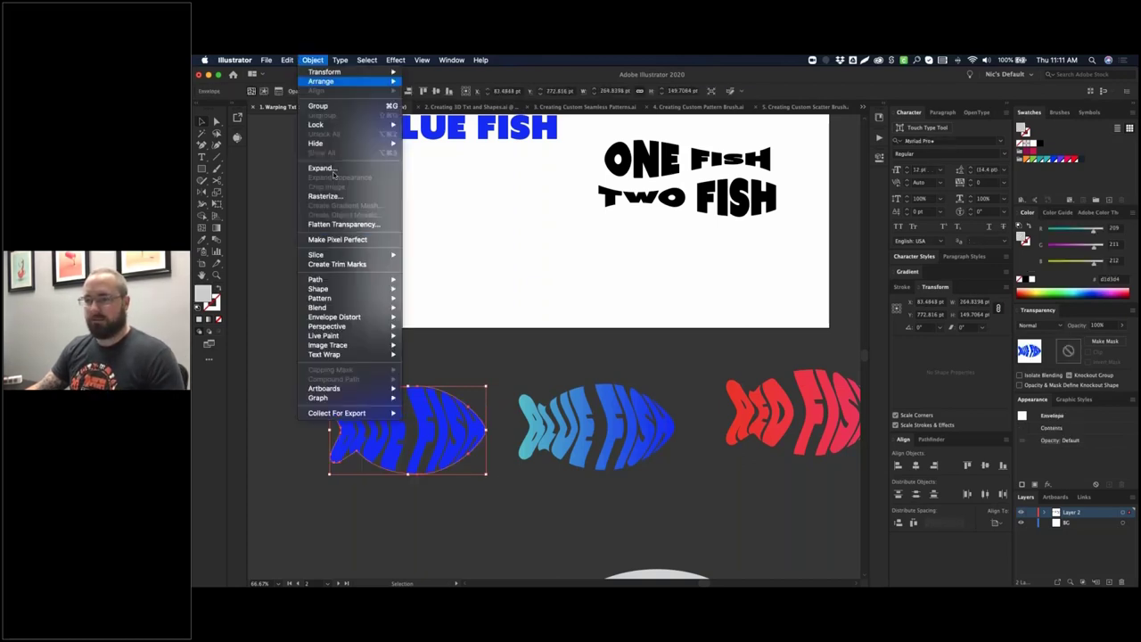
left_click(314, 59)
mouse_move(361, 321)
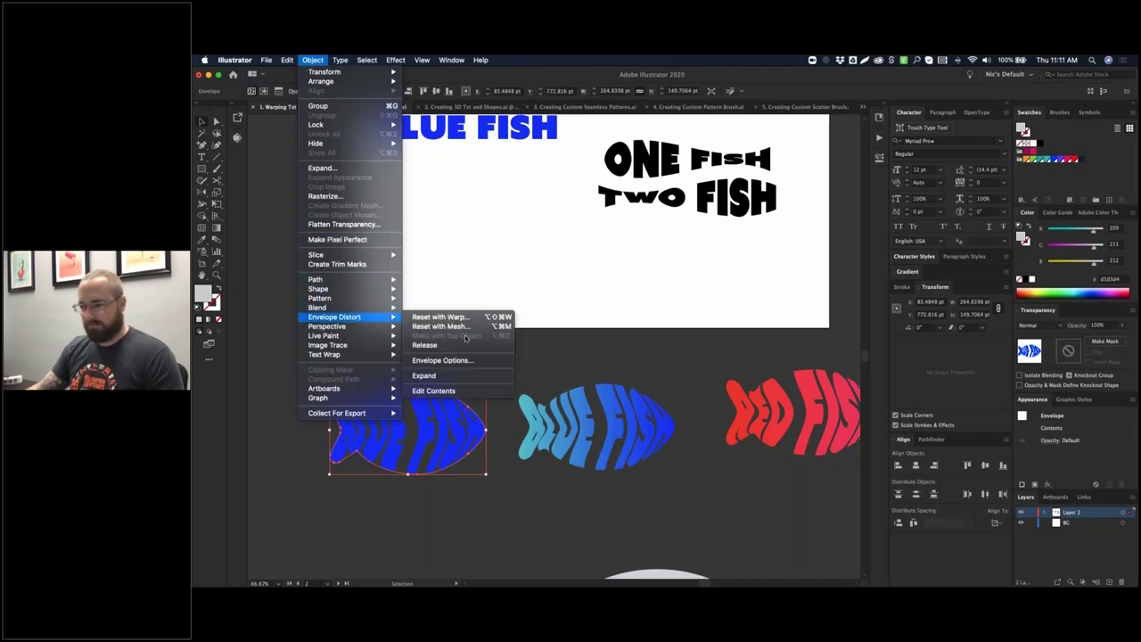
left_click(283, 455)
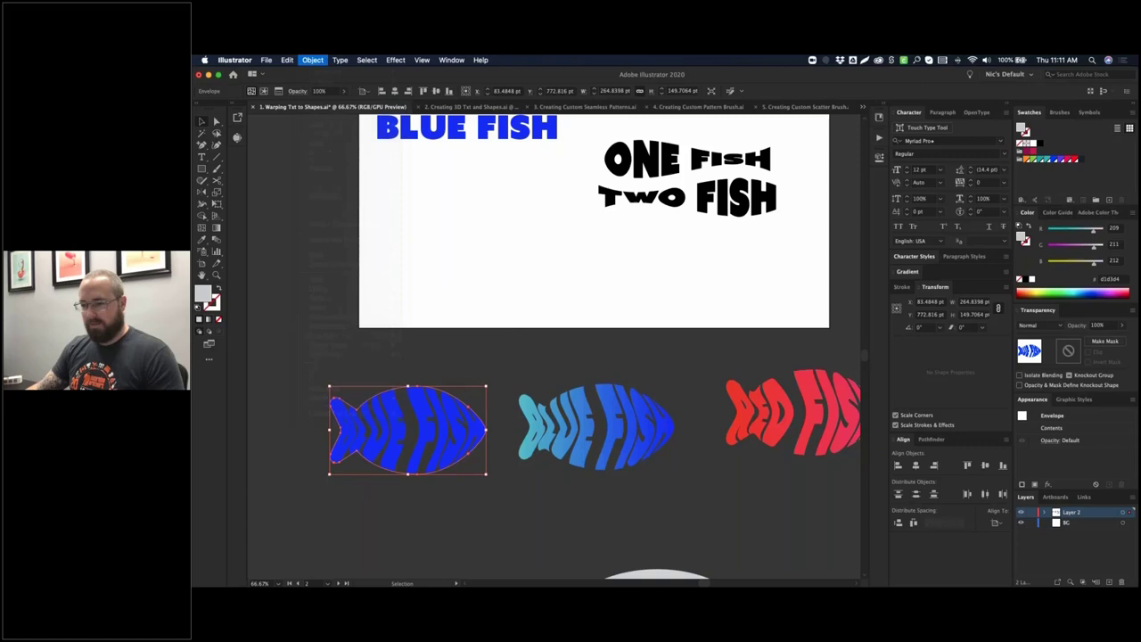
left_click(300, 363)
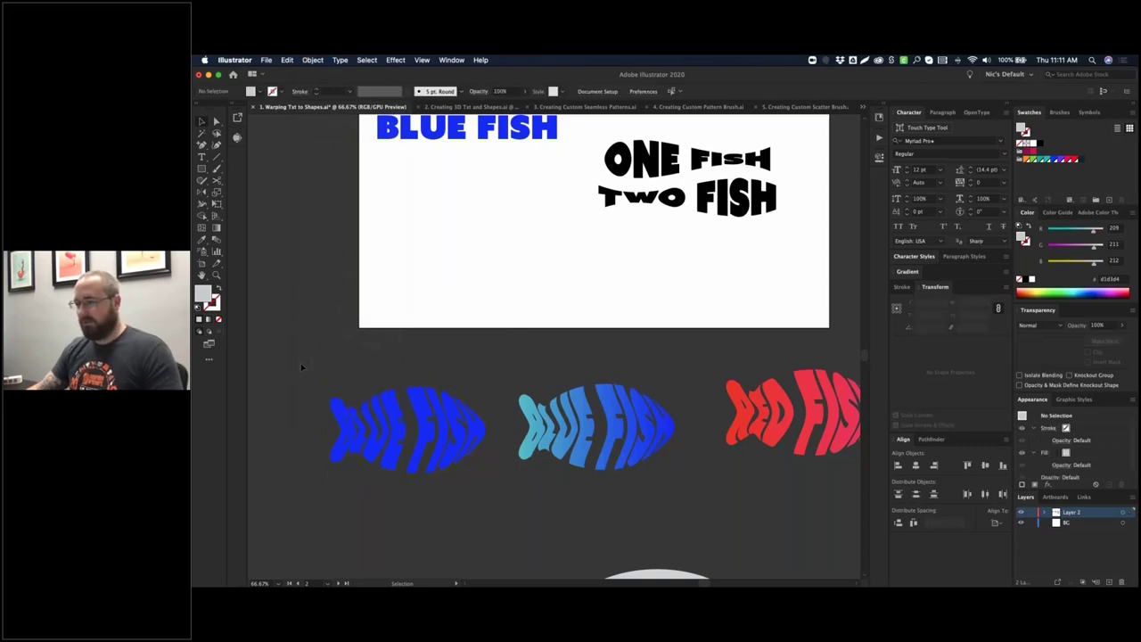
- Move the fish-shaped BLUE FISH envelope onto the artboard, below the plain BLUE FISH text
left_click_drag(361, 432, 440, 241)
scroll(453, 305, "up", 3)
scroll(453, 304, "right", 3)
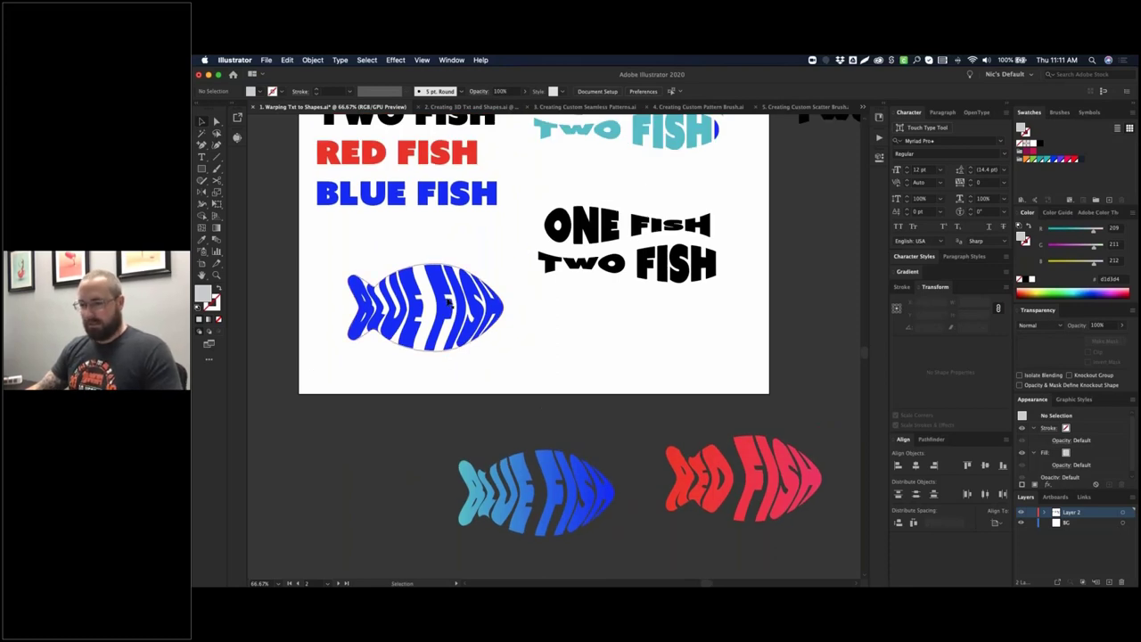
- Enter the BLUE FISH envelope to inspect its editable live text, and leave isolation mode without changing the wording
double_click(451, 301)
double_click(444, 301)
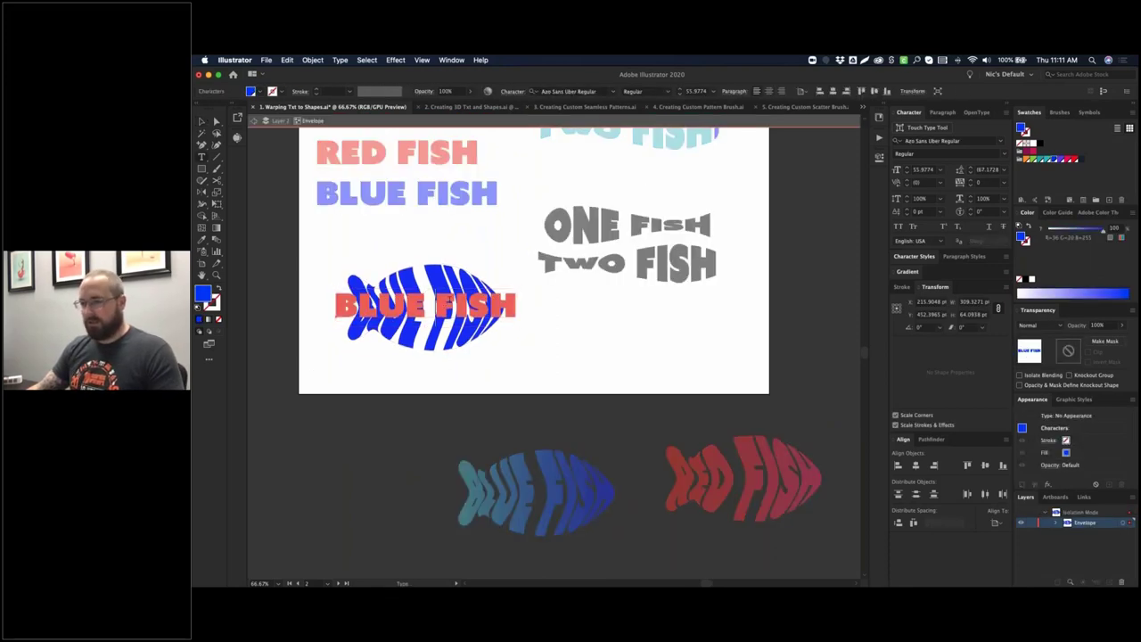
key("Escape")
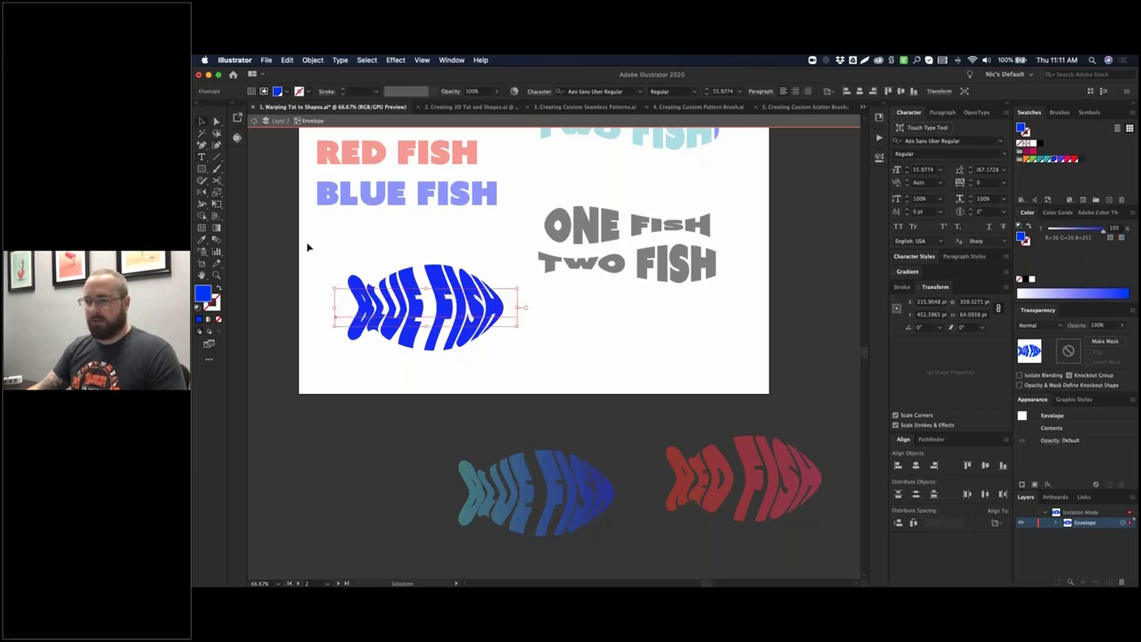
left_click(308, 247)
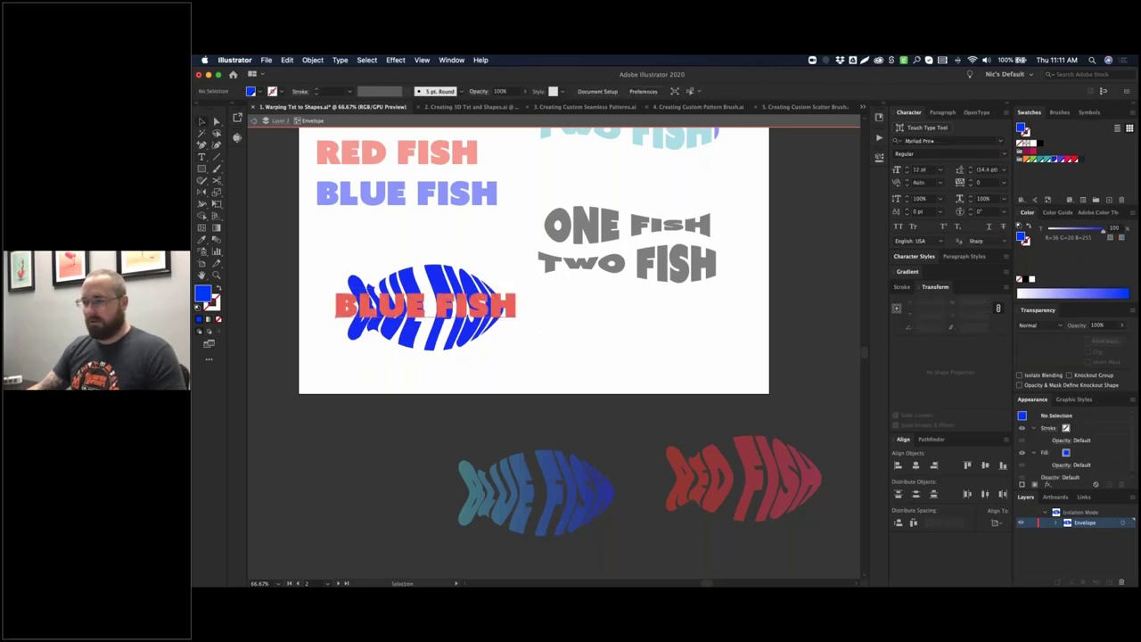
left_click(446, 307)
left_click(309, 256)
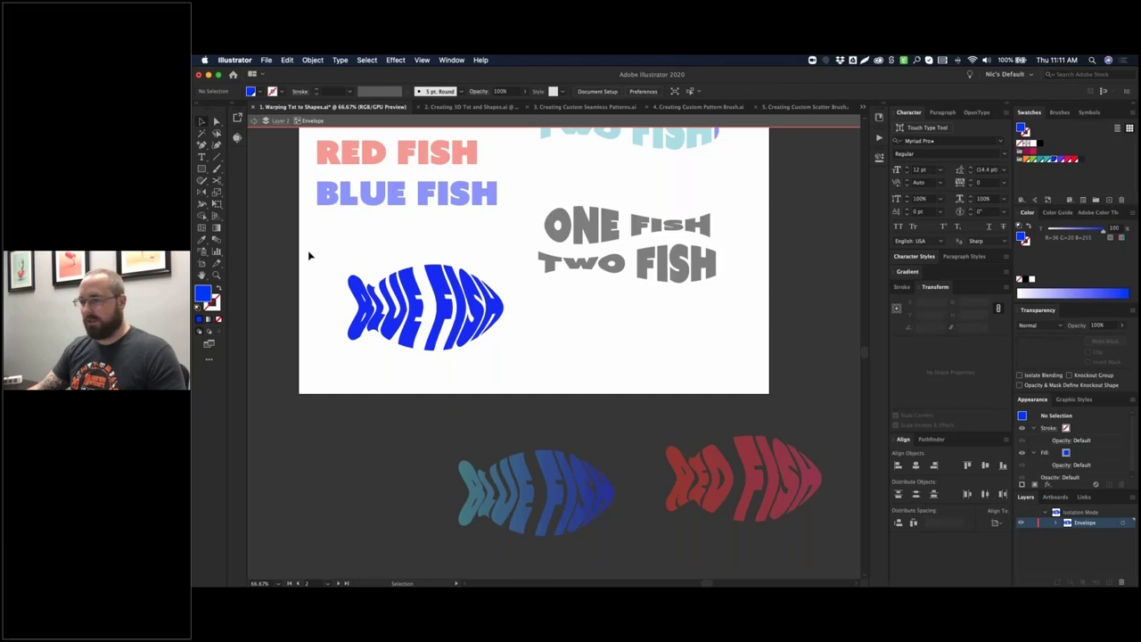
double_click(399, 241)
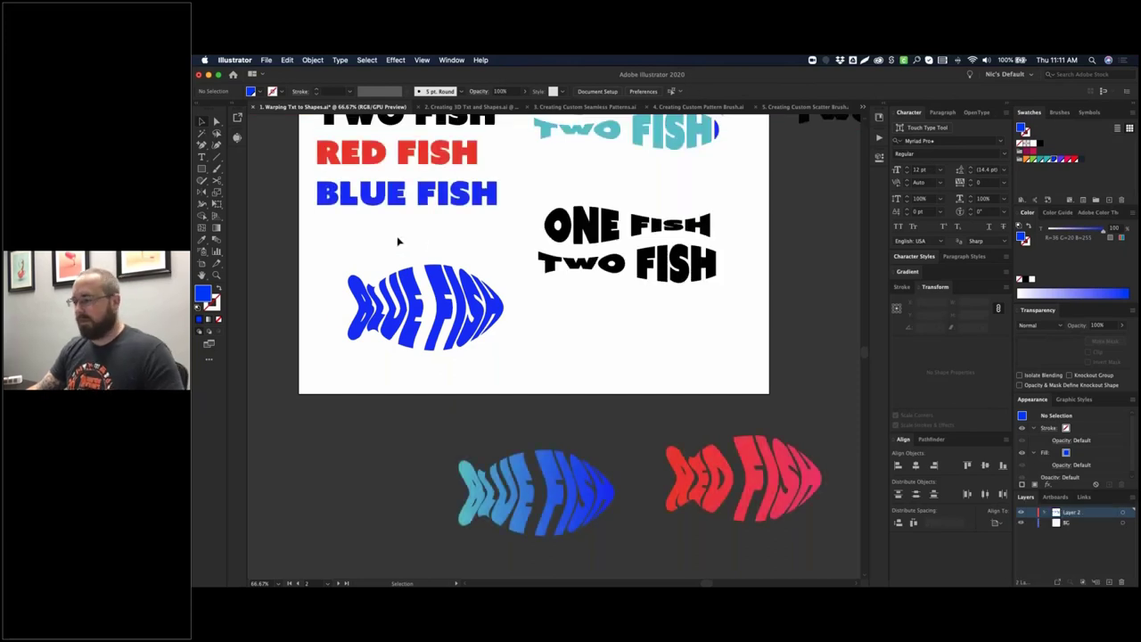
- Duplicate the plain ONE FISH text onto the pasteboard above the artboard and fill the copy with white
left_click_drag(476, 238, 473, 355)
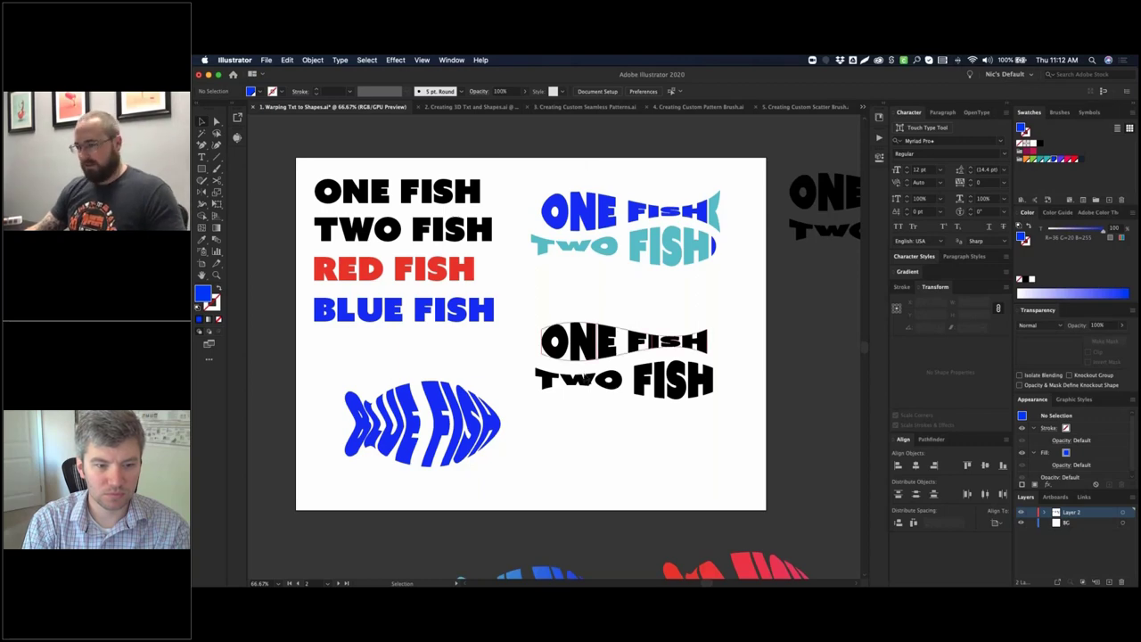
left_click_drag(408, 273, 586, 228)
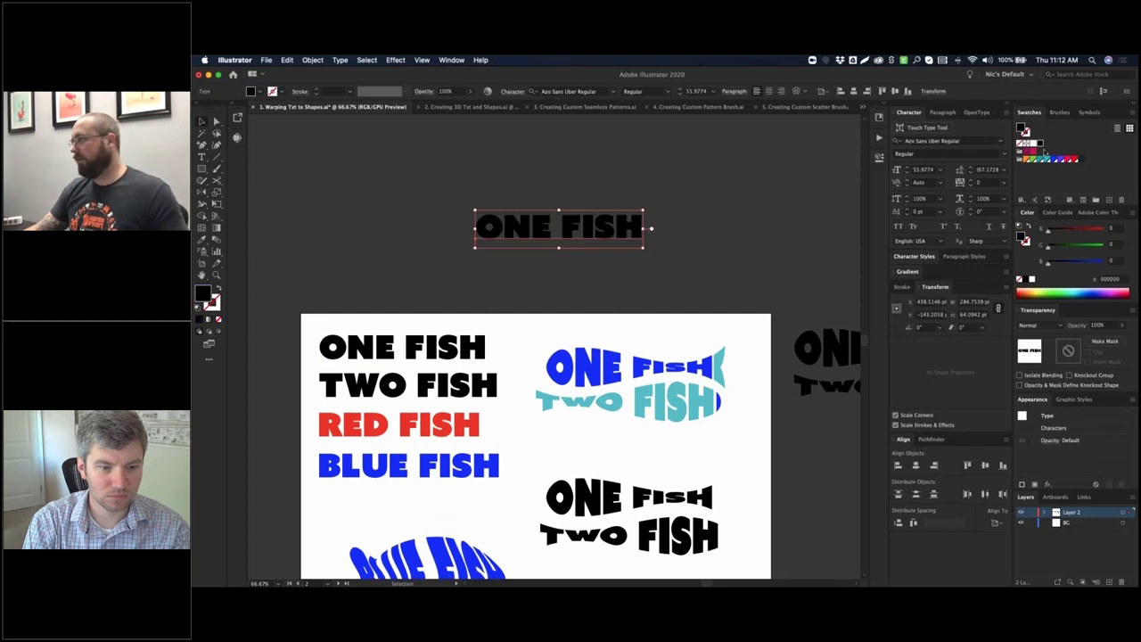
left_click(1030, 144)
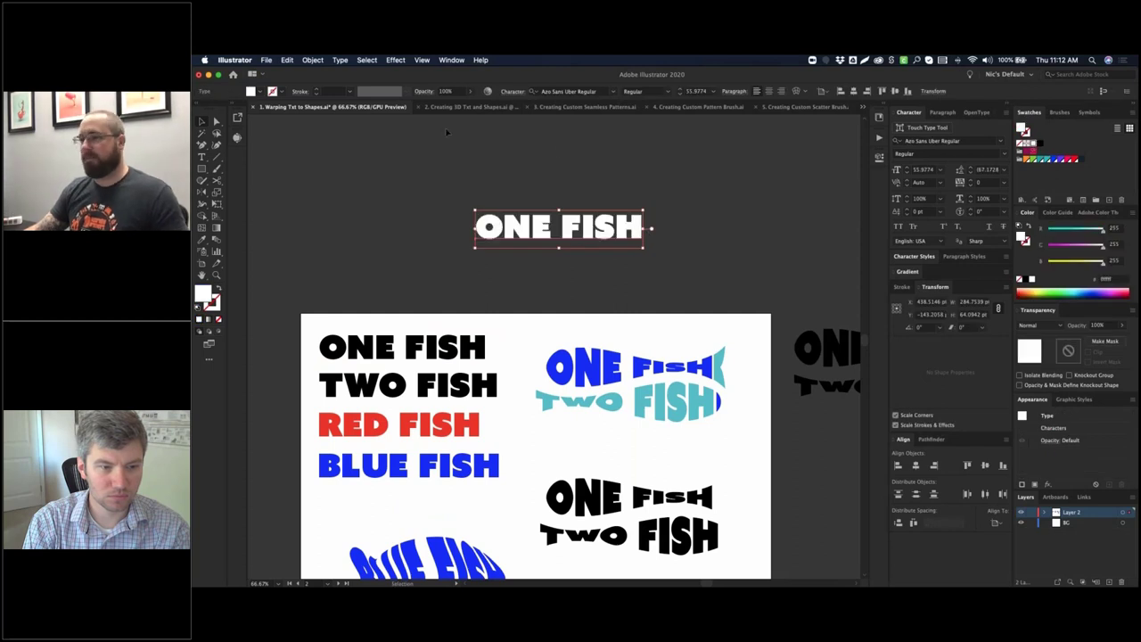
- Preview the Fish warp effect on the white ONE FISH text with a 50% horizontal bend, and cancel it
left_click(396, 60)
mouse_move(441, 206)
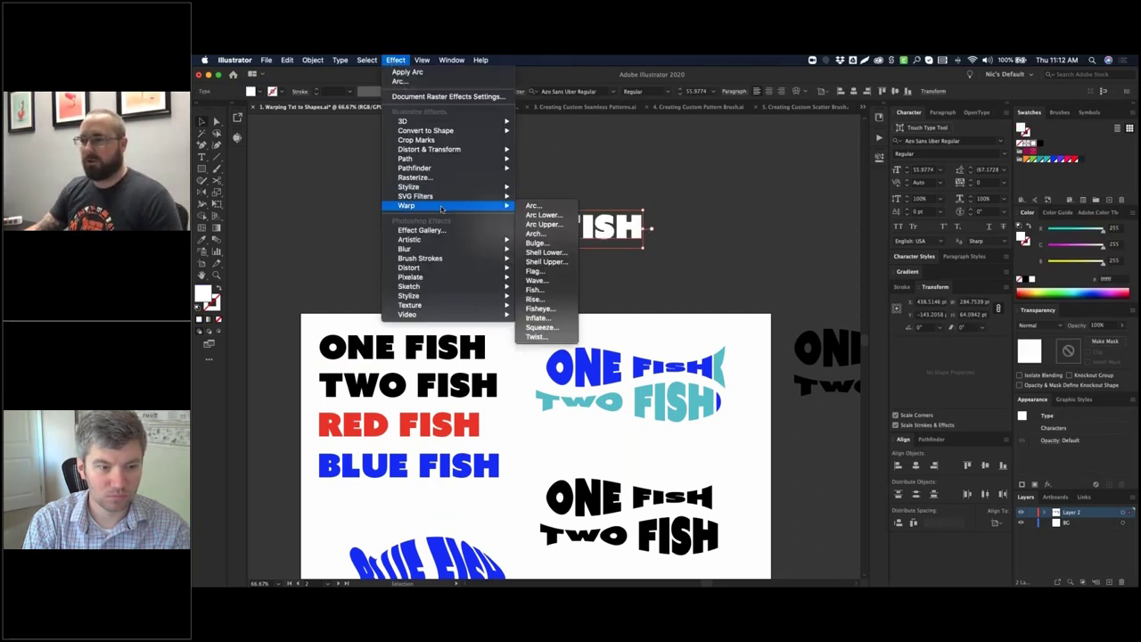
left_click(535, 290)
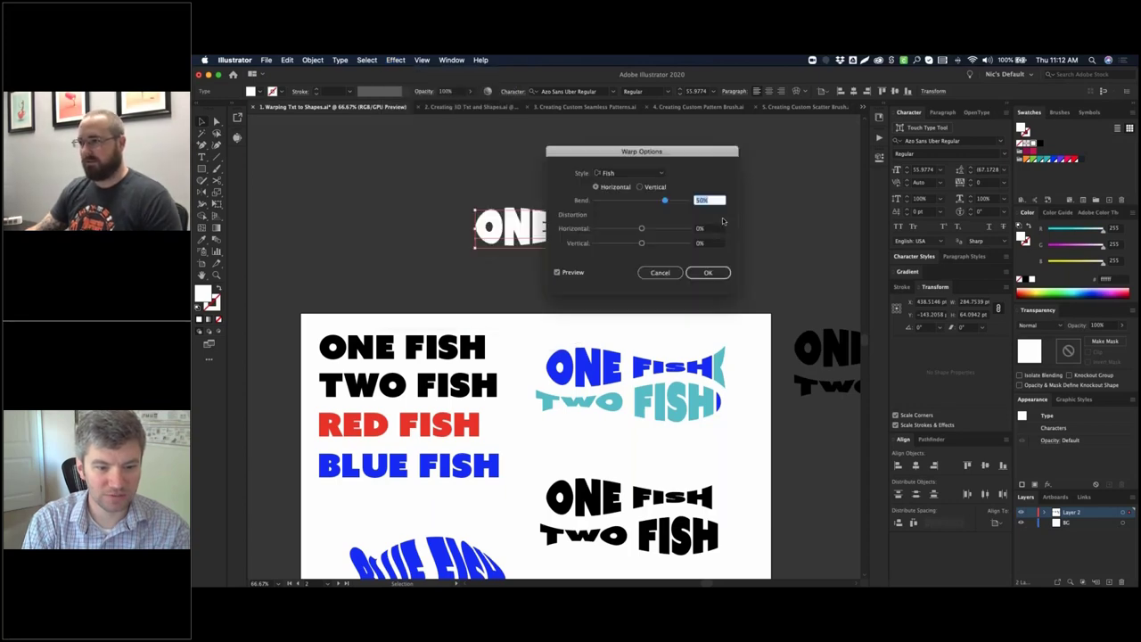
left_click_drag(674, 156, 803, 147)
left_click(784, 166)
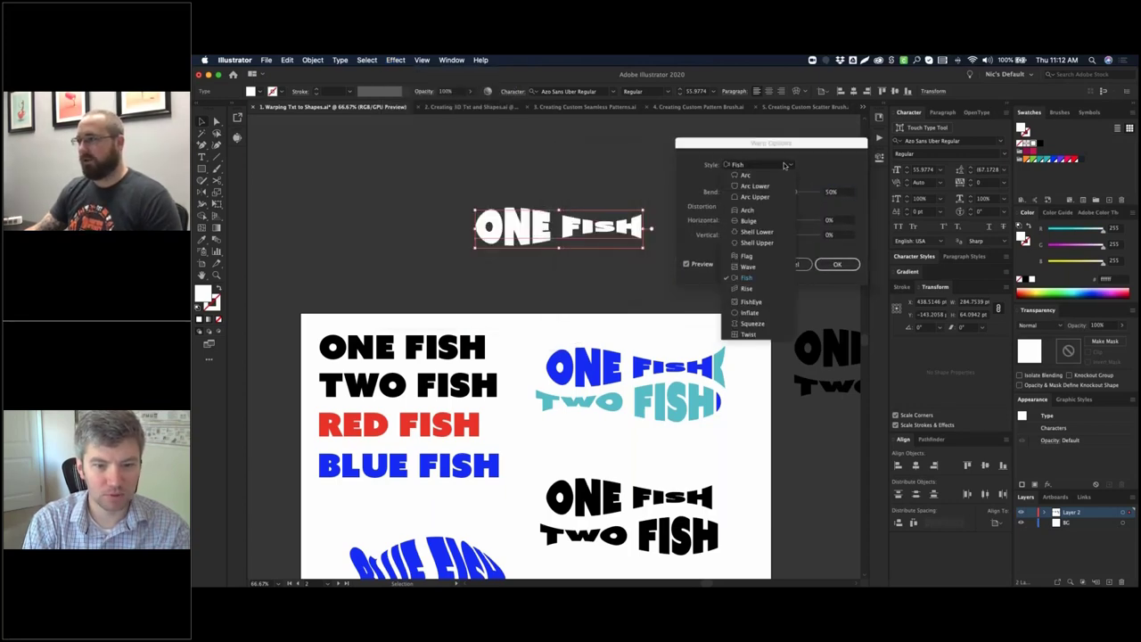
left_click(752, 279)
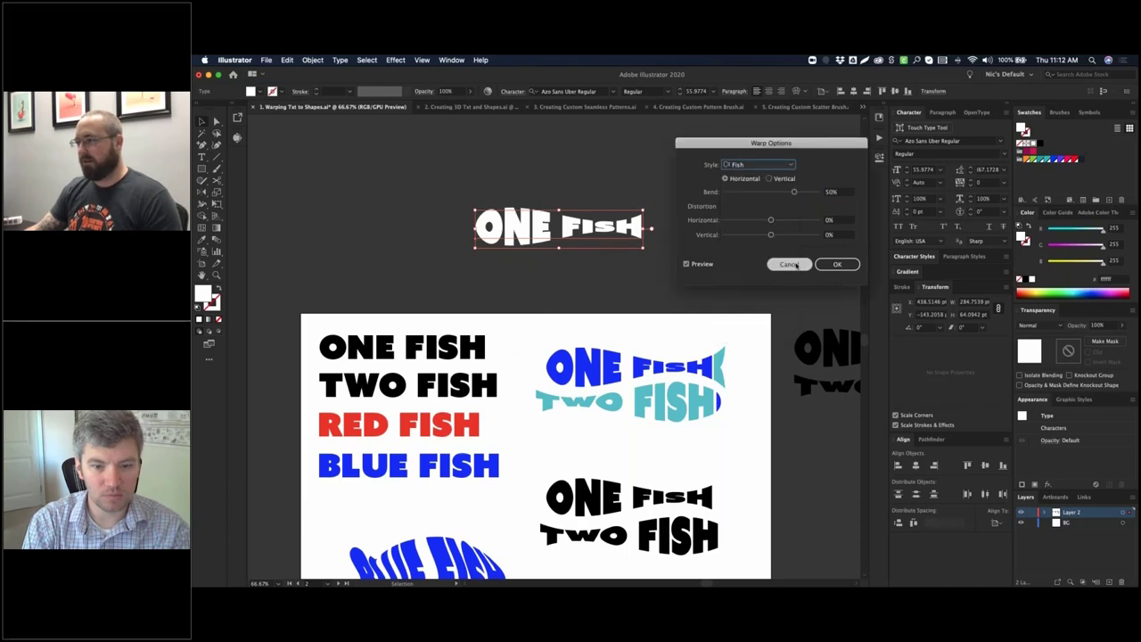
left_click(790, 265)
- Apply a horizontal Fish envelope warp with a bend of -50% to the white ONE FISH text, and deselect it
left_click(312, 59)
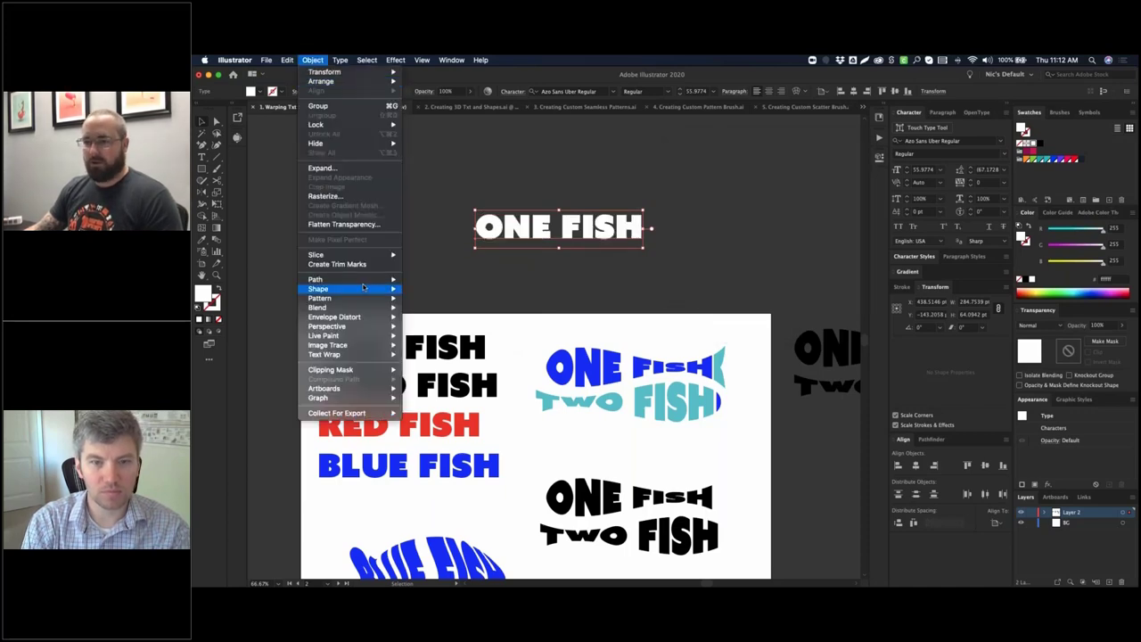
mouse_move(364, 312)
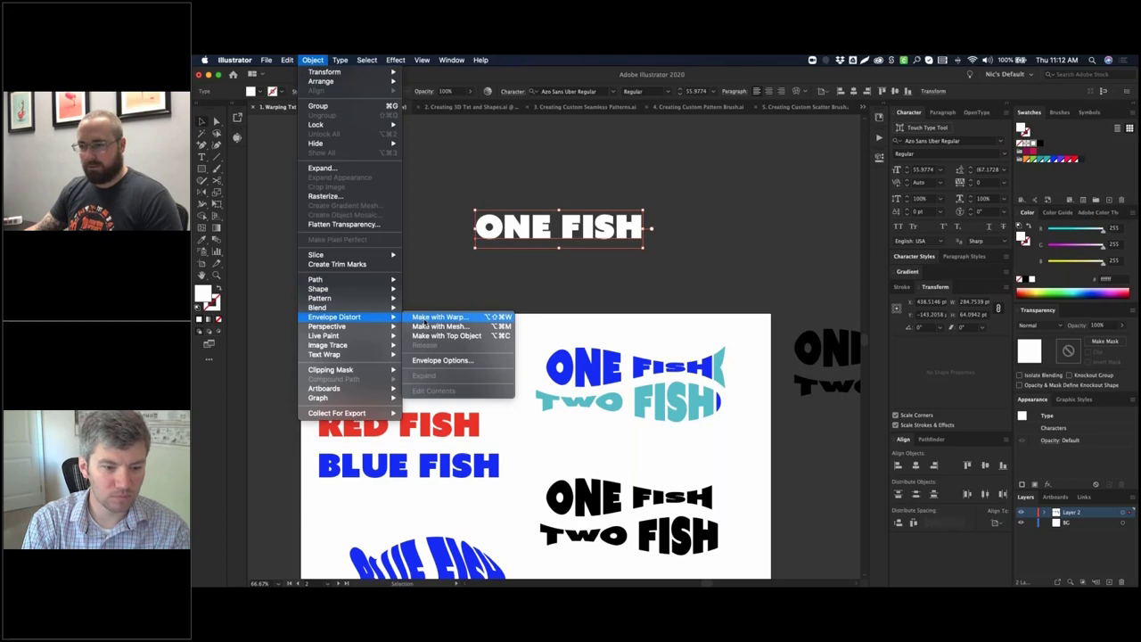
left_click(425, 319)
left_click(787, 166)
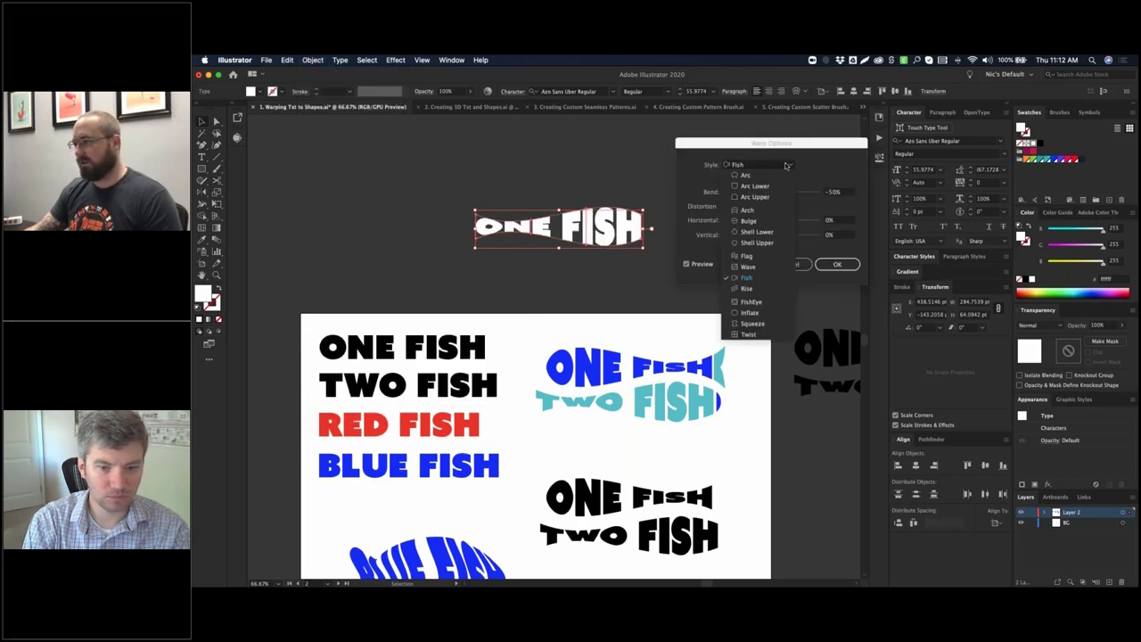
left_click(754, 280)
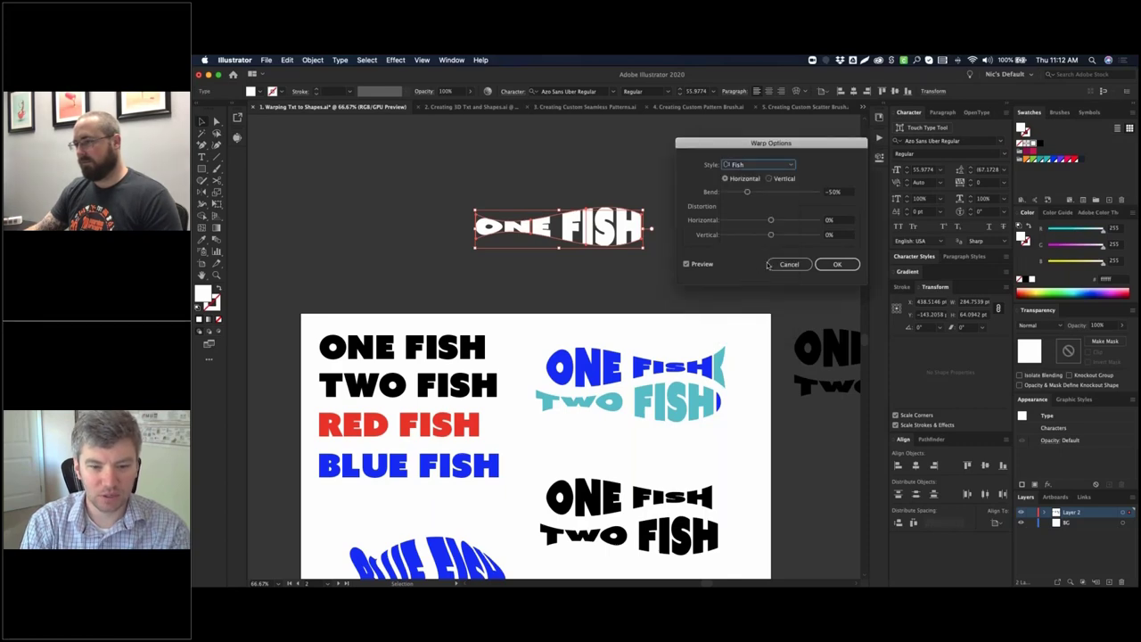
left_click(836, 264)
left_click(620, 179)
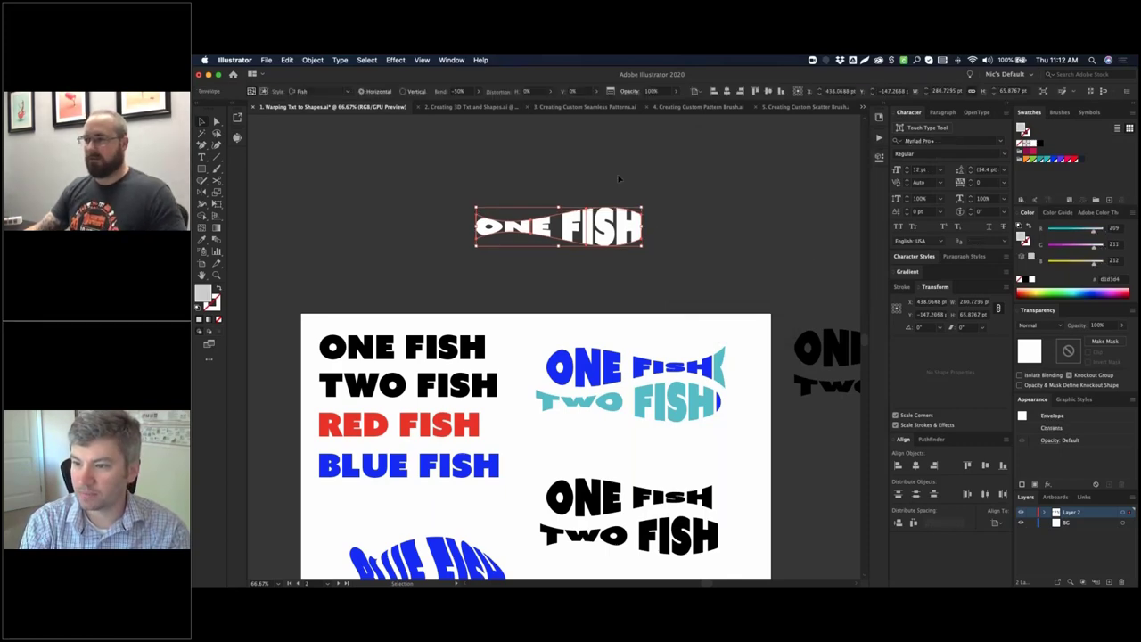
scroll(683, 214, "down", 3)
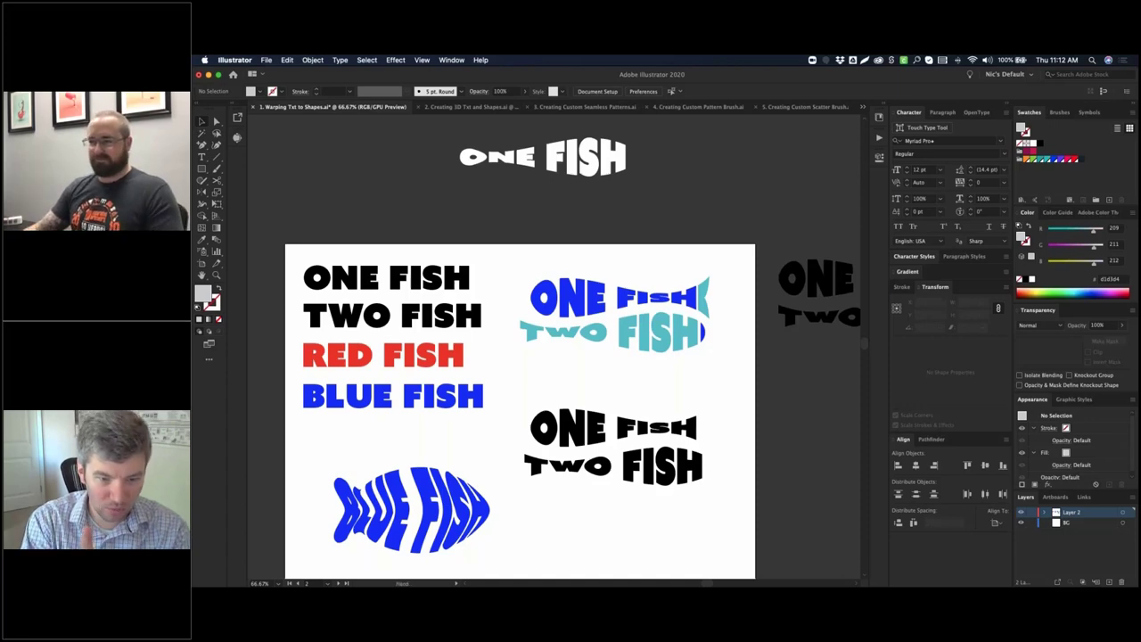
left_click_drag(684, 215, 695, 171)
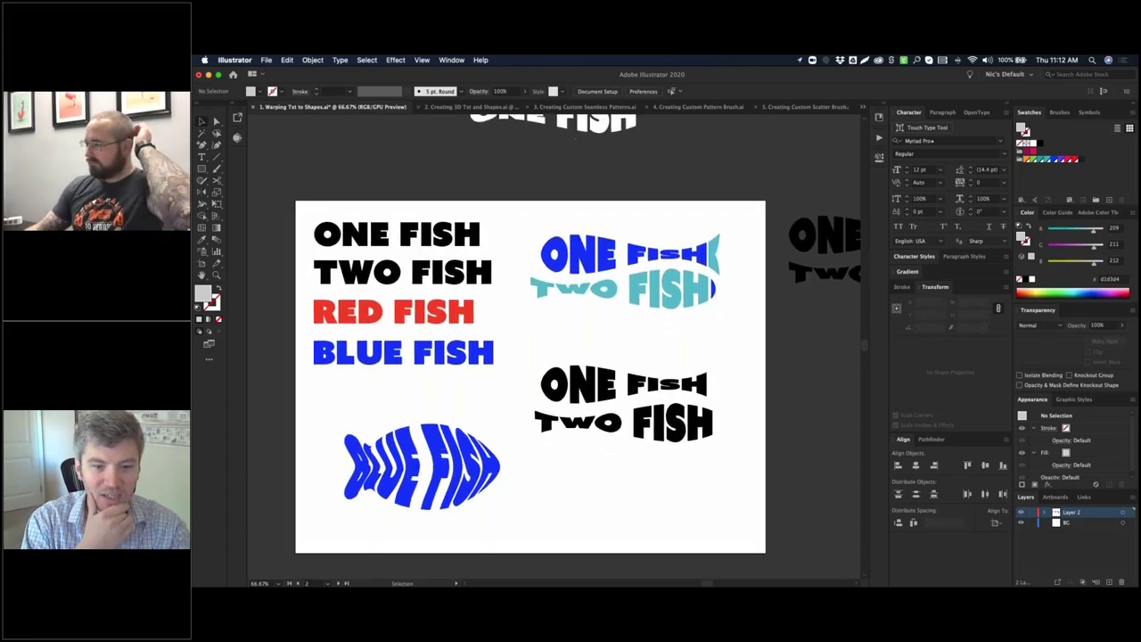
left_click_drag(663, 170, 598, 194)
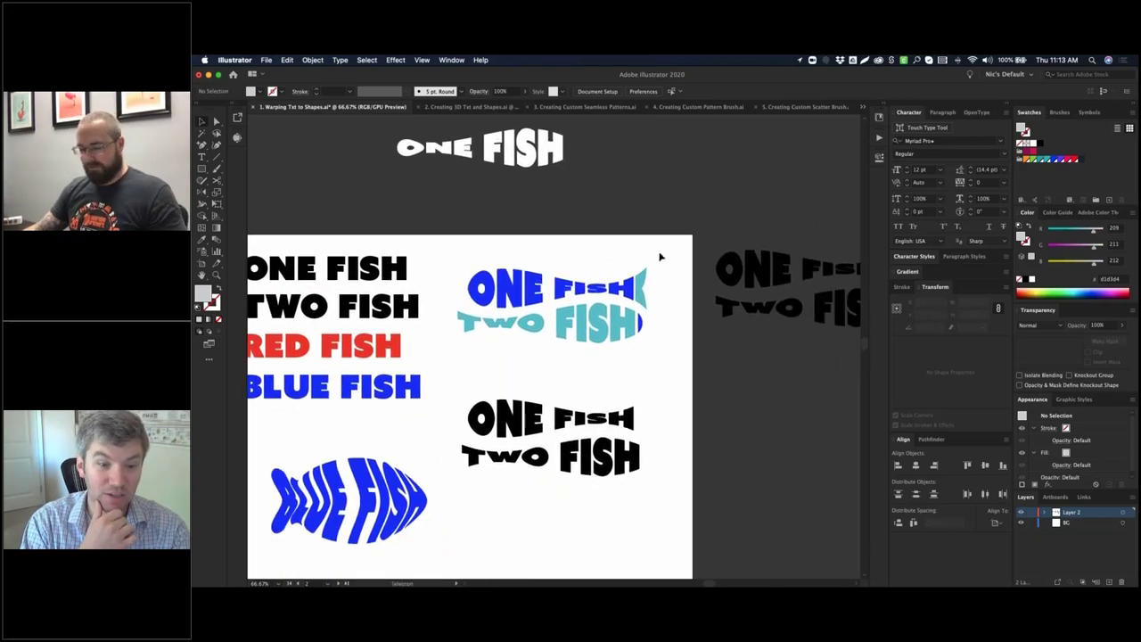
- Select the teal tail piece and the blue curved piece beside the coloured fish text and move both about 72 pt to the right
key("z")
left_click_drag(436, 257, 702, 373)
left_click_drag(663, 313, 593, 314)
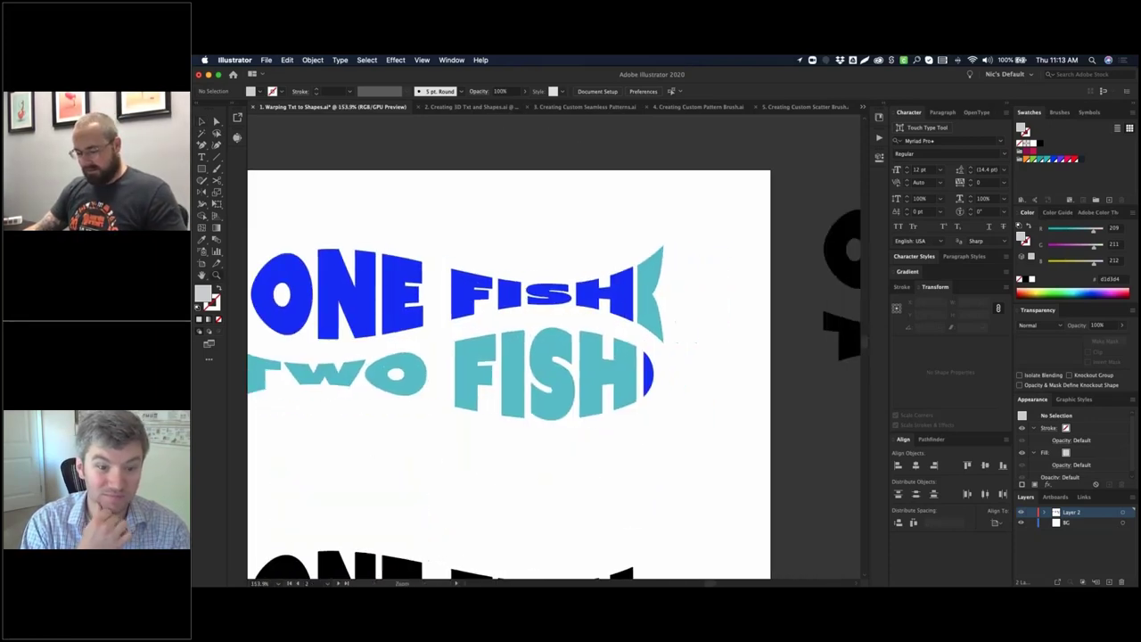
key("f")
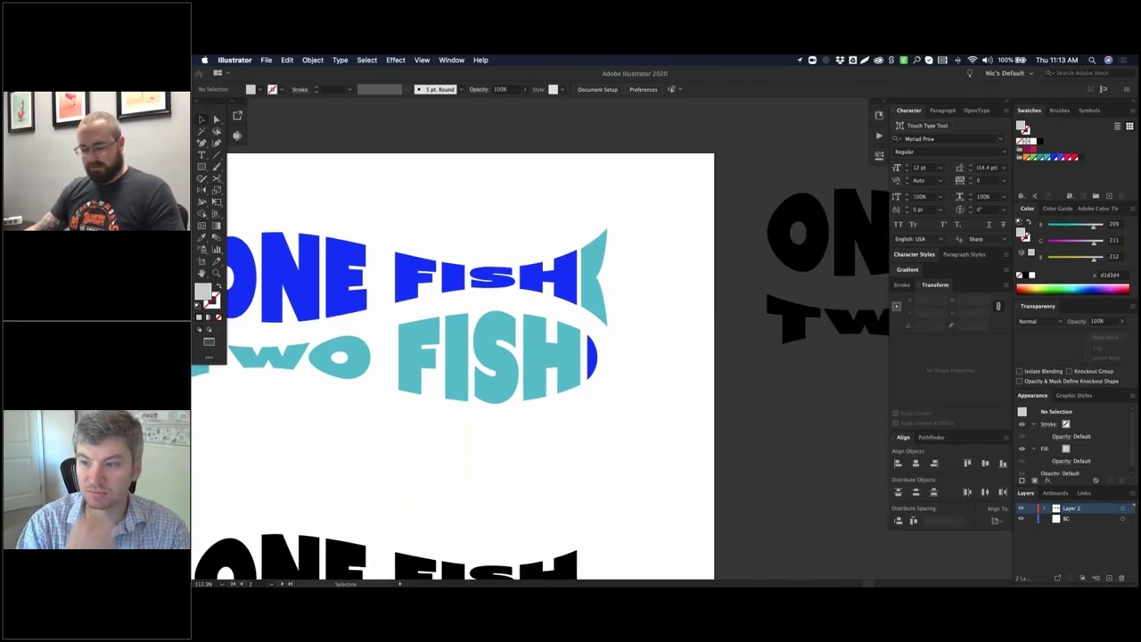
key("f")
key("f")
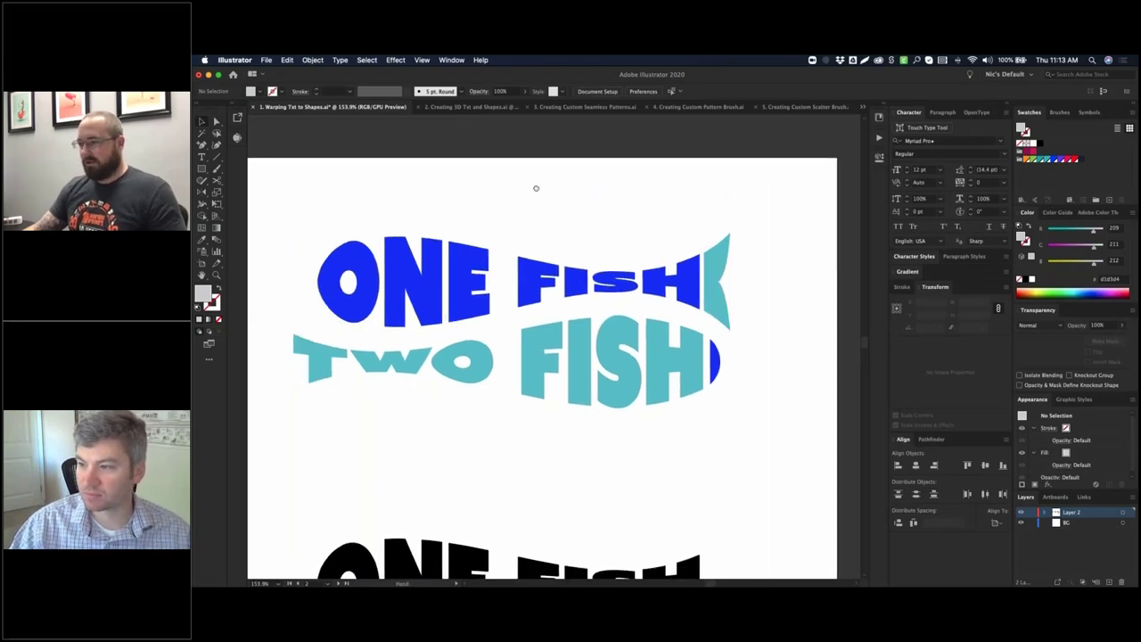
left_click(739, 237)
left_click(718, 364, "shift")
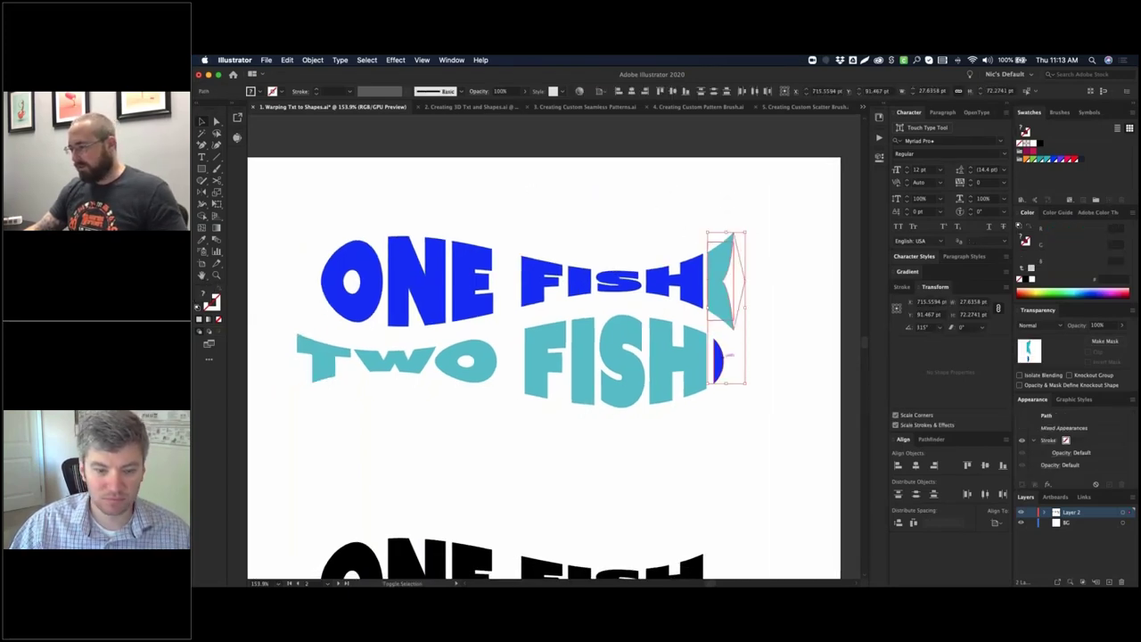
left_click_drag(724, 294, 820, 294)
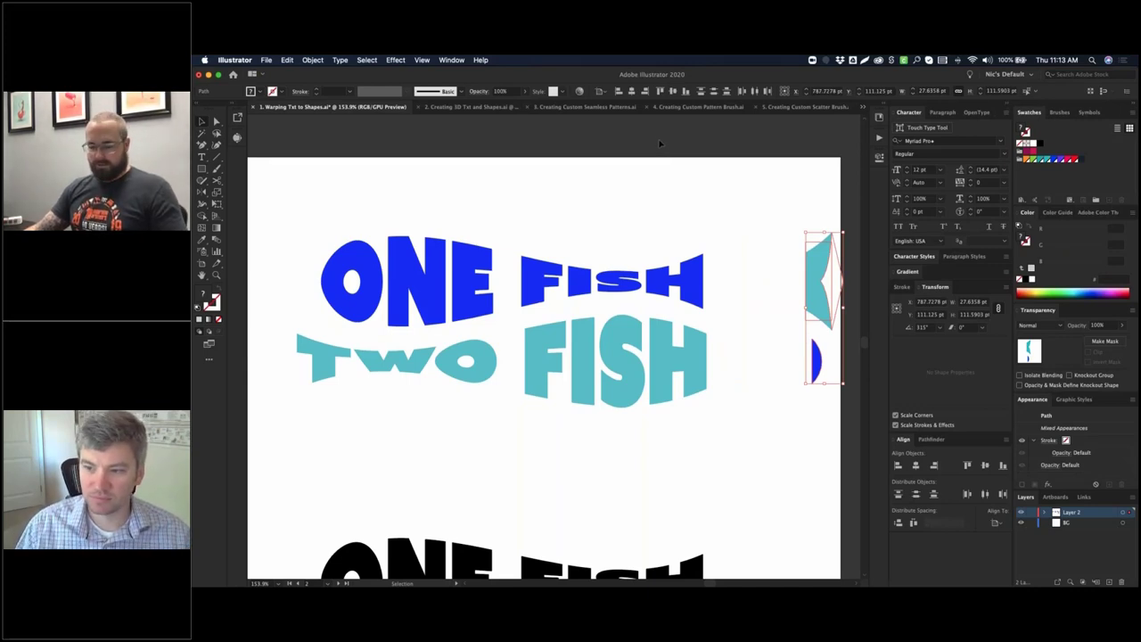
- Undo the last move of the teal tail piece and blue curved piece, and move both to the right again, clear of the fish text
key("super+z")
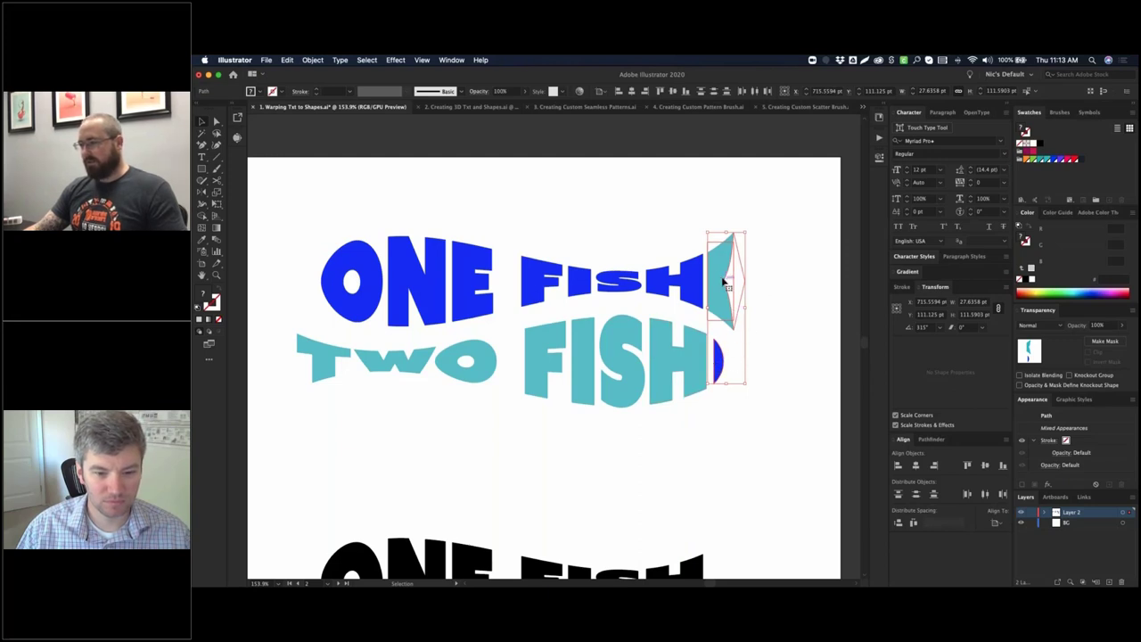
left_click_drag(727, 279, 819, 278)
left_click(716, 214)
left_click_drag(715, 213, 597, 195)
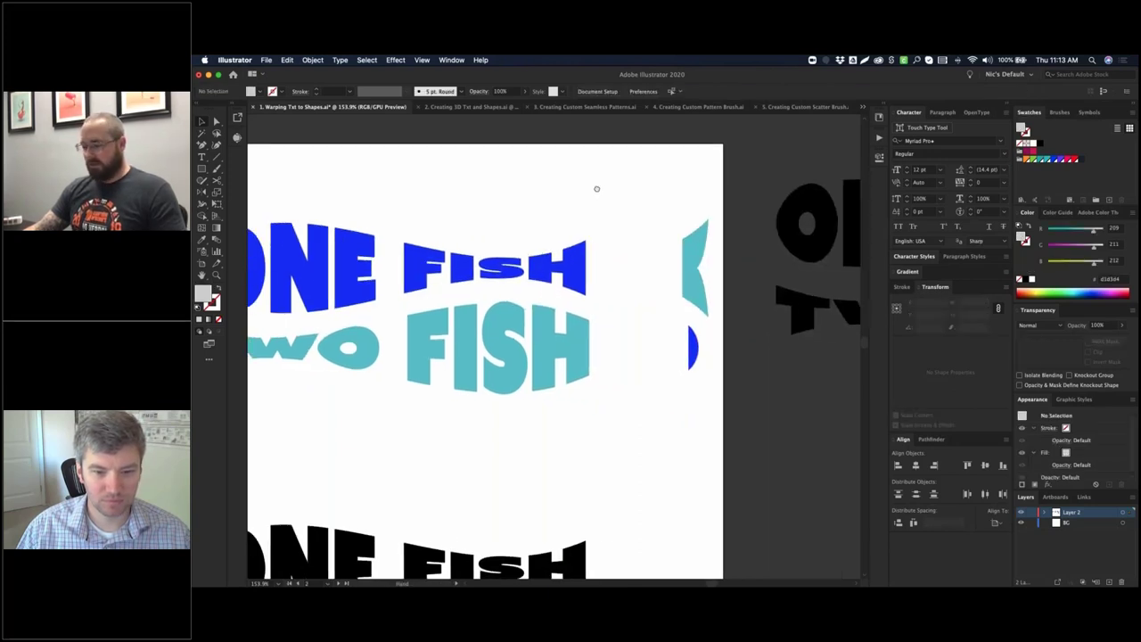
- Draw a circle about 49 pt in diameter over the H of the teal FISH text, extending slightly past the letter's right edge
key("l")
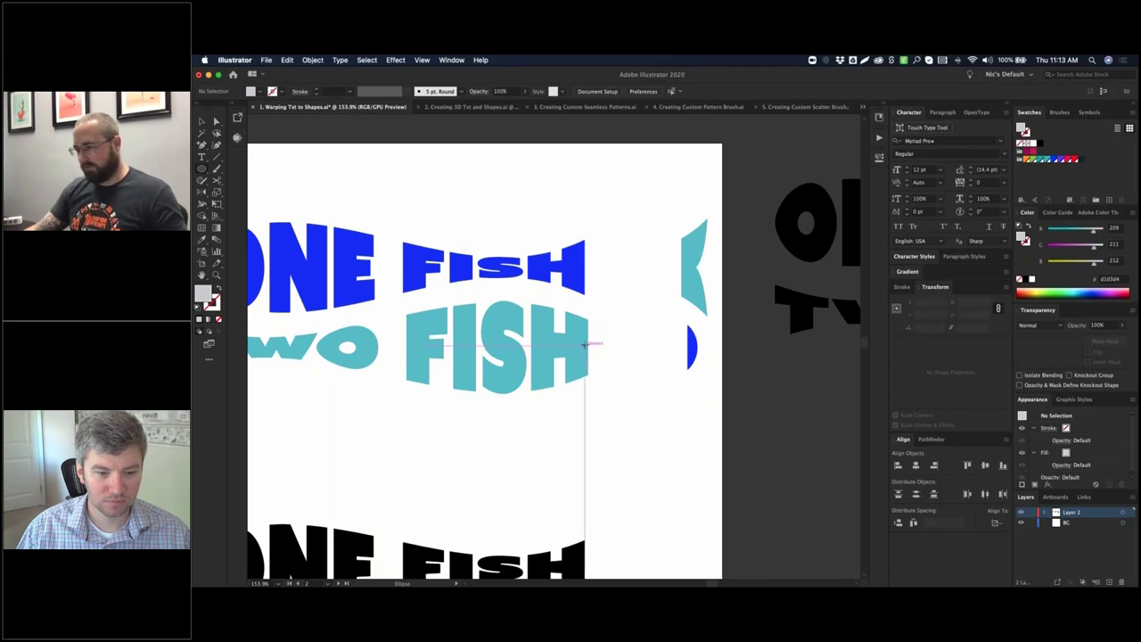
left_click_drag(589, 343, 610, 379)
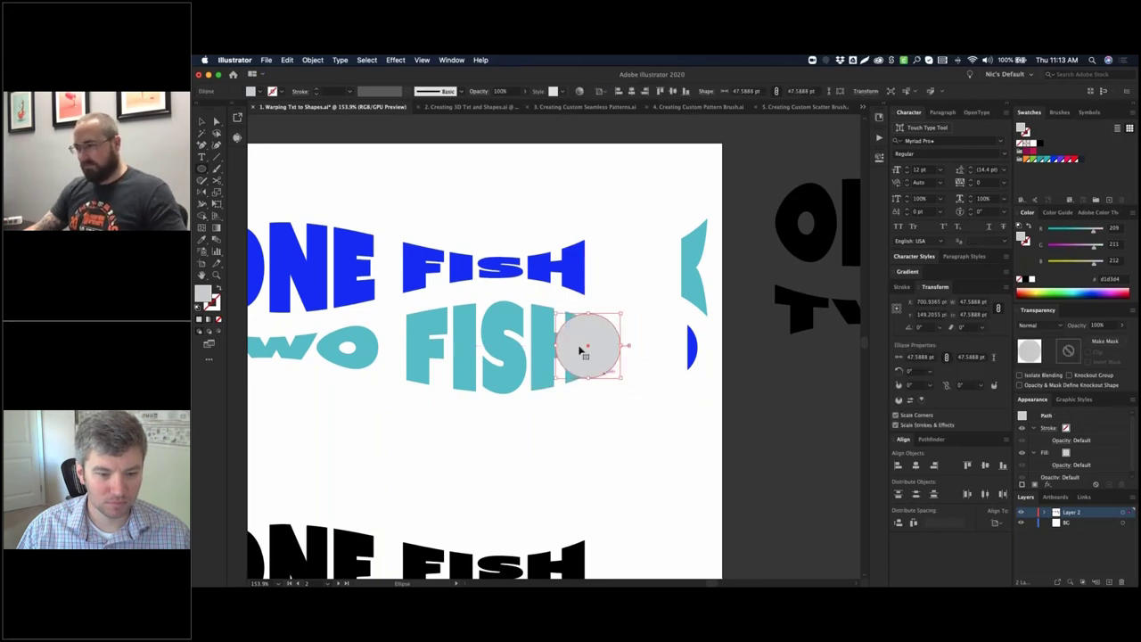
left_click_drag(594, 340, 605, 383)
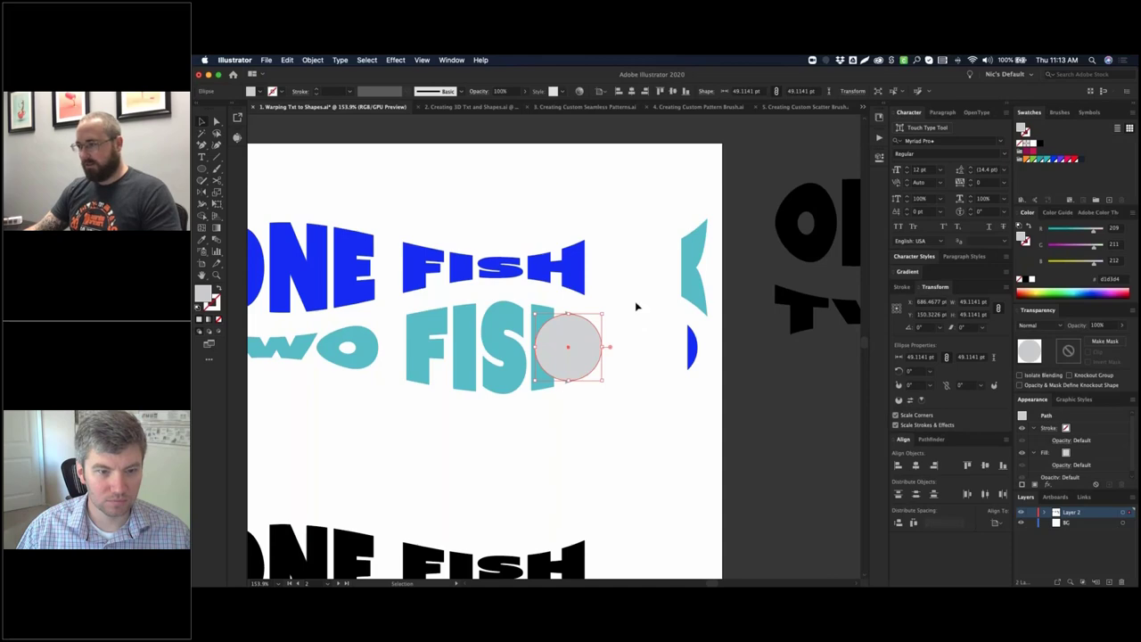
- Switch the artwork display to outline view
key("a")
key("super+y")
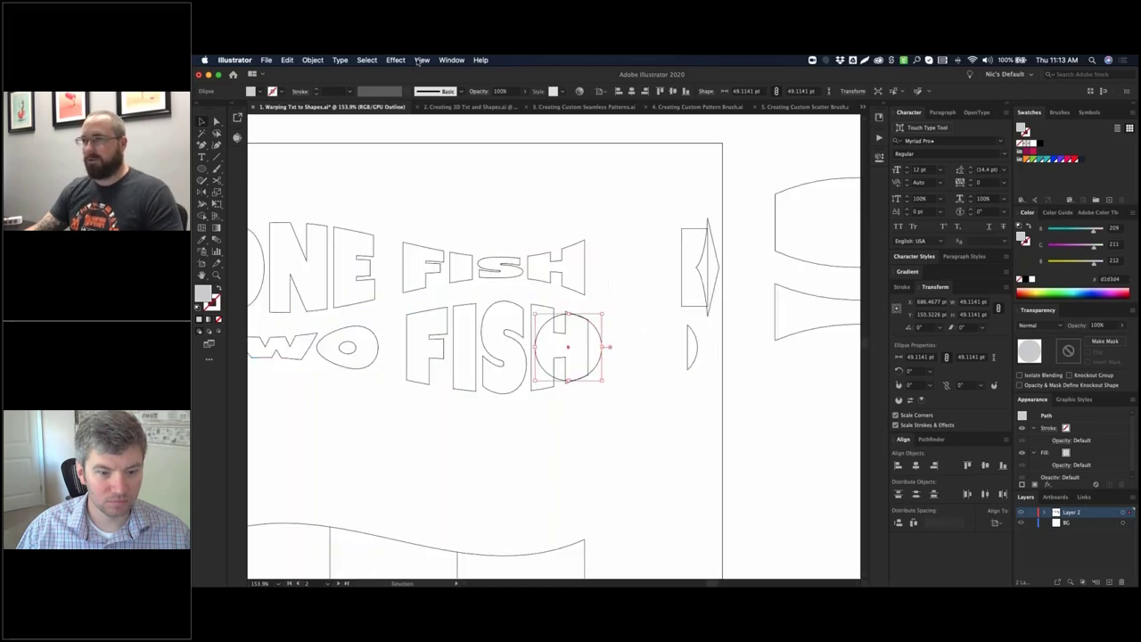
left_click(422, 59)
left_click(425, 81)
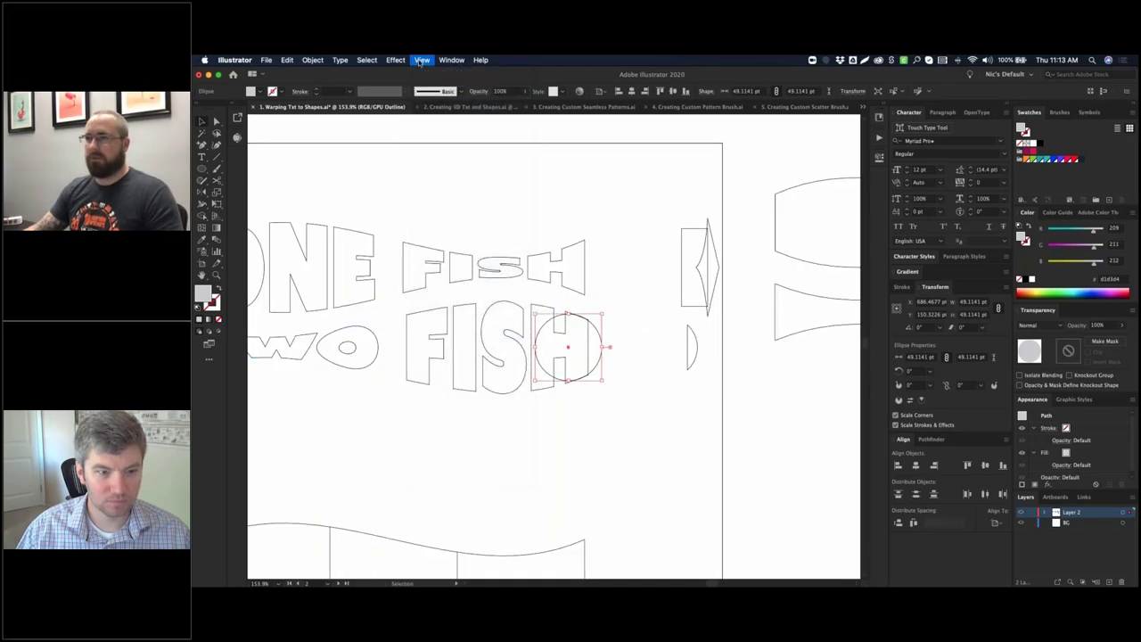
left_click(422, 60)
left_click(426, 81)
key("super+y")
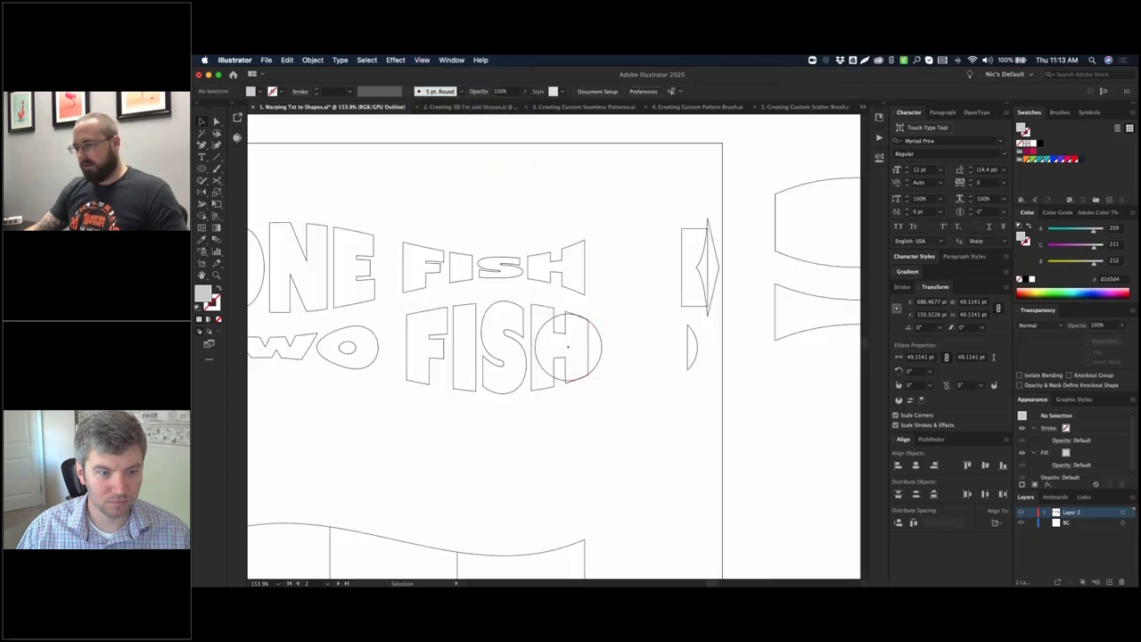
- Draw a rectangle about 49 by 68 pt enclosing the teal H and most of the circle, and return to preview display
left_click_drag(491, 276, 640, 433)
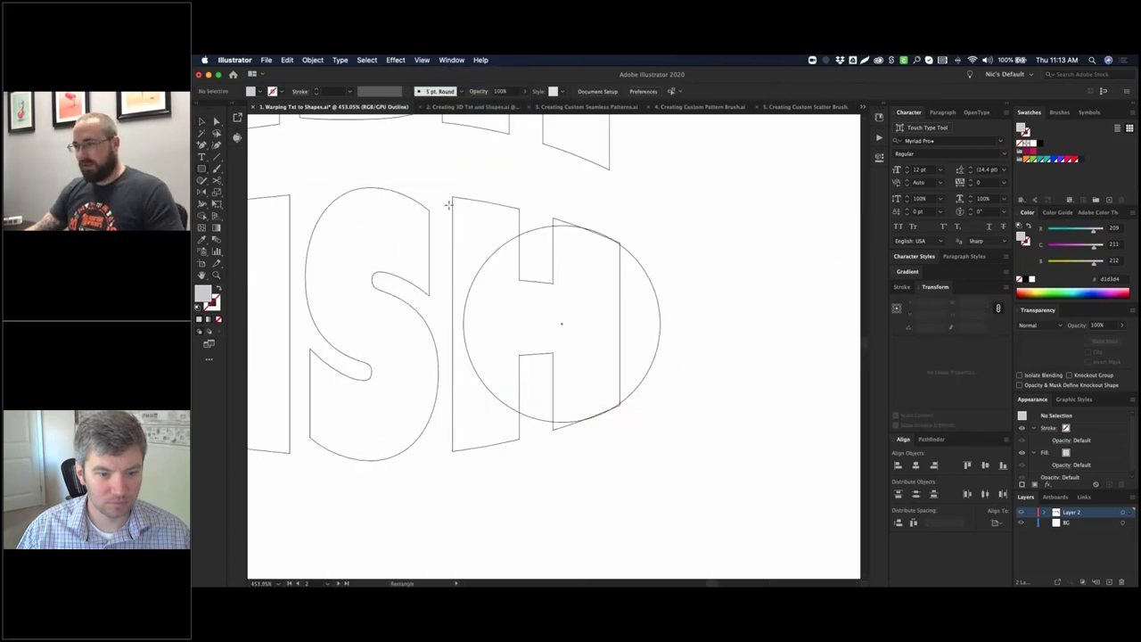
mouse_move(434, 188)
left_mouse_down()
mouse_move(617, 460)
mouse_move(630, 460)
left_mouse_up()
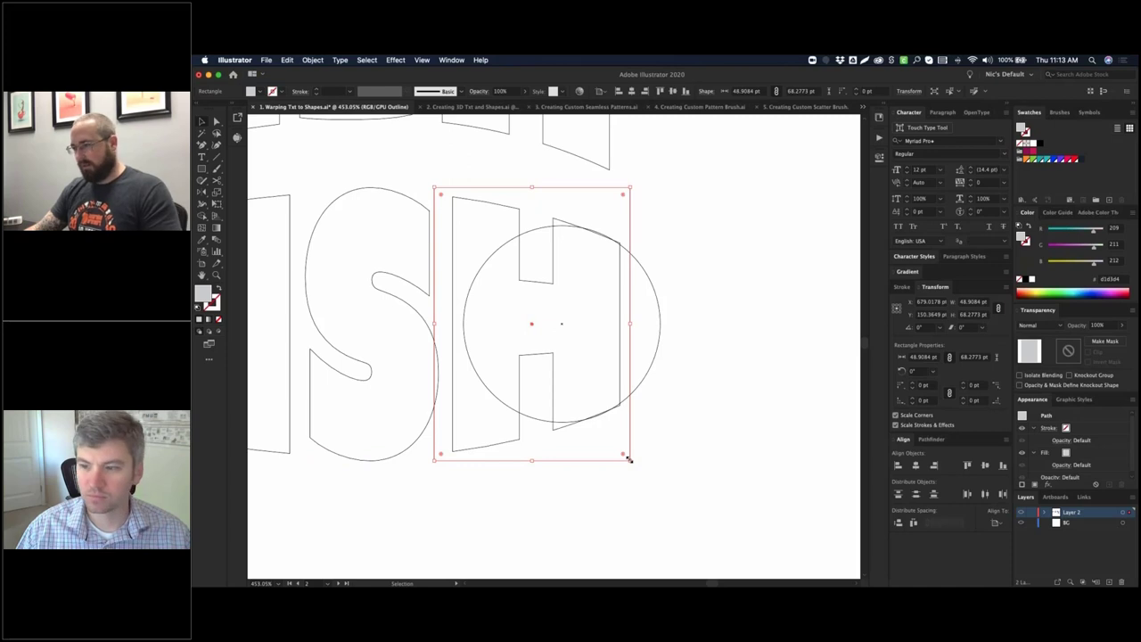
key("super+y")
- Subtract the front rectangle from the circle with Minus Front, and undo the subtraction
left_click(639, 300, "shift")
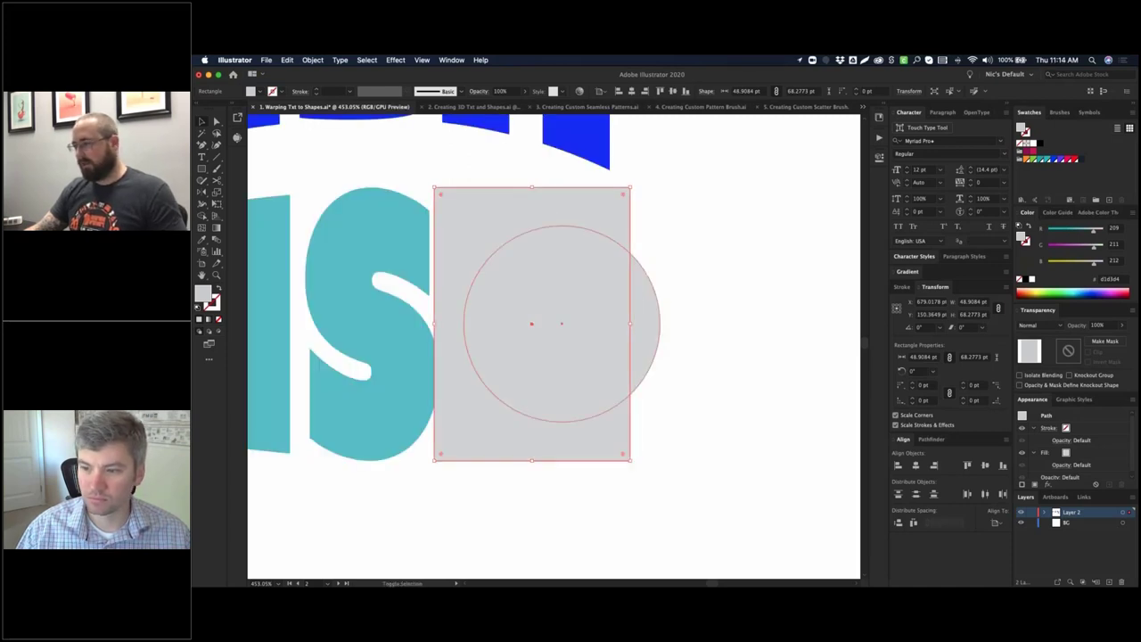
left_click(931, 440)
left_click(917, 464)
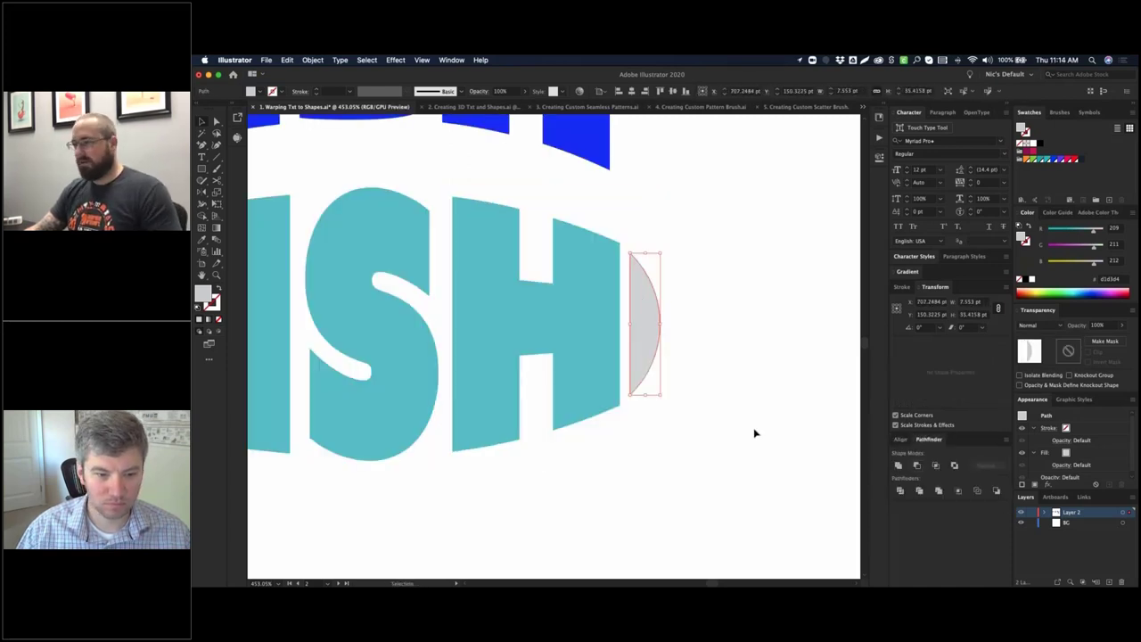
left_click(698, 493)
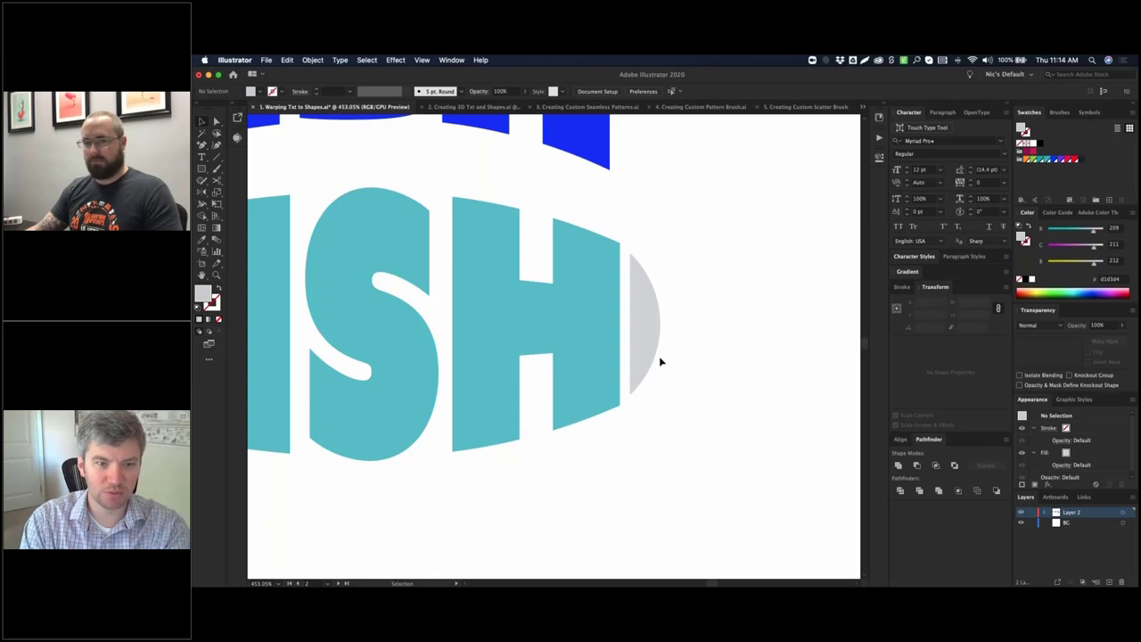
key("super+z")
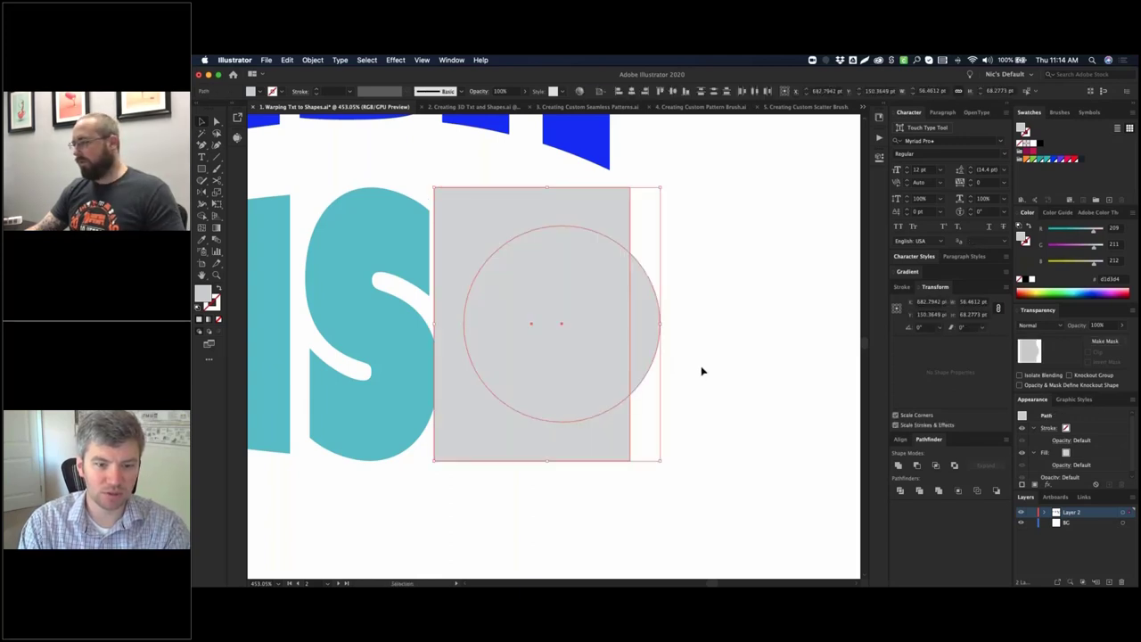
- Select the rectangle and the circle and cut the circle with Minus Front, leaving a curved piece beside the teal H
left_click(702, 371)
left_click(589, 258)
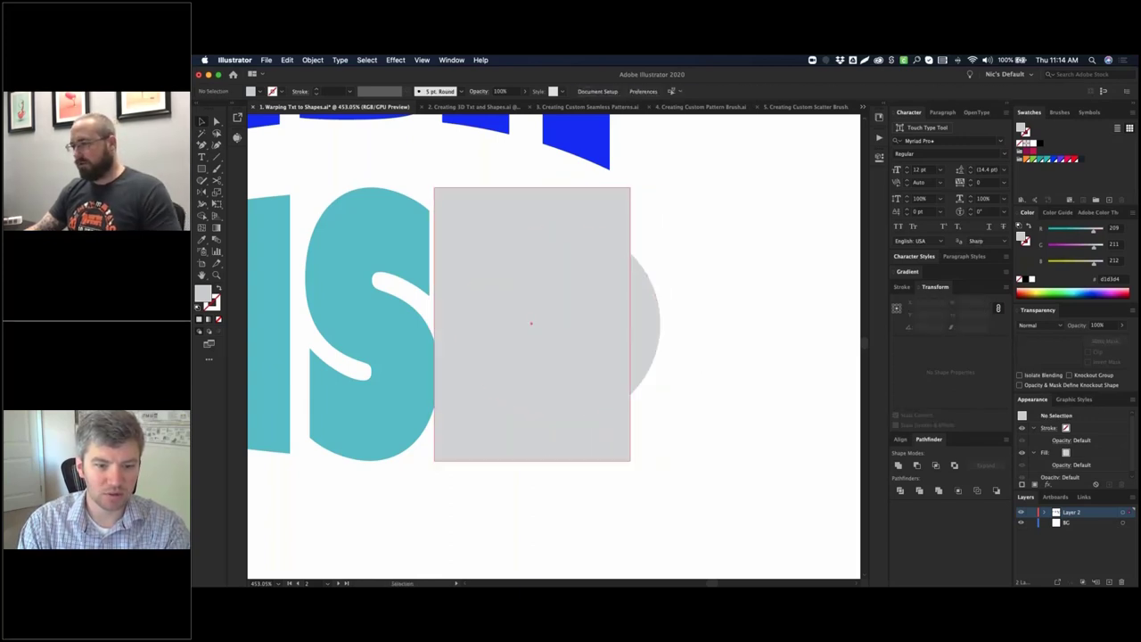
left_click(648, 284, "shift")
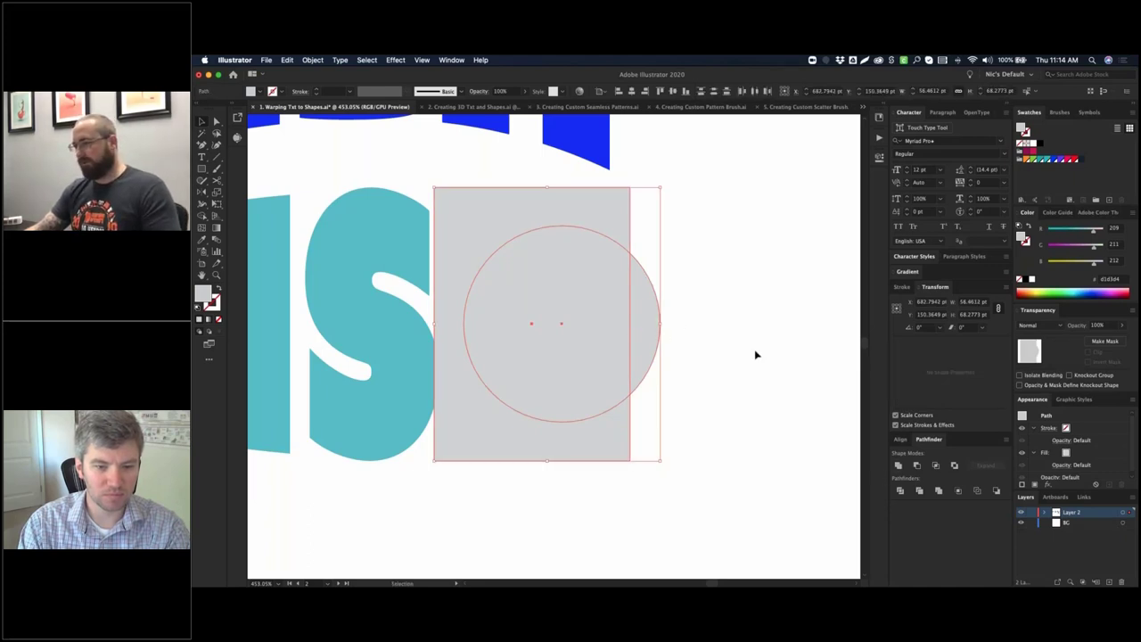
left_click(918, 465)
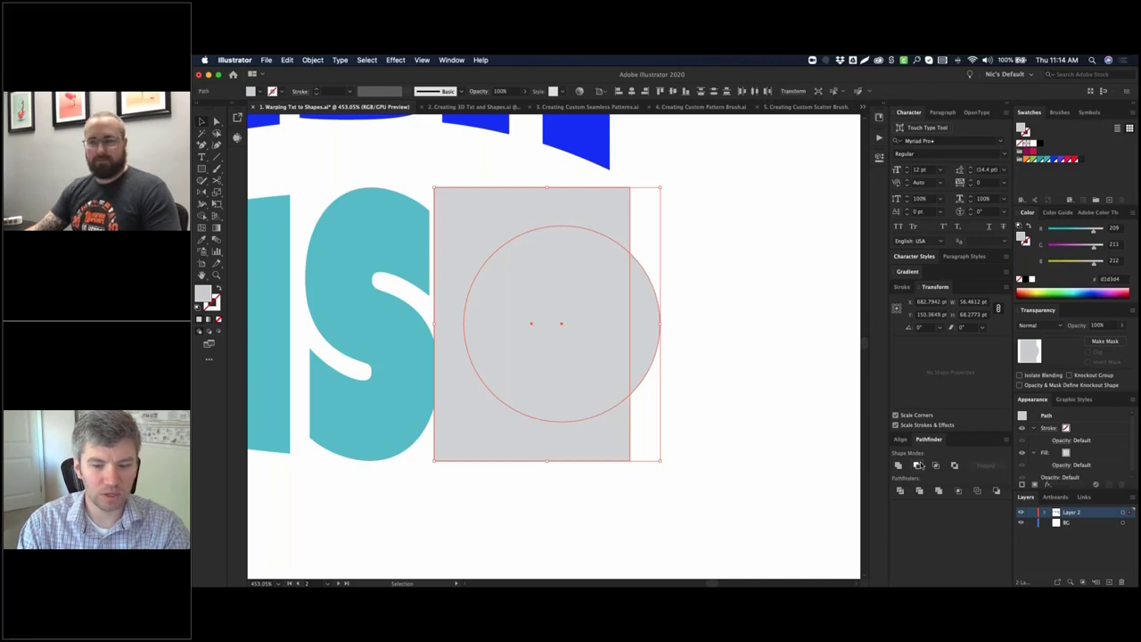
left_click(722, 374)
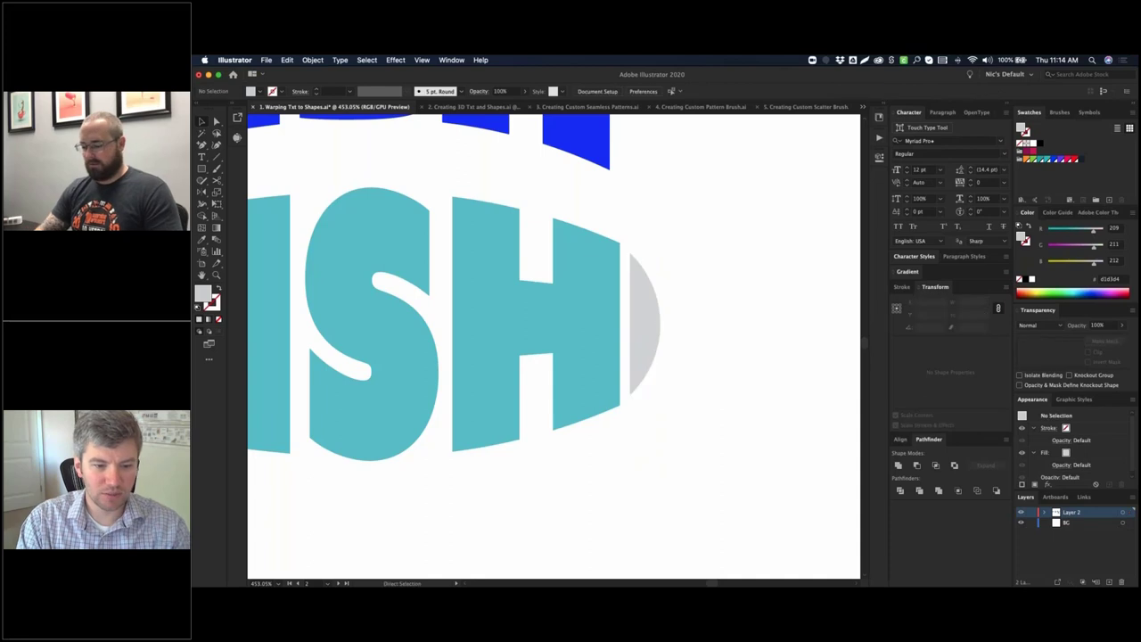
- Fill the grey curved piece beside the teal H with the blue swatch matching the ONE FISH text
key("super+minus")
key("super+minus")
left_click_drag(637, 326, 808, 355)
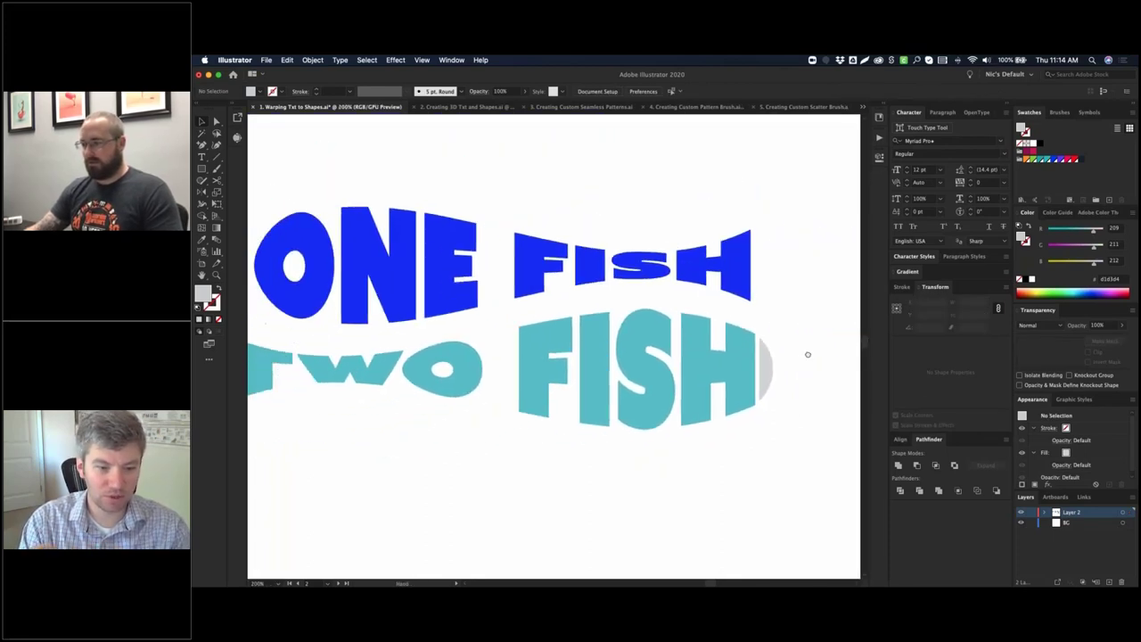
left_click(765, 373)
key("super+minus")
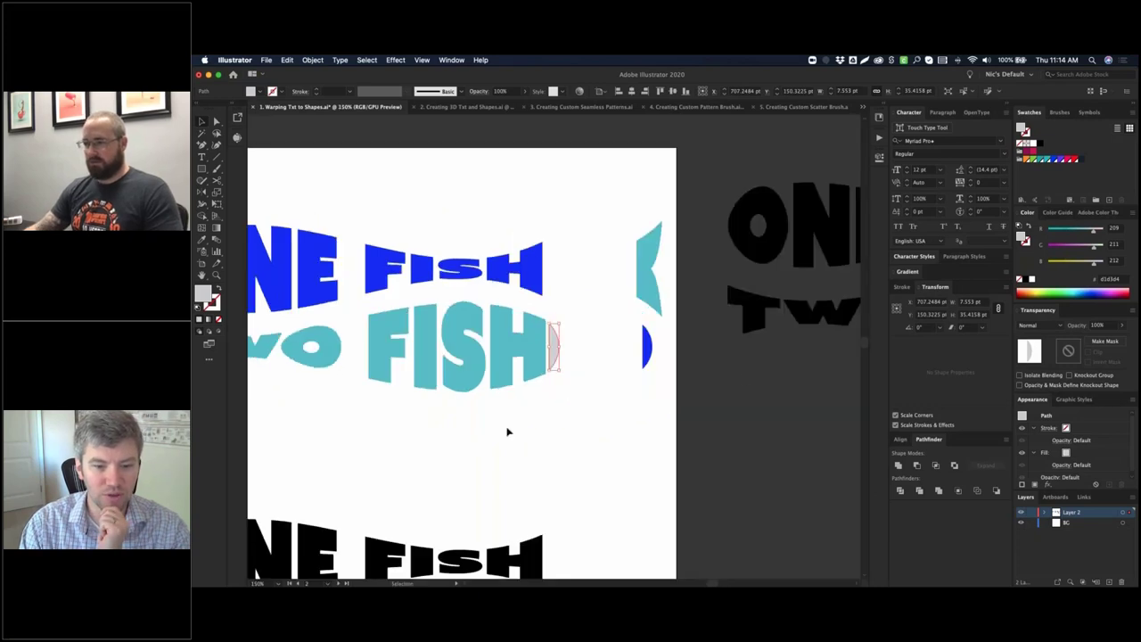
left_click_drag(507, 432, 681, 428)
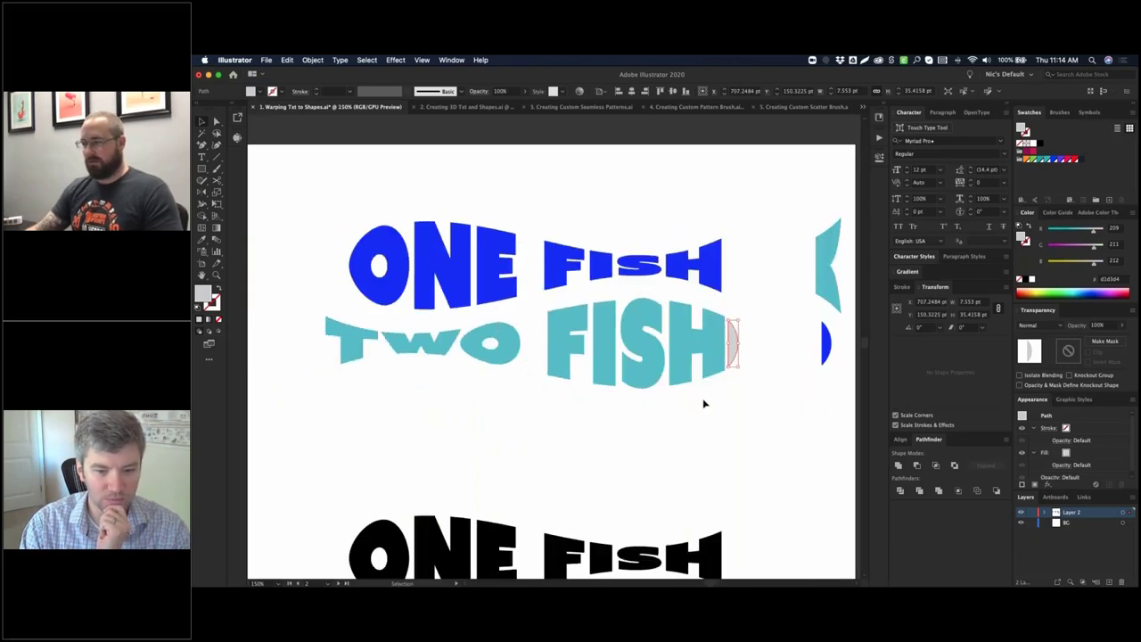
left_click(633, 328)
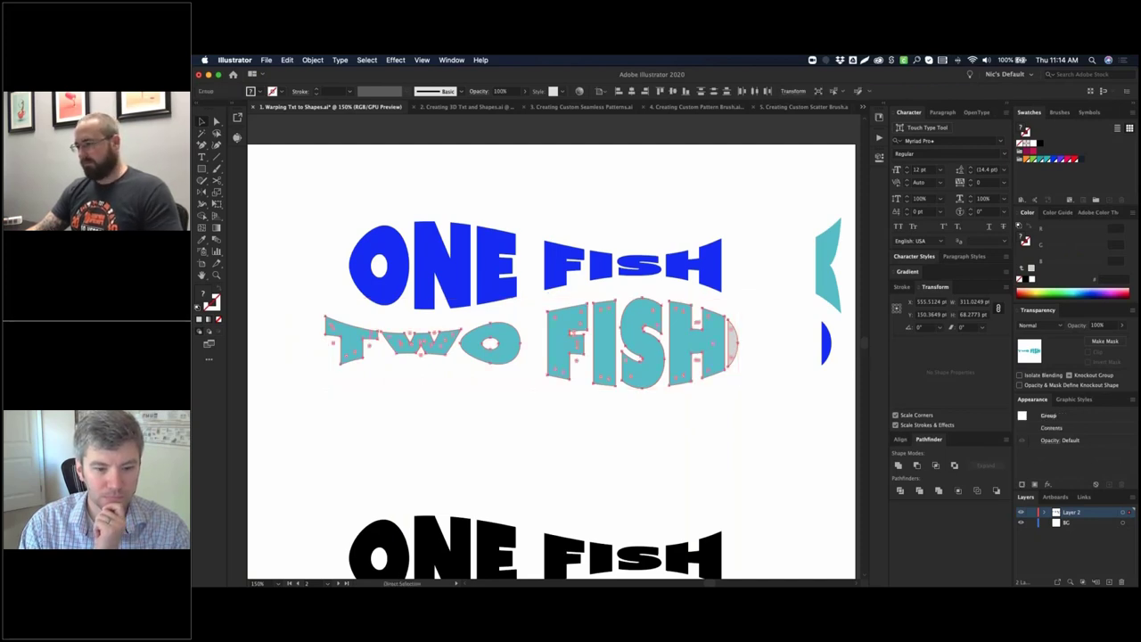
key("a")
left_click(734, 350)
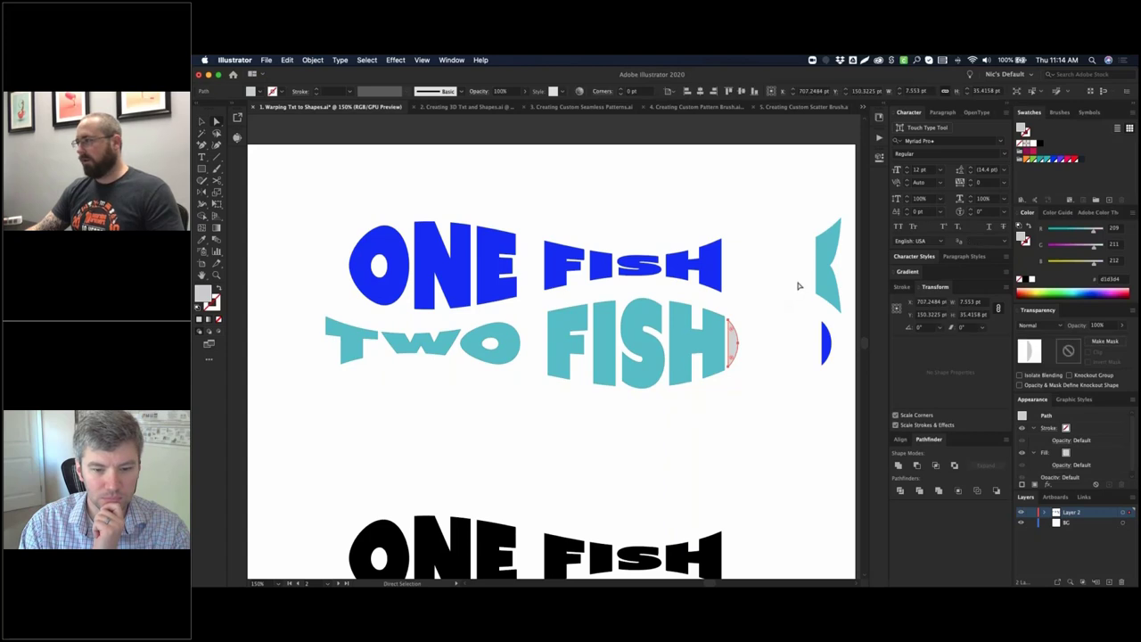
left_click(1045, 160)
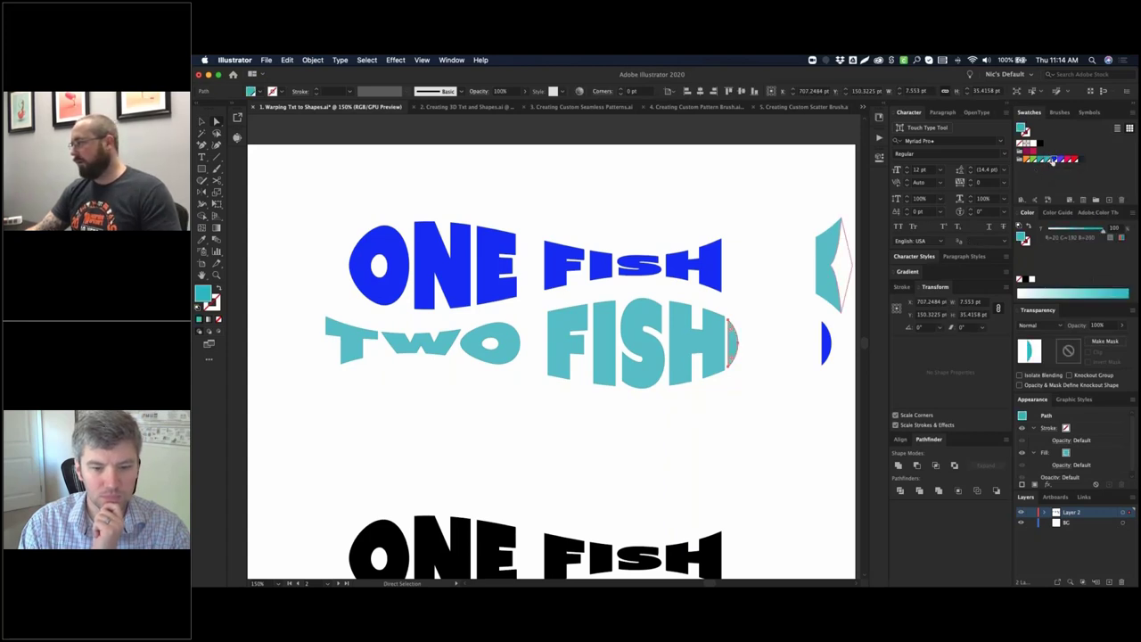
left_click(1053, 160)
left_click(591, 181)
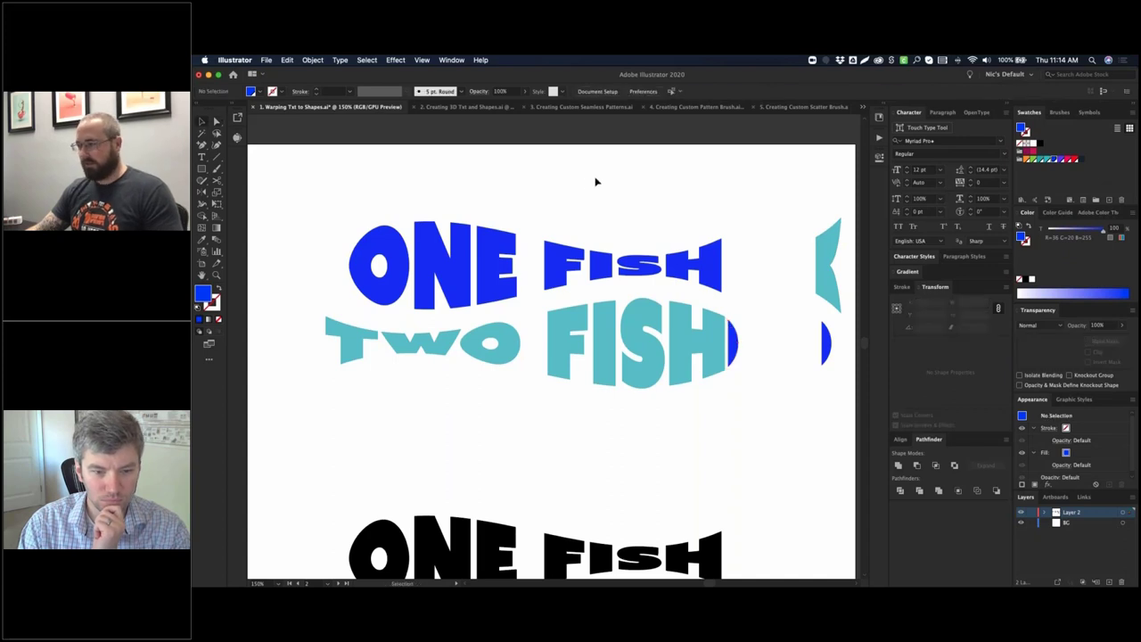
- Duplicate the teal tail piece about 68 pt to the left, beside the blue FISH text, and hide the copy's Bulge warp effect
scroll(553, 183, "right", 5)
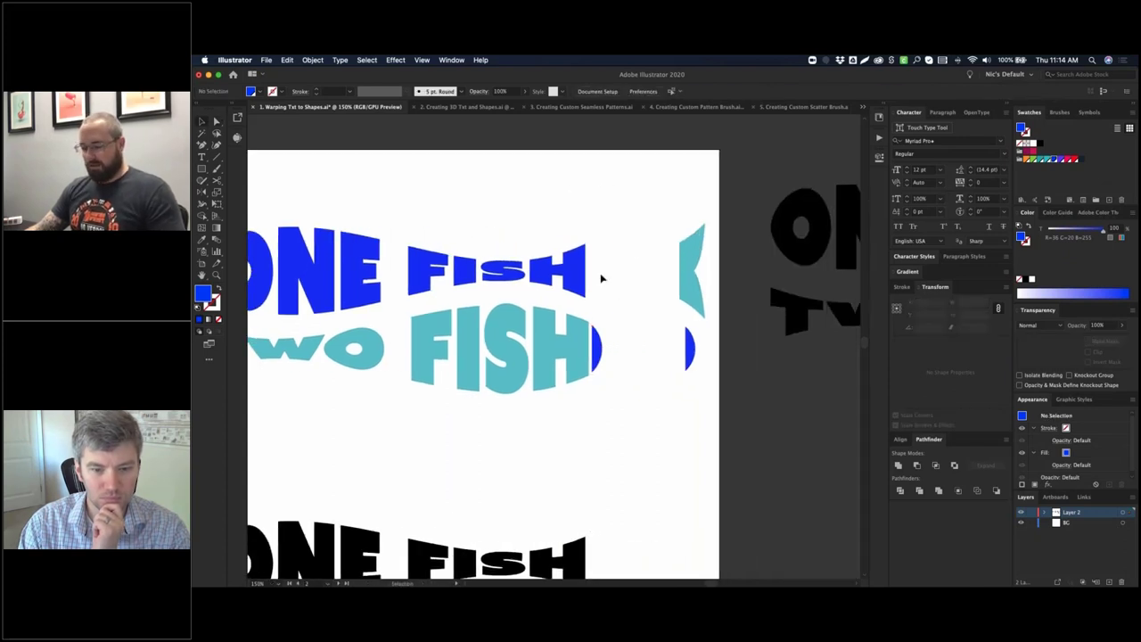
key("z")
left_click_drag(496, 219, 719, 344)
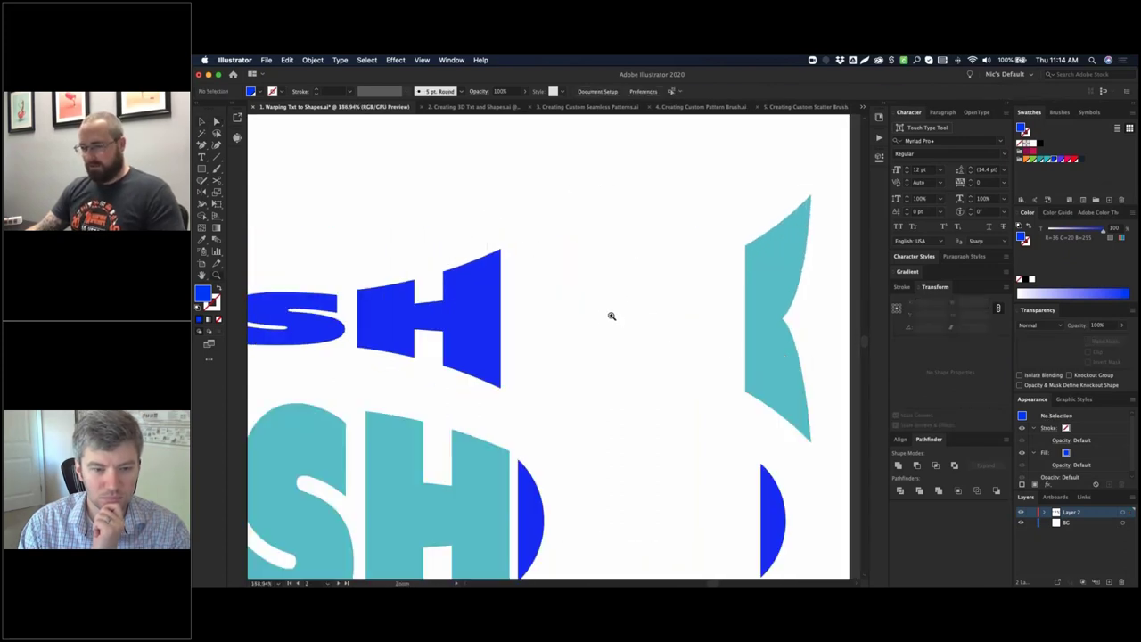
key("v")
scroll(535, 282, "left", 3)
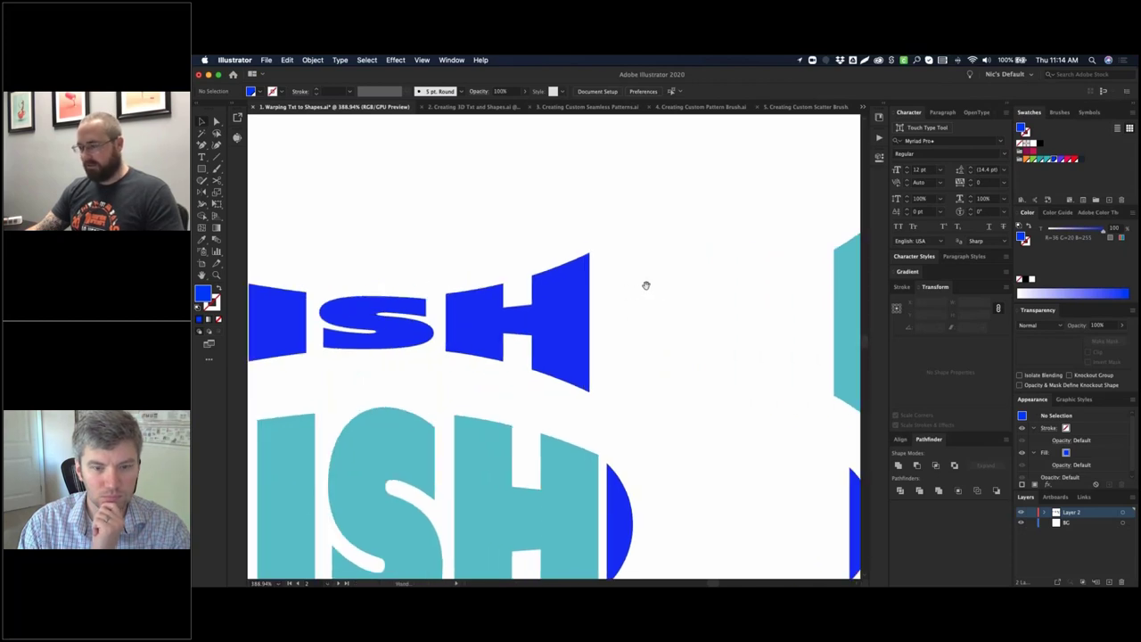
scroll(645, 283, "right", 4)
left_click(708, 283)
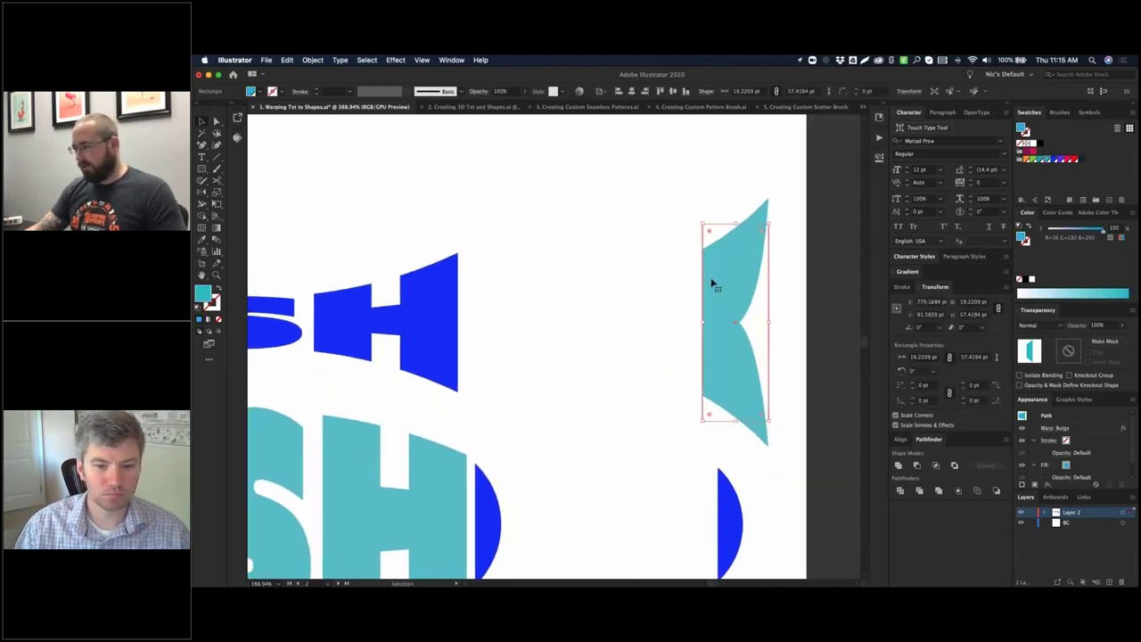
left_click_drag(714, 285, 479, 286, "alt")
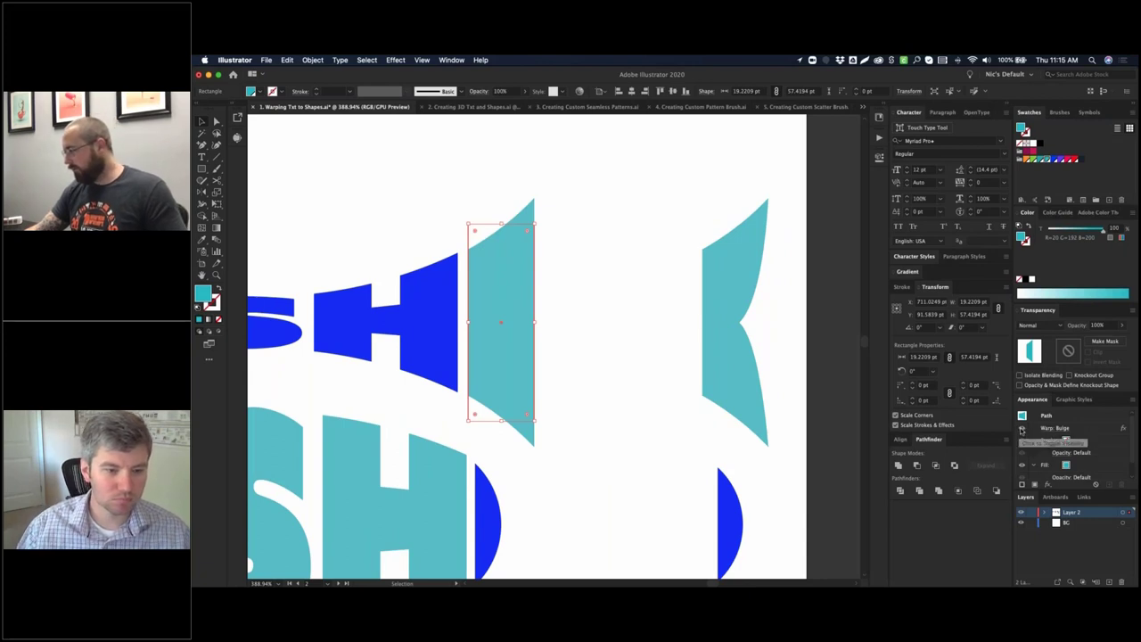
left_click(1022, 431)
left_click(535, 198)
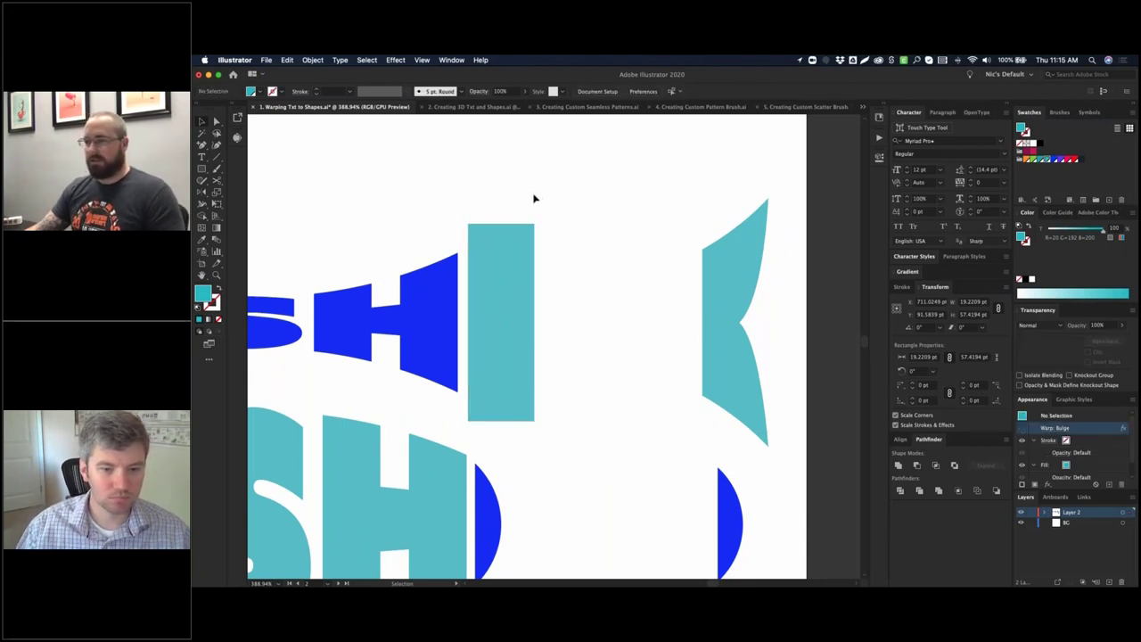
- Apply a new horizontal Bulge warp with a -37% bend to the teal rectangle and scale it down to about 13.6 × 40.5 pt
left_click(514, 253)
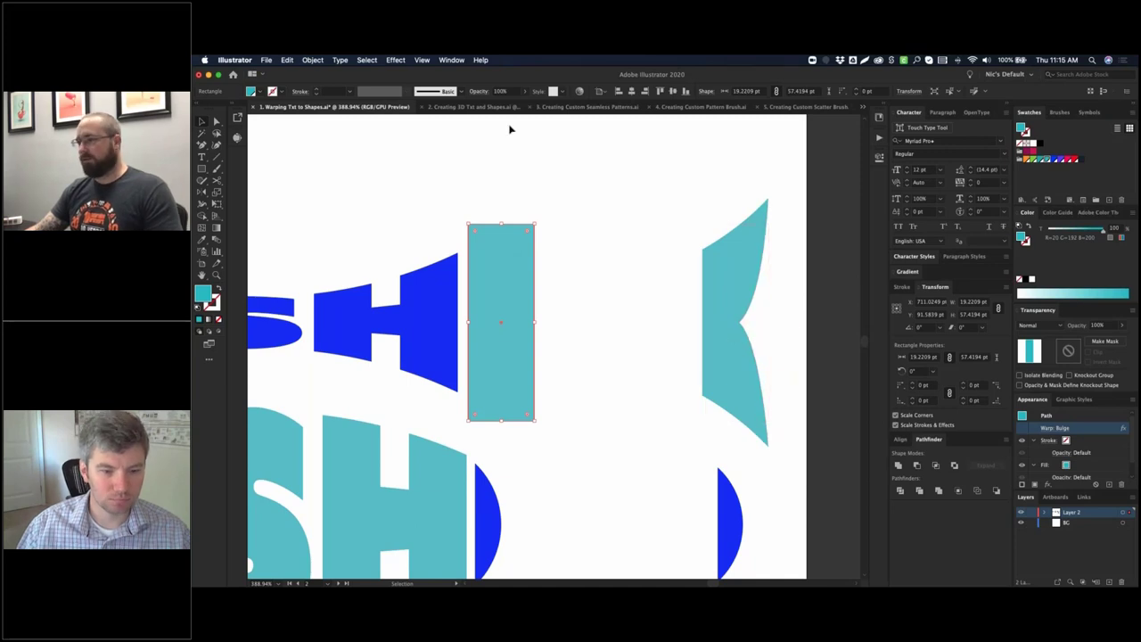
left_click(422, 60)
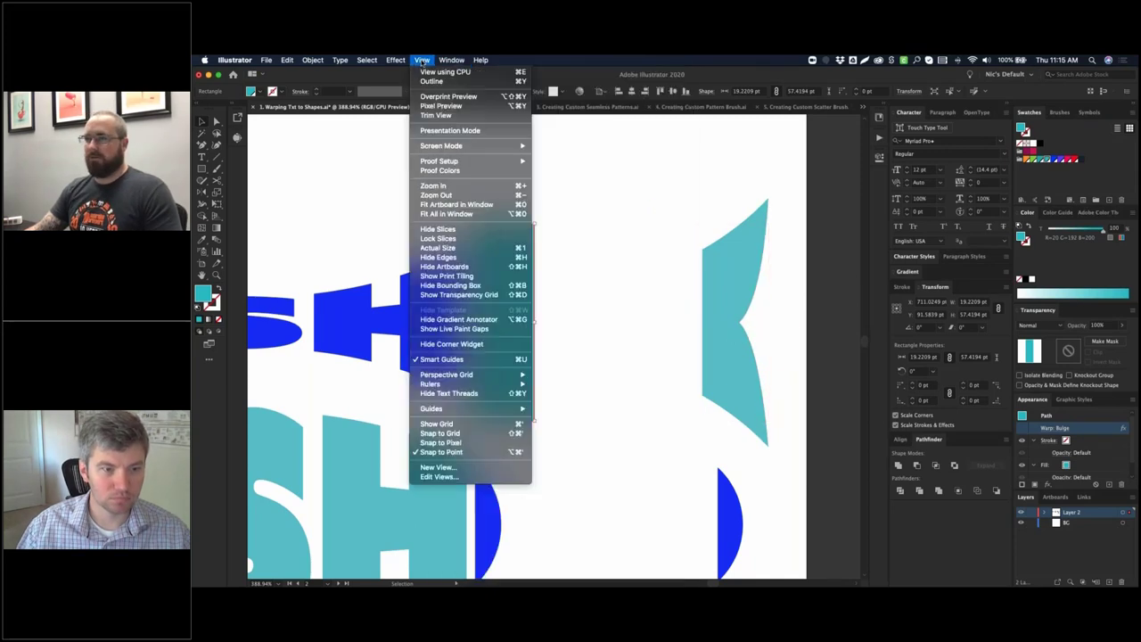
mouse_move(395, 60)
mouse_move(437, 206)
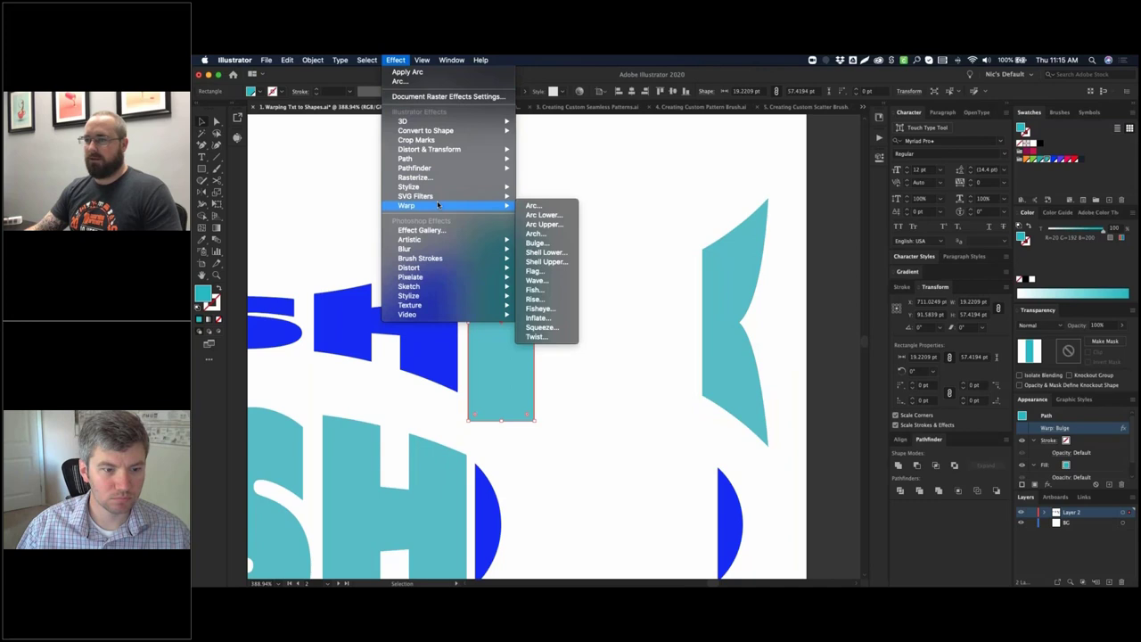
left_click(545, 242)
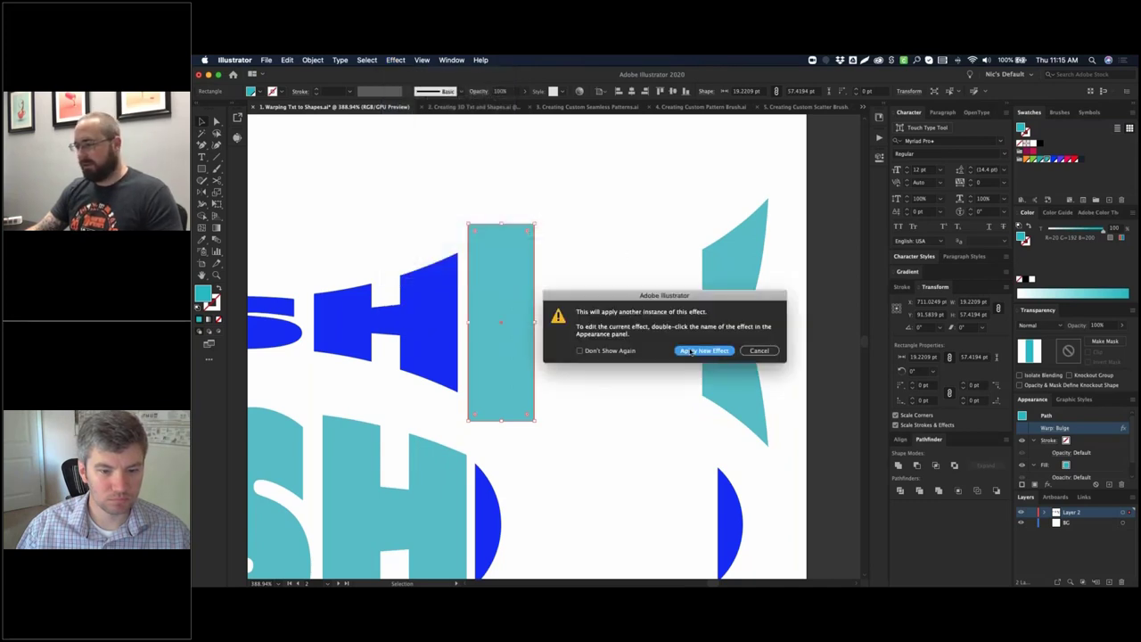
left_click(690, 352)
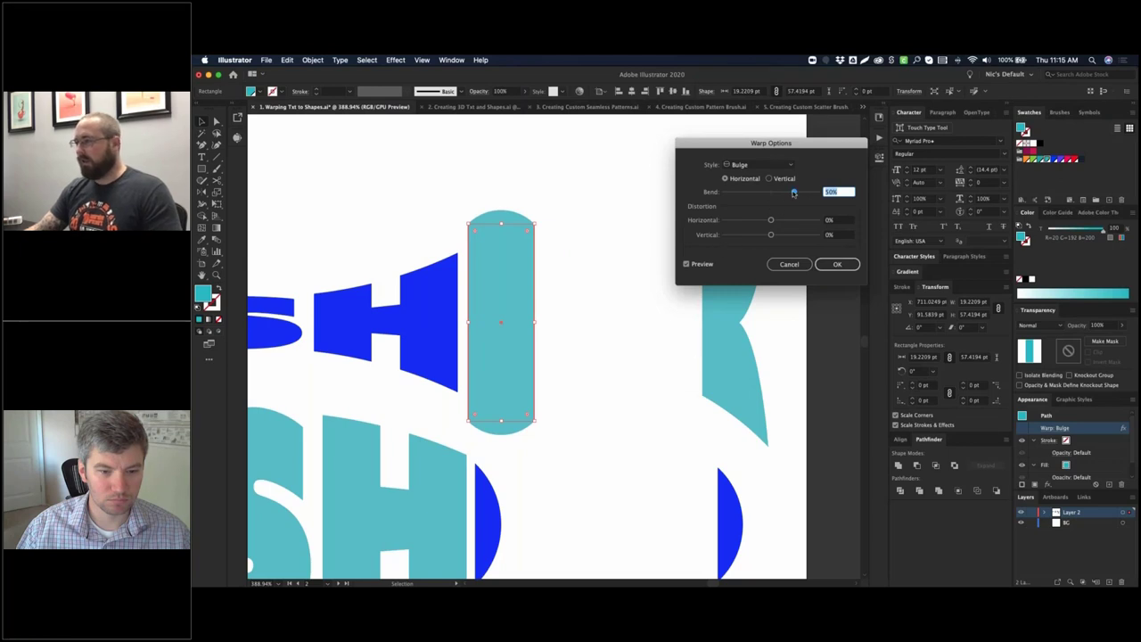
left_click_drag(794, 193, 754, 194)
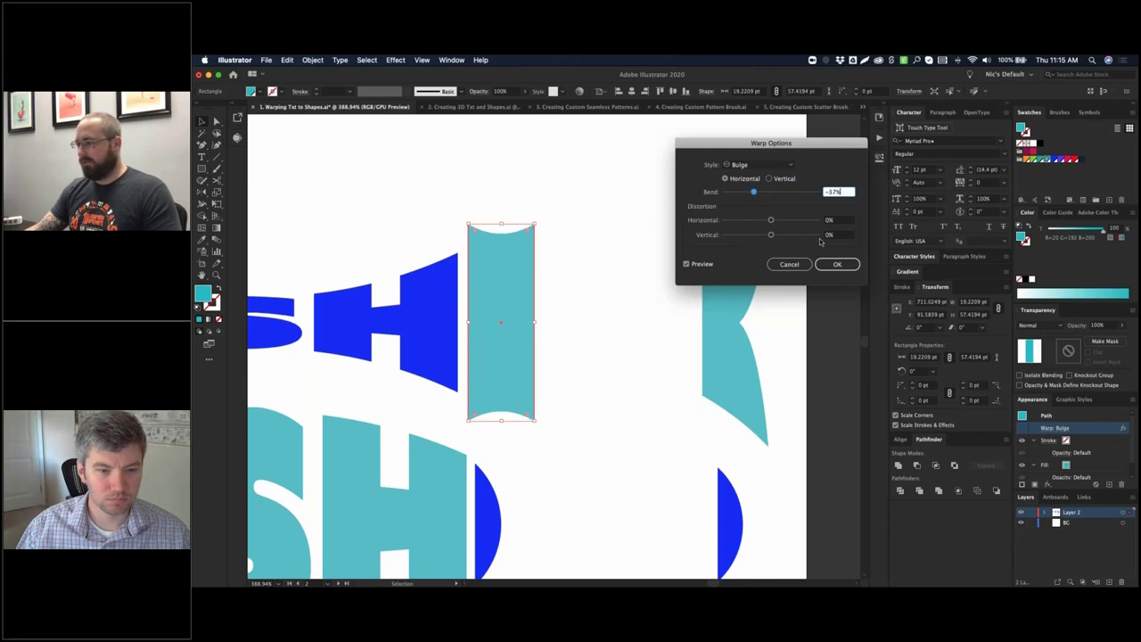
left_click(836, 265)
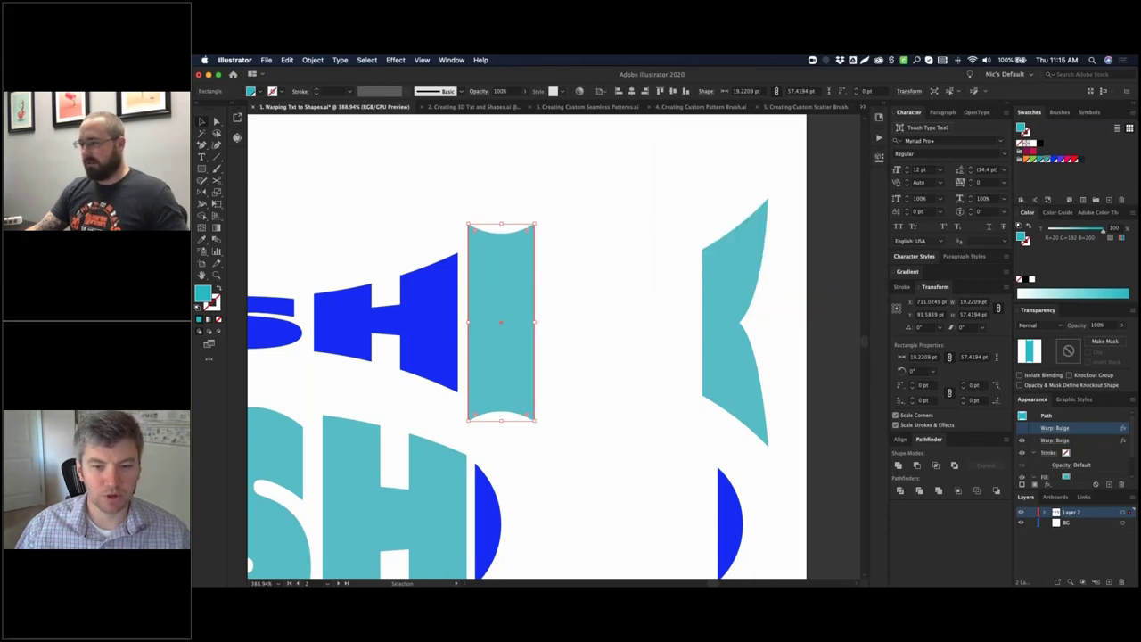
left_click_drag(496, 244, 497, 253)
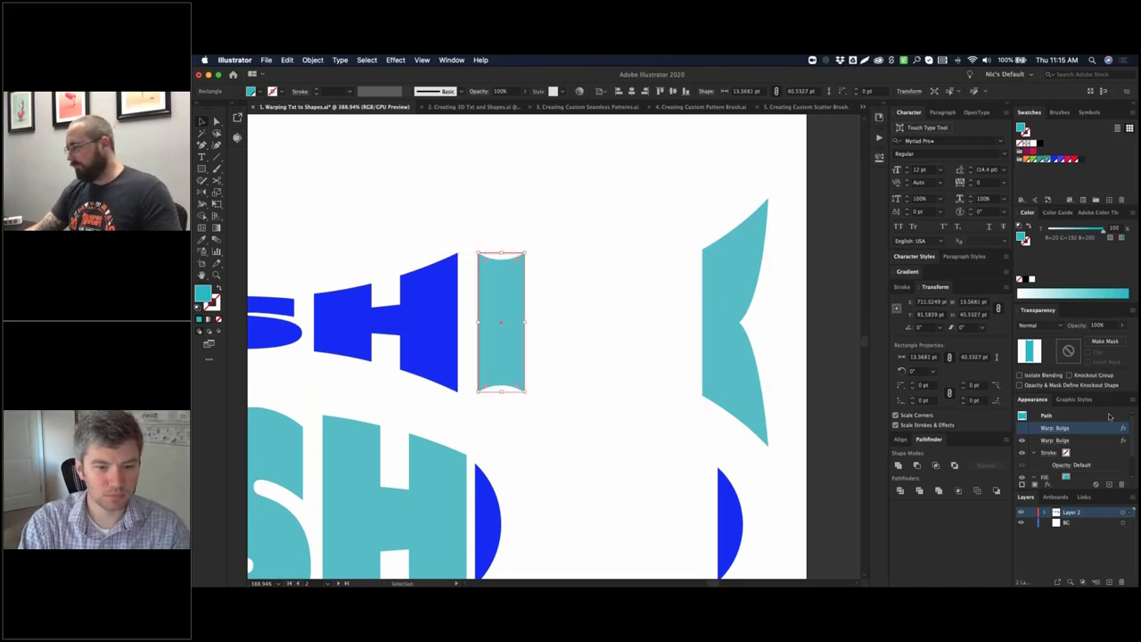
left_click(1055, 428)
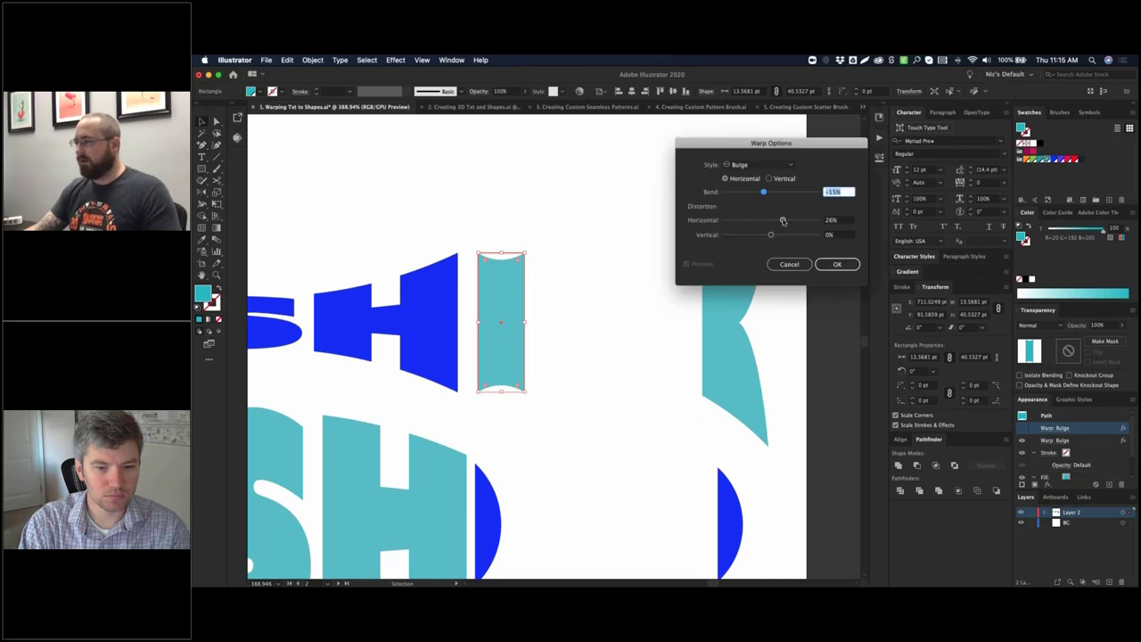
left_click_drag(783, 220, 790, 221)
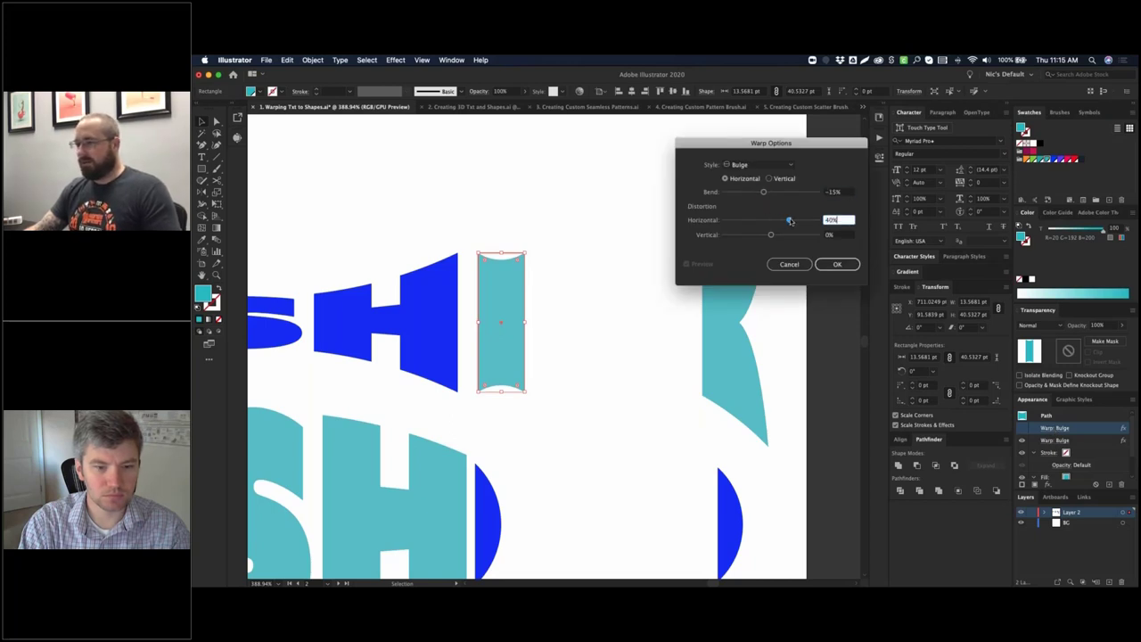
left_click(788, 264)
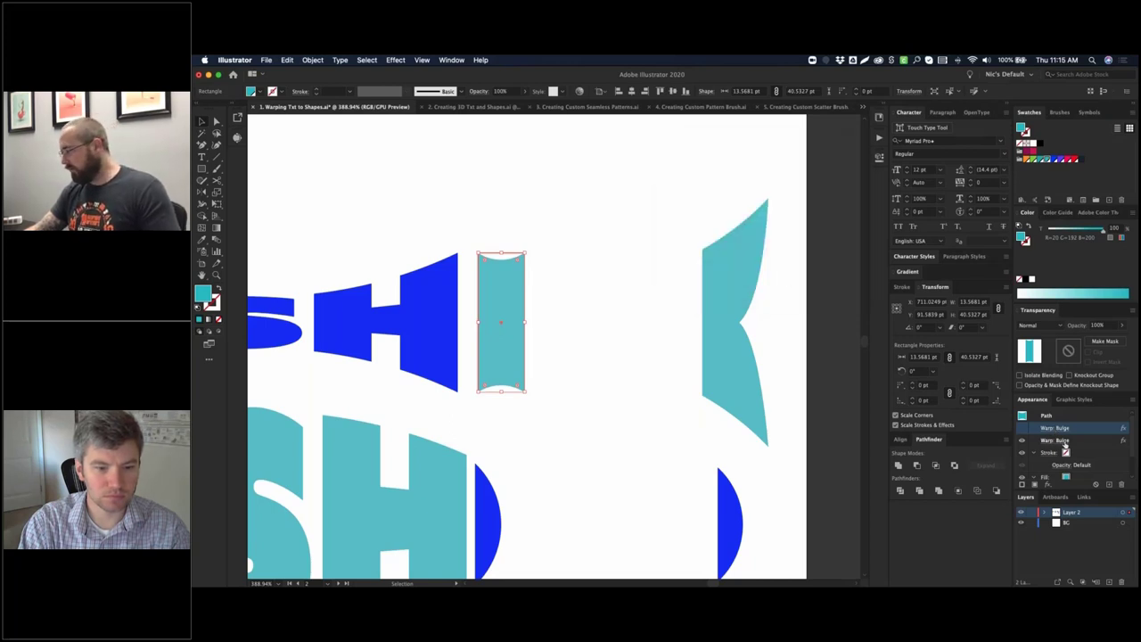
- Set the visible Bulge warp's horizontal distortion to 23%, enlarge the piece to about 21.3 × 63.5 pt, and shift it slightly away from the blue H
left_click(1055, 440)
left_click_drag(771, 220, 782, 220)
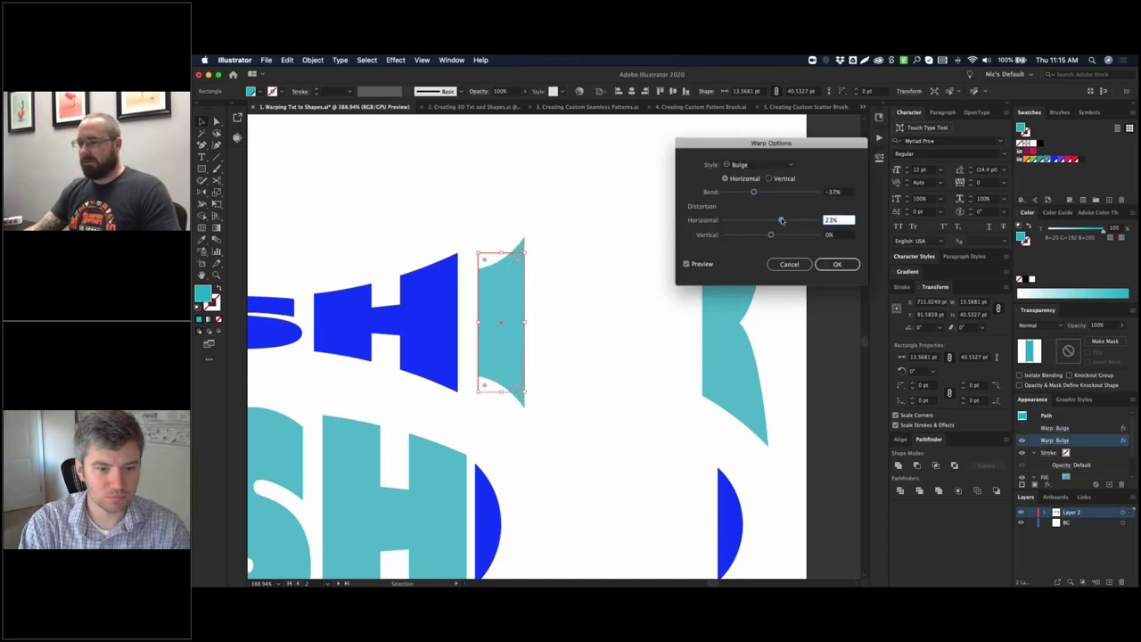
left_click(837, 264)
left_click_drag(501, 252, 505, 214)
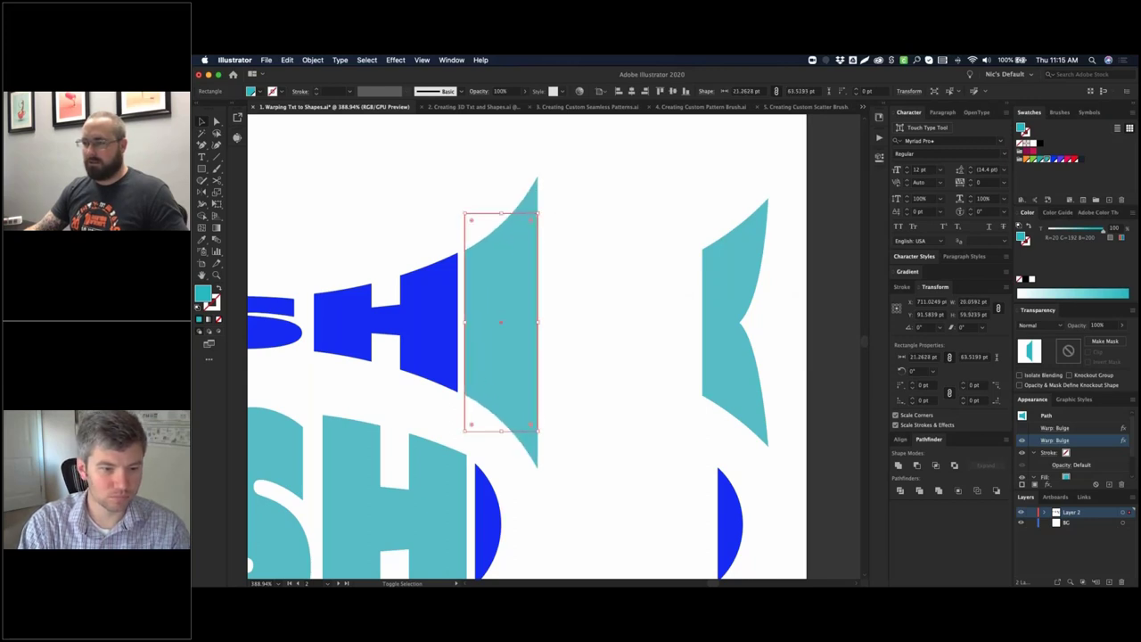
left_click_drag(502, 295, 508, 295)
left_click(650, 227)
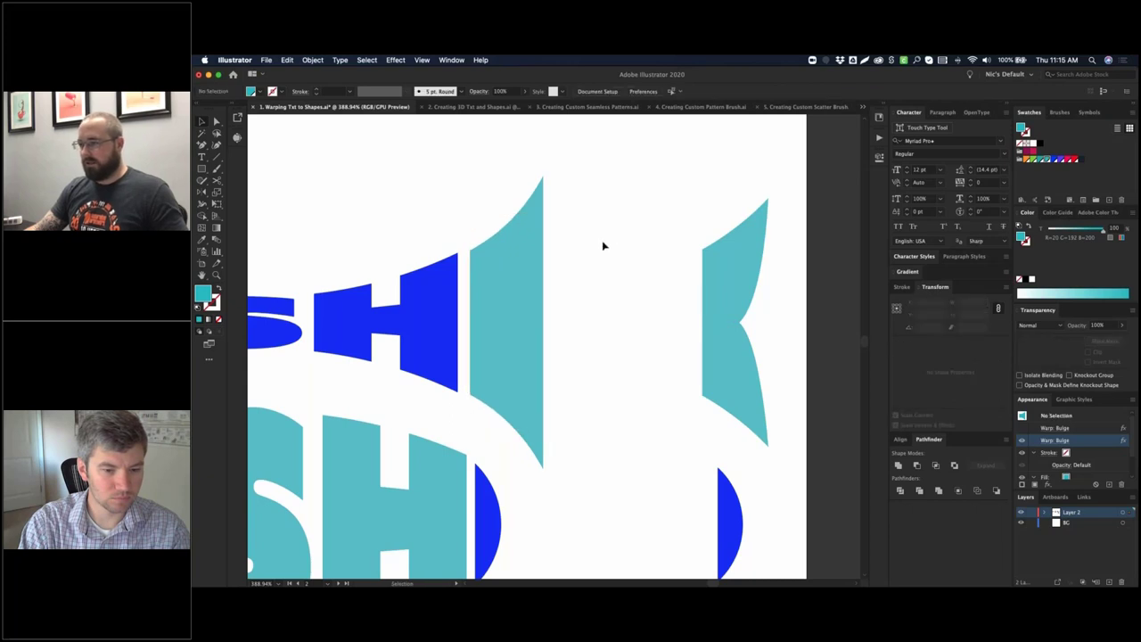
left_click_drag(769, 334, 639, 331)
key("a")
key("super+y")
key("super+y")
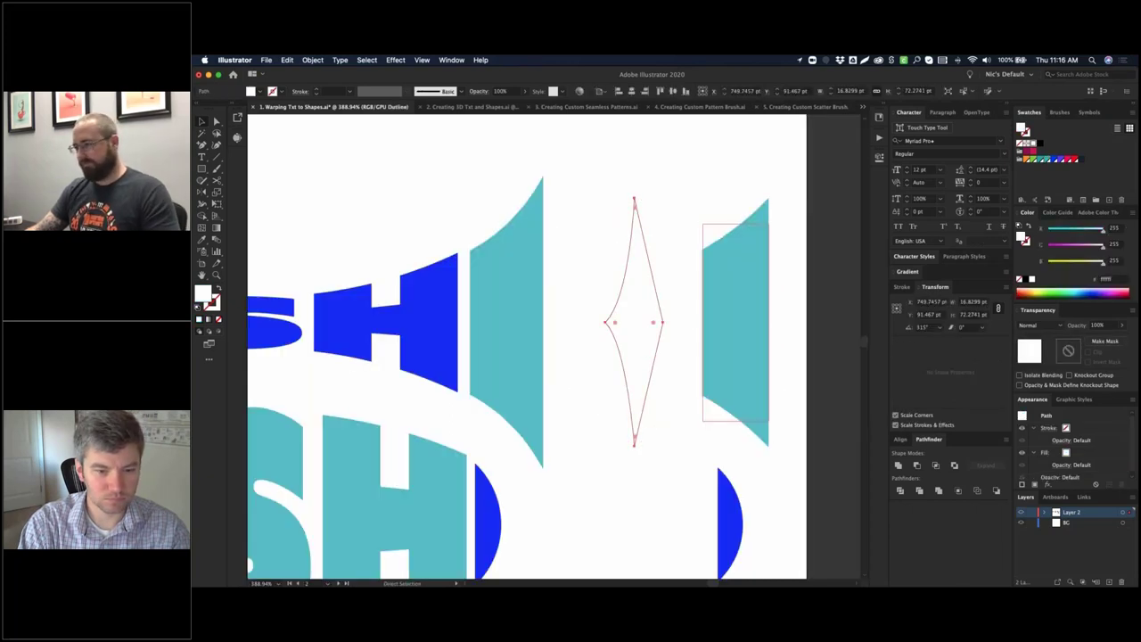
key("super+z")
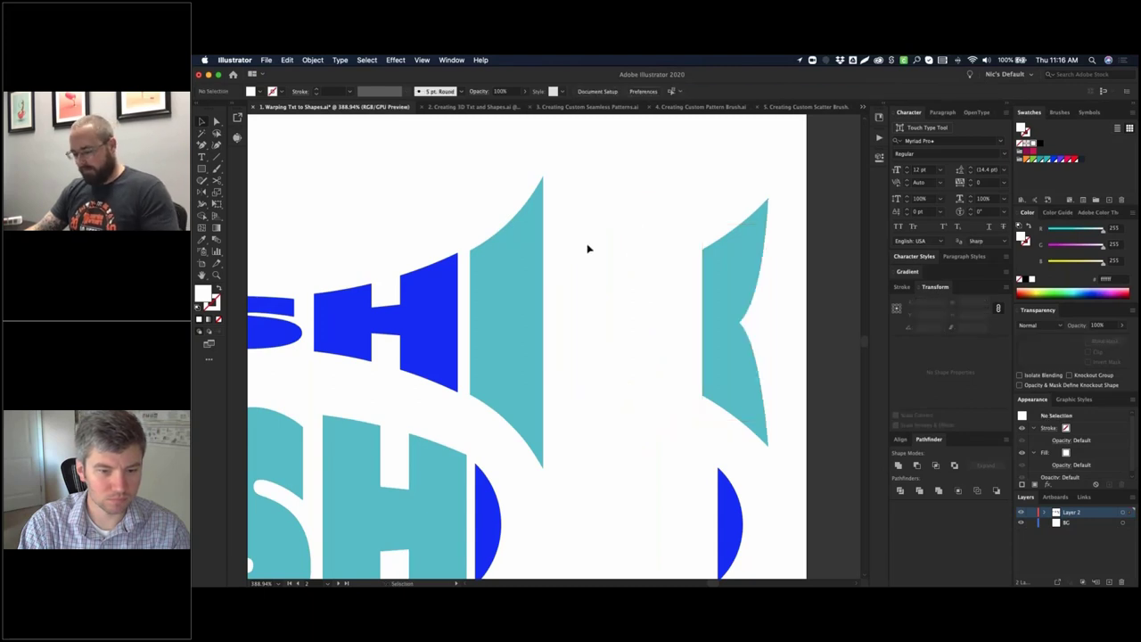
- Draw a white square about 21.6 pt wide centred on the new tail piece's outer vertical edge and rotate it into a diamond
key("m")
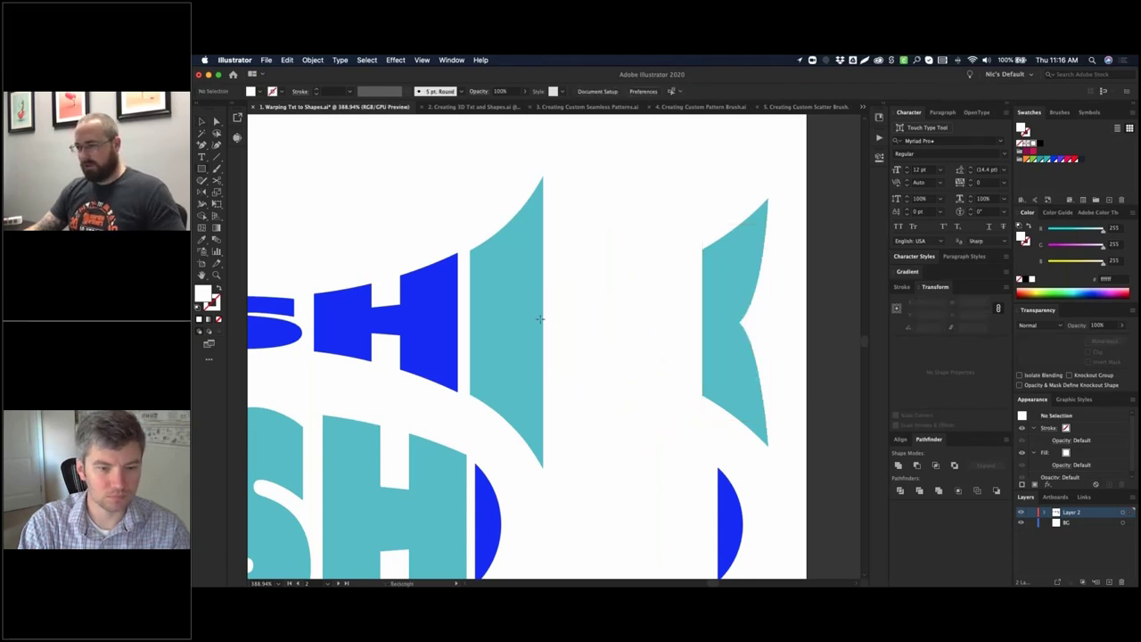
left_click_drag(543, 317, 580, 351)
left_click_drag(589, 286, 598, 325)
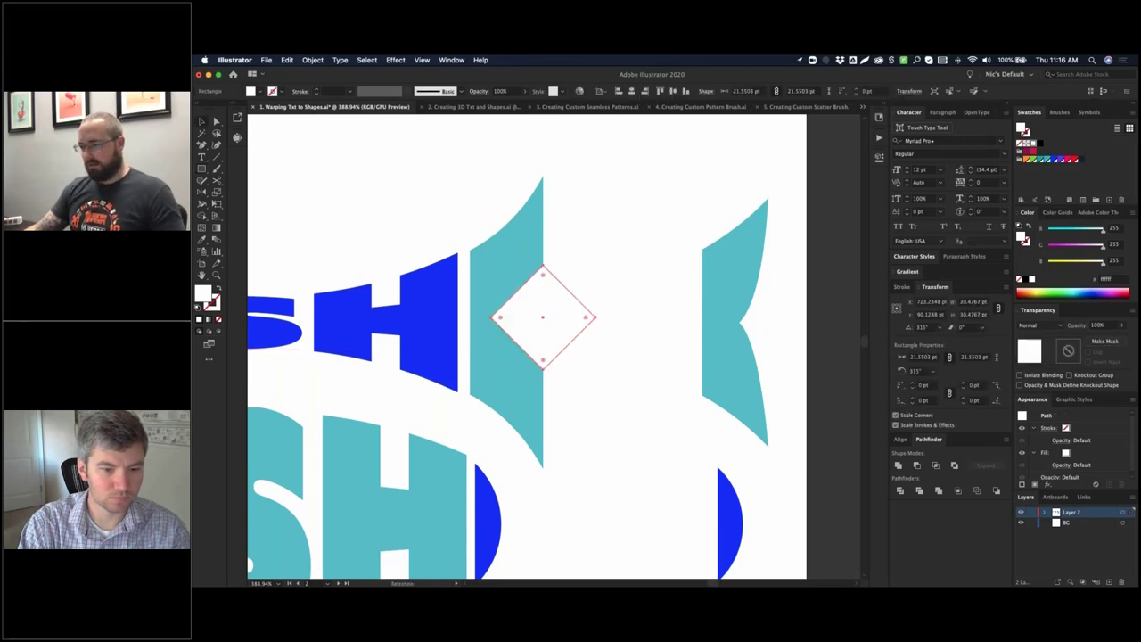
- Stretch the diamond's upper and lower points to the tail's two tips and pull its inner point slightly back toward the outer edge
key("a")
left_click_drag(543, 268, 543, 178)
left_click_drag(543, 369, 543, 467)
left_click_drag(493, 318, 509, 319)
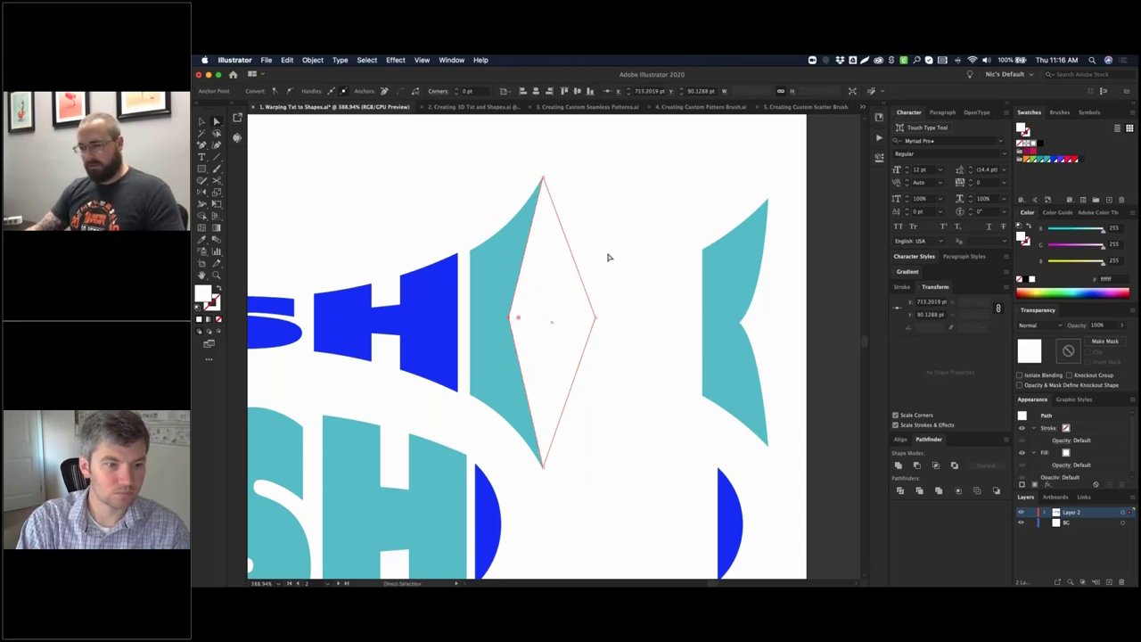
- Curve both inner edges of the diamond with handles from its inner anchor point, shaping a symmetrical curved notch in the tail
key("shift+c")
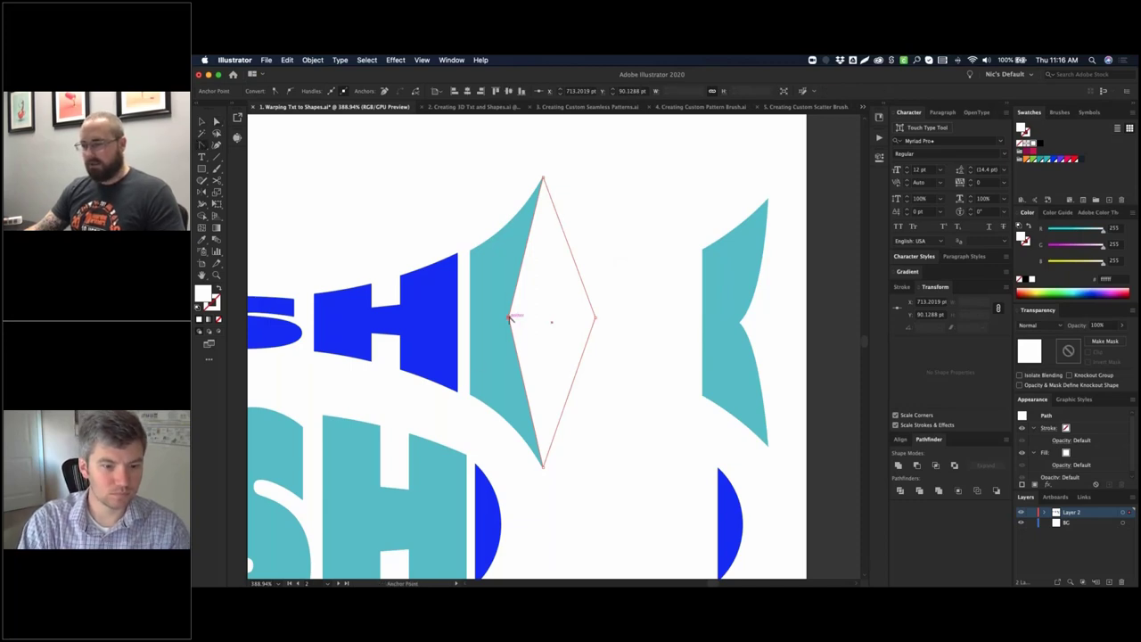
left_click_drag(509, 317, 554, 280)
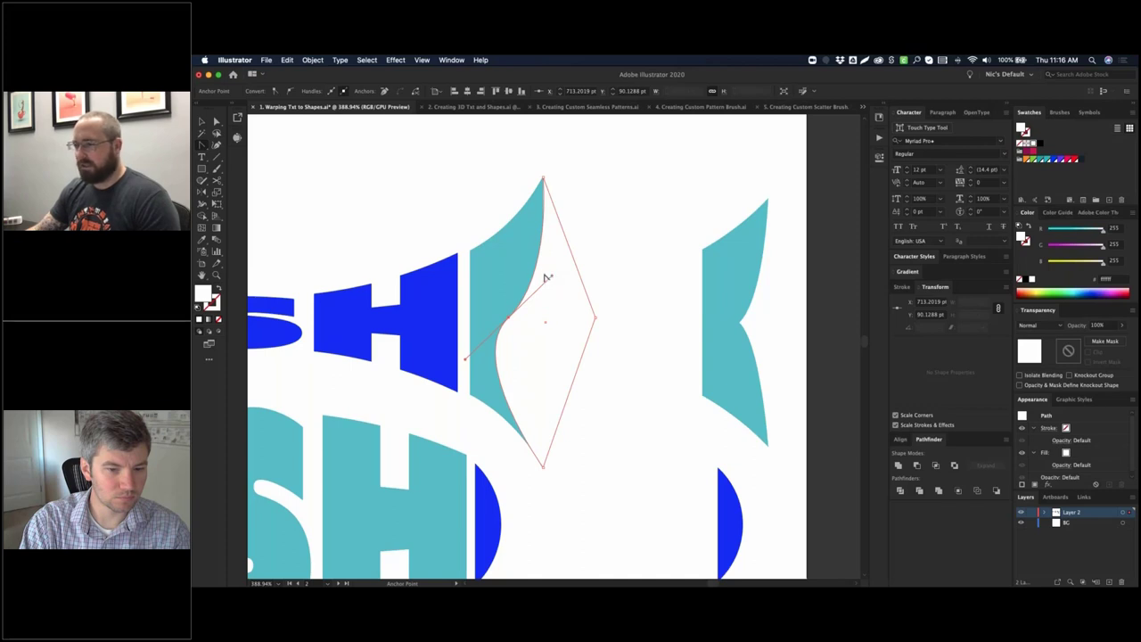
mouse_move(550, 275)
left_mouse_down()
mouse_move(505, 261)
mouse_move(544, 270)
left_mouse_up()
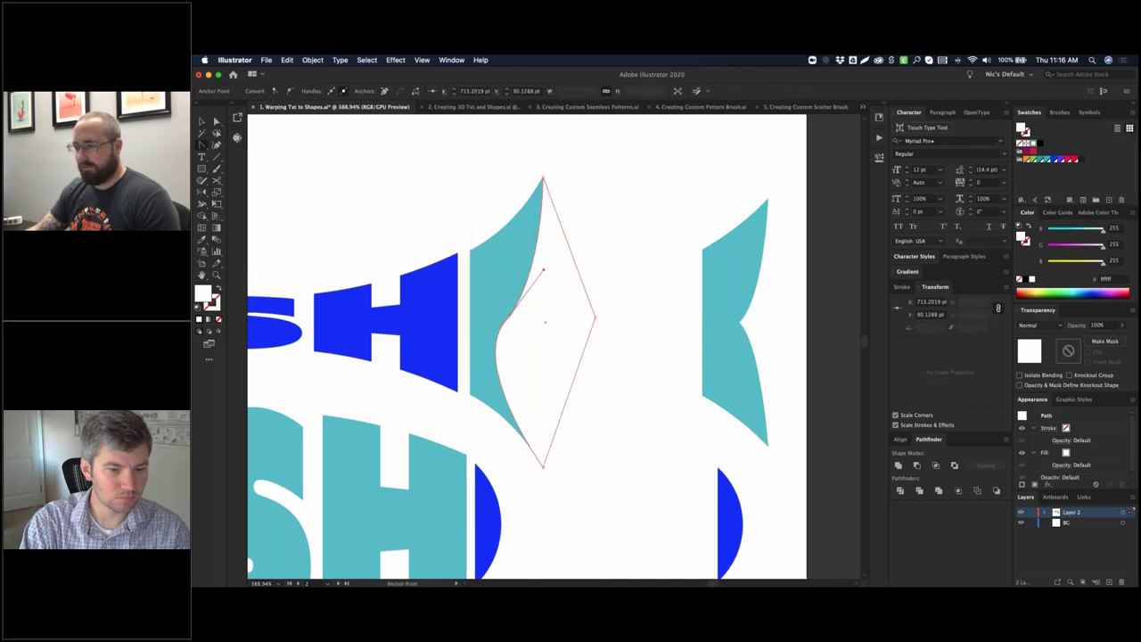
left_click(509, 318, "super")
left_click_drag(466, 359, 545, 367)
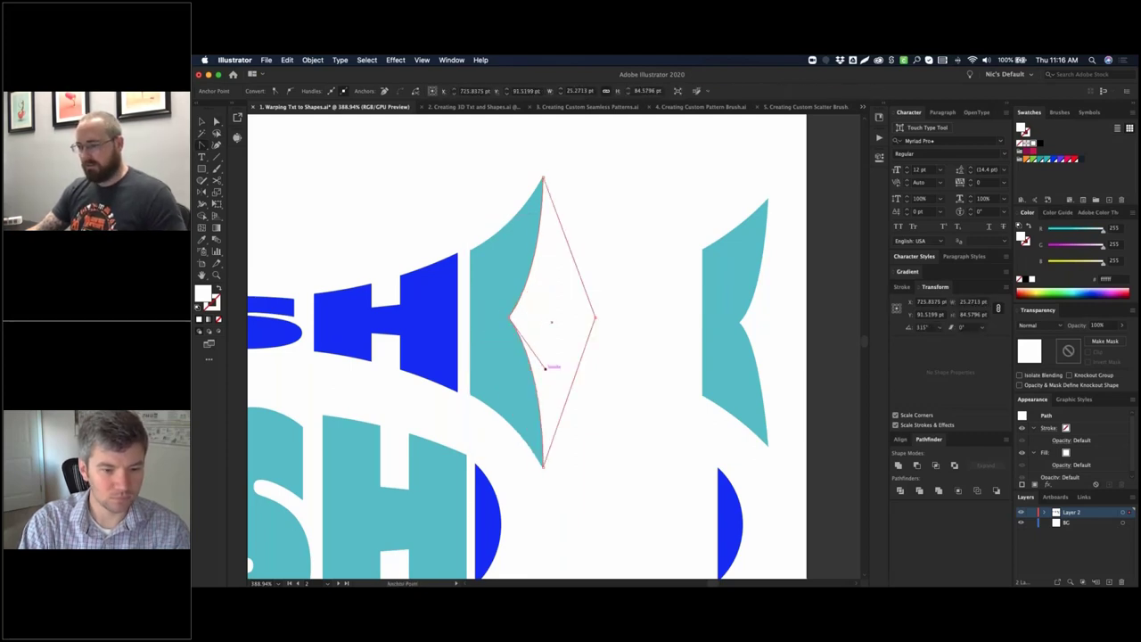
left_click(670, 184)
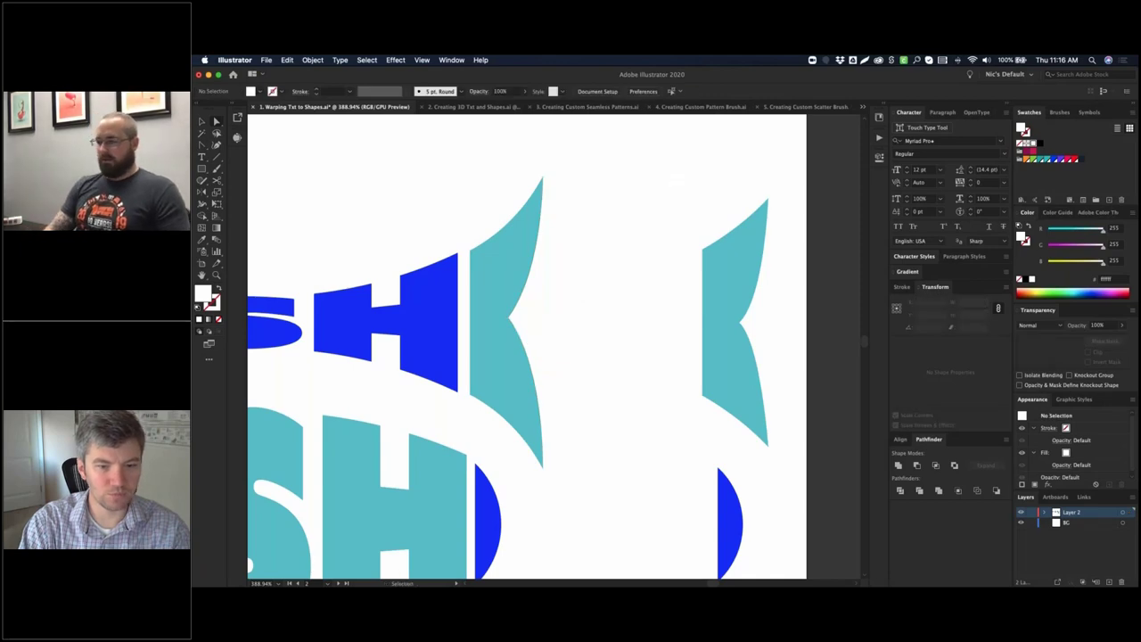
- Examine the ONE FISH TWO FISH artwork with its tail and nose pieces at full-artboard scale beside the other warped text
key("super+minus")
key("super+minus")
key("super+minus")
key("super+minus")
key("super+minus")
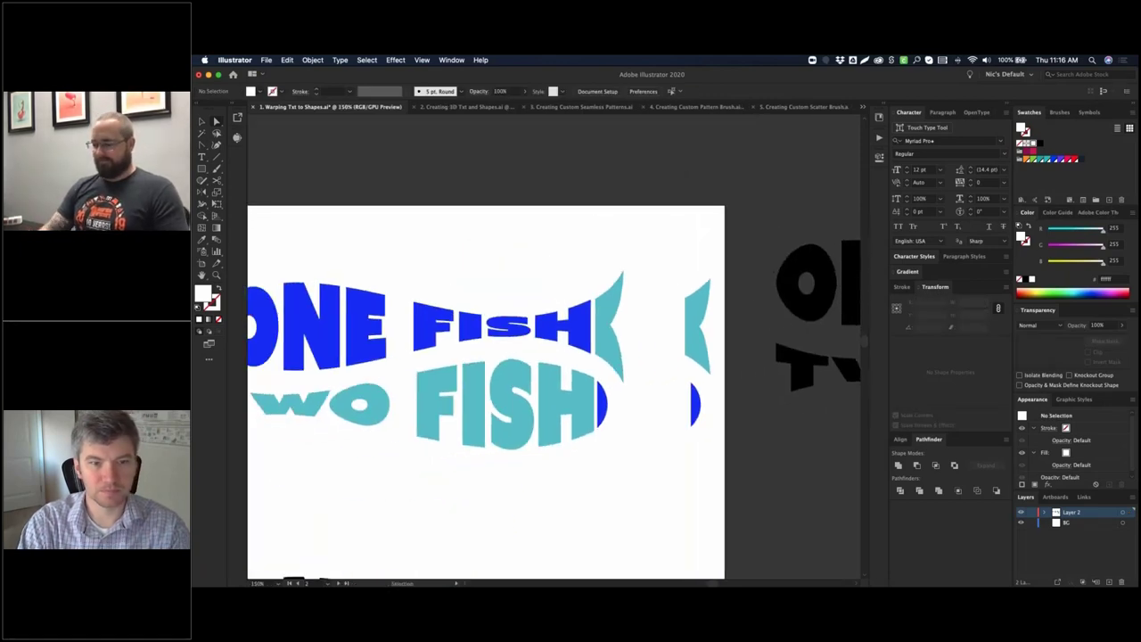
scroll(590, 217, "down", 3)
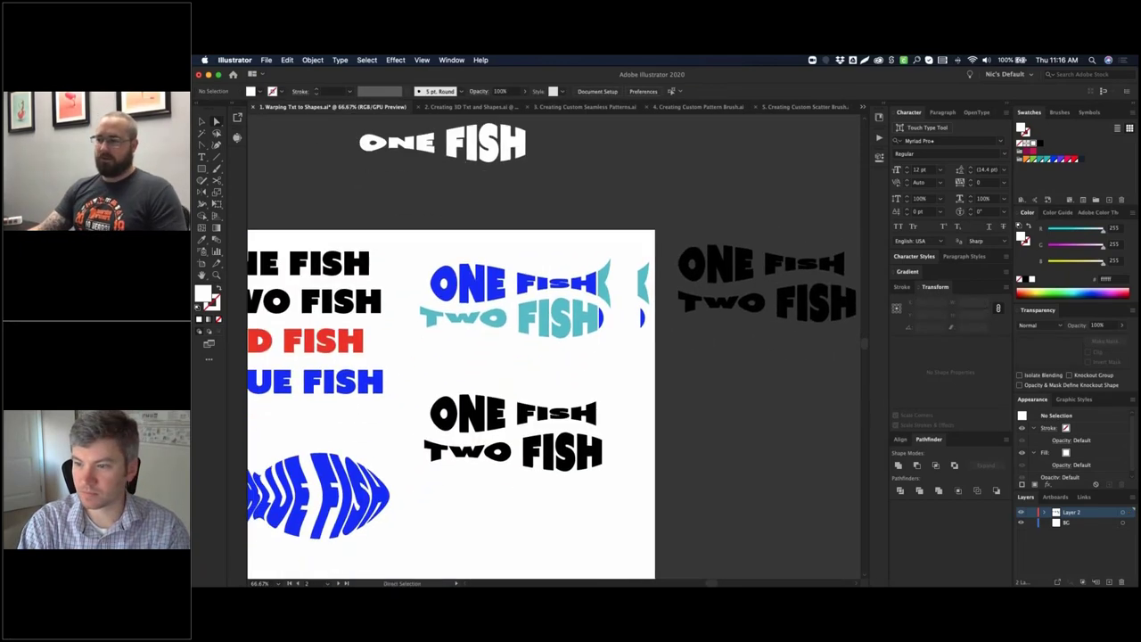
key("v")
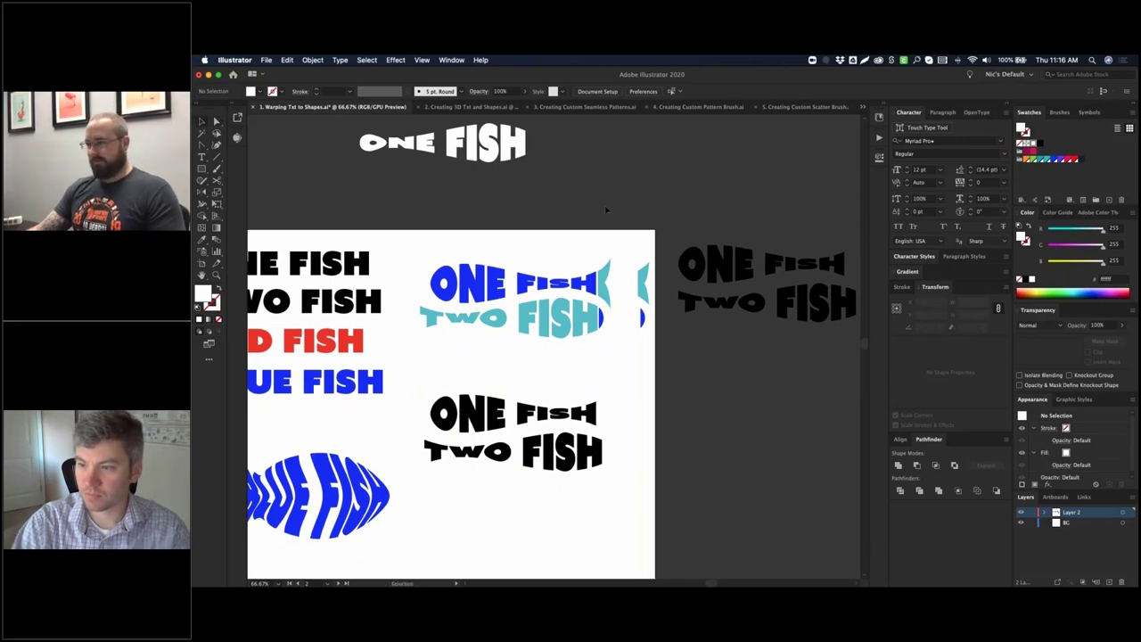
left_click_drag(622, 203, 627, 194)
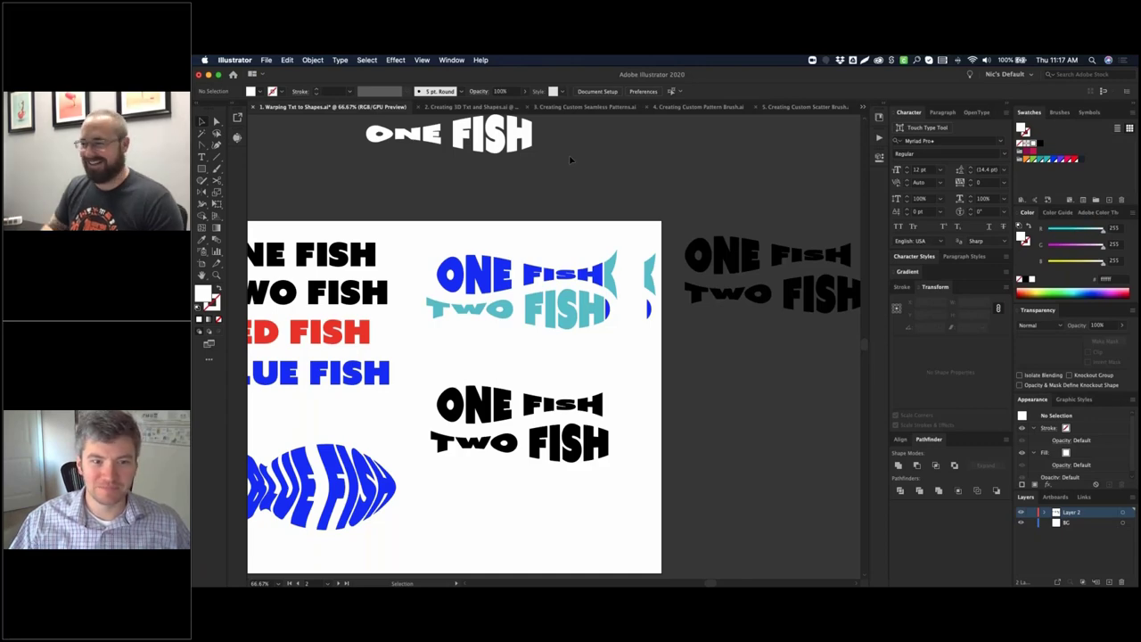
scroll(571, 159, "left", 3)
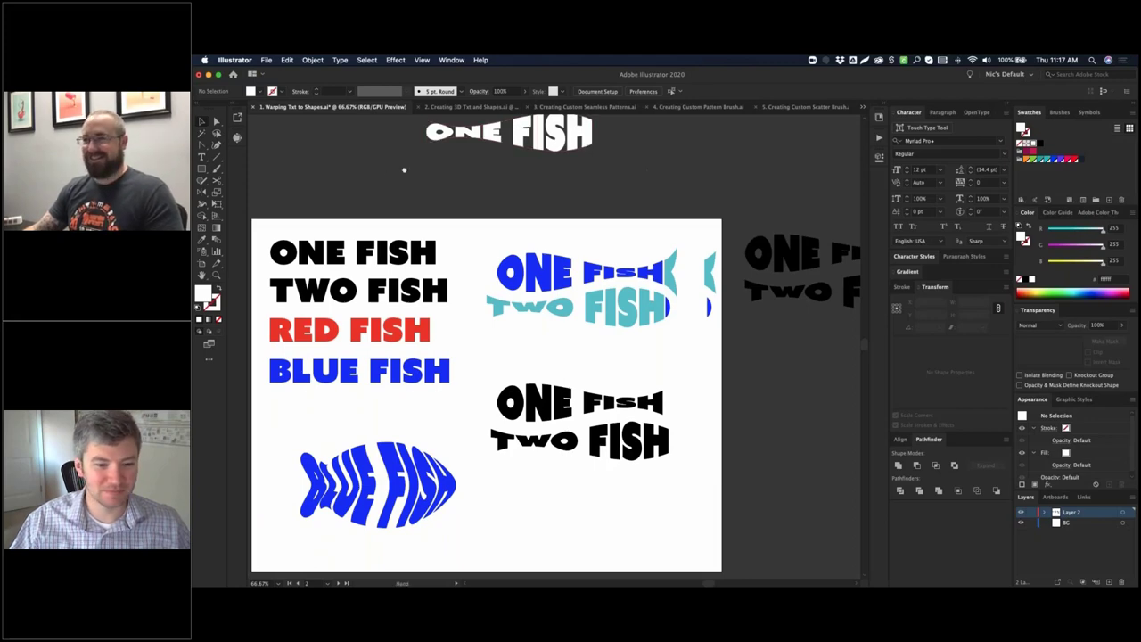
scroll(403, 170, "left", 1)
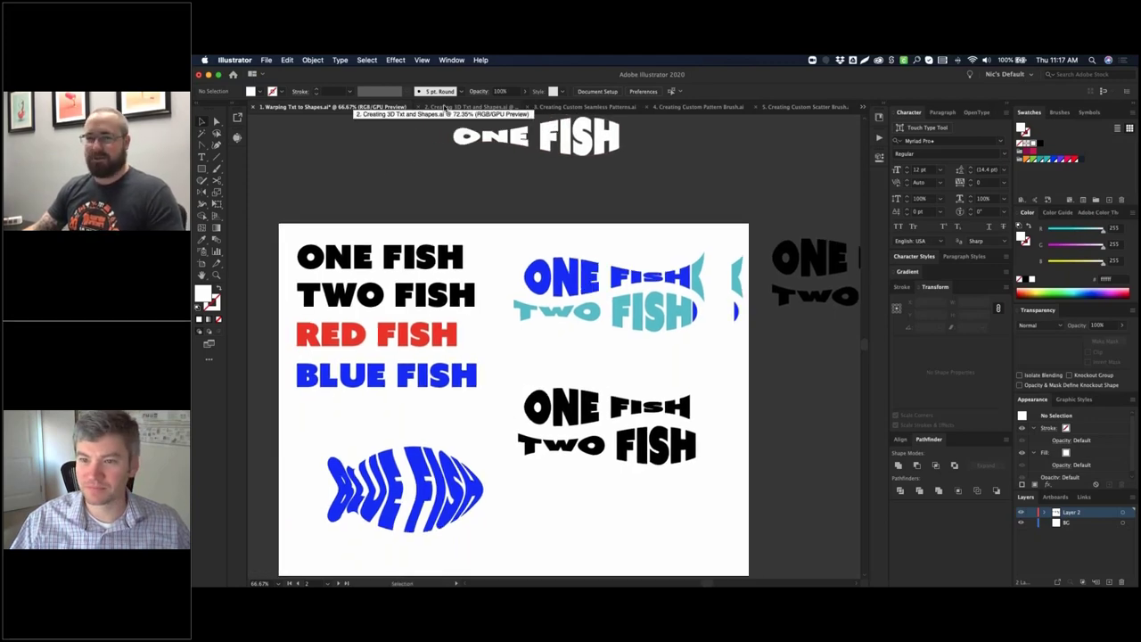
- In the 2. Creating 3D Txt and Shapes.ai document, warp the flat 3D is AWESOME! text with Arc, 20% bend and 0% horizontal distortion
left_click(445, 107)
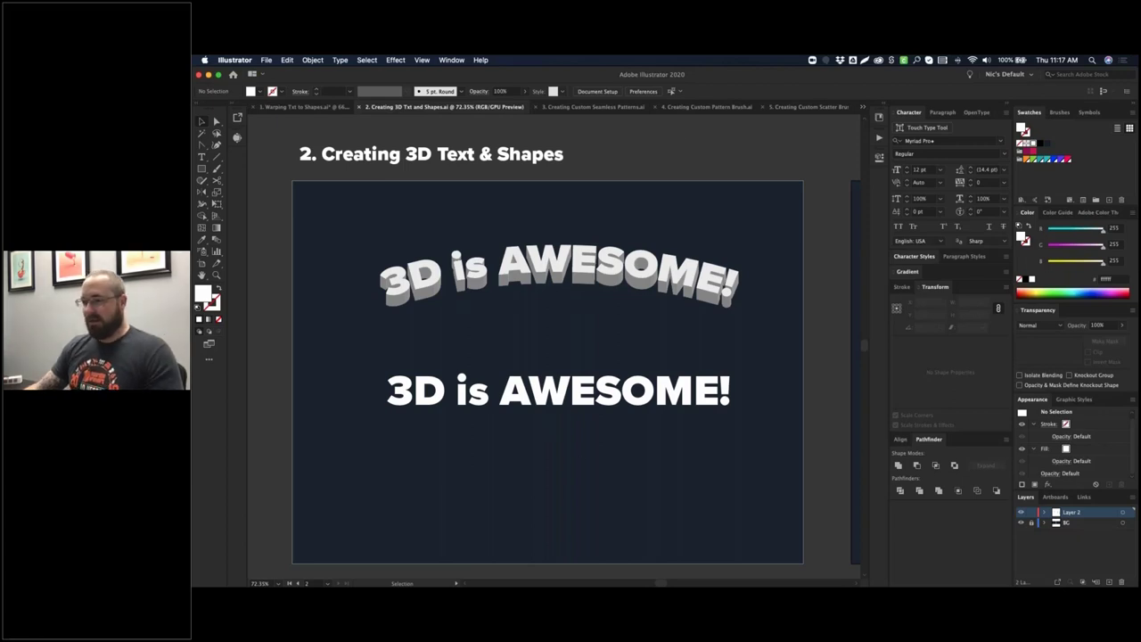
triple_click(559, 393)
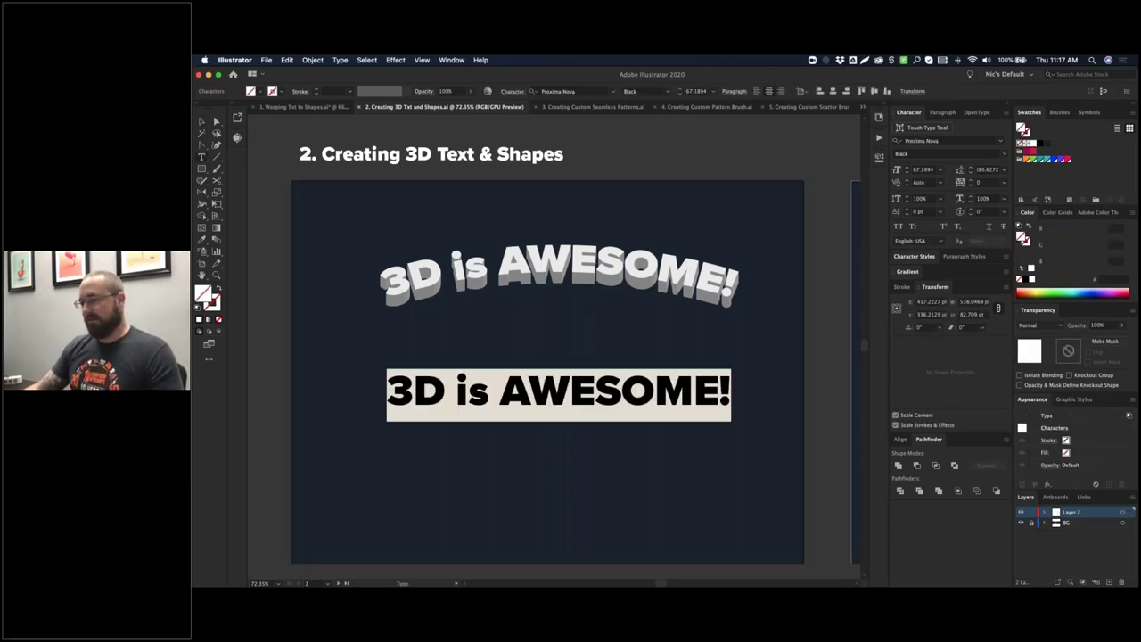
key("Escape")
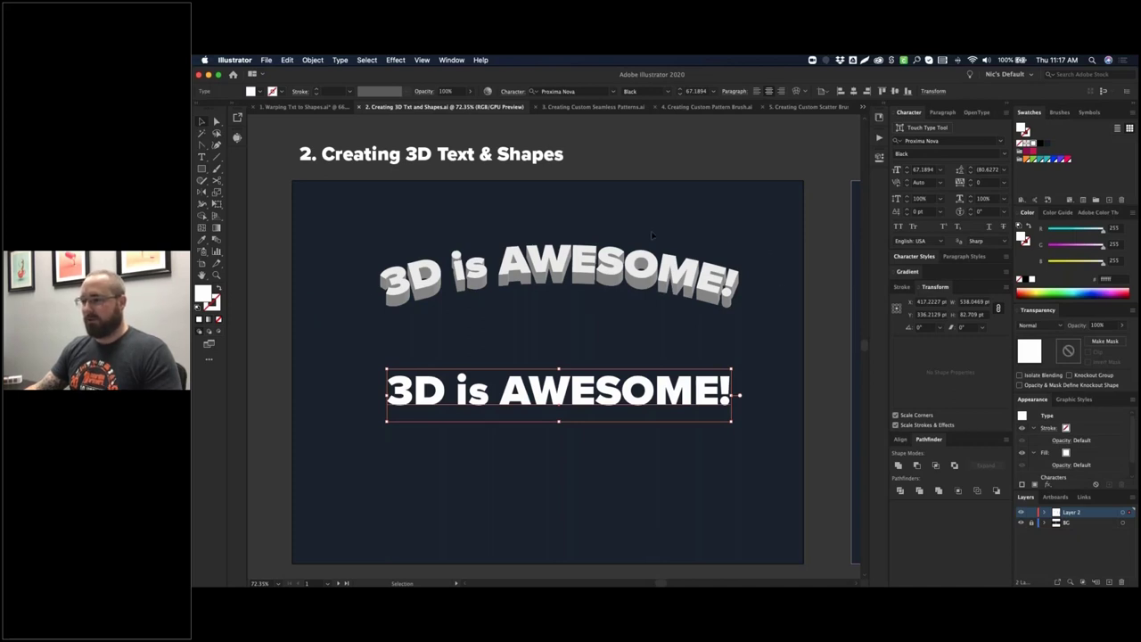
left_click(395, 59)
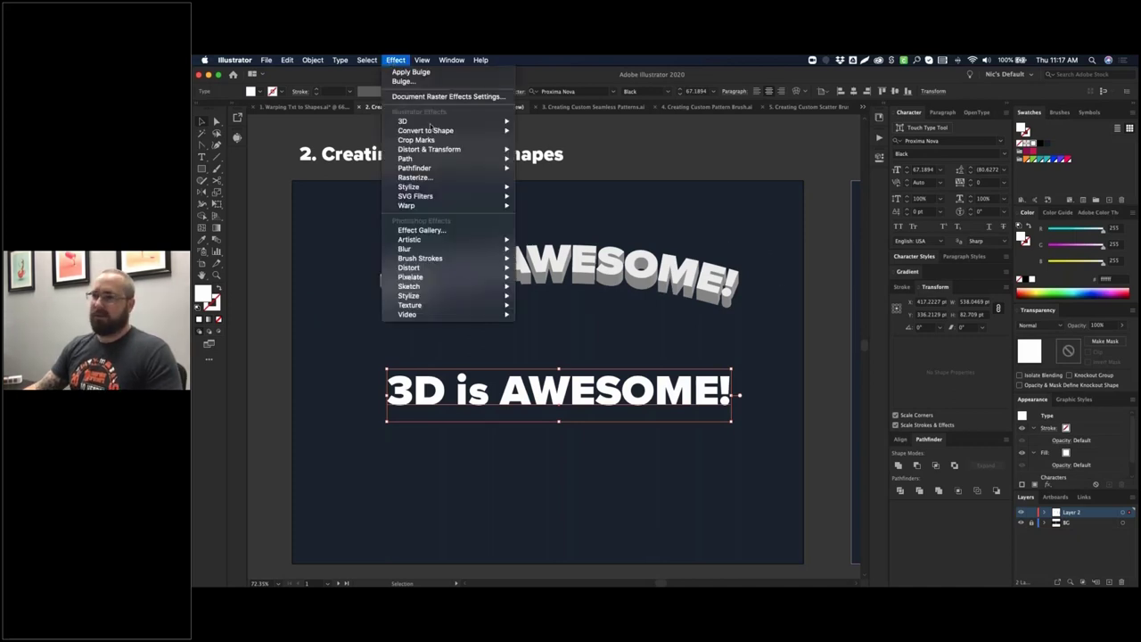
mouse_move(435, 207)
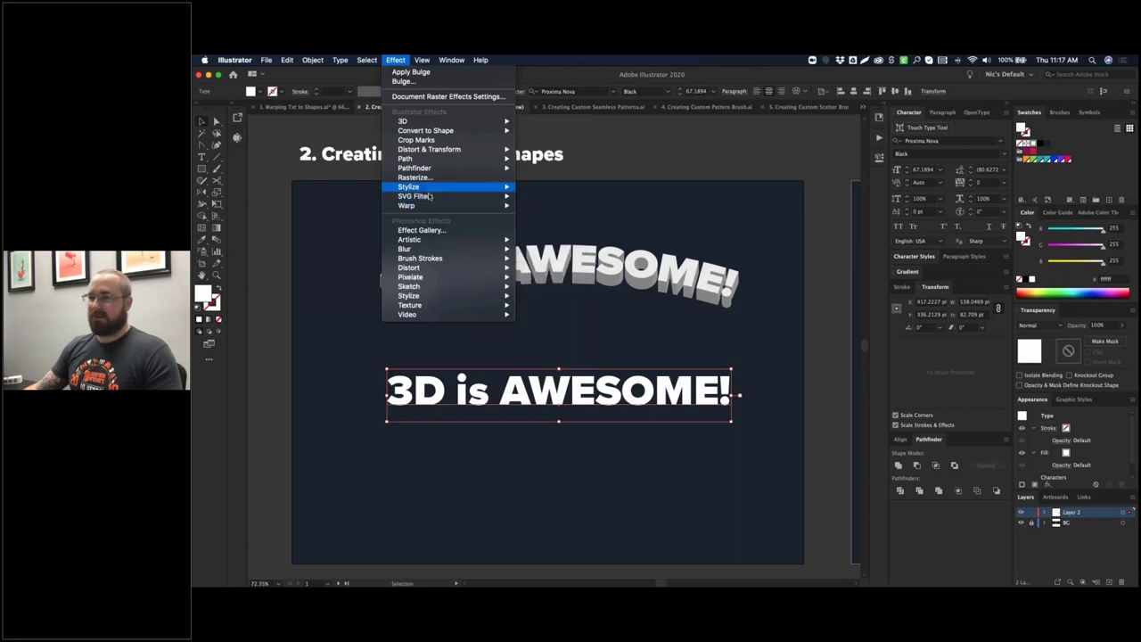
left_click(567, 207)
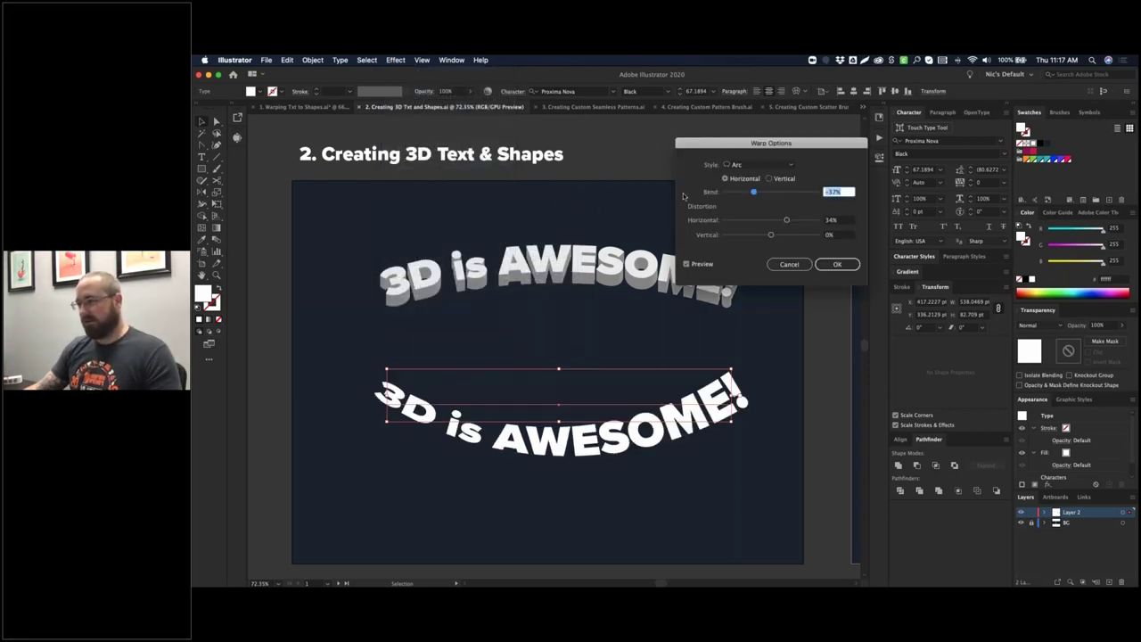
key("Tab")
type("0")
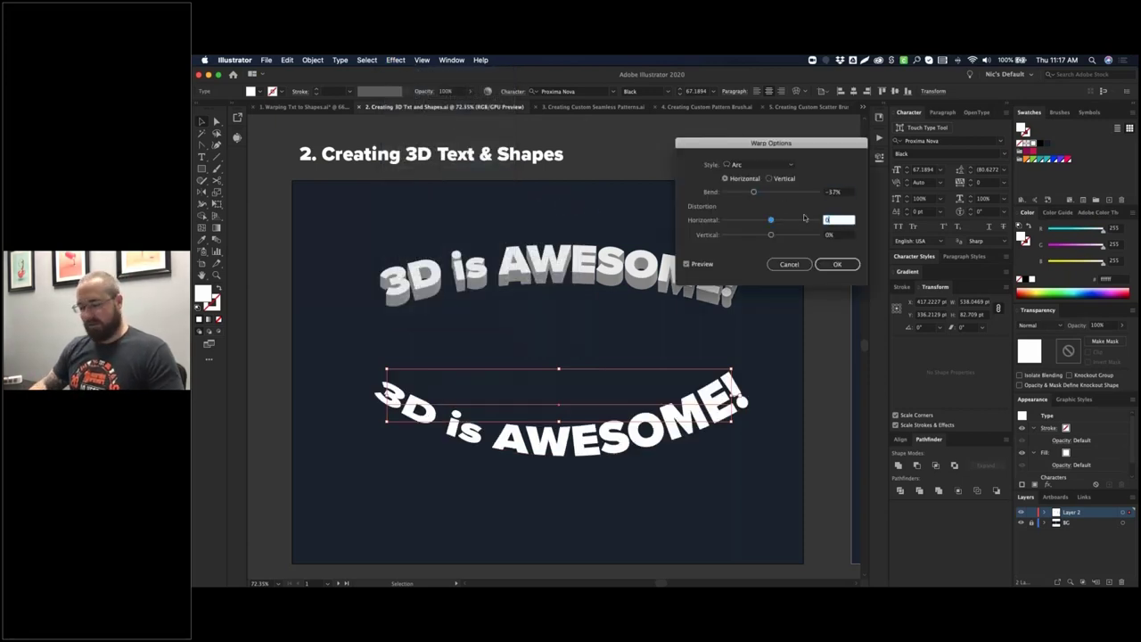
key("Tab")
left_click_drag(751, 193, 780, 193)
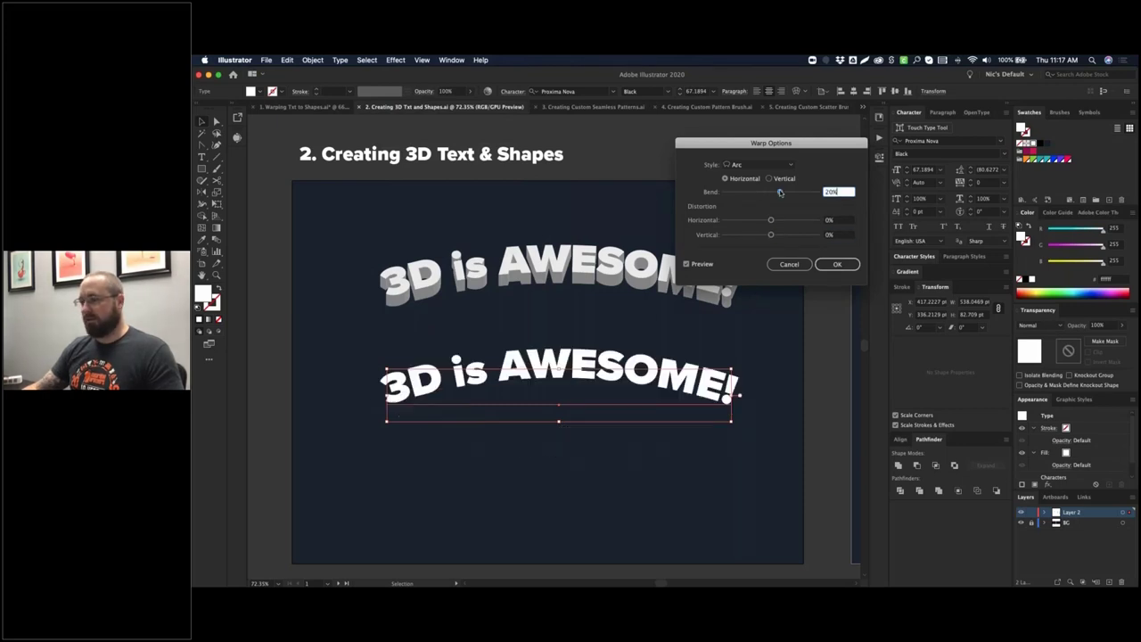
left_click(837, 264)
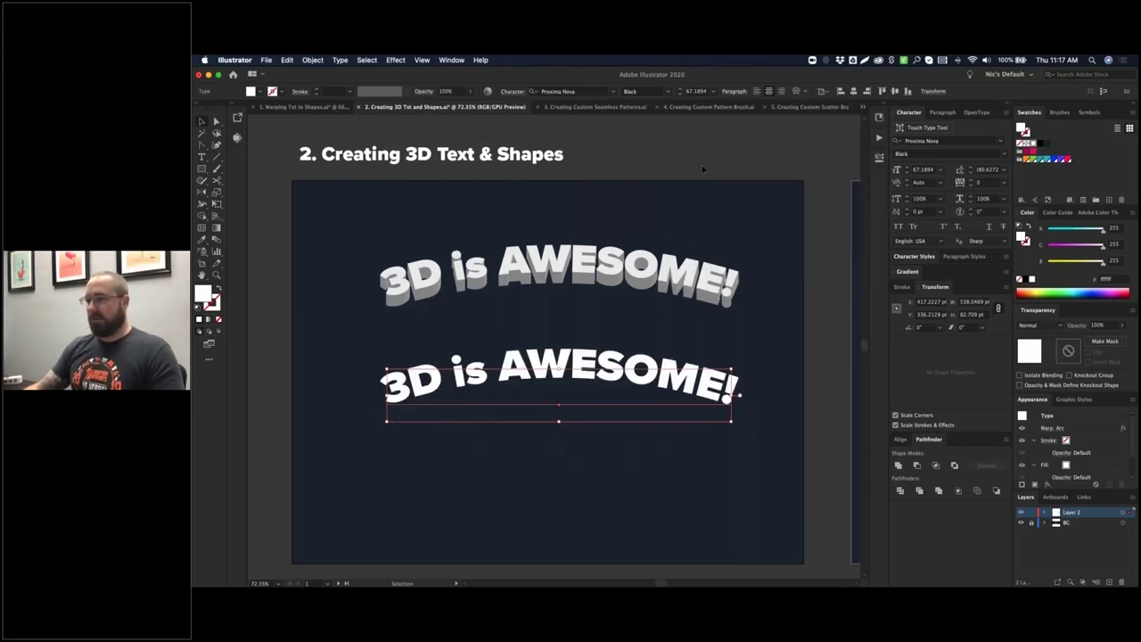
- Add a 3D Extrude & Bevel effect to the arched text and set its X, Y and Z rotations to 0°
left_click(396, 60)
mouse_move(421, 122)
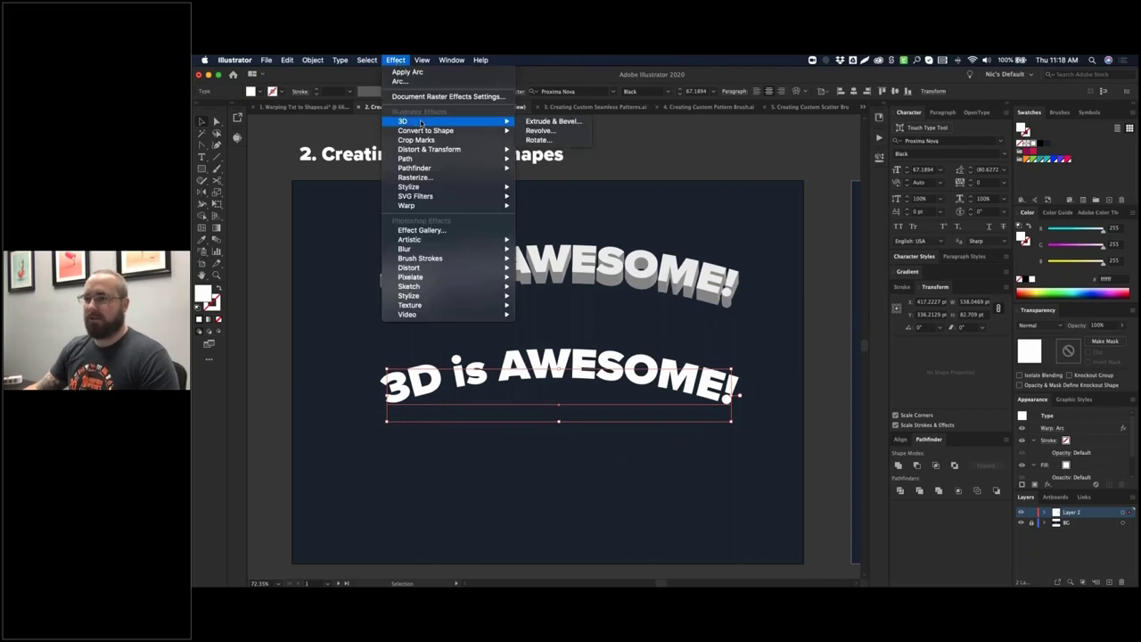
left_click(584, 123)
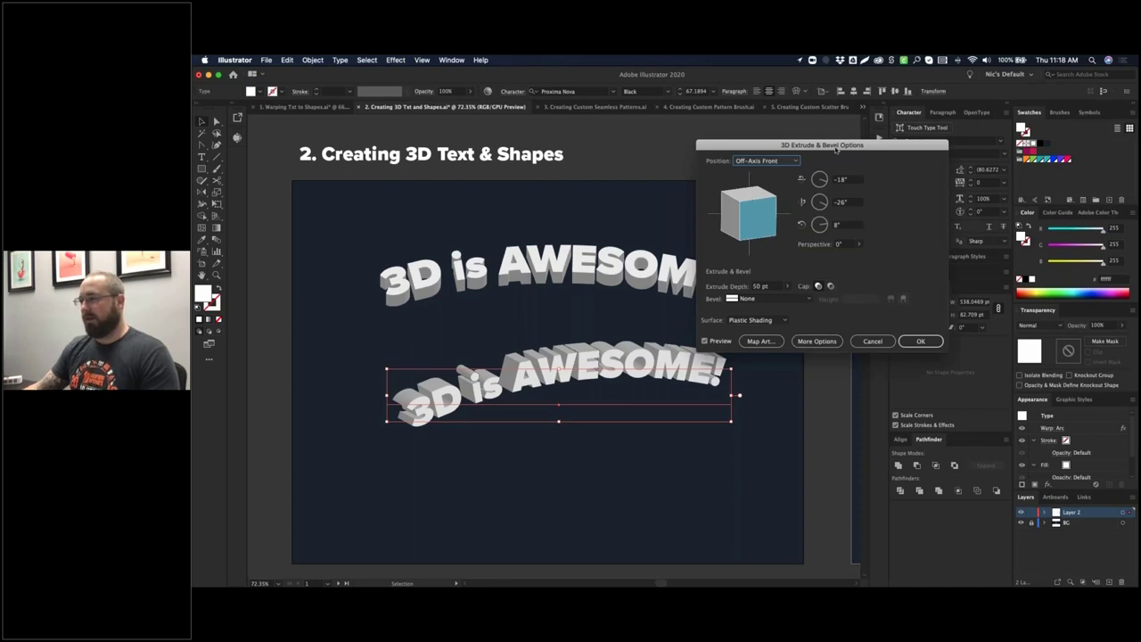
left_click_drag(837, 147, 863, 135)
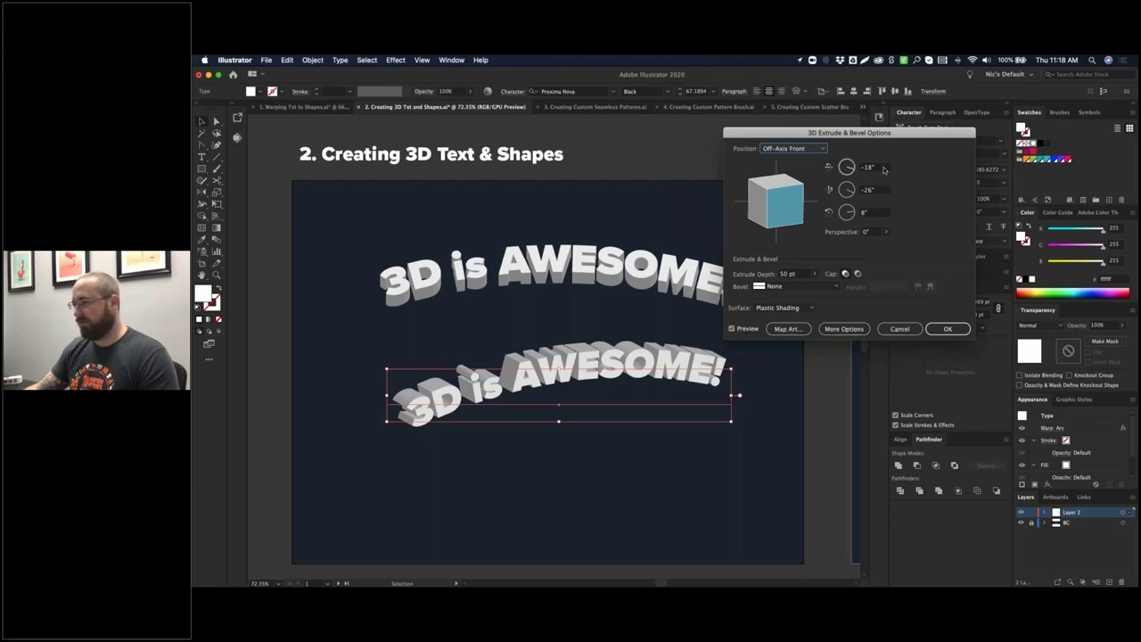
left_click_drag(882, 169, 830, 167)
type("0")
key("Tab")
type("0")
key("Tab")
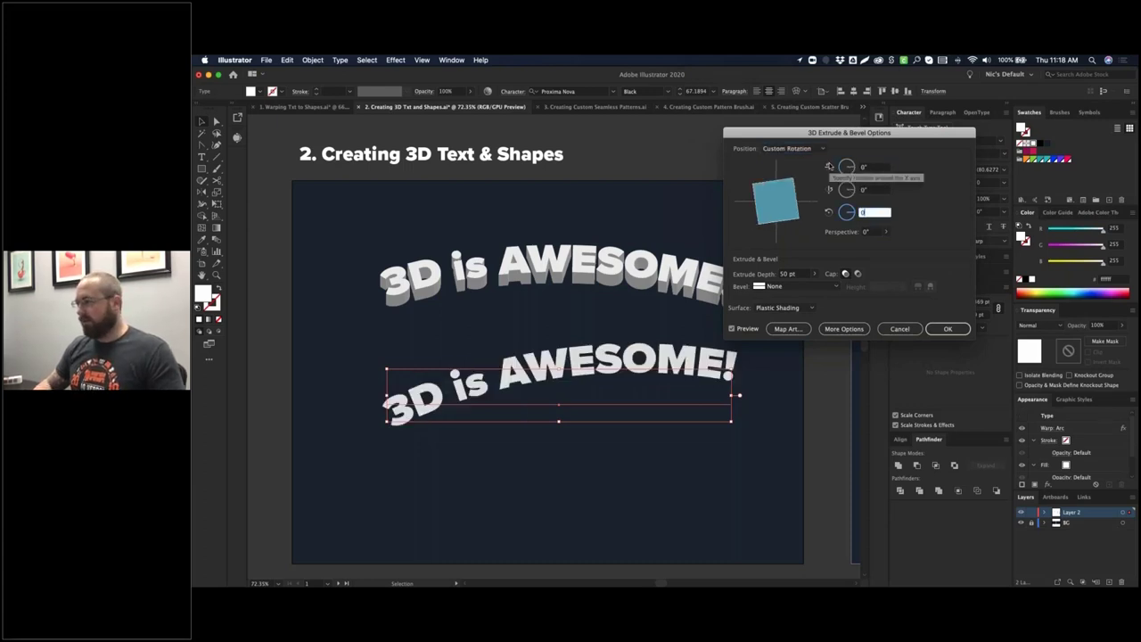
type("0")
key("Tab")
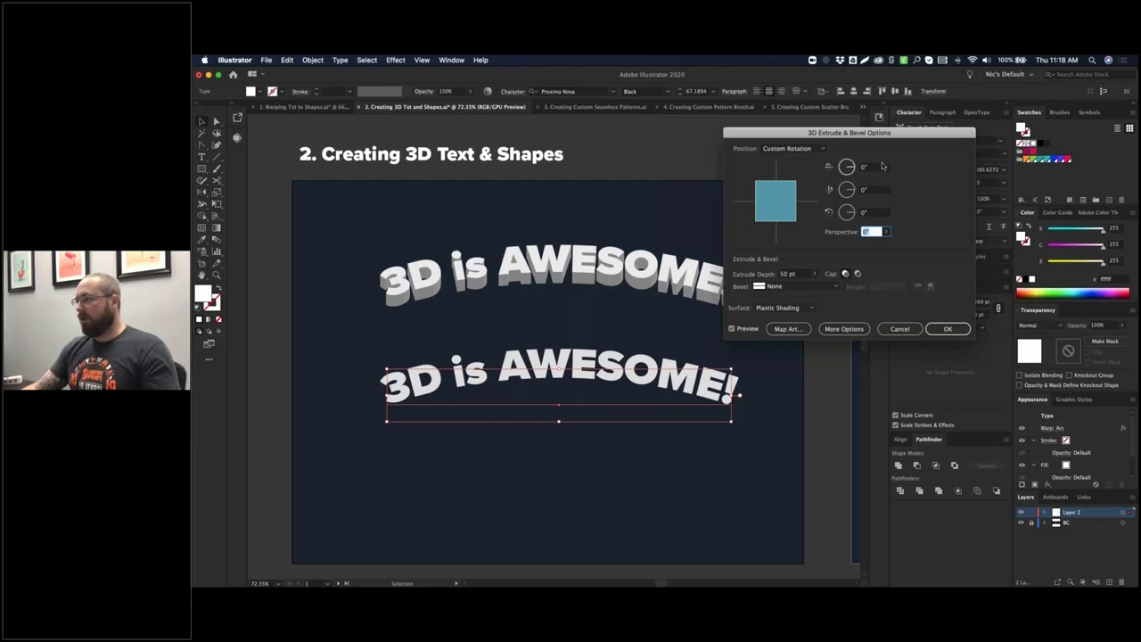
- Try free rotations of the extruded text with the axis dials and preview cube, ending at 14°, -27° and -20°
left_click(881, 167)
left_click(876, 189)
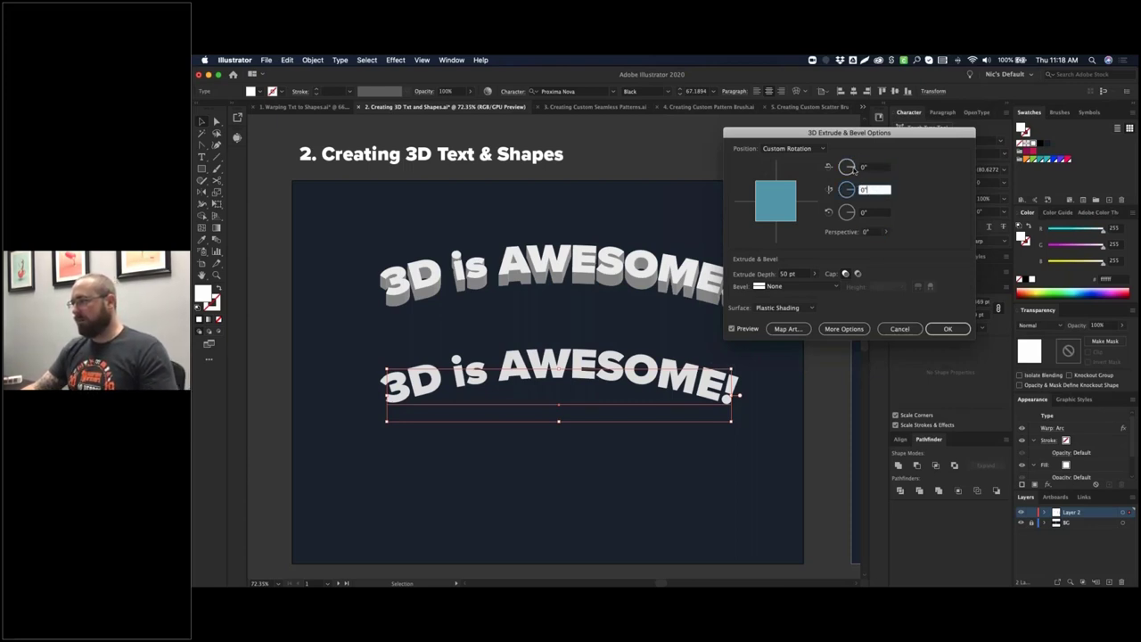
left_click_drag(853, 167, 855, 219)
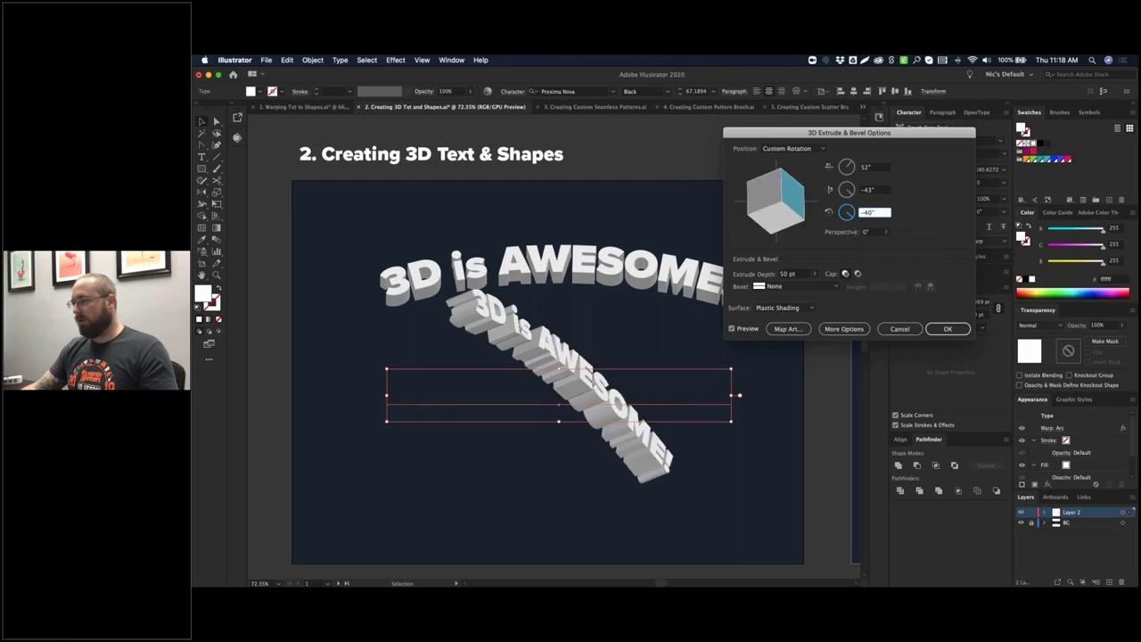
left_click(875, 213)
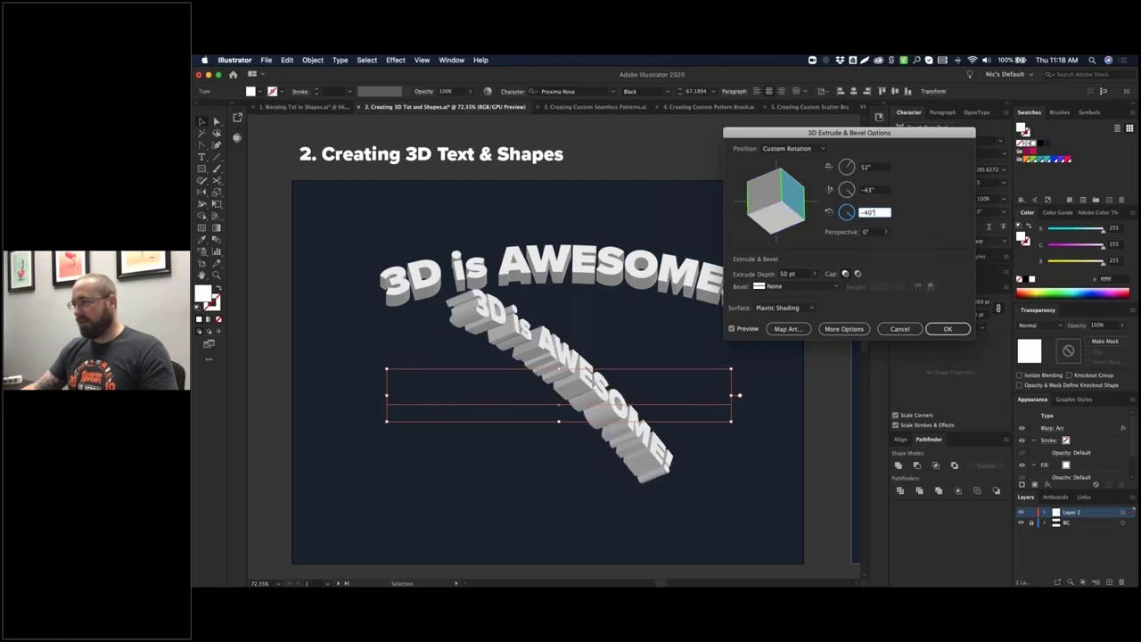
mouse_move(778, 198)
left_mouse_down()
mouse_move(769, 187)
mouse_move(794, 183)
left_mouse_up()
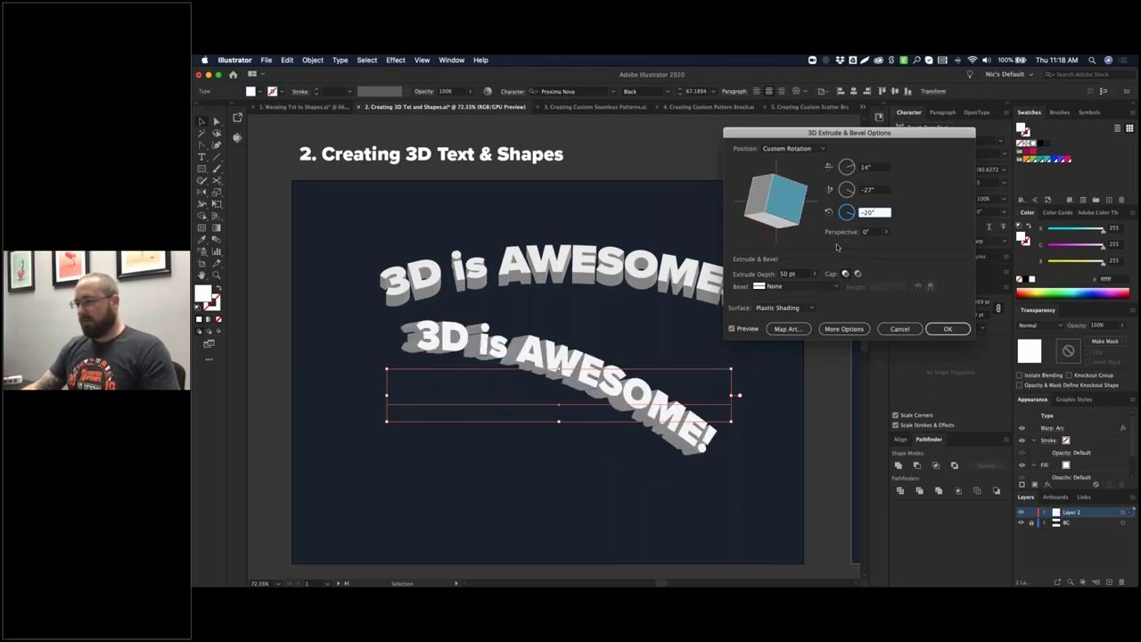
- Reset all three rotation angles to 0° and tilt the extruded text 18° about the X axis only
left_click(829, 166)
type("0")
key("Tab")
type("0")
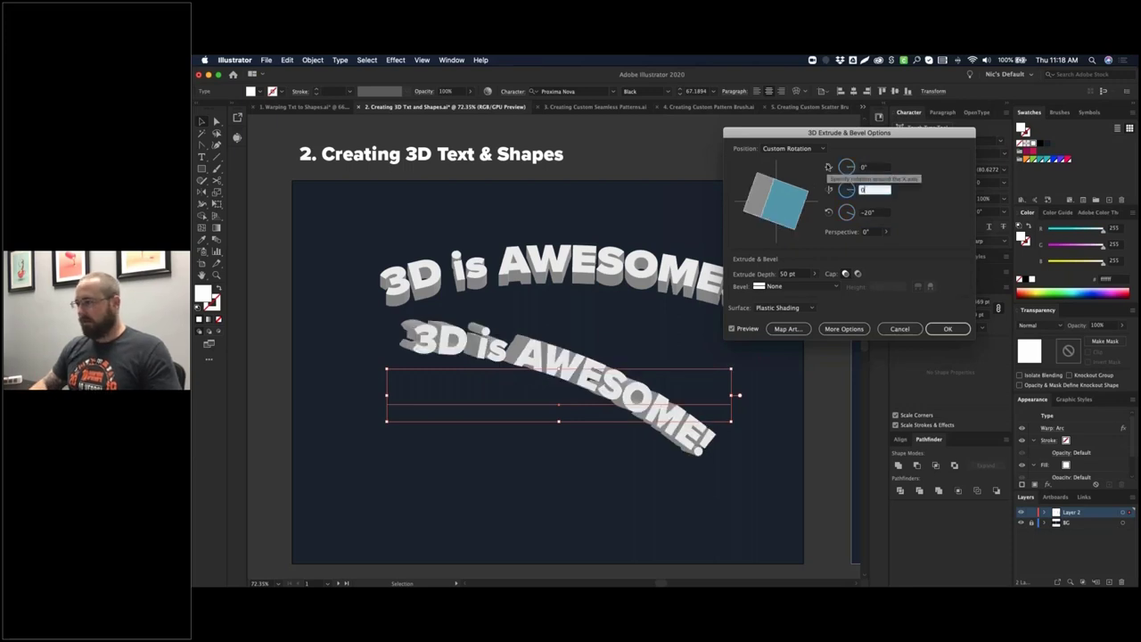
key("Tab")
type("0")
key("Tab")
left_click_drag(777, 223, 777, 211)
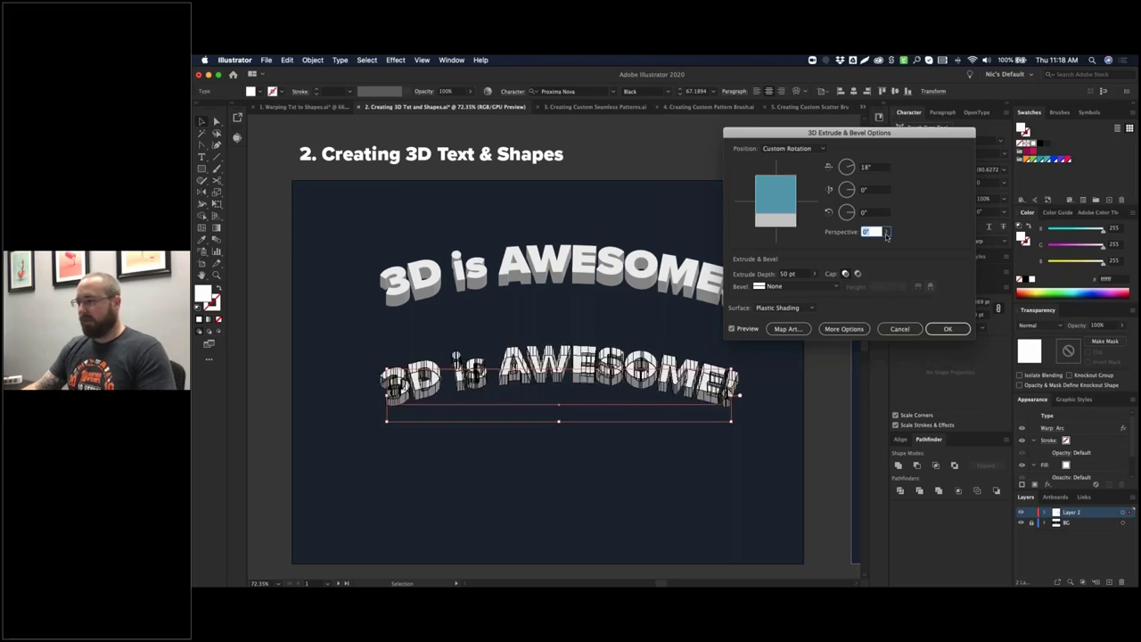
- Try extrude depths of 100 pt and 10 pt on the arched text
left_click(797, 275)
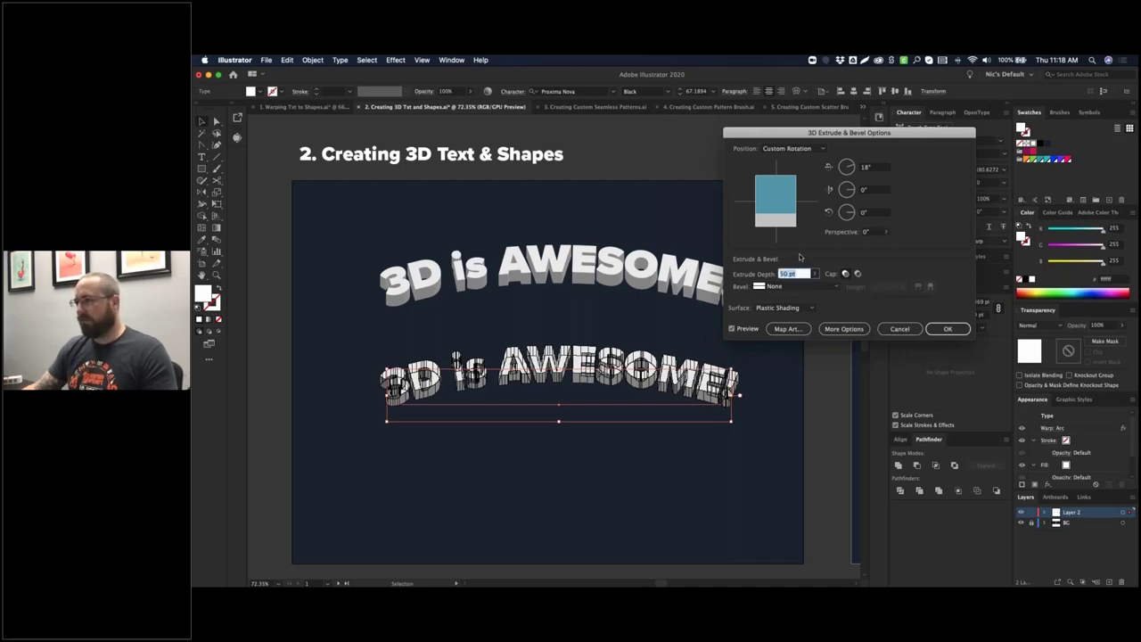
type("100")
key("Tab")
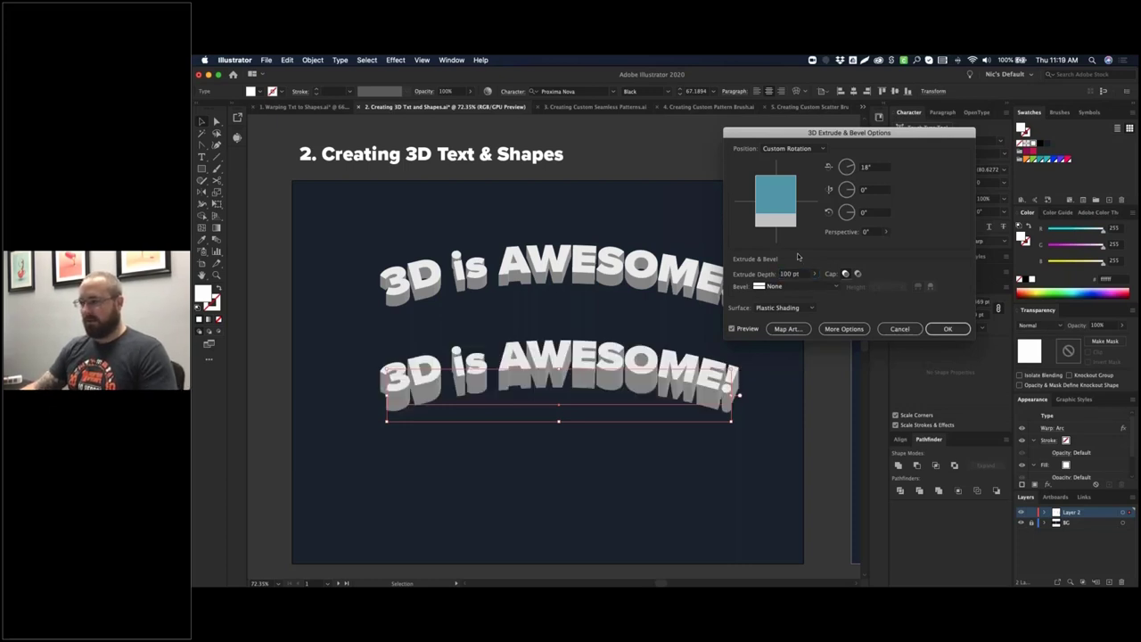
left_click_drag(805, 272, 717, 263)
type("10")
key("Tab")
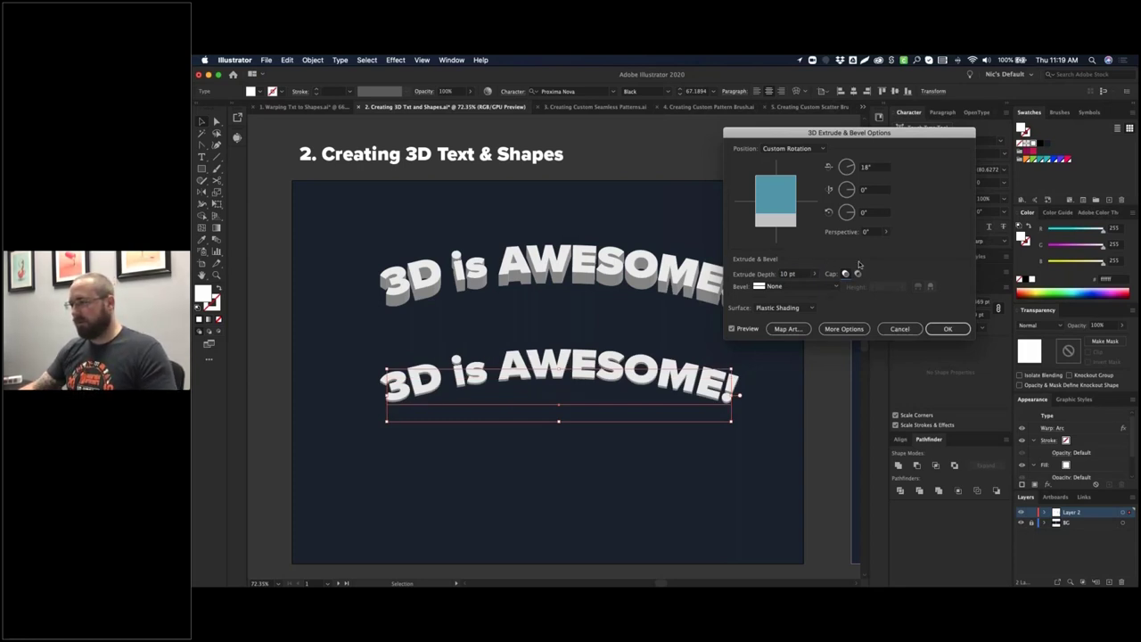
- Set the arched text's extrude depth to 35 pt
key("shift+Tab")
type("3")
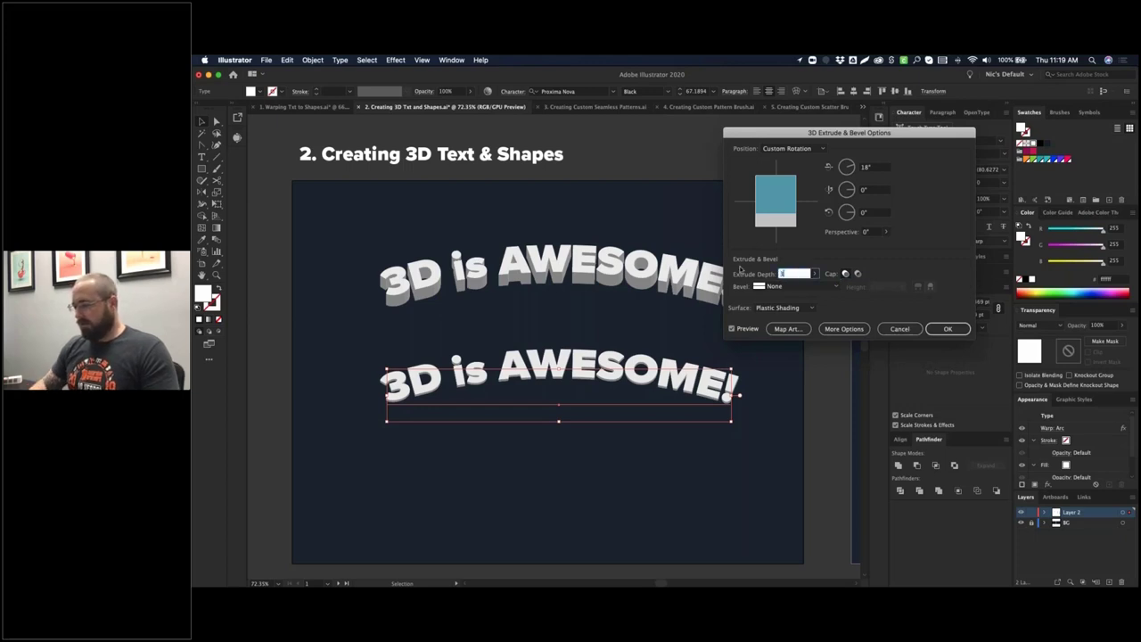
type("5")
key("Tab")
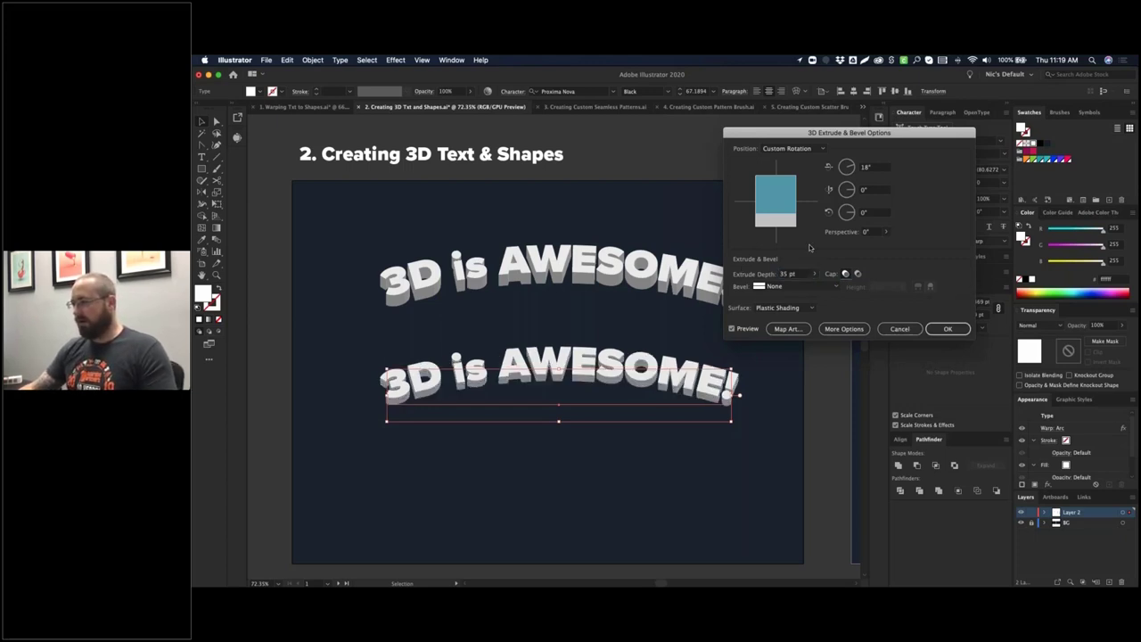
- Try a Classic bevel on the extruded text and raise its height to 10 pt
left_click(807, 287)
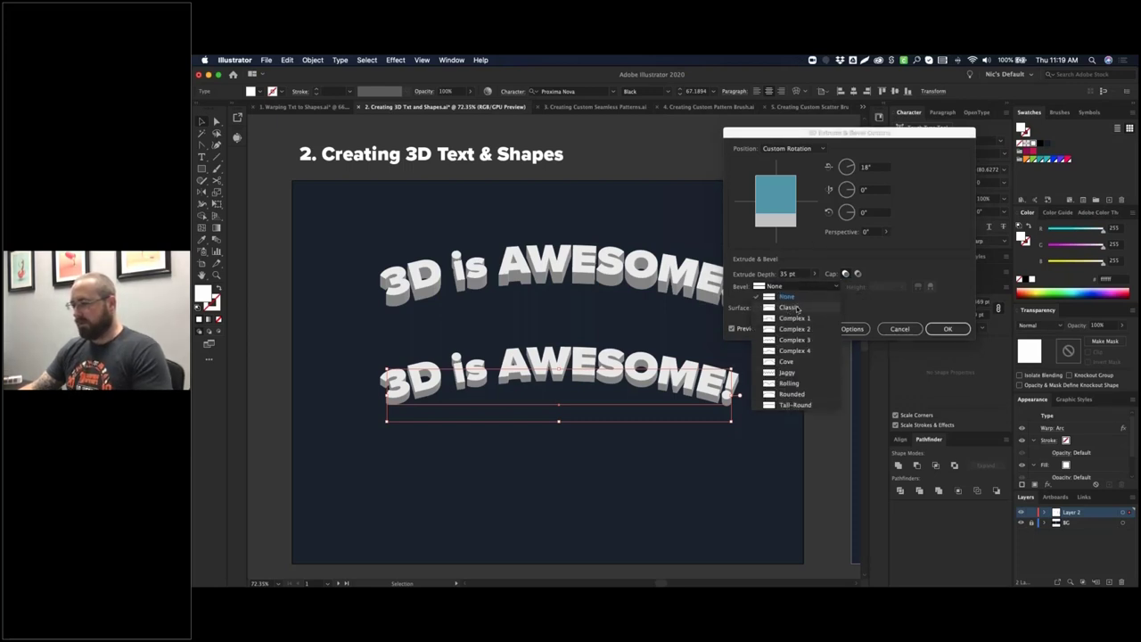
left_click(790, 307)
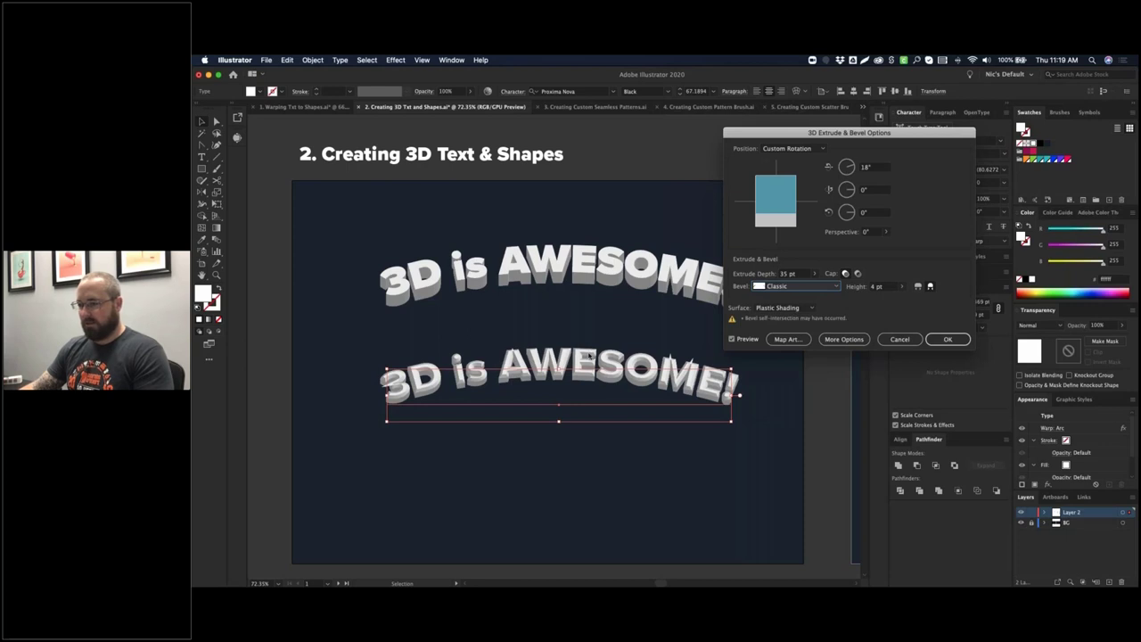
left_click(901, 286)
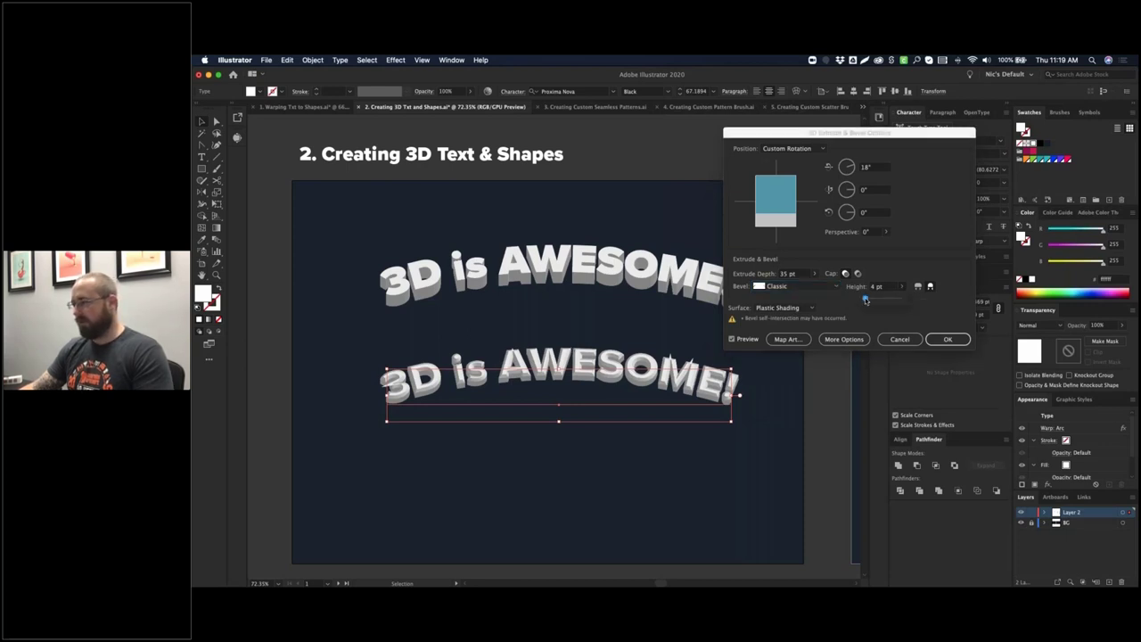
left_click_drag(867, 300, 868, 300)
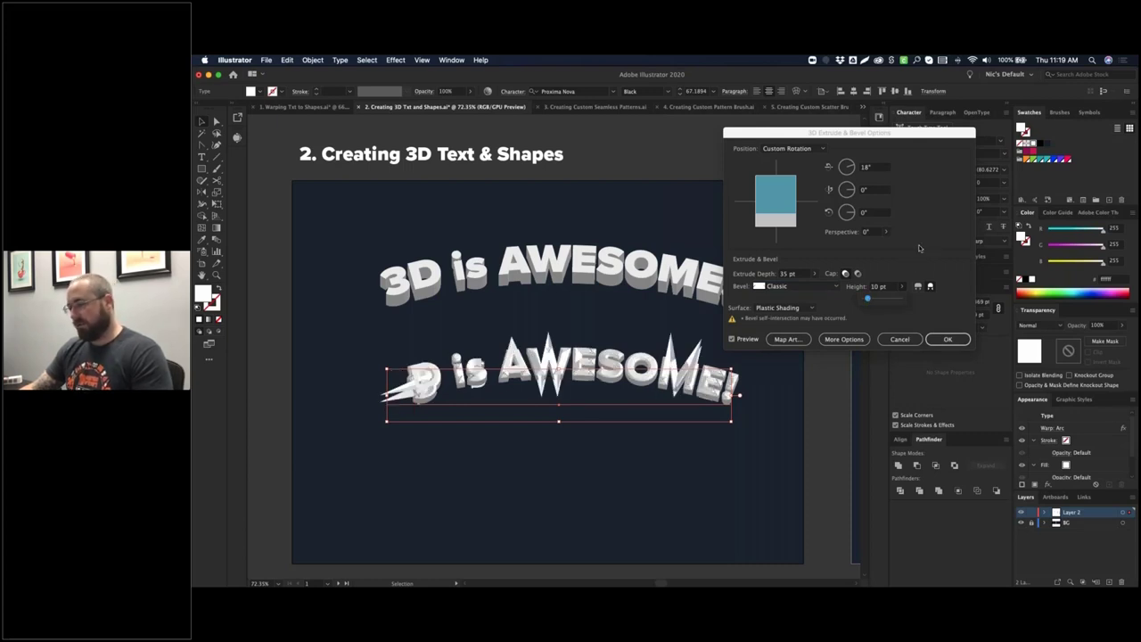
- Try a Cove bevel on the extruded text with its height raised to 21 pt
left_click(835, 286)
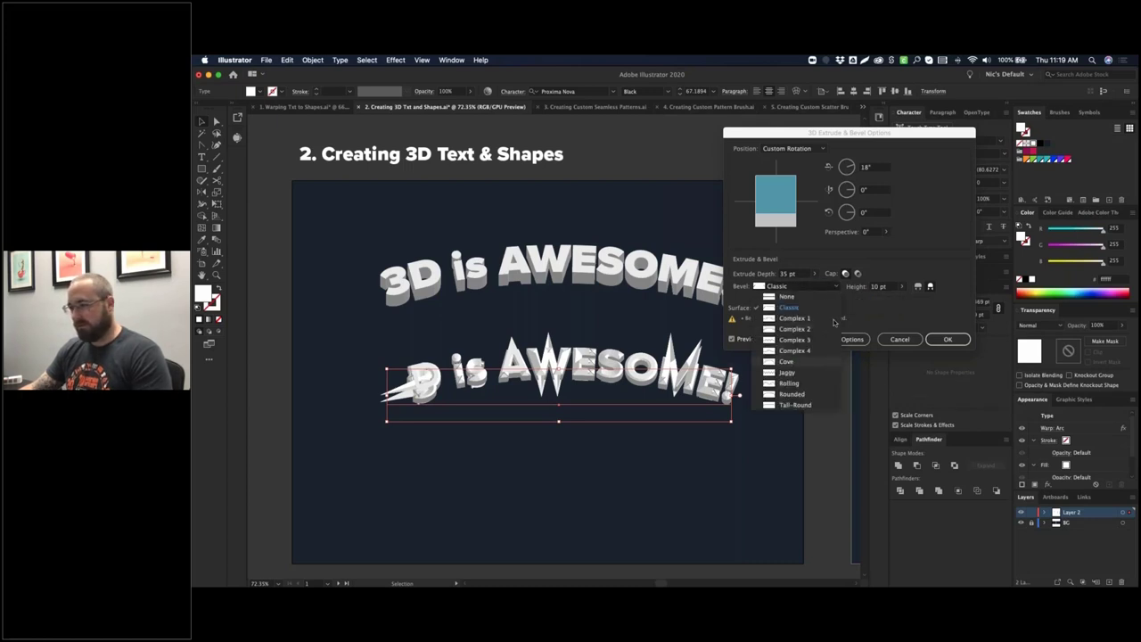
left_click(787, 361)
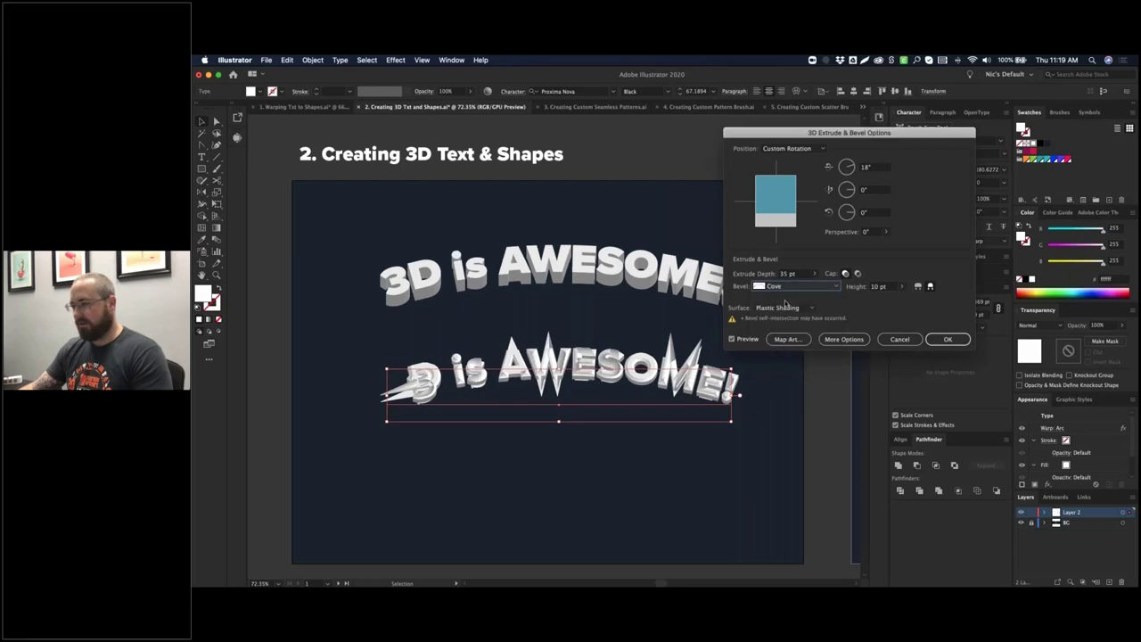
left_click_drag(902, 287, 871, 300)
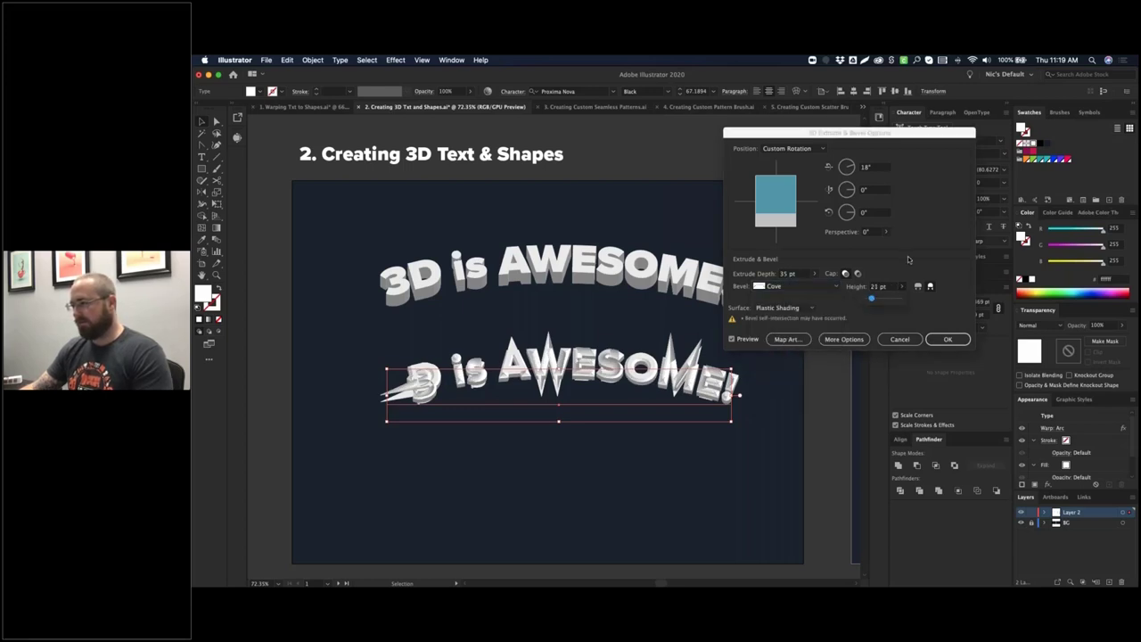
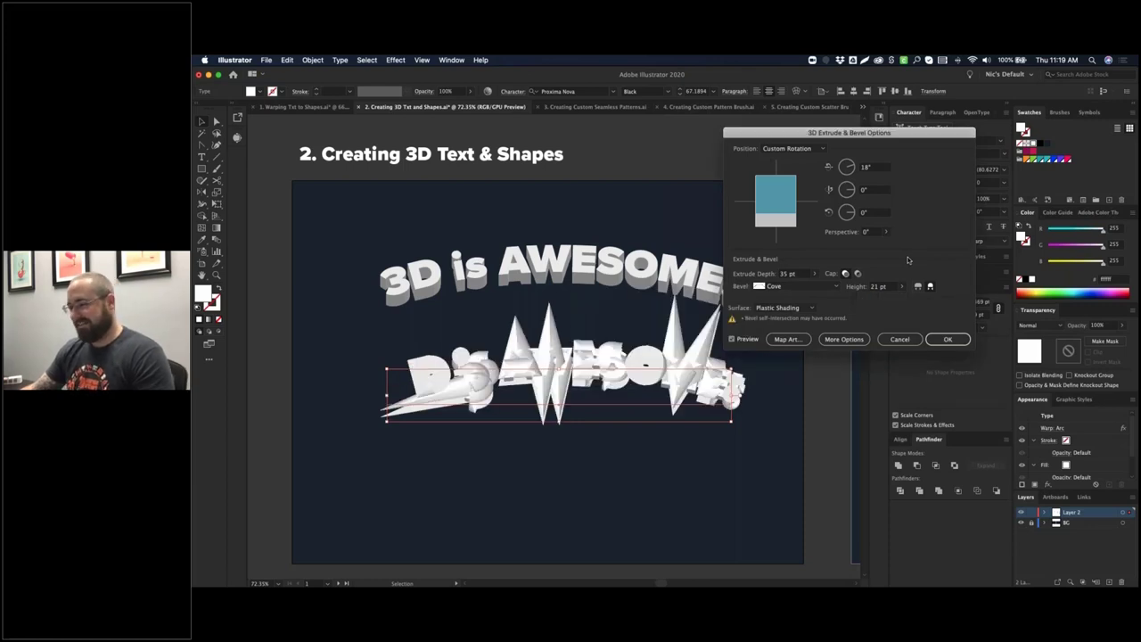
- Remove the bevel from the extruded text by setting it to None
left_click(834, 286)
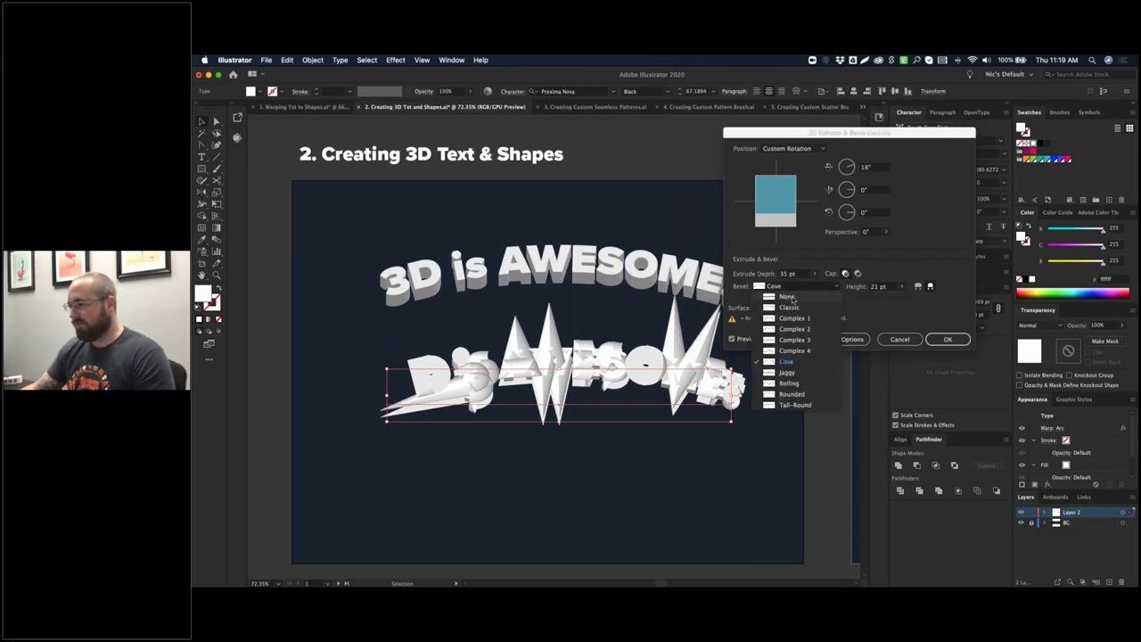
key("n")
key("Return")
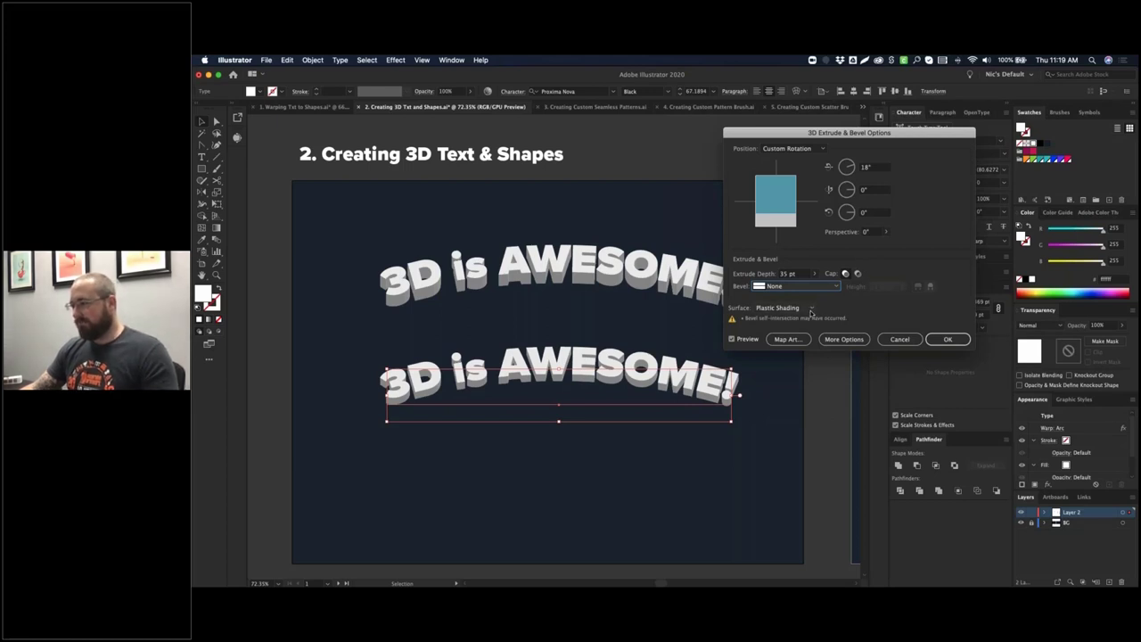
- Try the Wireframe, No Shading and Diffuse Shading surfaces on the extruded text and restore Plastic Shading
left_click(810, 308)
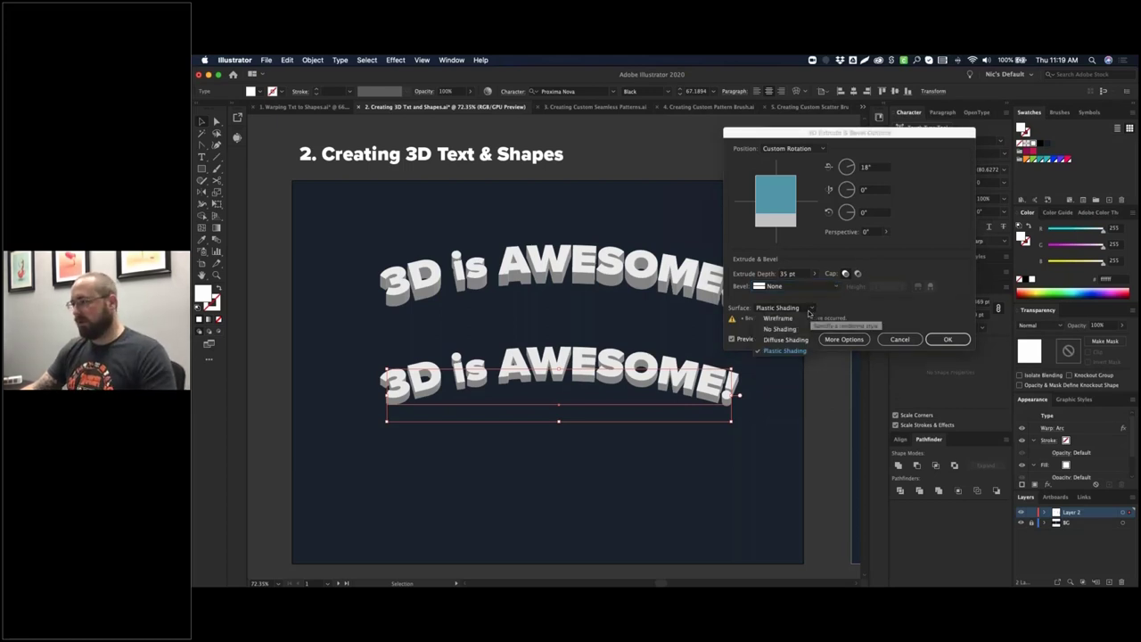
left_click(780, 318)
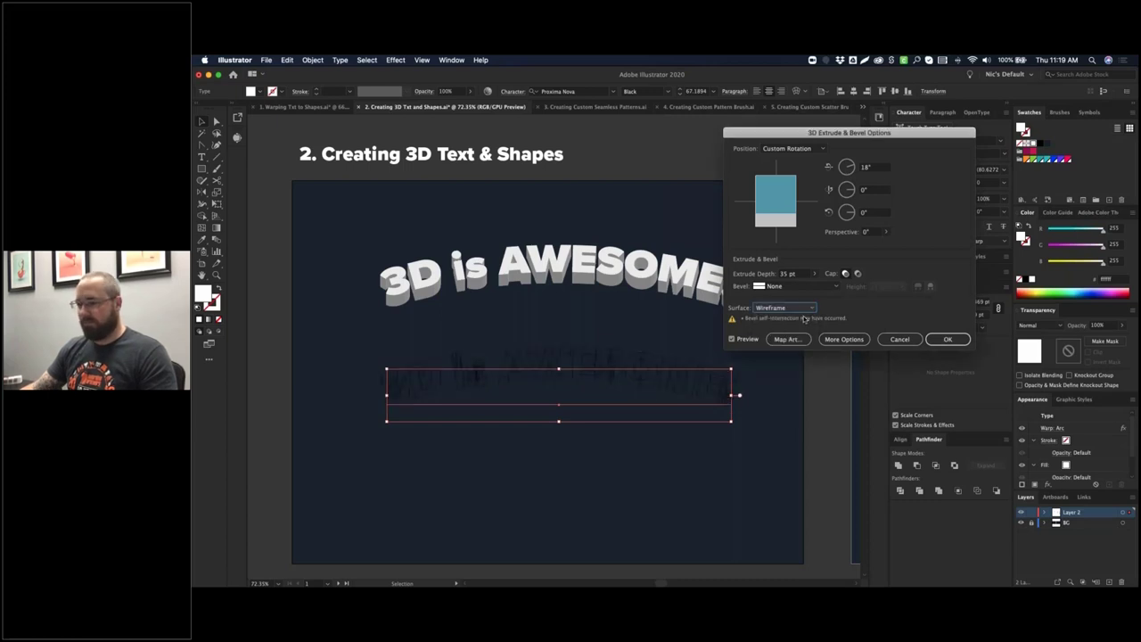
left_click(816, 308)
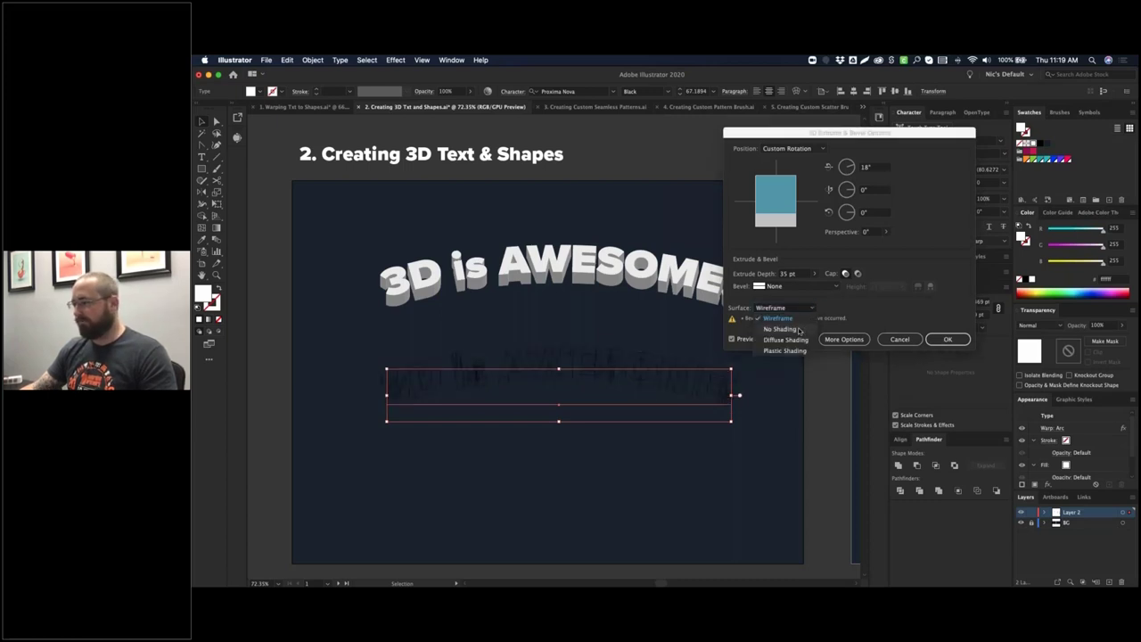
left_click(780, 329)
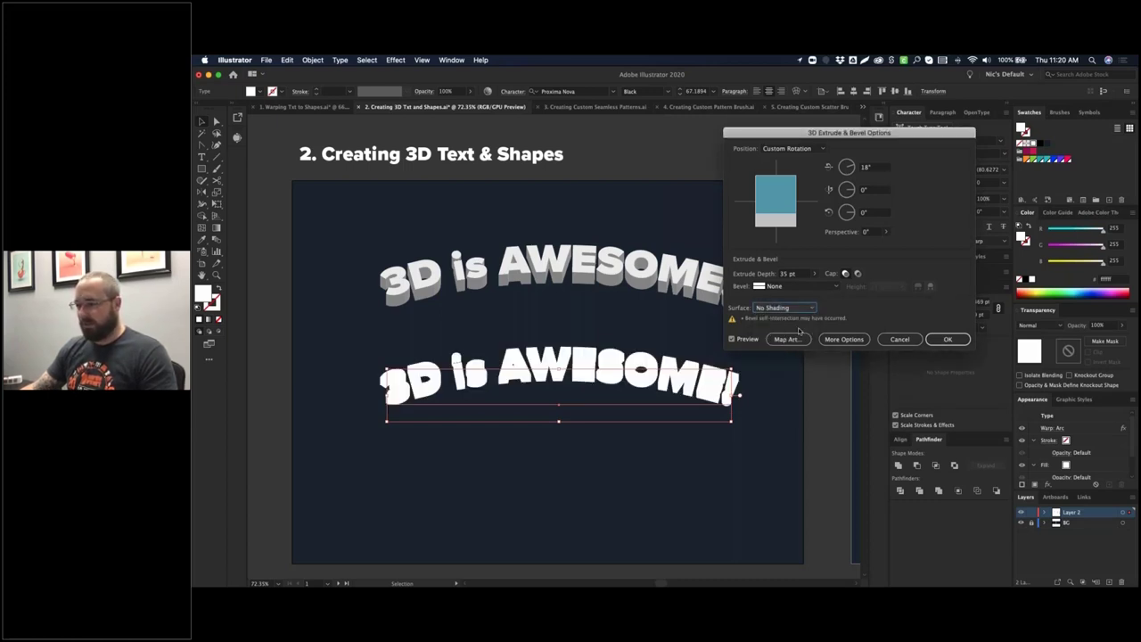
left_click(808, 308)
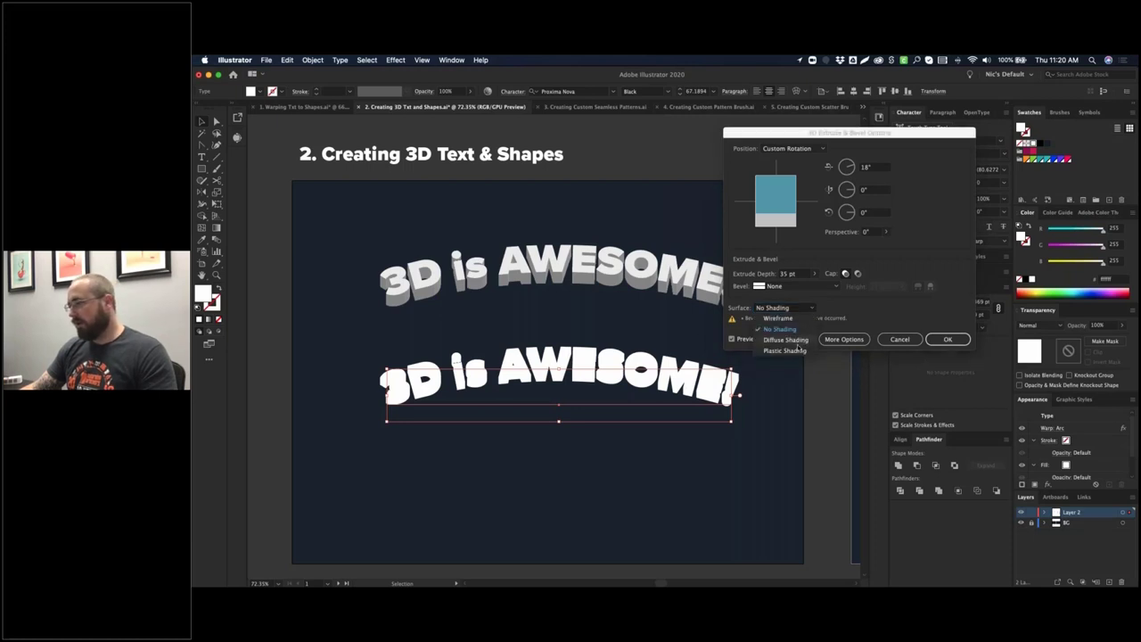
left_click(786, 340)
left_click(808, 308)
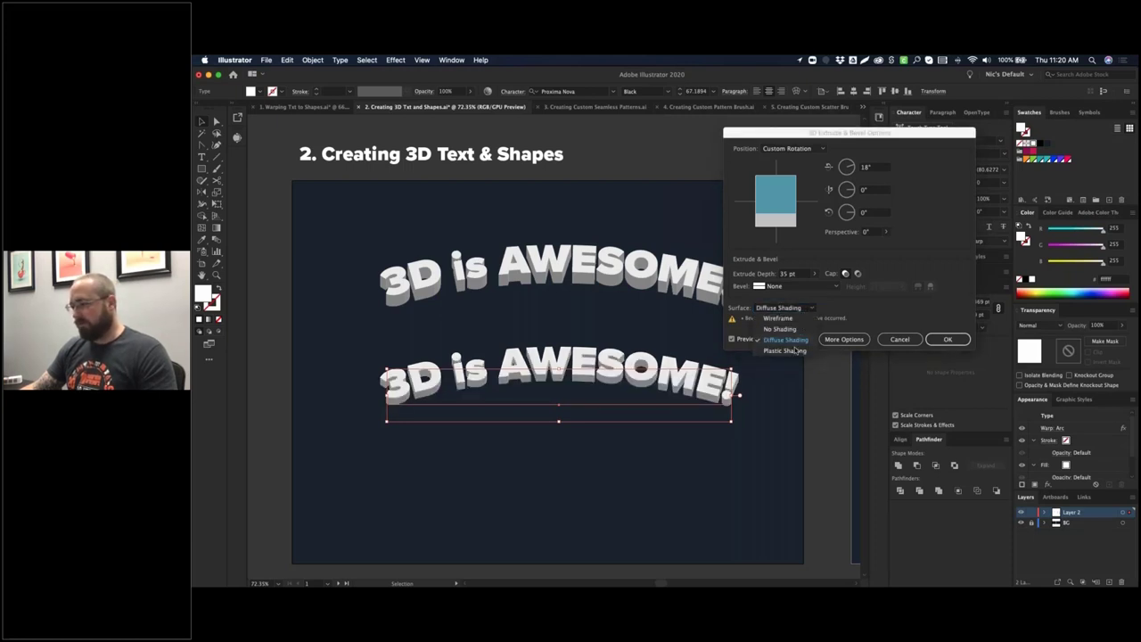
left_click(785, 350)
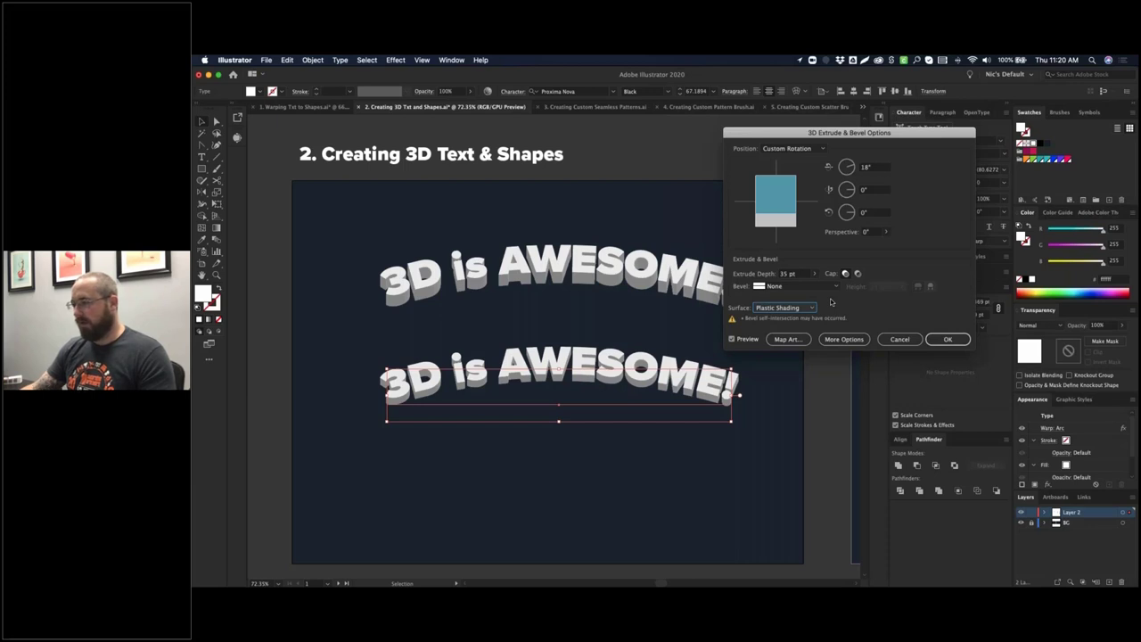
- Move the light to the lower right edge of the lighting sphere, set Ambient Light to 64%, and apply the 3D effect
left_click(844, 339)
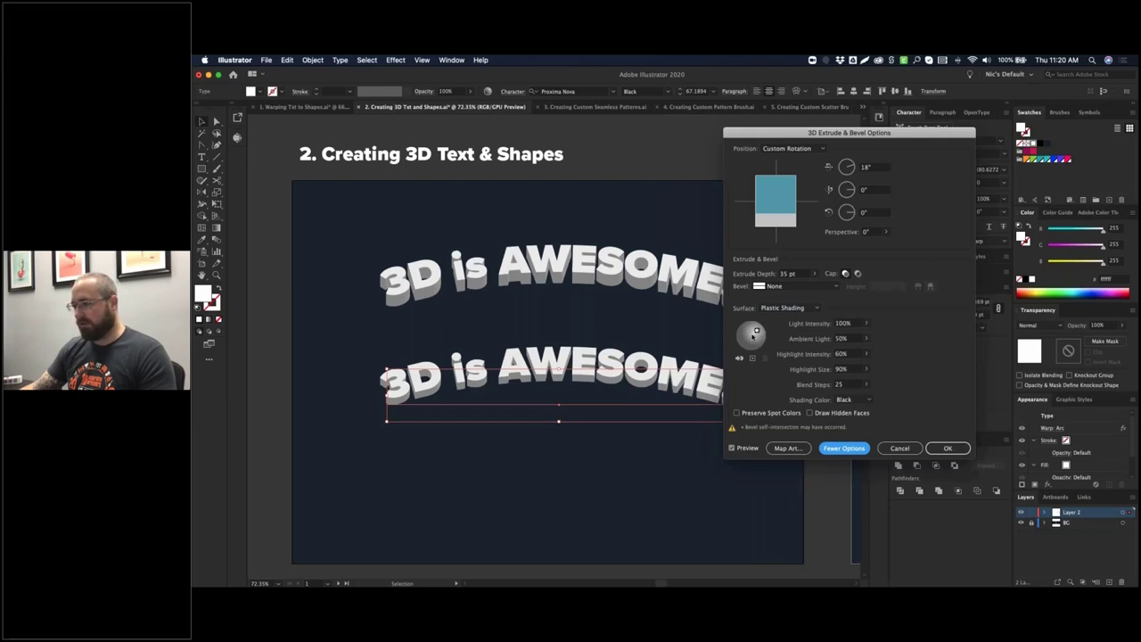
mouse_move(754, 334)
left_mouse_down()
mouse_move(741, 338)
mouse_move(763, 340)
left_mouse_up()
left_click(868, 325)
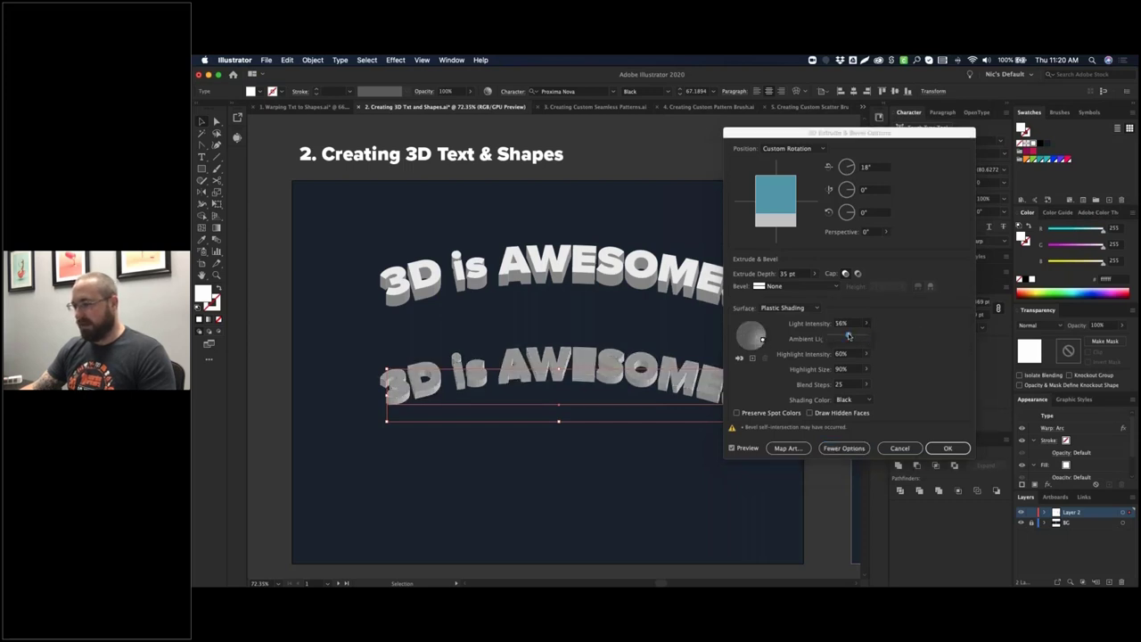
left_click(862, 340)
left_click(865, 353)
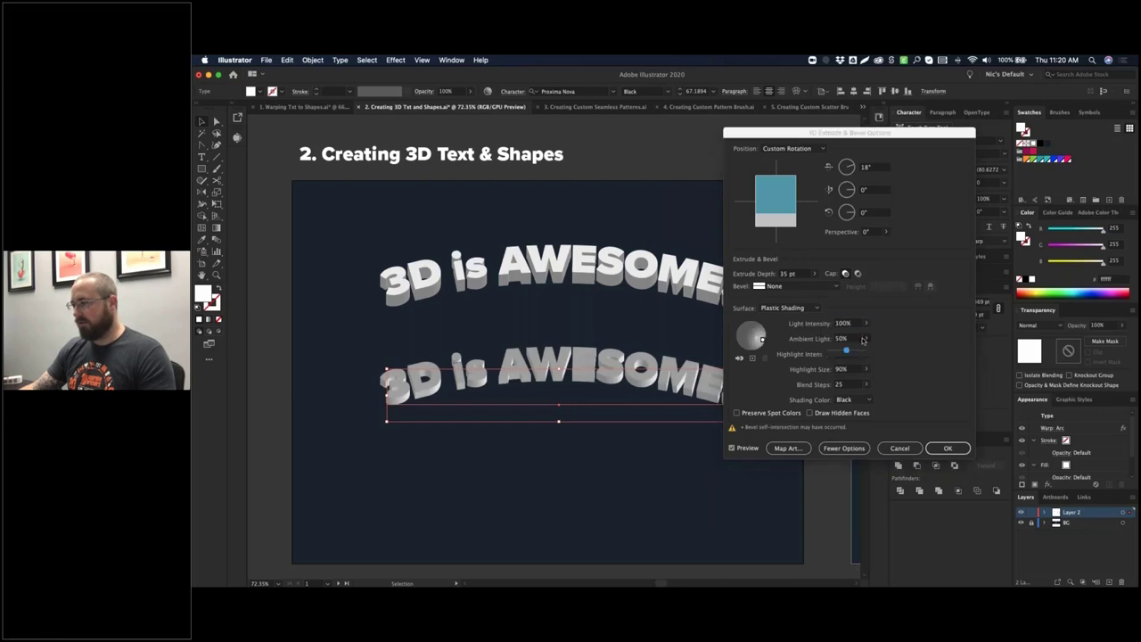
left_click_drag(857, 352, 851, 351)
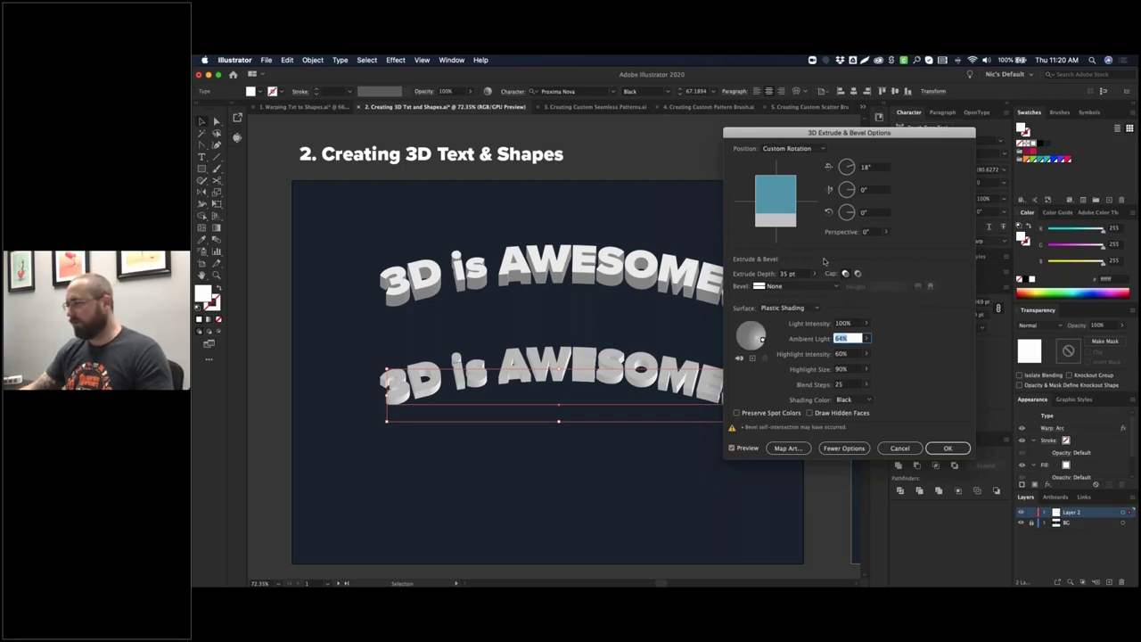
left_click(948, 448)
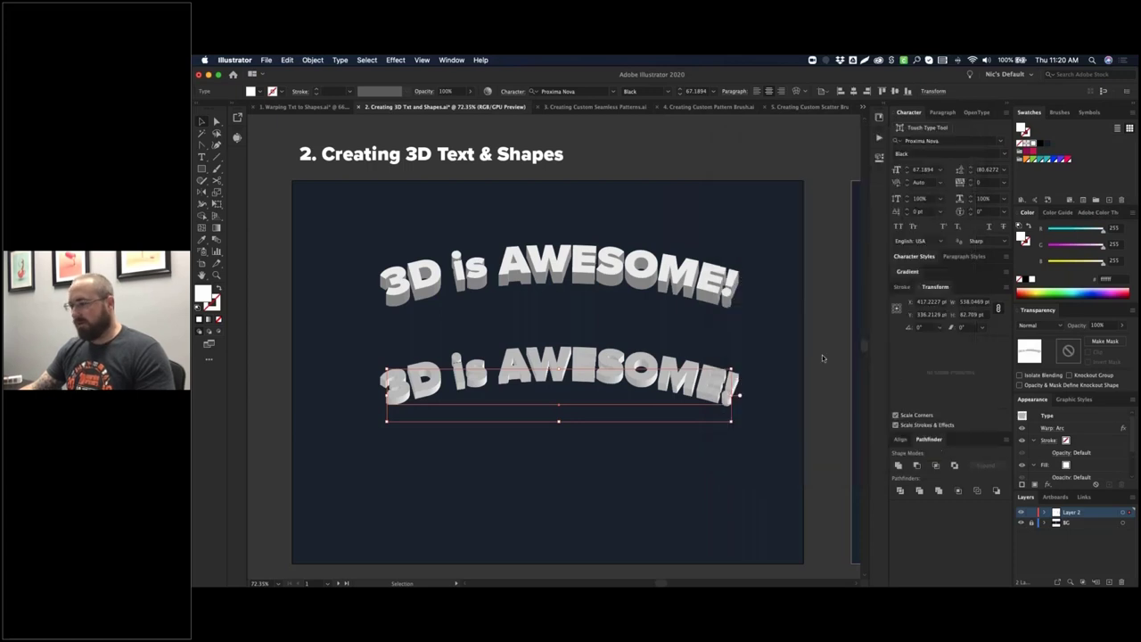
- Replace "3D" in the lower arched text with a person's first name and deselect the text
key("ctrl+f")
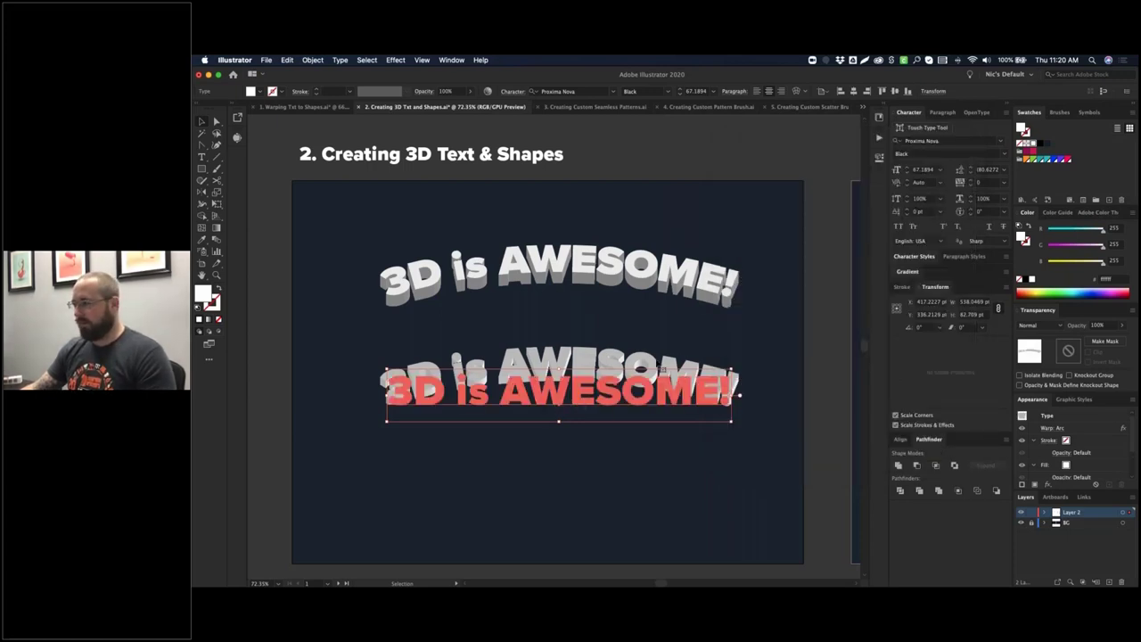
key("ctrl+z")
key("ctrl+f")
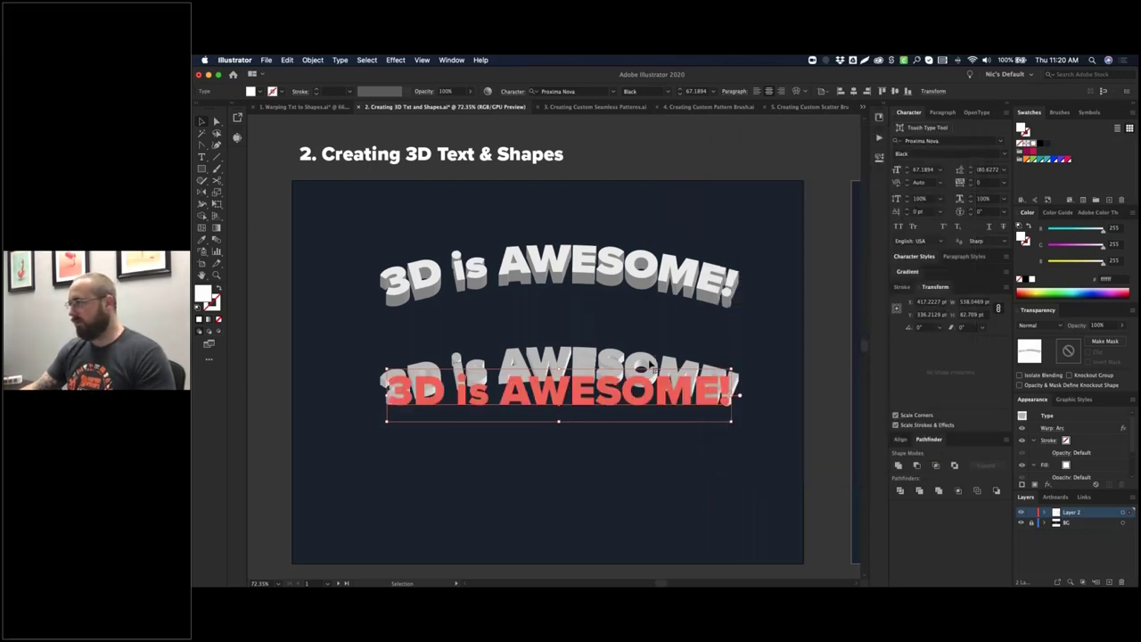
double_click(627, 390)
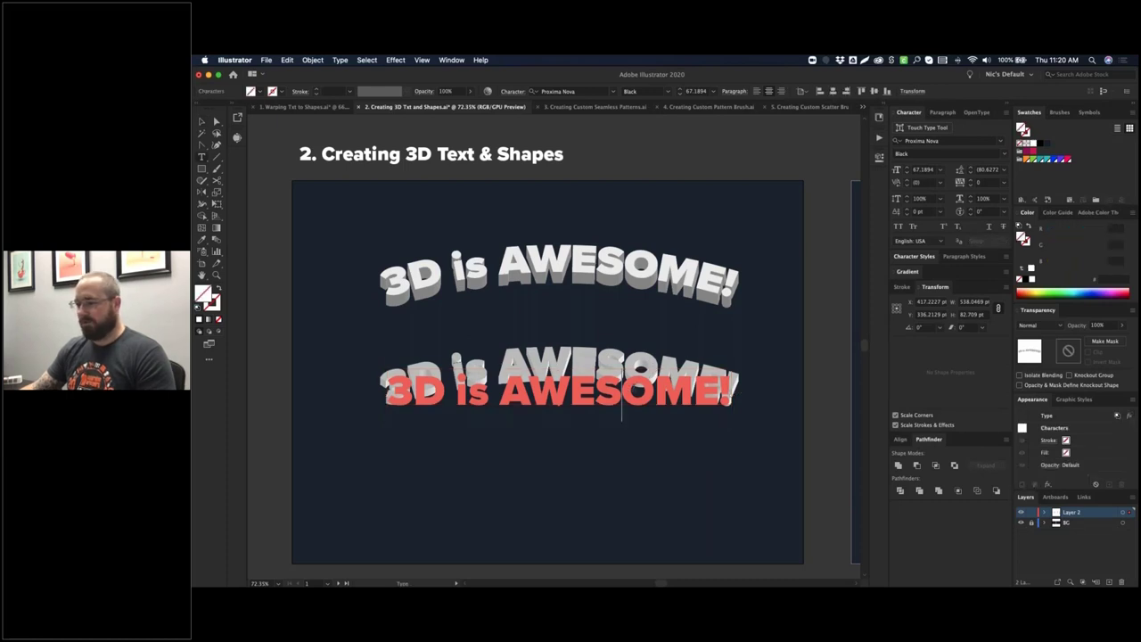
double_click(635, 390)
left_click_drag(489, 392, 386, 393)
double_click(421, 392)
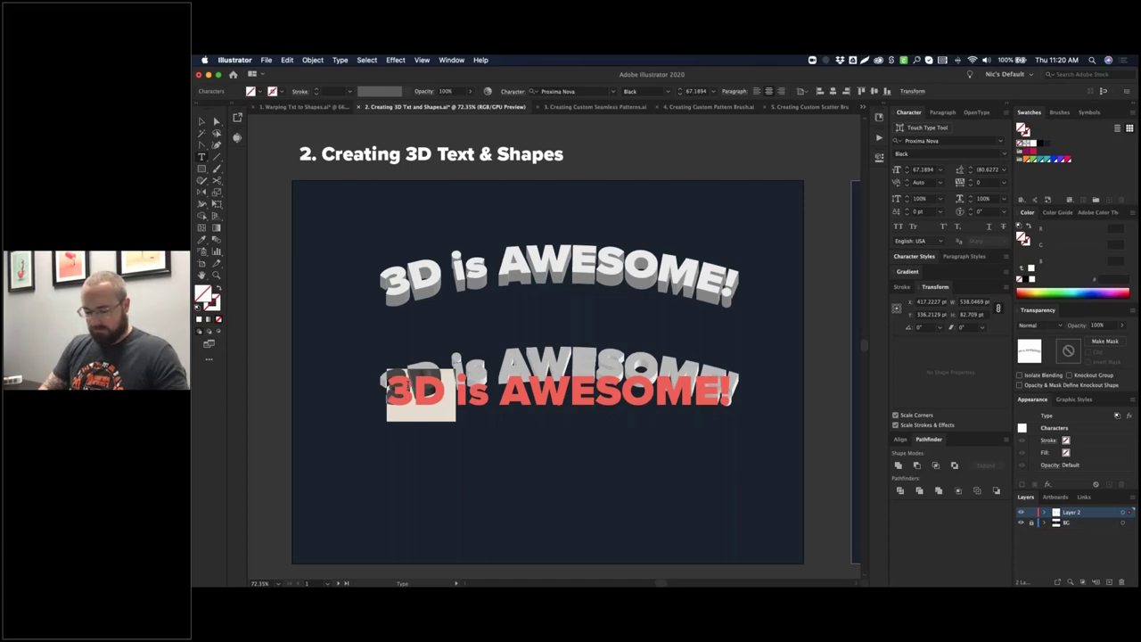
type("Andrew")
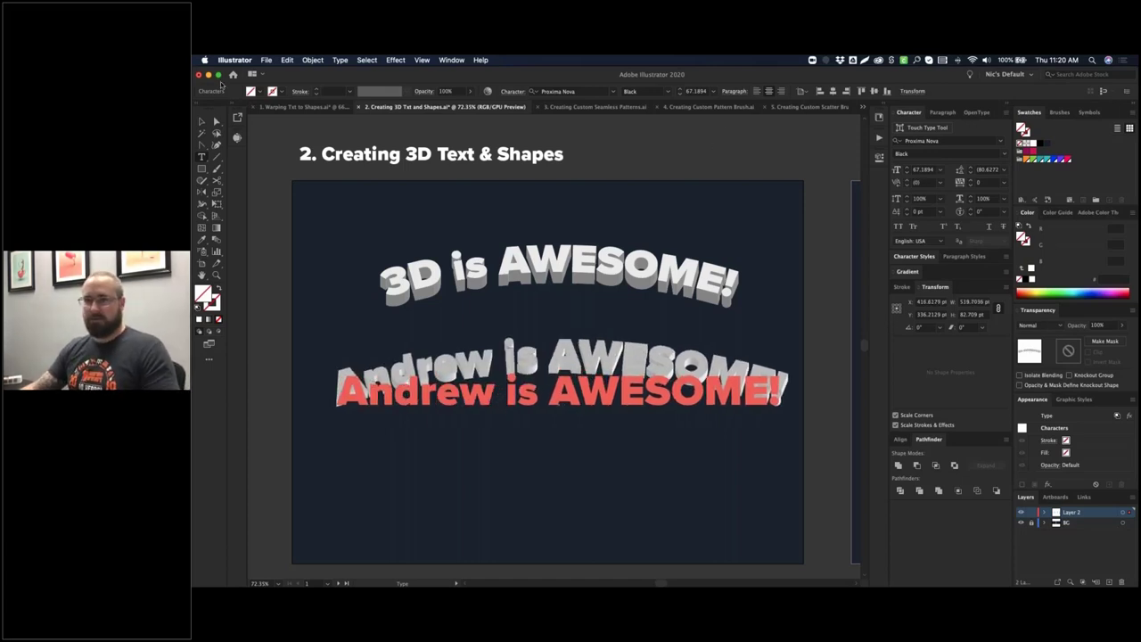
left_click(202, 120)
left_click(758, 178)
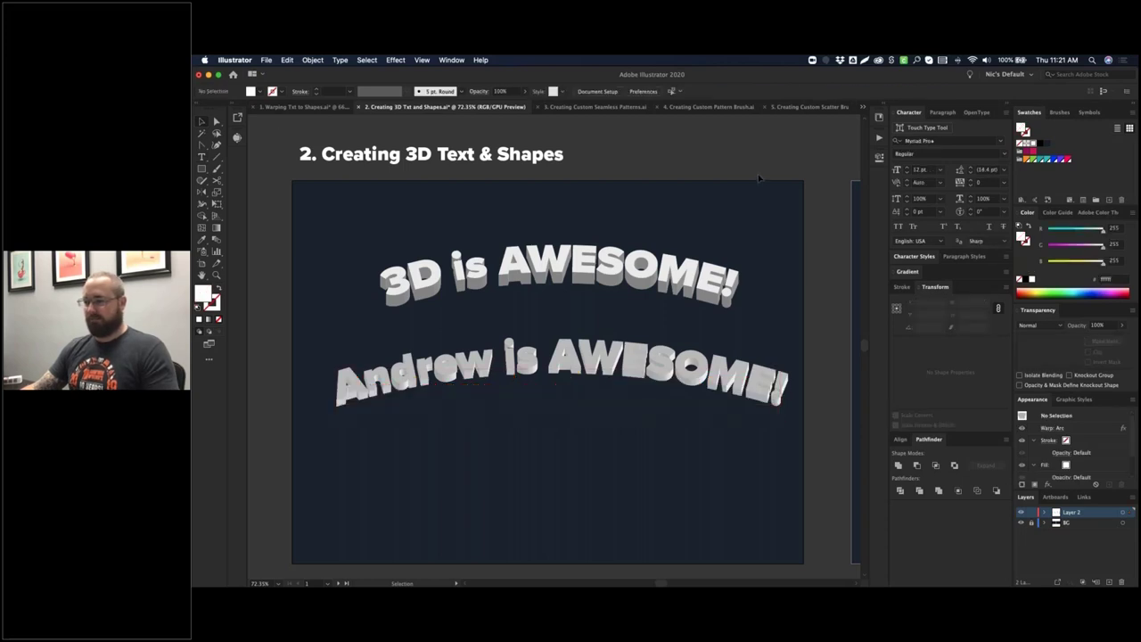
- Try orange, green and blue fill swatches on the lower 3D text and restore its white fill
left_click(696, 391)
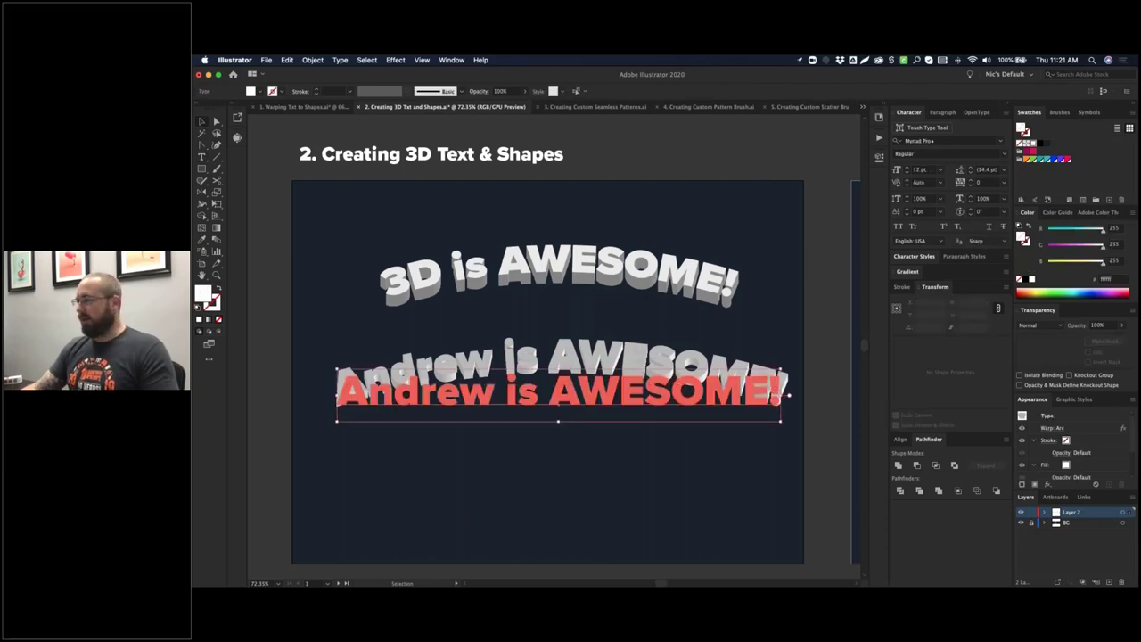
left_click(1034, 160)
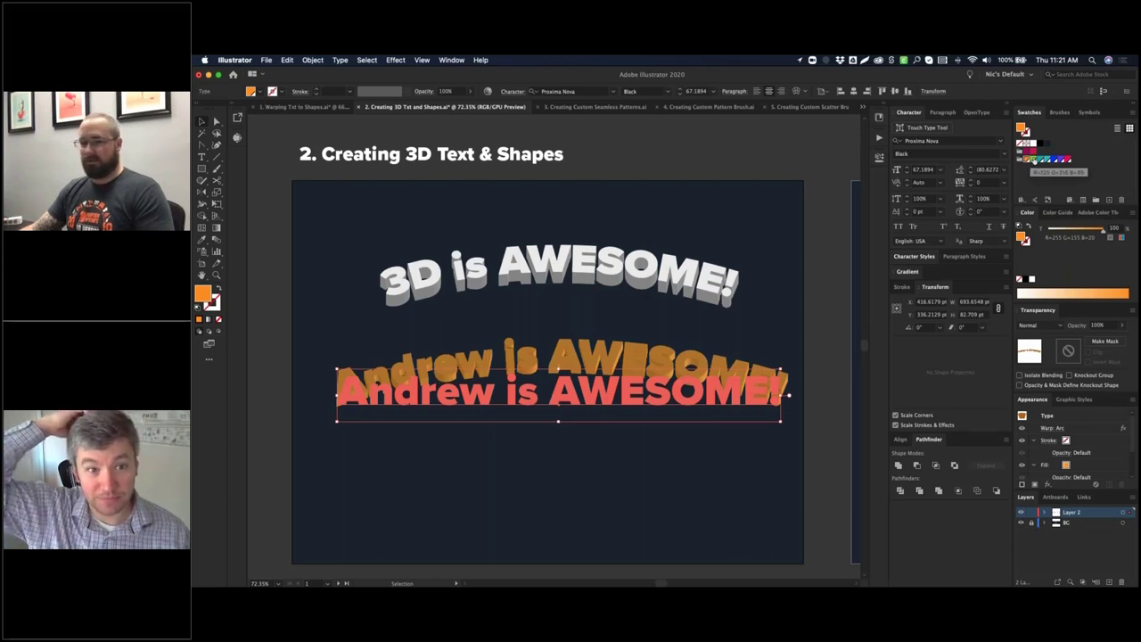
left_click(1030, 160)
left_click(1036, 160)
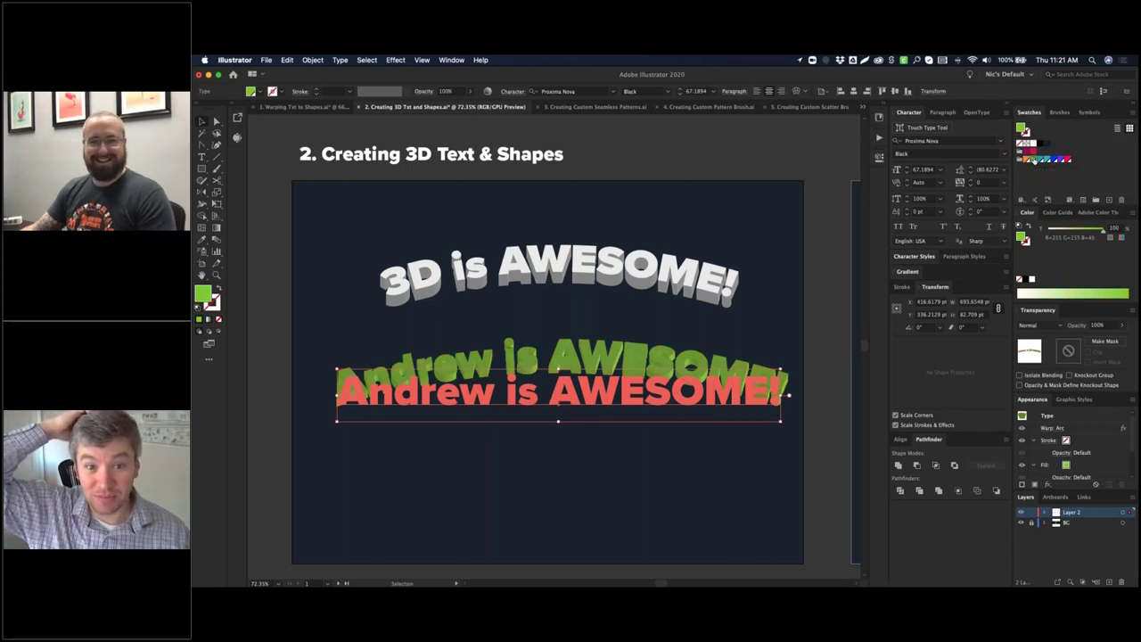
left_click(1056, 160)
left_click(1061, 160)
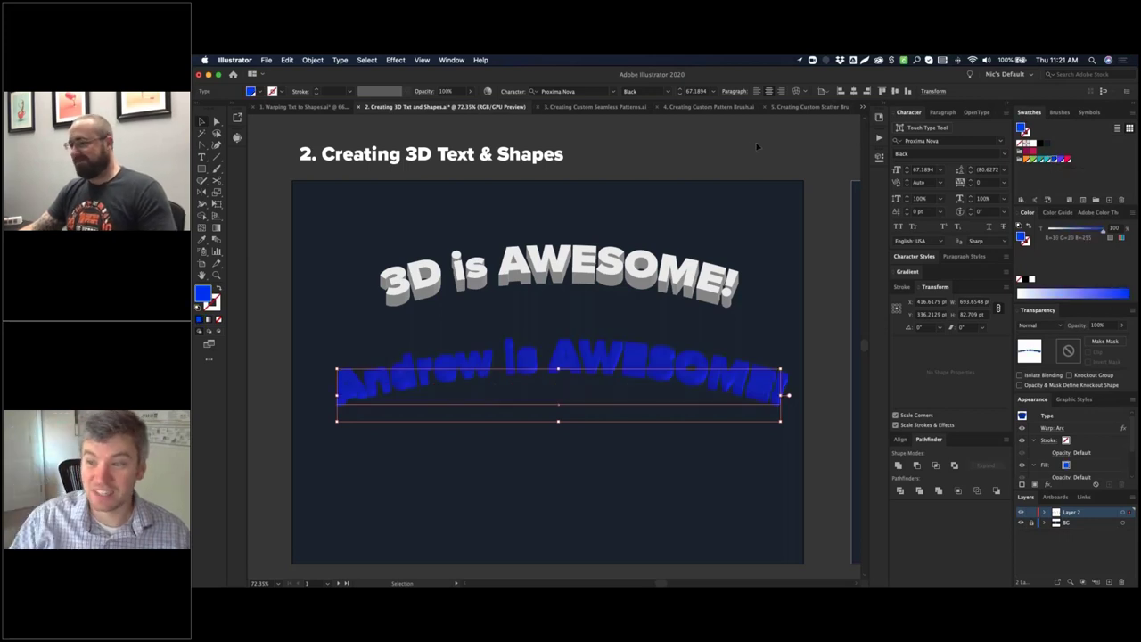
left_click(1031, 142)
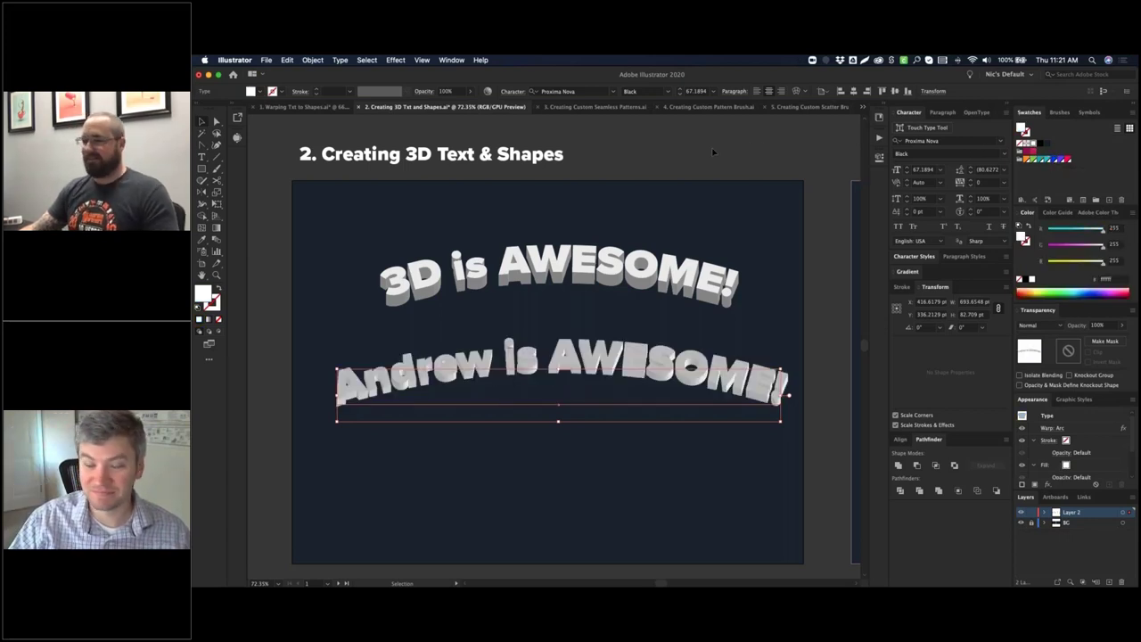
left_click(713, 151)
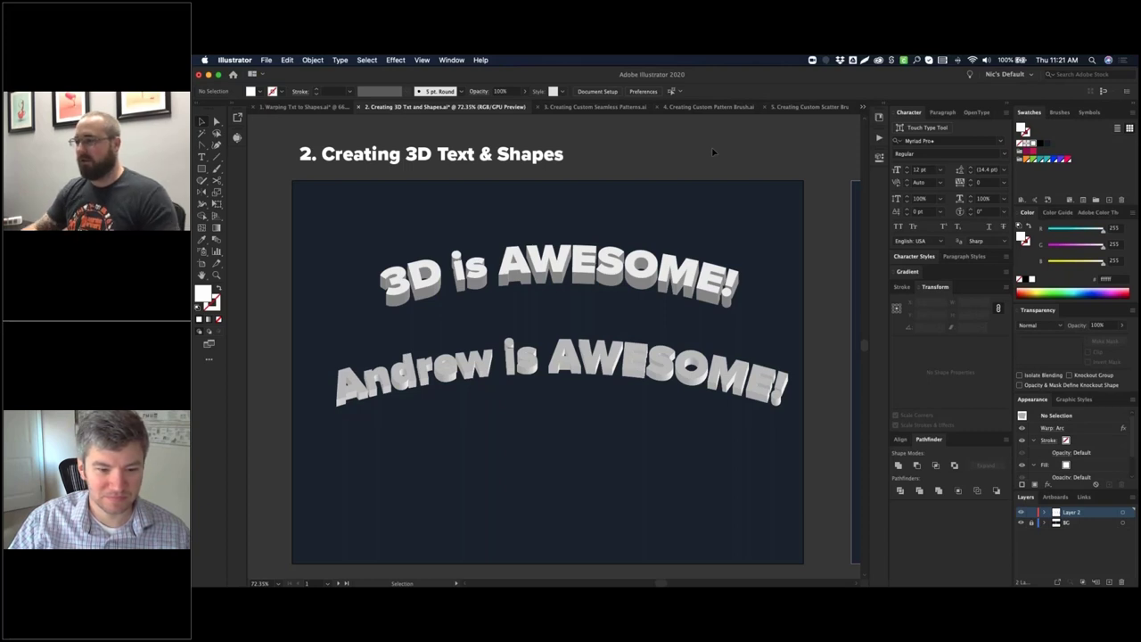
- Expand the appearance of the upper "3D is AWESOME!" text
left_click(610, 258)
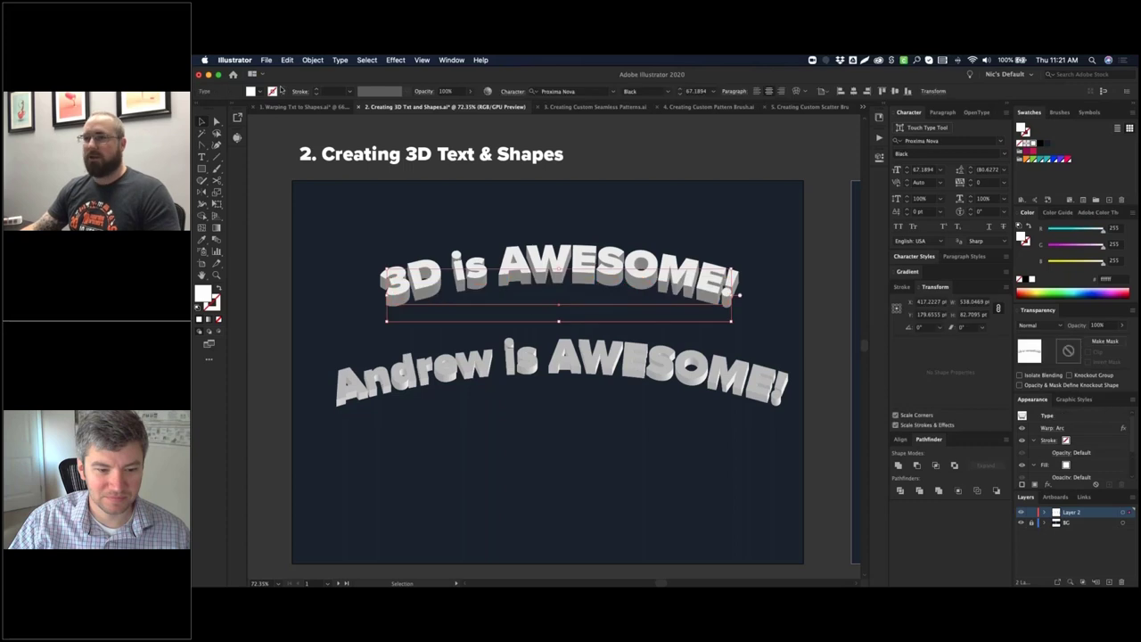
left_click(311, 60)
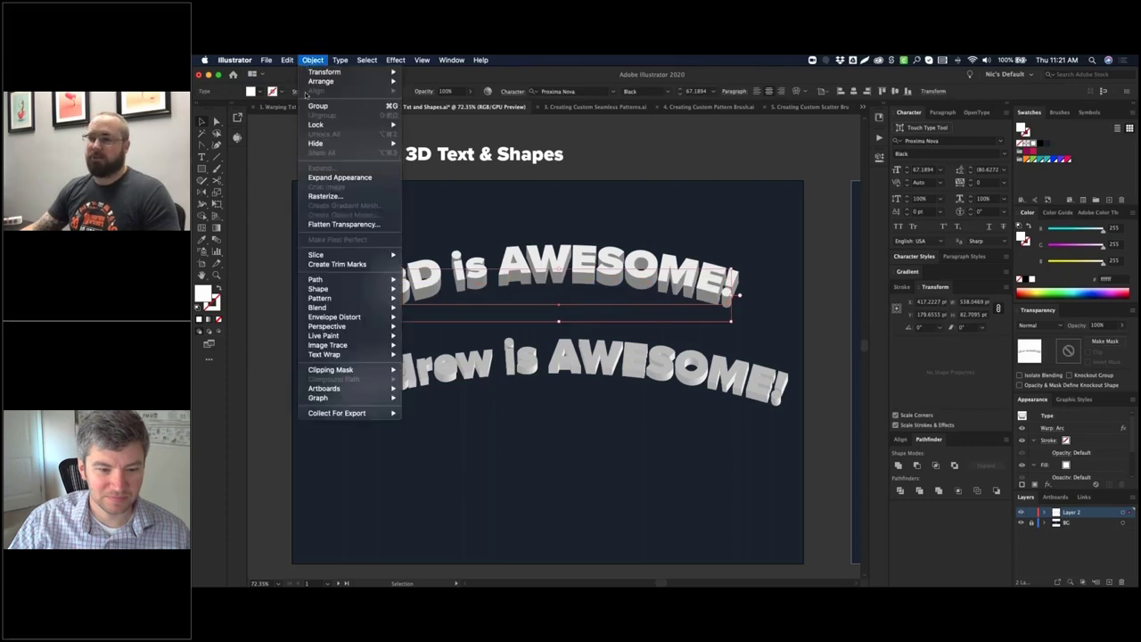
left_click(340, 177)
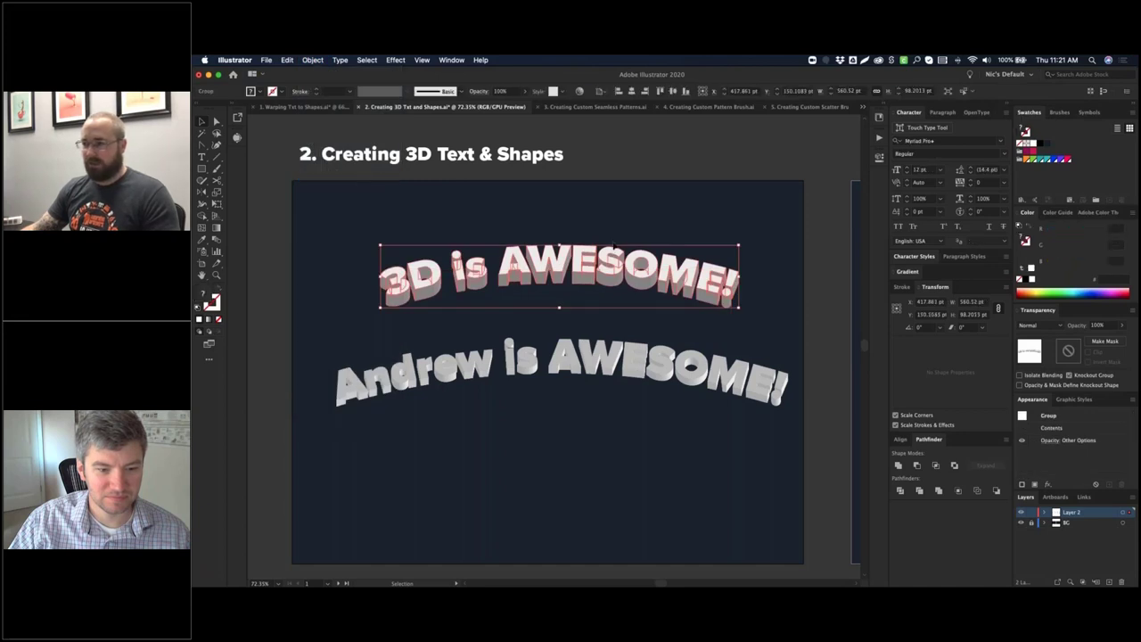
- Examine the expanded text's paths up close in Outline view, especially the 3 and D, and return to Preview
key("z")
left_click_drag(352, 241, 783, 318)
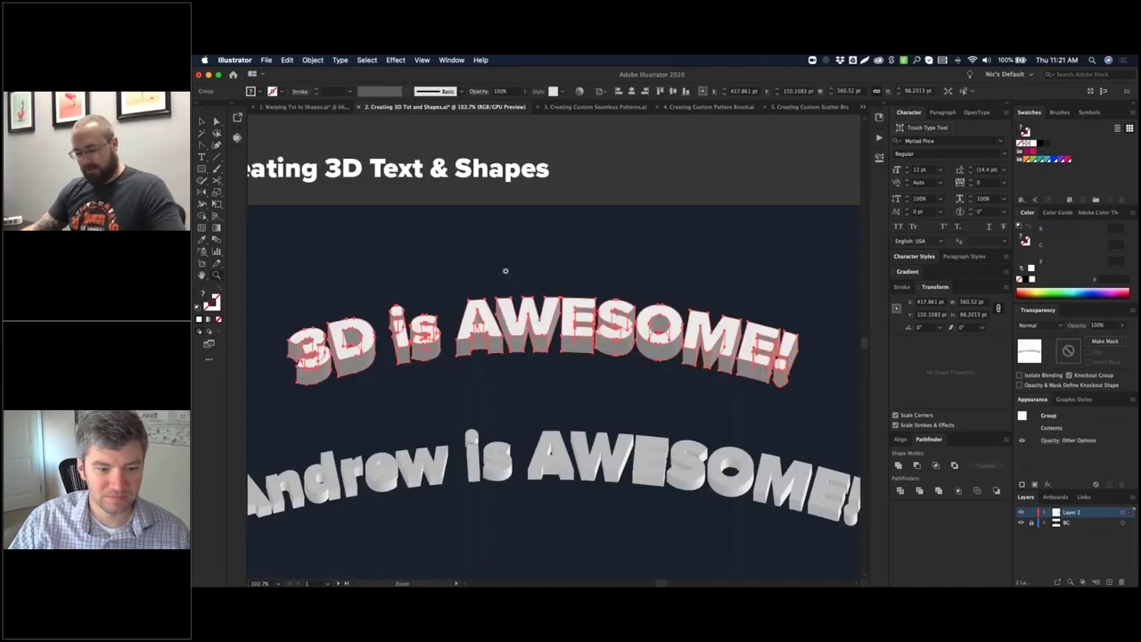
key("v")
key("super+y")
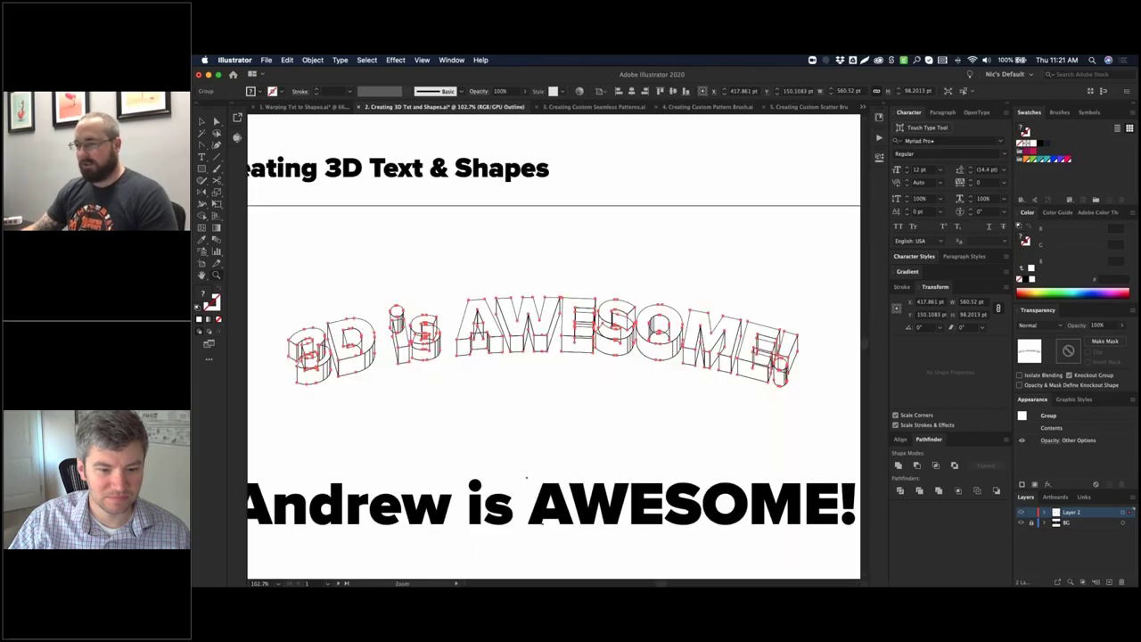
left_click(537, 251)
key("z")
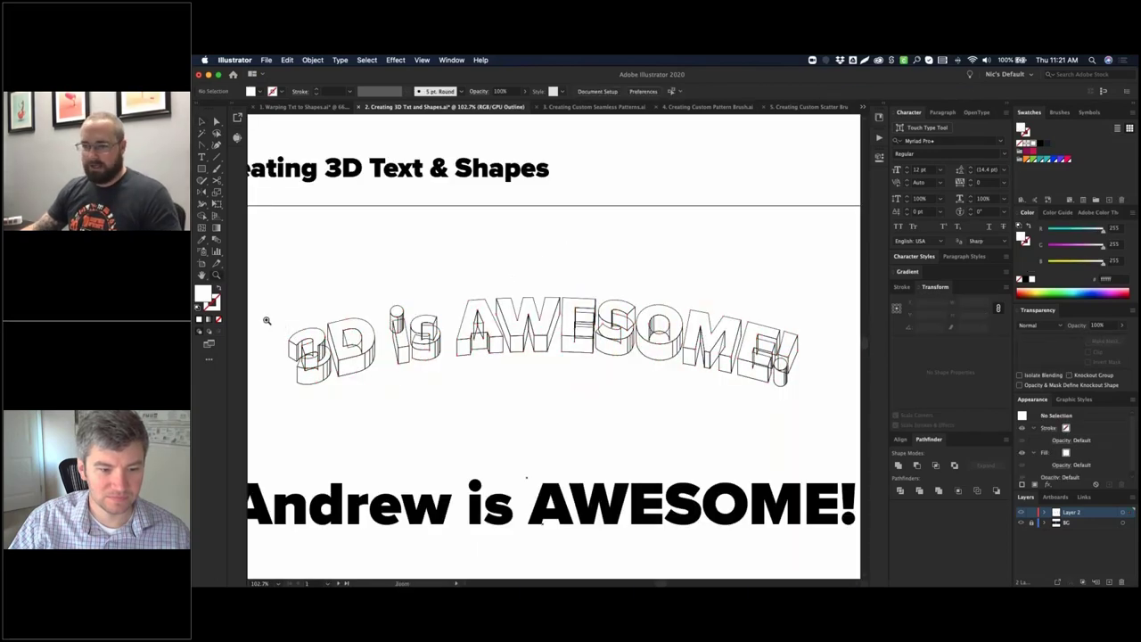
left_click_drag(265, 319, 408, 377)
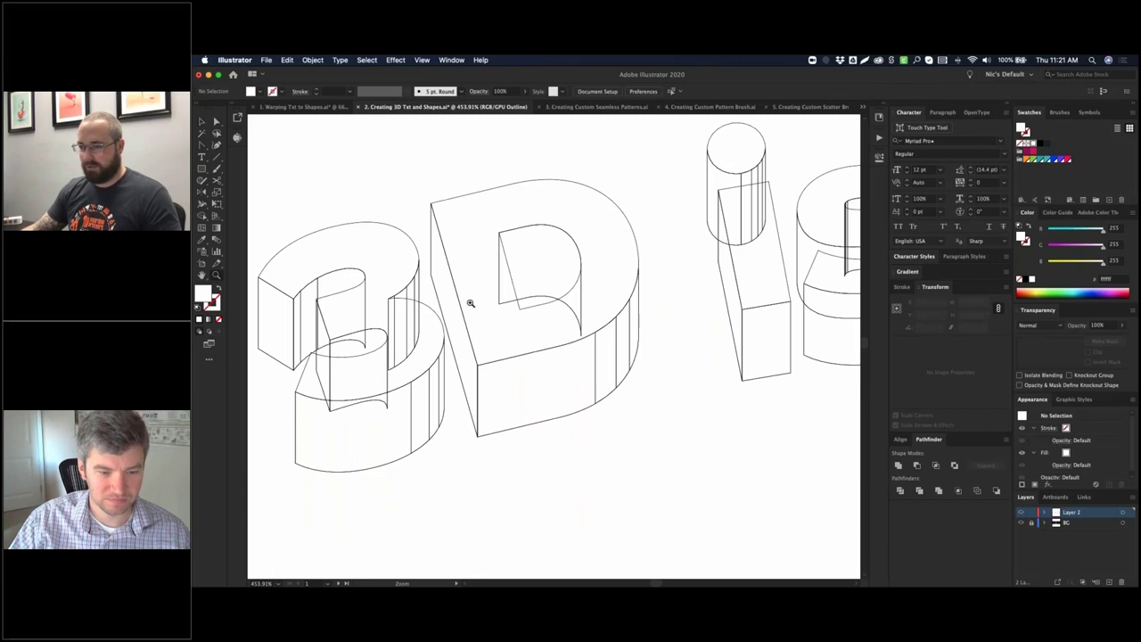
key("super+y")
- Select the individual side faces along the lower curve of the upper text's 3 together
key("a")
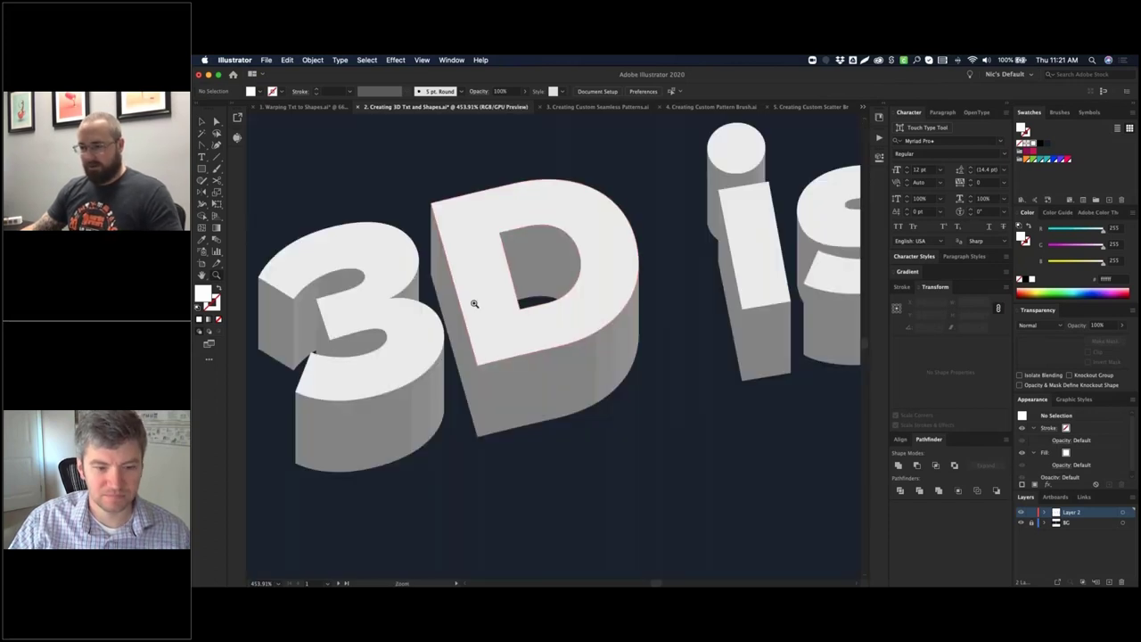
left_click(385, 255)
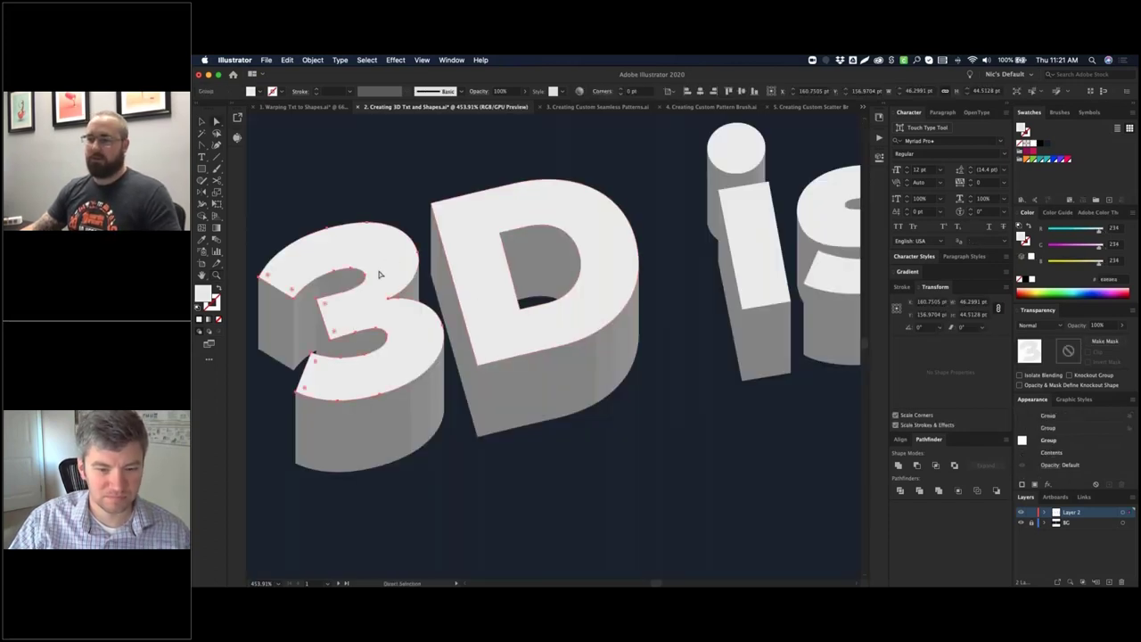
left_click(371, 431)
left_click(434, 409, "shift")
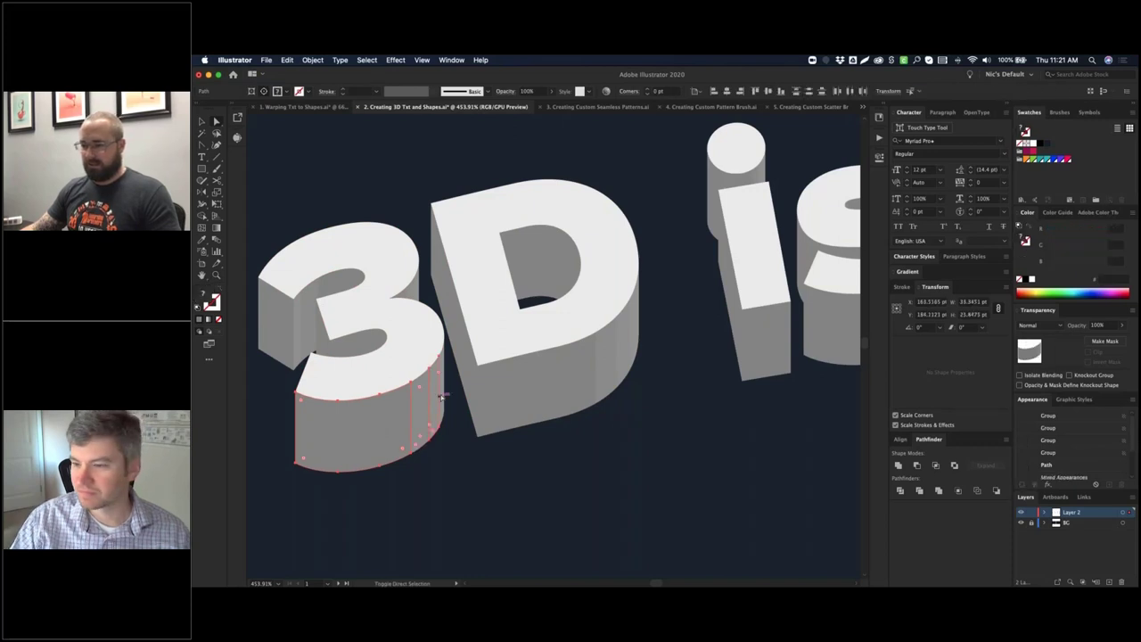
left_click(442, 362, "shift")
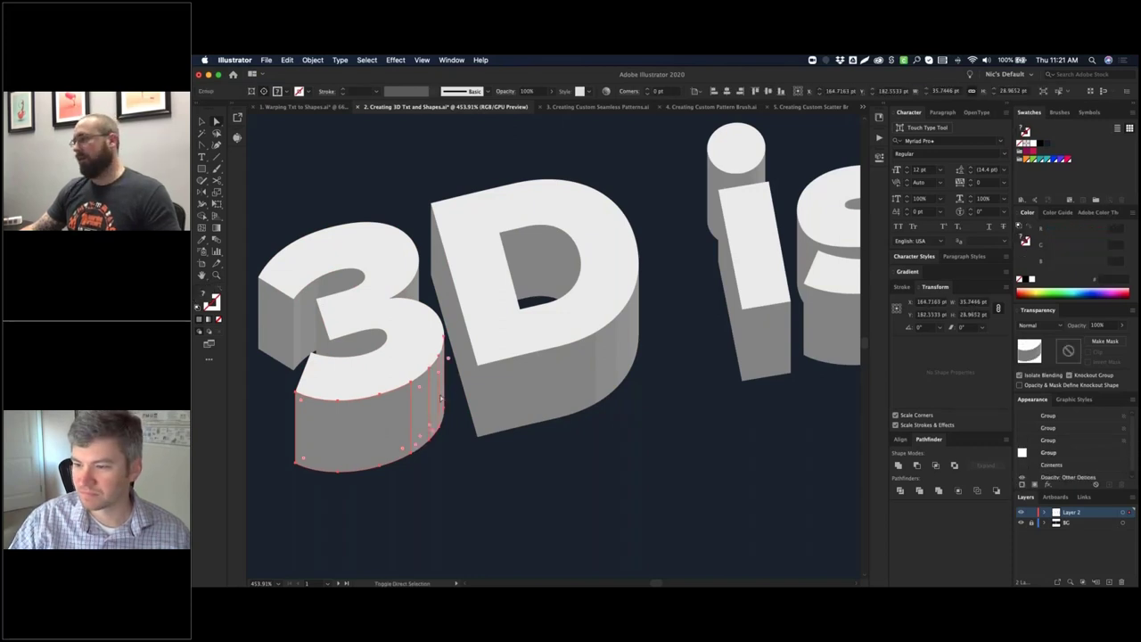
- Fill the selected side faces of the 3 with a linear gradient from the orange swatch to the pink-red swatch
left_click(908, 270)
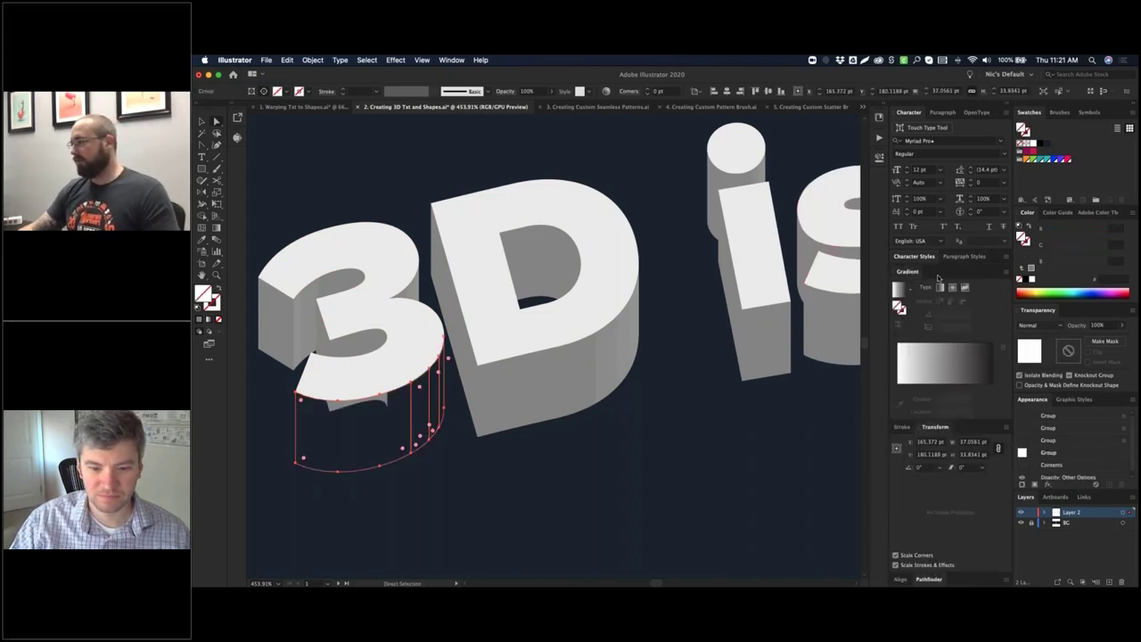
left_click(939, 287)
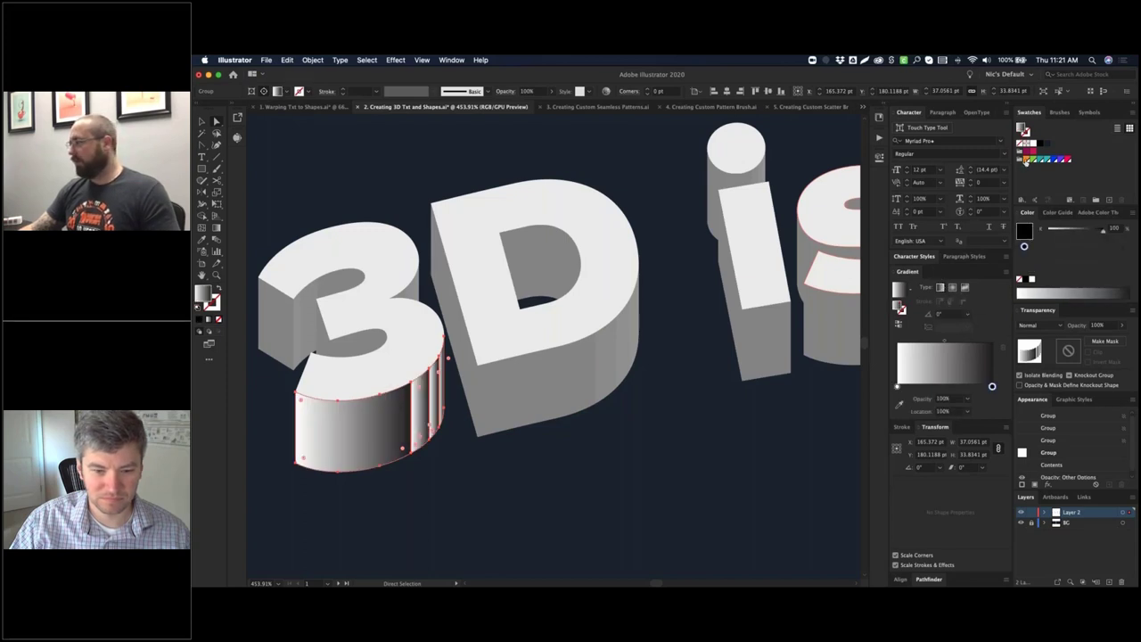
left_click_drag(1027, 160, 897, 387)
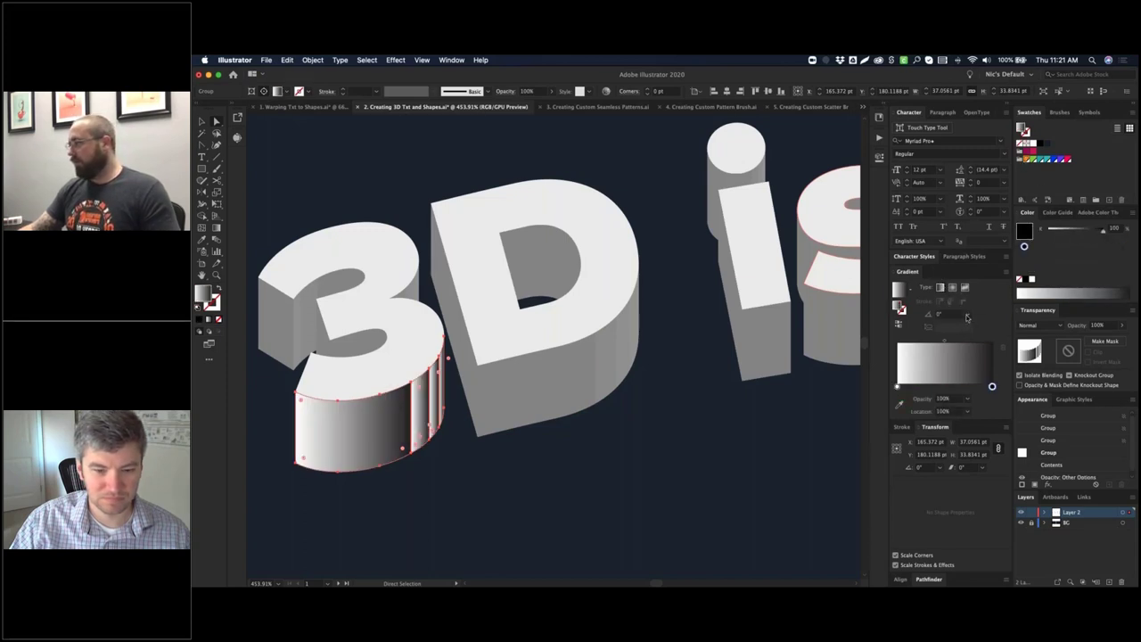
left_click_drag(1068, 161, 992, 387)
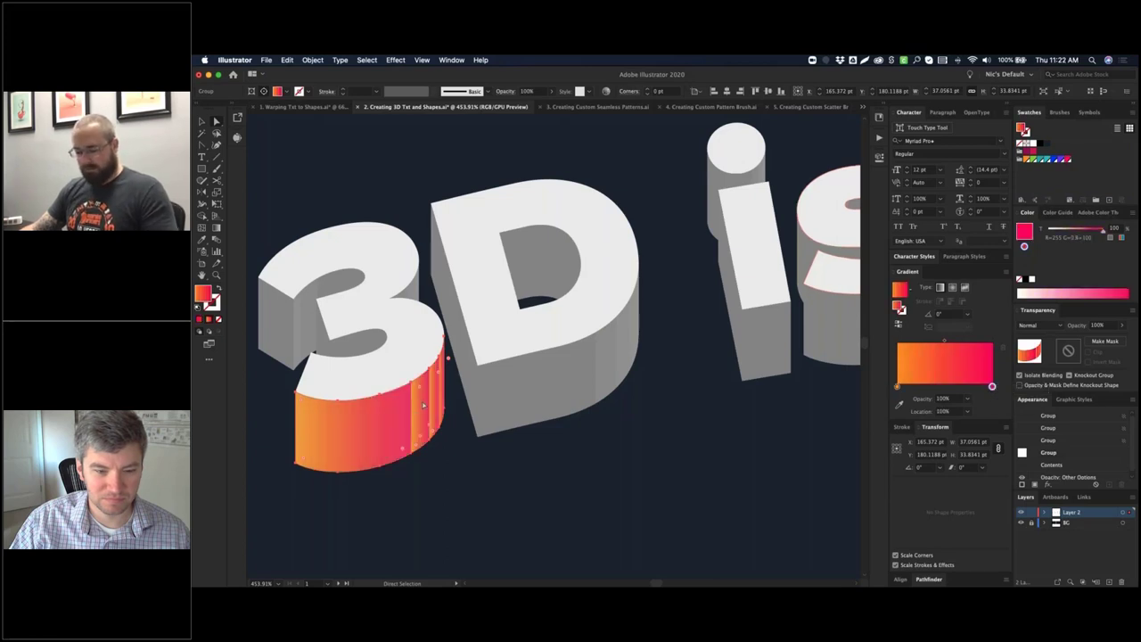
- Try stretching one continuous gradient across all selected side faces of the 3 at about 12°, and deselect them
key("g")
left_click_drag(303, 428, 456, 397)
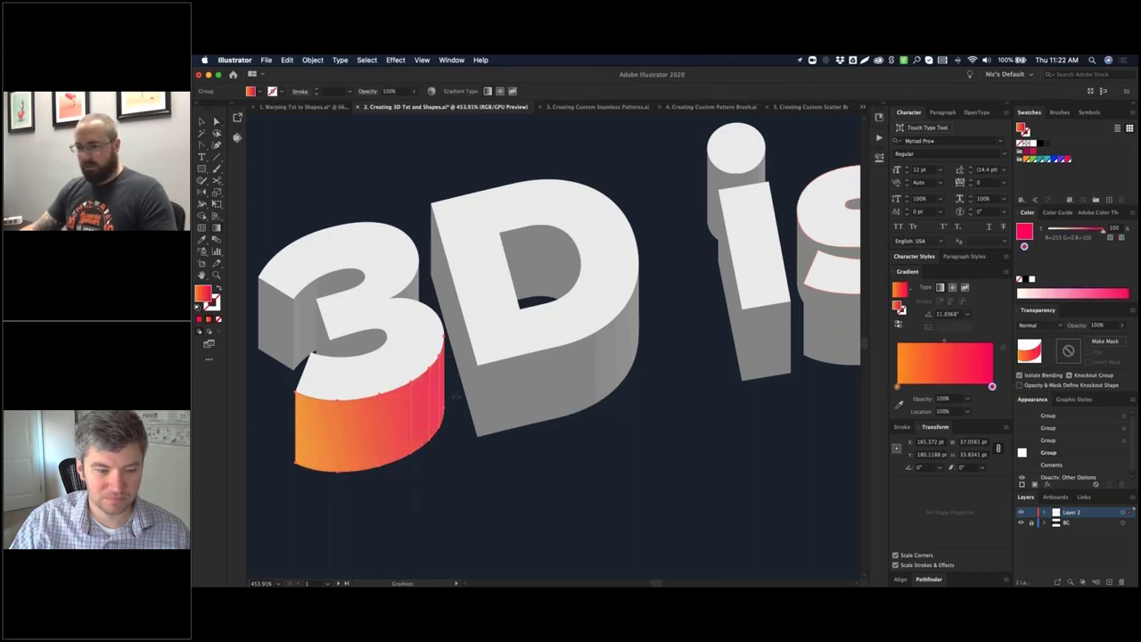
key("v")
left_click(621, 475)
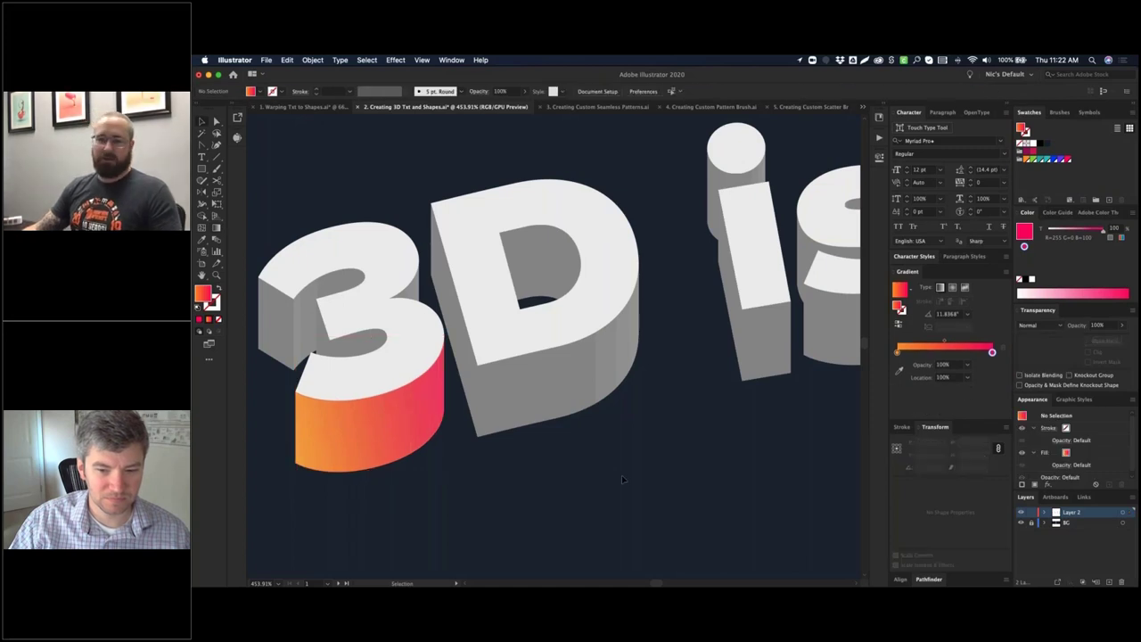
- Undo the continuous gradient stretched across the 3's side faces
left_click(303, 262)
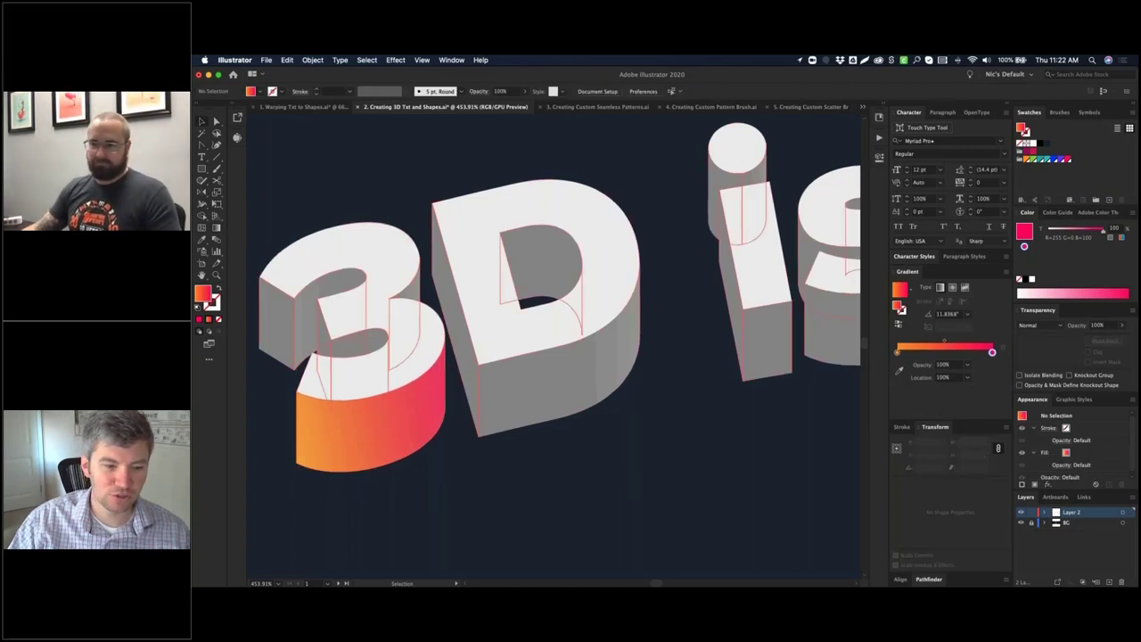
left_click(424, 526)
key("super+z")
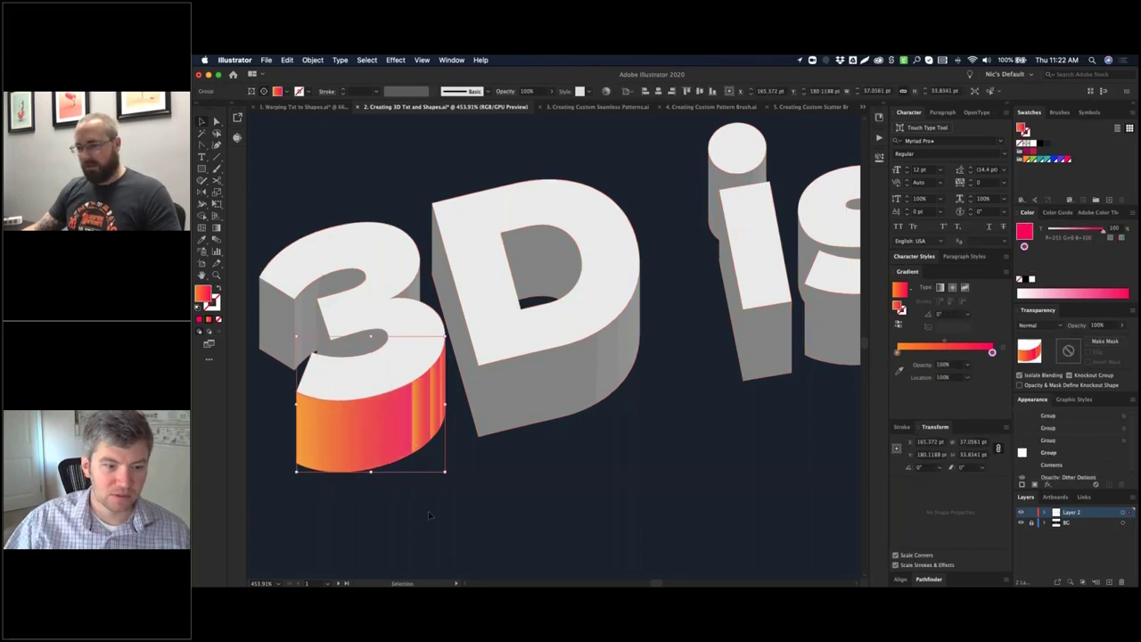
- Reselect the gradient-filled side faces along the lower curve of the 3 individually
left_click(428, 510)
key("a")
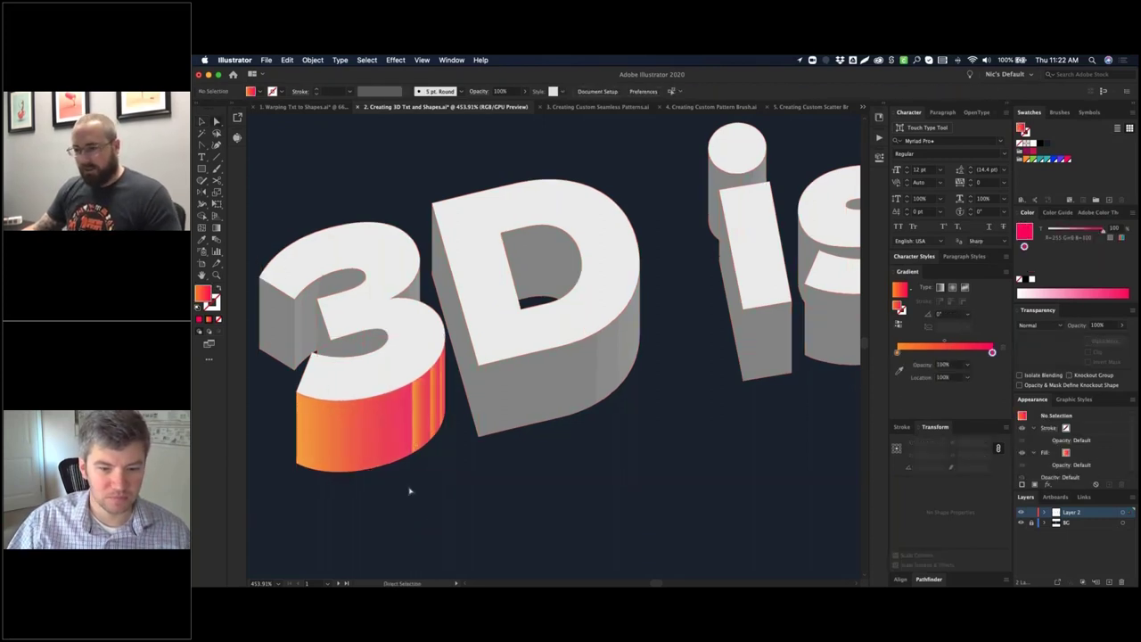
left_click(427, 413)
left_click(436, 408)
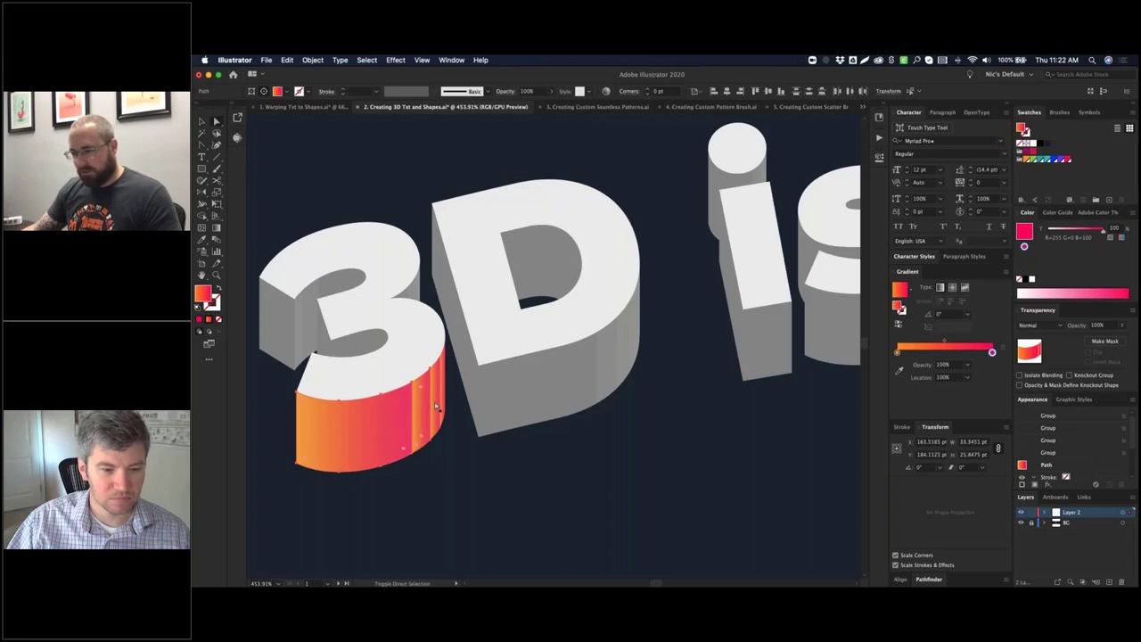
- Add the last side face of the 3's lower curve to the selection and stretch one continuous orange-to-pink gradient across all selected faces
left_click(444, 402, "shift")
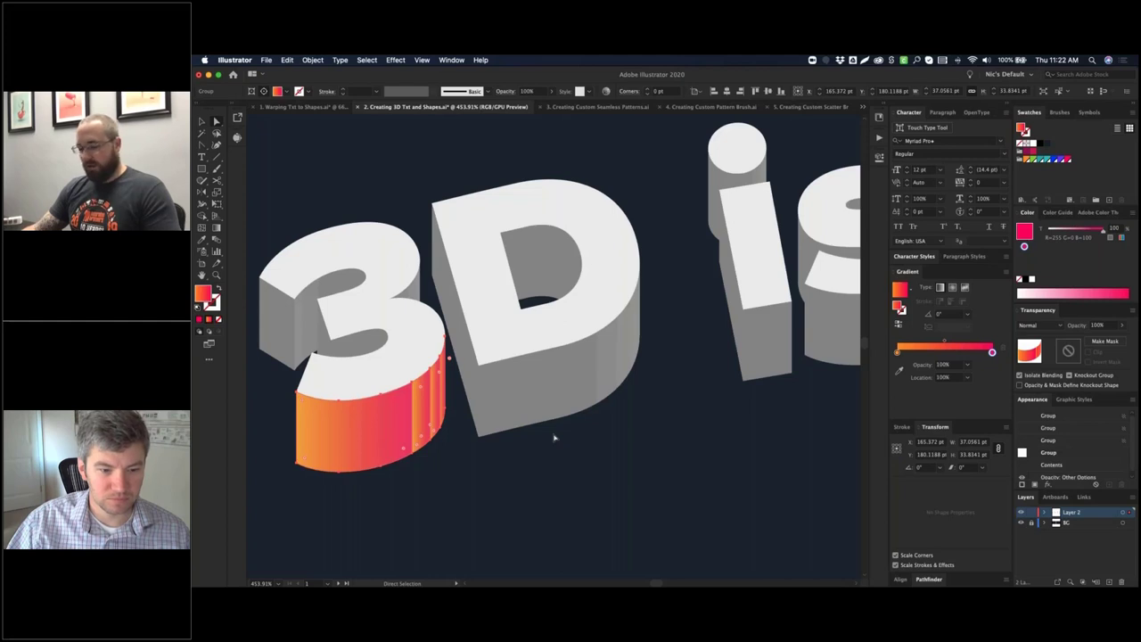
key("g")
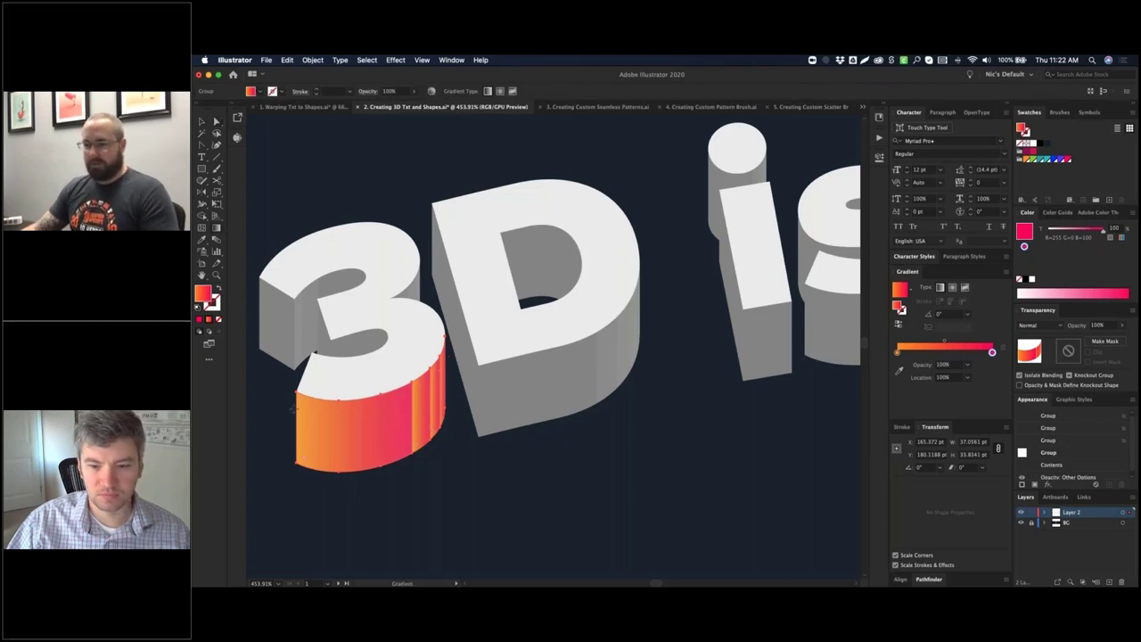
left_click_drag(292, 399, 563, 414)
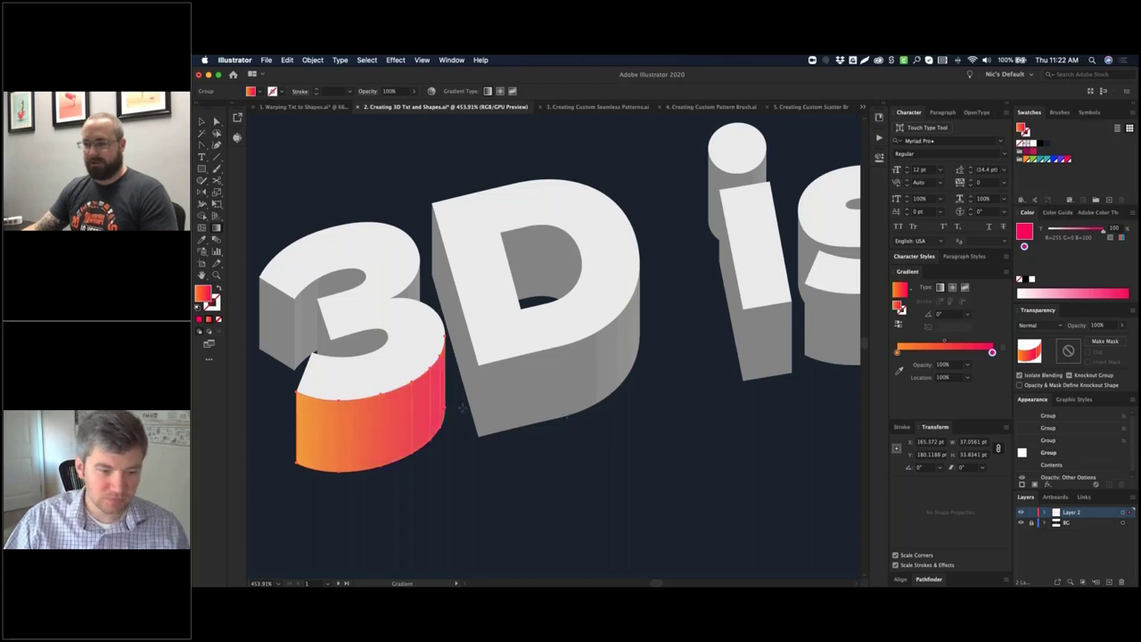
key("a")
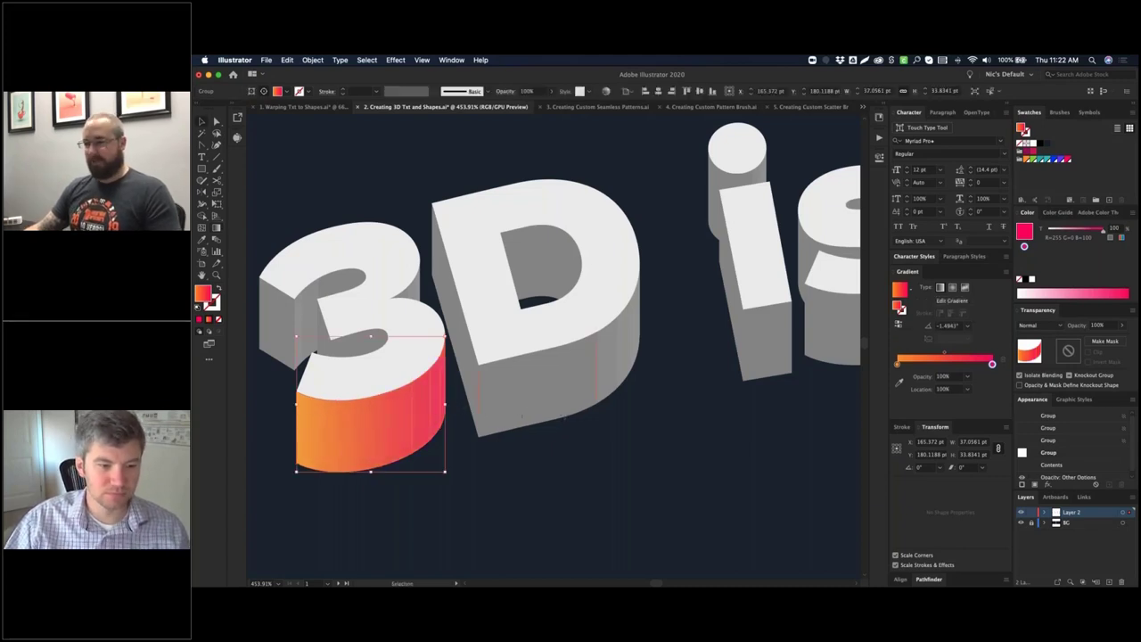
left_click(406, 127)
- Review the complete 3D text artwork and the neighbouring artboard of flat shapes and their revolved versions
key("super+minus")
key("super+minus")
key("super+minus")
key("super+minus")
key("super+minus")
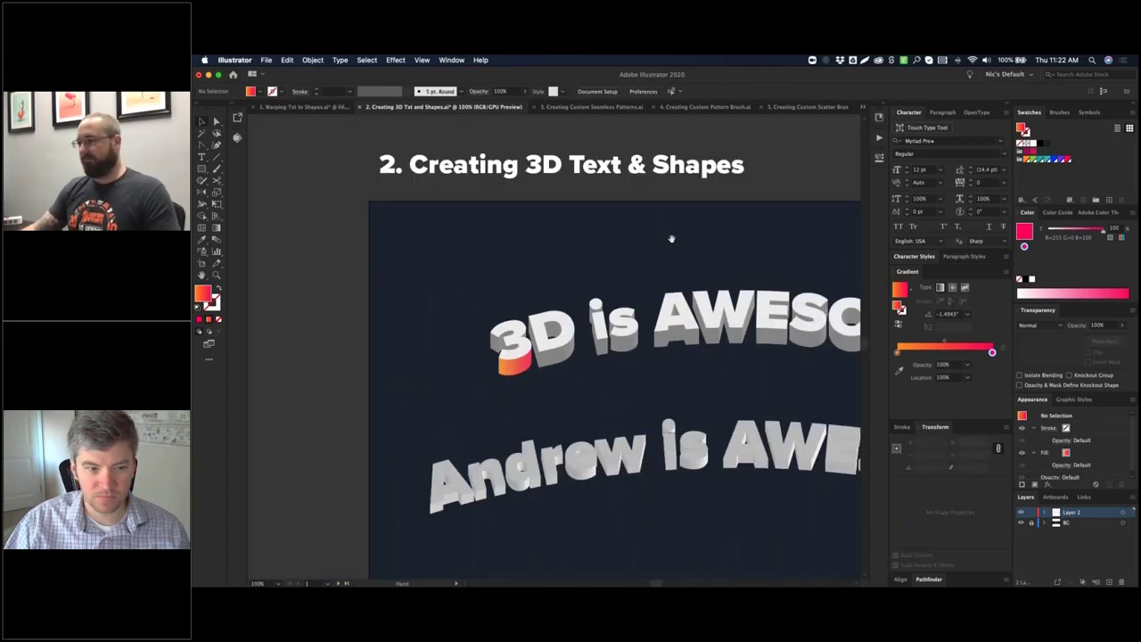
left_click_drag(663, 235, 536, 186)
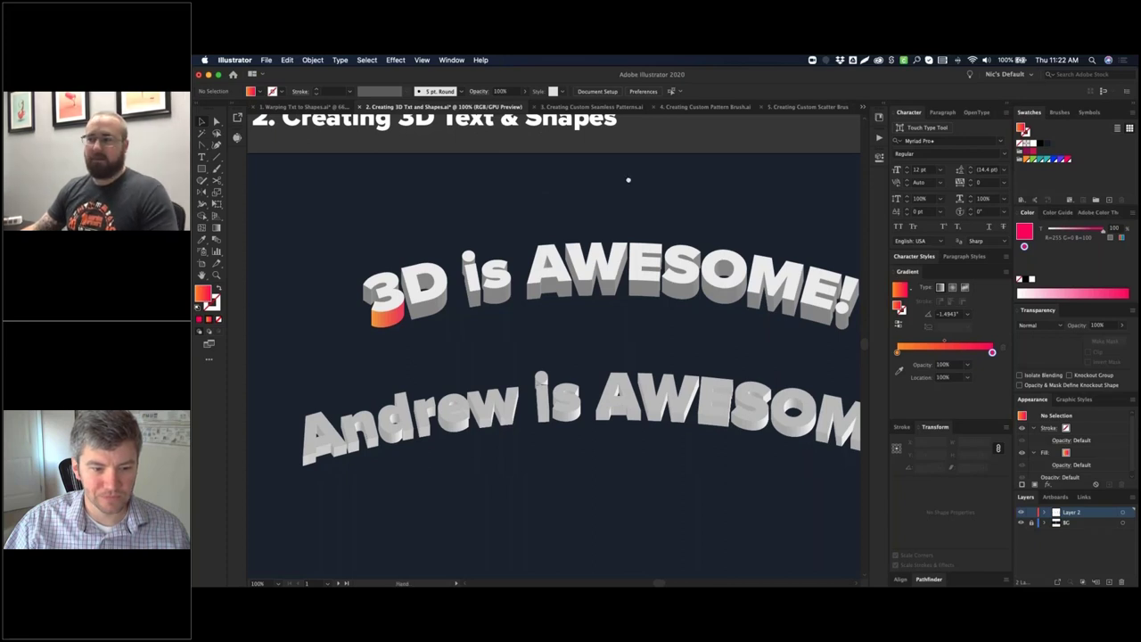
left_click_drag(631, 182, 613, 174)
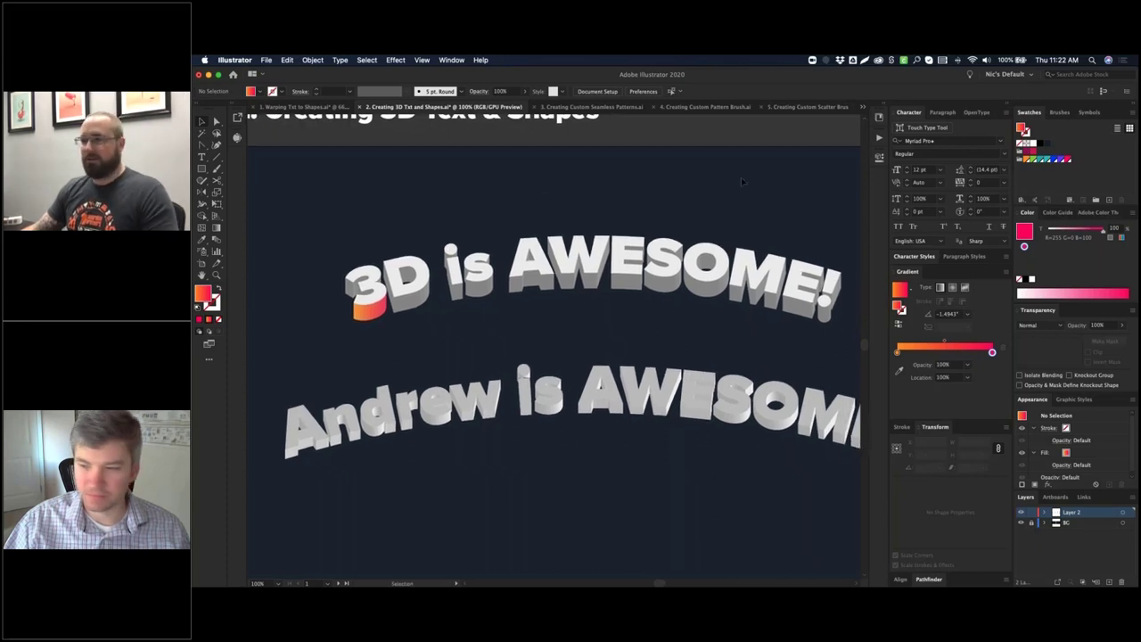
left_click_drag(719, 181, 527, 183)
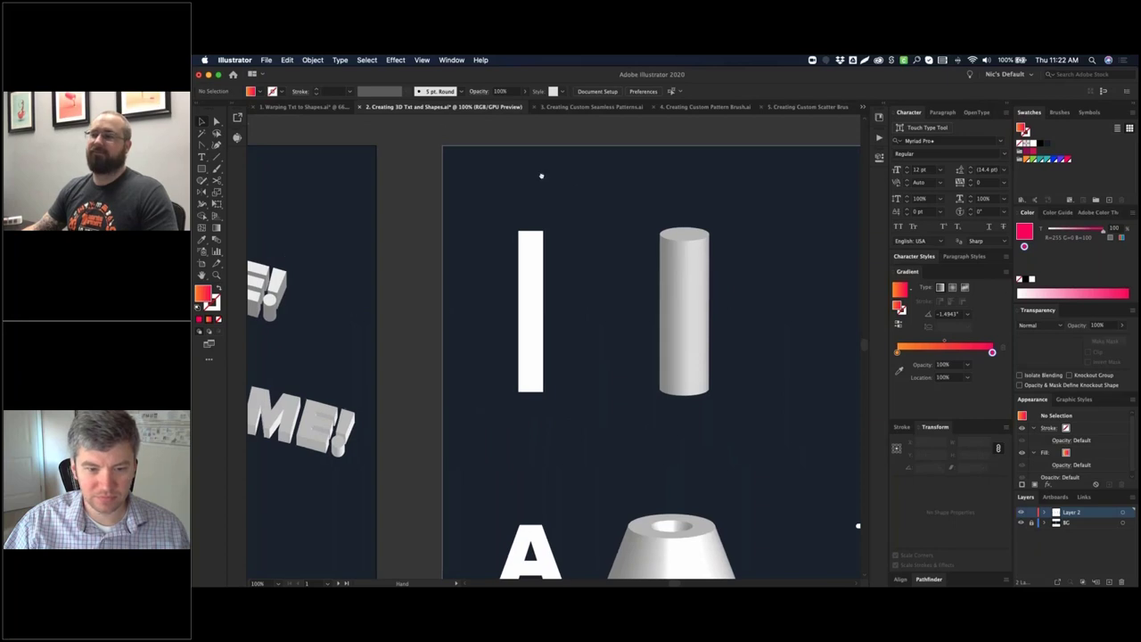
scroll(541, 176, "right", 5)
key("super+minus")
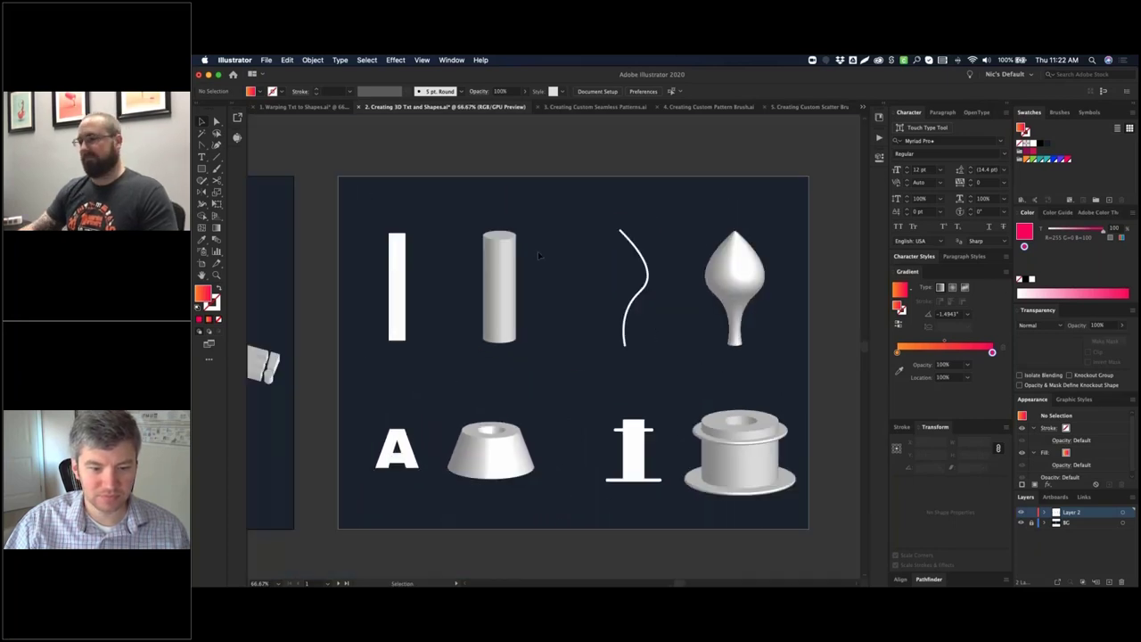
left_click_drag(537, 252, 563, 235)
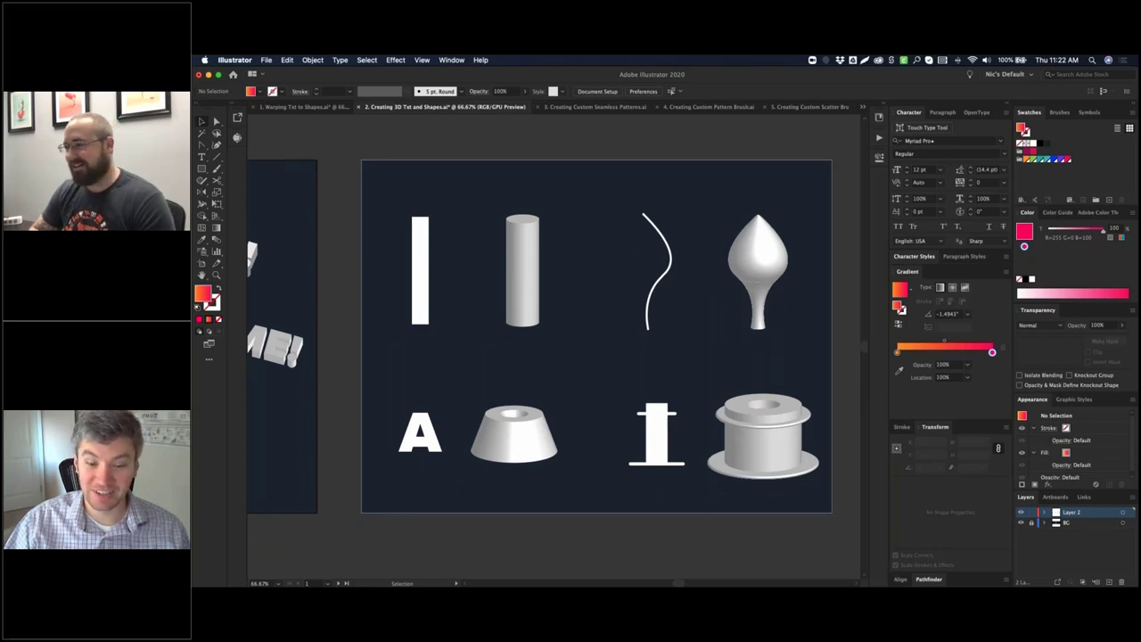
- Inspect the flat source shapes by selecting the rectangle, curved line, letter A and stepped profile in turn
left_click(427, 239)
left_click(669, 259)
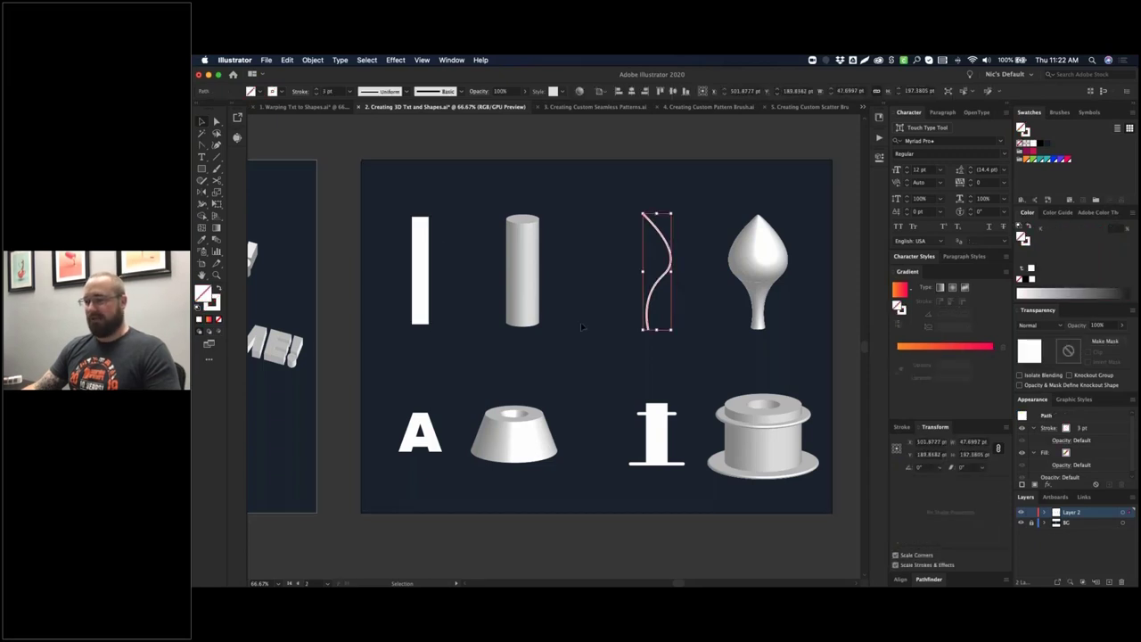
left_click(429, 433)
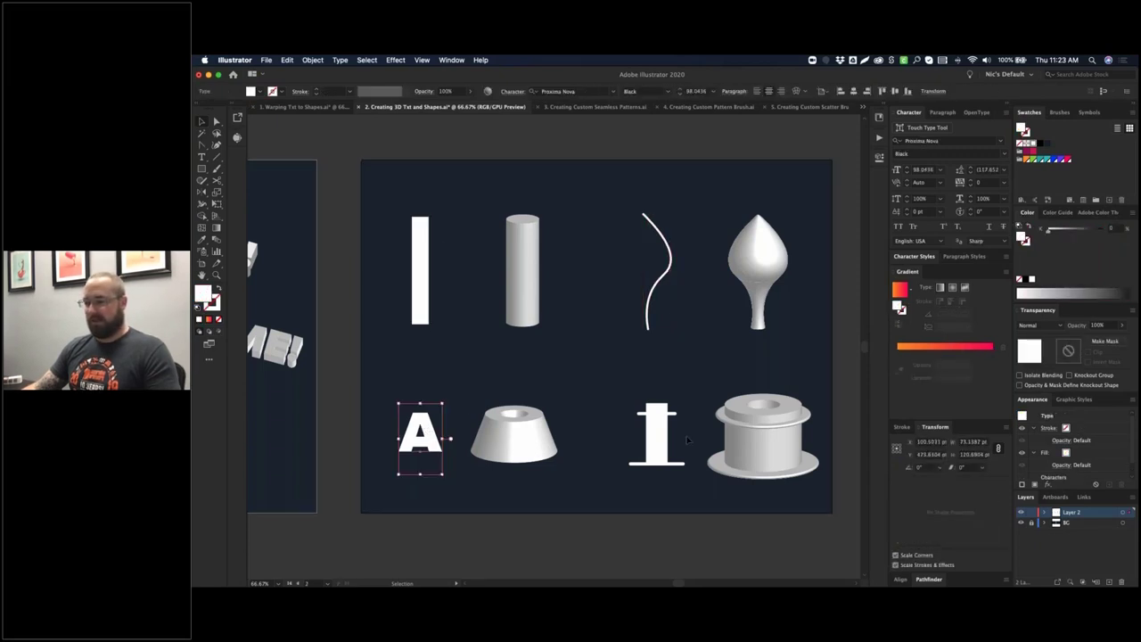
left_click(657, 432)
left_click(588, 367)
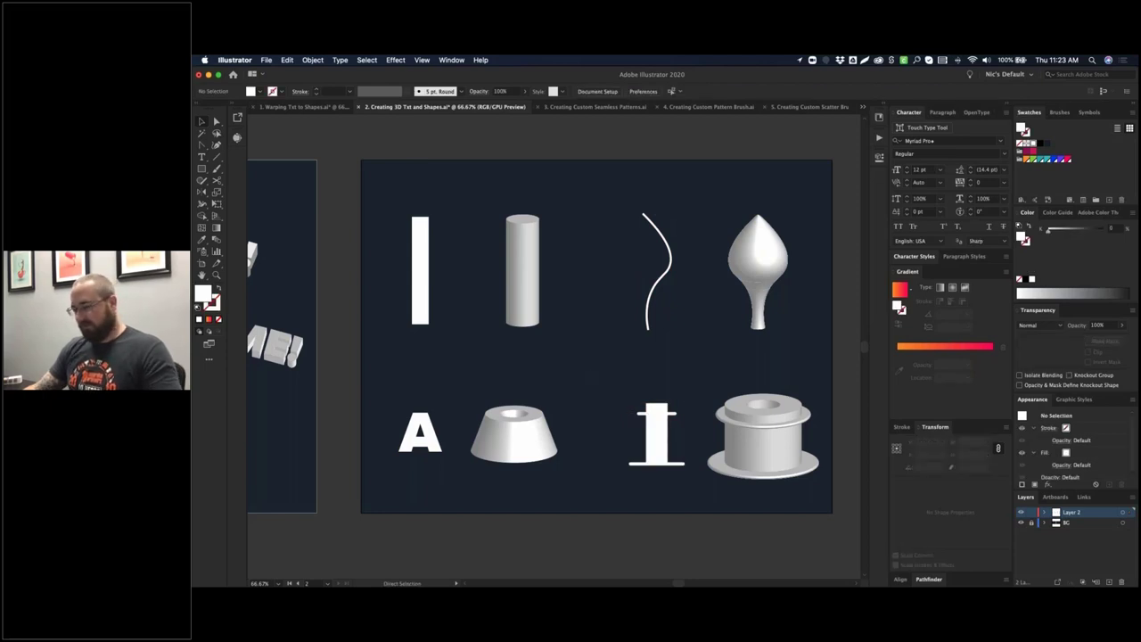
- Examine the artboard in outline view, selecting the rectangle path beneath the revolved cylinder, and return to the preview
key("super+y")
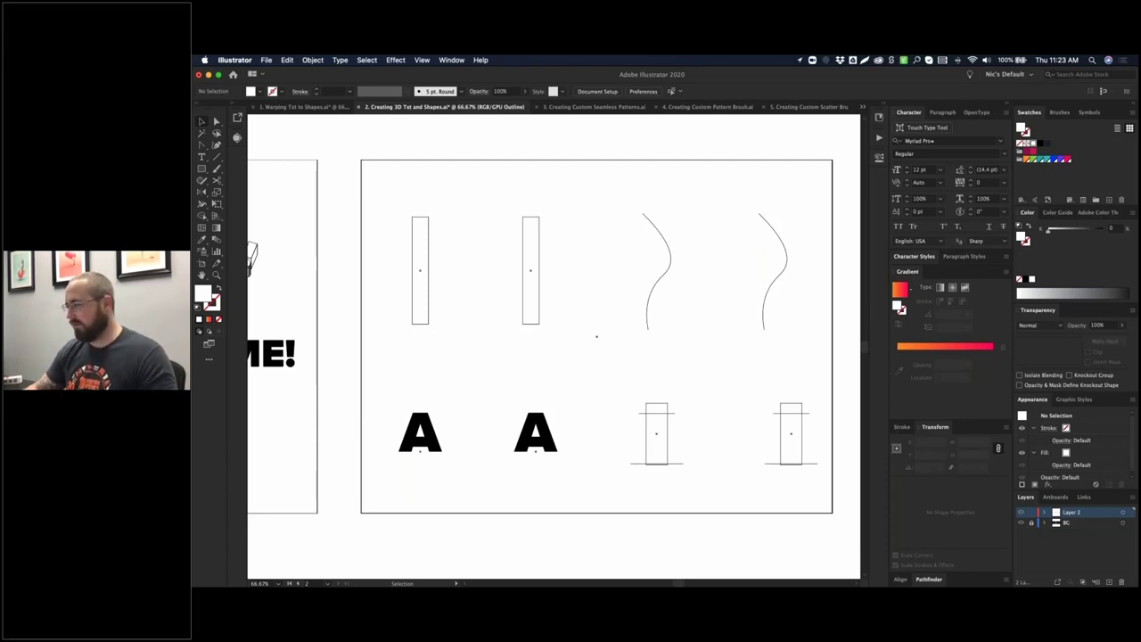
left_click(538, 272)
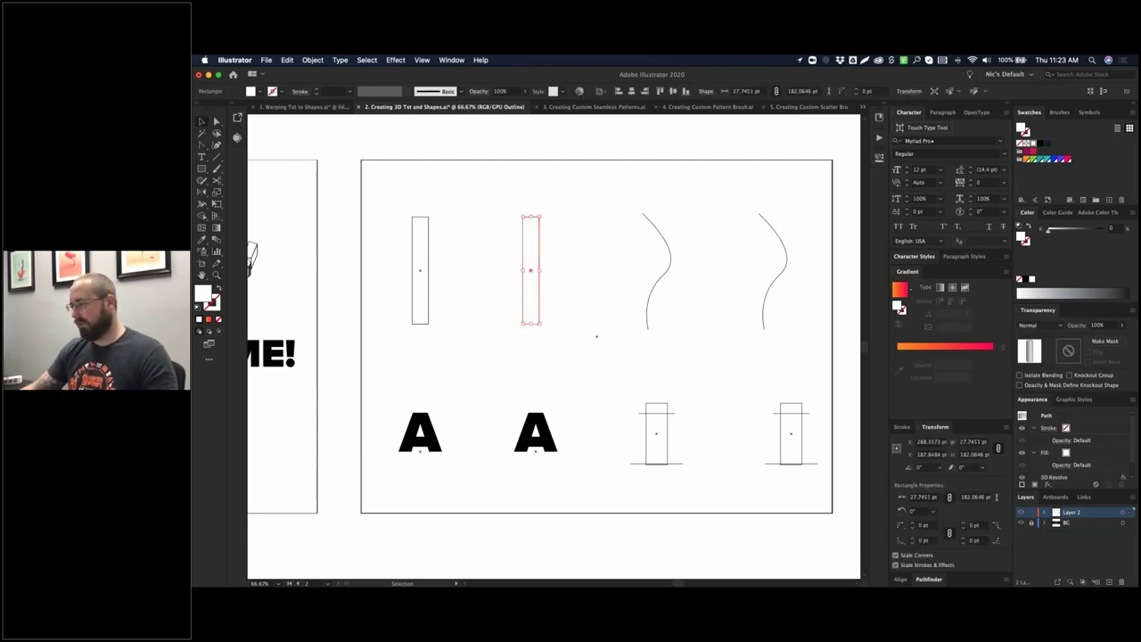
key("super+y")
left_click(485, 178)
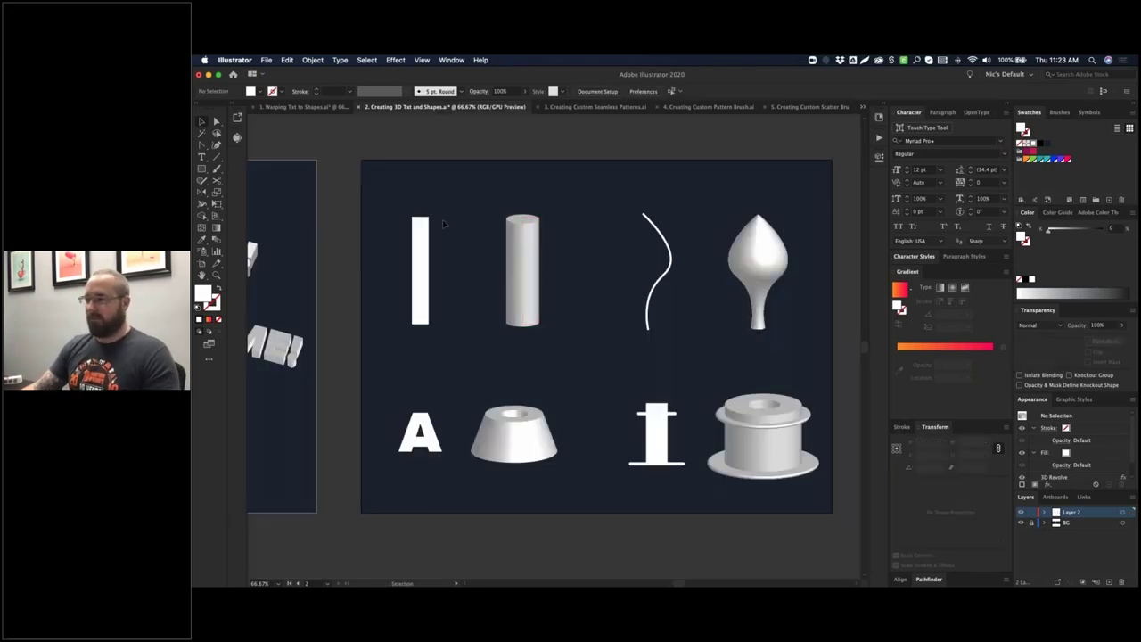
- Apply the 3D Revolve effect to the flat white rectangle, keeping the options dialog clear of the shape
left_click(421, 254)
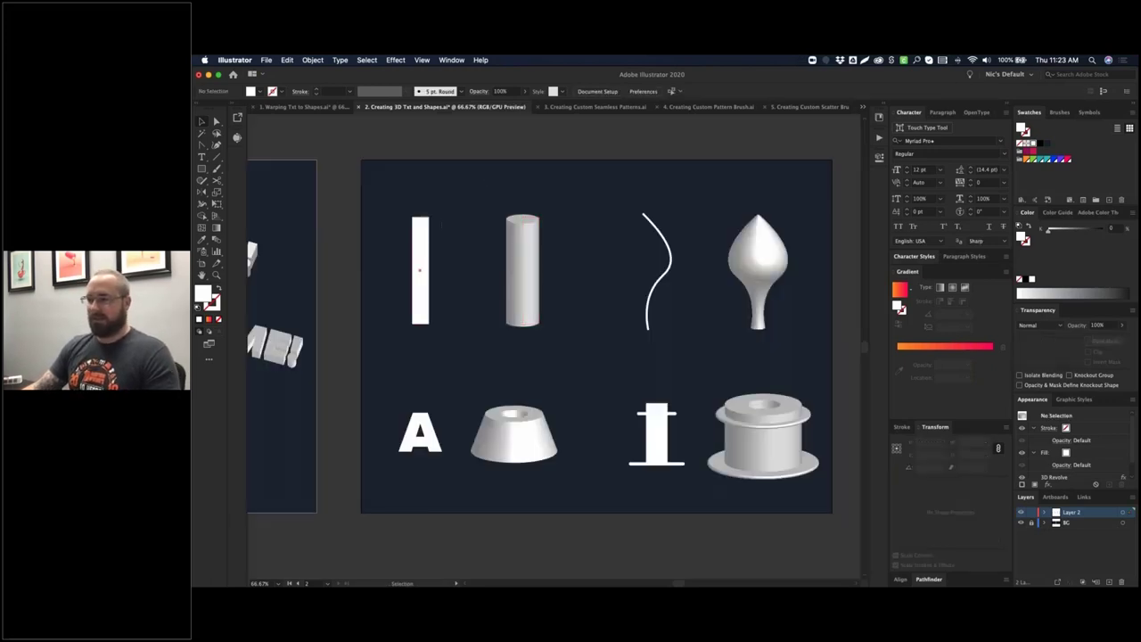
left_click(397, 60)
mouse_move(424, 121)
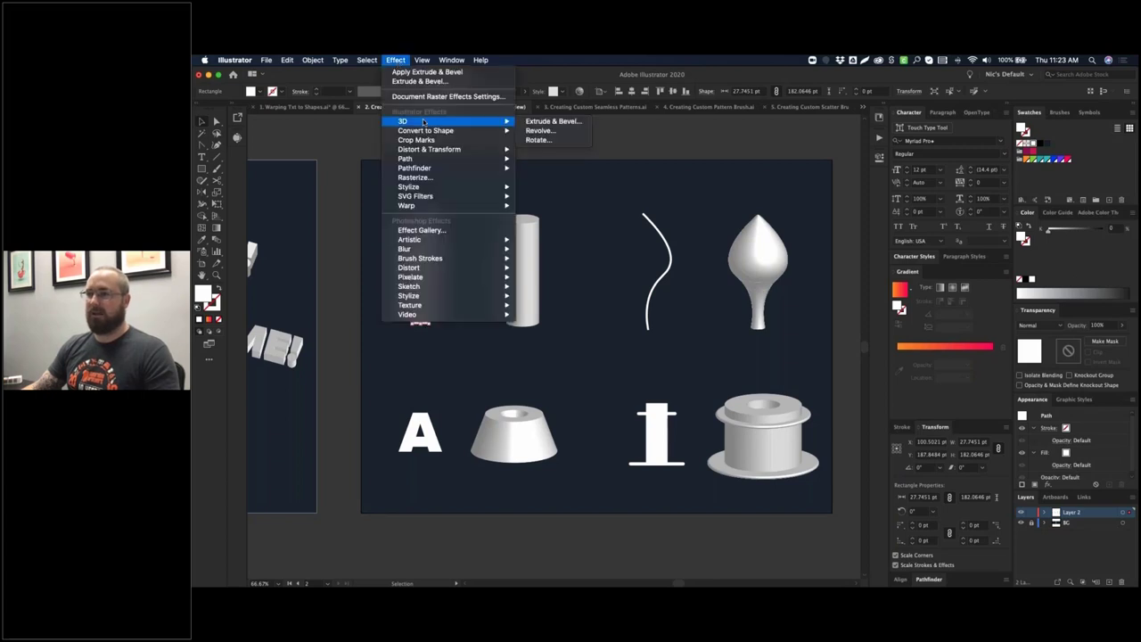
left_click(540, 131)
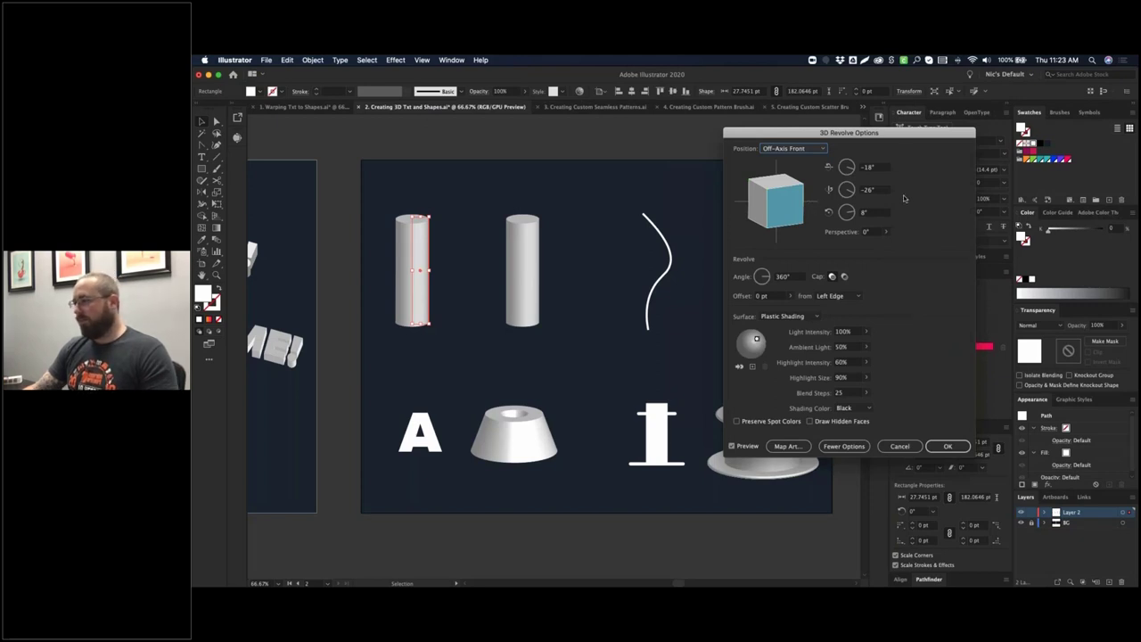
left_click_drag(863, 134, 800, 122)
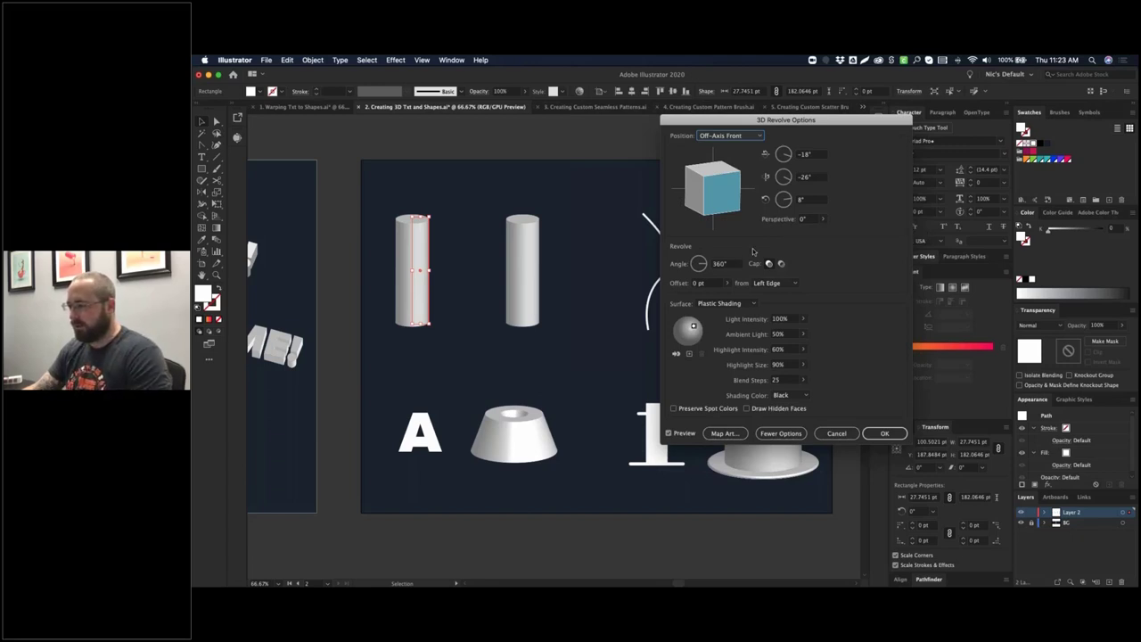
- Rotate the revolved cylinder to a custom rotation of -7° on X, -60° on Y and -73° on Z
left_click_drag(704, 191, 790, 174)
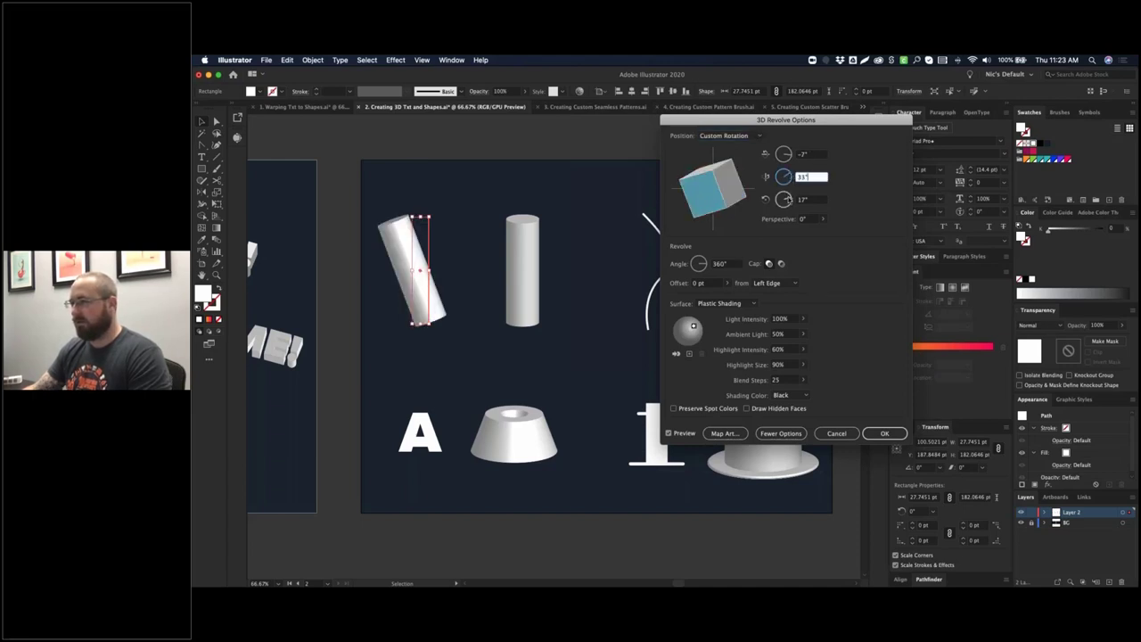
left_click(790, 200)
type("-73")
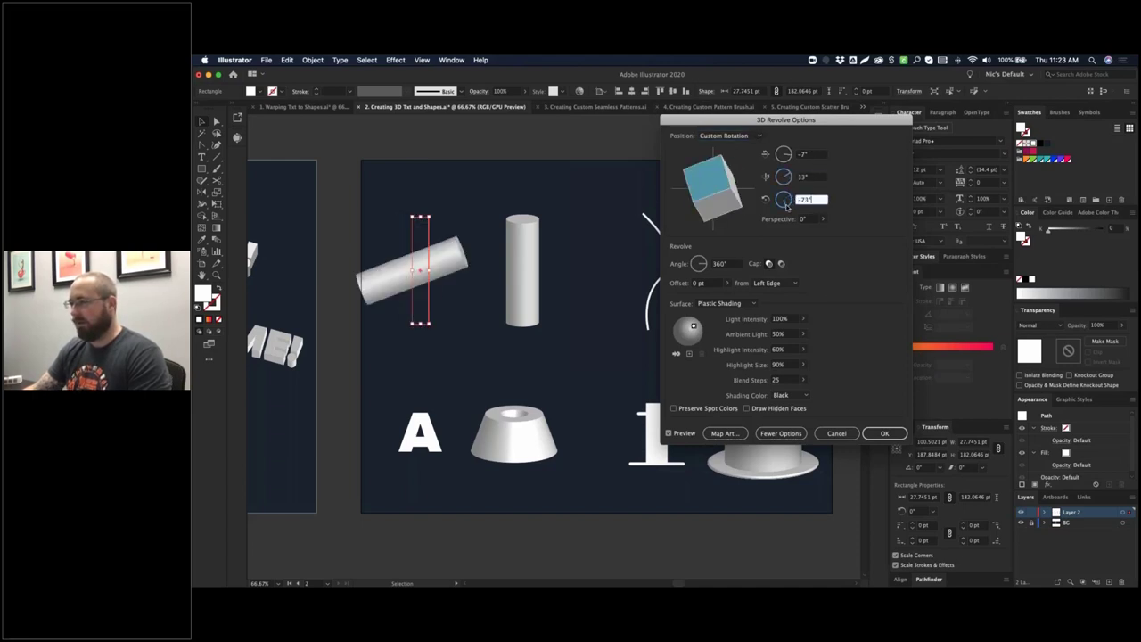
left_click(788, 178)
type("-60")
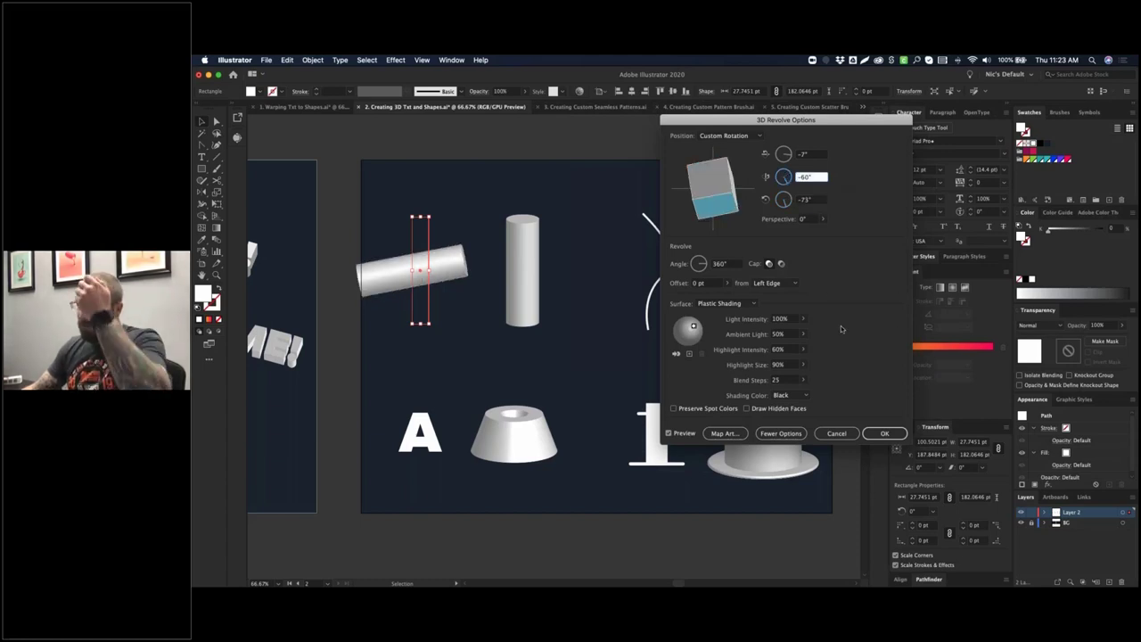
- Try 5 and 2 blend steps for the tilted cylinder's plastic shading
left_click(776, 380)
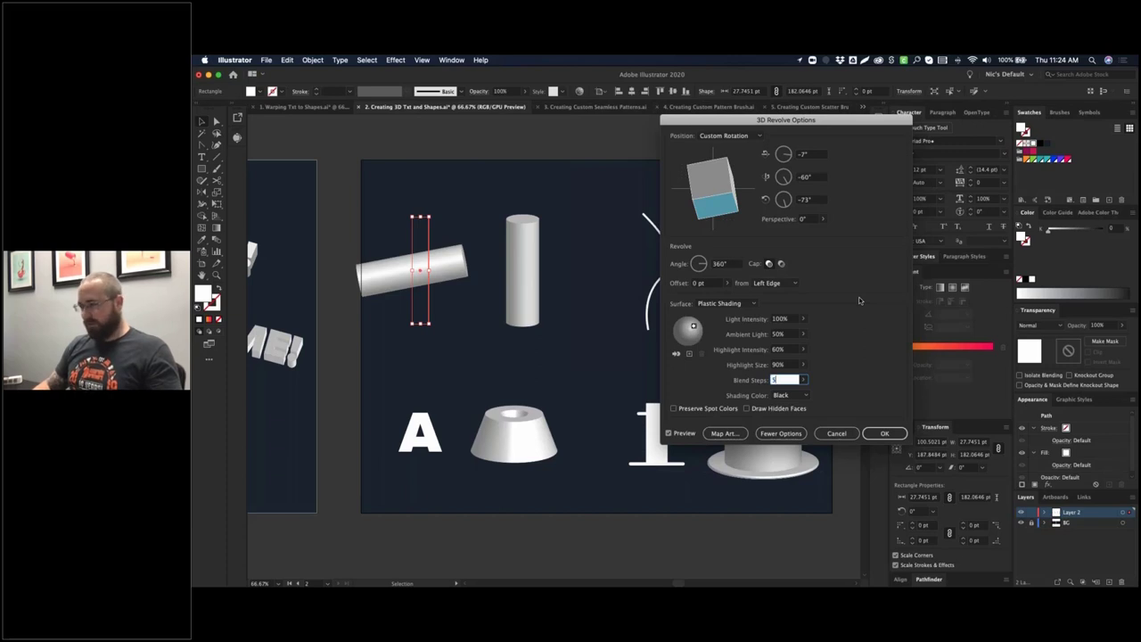
key("Tab")
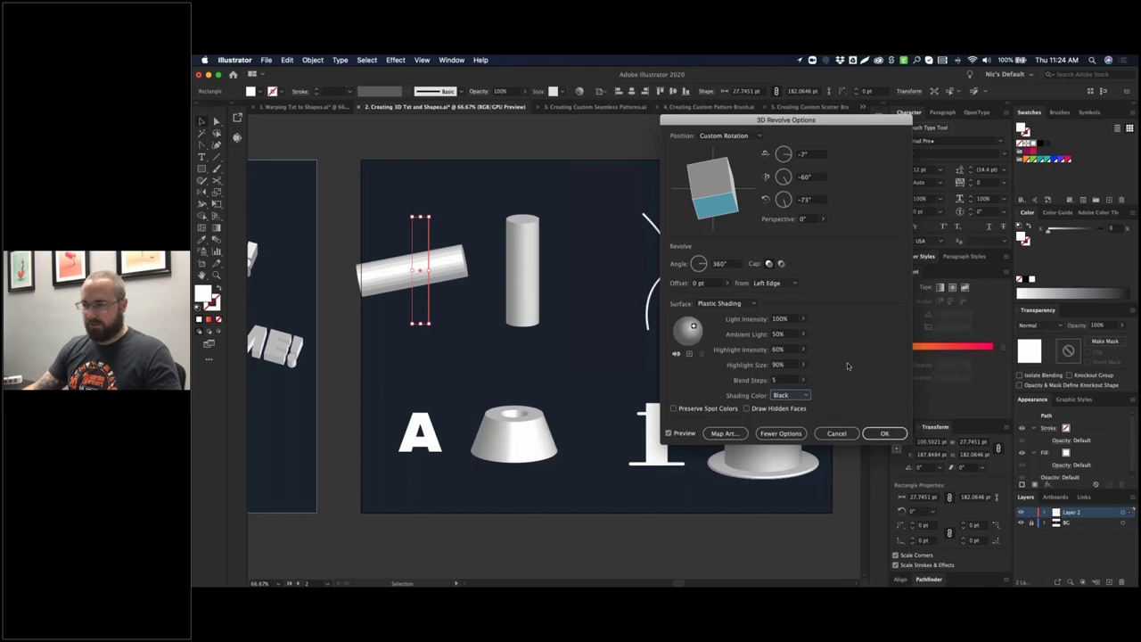
left_click(780, 380)
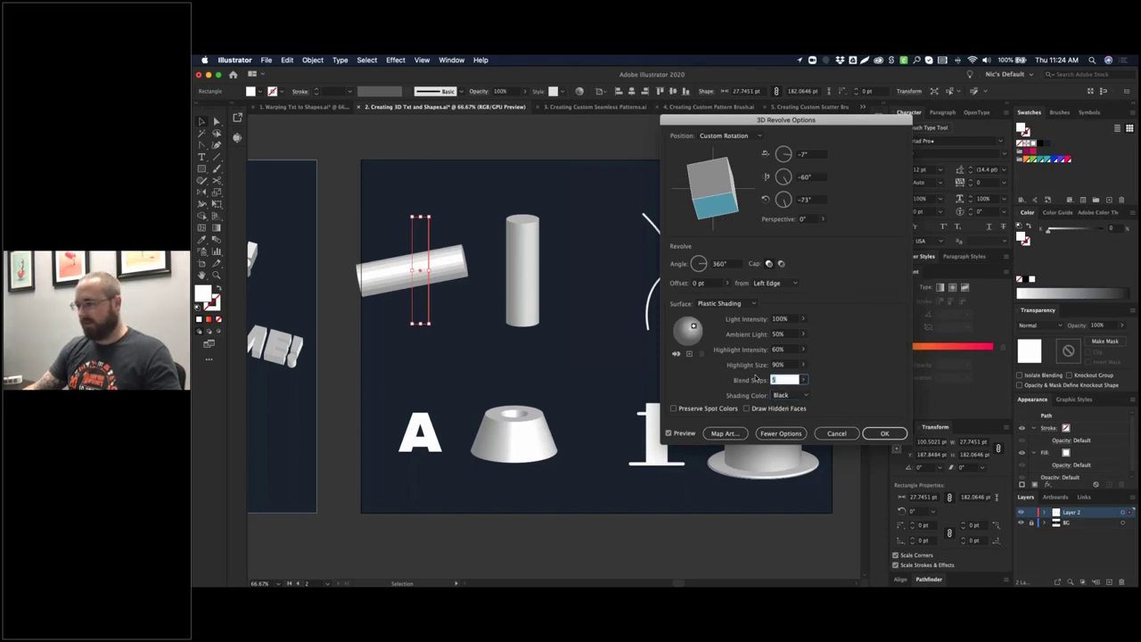
type("2")
key("Tab")
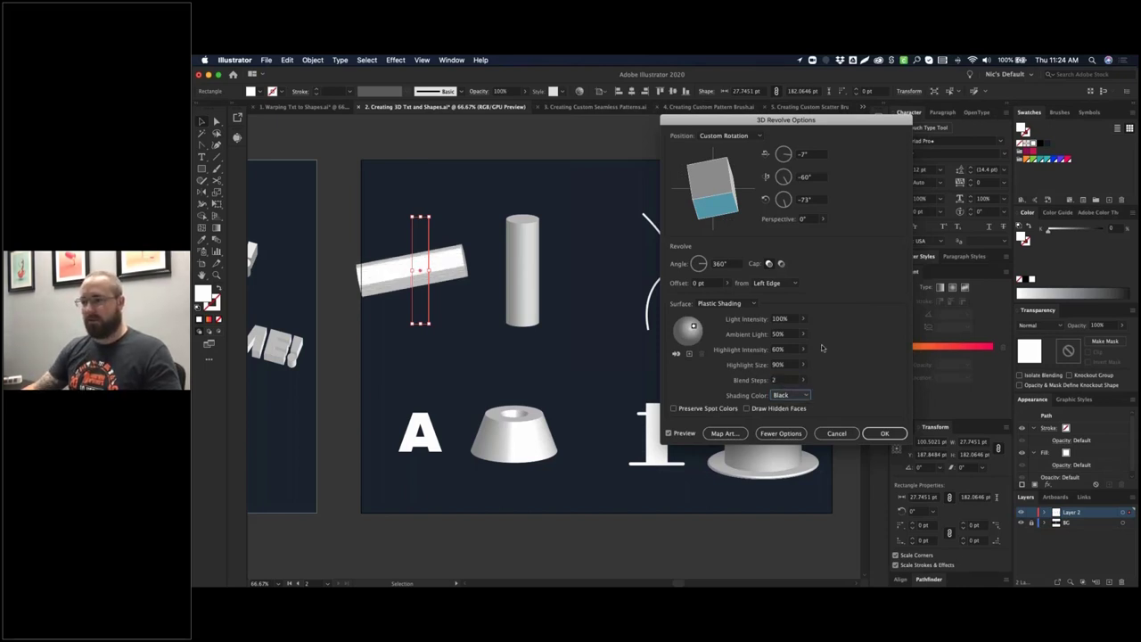
- Set the cylinder's blend steps to 100 and accept the 3D Revolve options
left_click(780, 381)
type("100")
key("Tab")
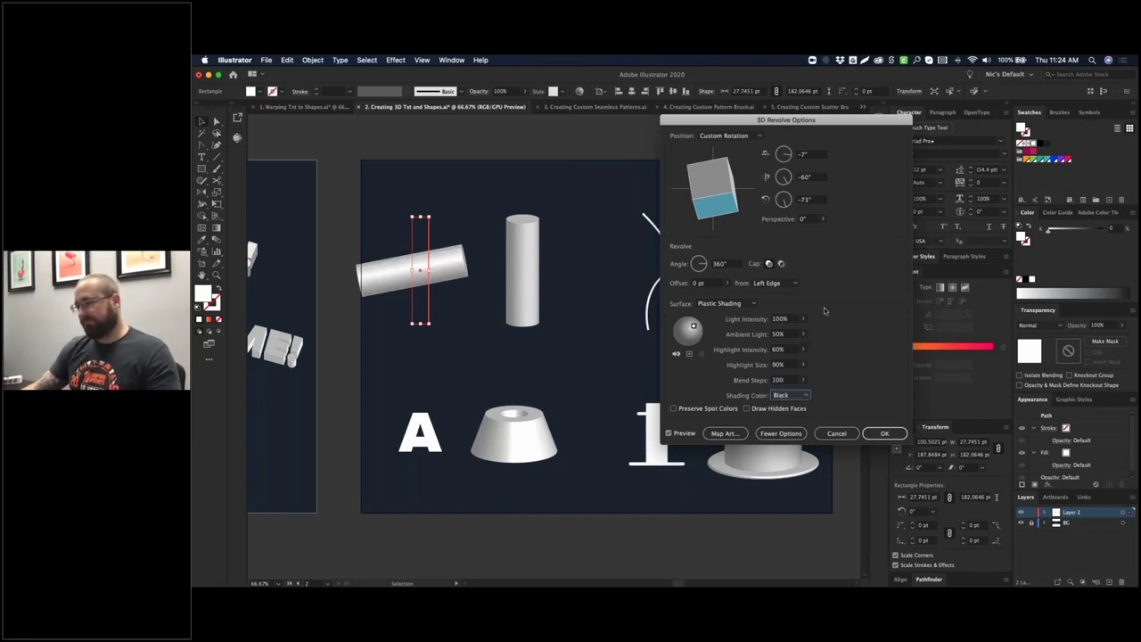
left_click(877, 434)
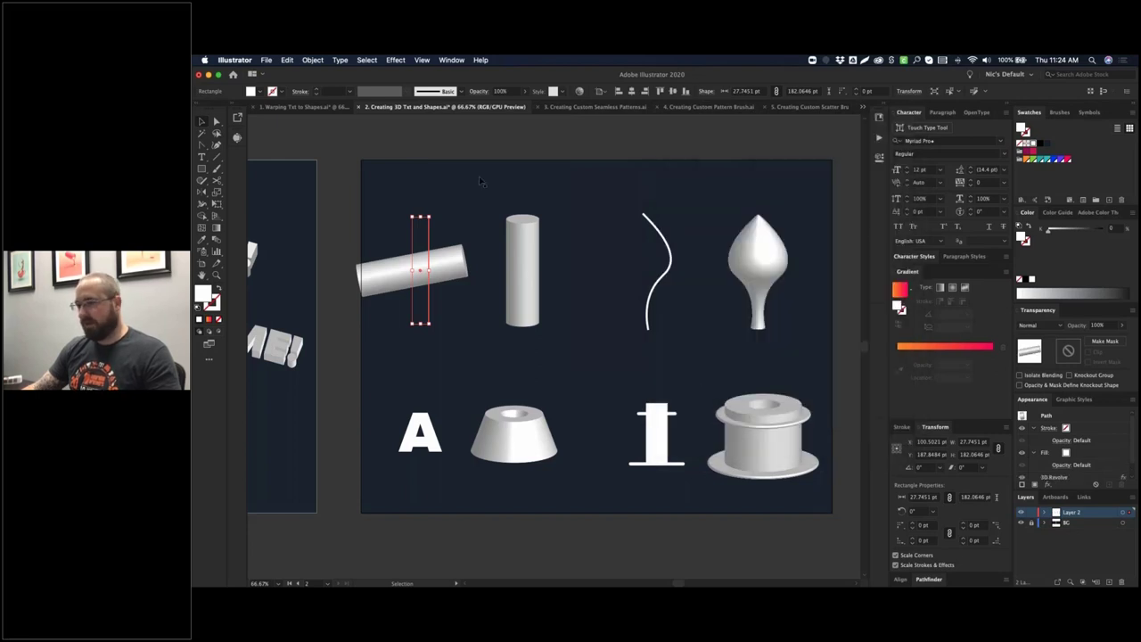
- Apply the 3D Revolve effect to the flat white letter A
left_click_drag(553, 286, 644, 217)
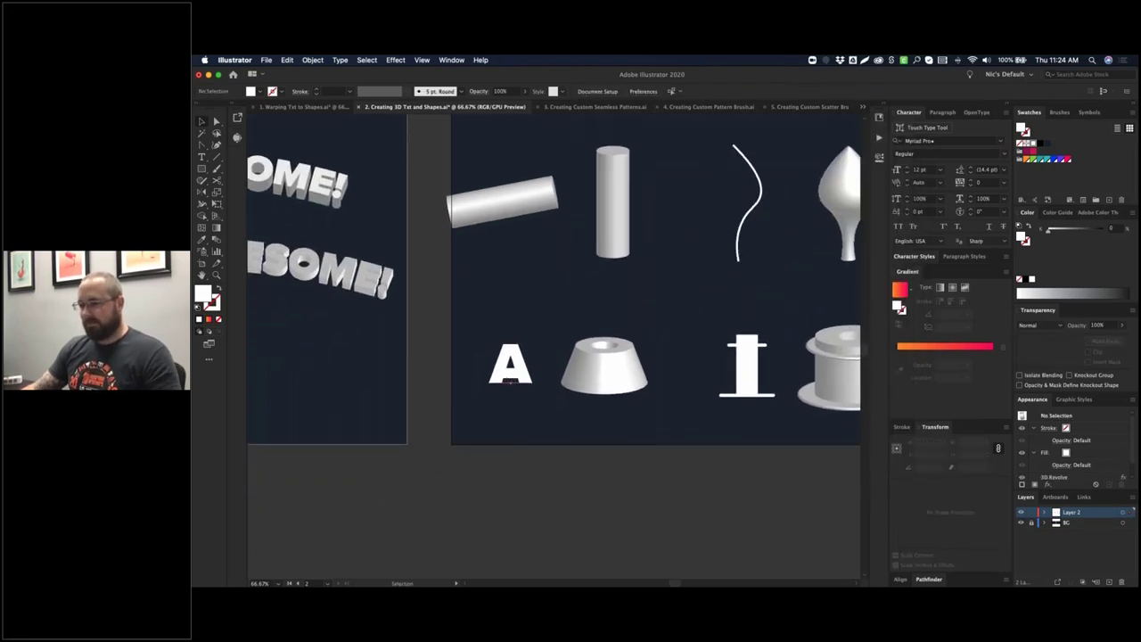
left_click(510, 365)
left_click(396, 60)
mouse_move(452, 131)
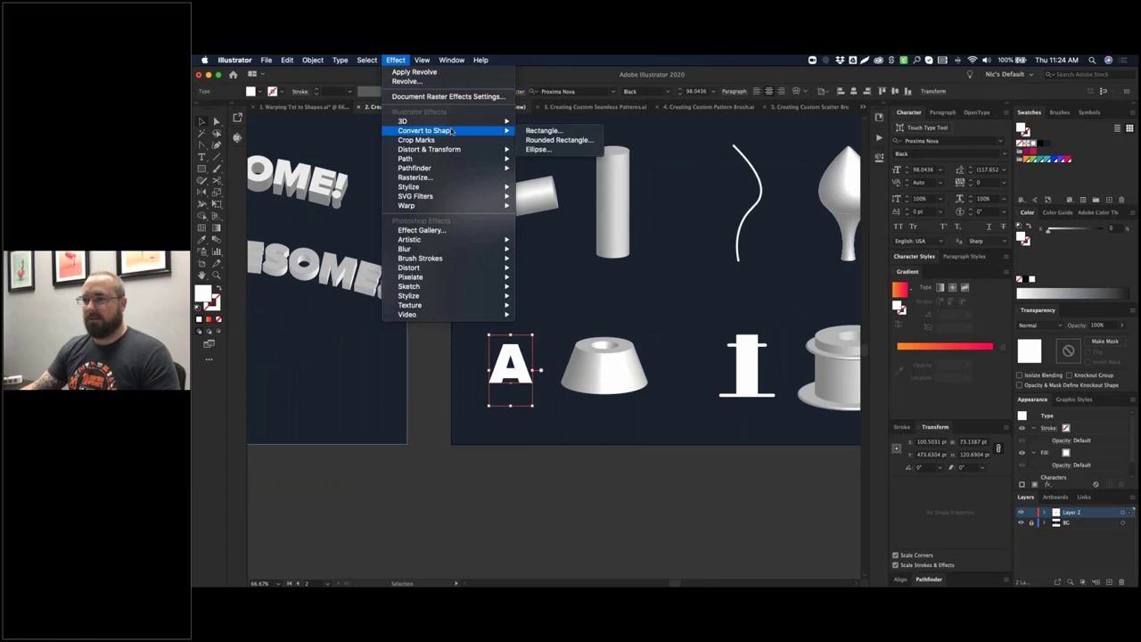
left_click(544, 131)
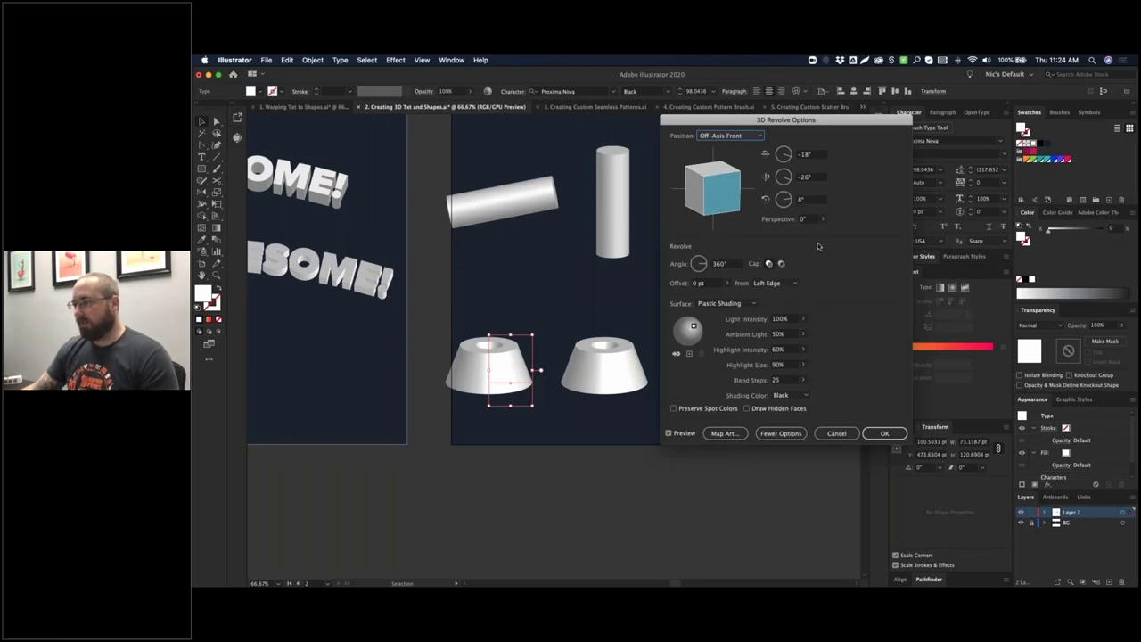
- Try revolving the letter A from its Right Edge and return the revolve axis to Left Edge
left_click(796, 284)
left_click(778, 303)
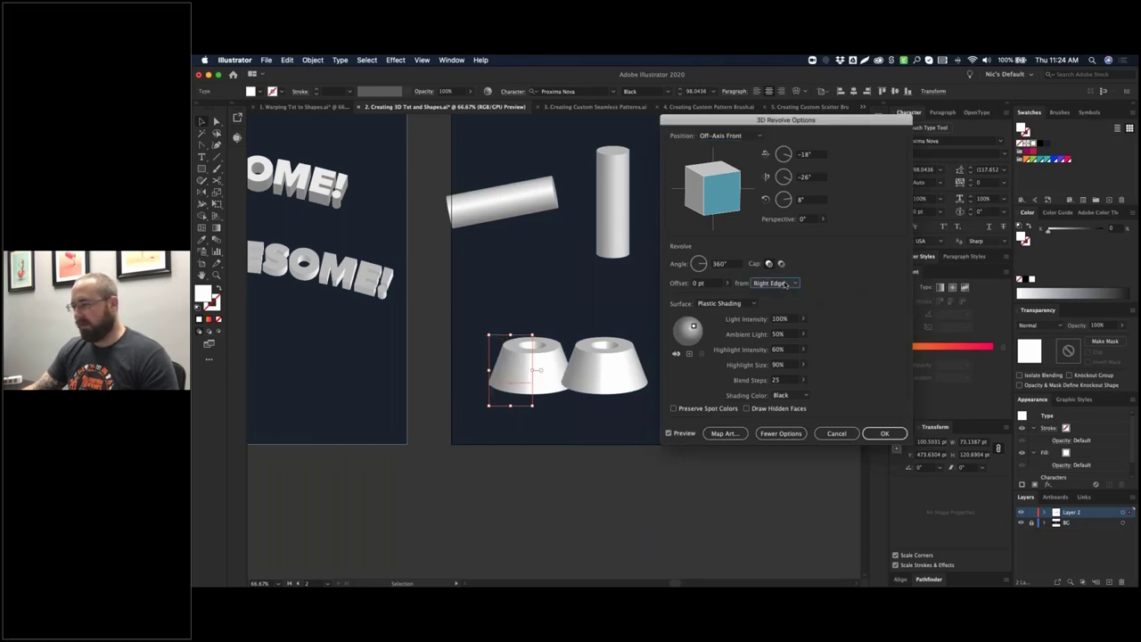
left_click(784, 283)
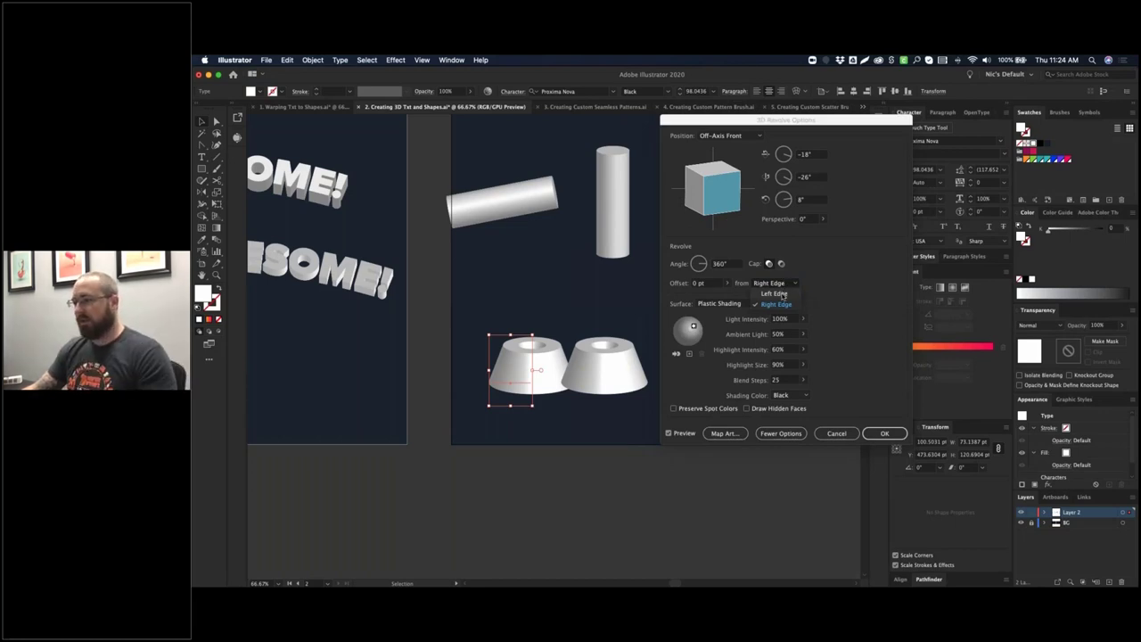
left_click(782, 295)
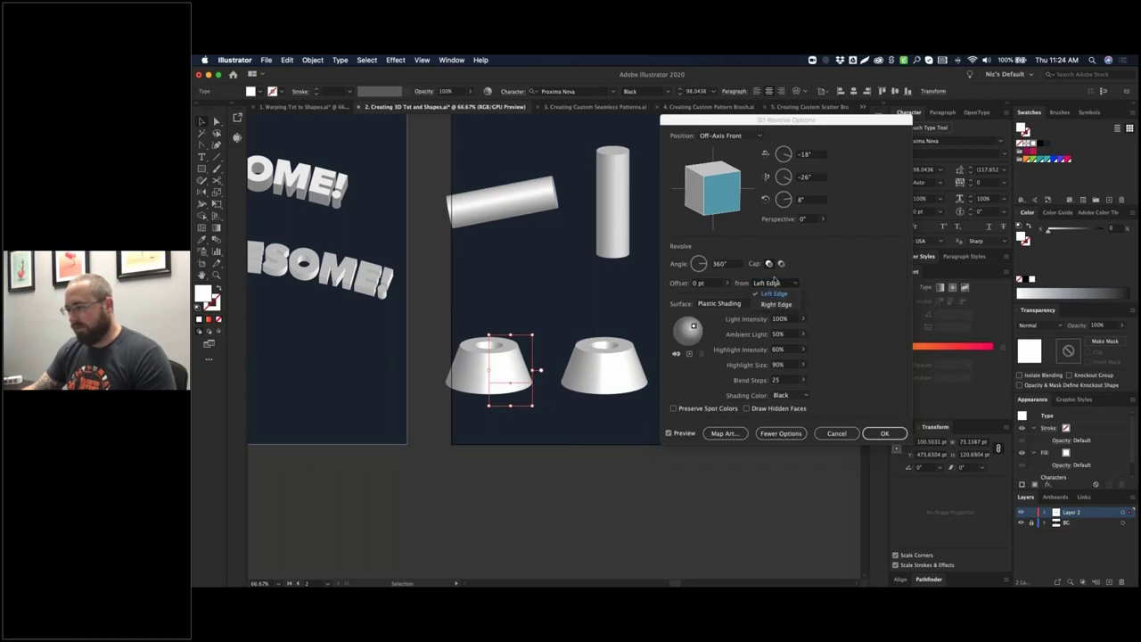
- Revolve the letter A from its Right Edge and accept the 3D Revolve options
left_click(774, 305)
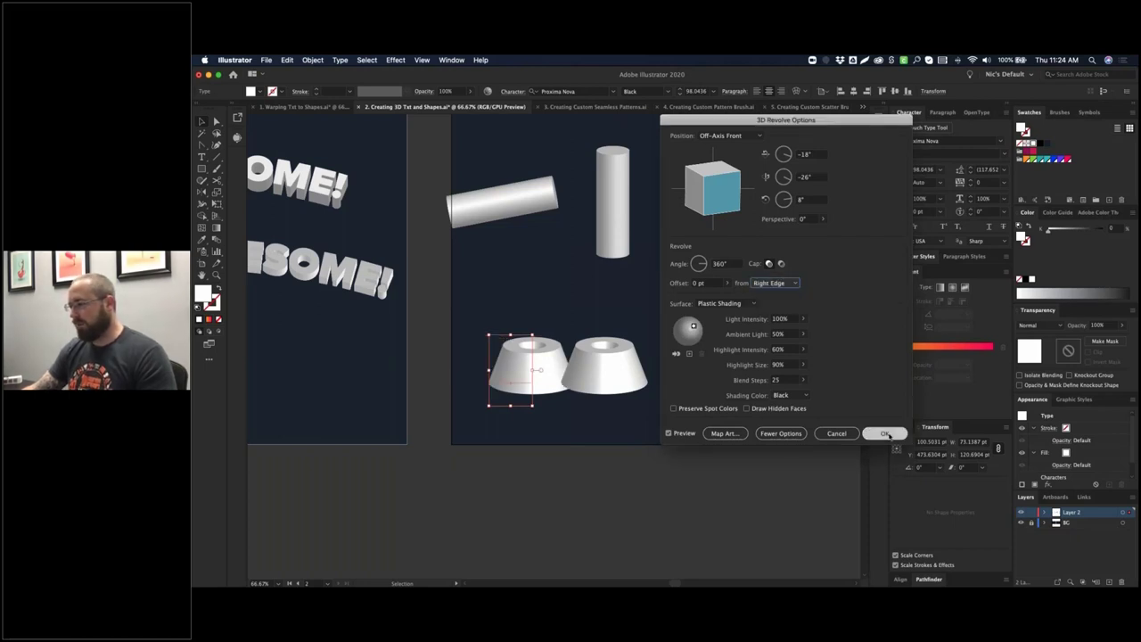
left_click(884, 433)
- Apply the 3D Revolve effect to the S-shaped open path in the artboard's upper row
left_click_drag(747, 240, 567, 291)
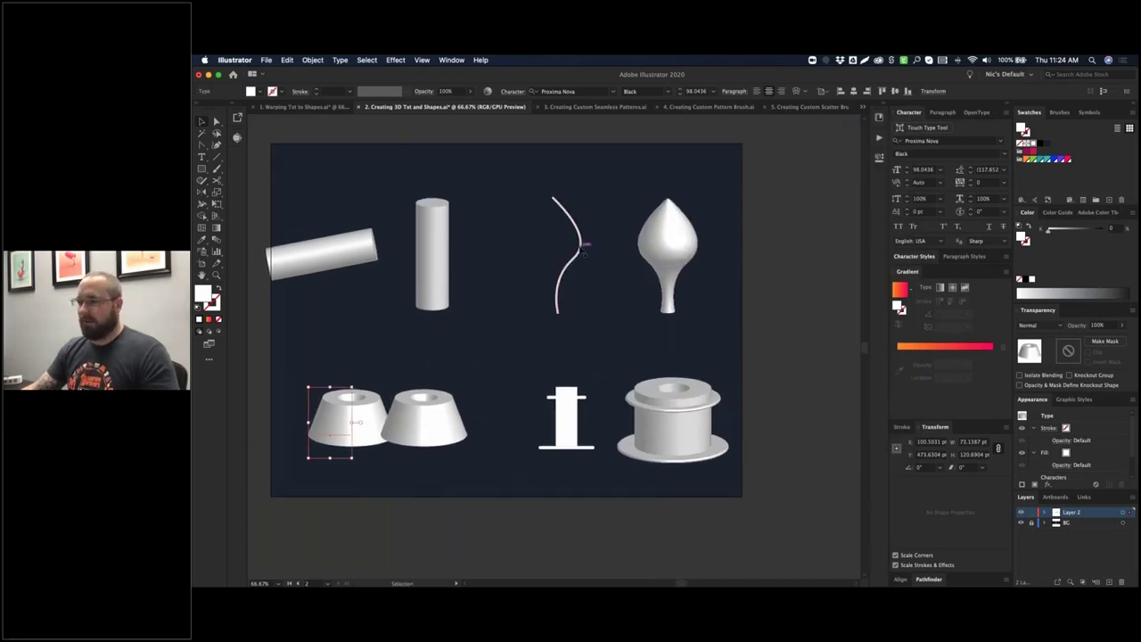
left_click(581, 246)
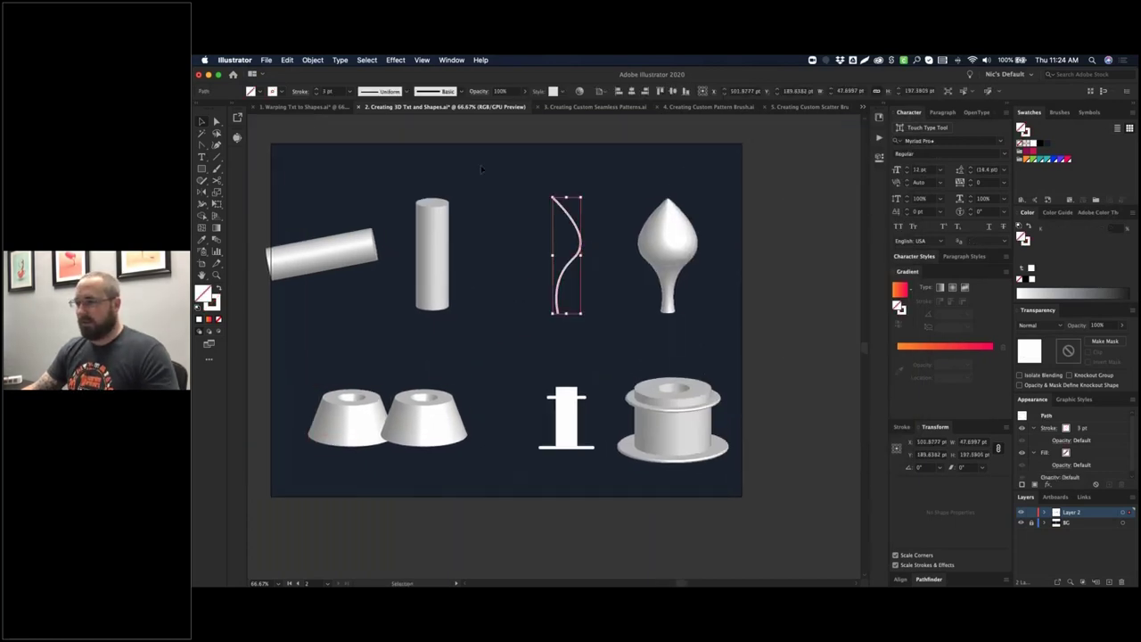
left_click(422, 60)
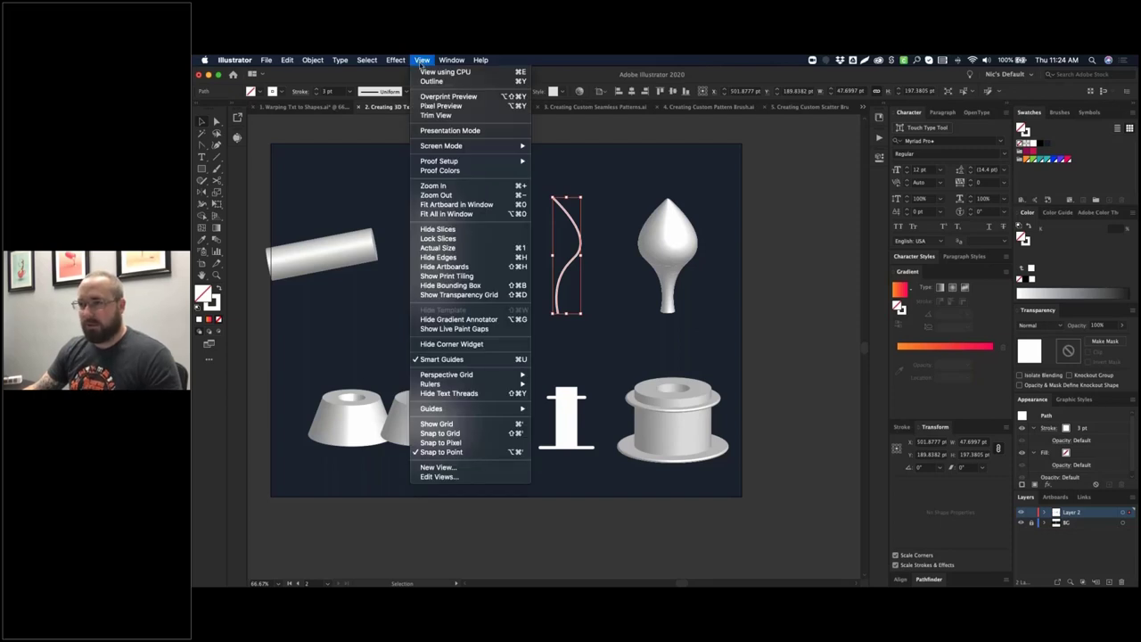
mouse_move(396, 60)
mouse_move(451, 123)
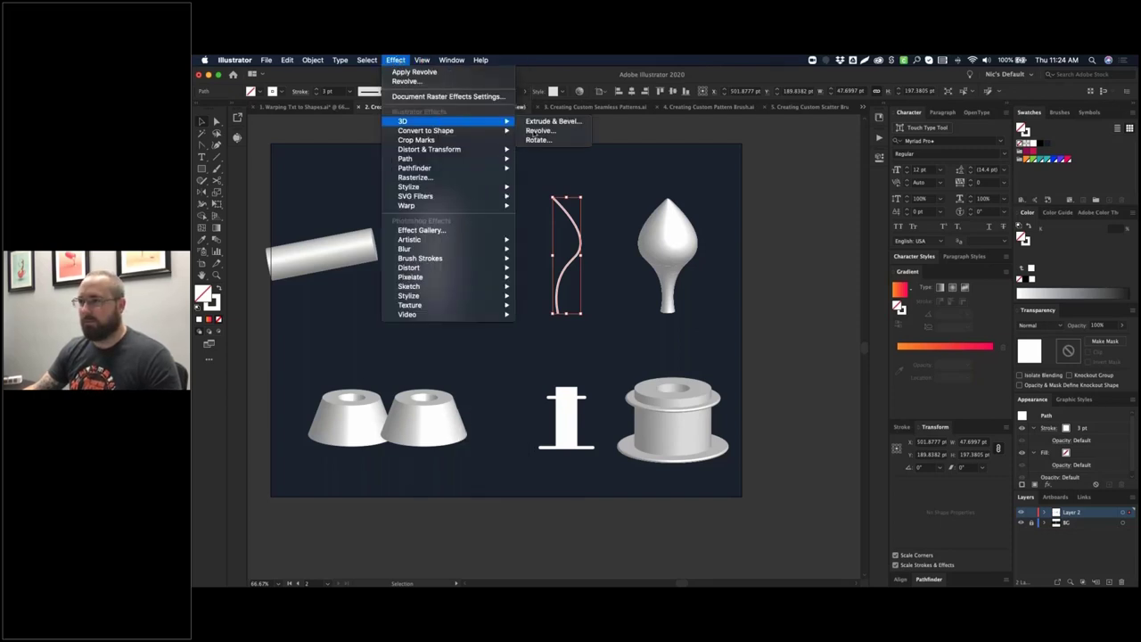
left_click(539, 130)
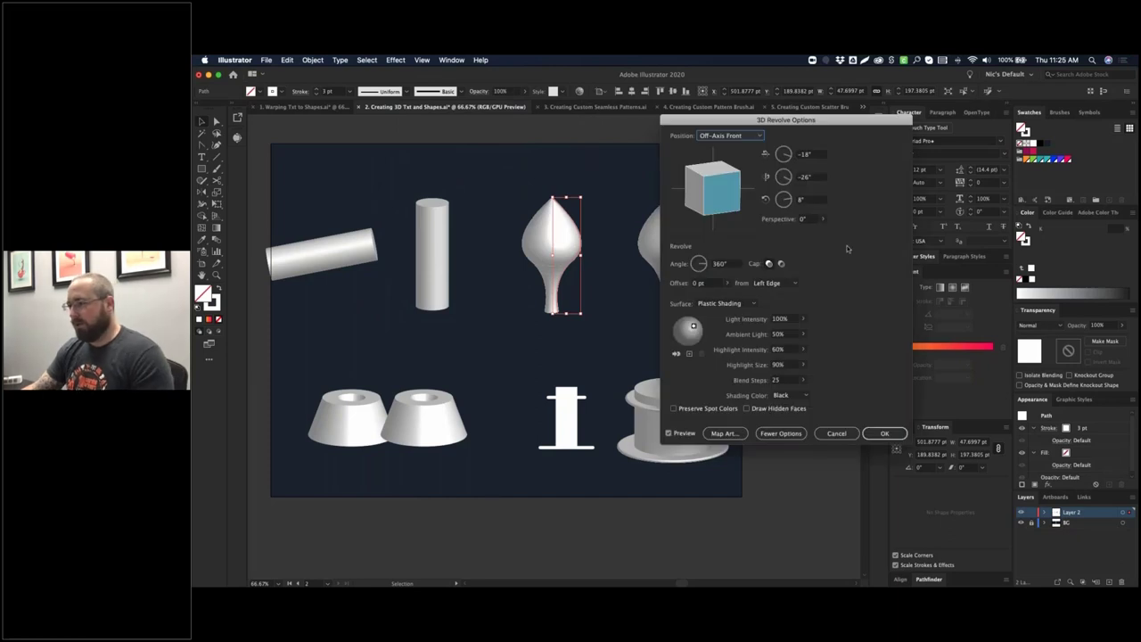
- Try revolving the S-shaped path from its Right Edge and return the revolve axis to Left Edge
left_click(796, 285)
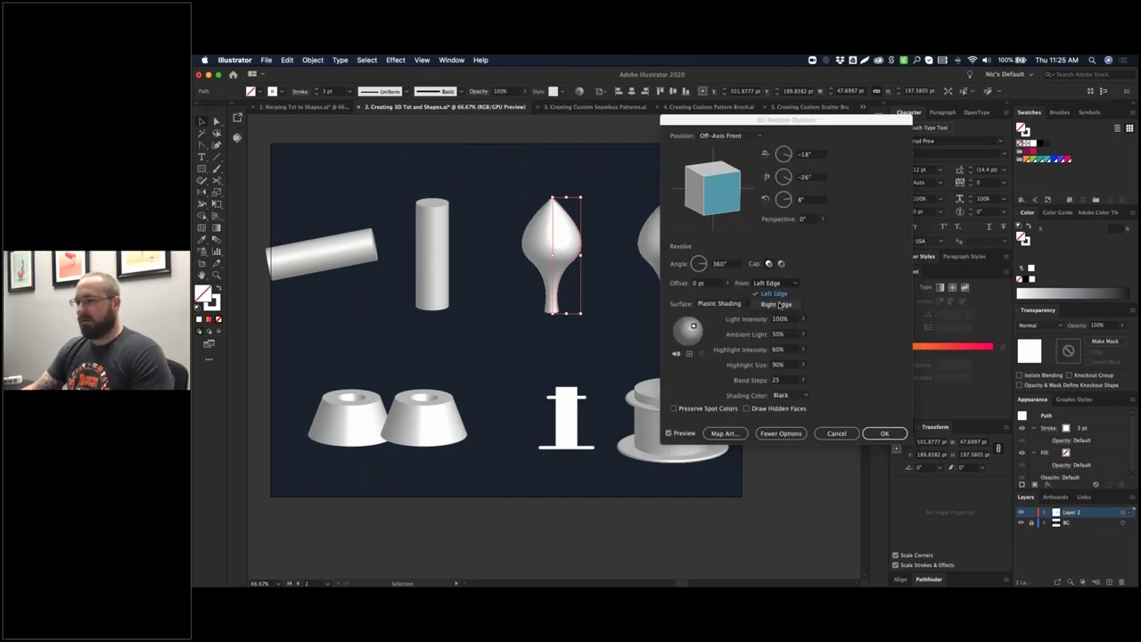
left_click(778, 305)
left_click(779, 285)
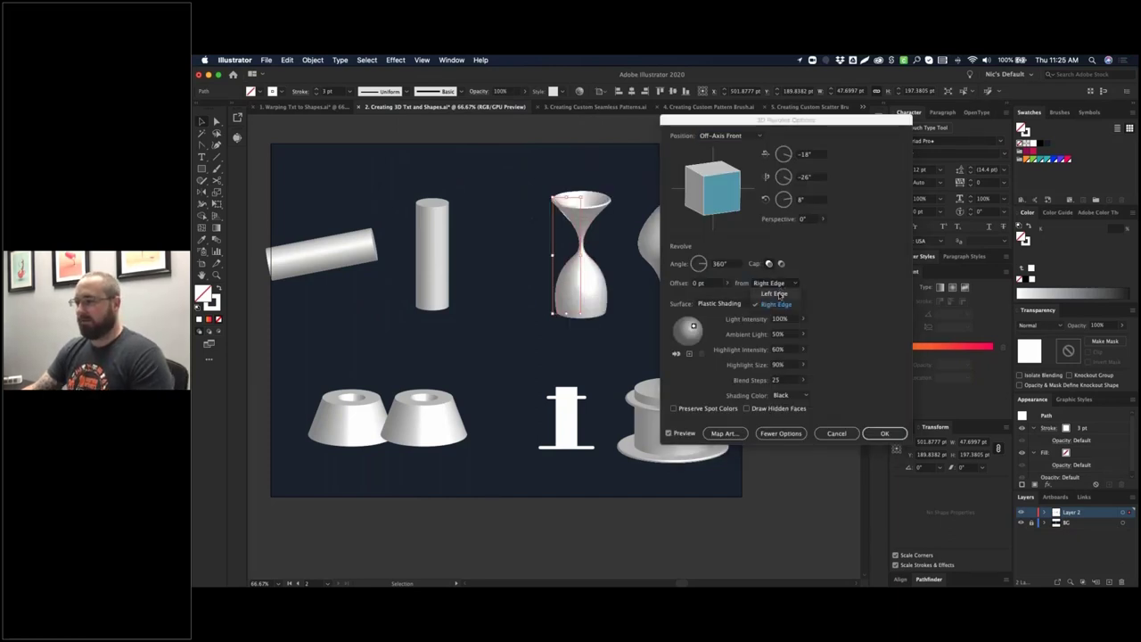
left_click(776, 275)
left_click(779, 283)
left_click(776, 304)
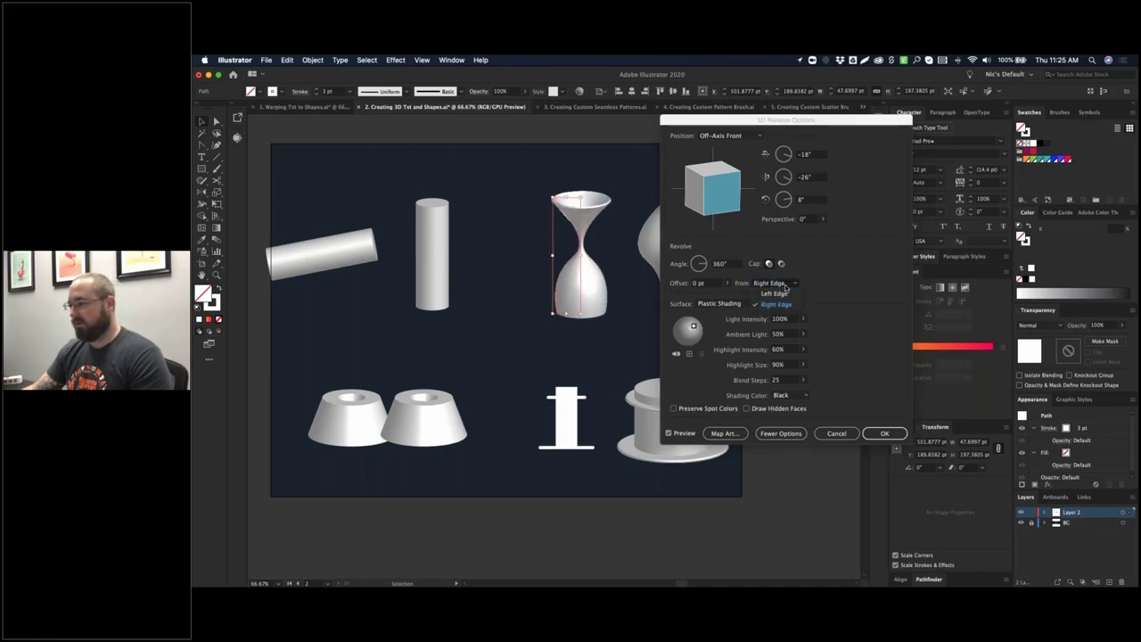
left_click(781, 284)
left_click(776, 294)
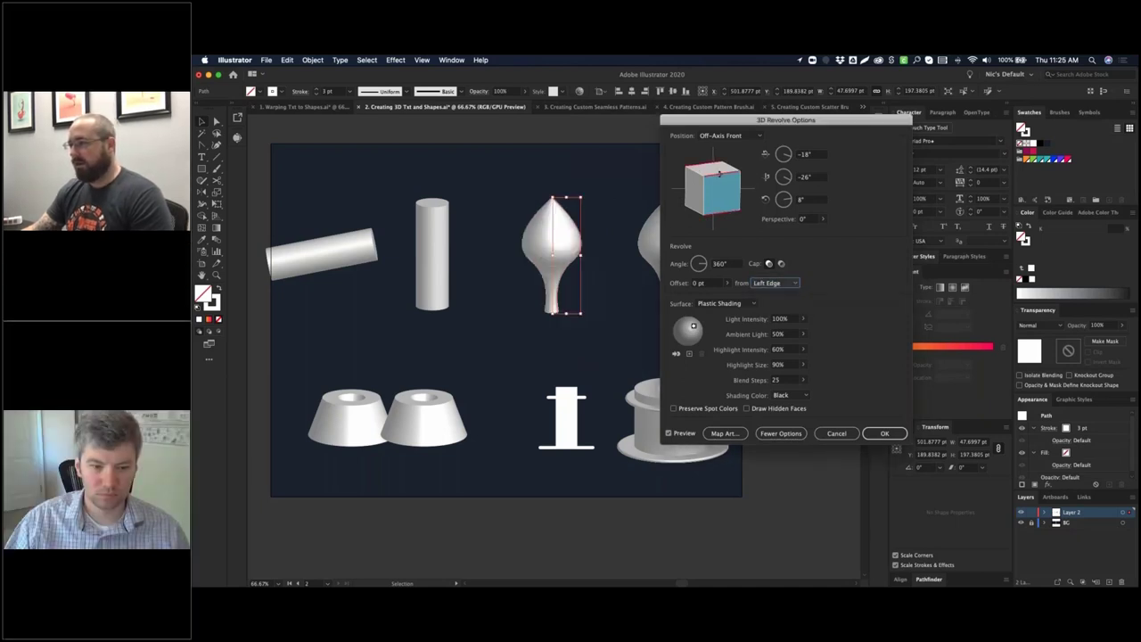
- Tilt the revolved S-curve to a custom rotation of about 23°, -25° and 7° and accept the 3D Revolve options
mouse_move(713, 191)
left_mouse_down()
mouse_move(713, 174)
mouse_move(719, 212)
left_mouse_up()
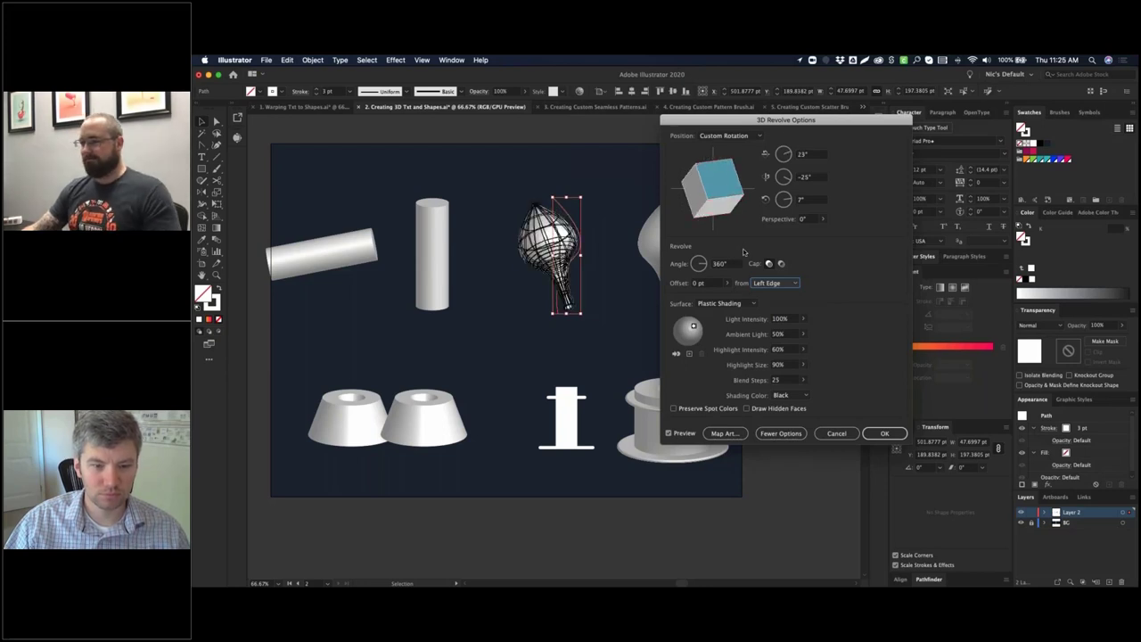
left_click(883, 435)
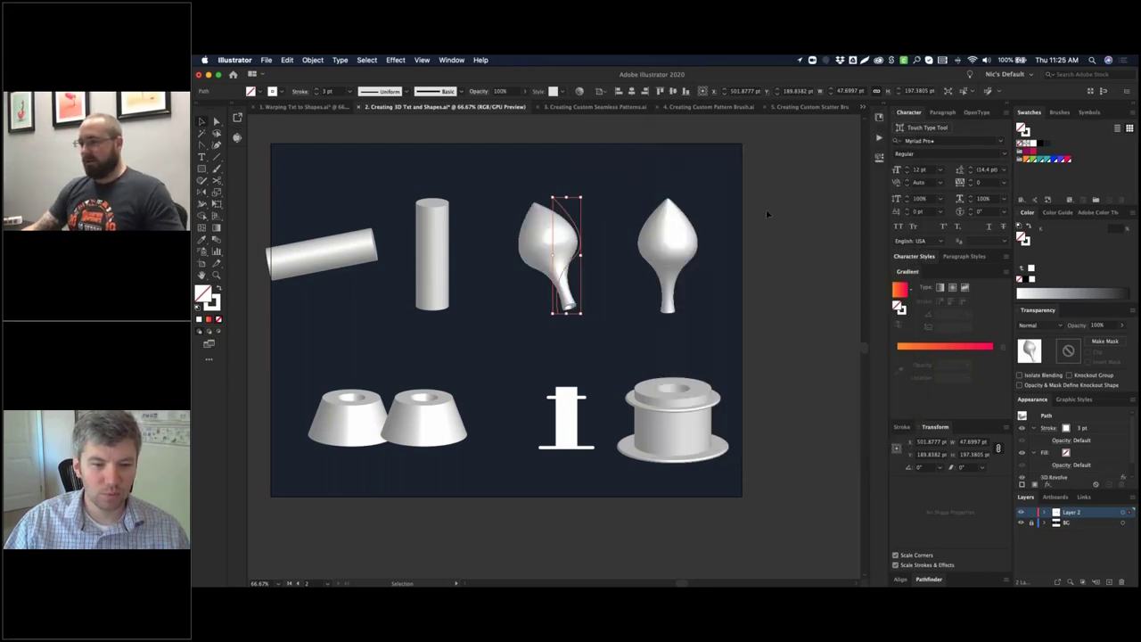
left_click(490, 178)
left_click_drag(466, 177, 692, 350)
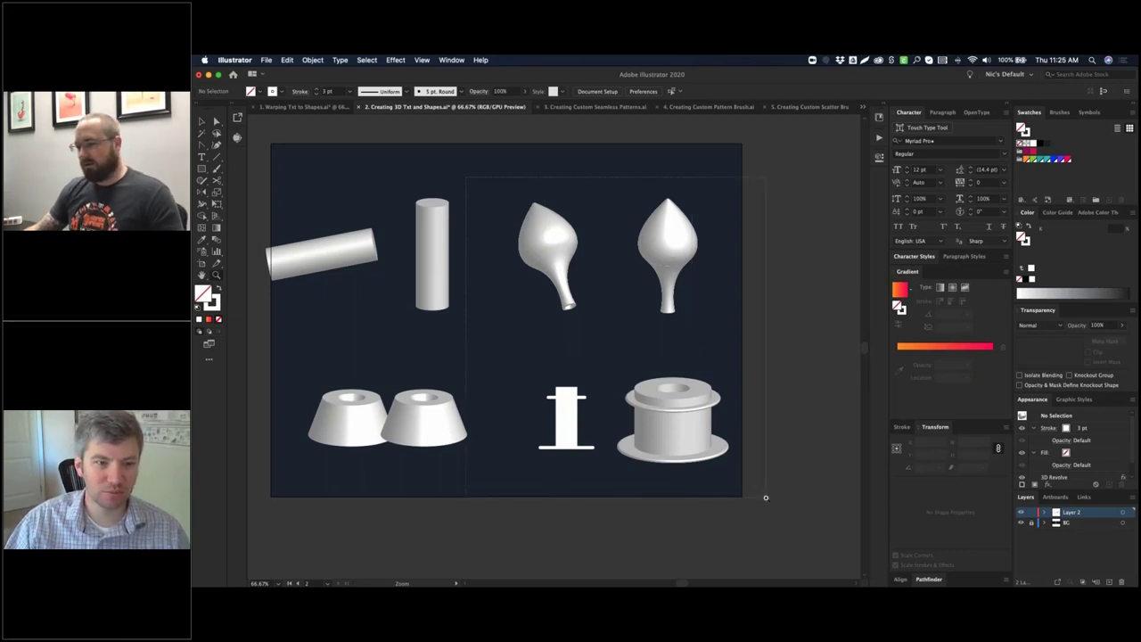
scroll(720, 428, "up", 3)
key("super+minus")
key("super+minus")
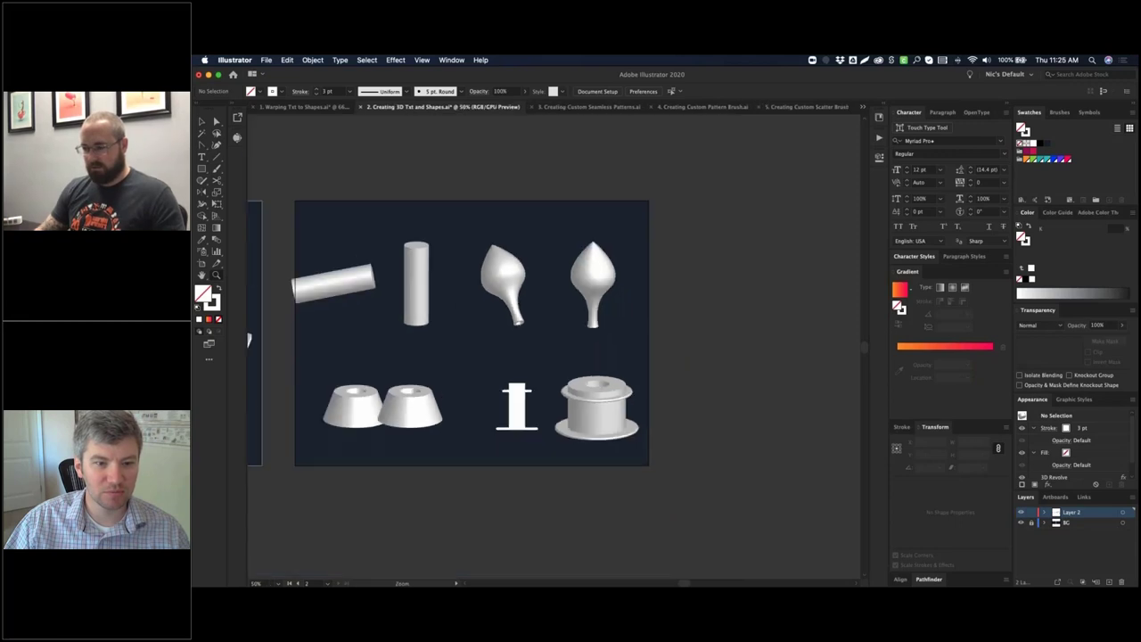
key("v")
left_click(507, 267)
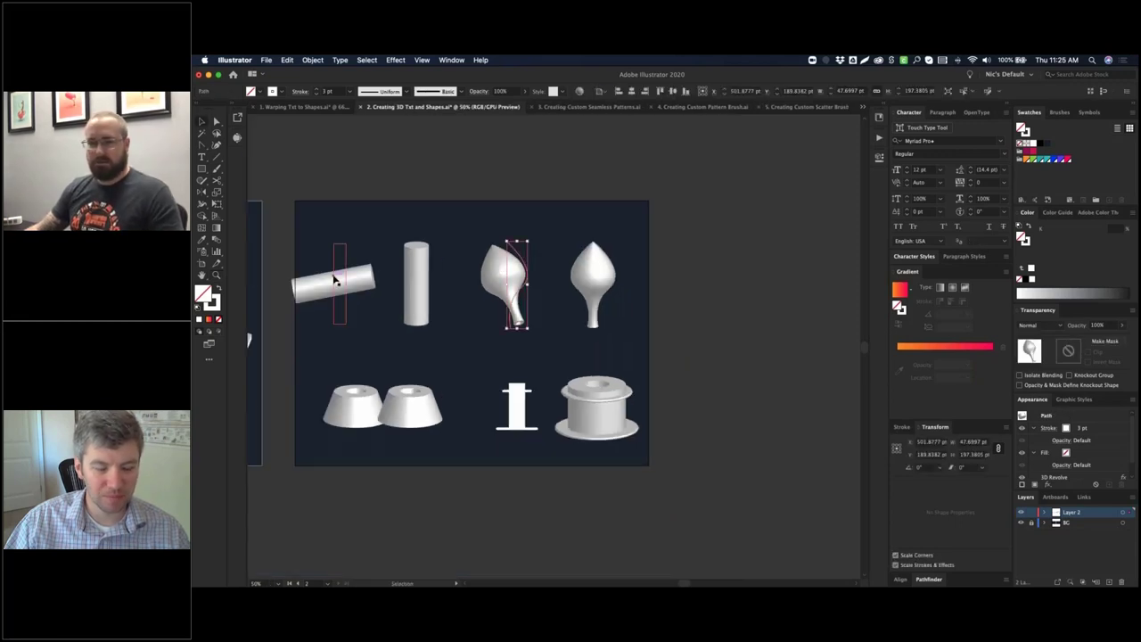
left_click(337, 281)
left_click(443, 194)
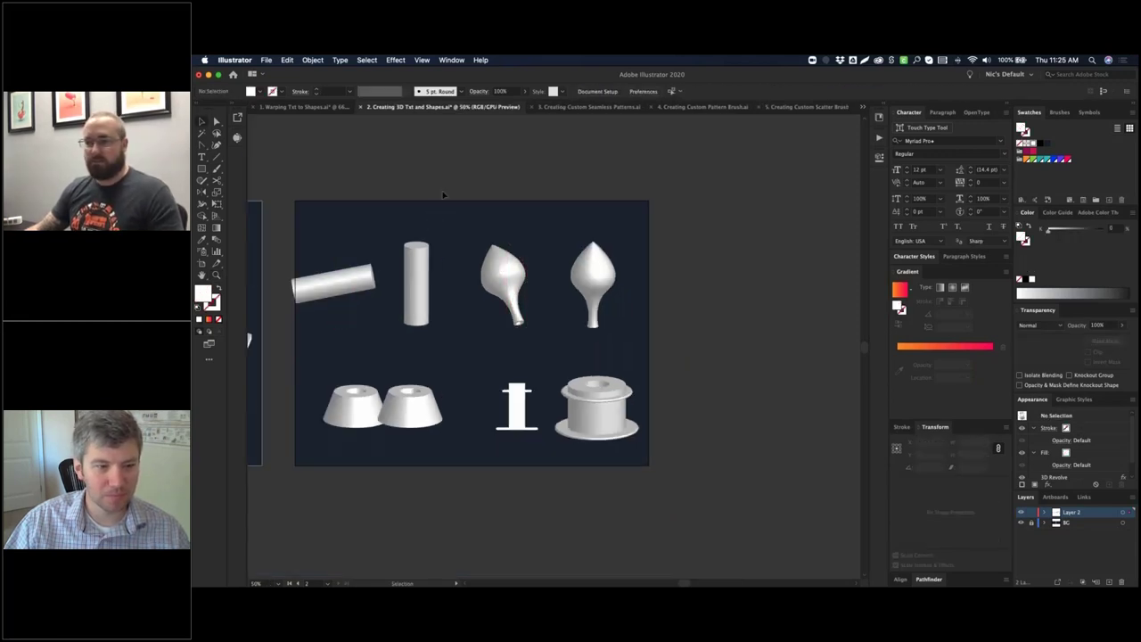
left_click_drag(450, 192, 523, 175)
- Delete the 3D Revolve effect from the letter A
key("z")
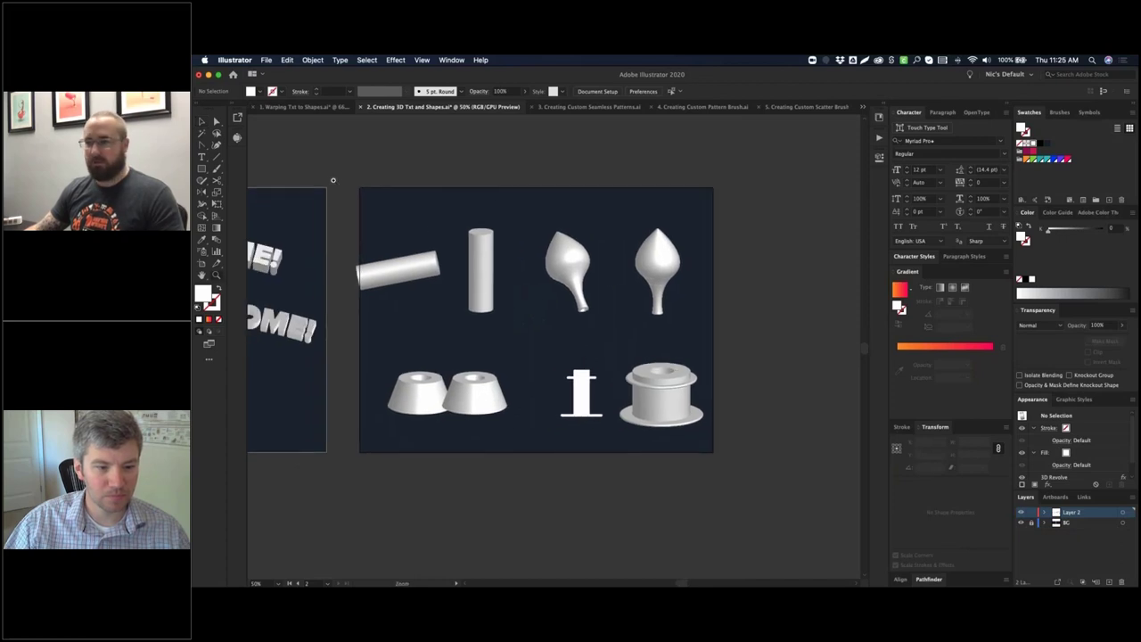
left_click_drag(329, 178, 820, 499)
left_click(339, 259)
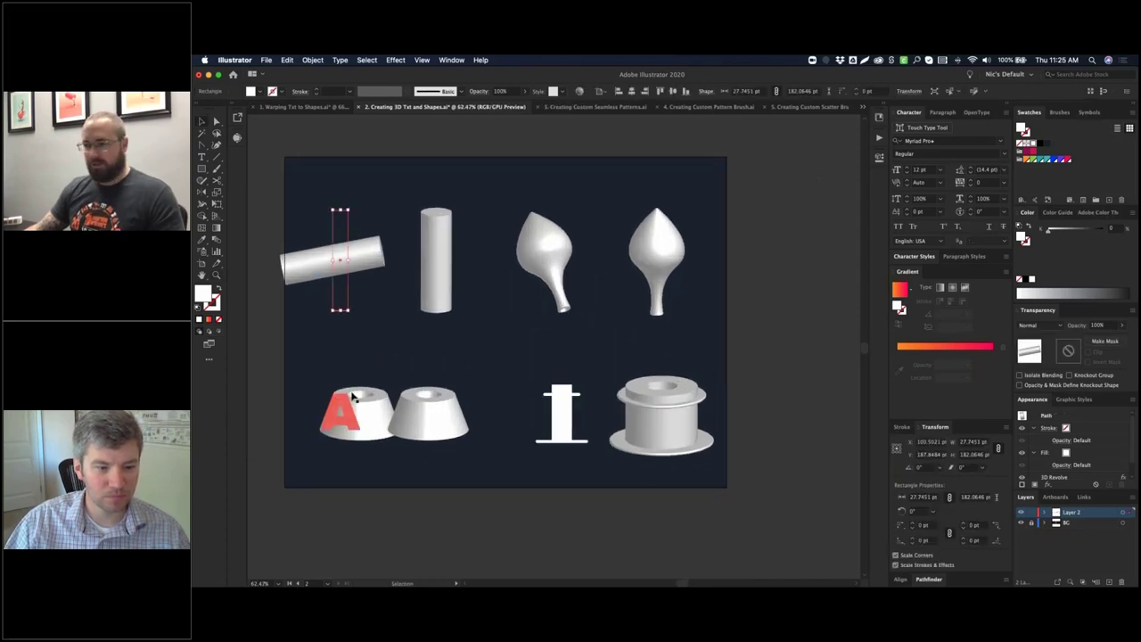
left_click(348, 407)
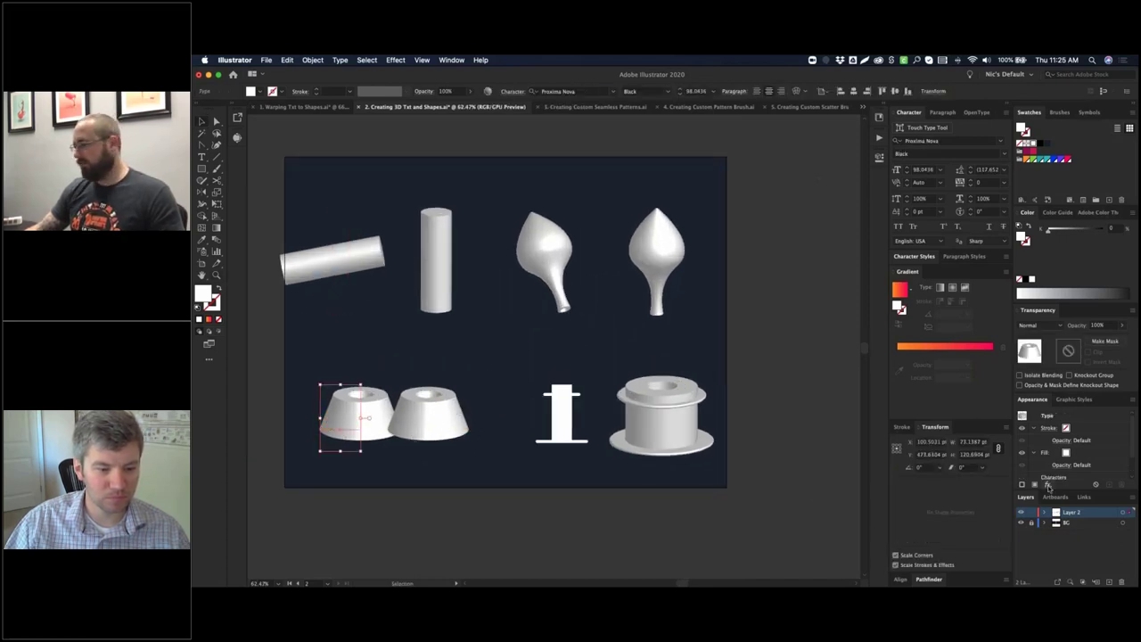
scroll(1106, 462, "down", 2)
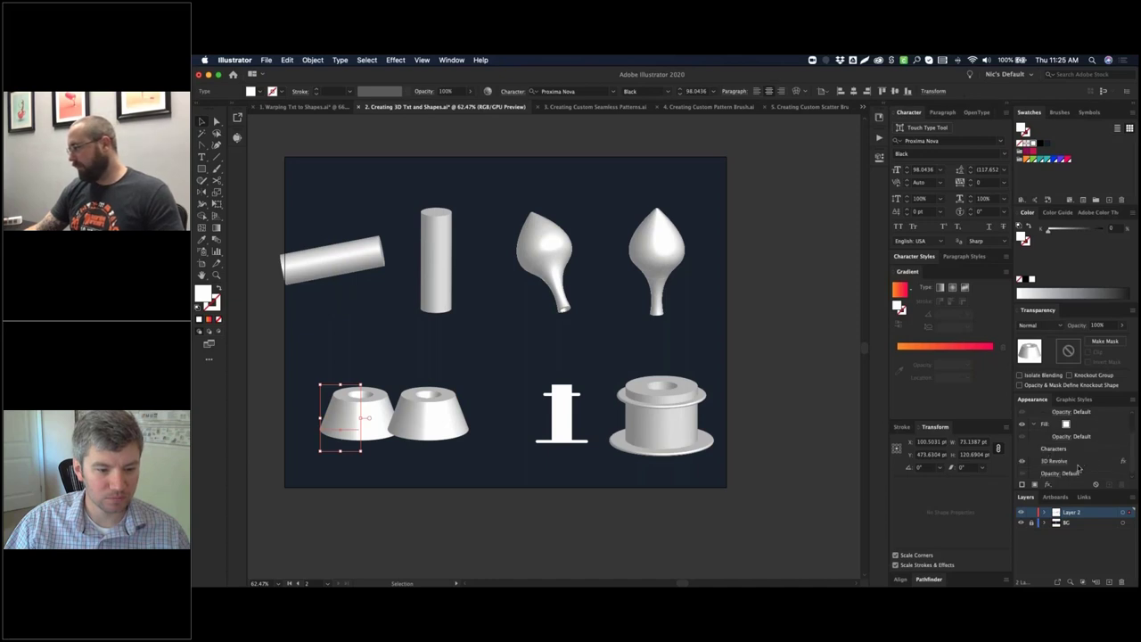
left_click_drag(1077, 464, 1122, 485)
- Delete the 3D Revolve effect from the tilted cylinder to restore the flat rectangle, and deselect it
left_click(365, 263)
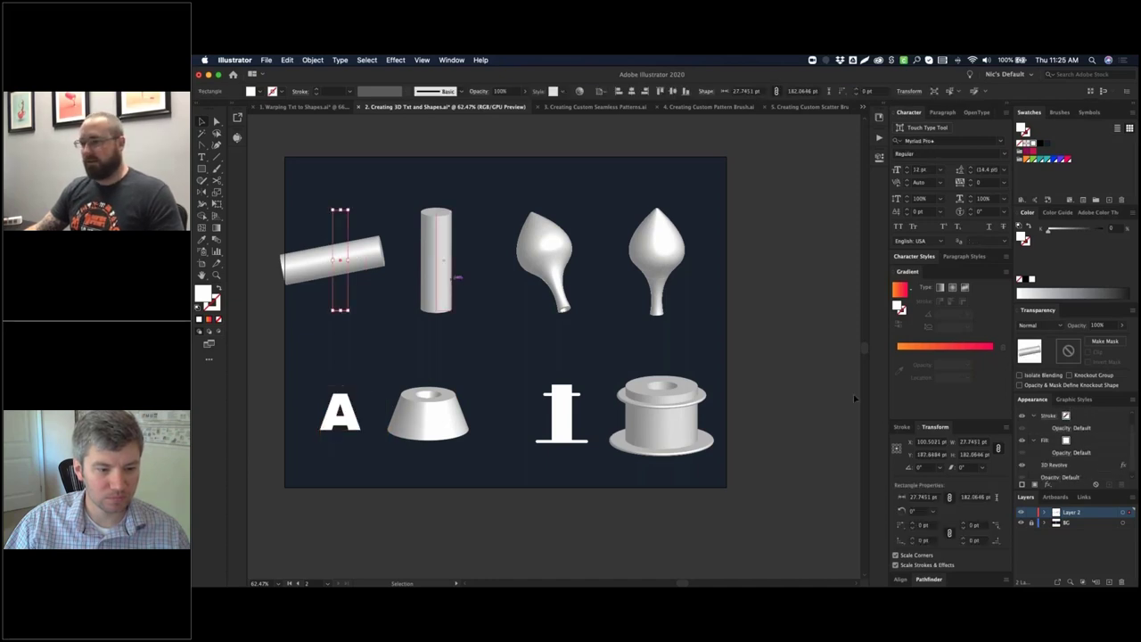
scroll(1104, 473, "down", 1)
left_click(1099, 463)
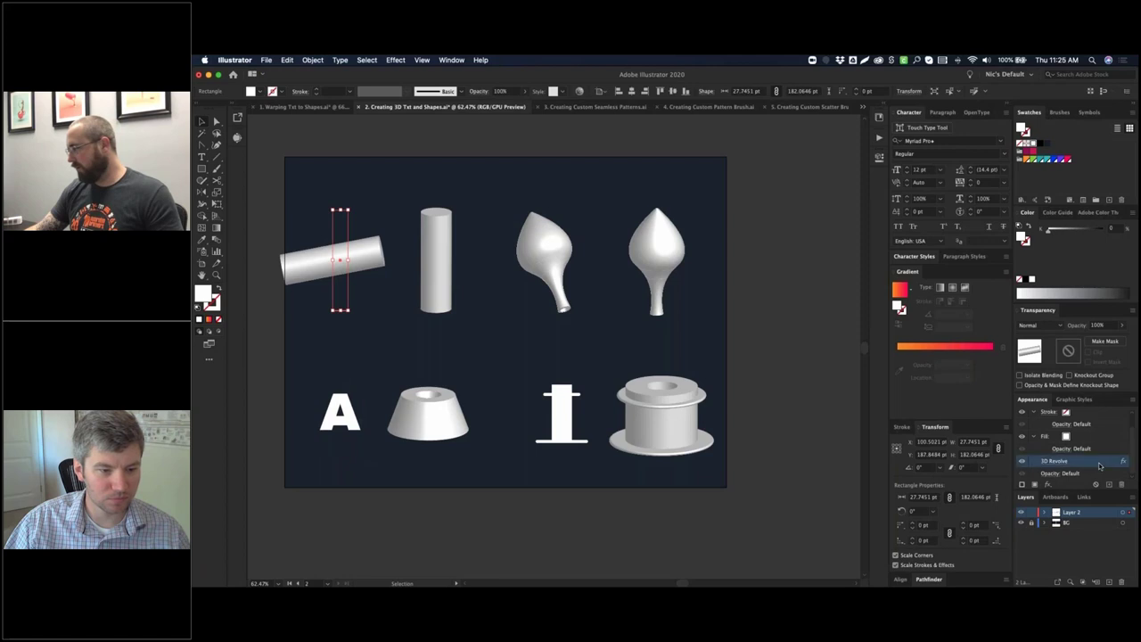
left_click(1121, 484)
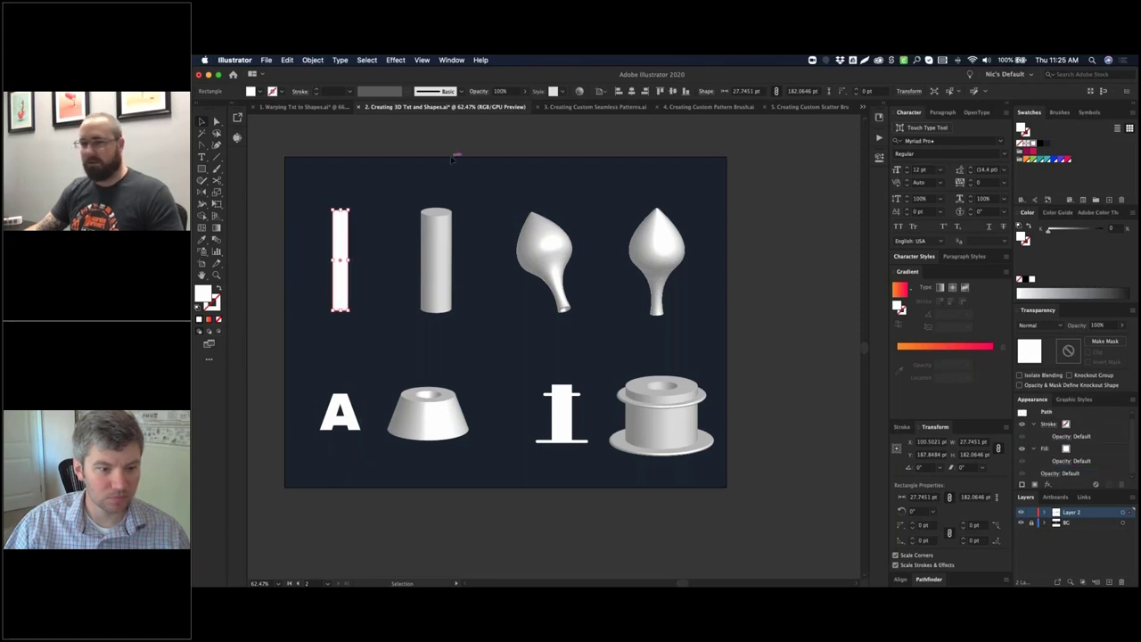
left_click(369, 173)
- Delete the S-curve's 3D Revolve effect and move the flat path off the artboard, beyond its right edge
left_click(553, 233)
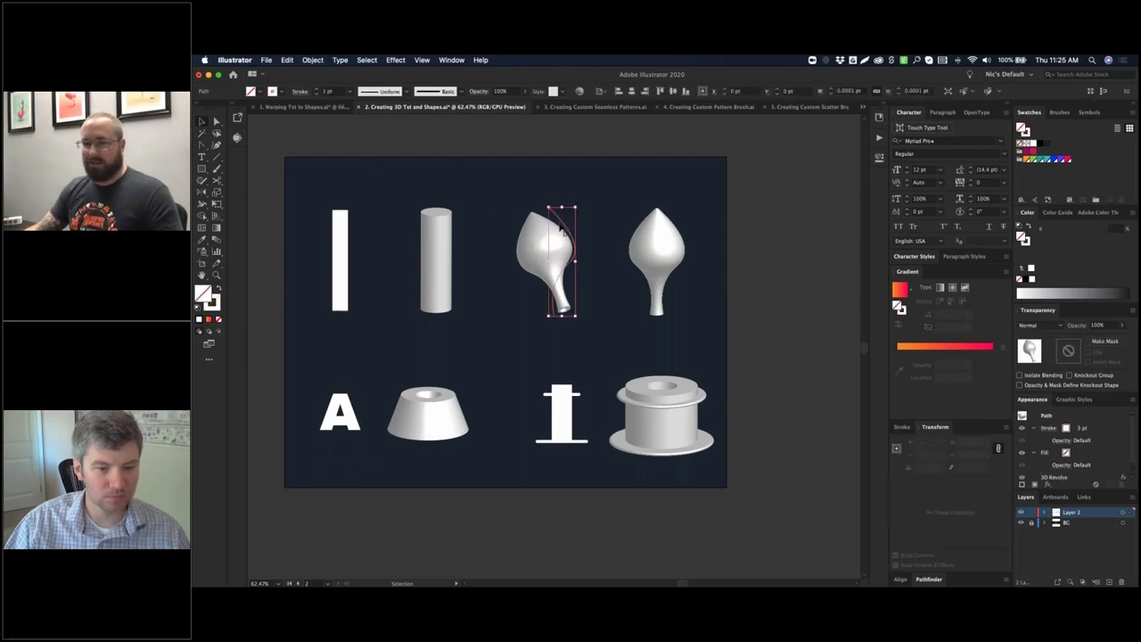
scroll(1081, 428, "down", 1)
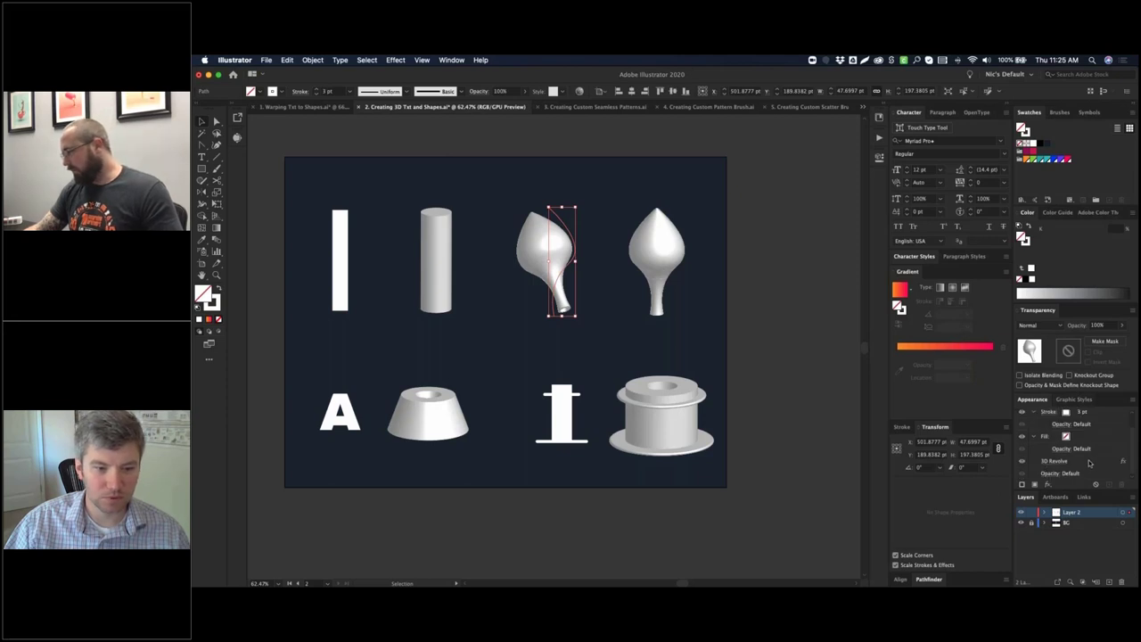
left_click(1086, 463)
left_click(1121, 484)
left_click(659, 192)
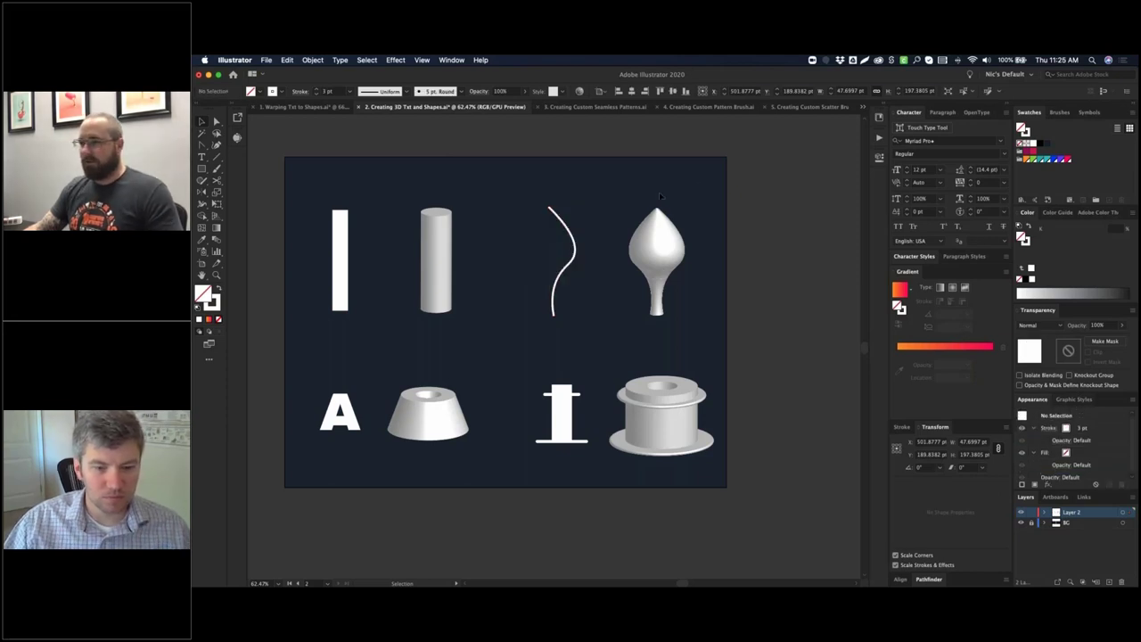
left_click_drag(568, 228, 774, 230)
left_click(579, 194)
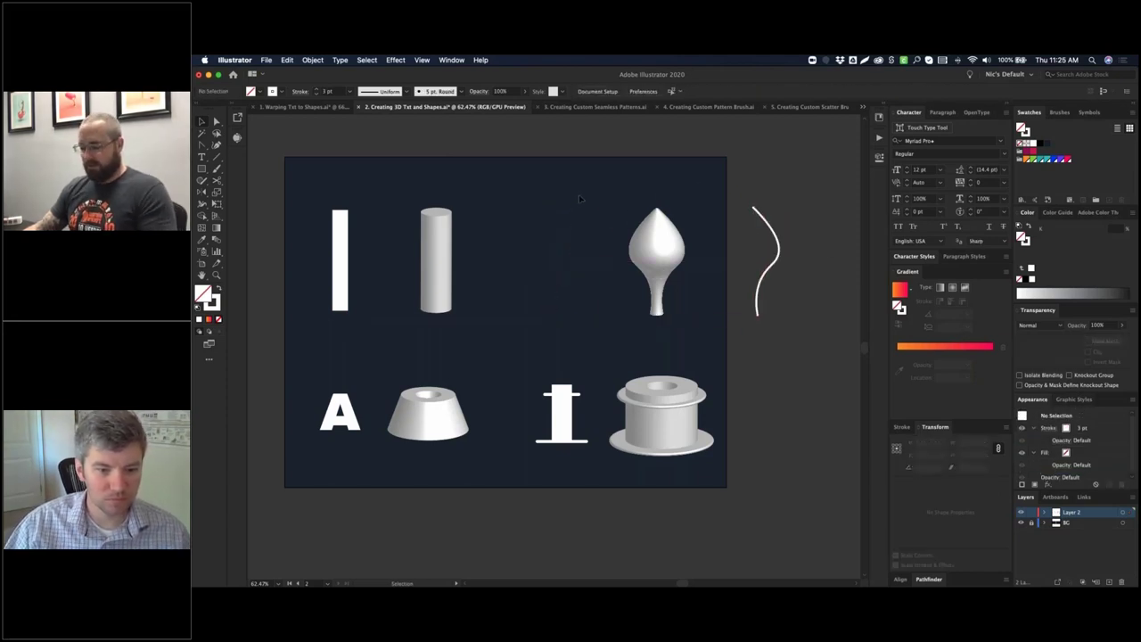
- Draw an open zigzag path ending in a curved top with the Pen tool, about 118 pt wide and 225 pt tall, beside the upright cylinder
key("p")
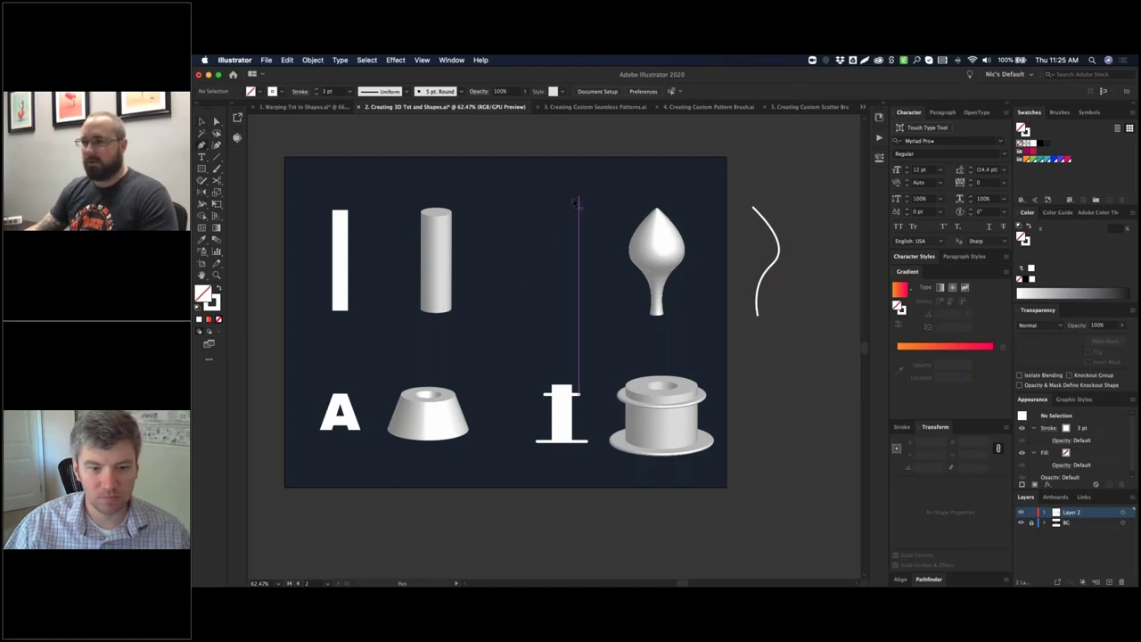
left_click(528, 311)
left_click(489, 260)
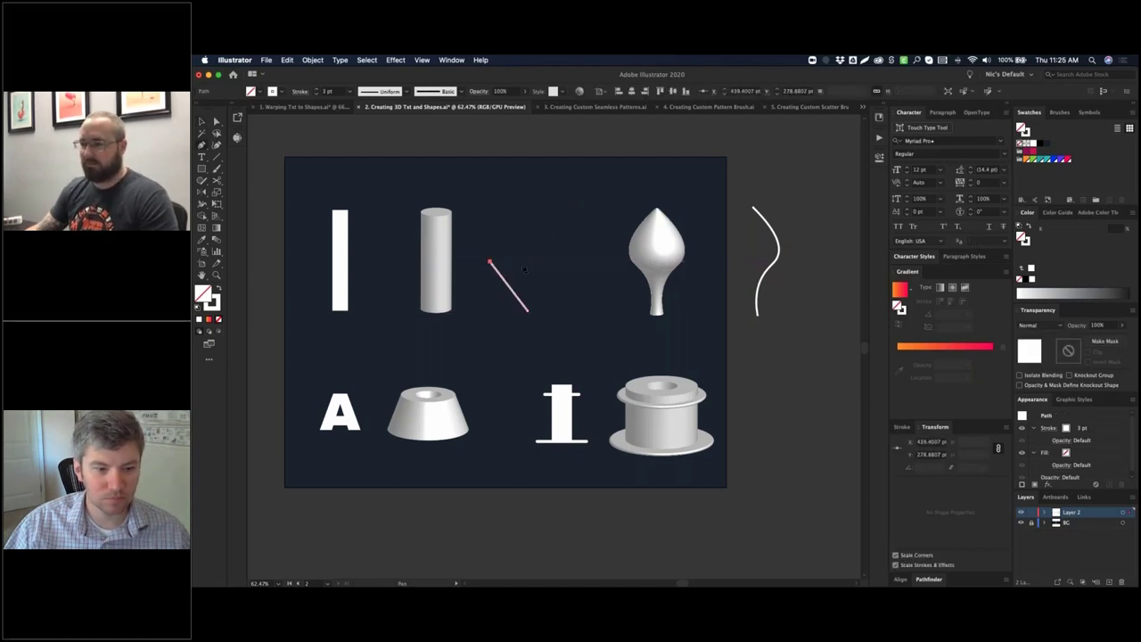
left_click(528, 258)
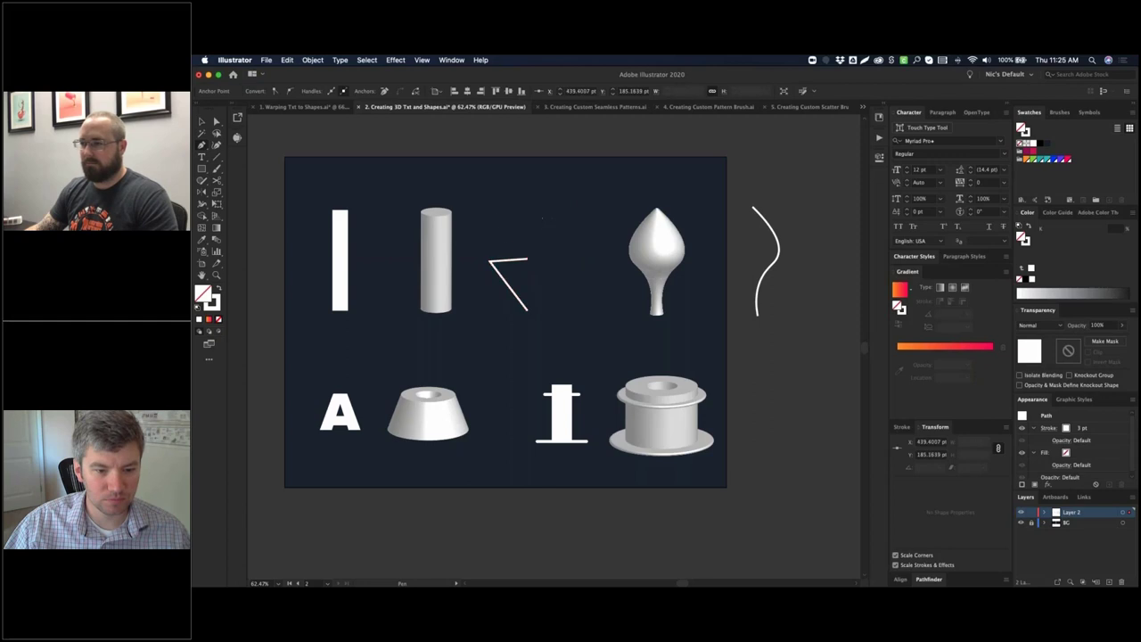
left_click(496, 217)
left_click_drag(555, 200, 554, 237)
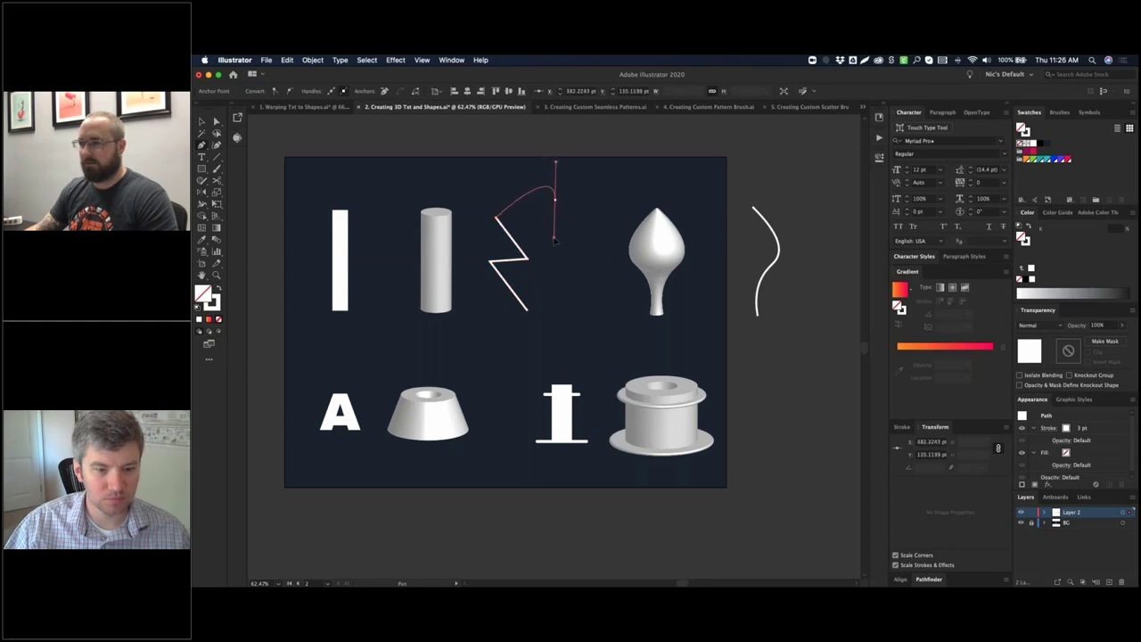
key("v")
left_click(582, 161)
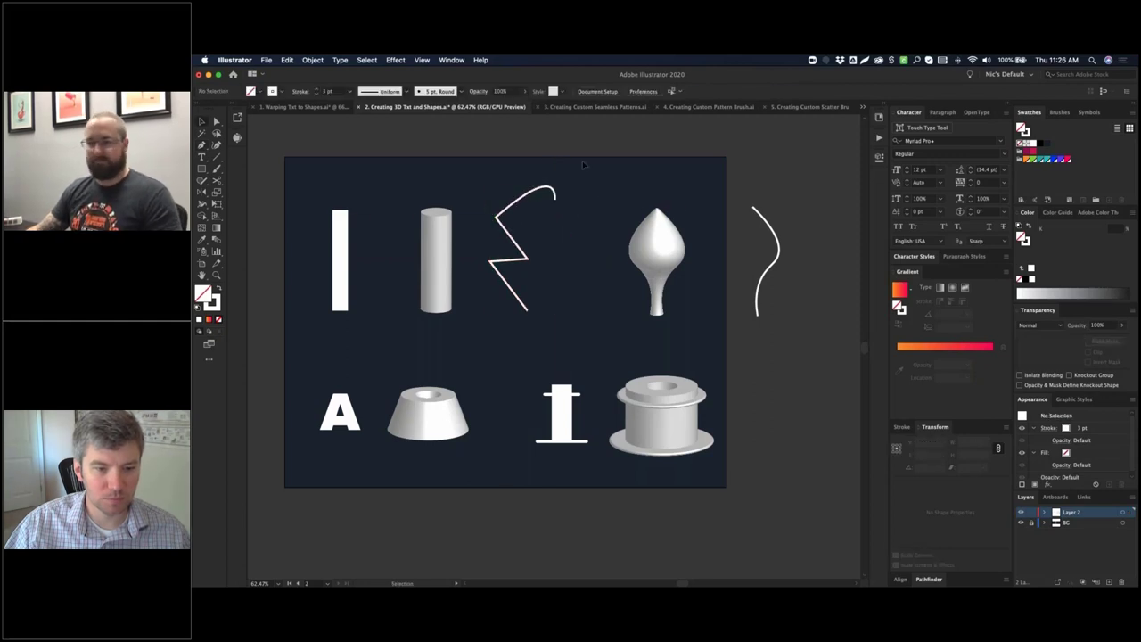
- Apply a 3D Revolve effect around the left edge of the zigzag path and move the revolved object clear of the upright cylinder
left_click(529, 194)
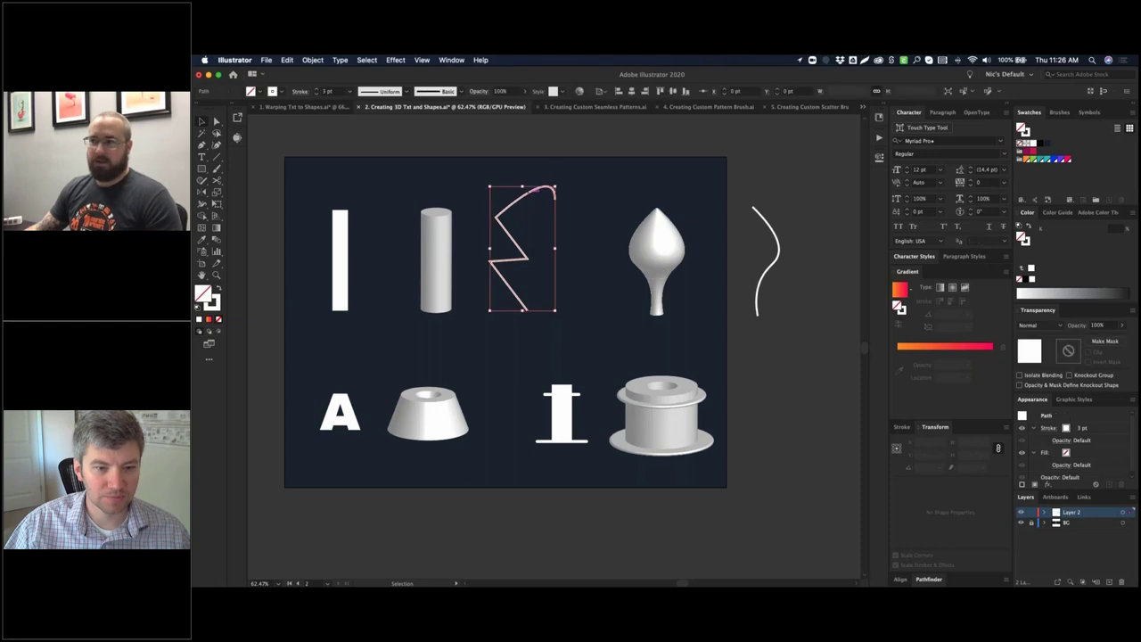
left_click(395, 60)
mouse_move(426, 124)
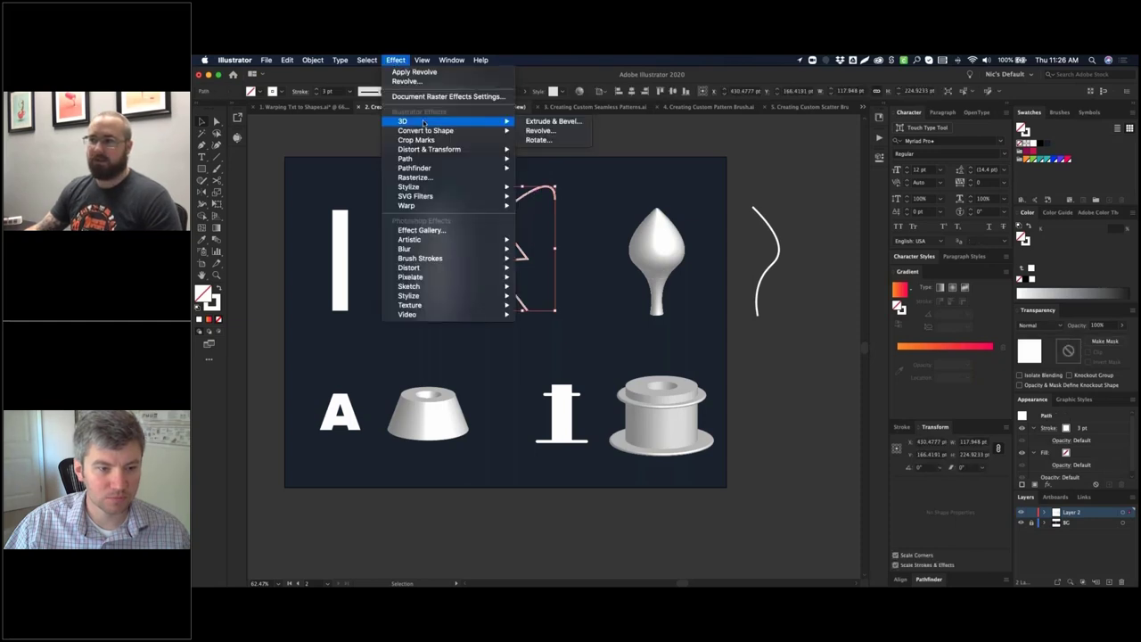
left_click(540, 130)
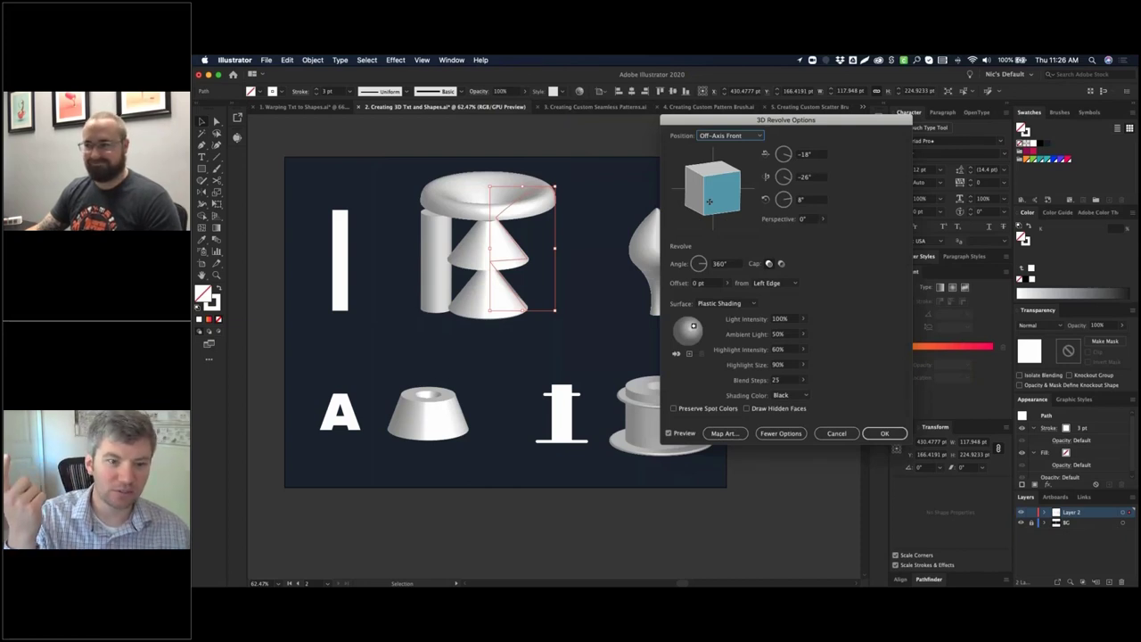
left_click(702, 263)
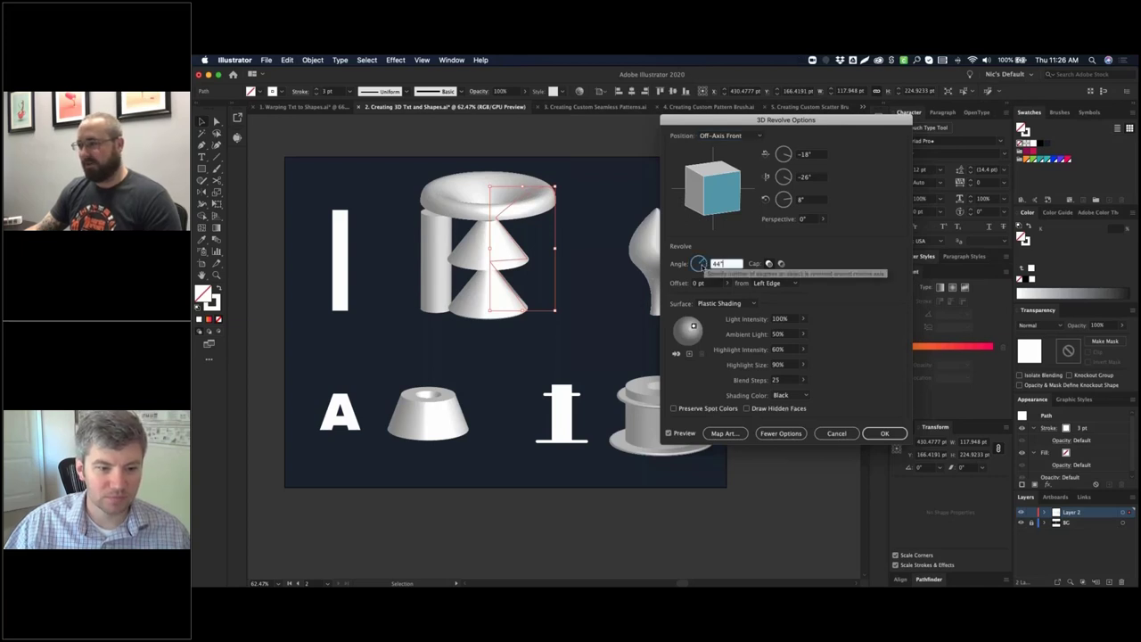
left_click_drag(701, 264, 696, 273)
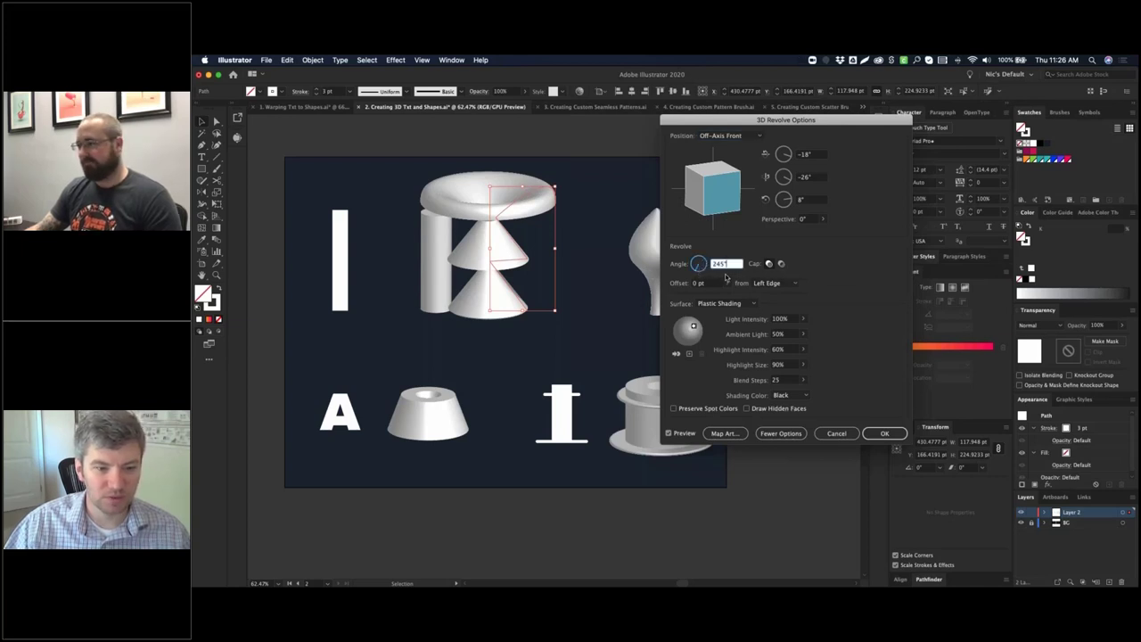
left_click(885, 432)
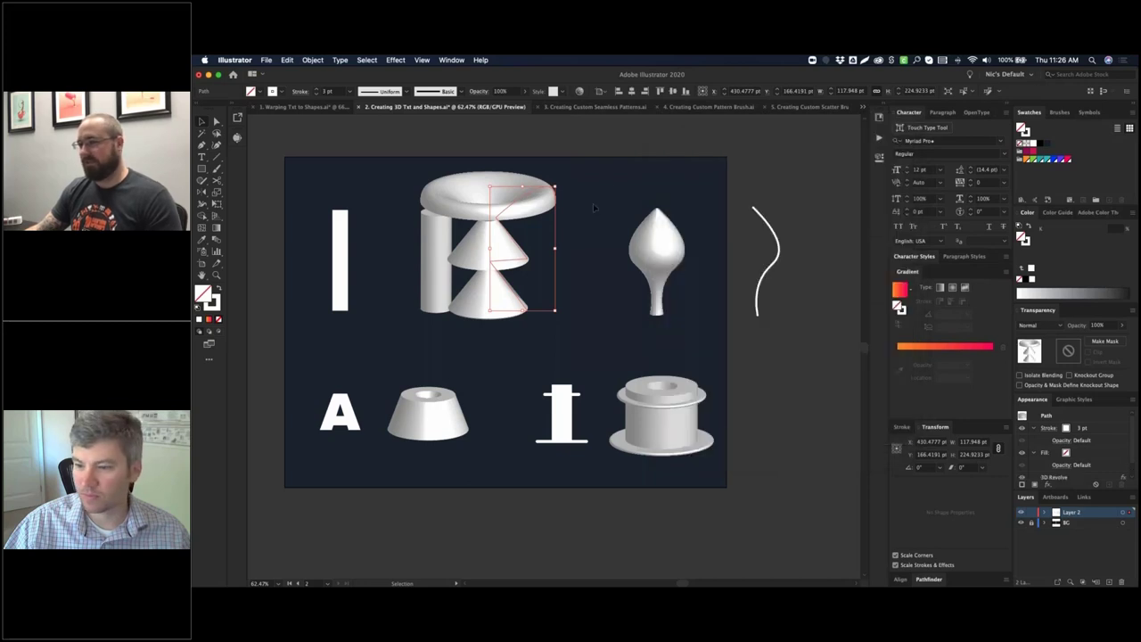
left_click_drag(543, 182, 586, 181)
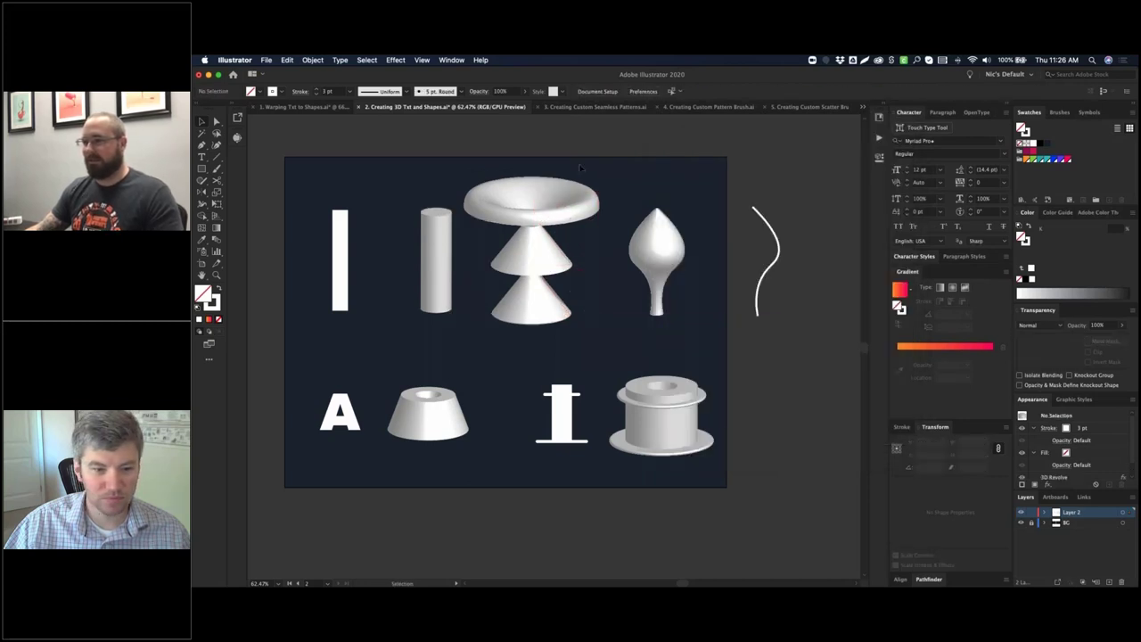
- Reshape the revolved zigzag's profile with Direct Selection, moving its inner anchors and pulling the bottom end anchor inward to narrow the base
key("a")
left_click(621, 173)
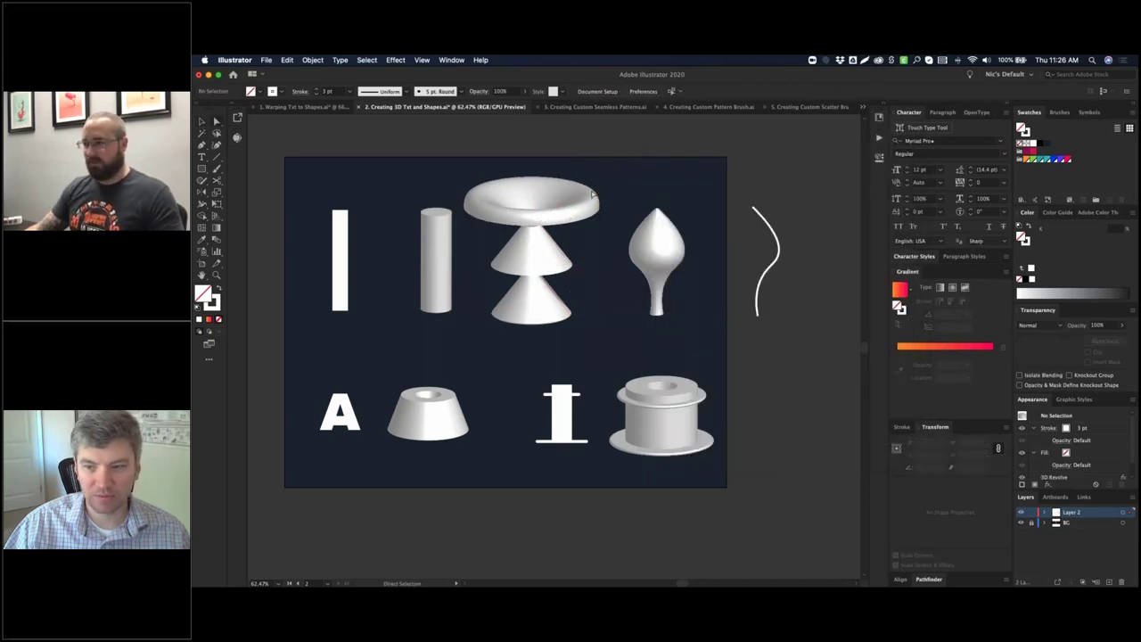
left_click(572, 200)
left_click(540, 224)
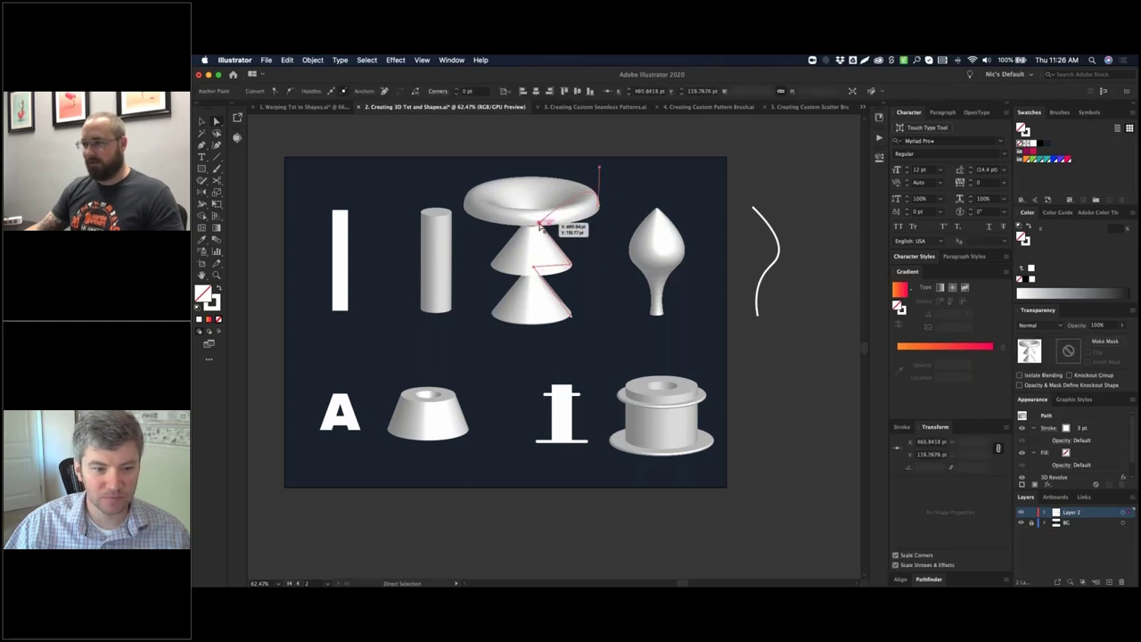
left_click_drag(541, 227, 621, 219)
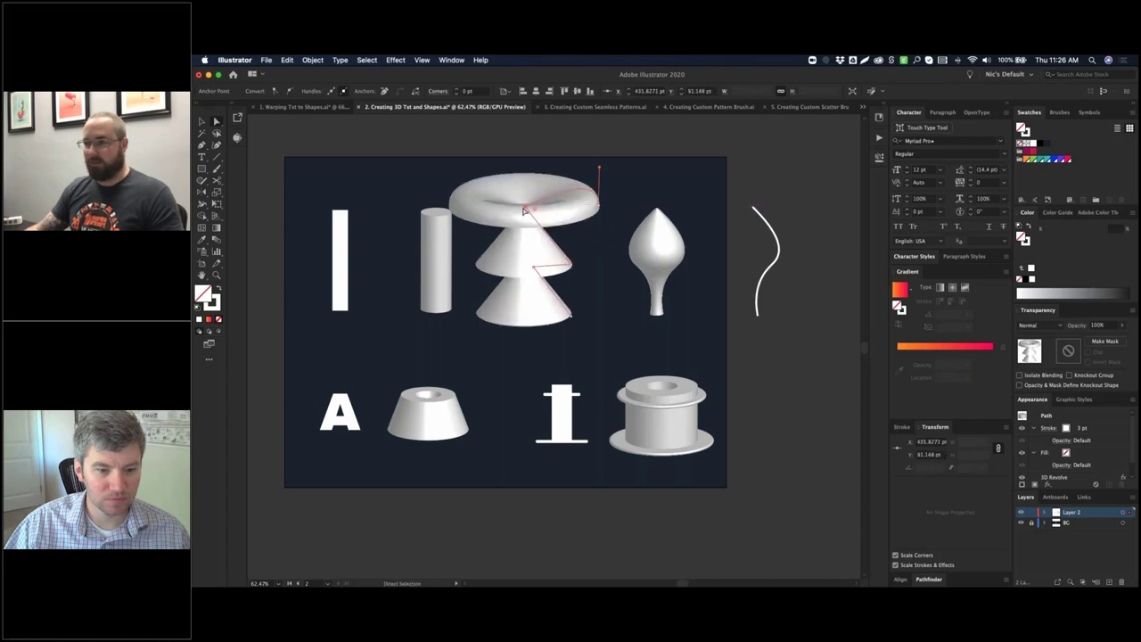
left_click_drag(526, 209, 535, 288)
left_click_drag(573, 321, 535, 322)
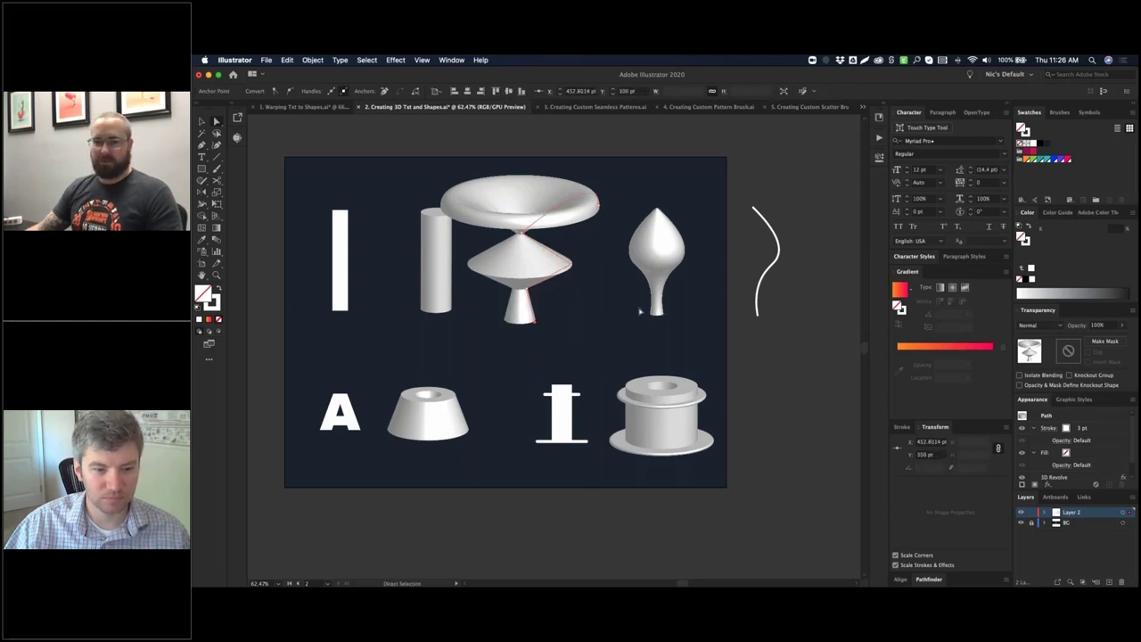
- Center the reshaped revolved object between the upright cylinder and the bulb shape, and deselect it
key("v")
left_click(651, 162)
scroll(583, 215, "left", 1)
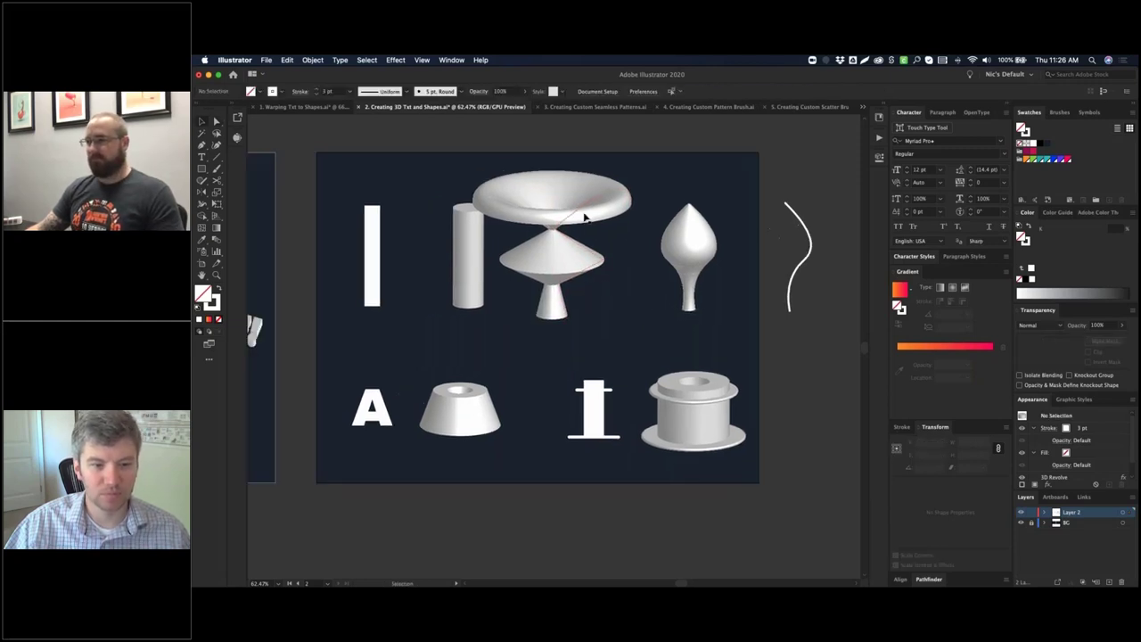
left_click_drag(582, 215, 606, 216)
left_click(676, 145)
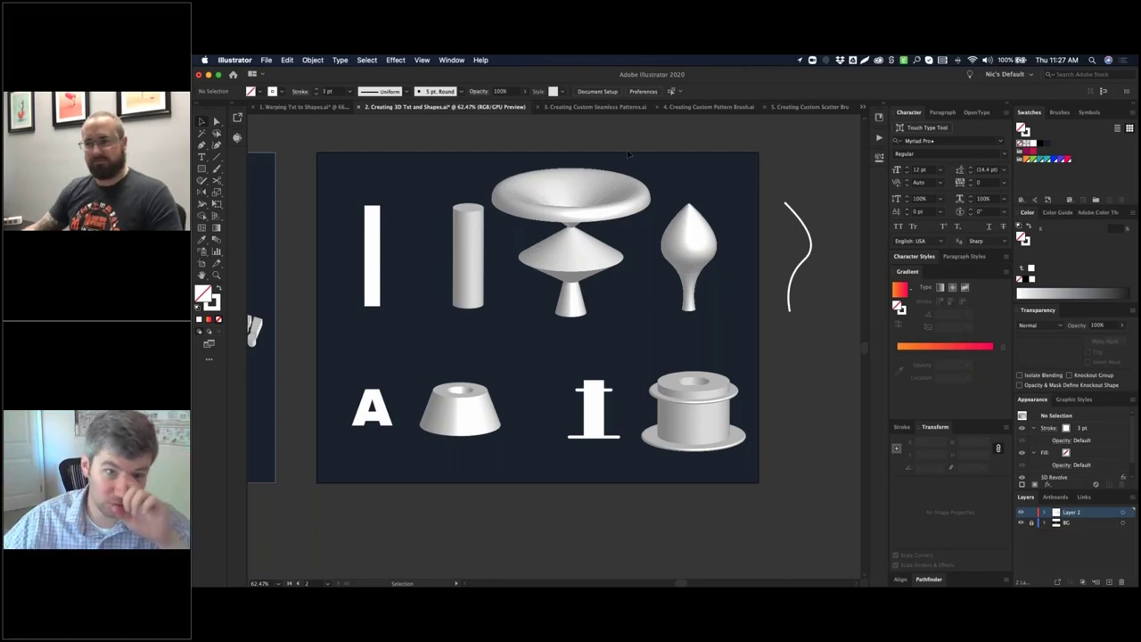
- Draw an unfilled, white-stroked square about 79 pt wide across the artboard's top edge, above the flat white bar
left_click_drag(401, 167, 425, 226)
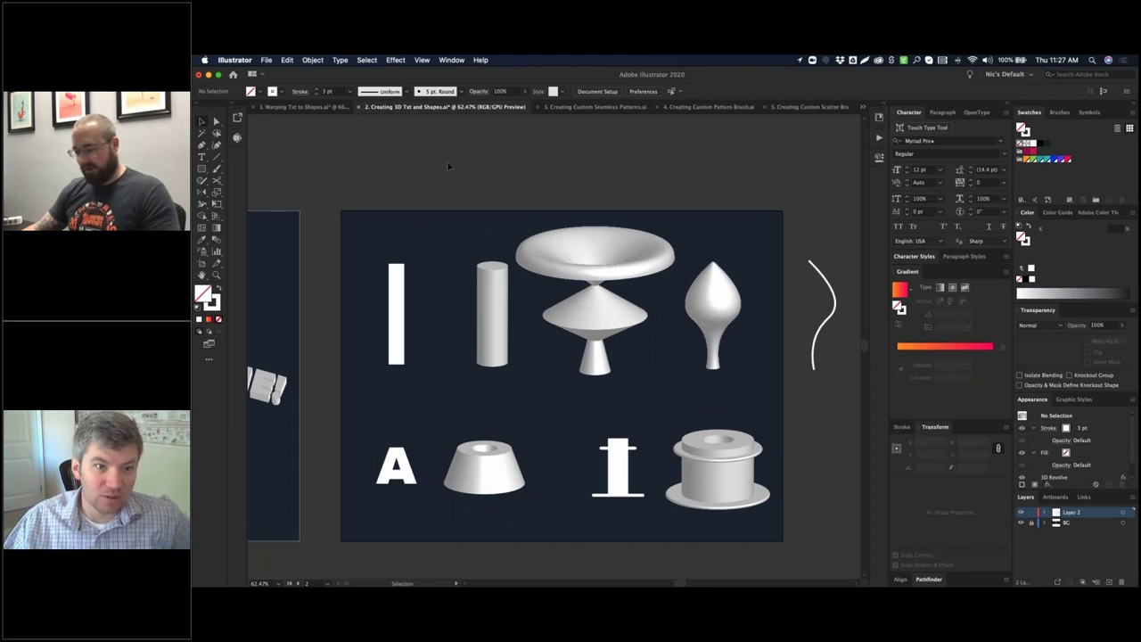
left_click_drag(443, 217, 462, 196)
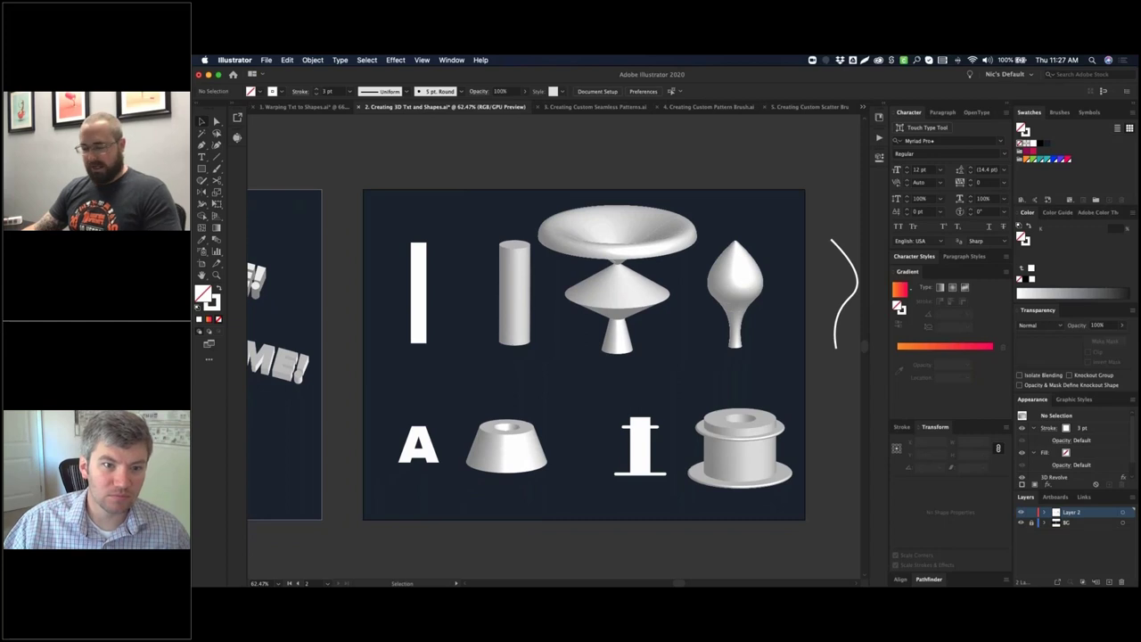
key("m")
left_click_drag(428, 182, 474, 227)
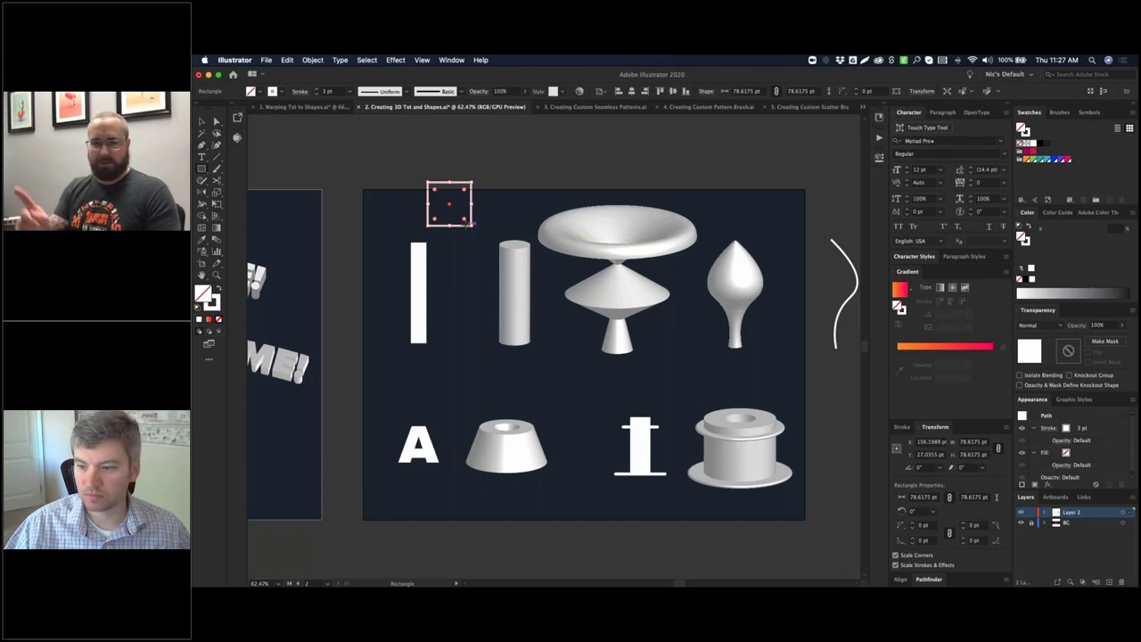
key("v")
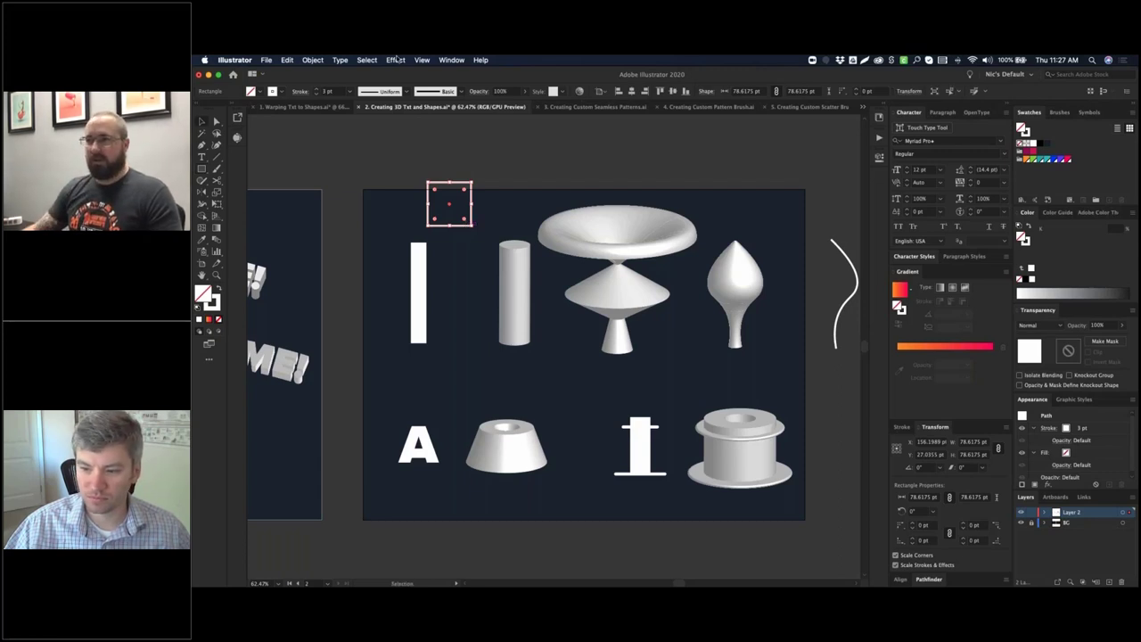
- Apply a 360° 3D Revolve effect around the square's left edge in the Off-Axis Front position, and deselect it
left_click(397, 59)
mouse_move(445, 130)
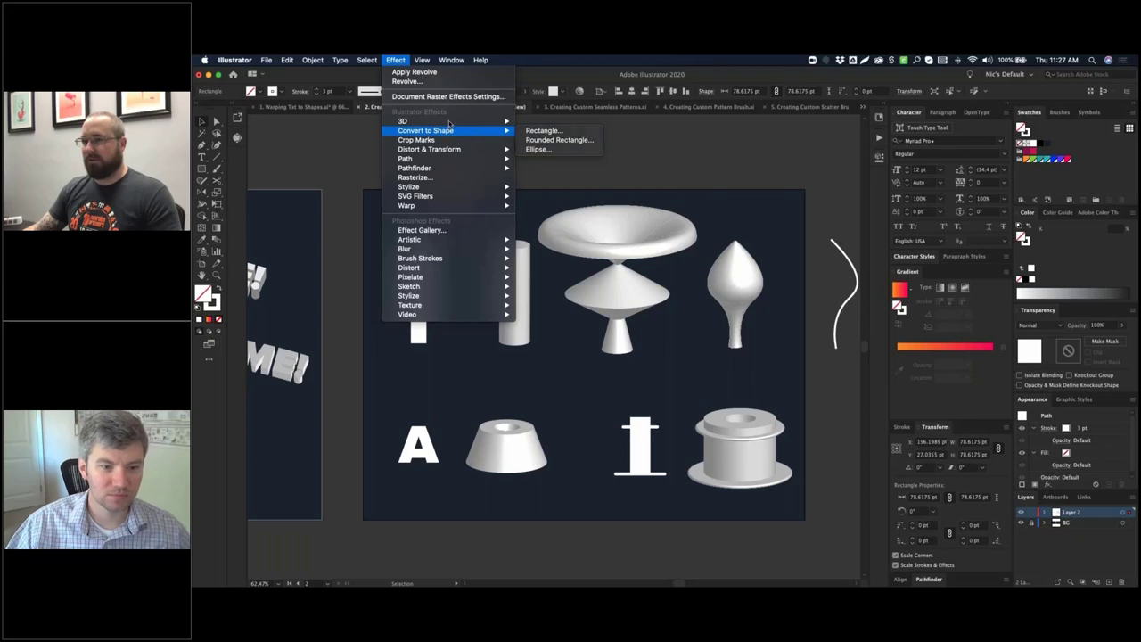
left_click(544, 130)
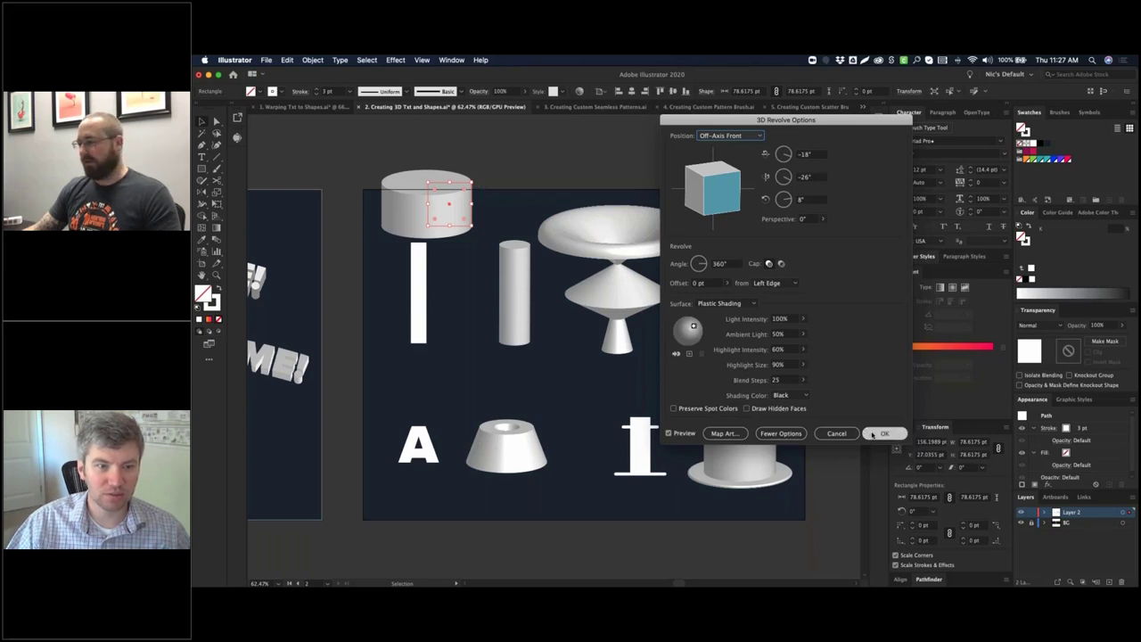
key("Return")
left_click(494, 176)
- Duplicate the short wide cylinder up and to the right, and delete the copy's 3D Revolve effect
scroll(499, 169, "left", 1)
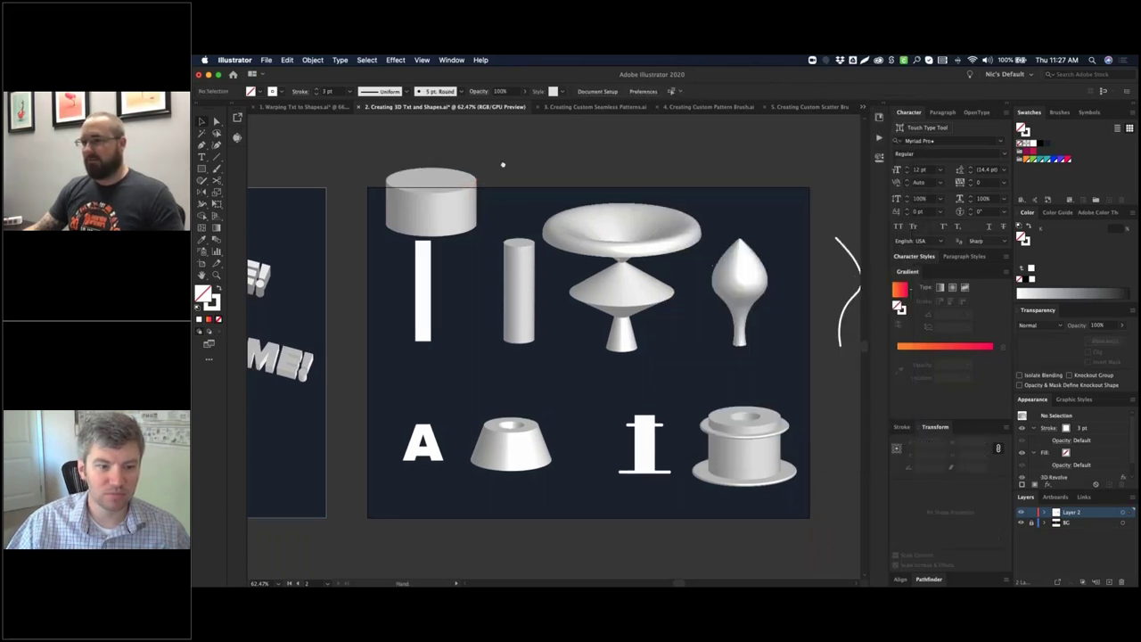
left_click(475, 179)
left_click_drag(475, 178, 570, 152)
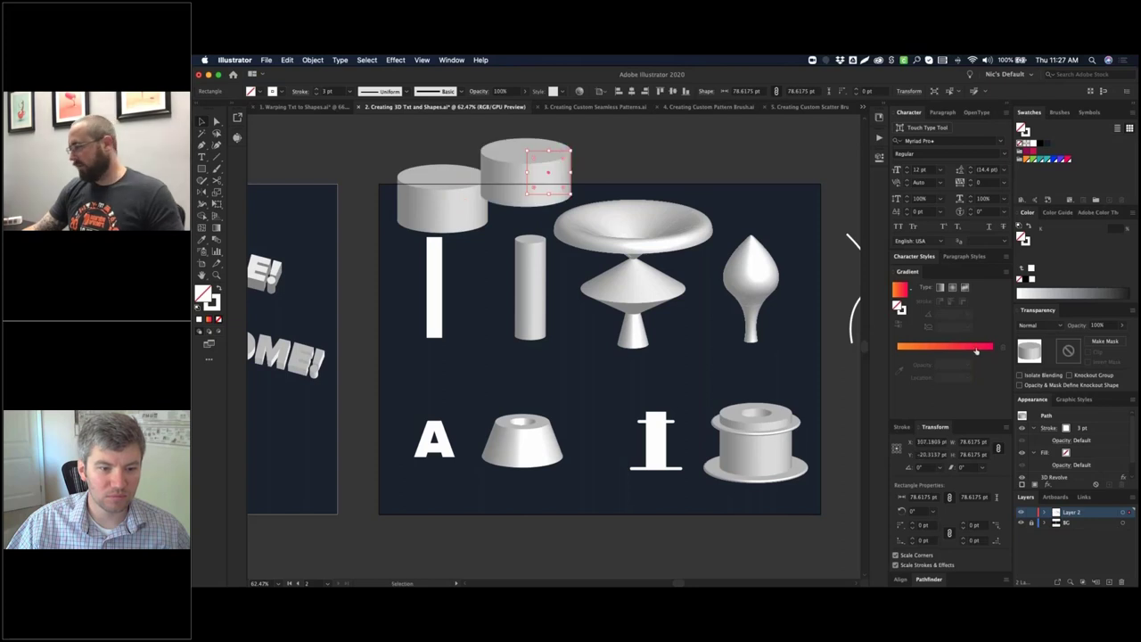
scroll(1088, 477, "down", 1)
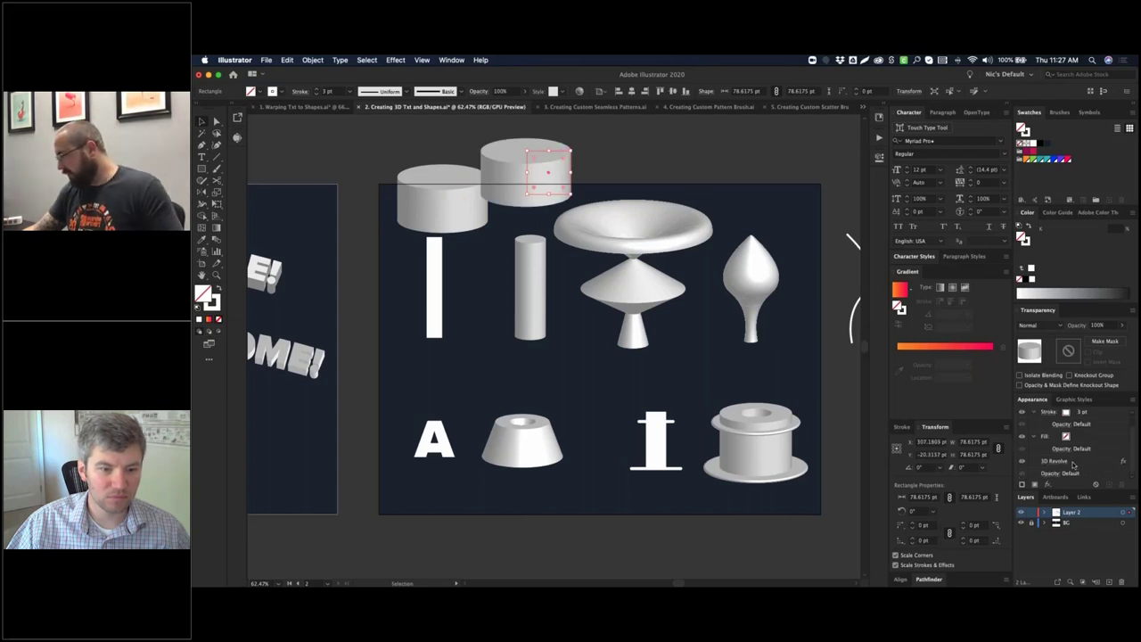
left_click(1073, 465)
left_click(1122, 485)
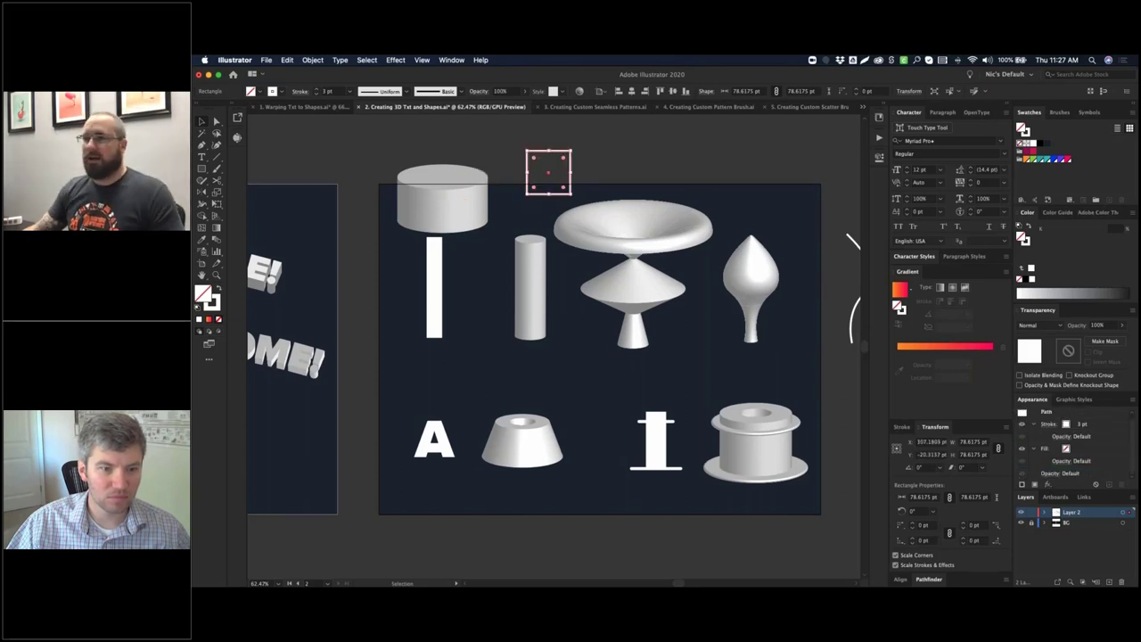
- Apply 3D Extrude & Bevel to the copied square with rotation -25°, -43°, 15° and a 143 pt depth, and deselect it
left_click(396, 60)
mouse_move(446, 122)
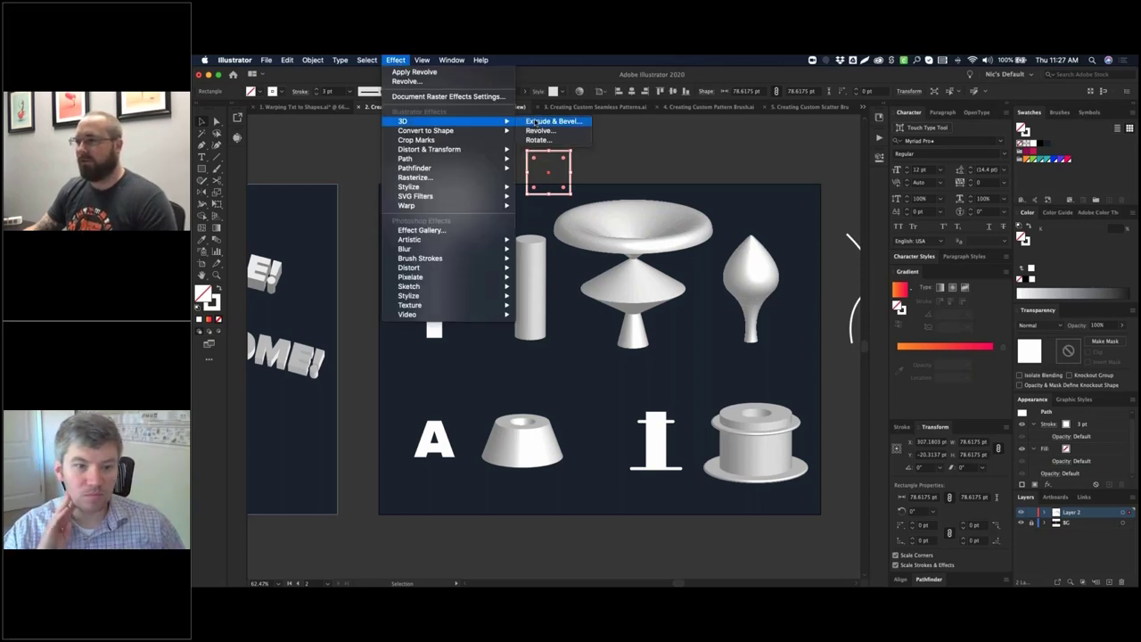
left_click(524, 120)
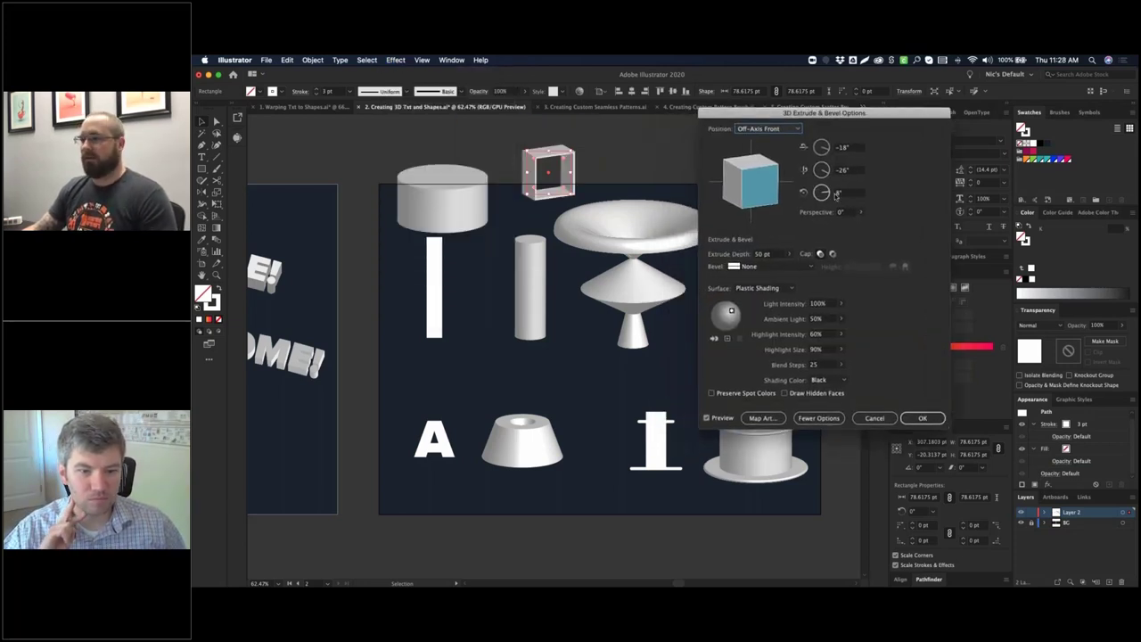
mouse_move(744, 188)
left_mouse_down()
mouse_move(768, 198)
mouse_move(759, 176)
mouse_move(760, 188)
left_mouse_up()
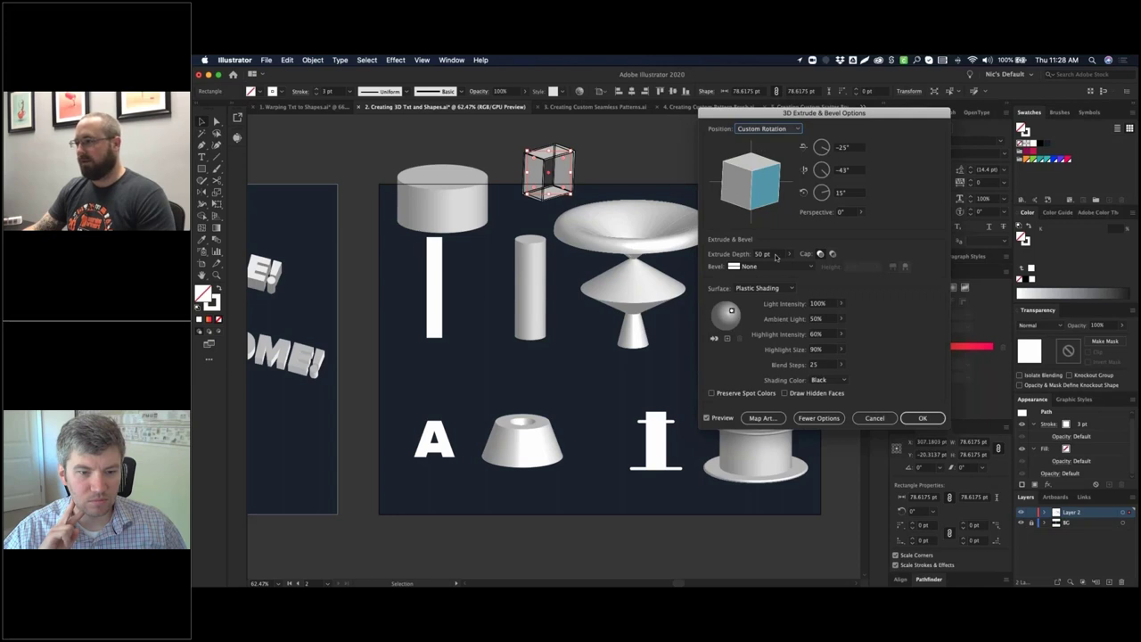
left_click_drag(755, 267, 757, 268)
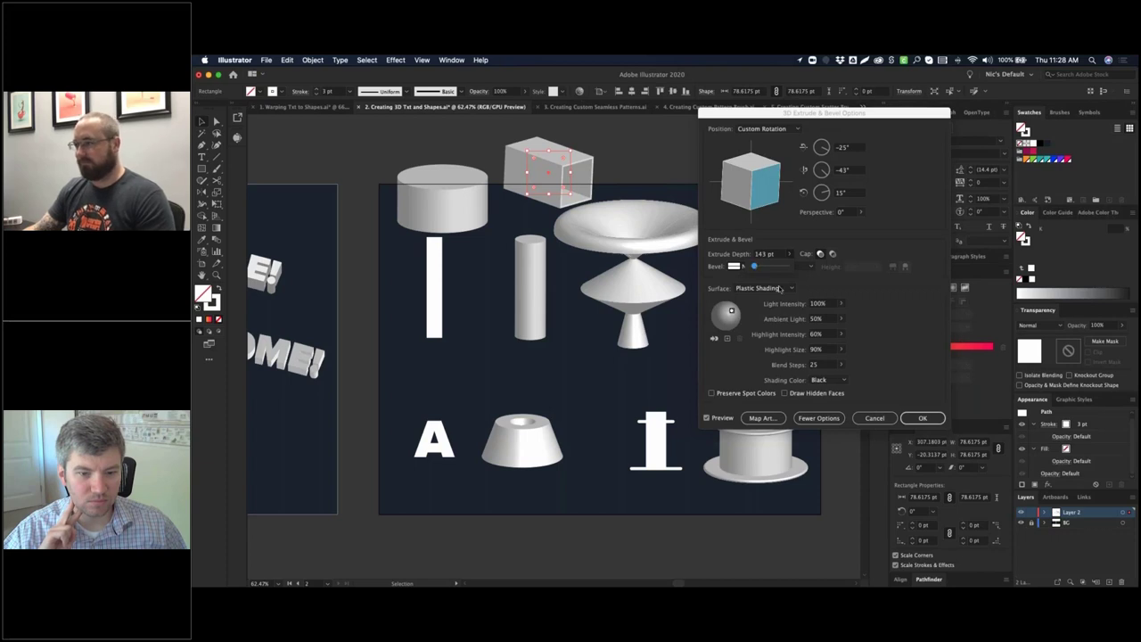
left_click(923, 418)
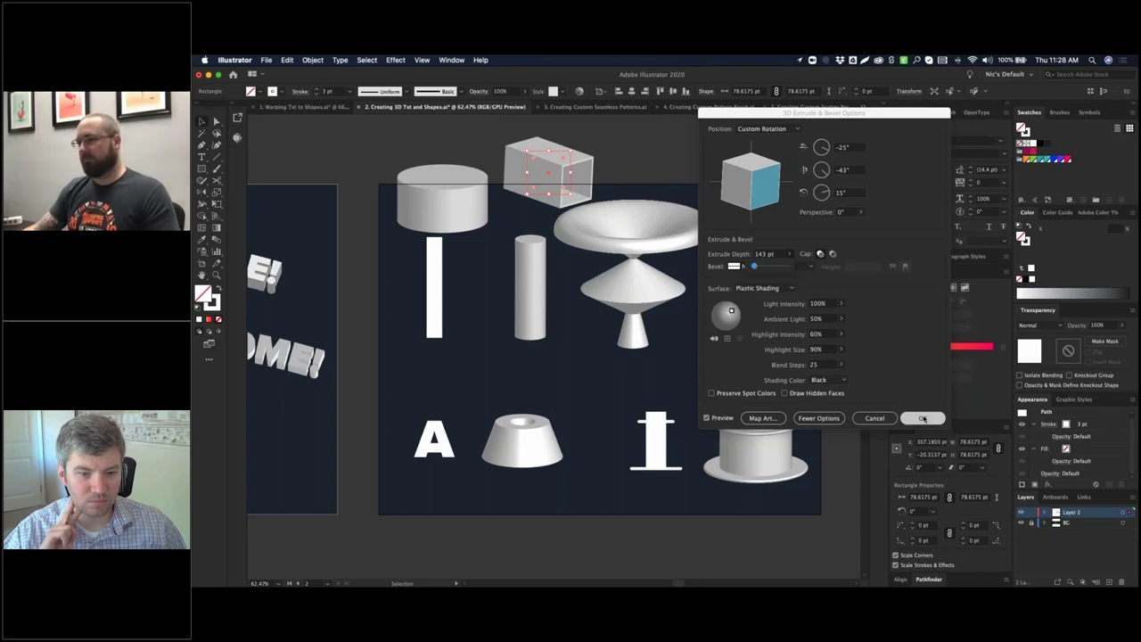
left_click(621, 151)
- Expand the appearance of the extruded hollow box and deselect it
key("super+minus")
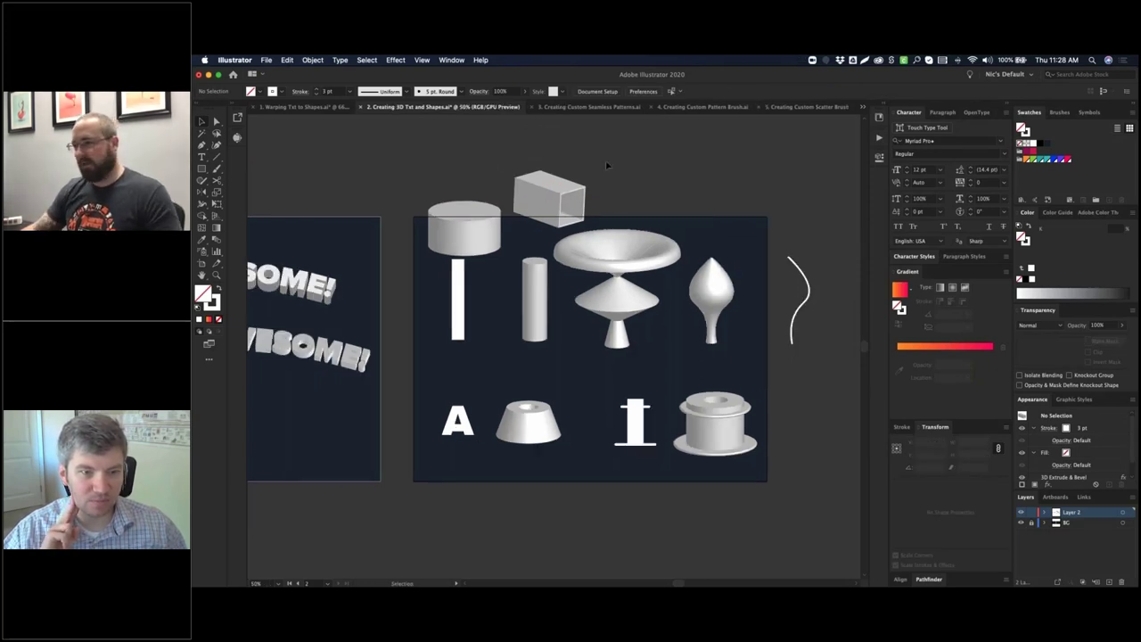
left_click(549, 196)
left_click(312, 60)
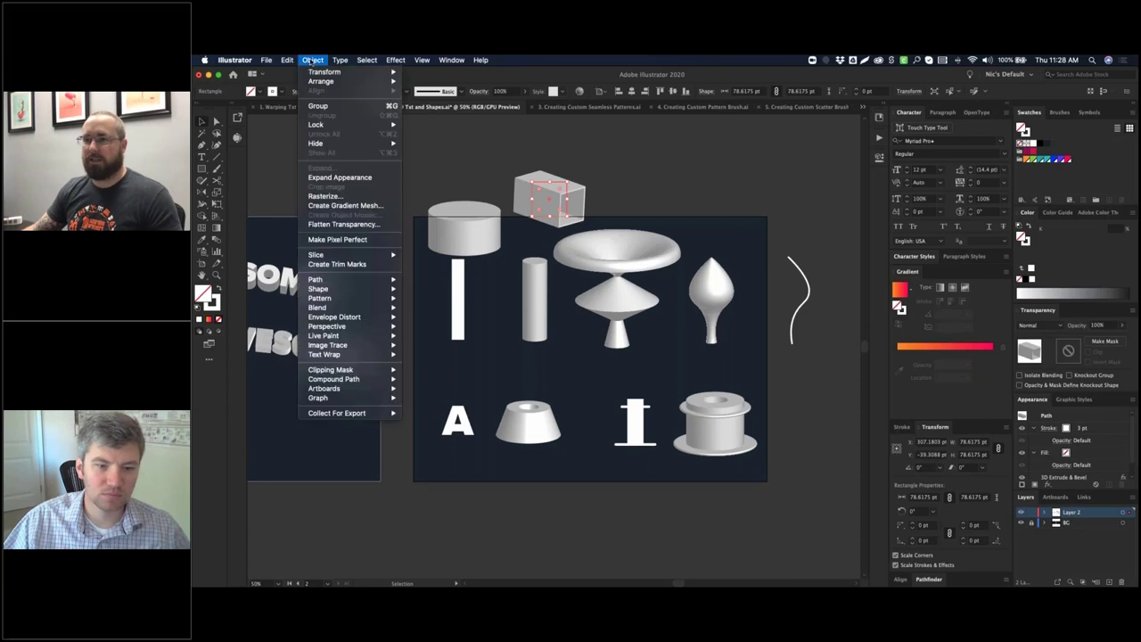
left_click(340, 177)
left_click(647, 175)
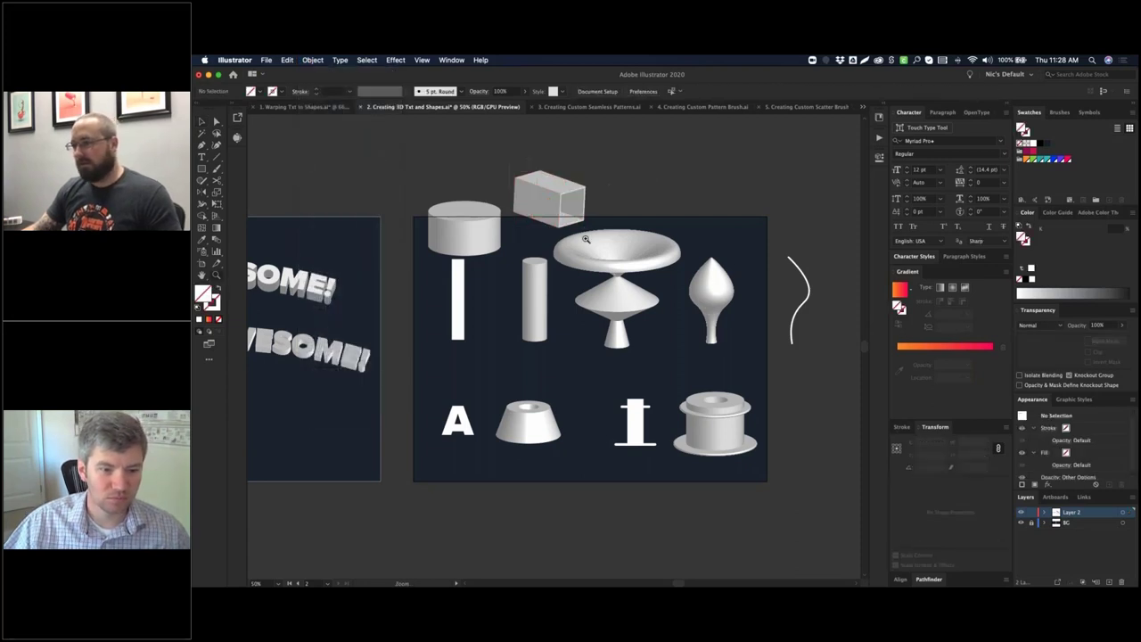
- Ungroup the expanded hollow box into separate faces, including its nested groups, and deselect it
left_click_drag(586, 239, 603, 251)
key("v")
left_click(563, 249)
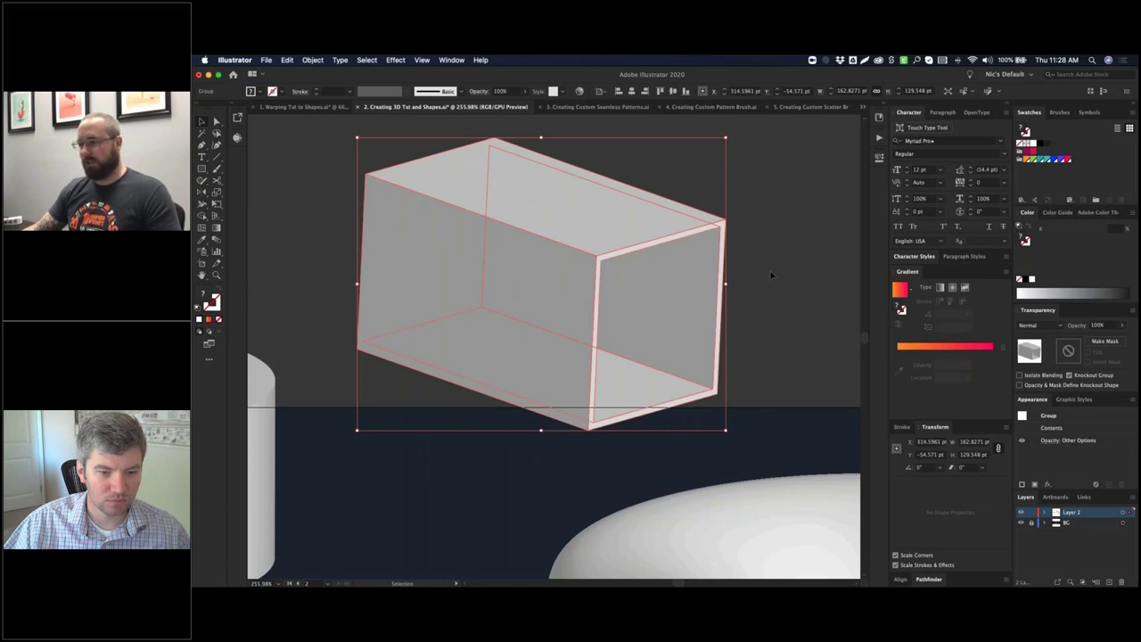
key("a")
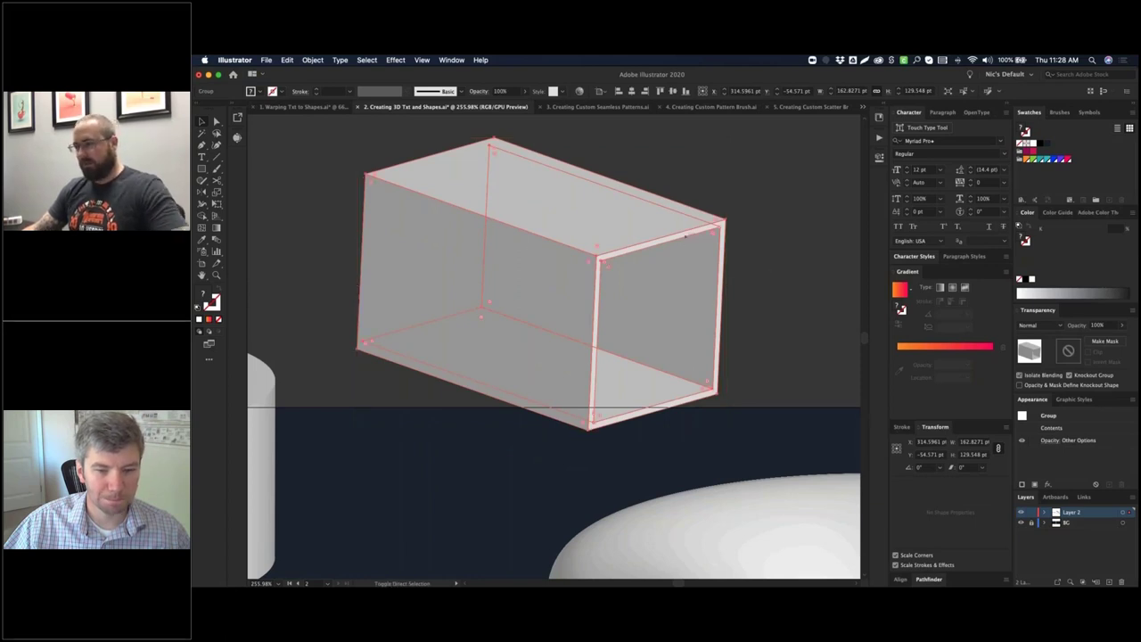
key("v")
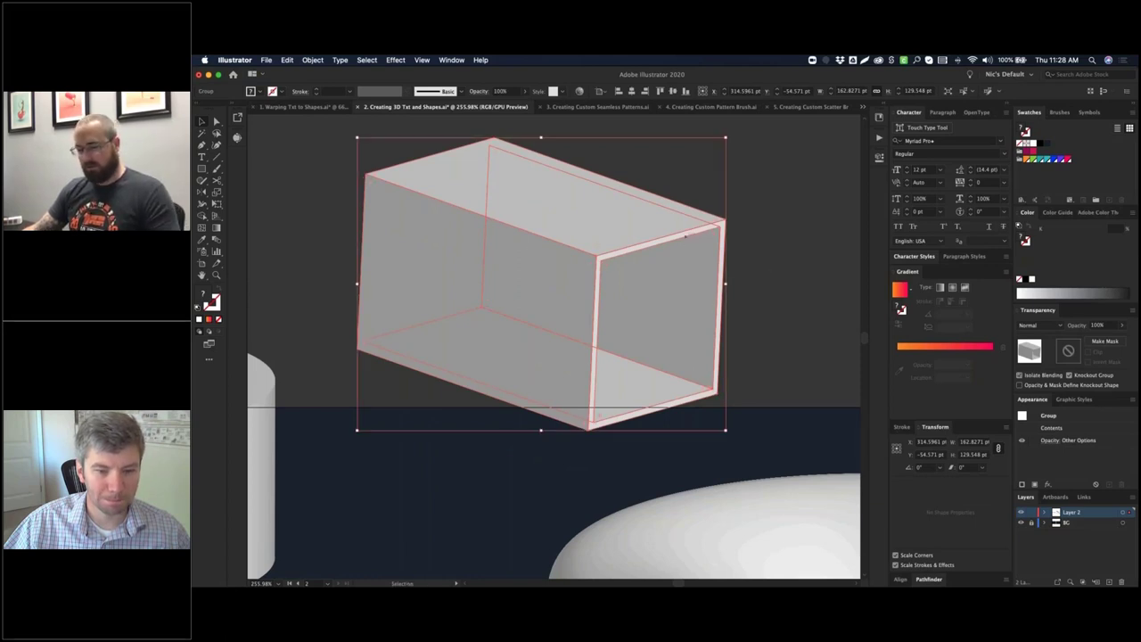
key("shift+super+g")
left_click(787, 235)
left_click(686, 237)
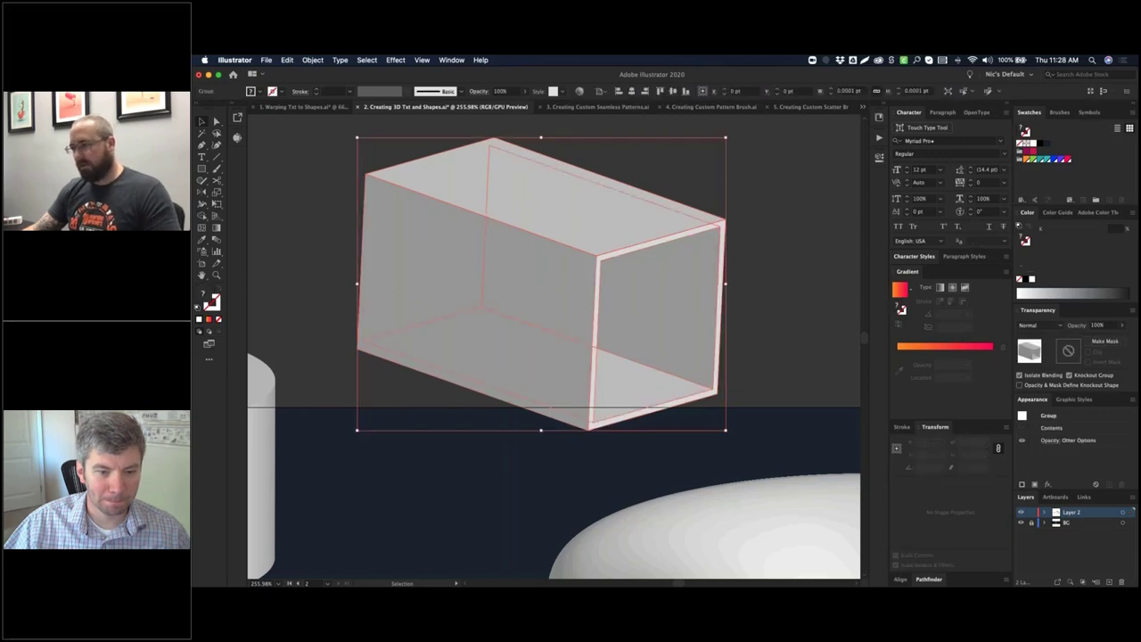
key("shift+super+g")
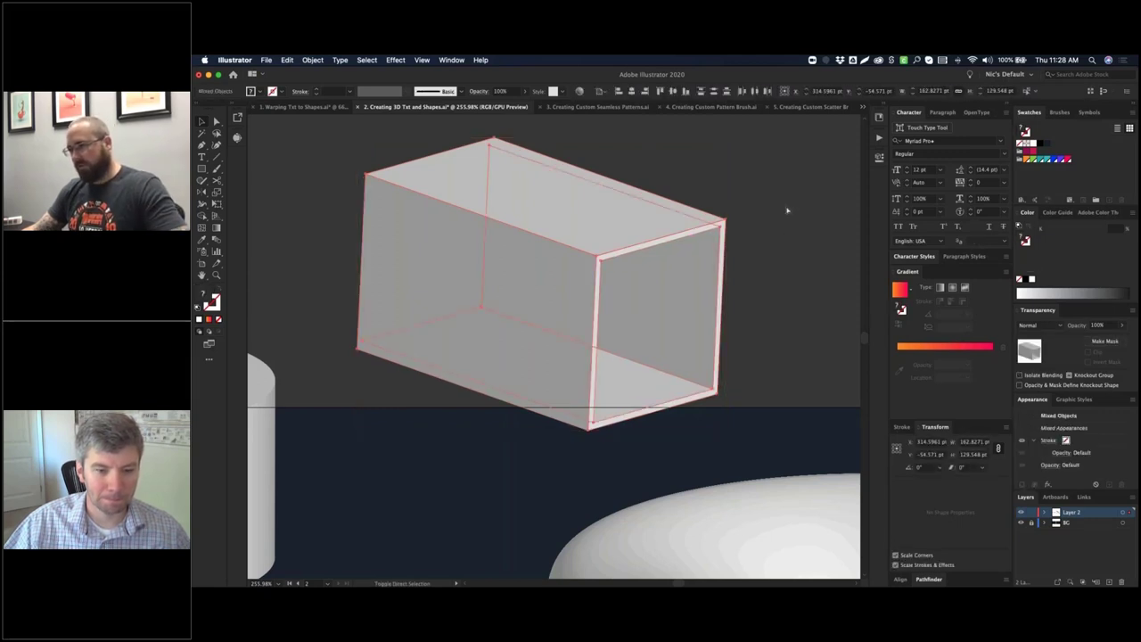
left_click(783, 208)
key("c")
left_click(635, 239)
key("Return")
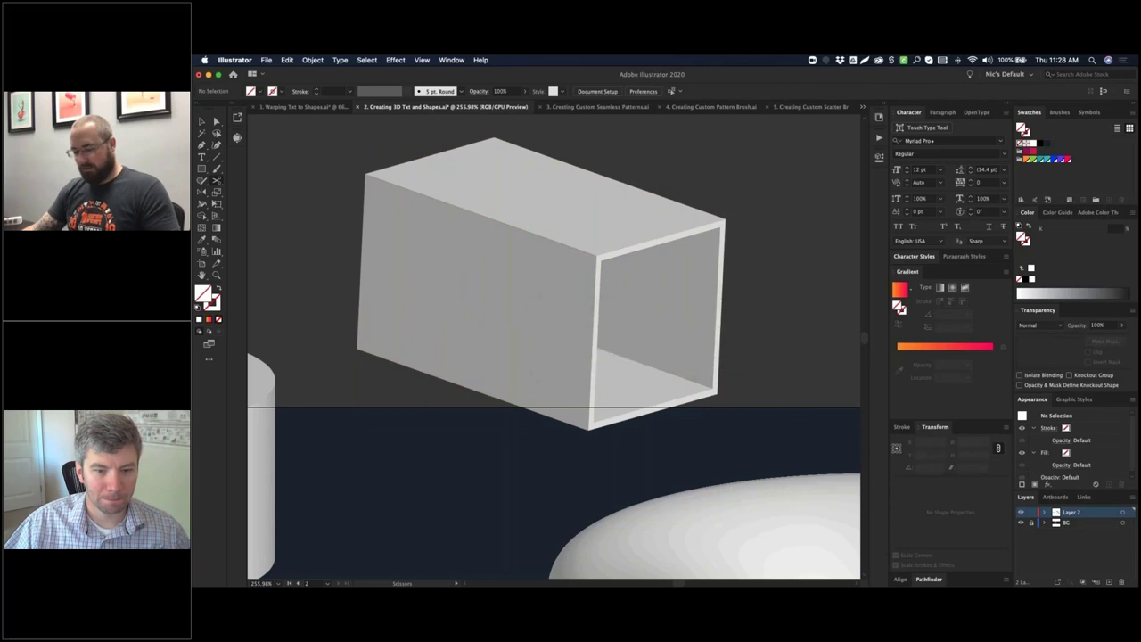
- Isolate the compound path of the box's front frame and select its inner outline
key("v")
left_click(657, 247)
mouse_move(657, 247)
left_mouse_down()
mouse_move(677, 260)
mouse_move(662, 249)
left_mouse_up()
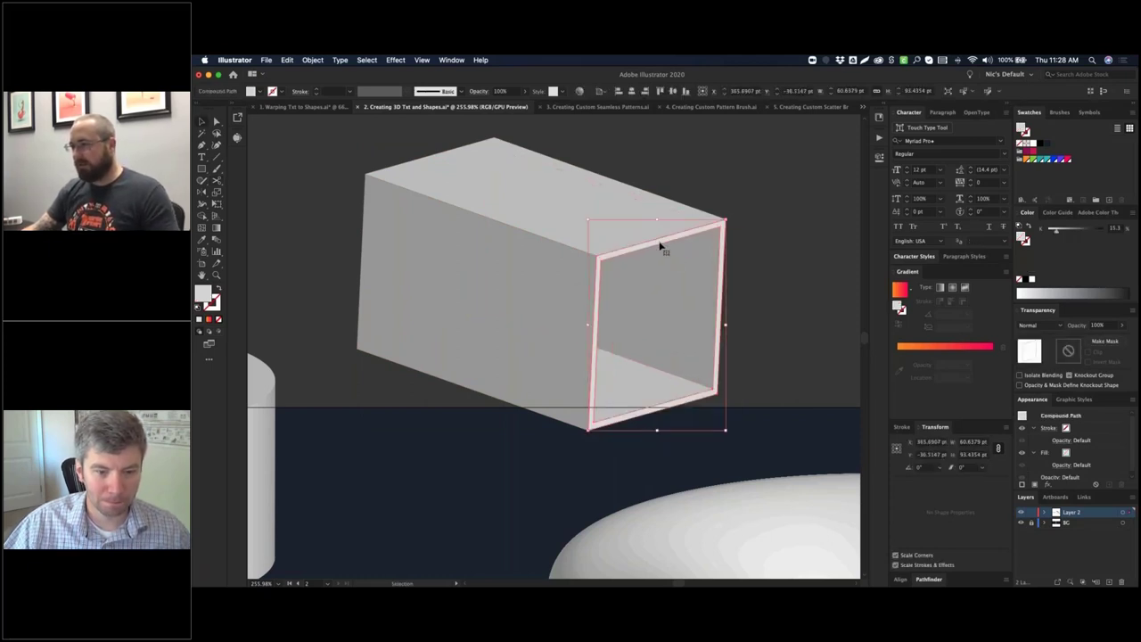
double_click(660, 243)
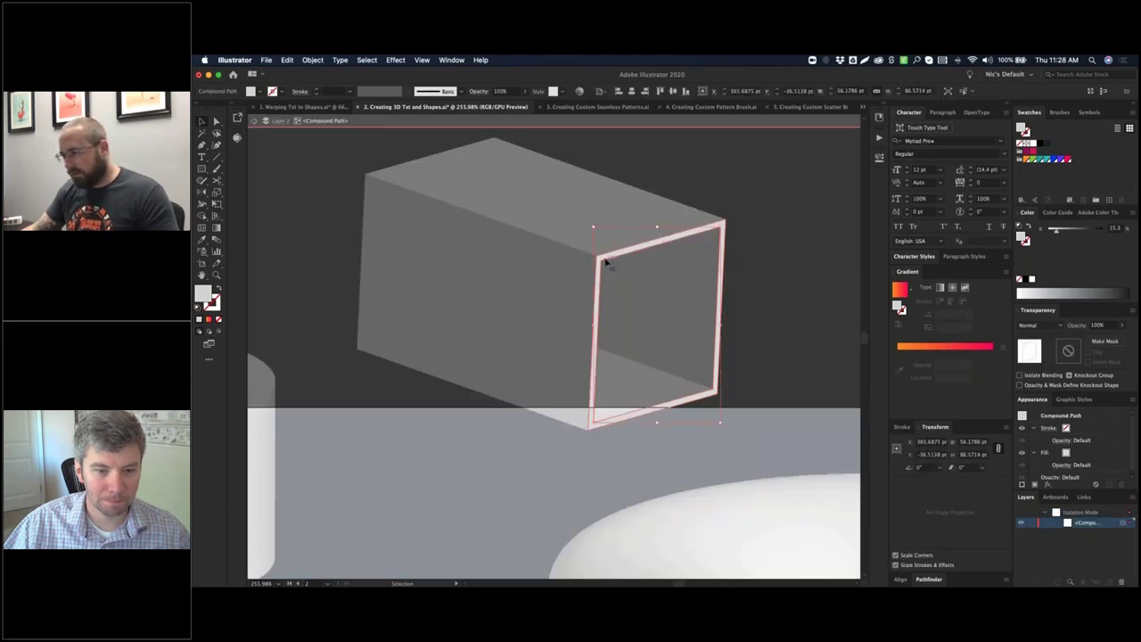
left_click_drag(606, 262, 633, 262)
key("super+z")
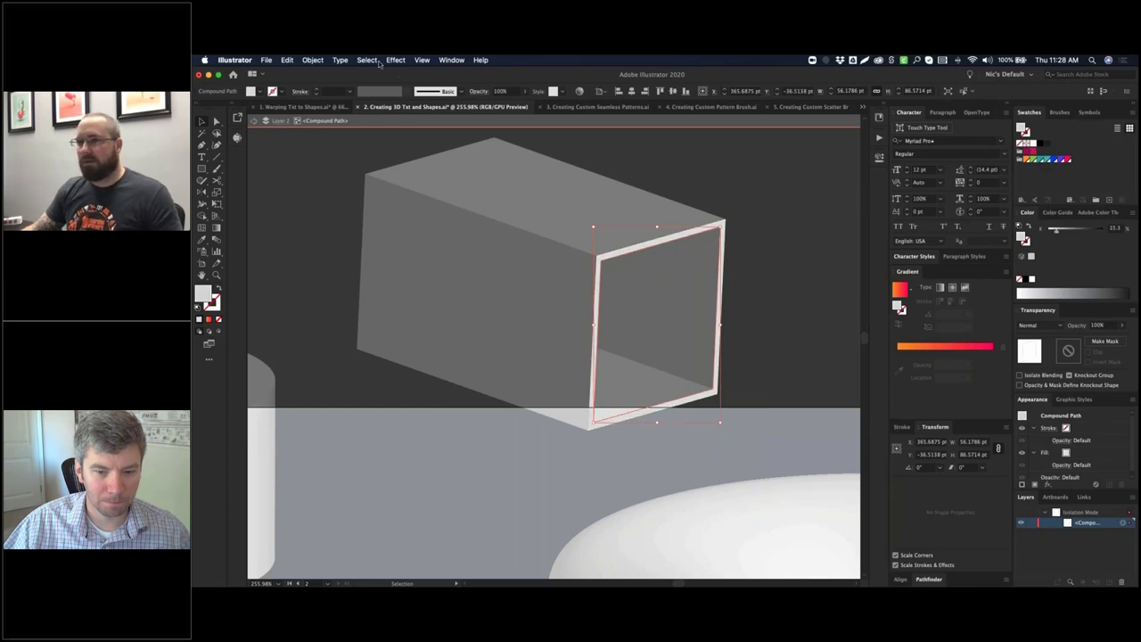
left_click(312, 59)
mouse_move(346, 379)
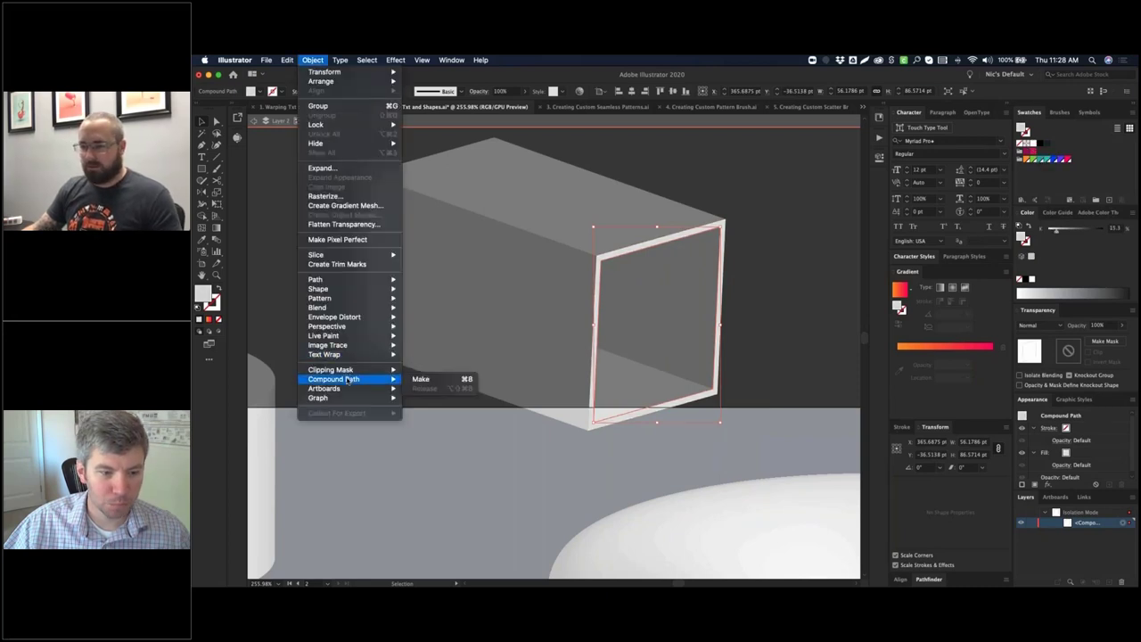
left_click(776, 220)
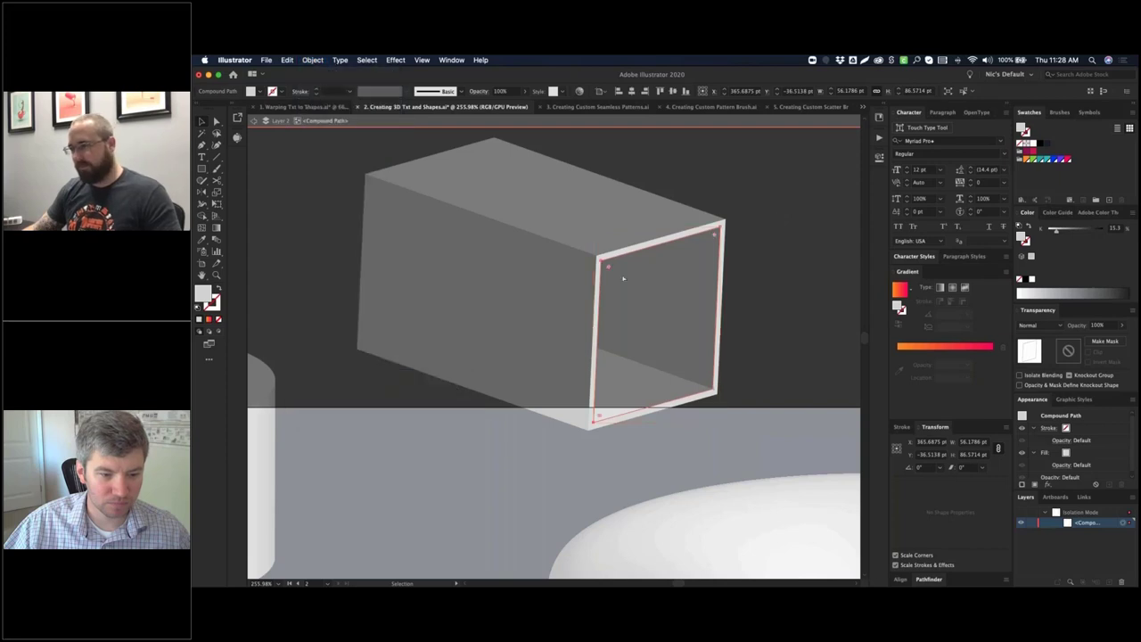
key("a")
left_click(727, 207)
left_click(601, 264)
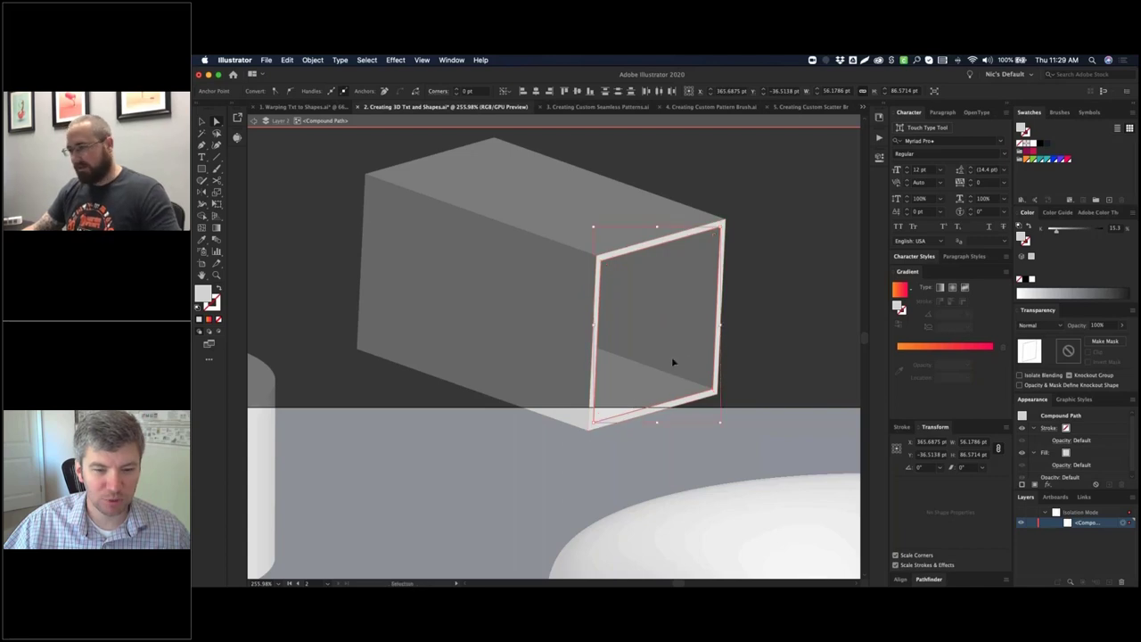
key("v")
left_click(775, 295)
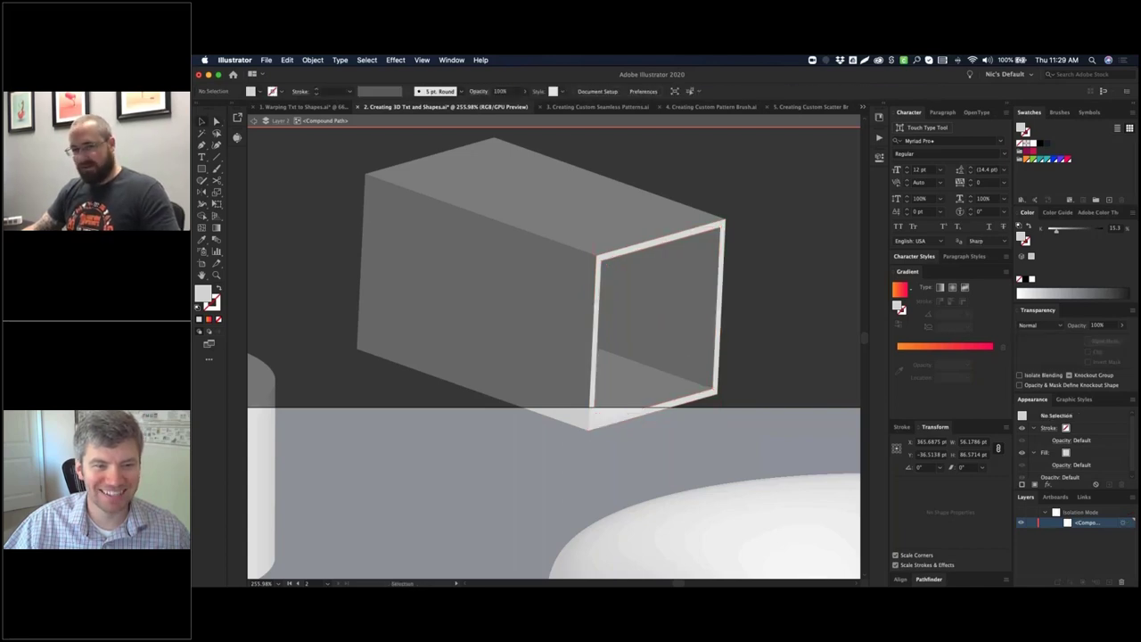
- Close the opening in the box's front face, fill the face with black, and leave isolation mode
key("super+z")
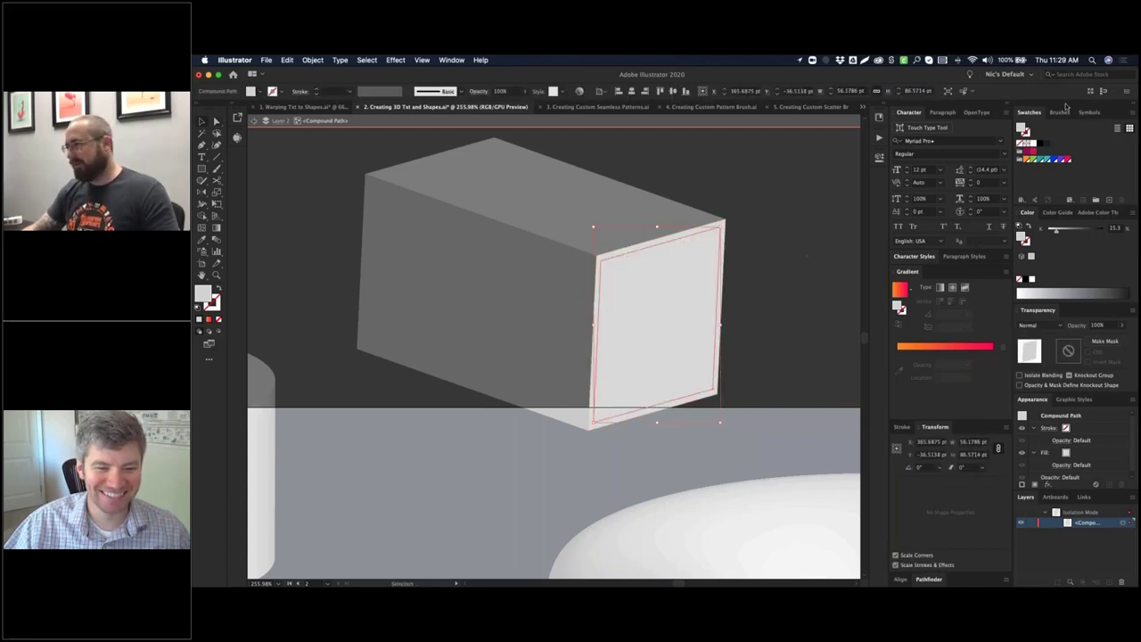
left_click(1038, 142)
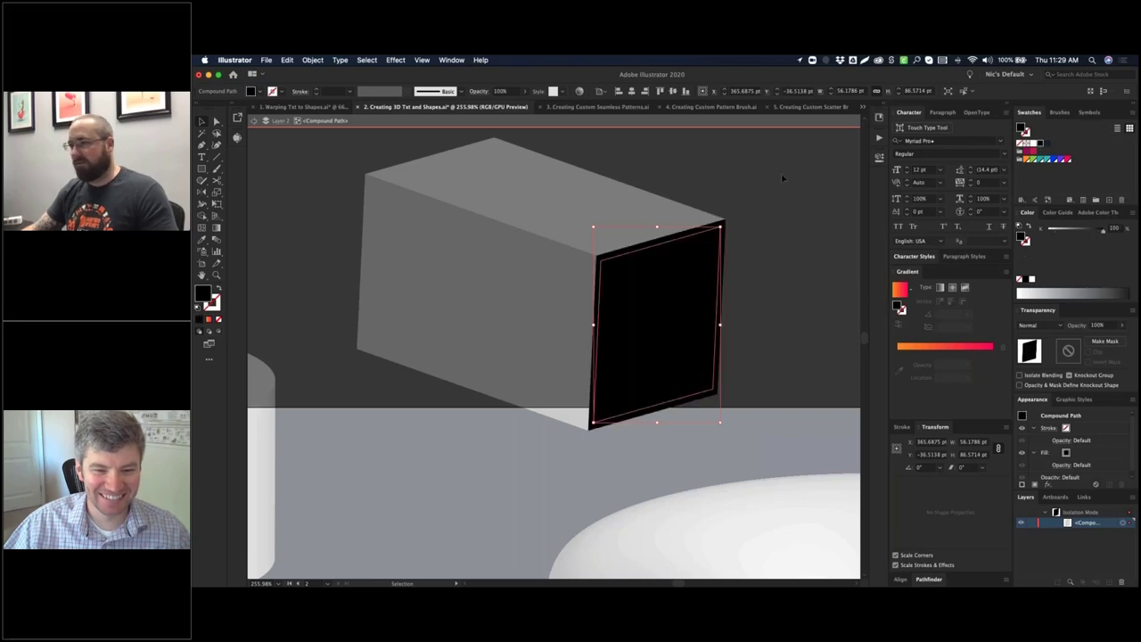
left_click(779, 179)
key("super+minus")
key("super+minus")
key("super+minus")
key("super+minus")
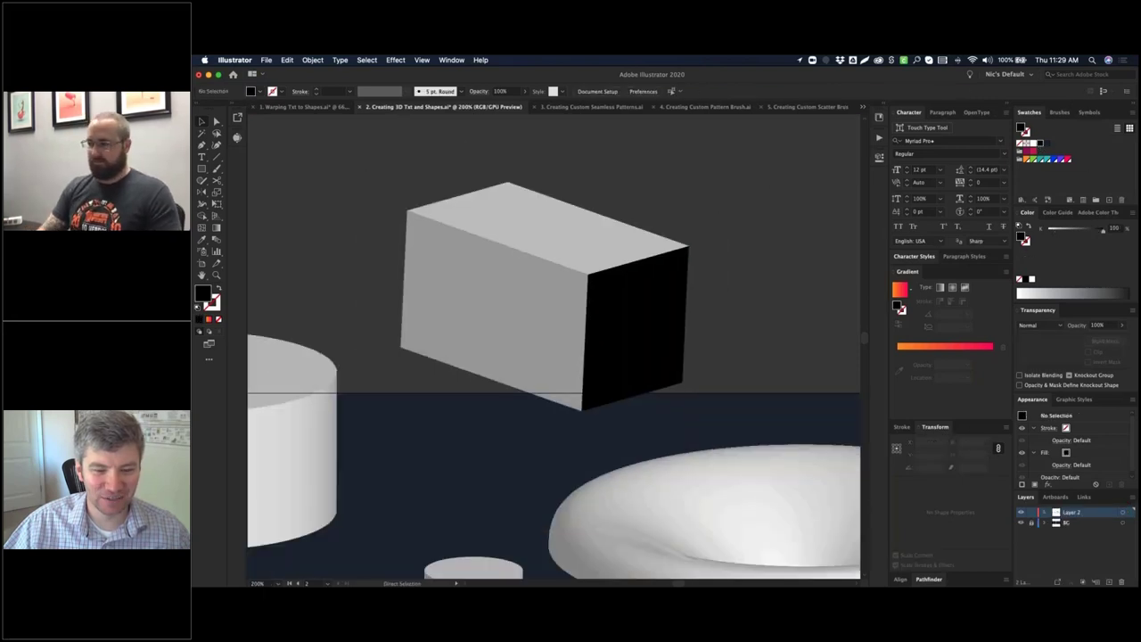
- Draw a vertical line about 187 pt long to the right of the curved path and give it a white stroke
scroll(727, 216, "down", 3)
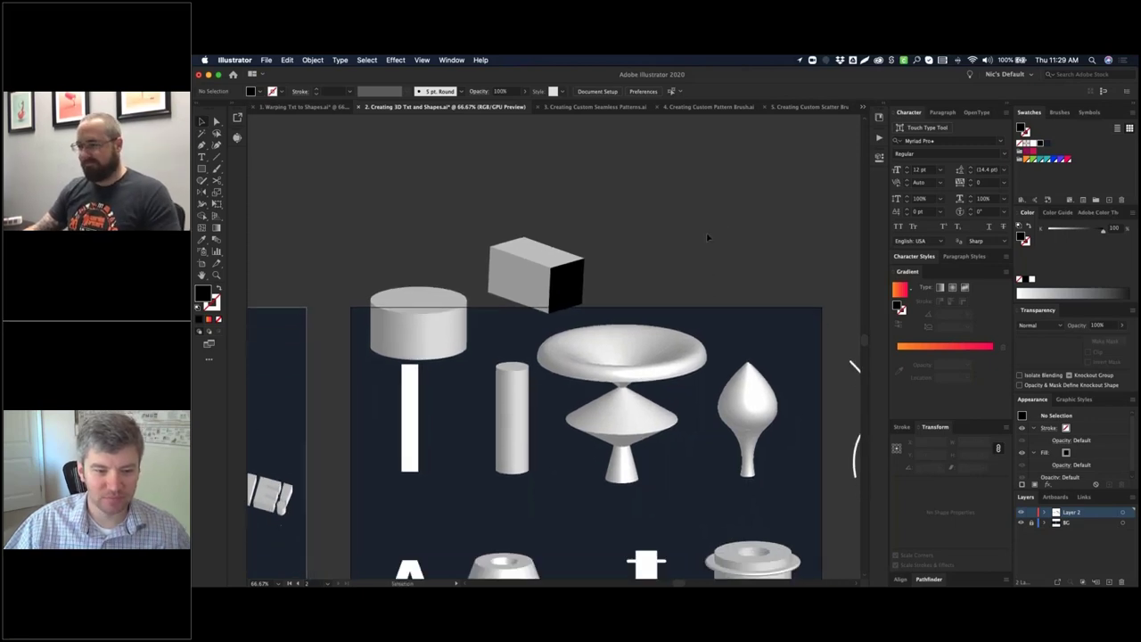
scroll(705, 234, "down", 5)
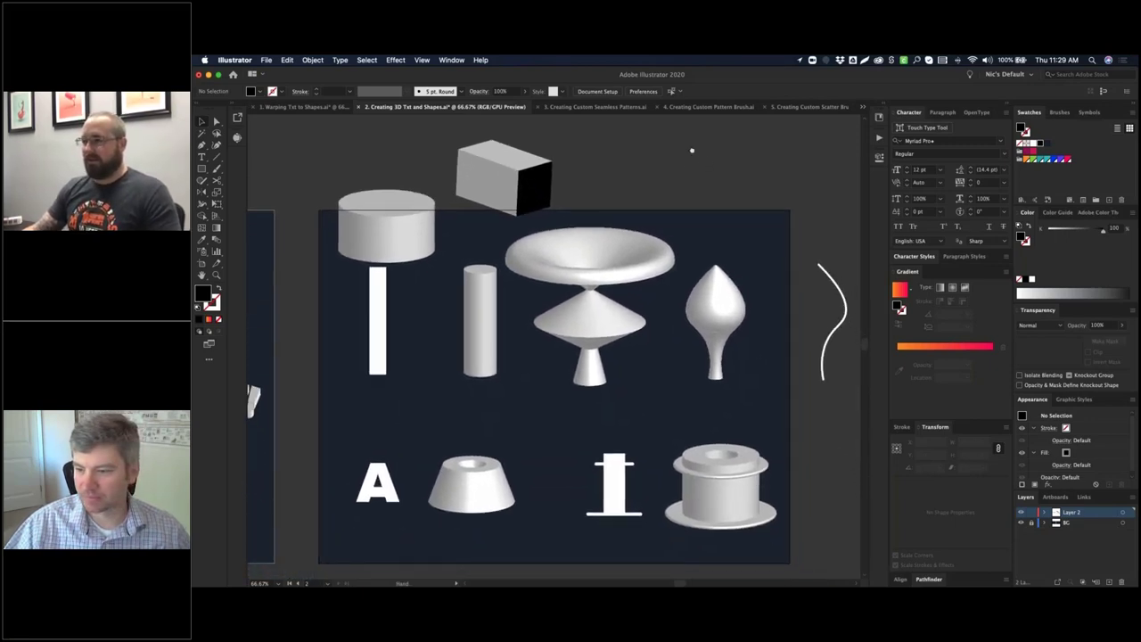
left_click_drag(692, 150, 685, 142)
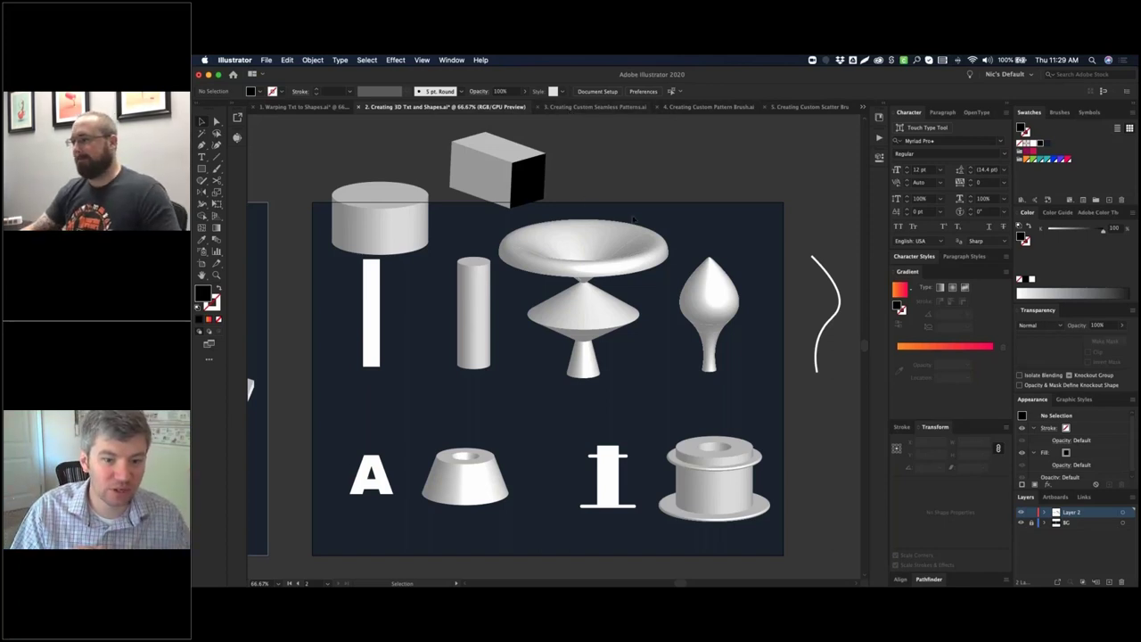
scroll(635, 219, "right", 5)
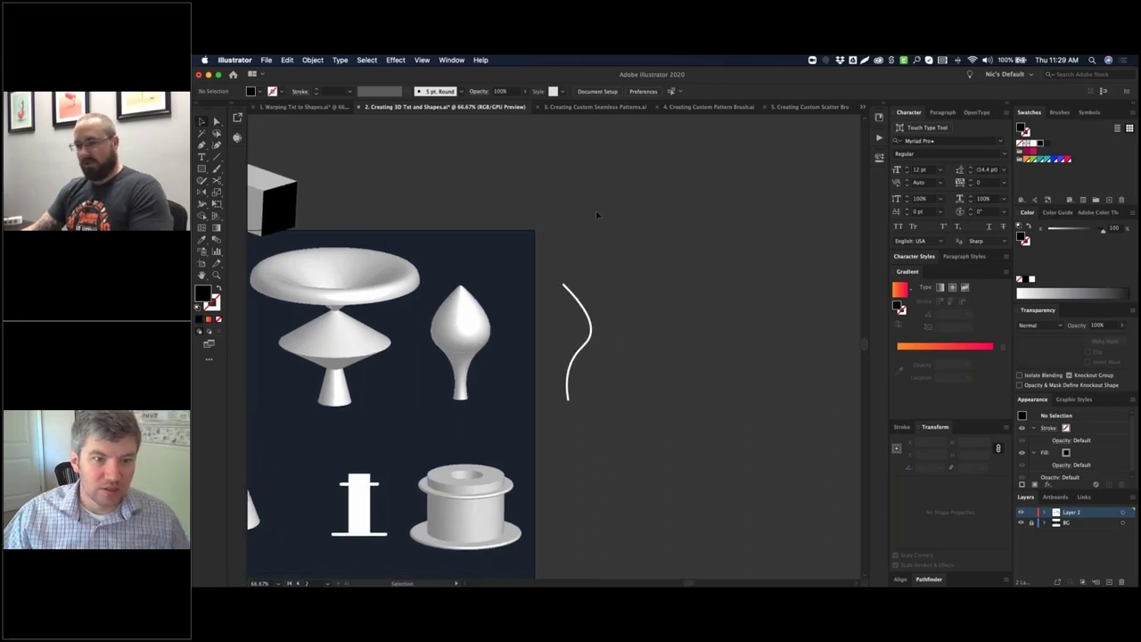
left_click(217, 157)
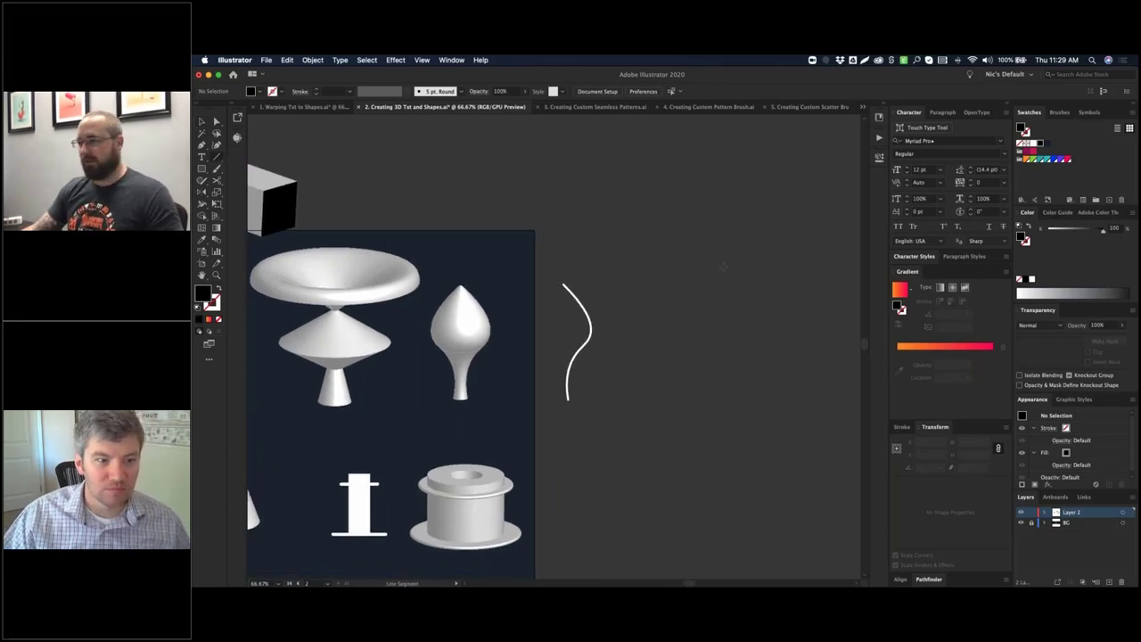
left_click_drag(701, 252, 702, 360)
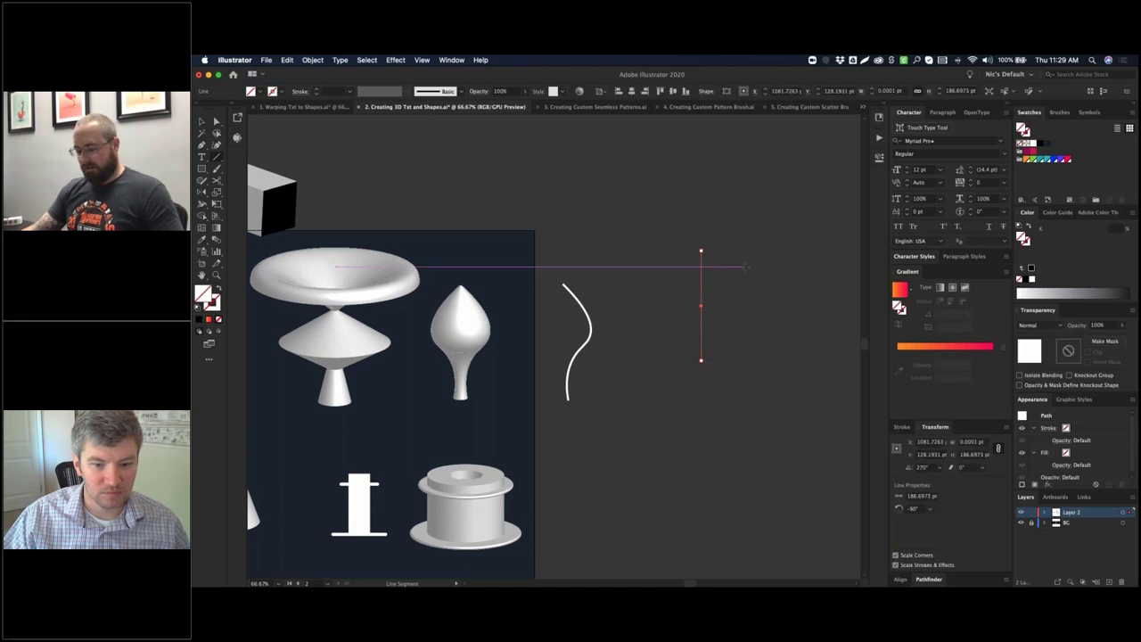
left_click(1031, 145)
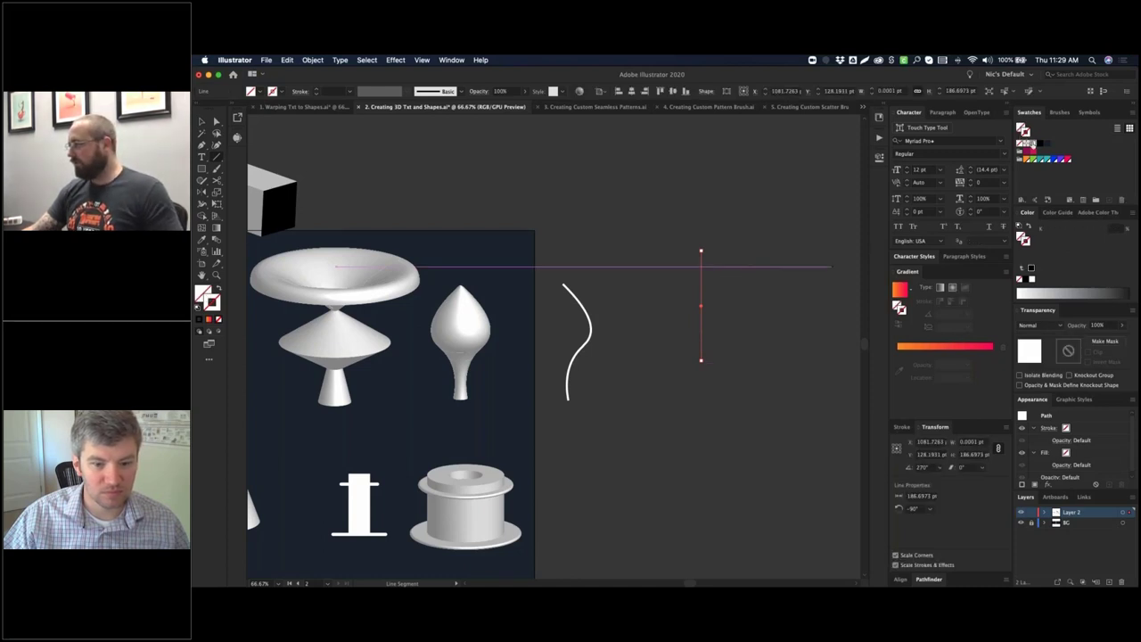
left_click(763, 242, "super")
left_click_drag(763, 242, 731, 238)
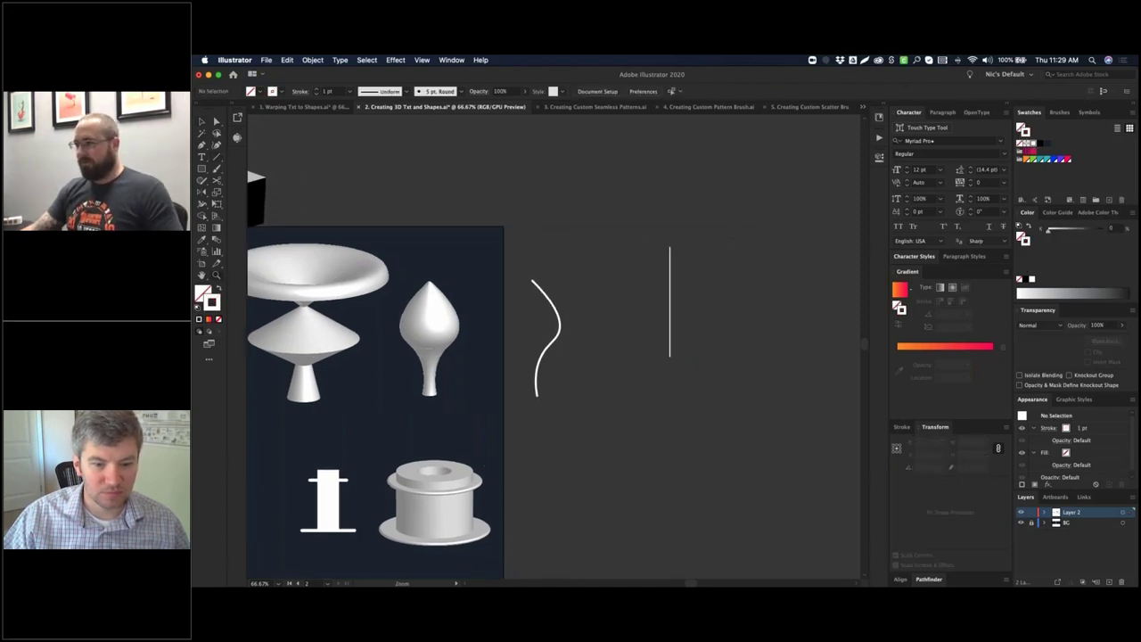
- Bend the vertical line to the right by pulling a direction handle out of its top anchor with the Anchor Point tool
key("z")
left_click_drag(612, 220, 717, 408)
key("a")
left_click(564, 277)
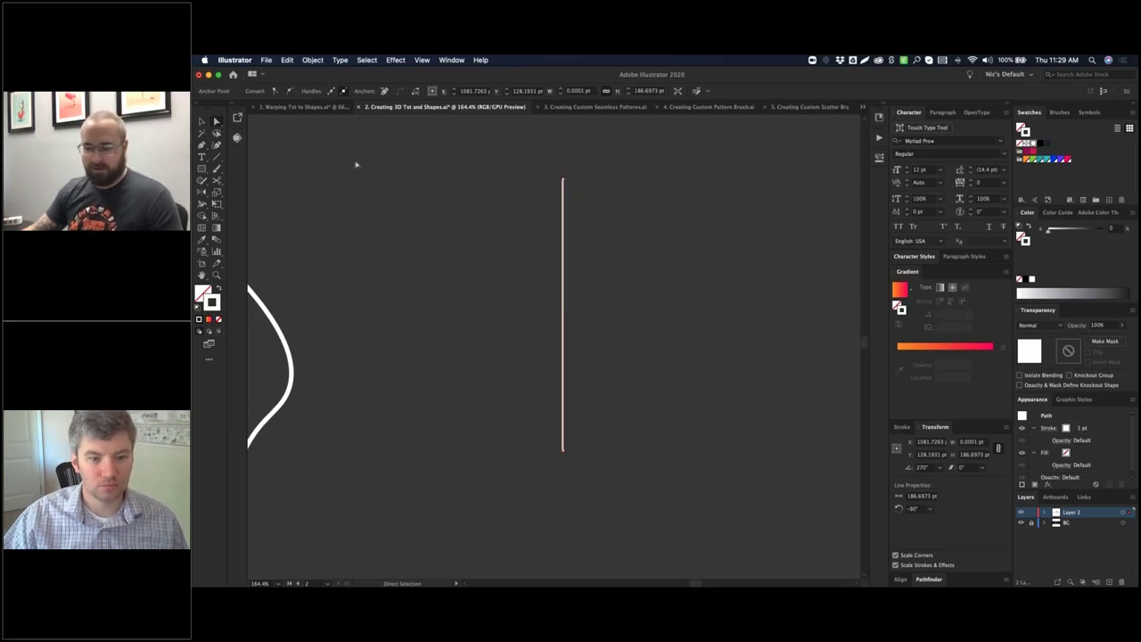
key("shift+c")
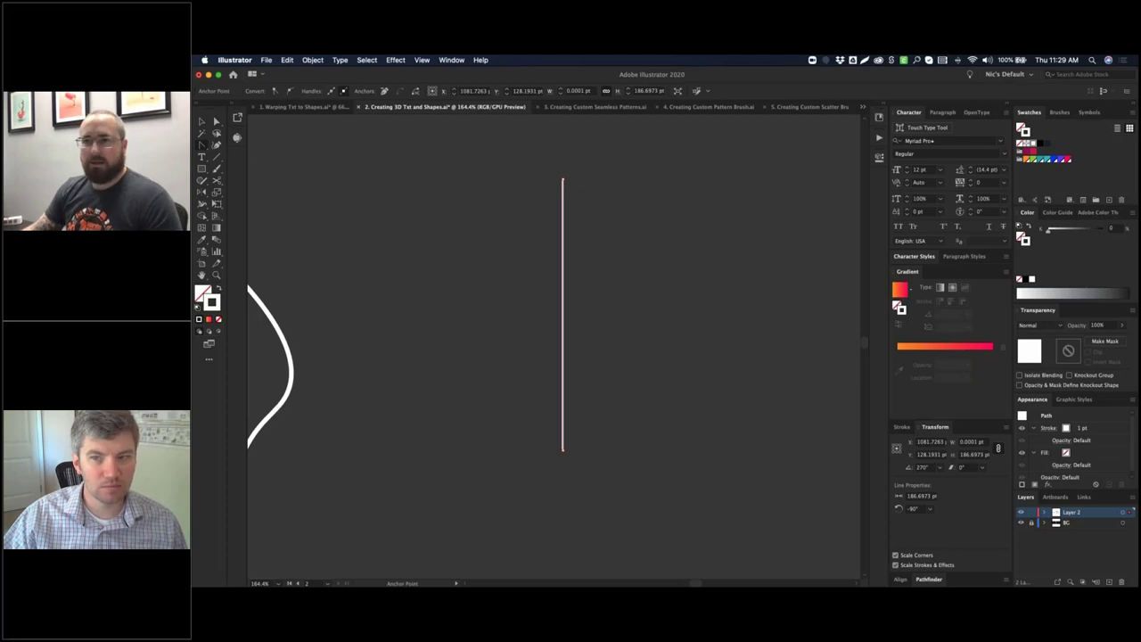
left_click(203, 145)
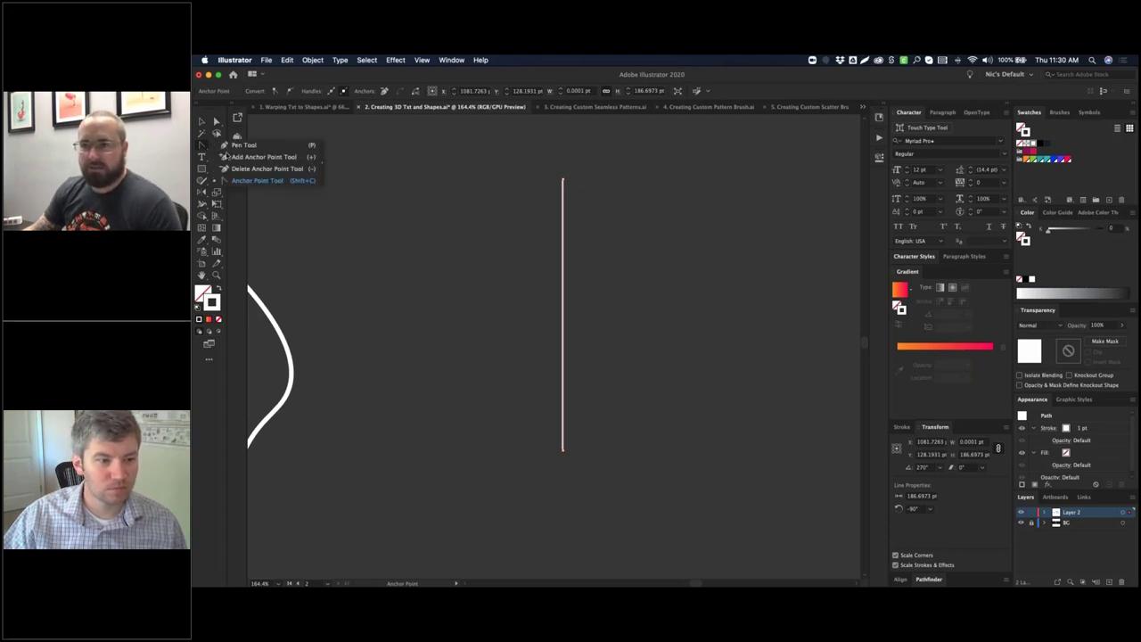
left_click(256, 181)
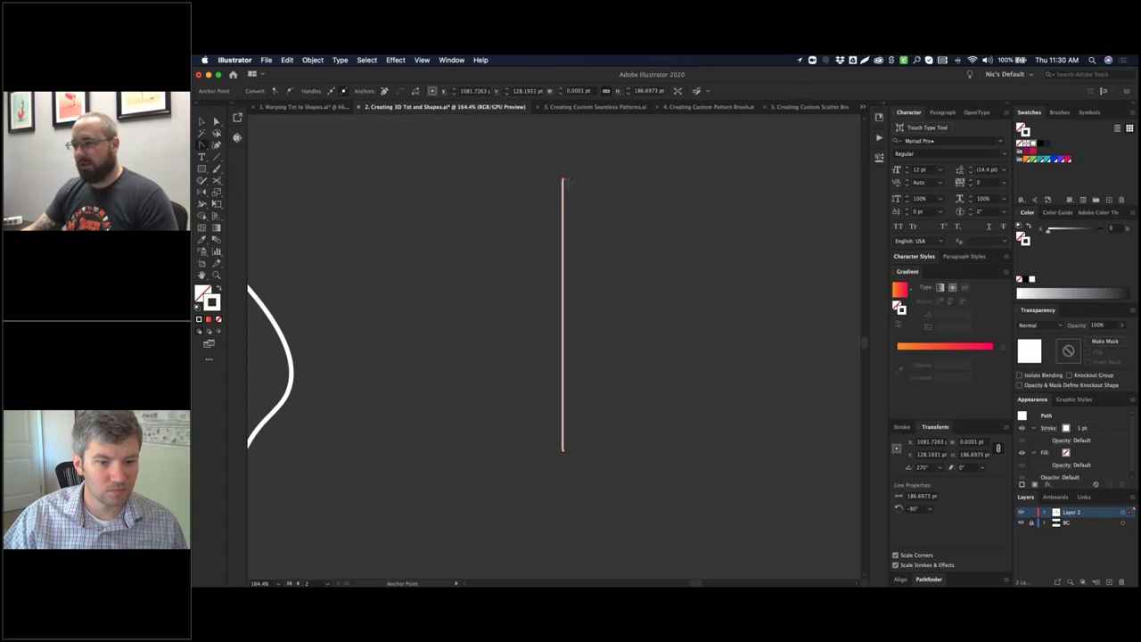
left_click_drag(563, 180, 670, 194)
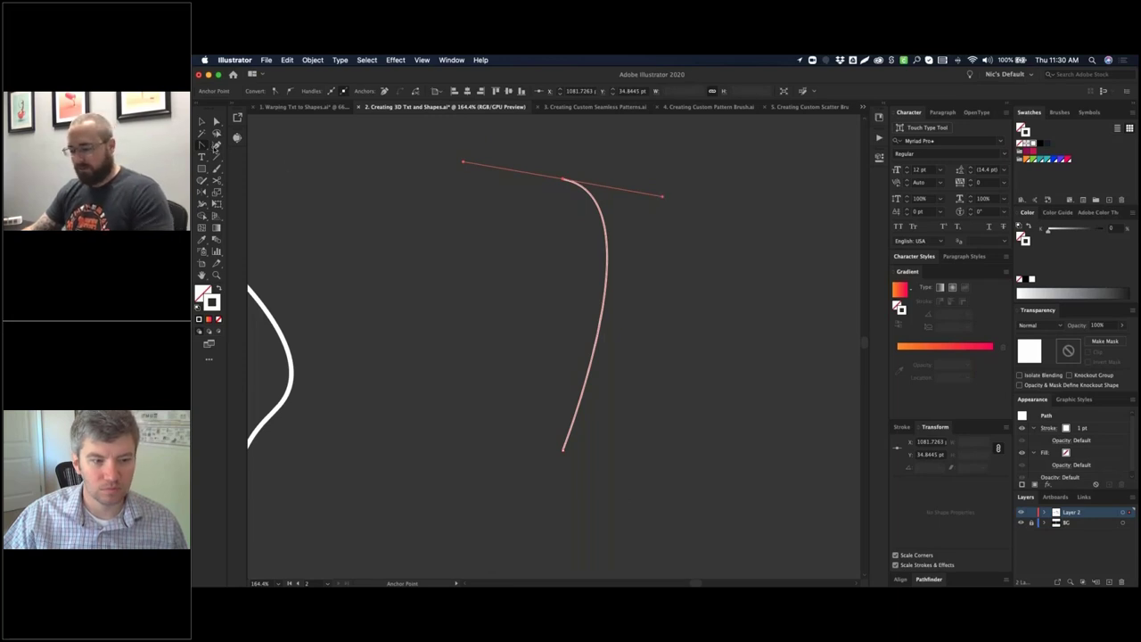
- Add an anchor point near the middle of the bent line, swing its upper handle left into an S-curve, and deselect the path
left_click(201, 145)
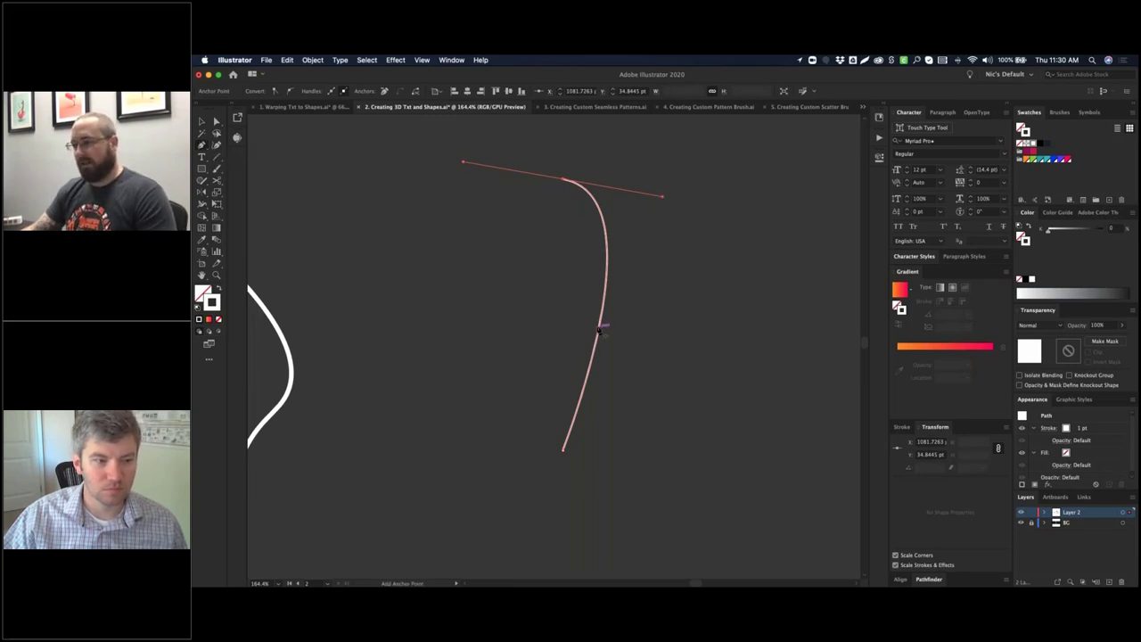
left_click(599, 330)
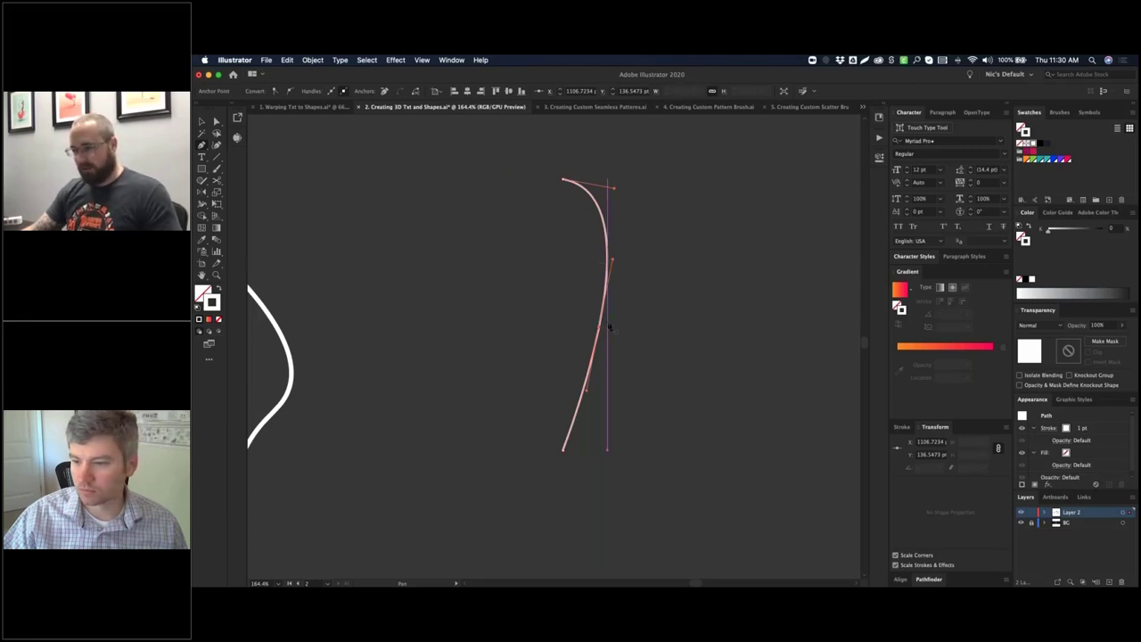
left_click_drag(615, 258, 532, 259)
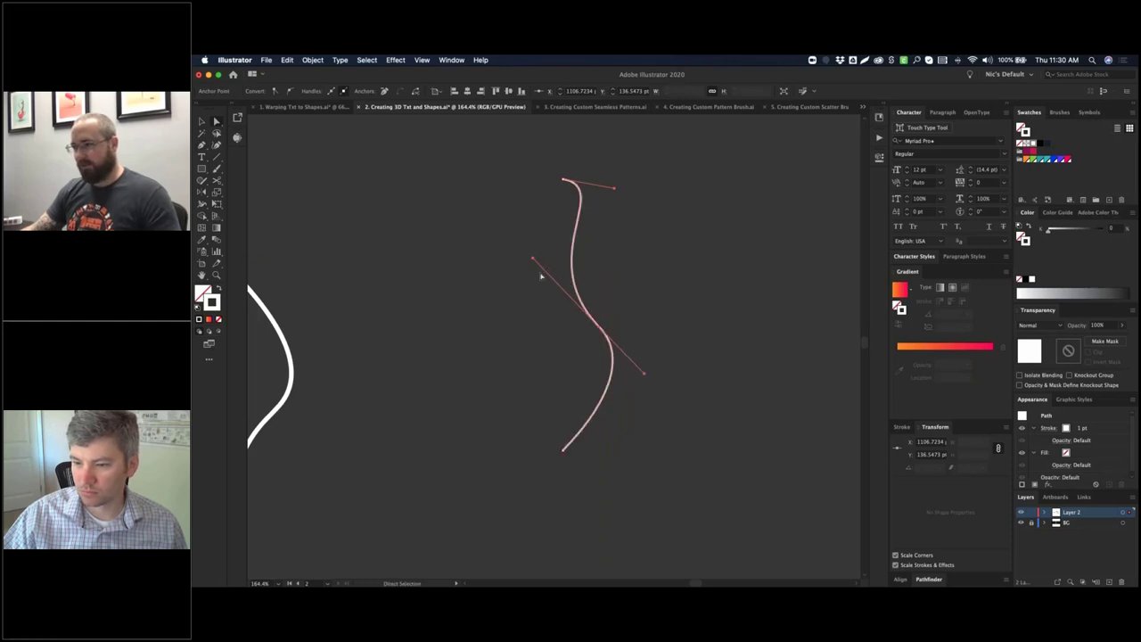
left_click(361, 240)
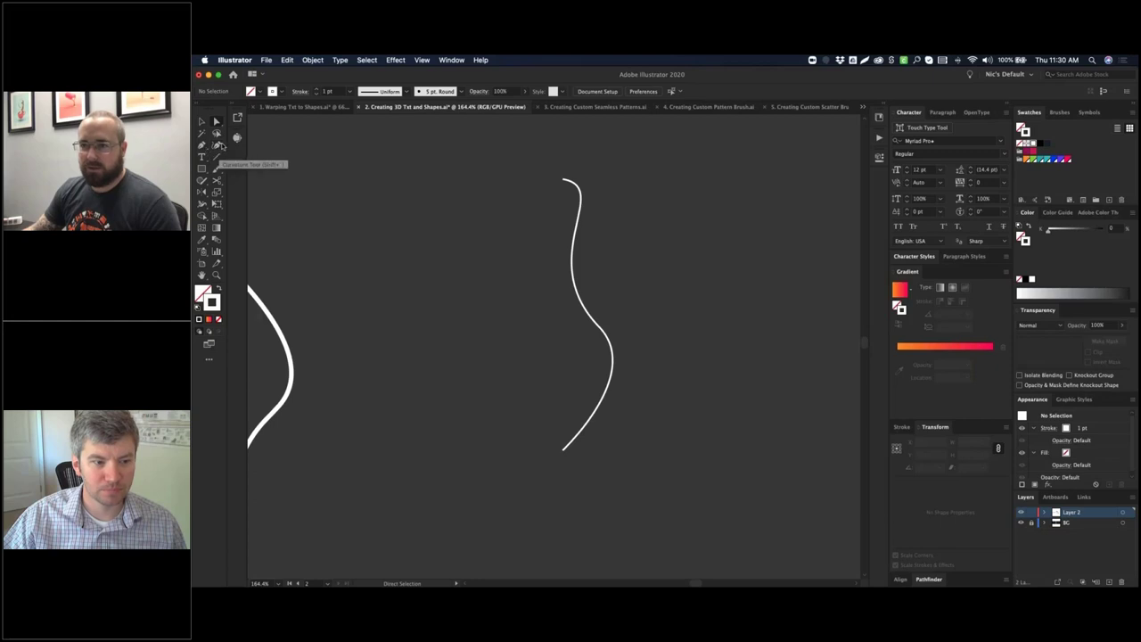
- Draw a closed egg-shaped path about 205 by 259 pt through four points with the Curvature tool, beside the thin S-curve
left_click(218, 146)
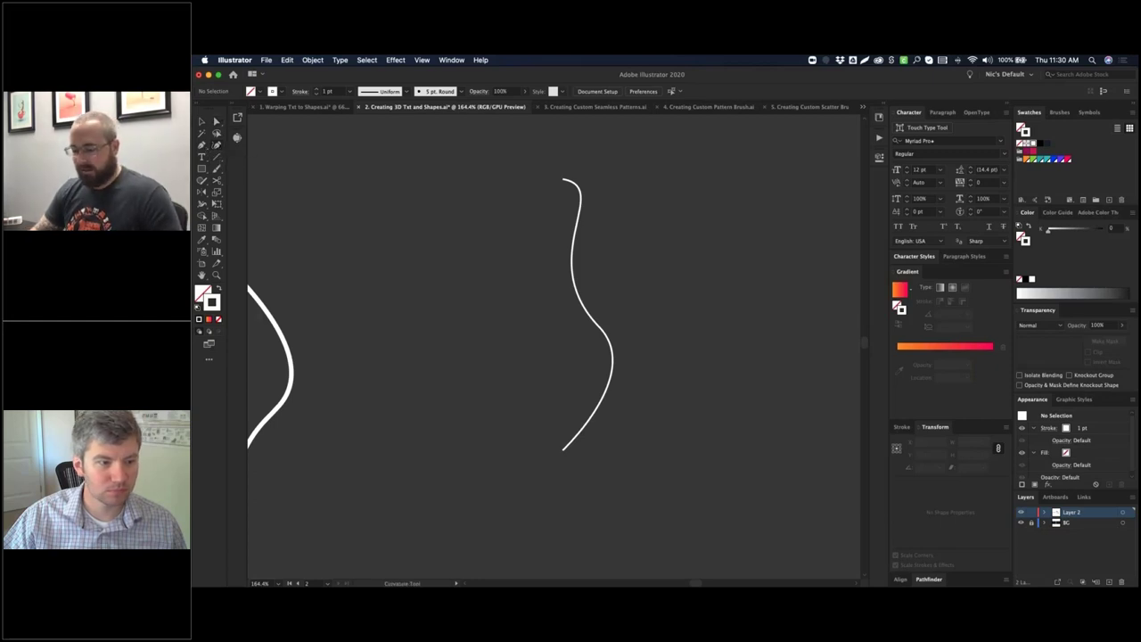
key("super+1")
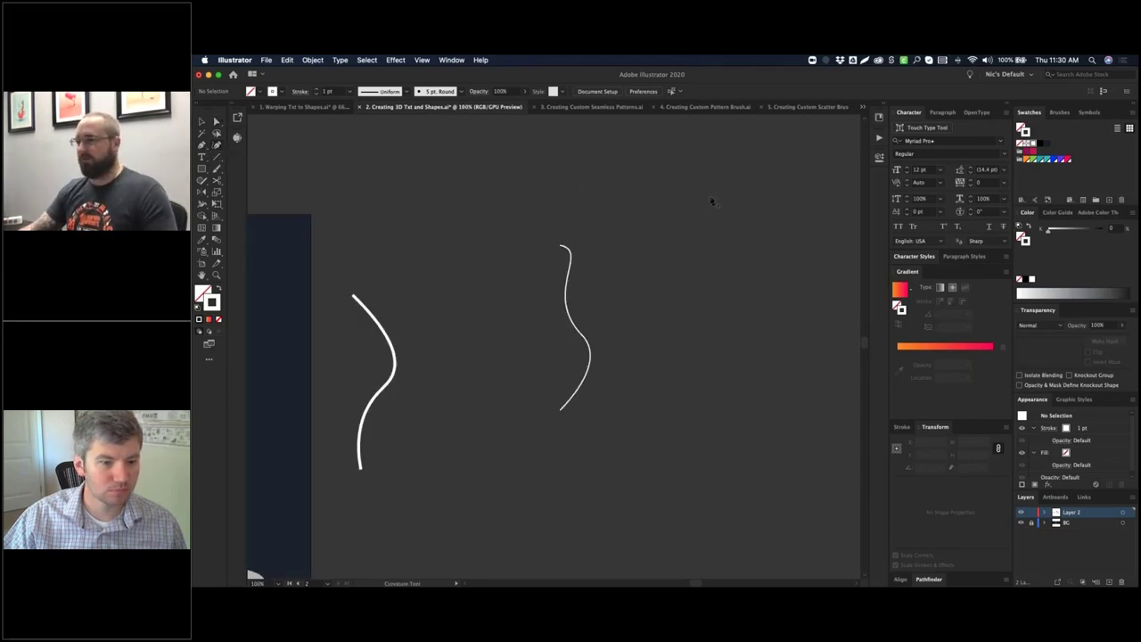
left_click(703, 194)
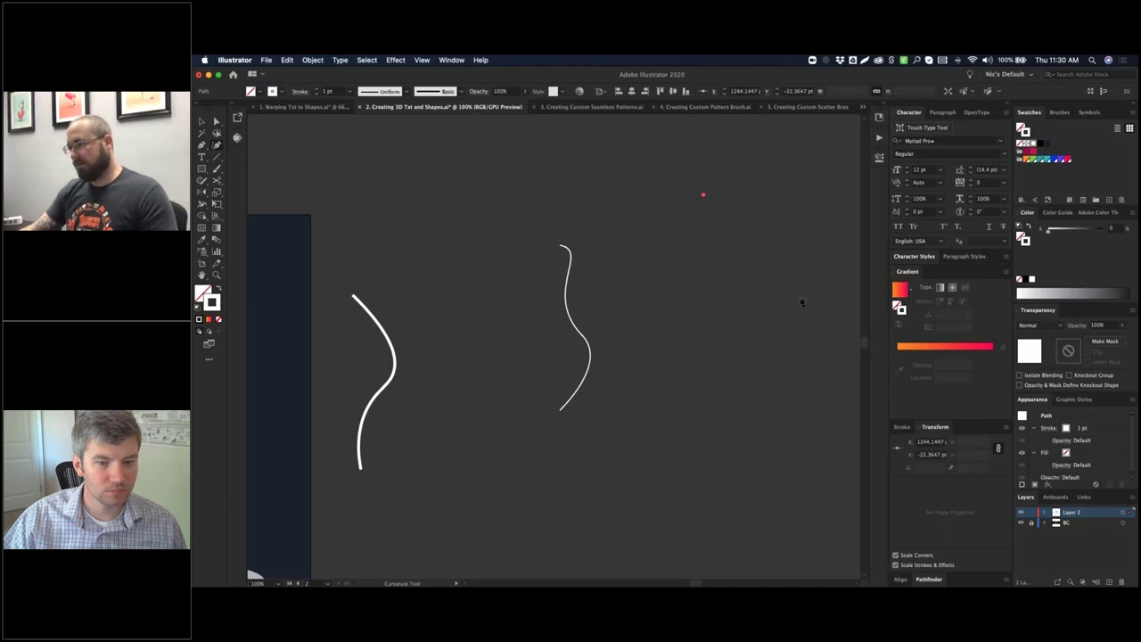
left_click(800, 298)
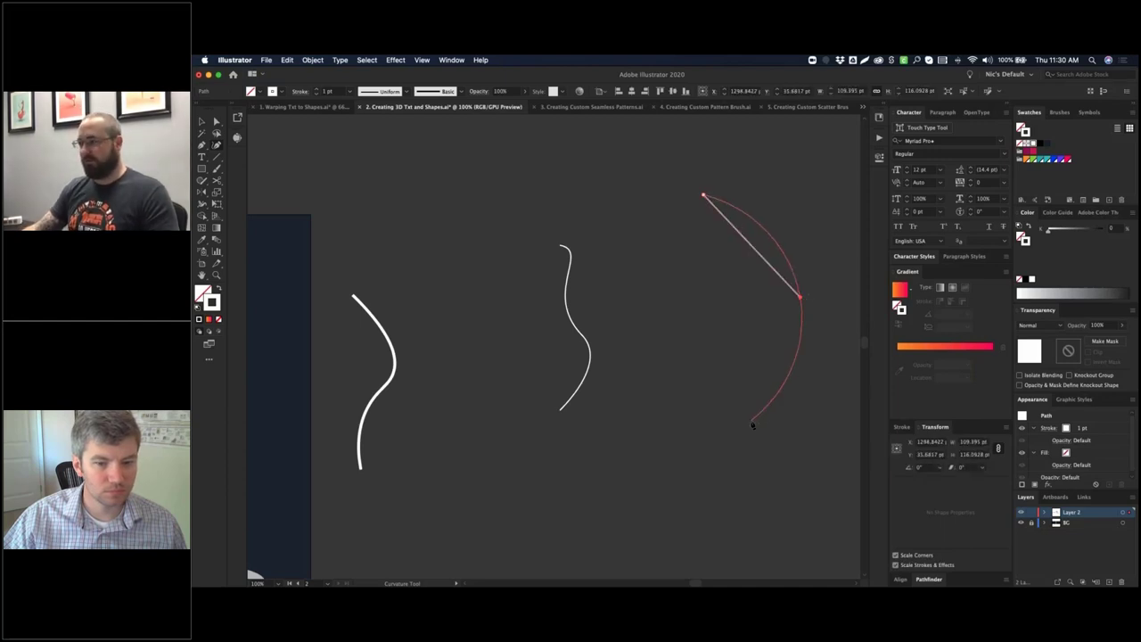
left_click(751, 421)
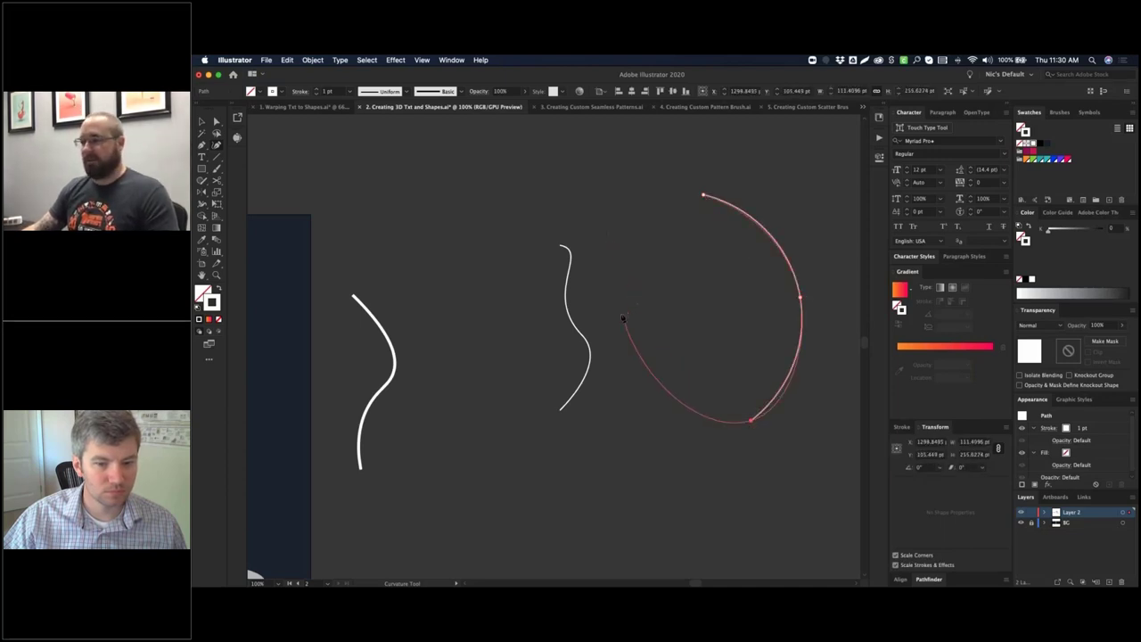
left_click(621, 315)
left_click(704, 196)
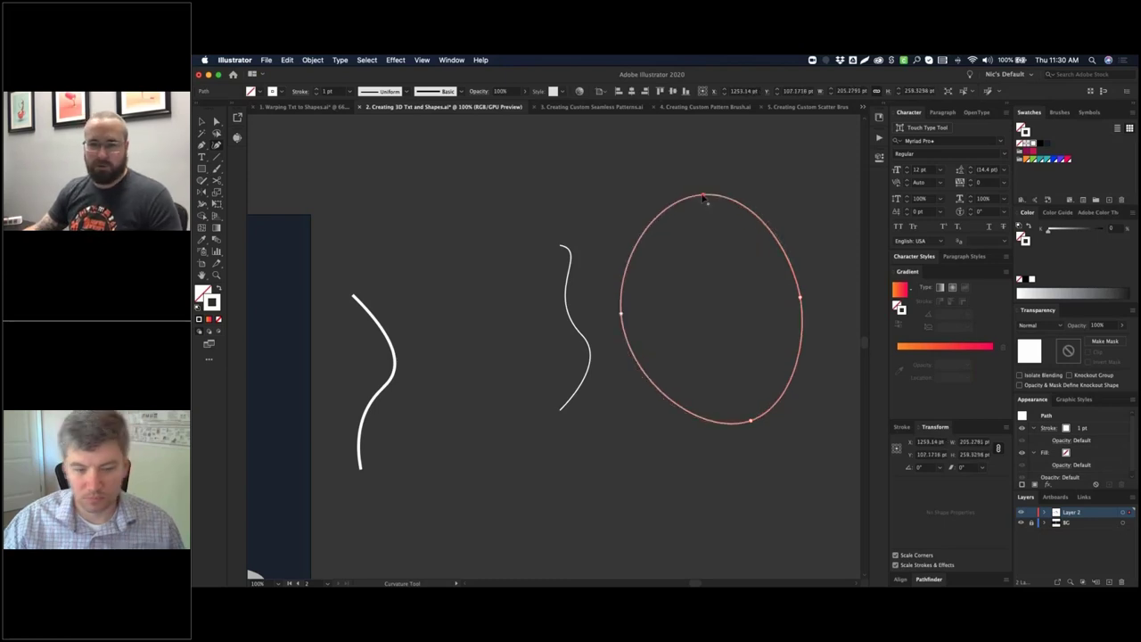
- Reshape the closed oval by adjusting its left anchor's handles, moving the right anchor outward and lengthening the bottom anchor's handle, and deselect it
key("a")
left_click(545, 184)
left_click_drag(564, 187, 520, 184)
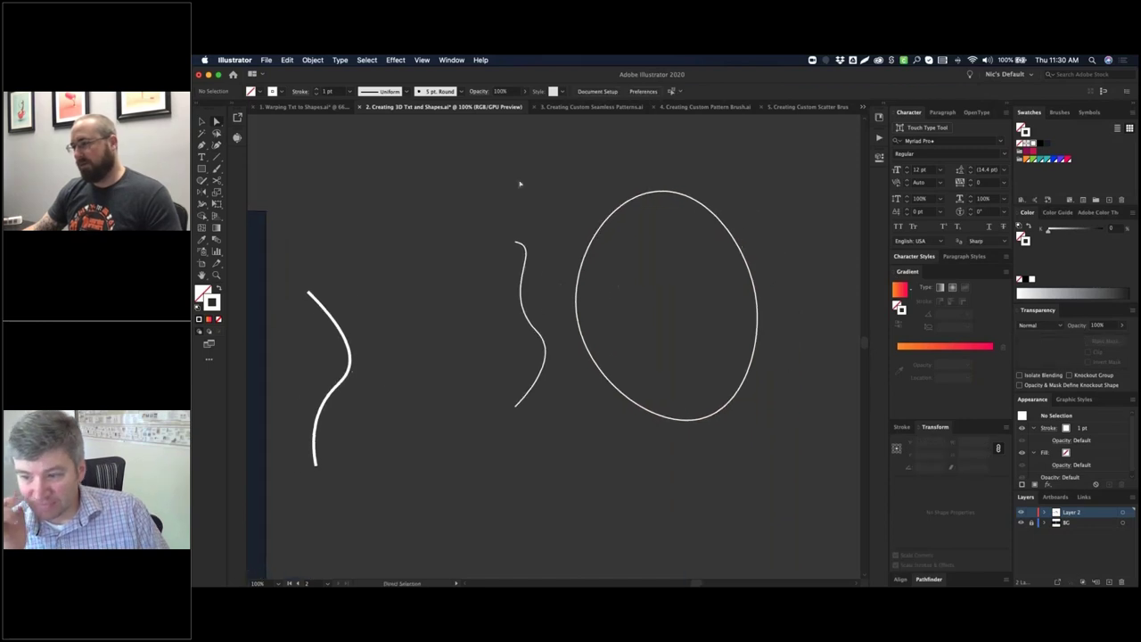
left_click(604, 225)
left_click(577, 312)
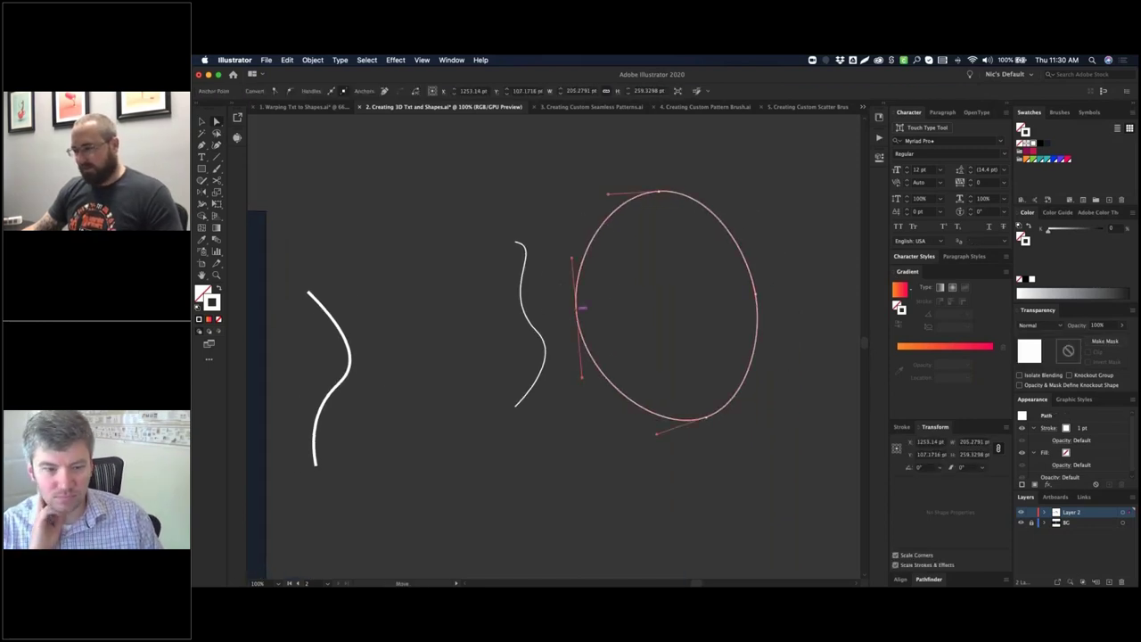
left_click_drag(580, 380, 571, 400)
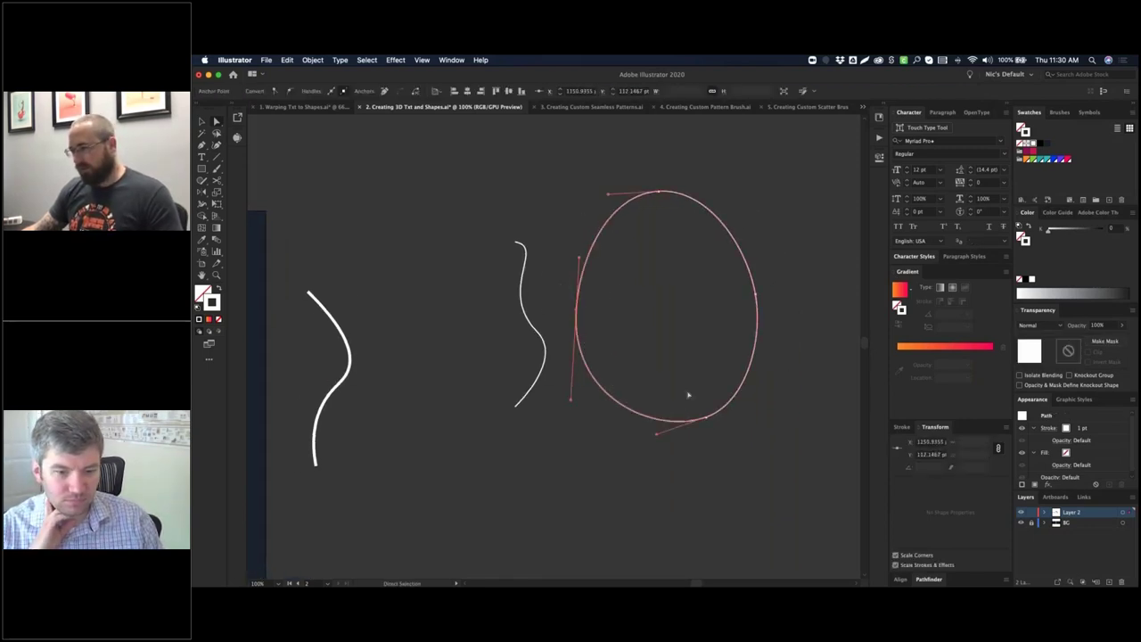
left_click_drag(757, 294, 768, 295)
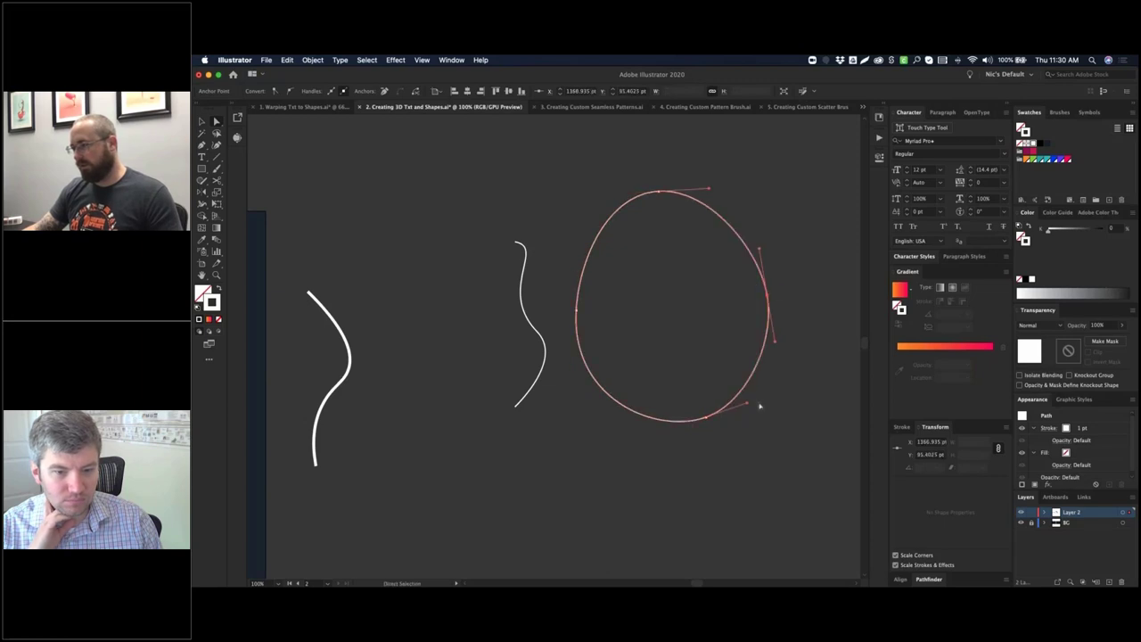
left_click_drag(747, 404, 752, 403)
left_click(660, 192)
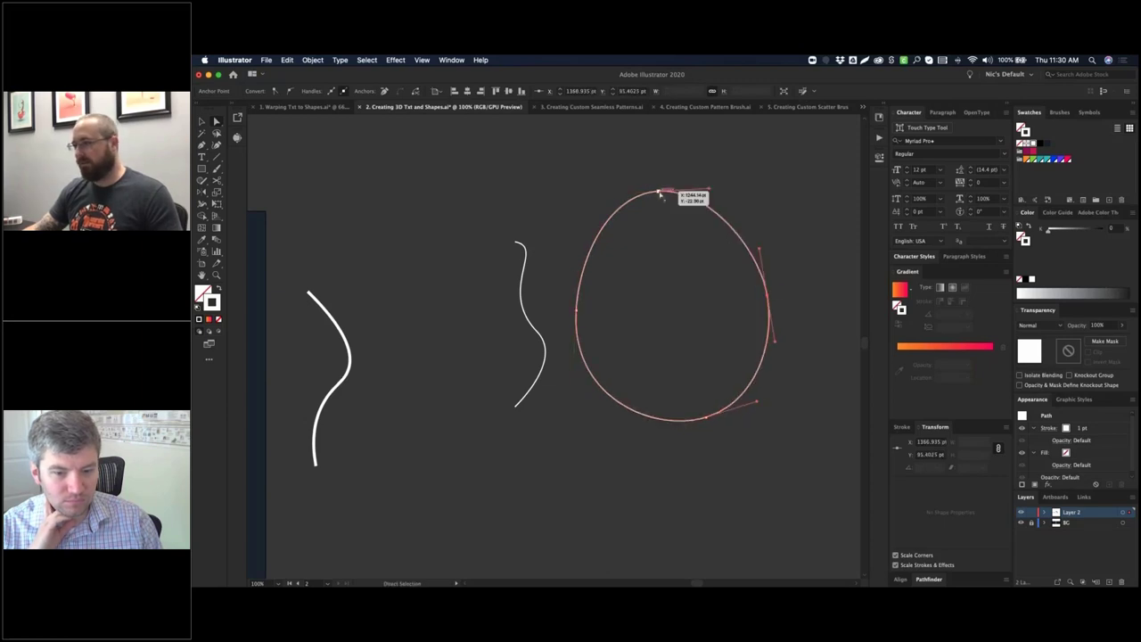
left_click(461, 178)
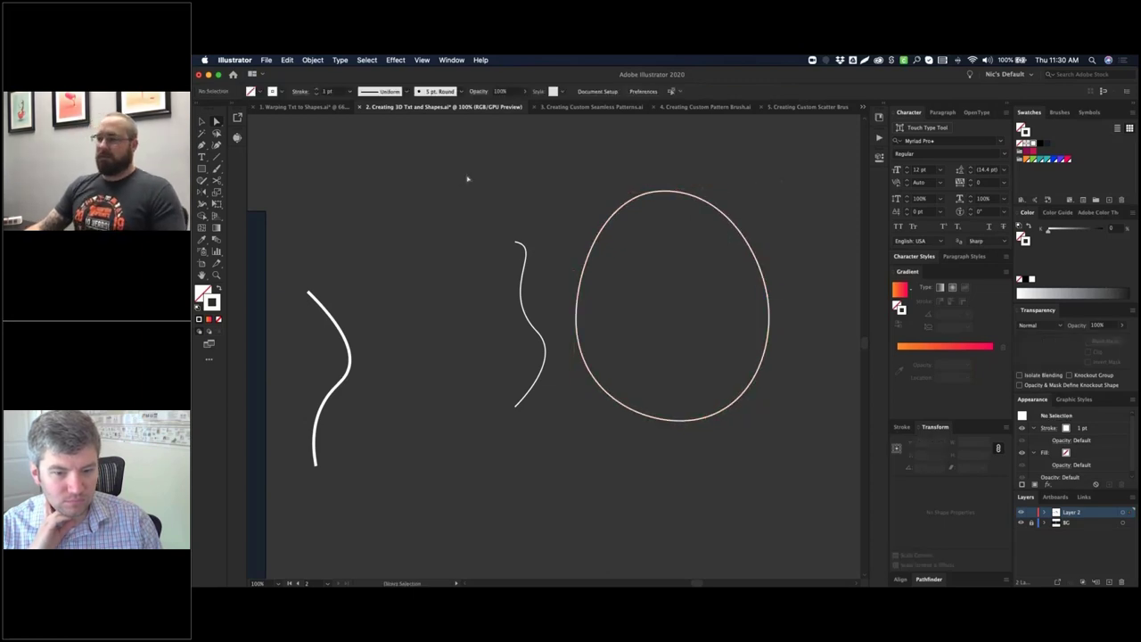
- Draw an open zigzag path of six straight segments with the Pen tool above and across the thin S-curve, and deselect it
key("v")
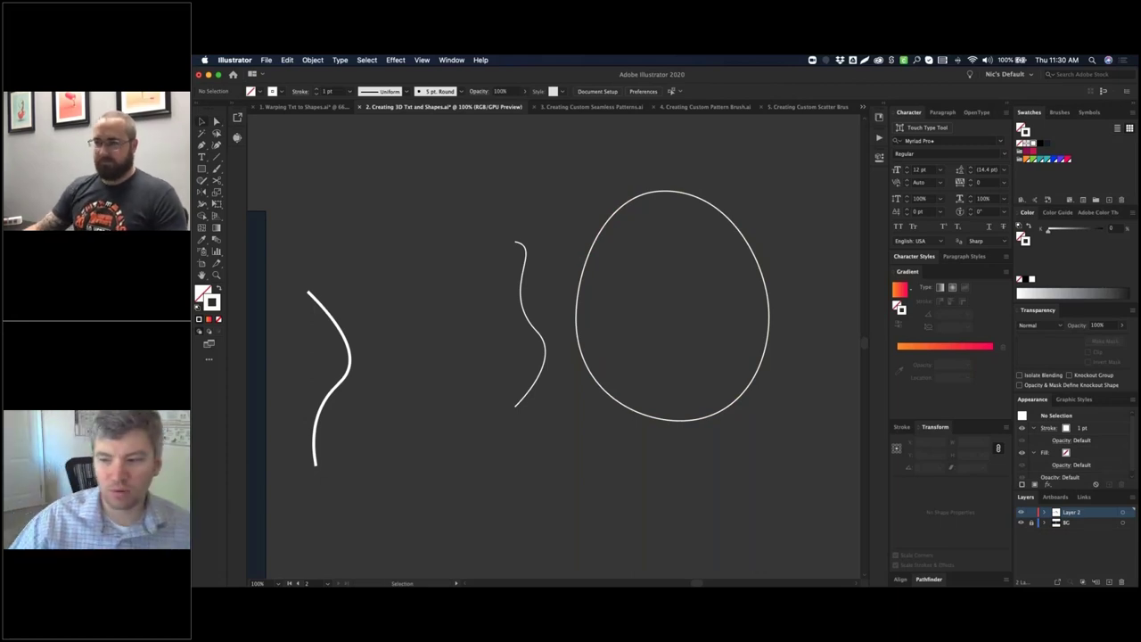
left_click_drag(432, 168, 544, 168)
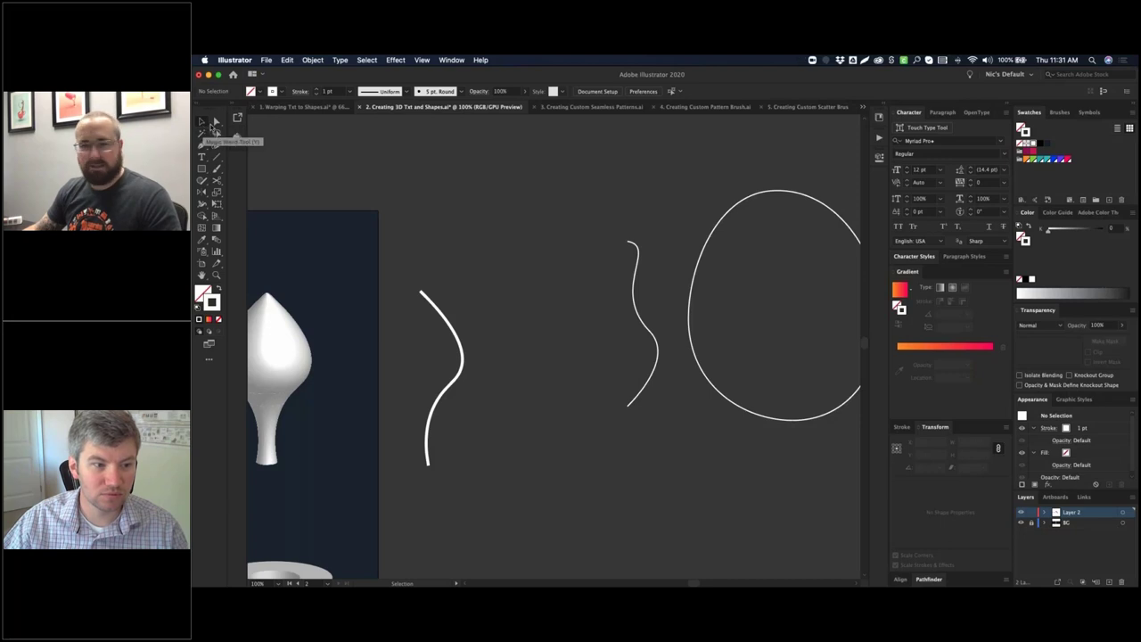
key("p")
left_click(442, 179)
left_click(573, 255)
left_click(482, 283)
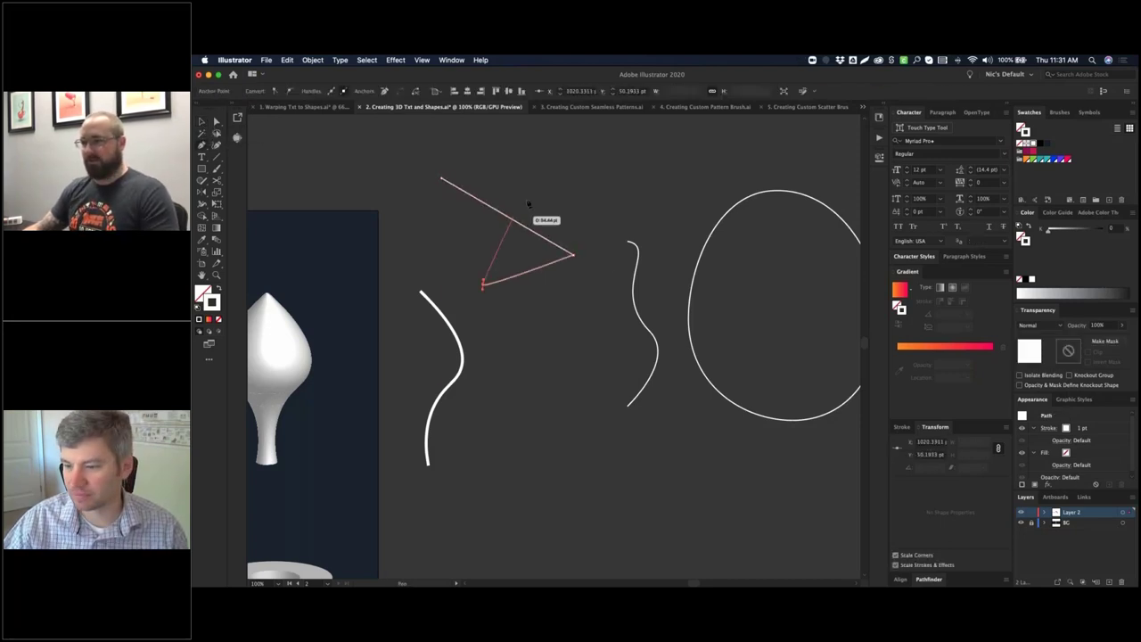
left_click(526, 200)
left_click(692, 169)
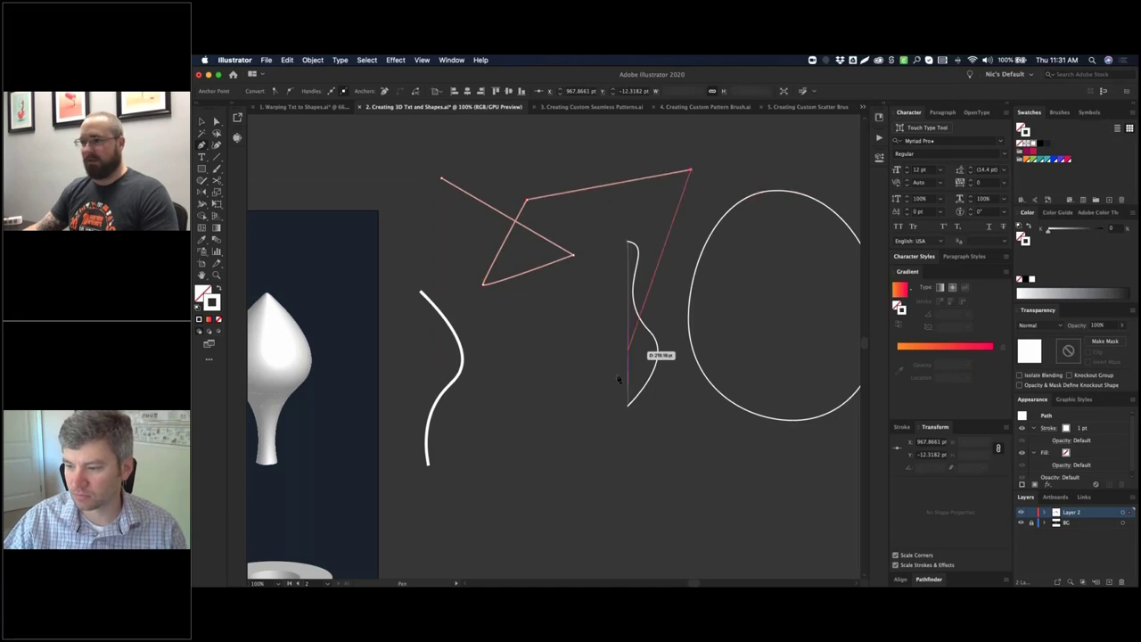
left_click(615, 376)
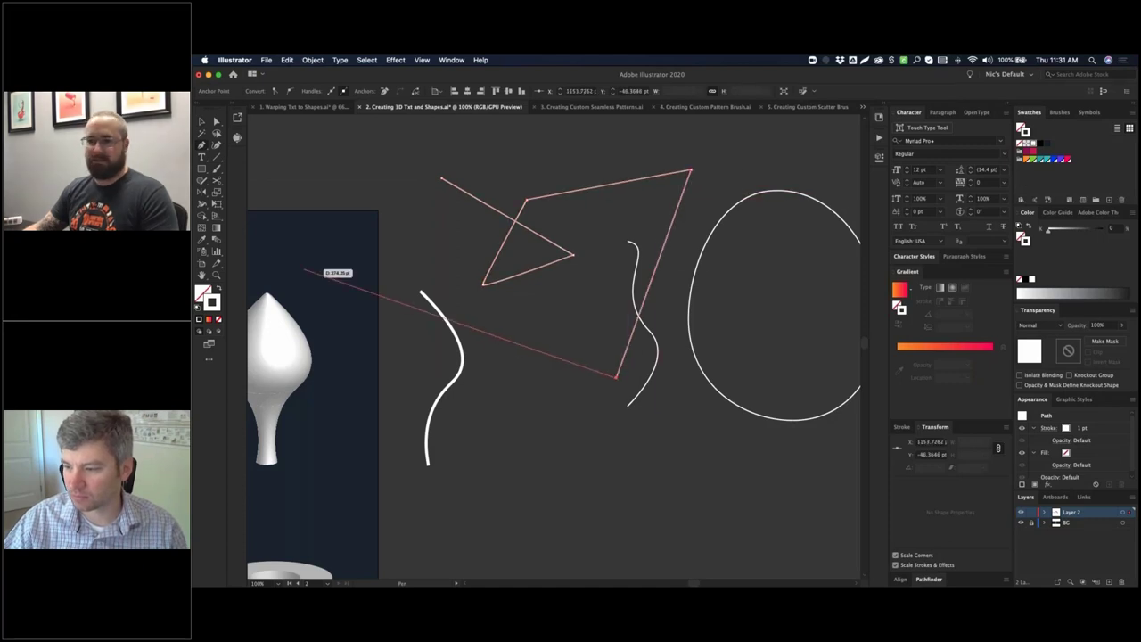
left_click(485, 173)
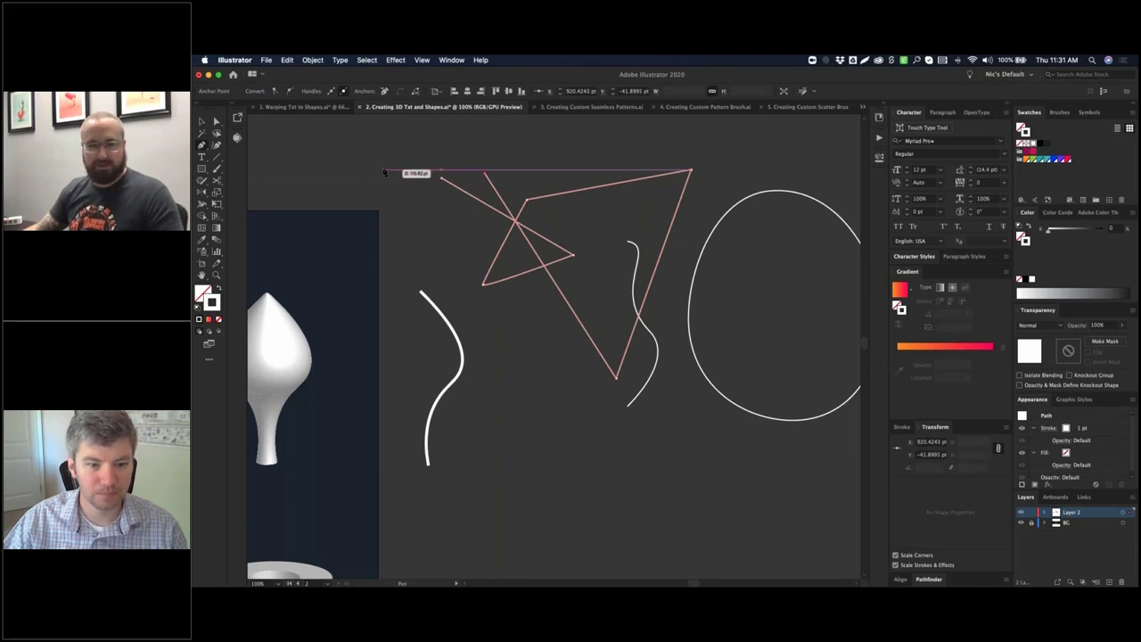
key("v")
left_click(286, 147)
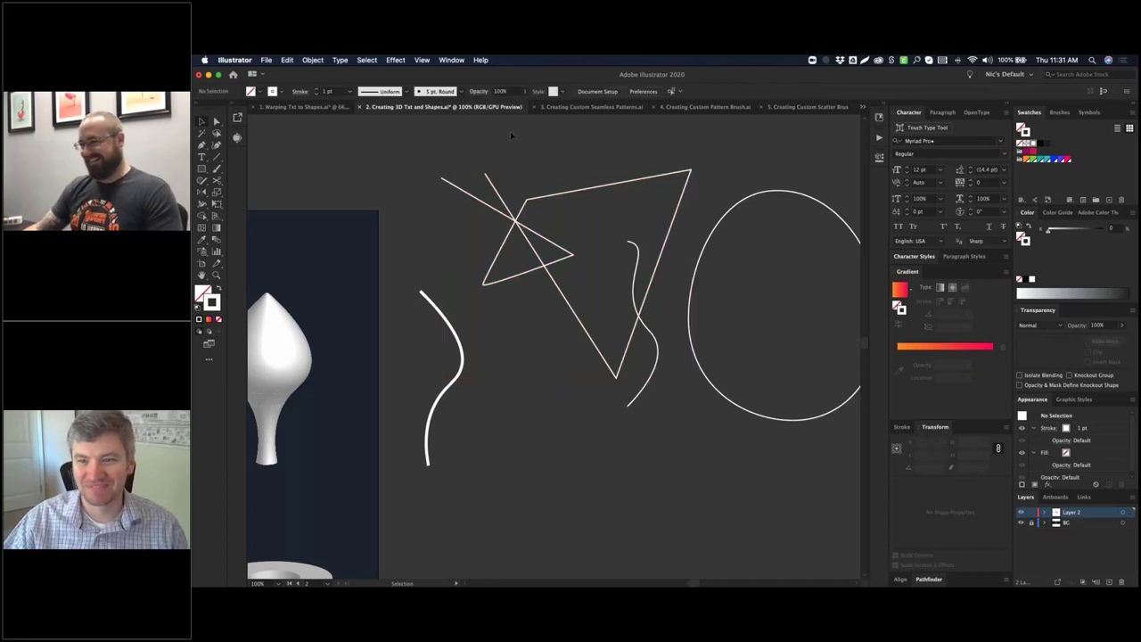
- Switch to the "3. Creating Custom Seamless Patterns" document and examine the finished pattern tile and the separate dog and cat icons beside it
key("super+minus")
key("super+minus")
left_click_drag(545, 155, 698, 120)
left_click(582, 108)
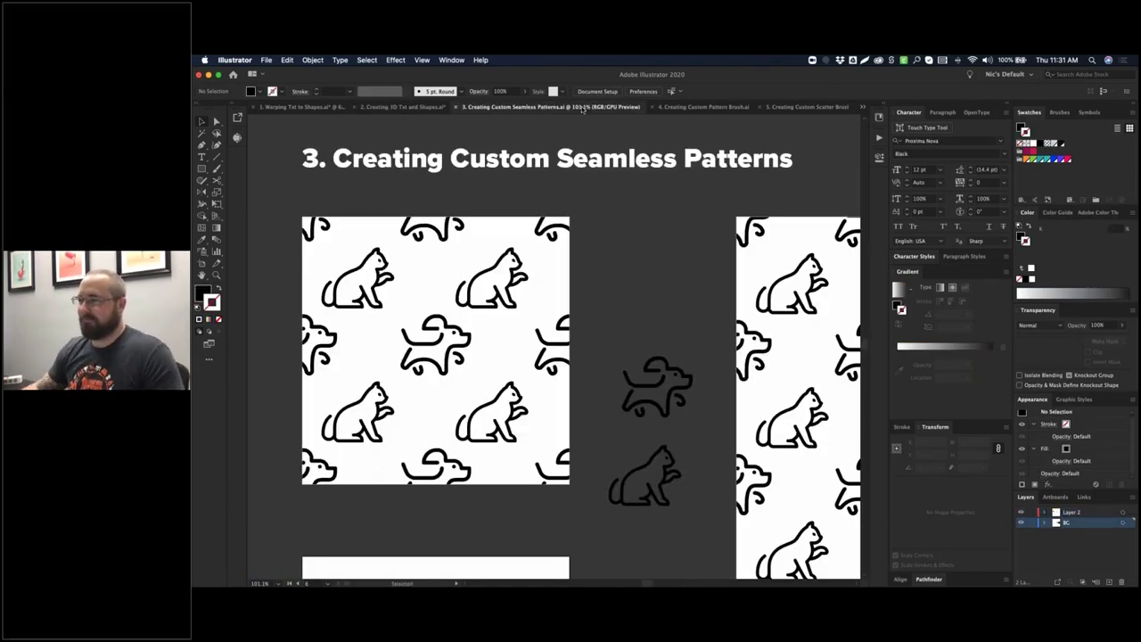
scroll(733, 132, "up", 2)
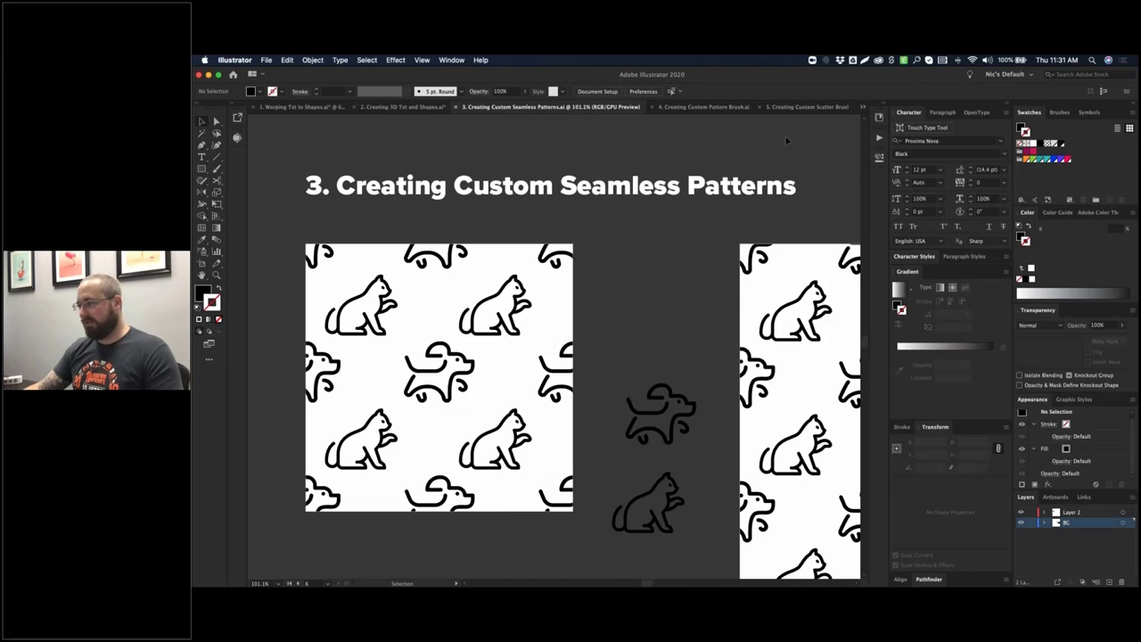
scroll(786, 138, "down", 1)
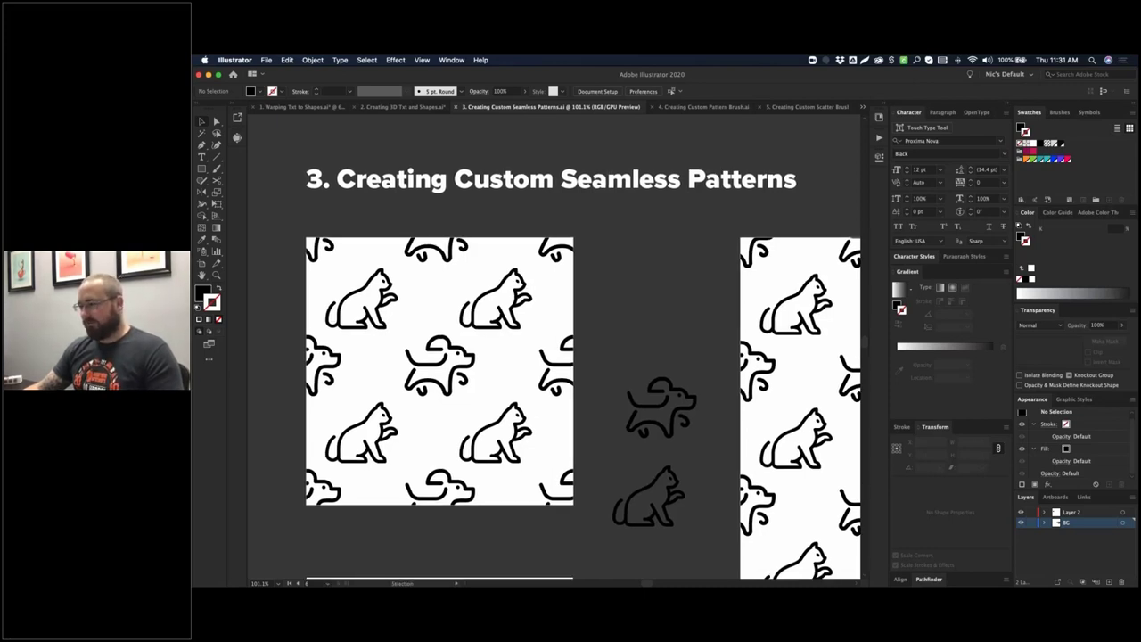
left_click_drag(638, 323, 616, 259)
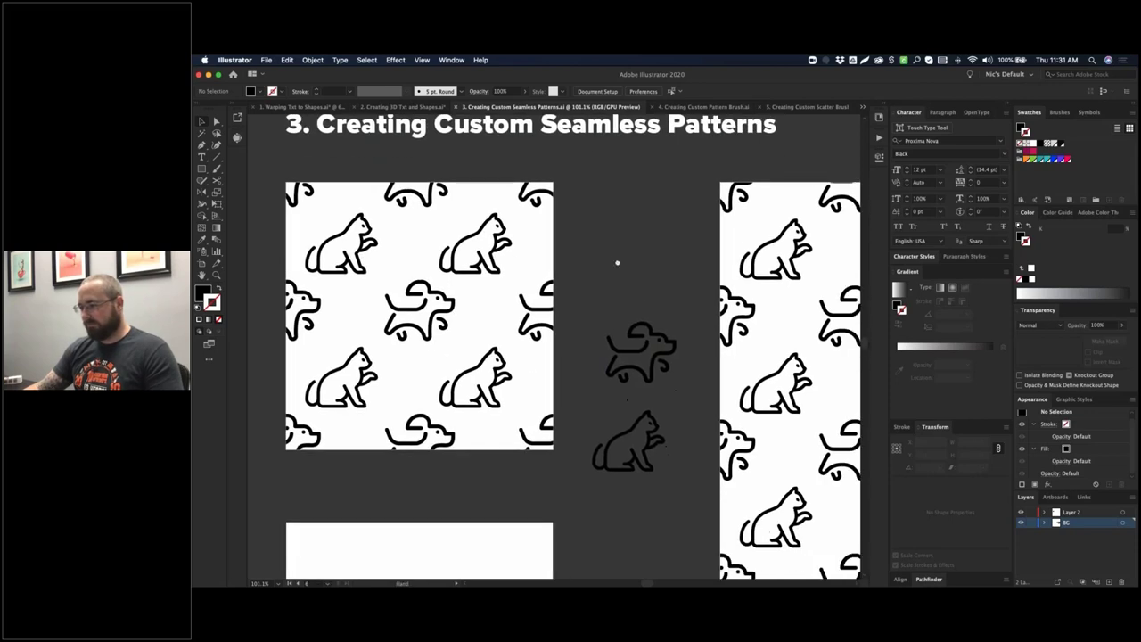
scroll(595, 269, "down", 1)
left_click_drag(665, 474, 665, 475)
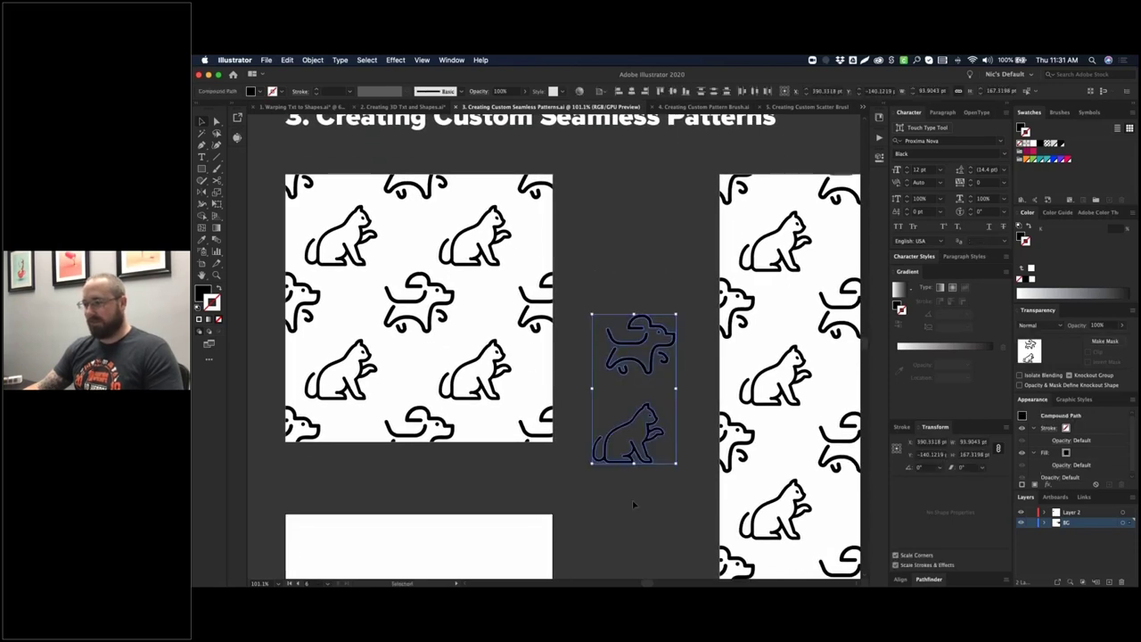
left_click_drag(543, 487, 590, 478)
left_click(592, 481)
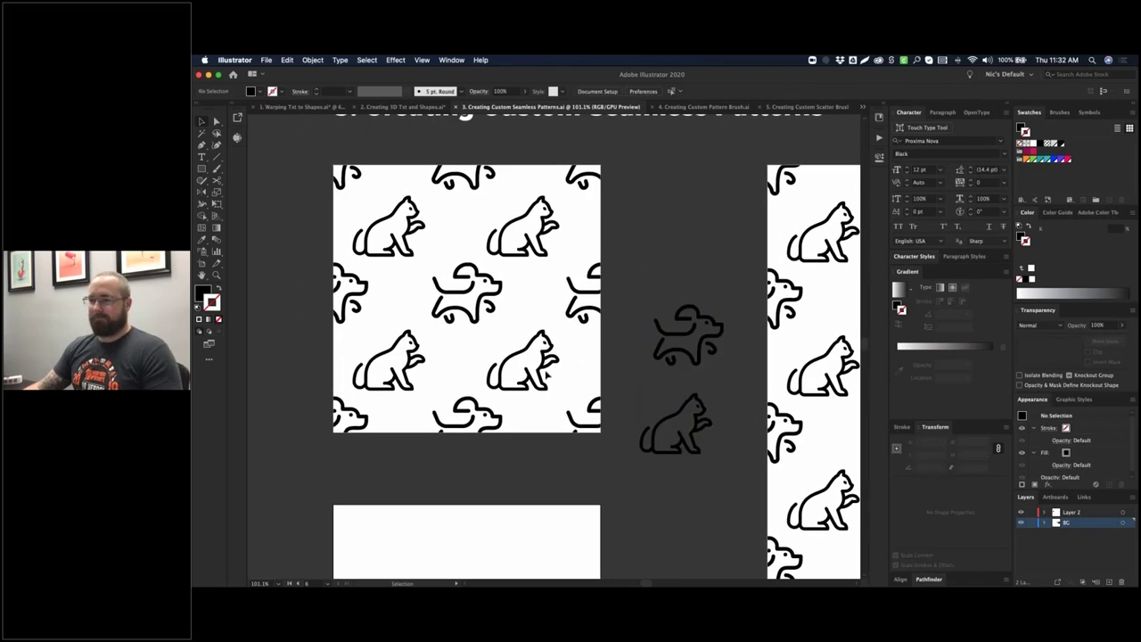
- Inspect the clipped artwork of the finished pattern tile in outline view, return to the preview and deselect the tile
left_click(501, 300)
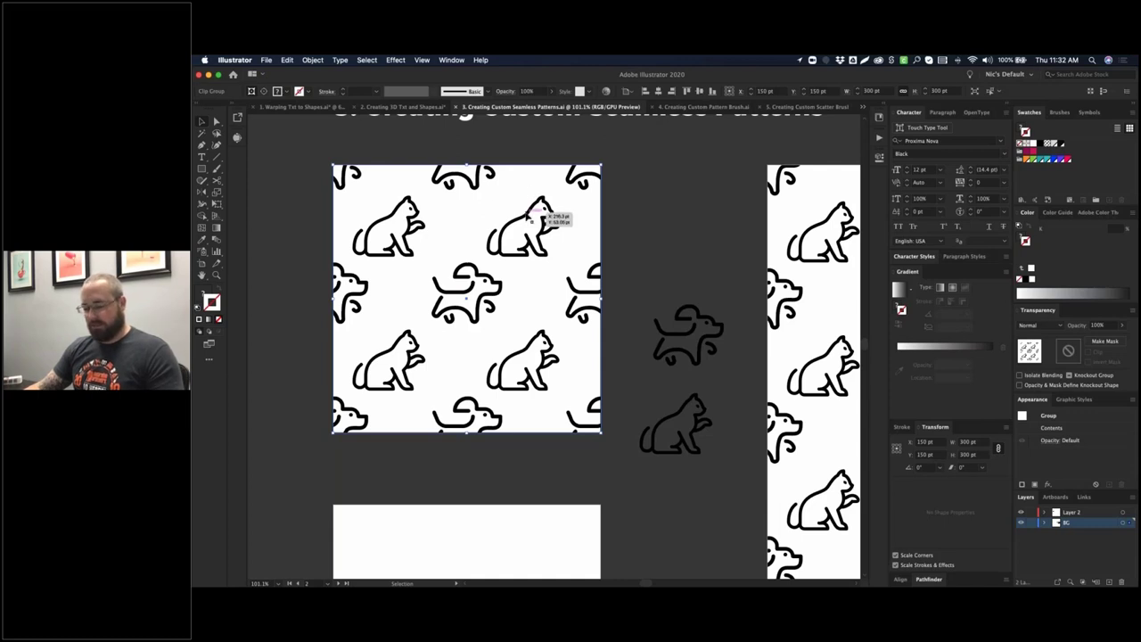
key("super+y")
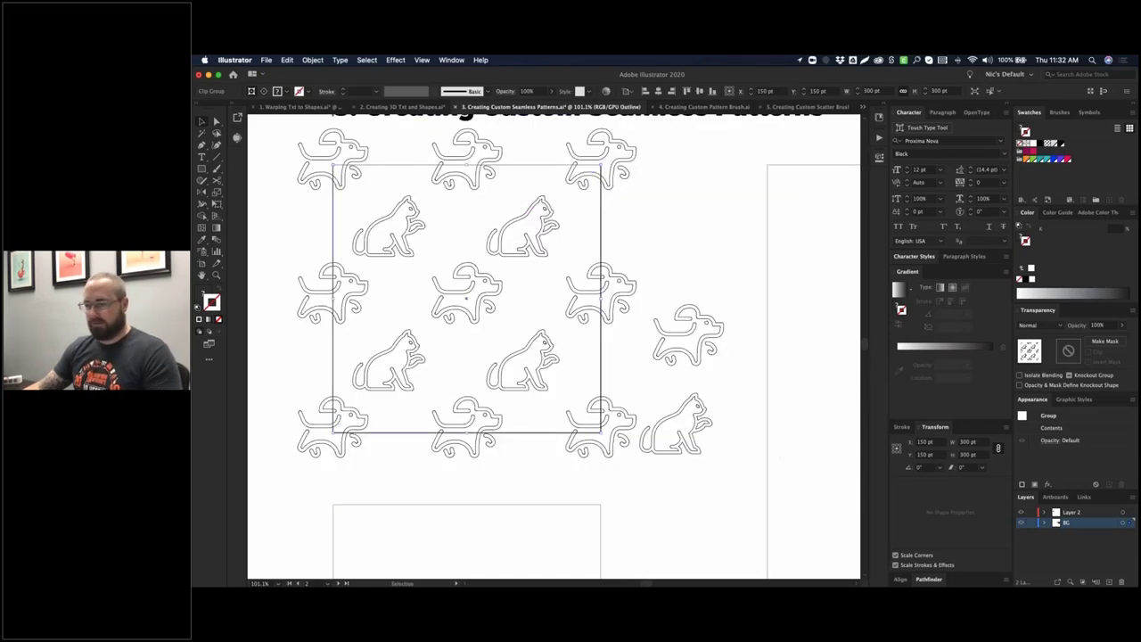
key("a")
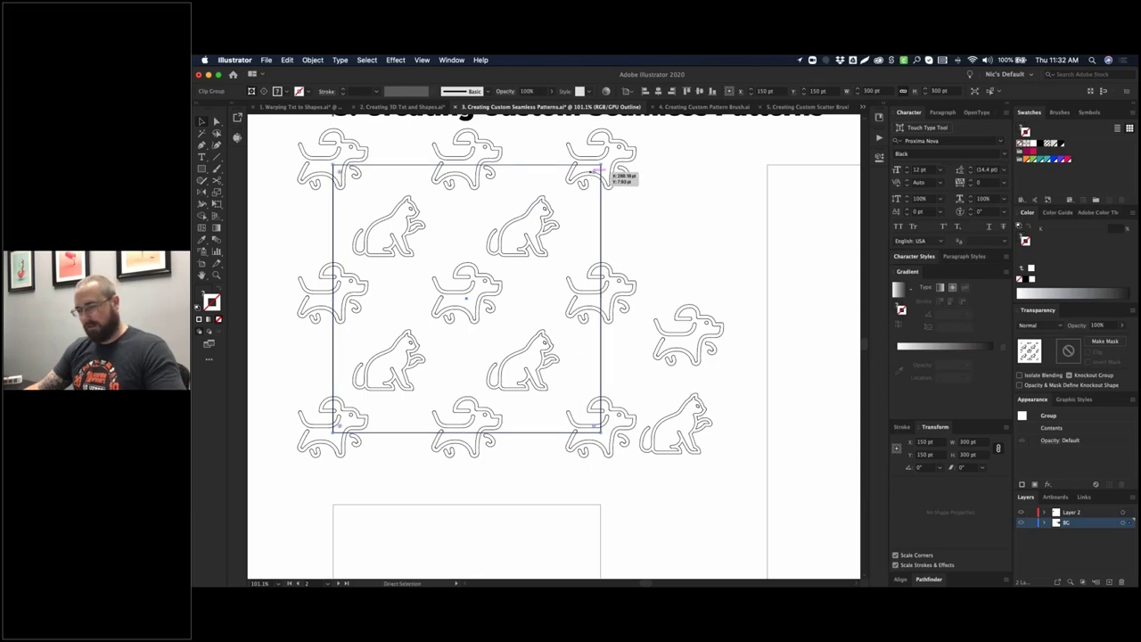
key("super+y")
left_click(648, 169)
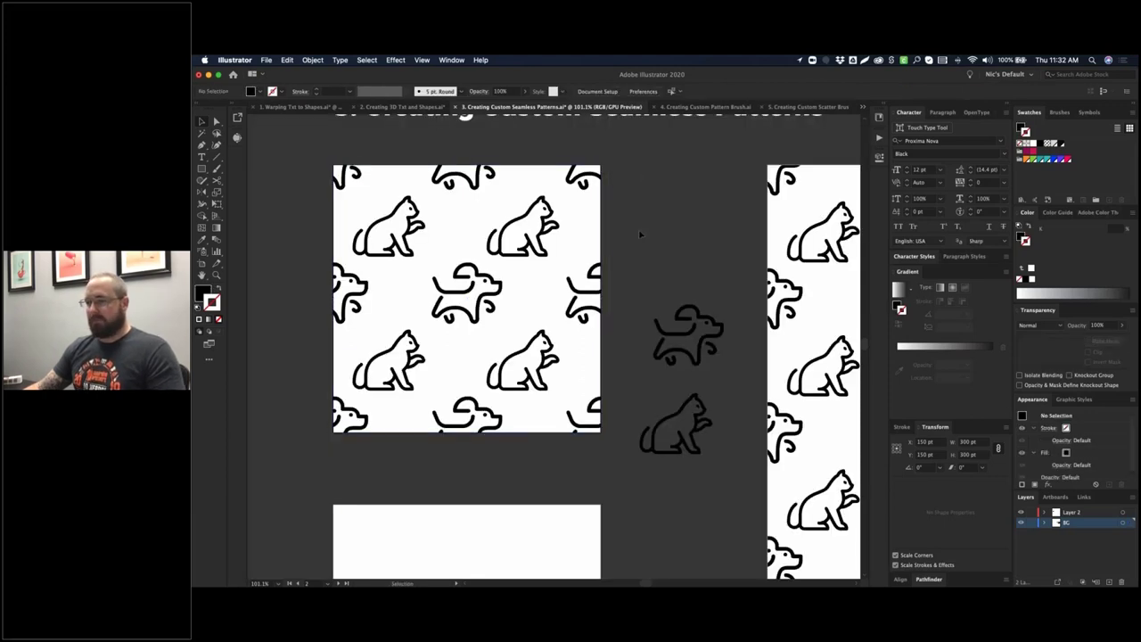
- Move the separate dog icon beside the finished tile onto the top-left corner of the blank artboard below
scroll(667, 198, "down", 2)
scroll(652, 201, "up", 1)
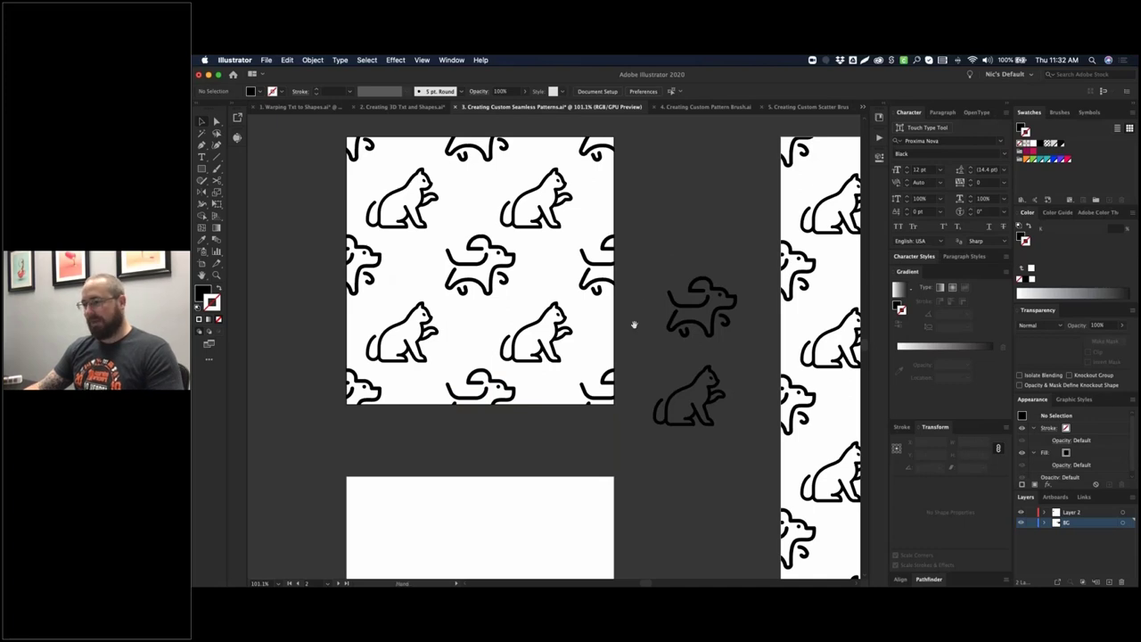
left_click_drag(637, 326, 638, 226)
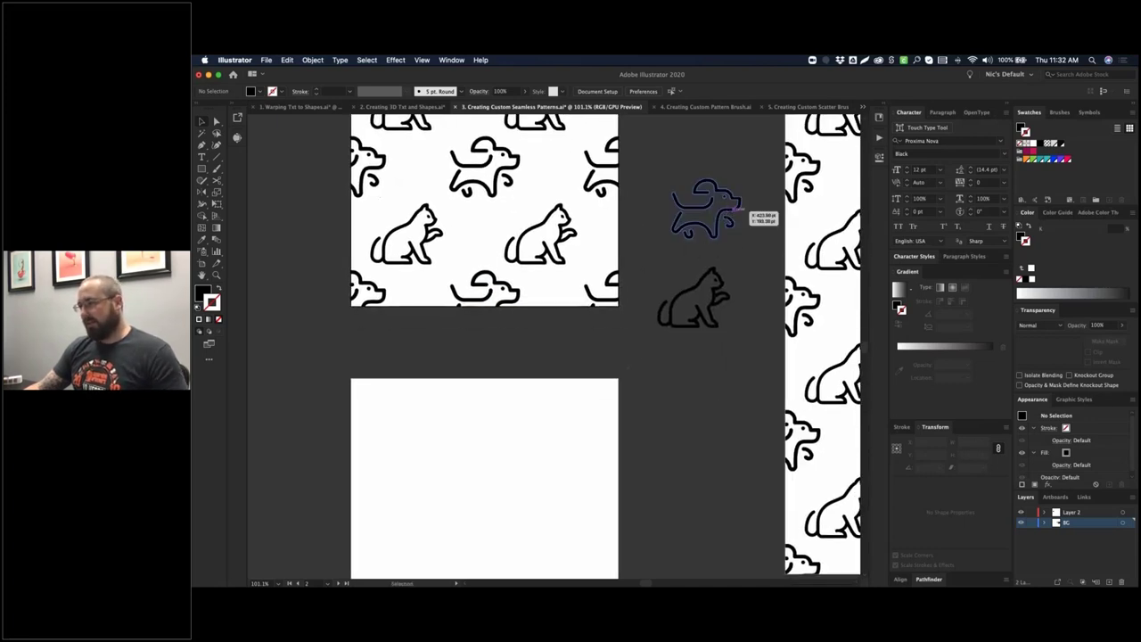
left_click_drag(730, 203, 380, 372)
key("super+space")
left_click_drag(278, 329, 672, 473)
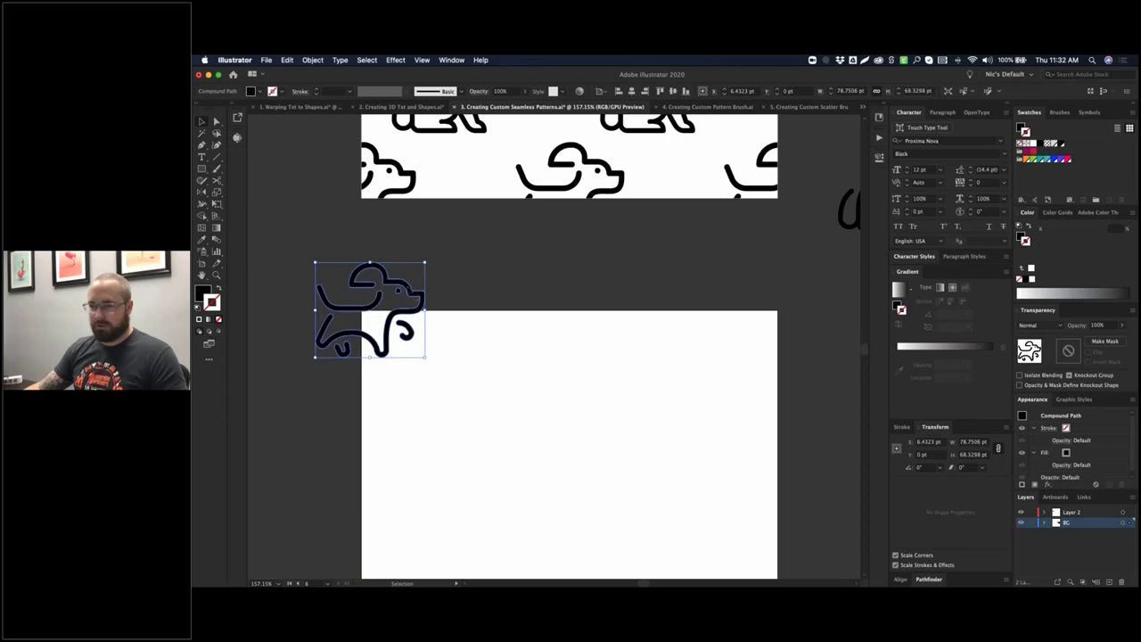
- Snap the dog's centre exactly to the blank artboard's top-left corner at X 0 pt, Y 0 pt, and deselect it
left_click_drag(413, 286, 407, 287)
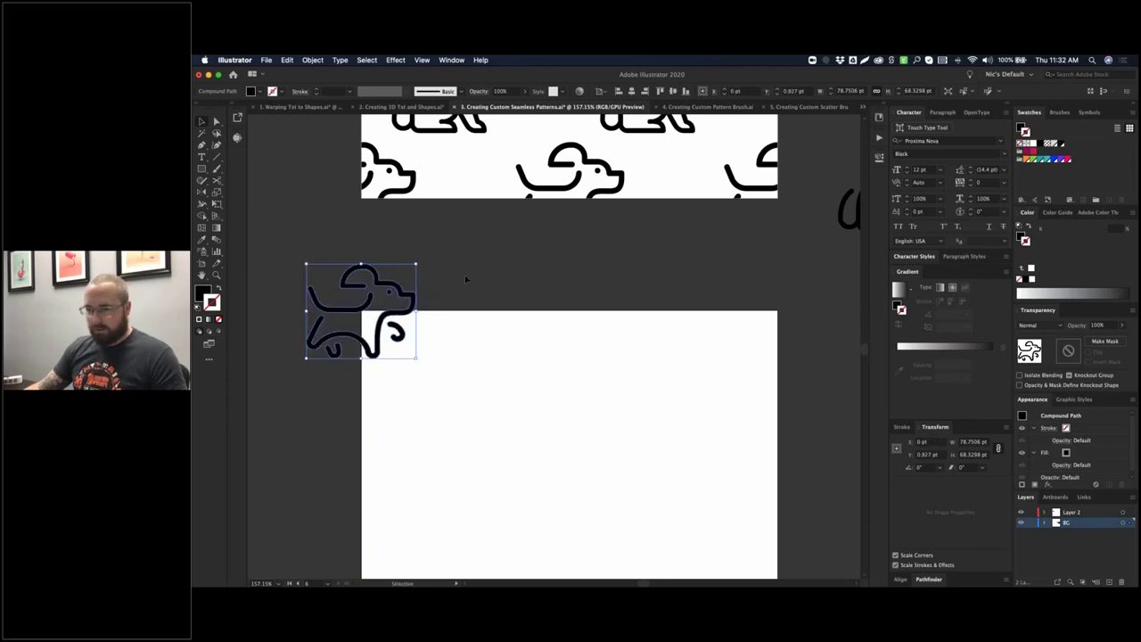
left_click(422, 291)
left_click_drag(294, 293, 455, 395)
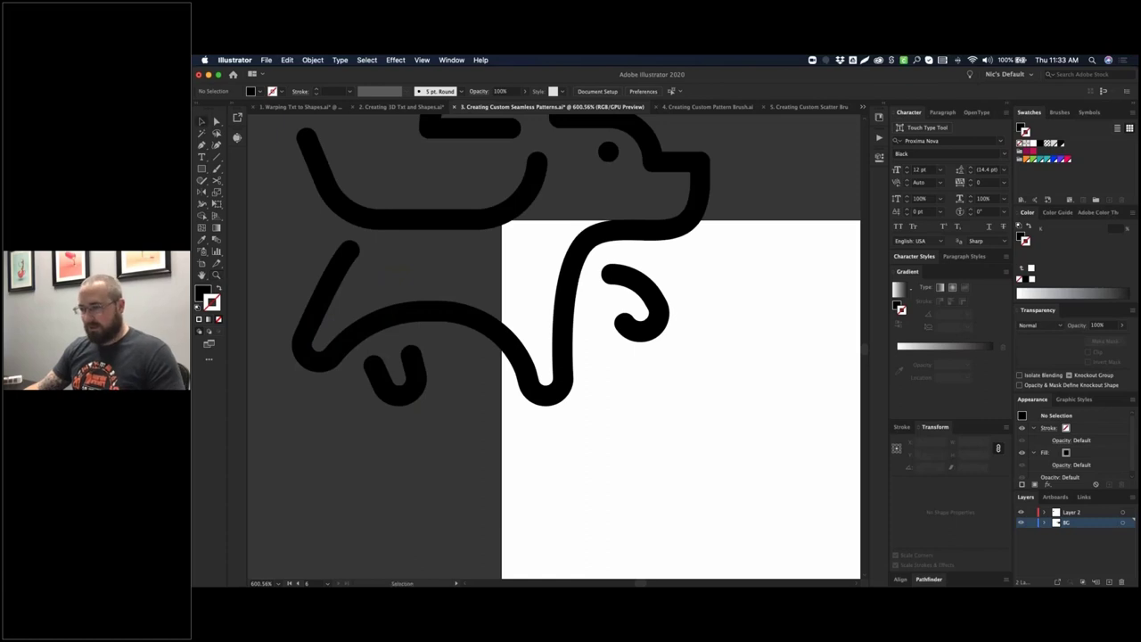
left_click(518, 207)
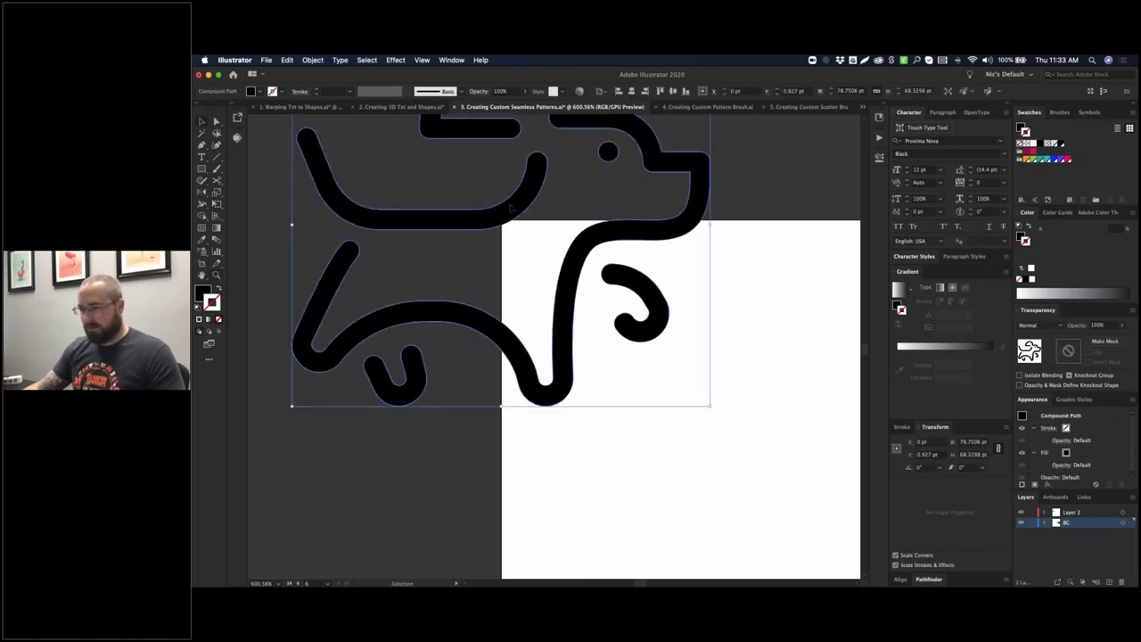
left_click_drag(507, 209, 512, 203)
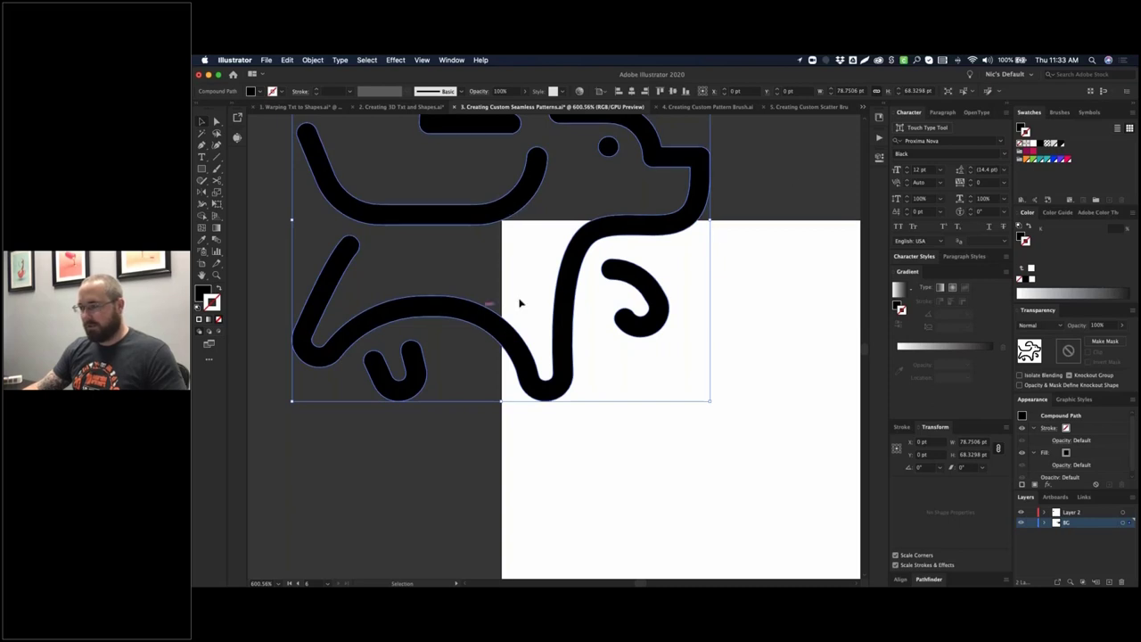
key("super+minus")
key("super+minus")
key("super+minus")
scroll(586, 262, "right", 4)
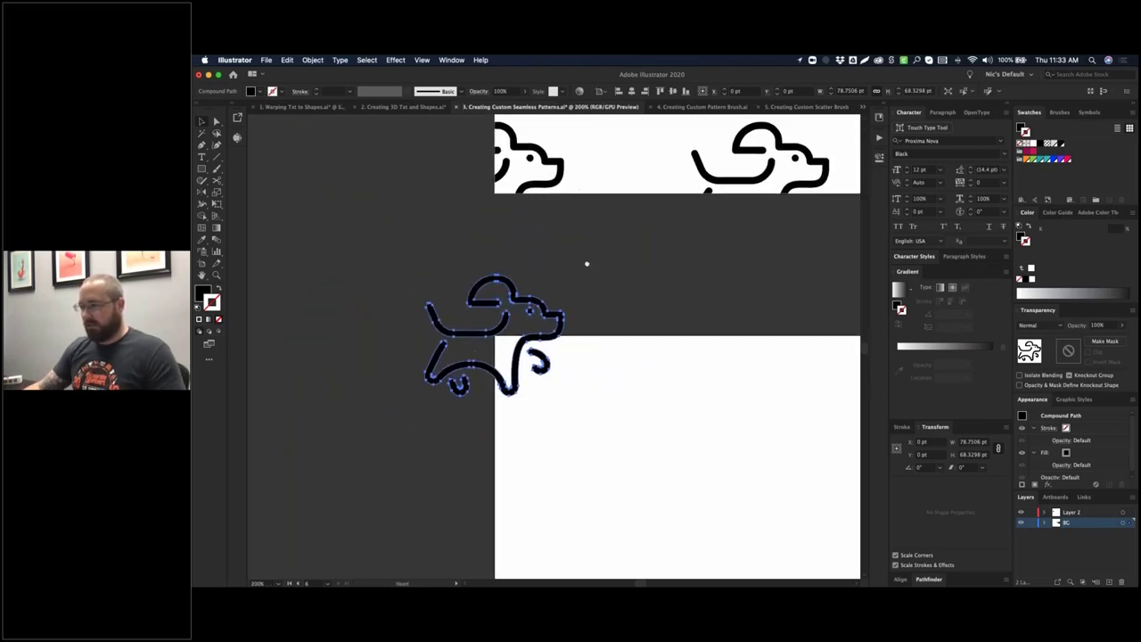
key("super+minus")
scroll(624, 268, "right", 5)
scroll(571, 252, "down", 2)
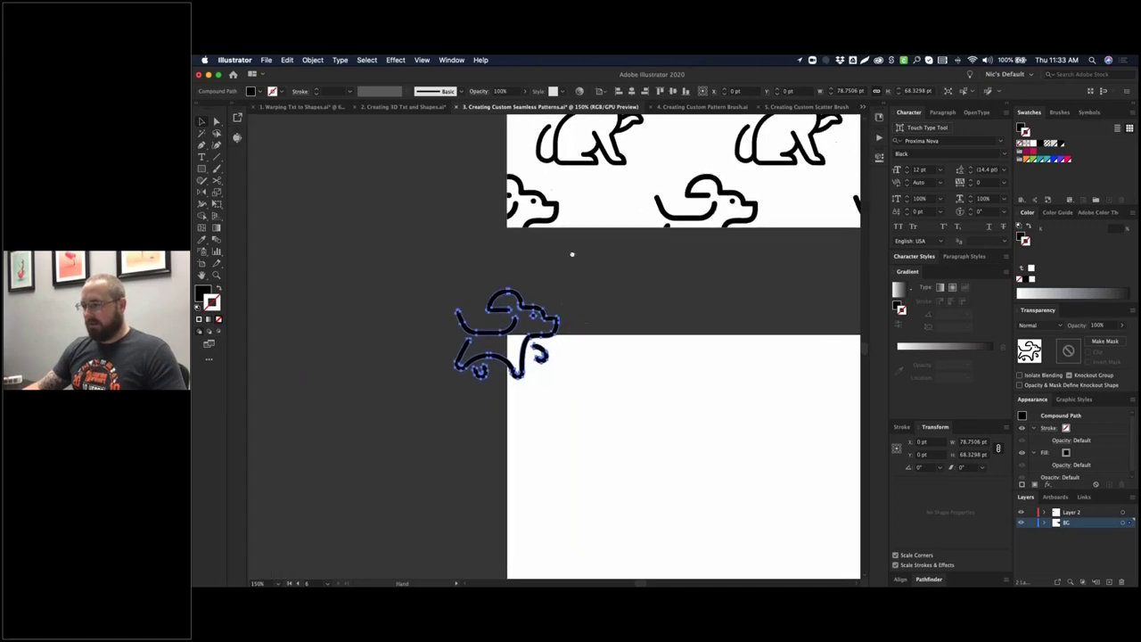
left_click(526, 238)
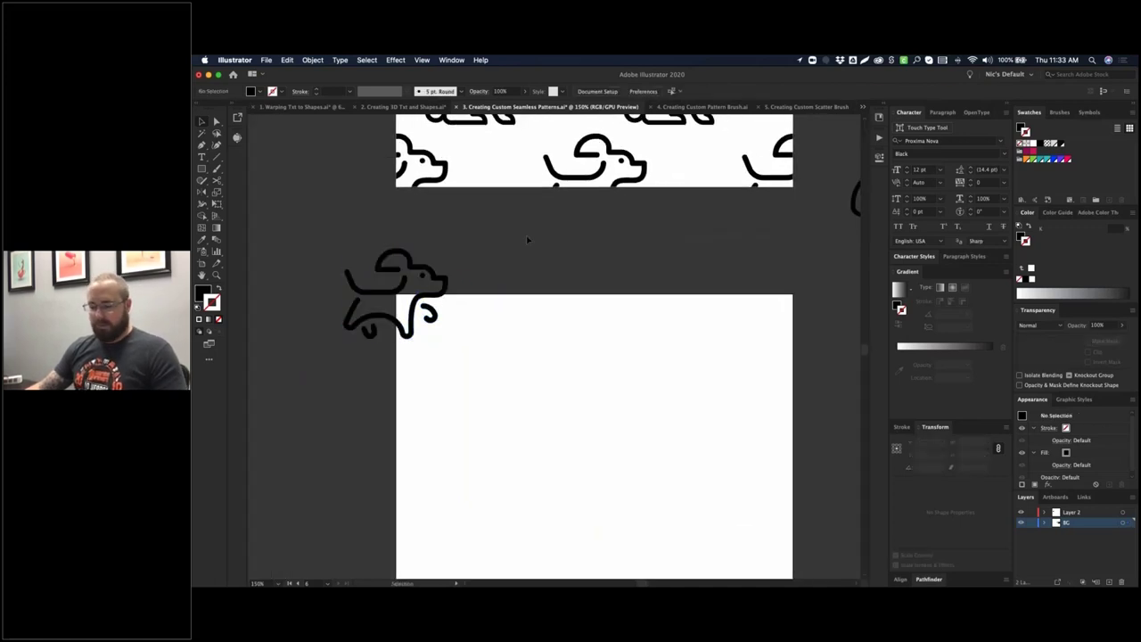
- Duplicate the corner dog to the artboard's top-right corner at X 300 pt, Y 0 pt, and place another copy near the middle of the top edge
left_click(434, 321)
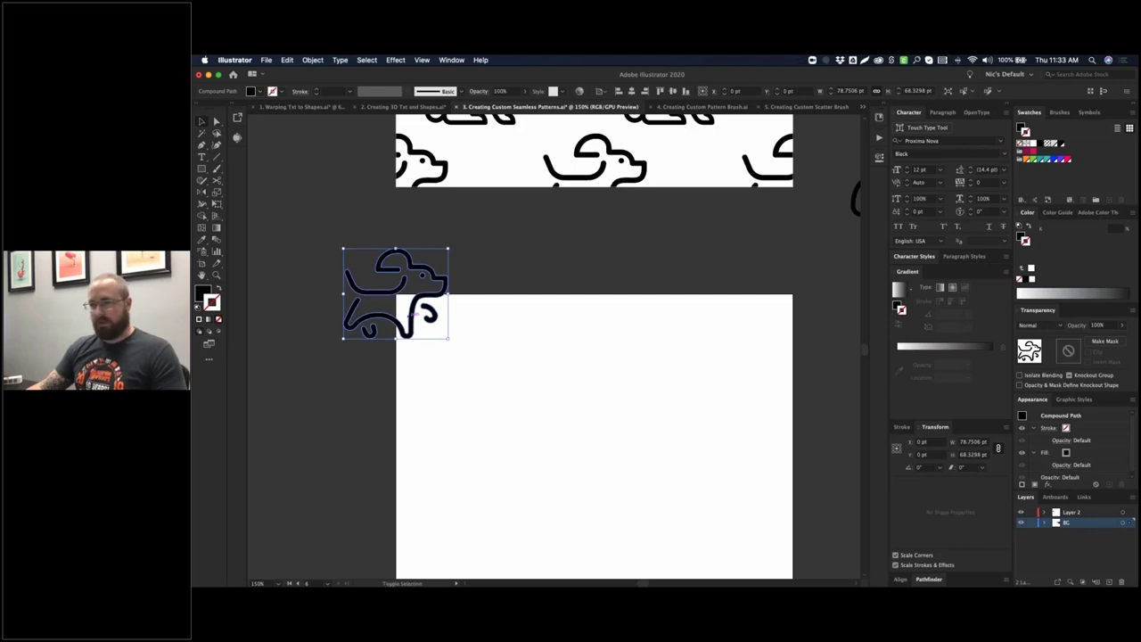
left_click(497, 316)
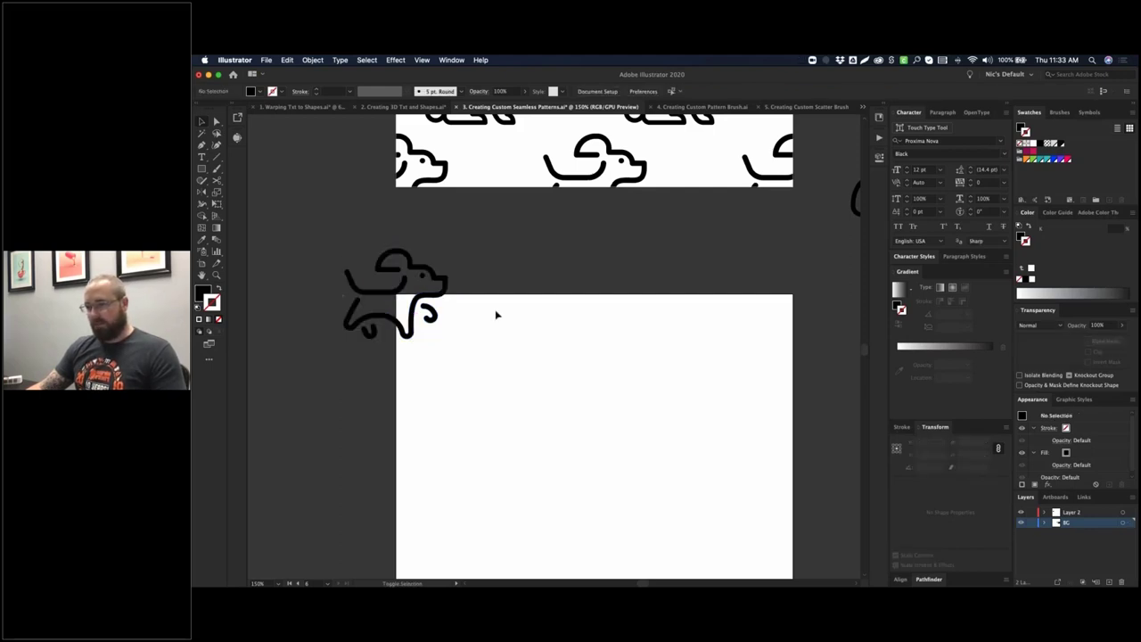
left_click_drag(413, 311, 809, 319)
left_click(711, 321)
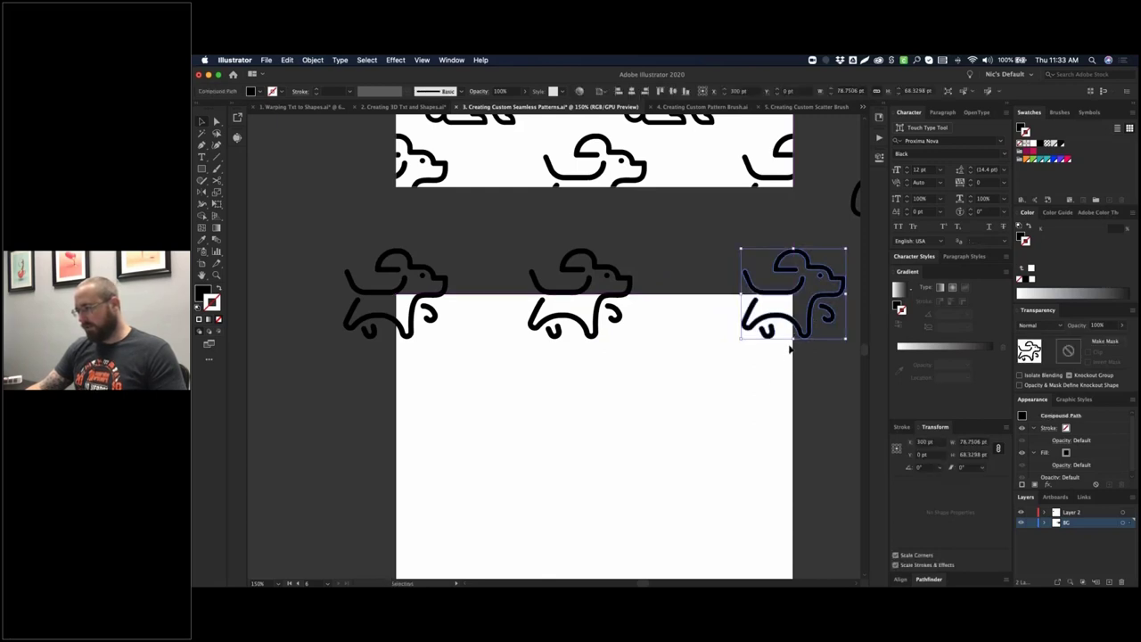
- Centre the middle dog copy horizontally on the artboard using Align to Artboard, and deselect it
left_click_drag(636, 362, 595, 362)
left_click(595, 362)
left_click(555, 326)
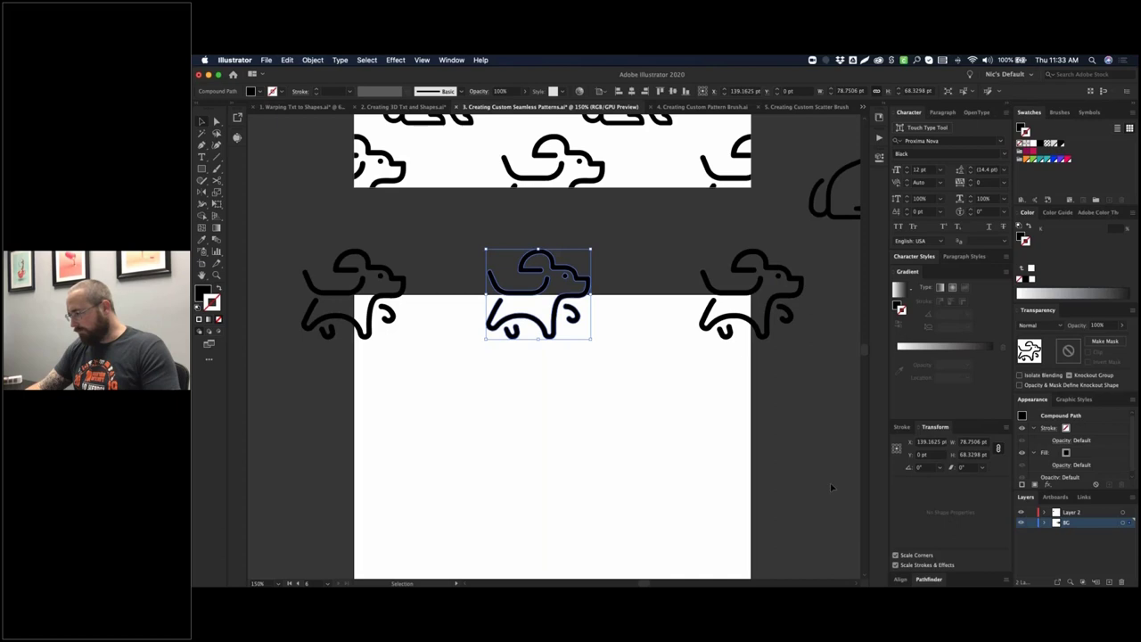
left_click(928, 578)
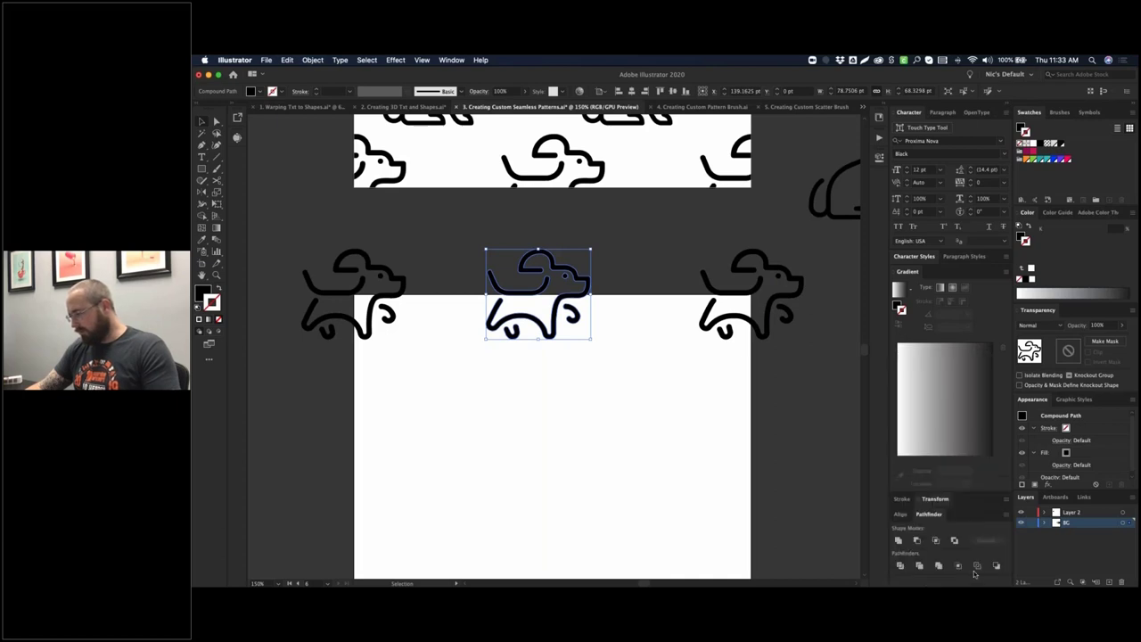
left_click(906, 515)
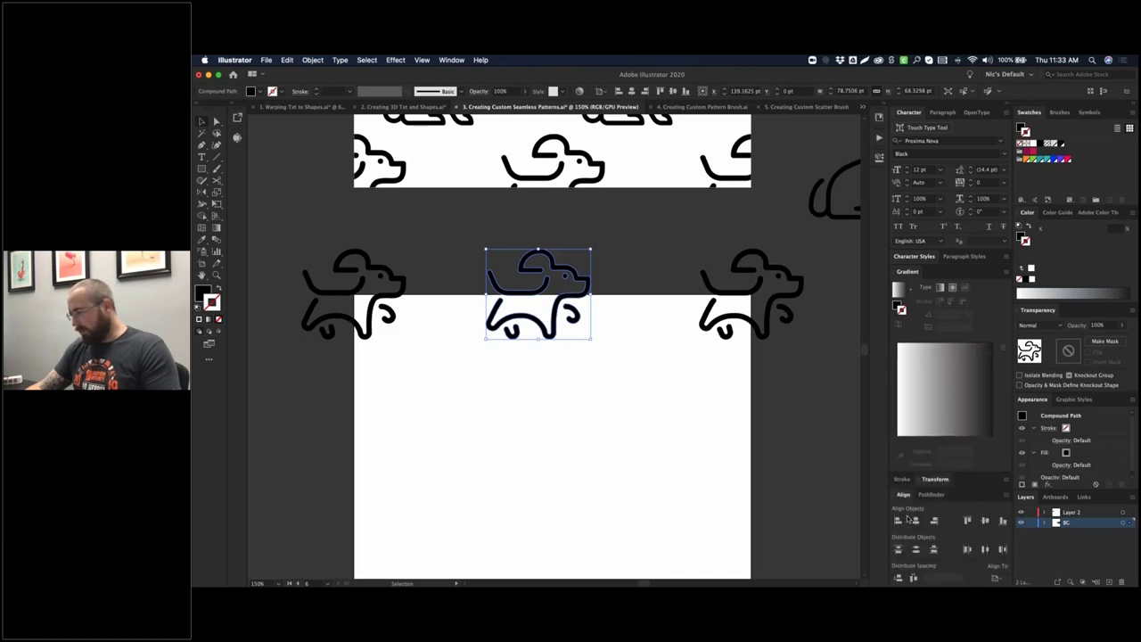
left_click(996, 578)
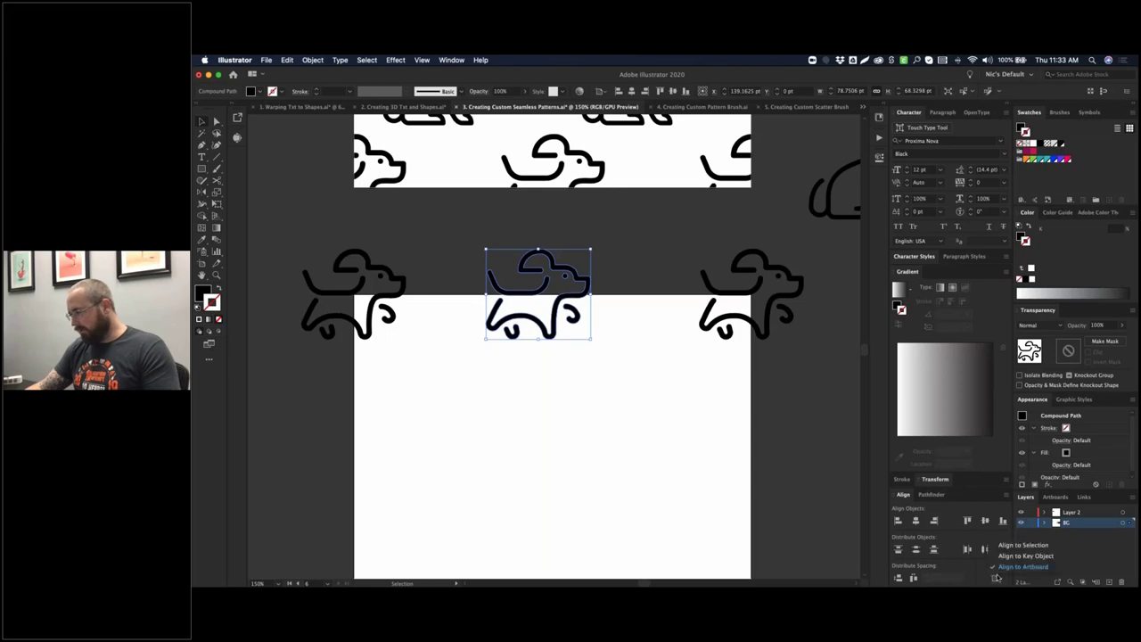
left_click(1017, 568)
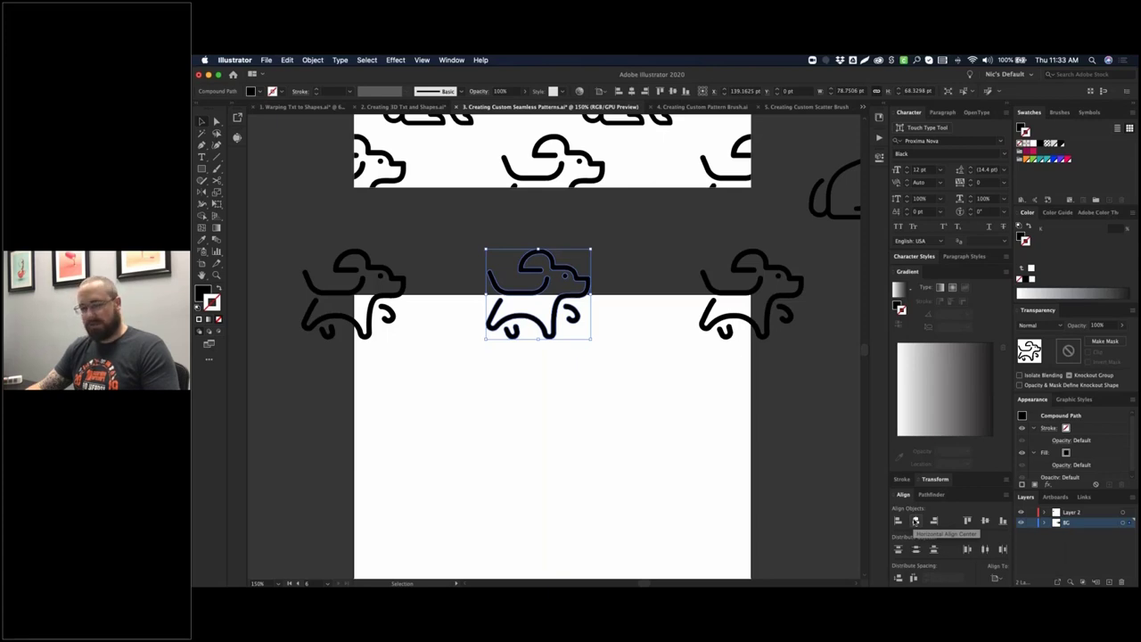
left_click(915, 521)
left_click(472, 387)
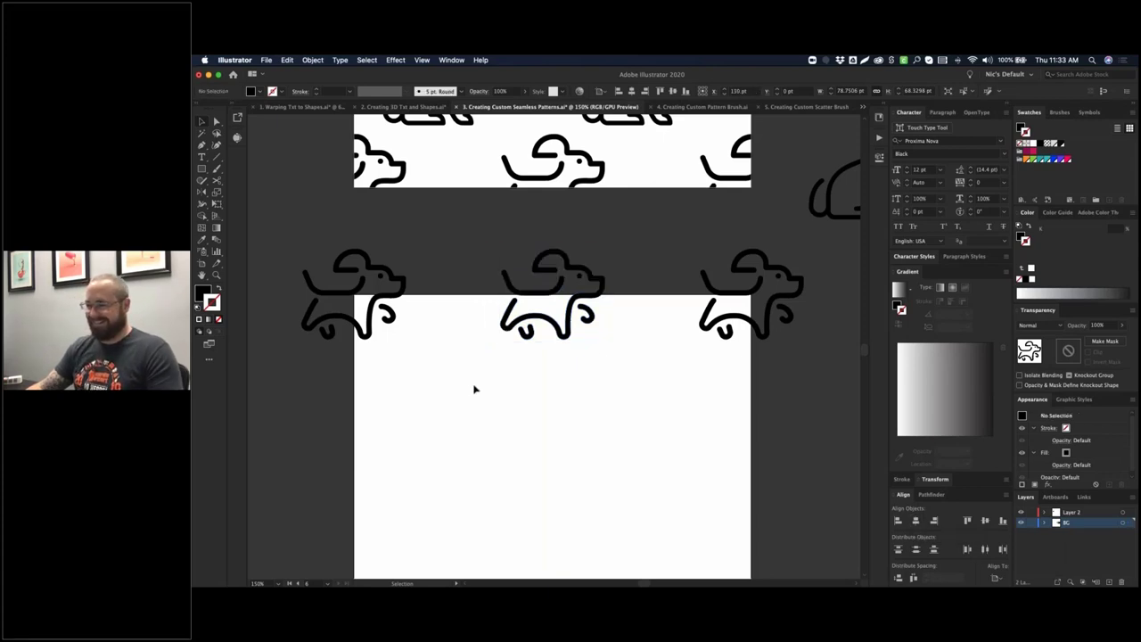
- Examine how the middle dog straddles the artboard's top edge, try moving it sideways, and undo the move
scroll(472, 387, "down", 1)
key("super+minus")
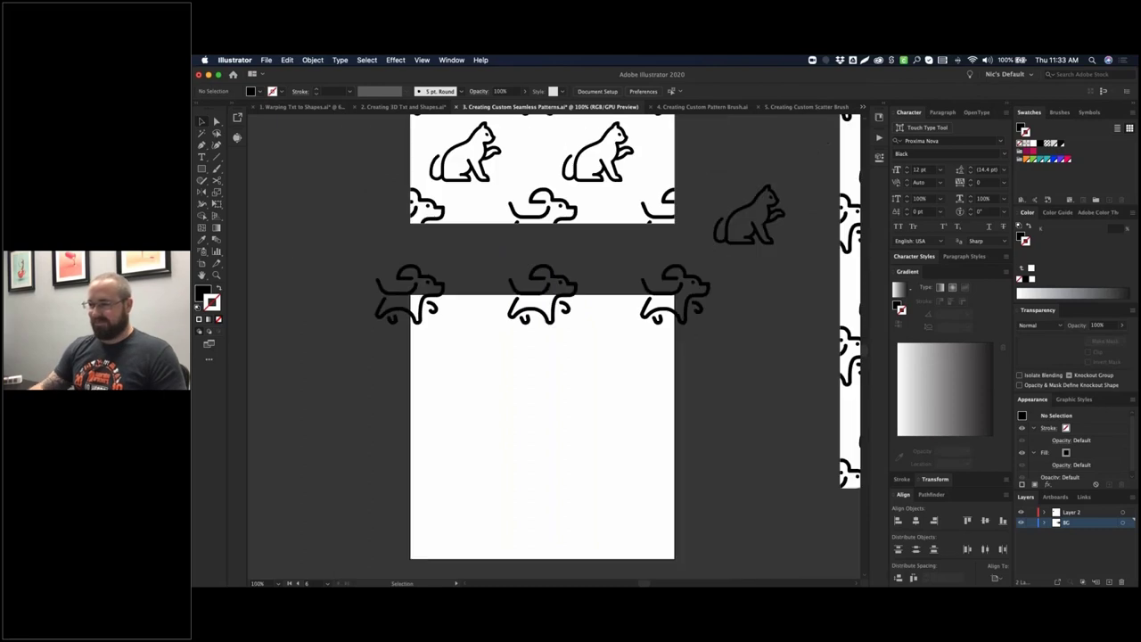
left_click_drag(420, 362, 393, 391)
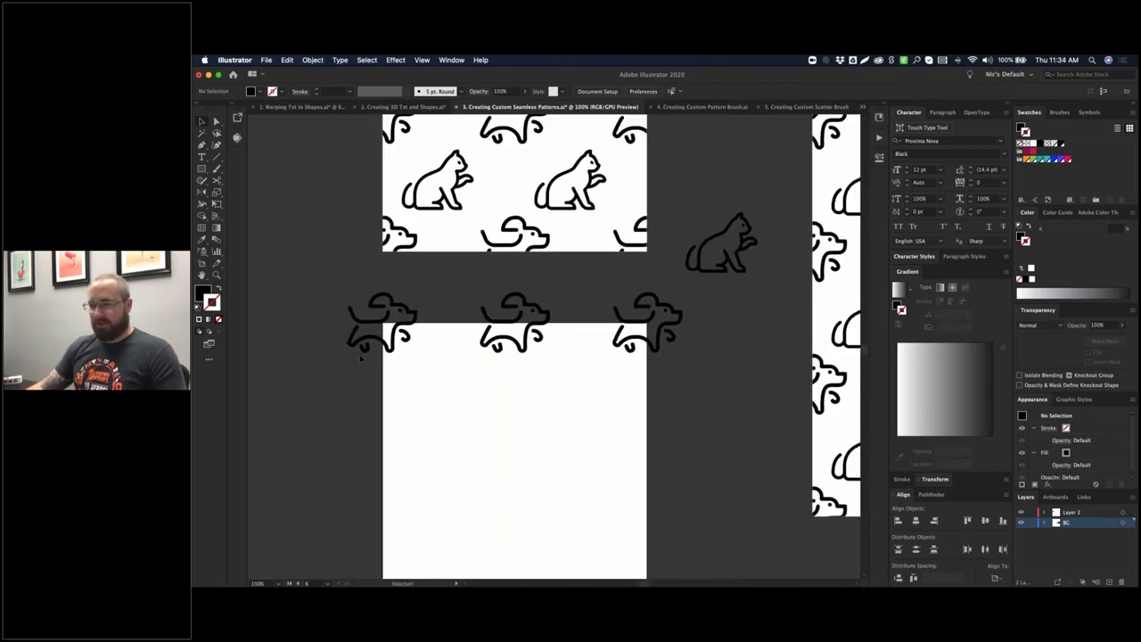
key("z")
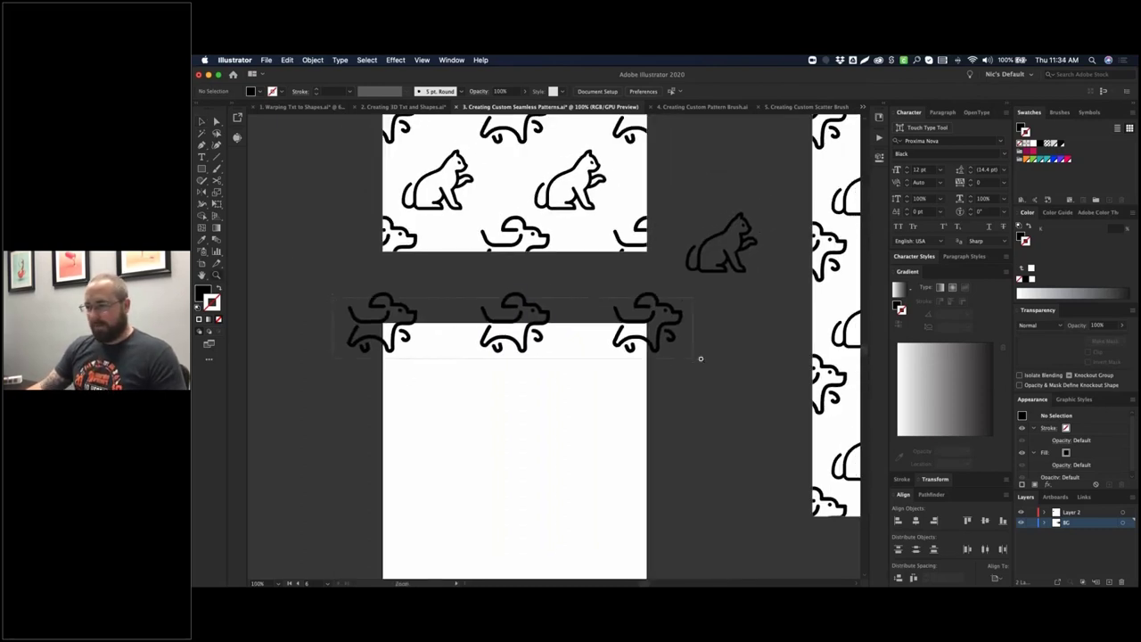
left_click(693, 358)
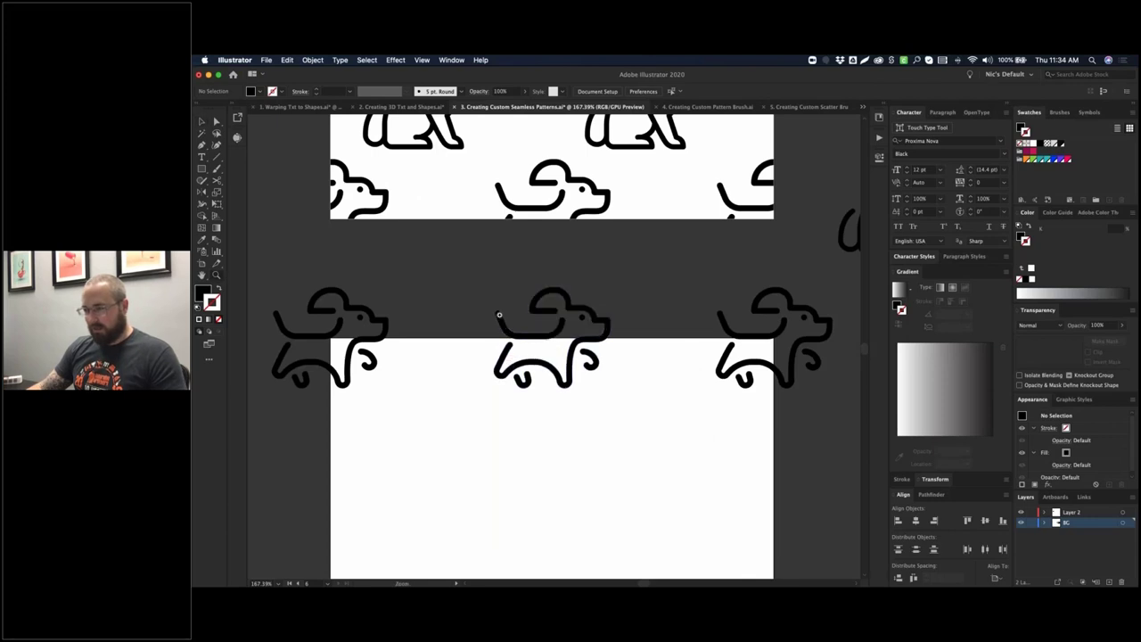
left_click_drag(581, 350, 631, 369)
key("v")
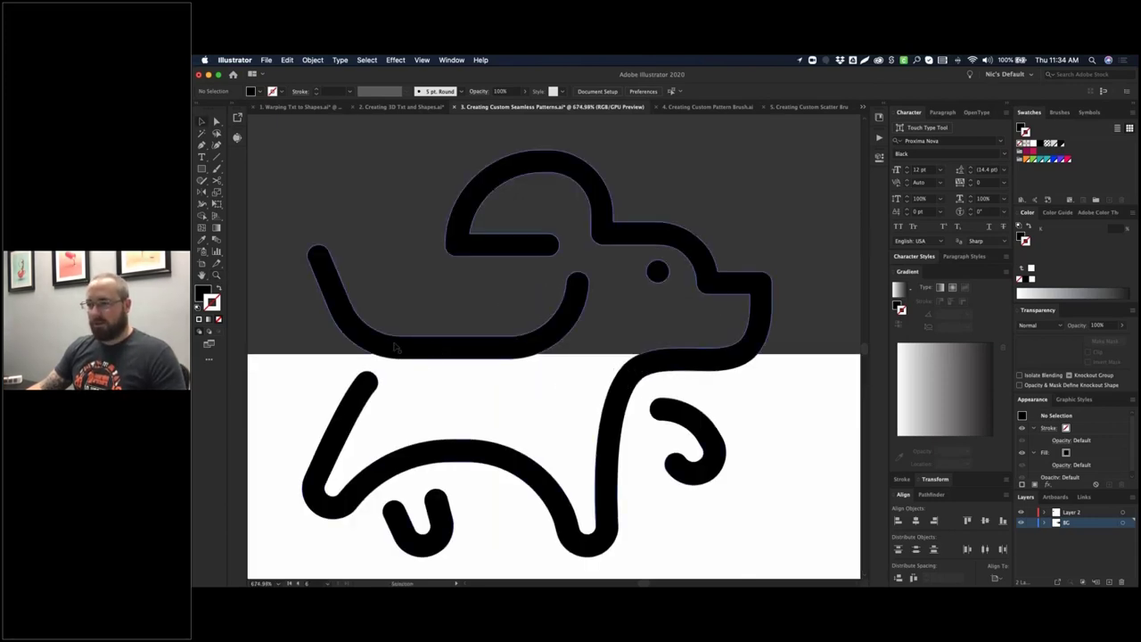
left_click_drag(397, 348, 196, 333)
key("super+z")
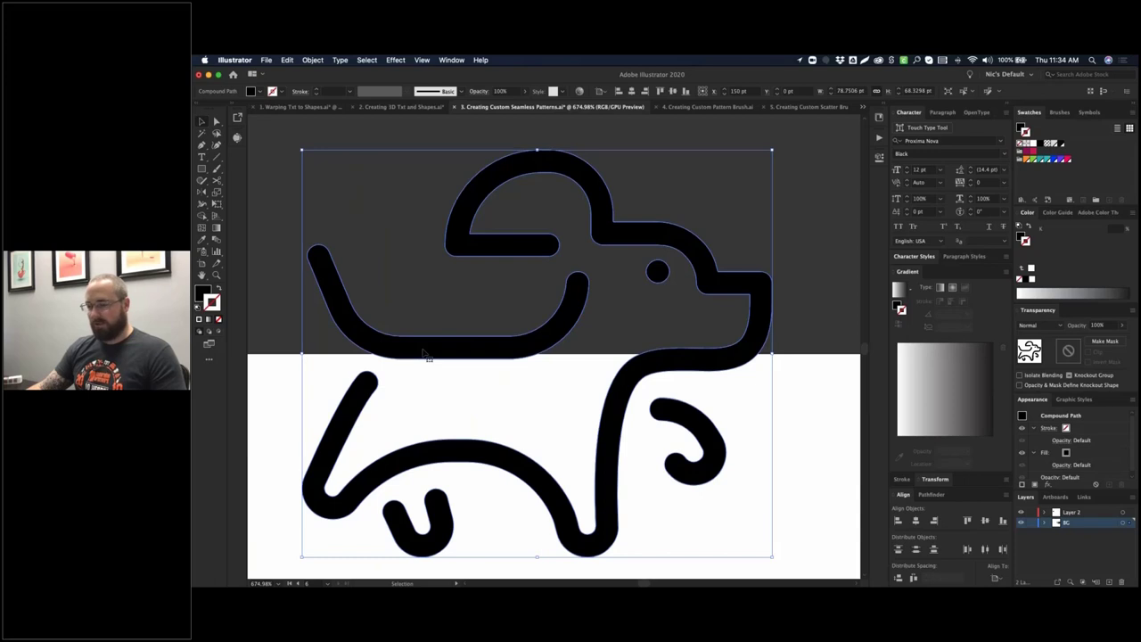
key("a")
key("super+minus")
key("super+minus")
key("super+minus")
key("super+minus")
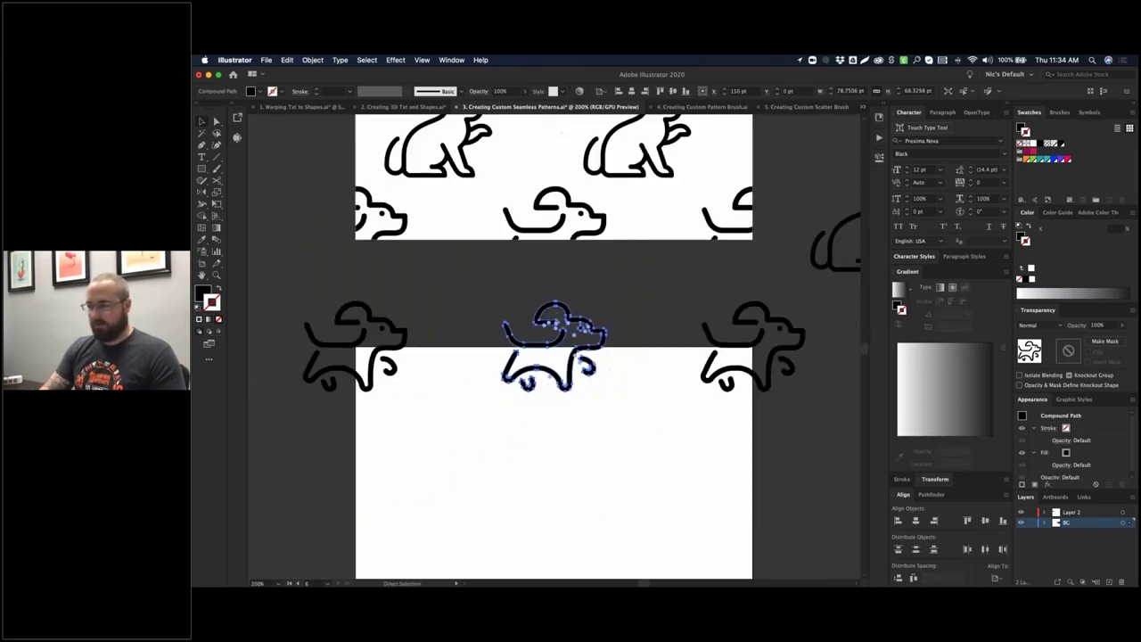
key("v")
key("super+minus")
left_click(300, 267)
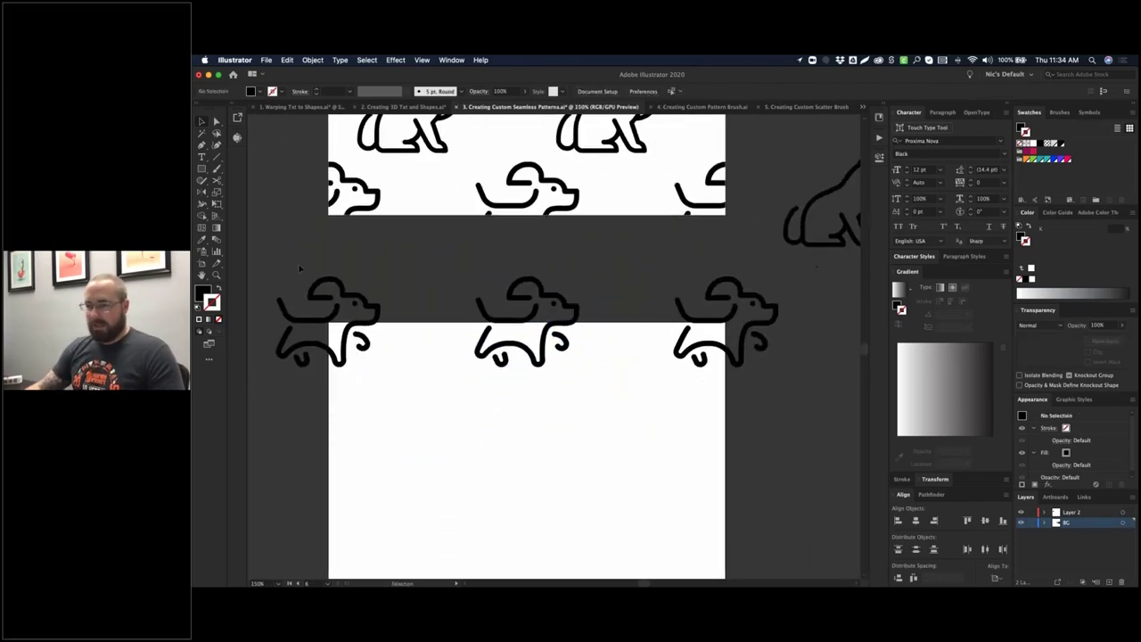
- Draw a horizontal line about 300 pt long along the artboard's top edge between its corners, give it a pink stroke, and deselect it
scroll(308, 275, "down", 1)
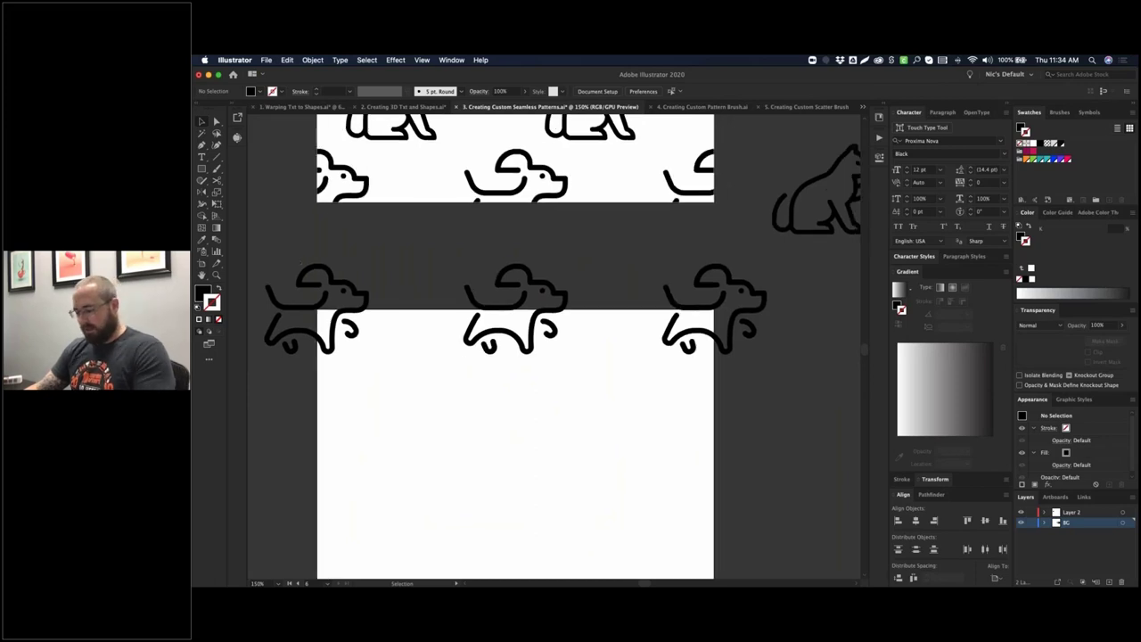
key("backslash")
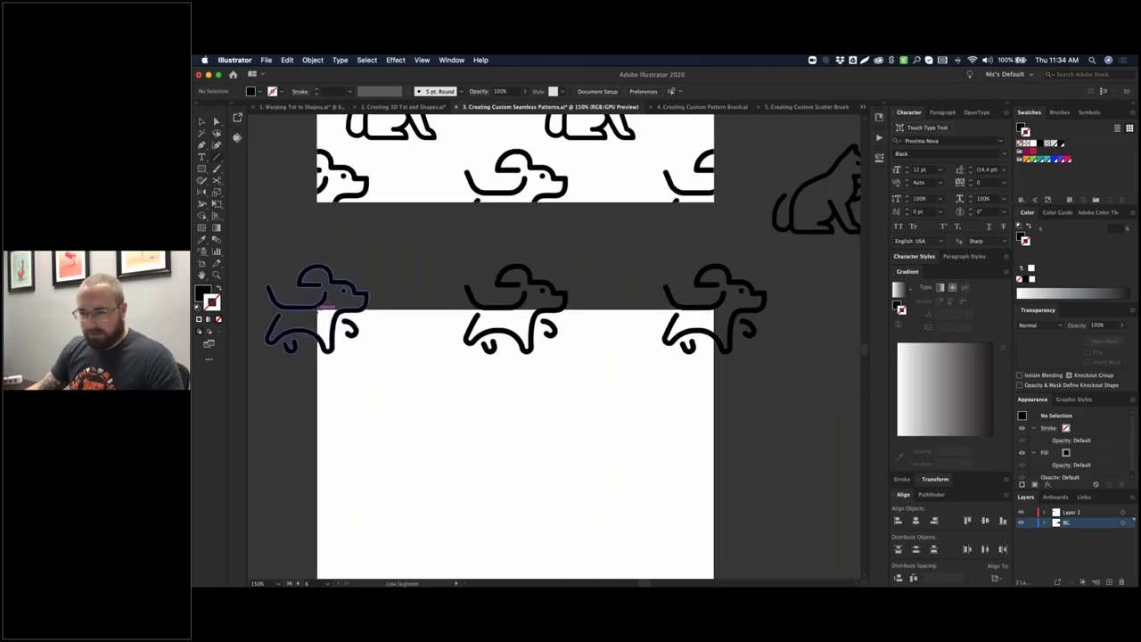
left_click_drag(326, 306, 733, 308)
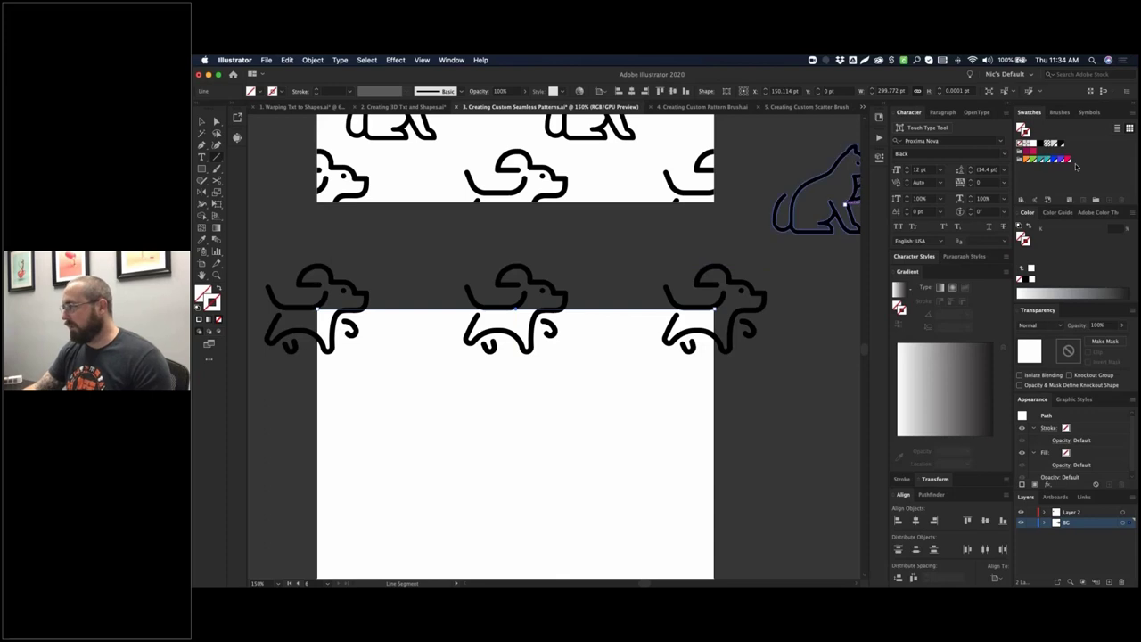
left_click(1070, 161)
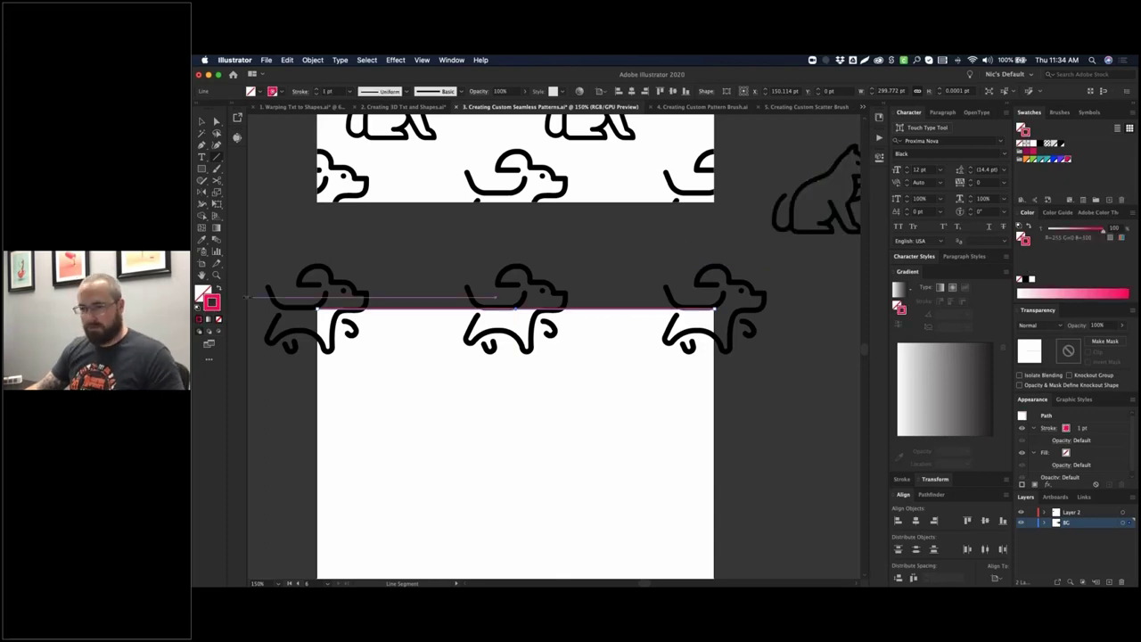
left_click_drag(564, 399, 782, 455)
key("v")
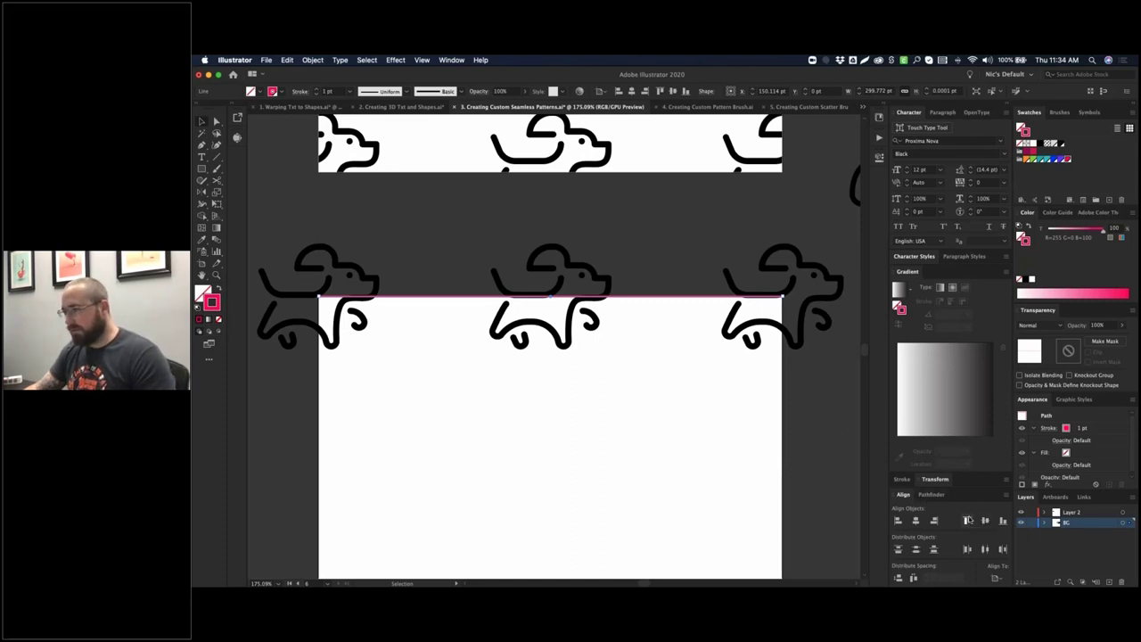
left_click(302, 218)
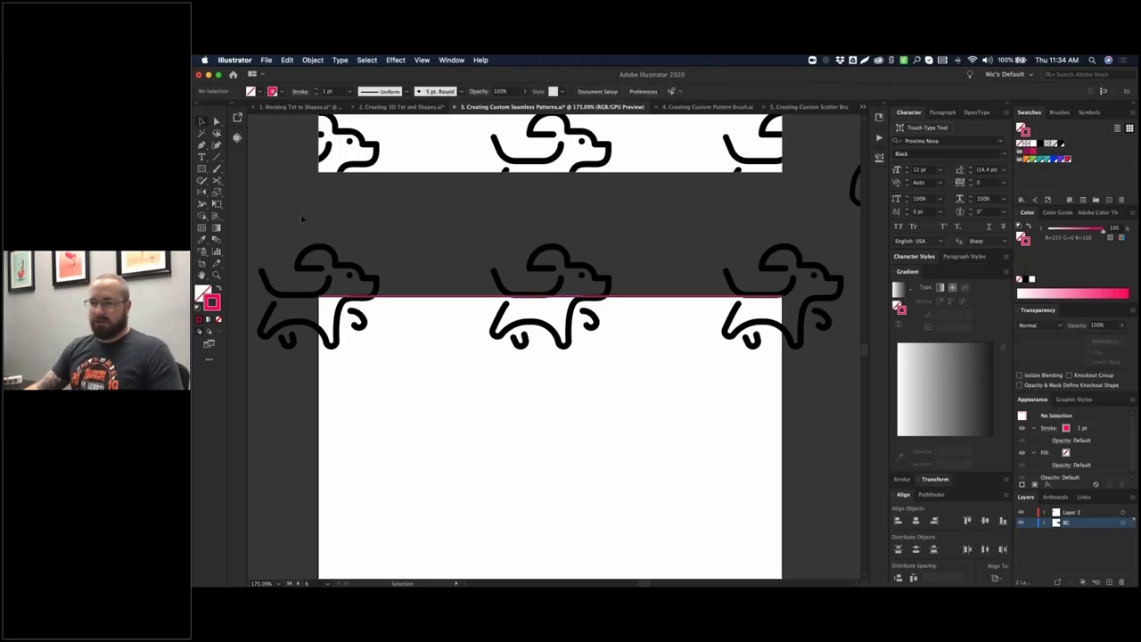
- Duplicate the three top-edge dogs and the pink line straight down to the artboard's bottom edge at Y 300 pt, and deselect them
left_click_drag(271, 216, 813, 357)
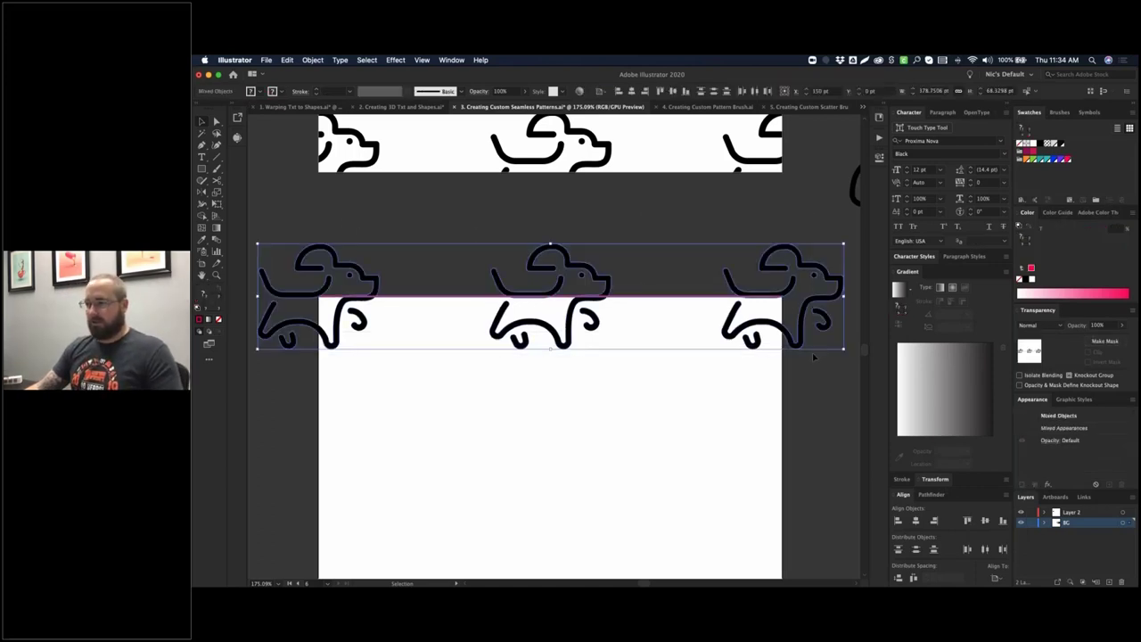
key("a")
scroll(658, 428, "down", 5)
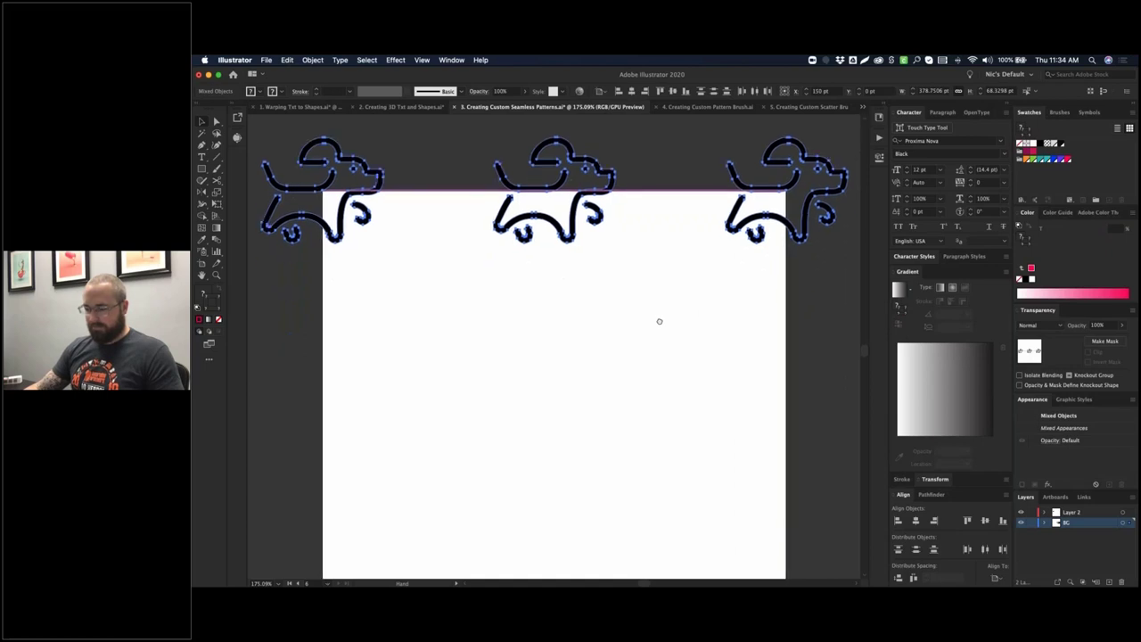
key("super+minus")
scroll(560, 356, "down", 5)
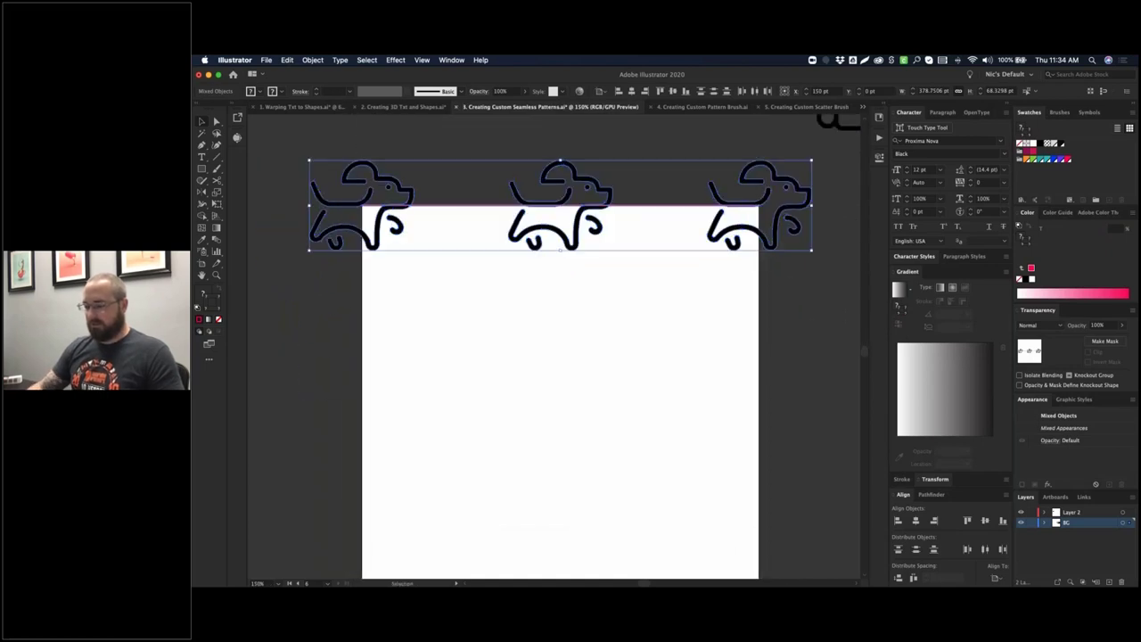
key("super+minus")
scroll(551, 357, "down", 3)
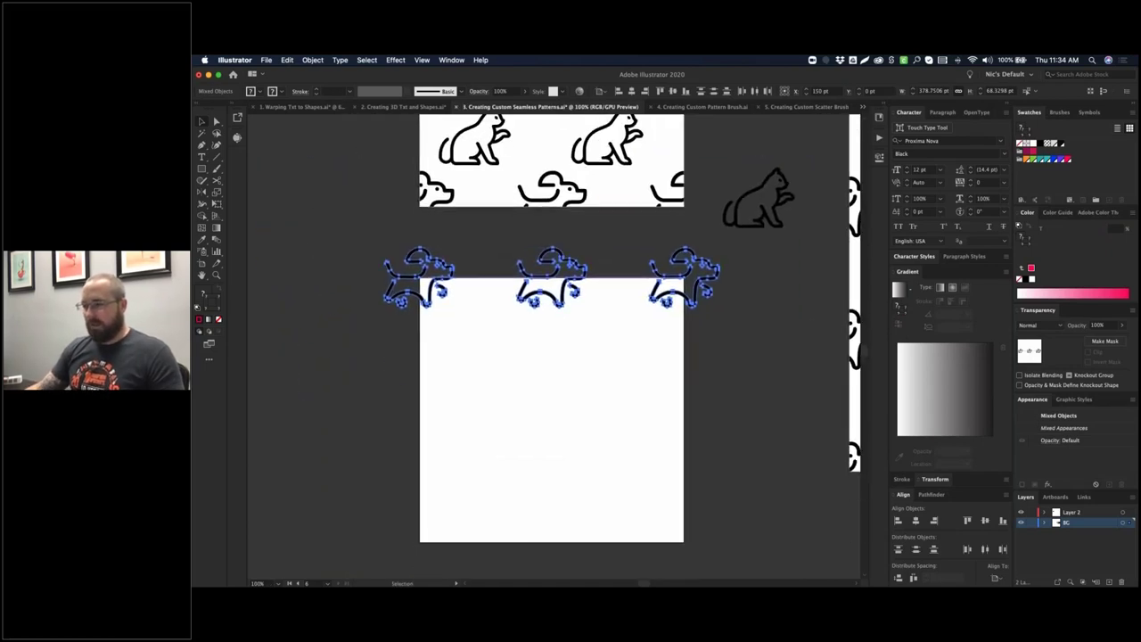
key("v")
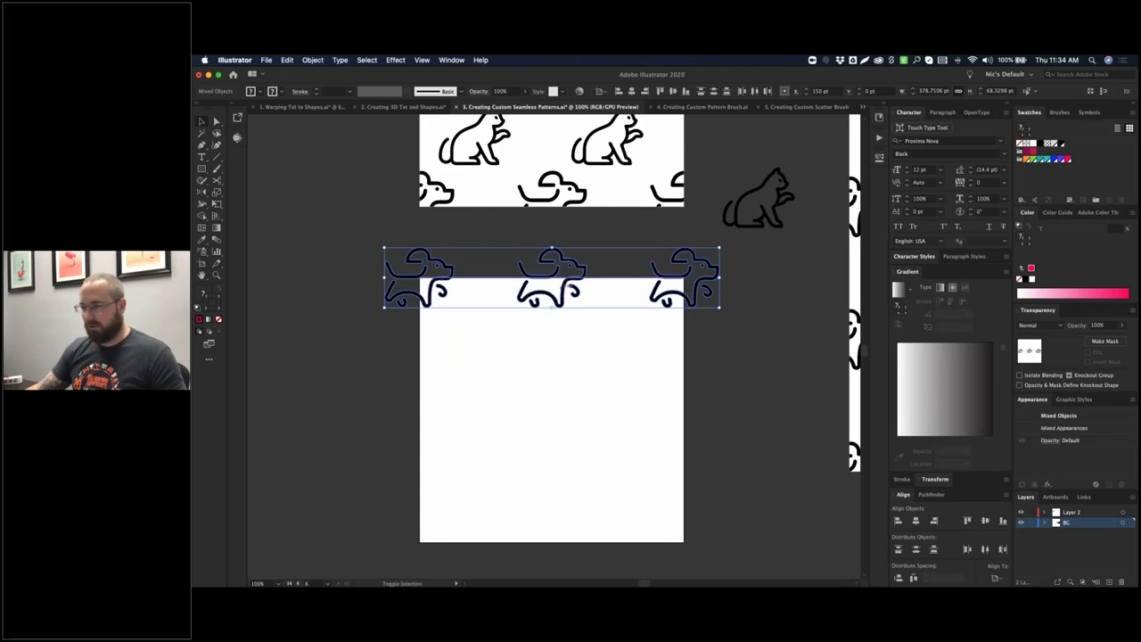
left_click(561, 300, "shift")
left_click_drag(359, 344, 742, 267)
left_click_drag(564, 301, 560, 555)
left_click(719, 456)
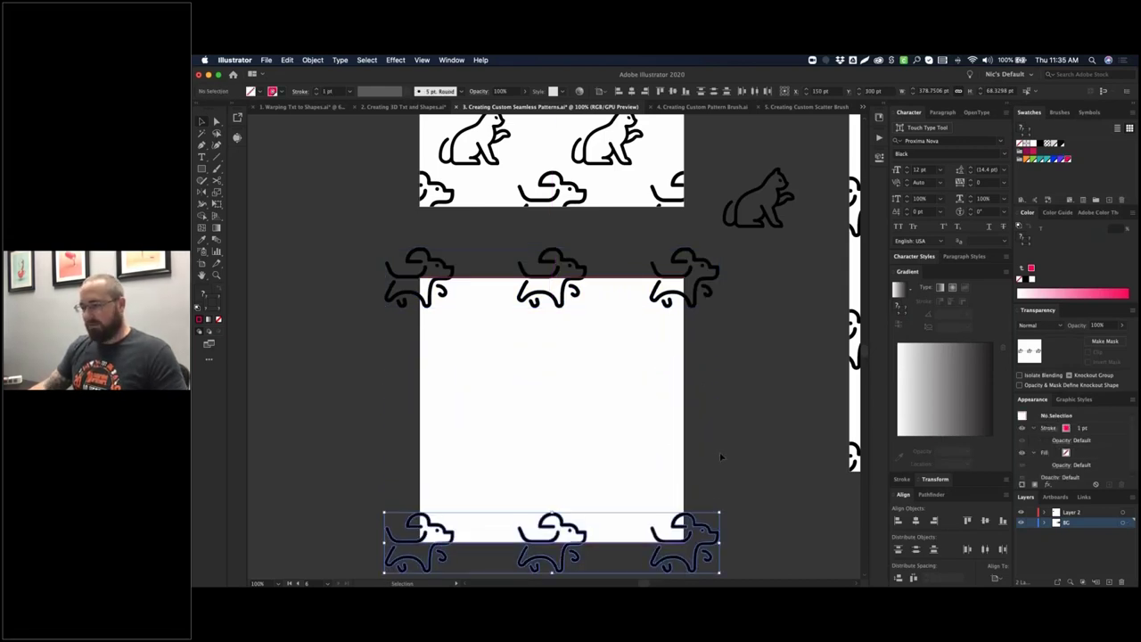
- Examine where the artboard's bottom edge cuts through the copied dogs and compare it with the cut along the top edge
scroll(723, 455, "down", 2)
key("z")
left_click_drag(361, 435, 737, 478)
left_click_drag(290, 298, 750, 396)
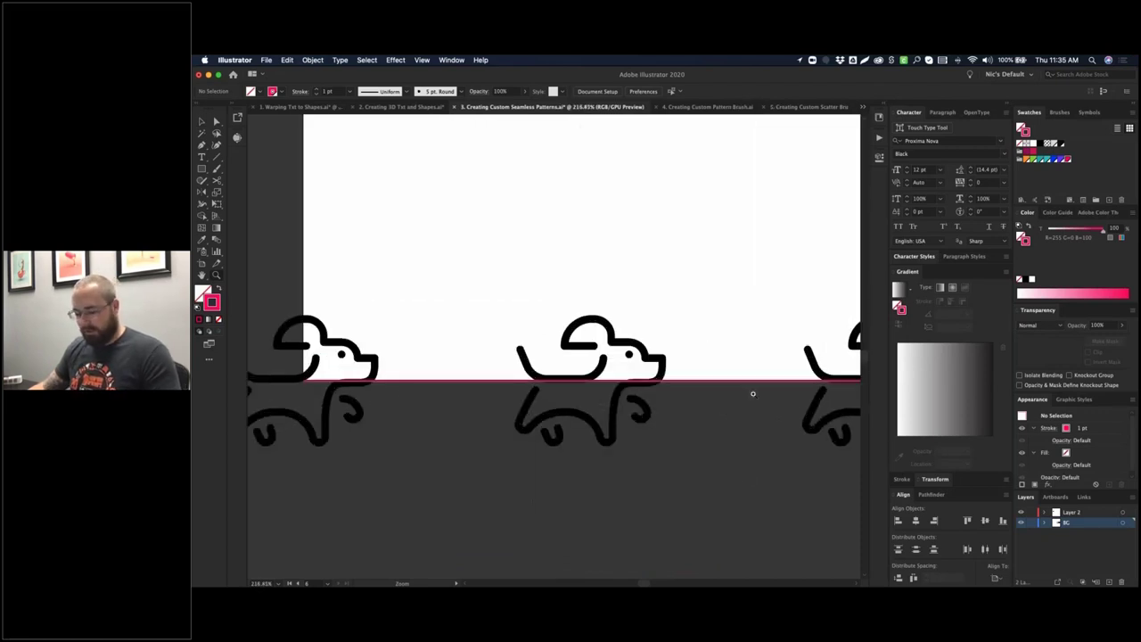
key("v")
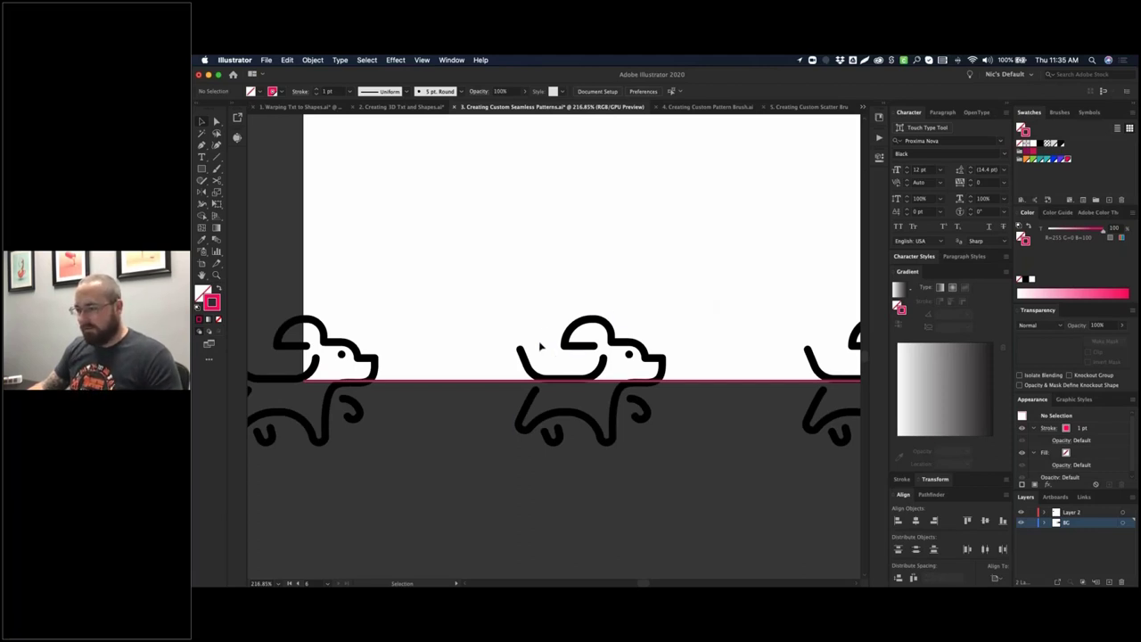
left_click(556, 374)
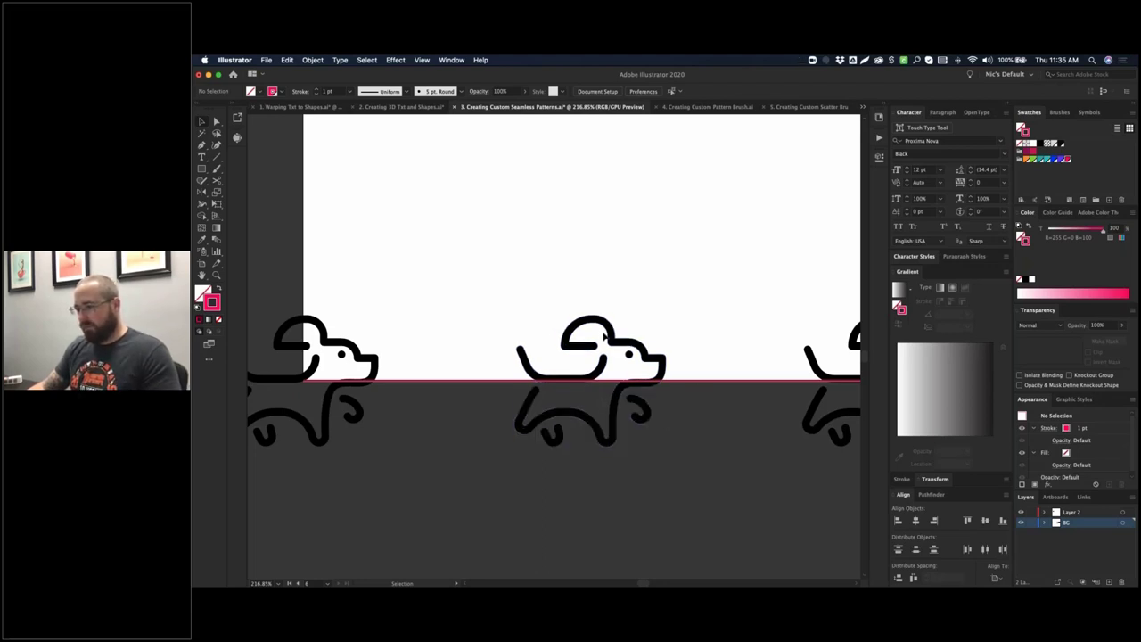
left_click(607, 337)
scroll(598, 239, "up", 5)
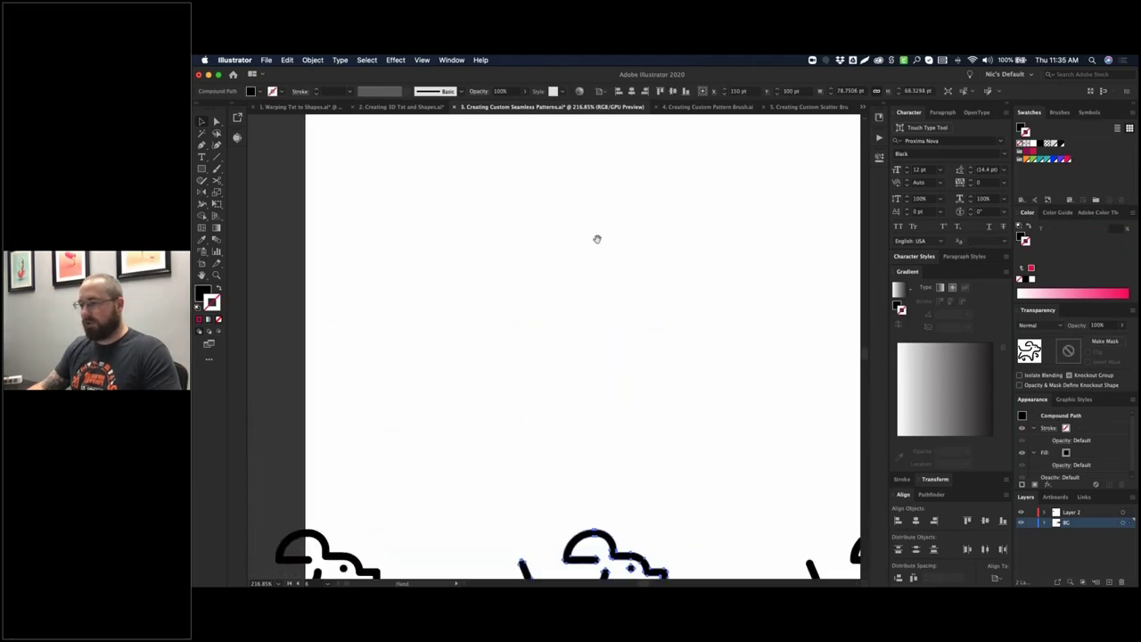
scroll(597, 239, "down", 7)
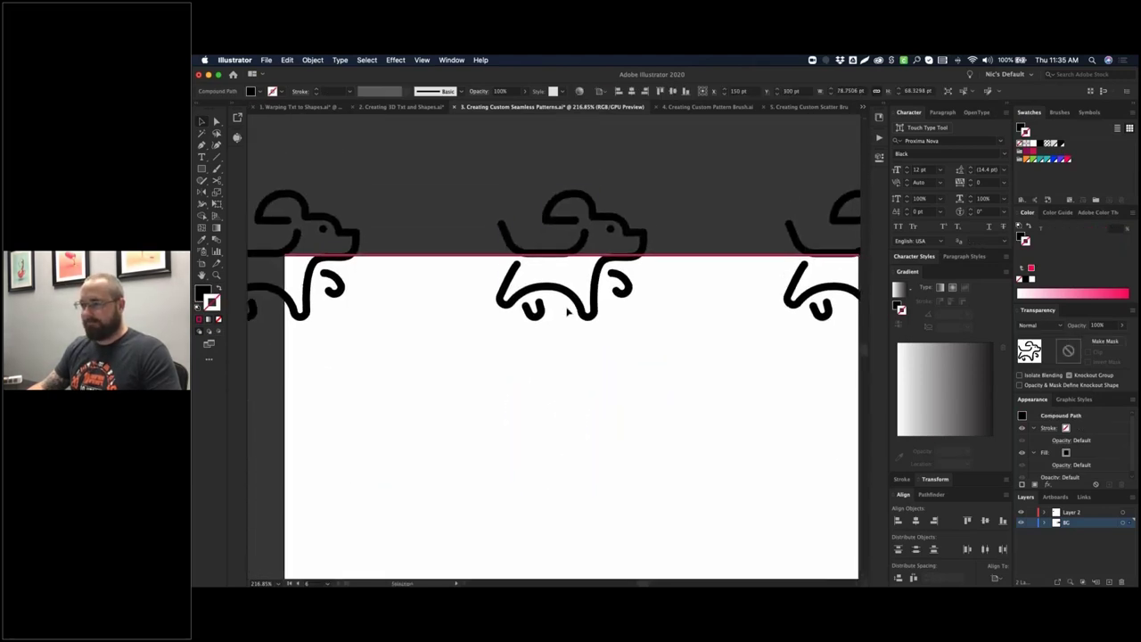
- Delete the pink lines along the artboard's top and bottom edges
left_click(711, 288)
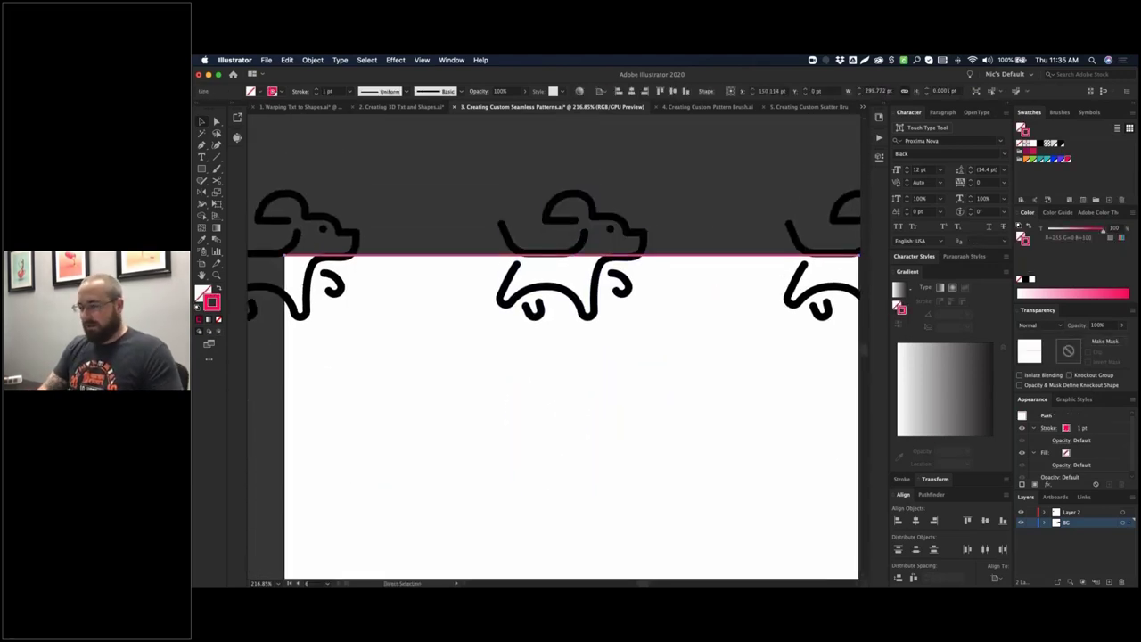
key("super+1")
scroll(693, 401, "down", 3)
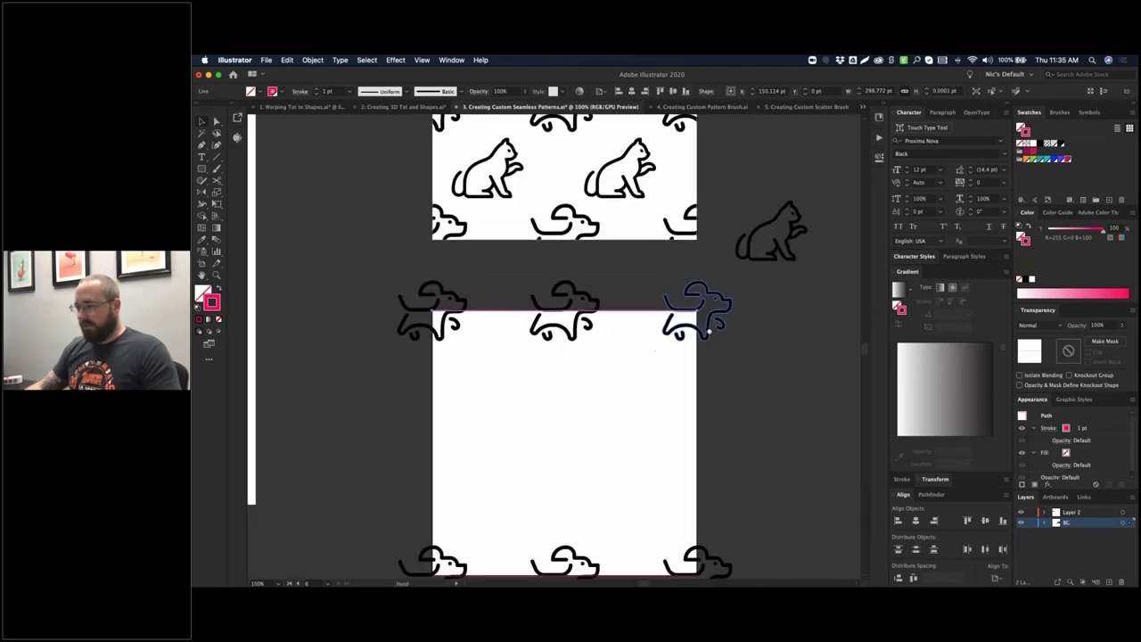
left_click(633, 499)
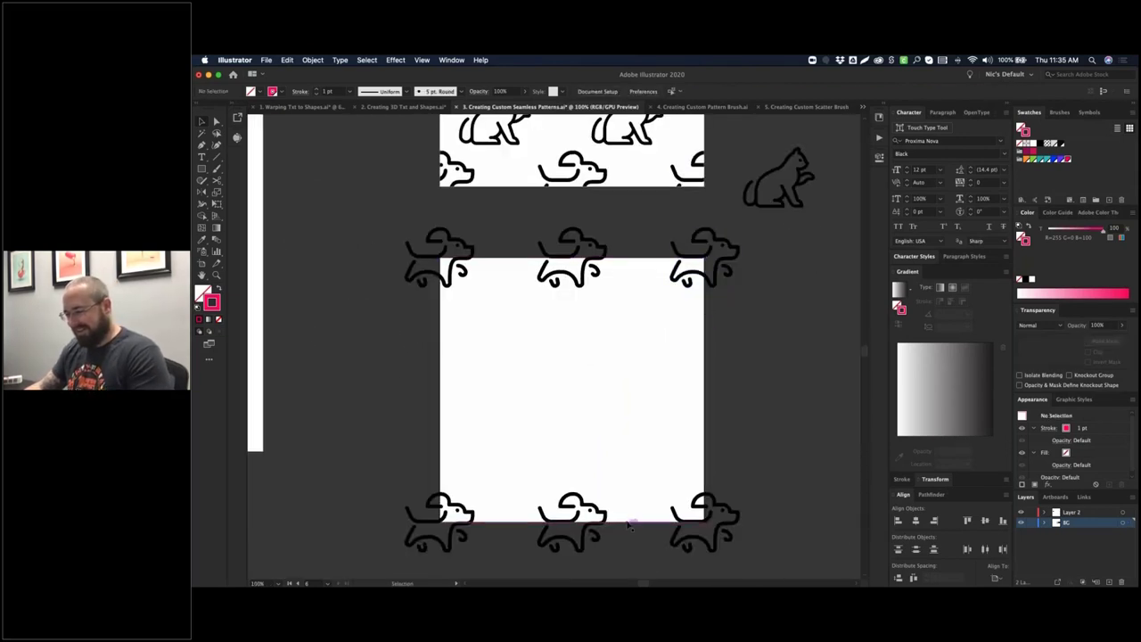
left_click_drag(386, 328, 371, 414)
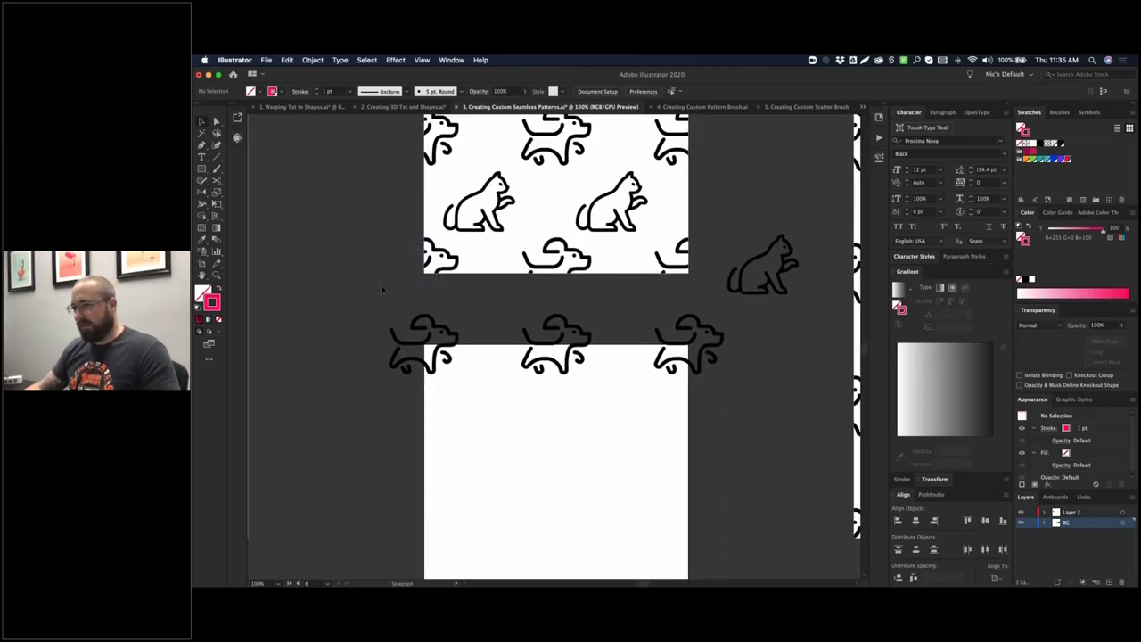
mouse_move(381, 284)
left_mouse_down()
mouse_move(362, 397)
mouse_move(379, 271)
left_mouse_up()
left_click_drag(387, 430, 386, 355)
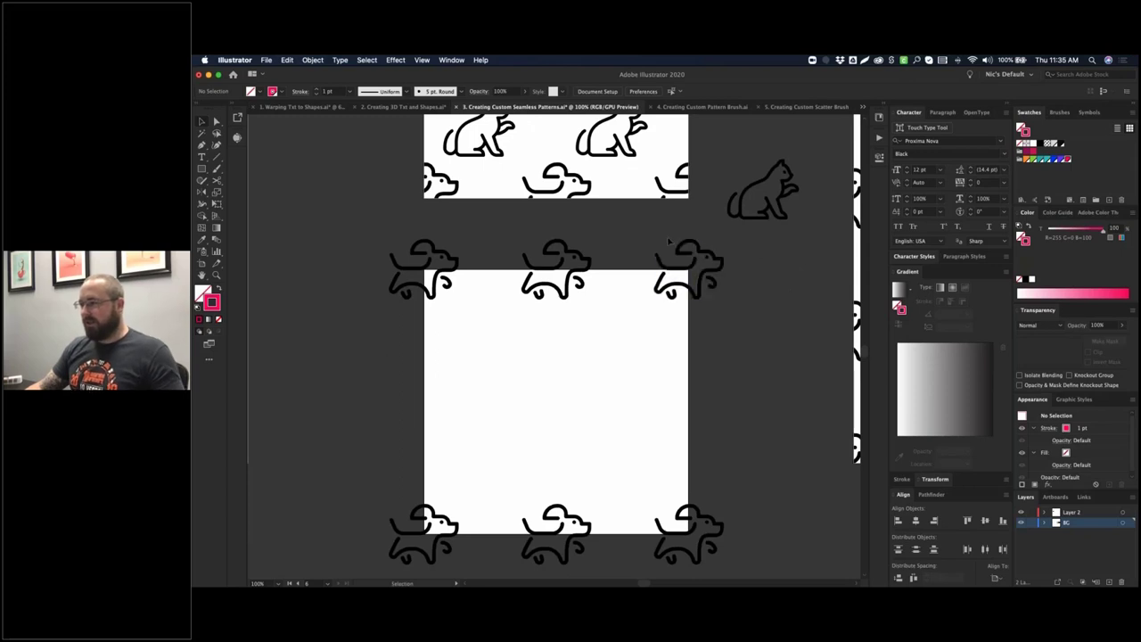
- Move the cat icon into the artboard's upper-left area and duplicate it horizontally to the right
left_click(752, 190)
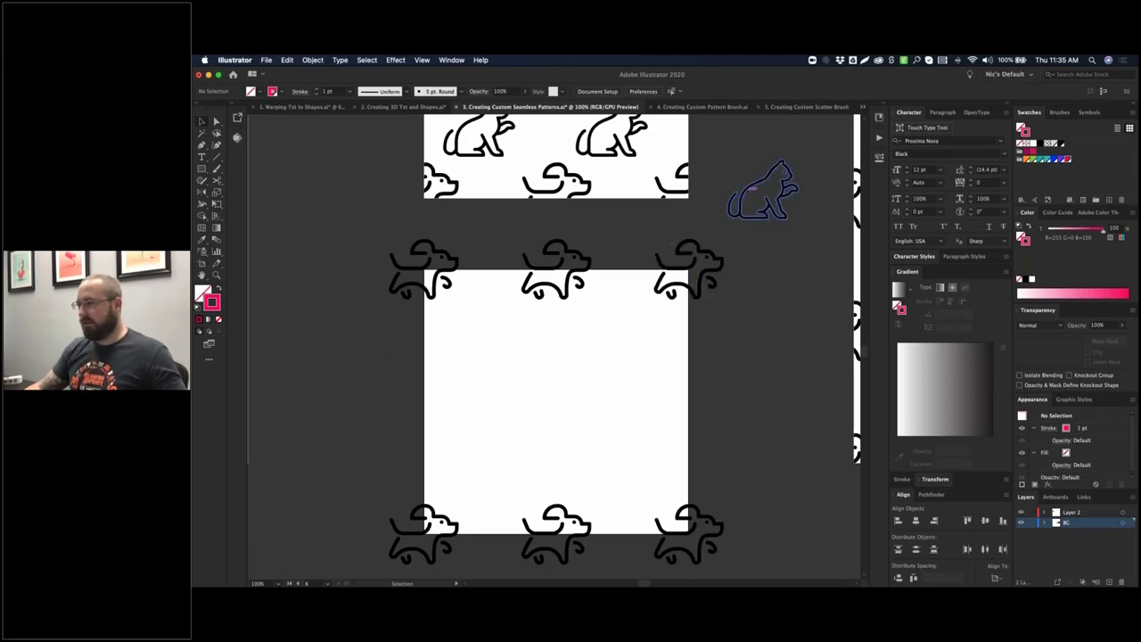
left_click_drag(764, 189, 486, 354)
left_click(574, 349)
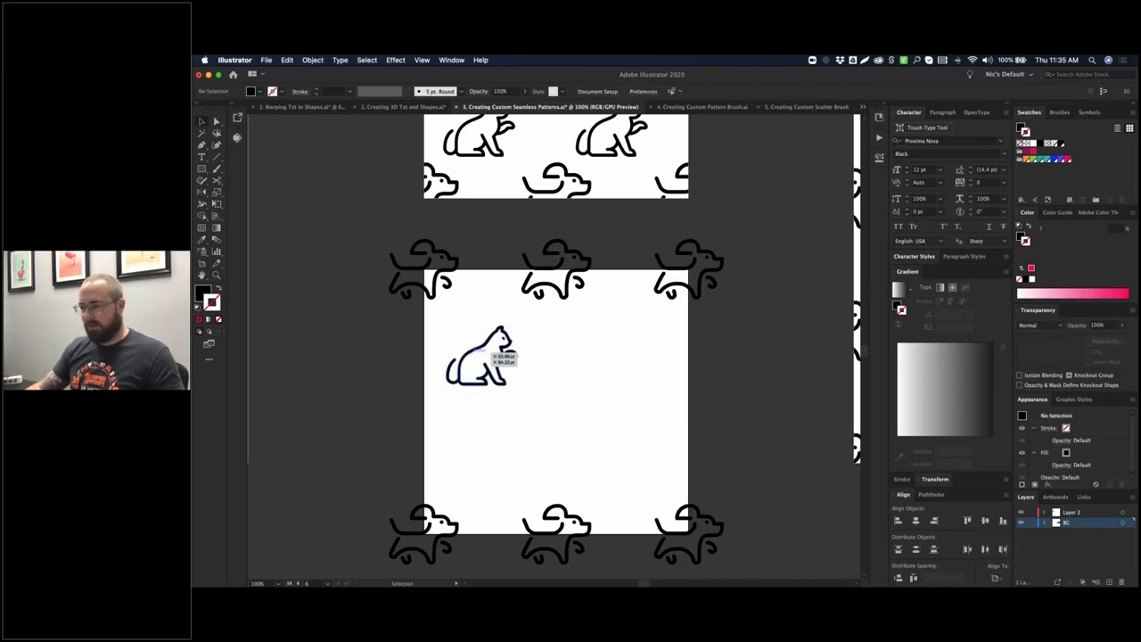
left_click_drag(471, 355, 599, 354)
- Group the two cats, centre the group horizontally on the artboard, and move it up to about Y 78 pt
left_click_drag(464, 416, 625, 353)
key("super+g")
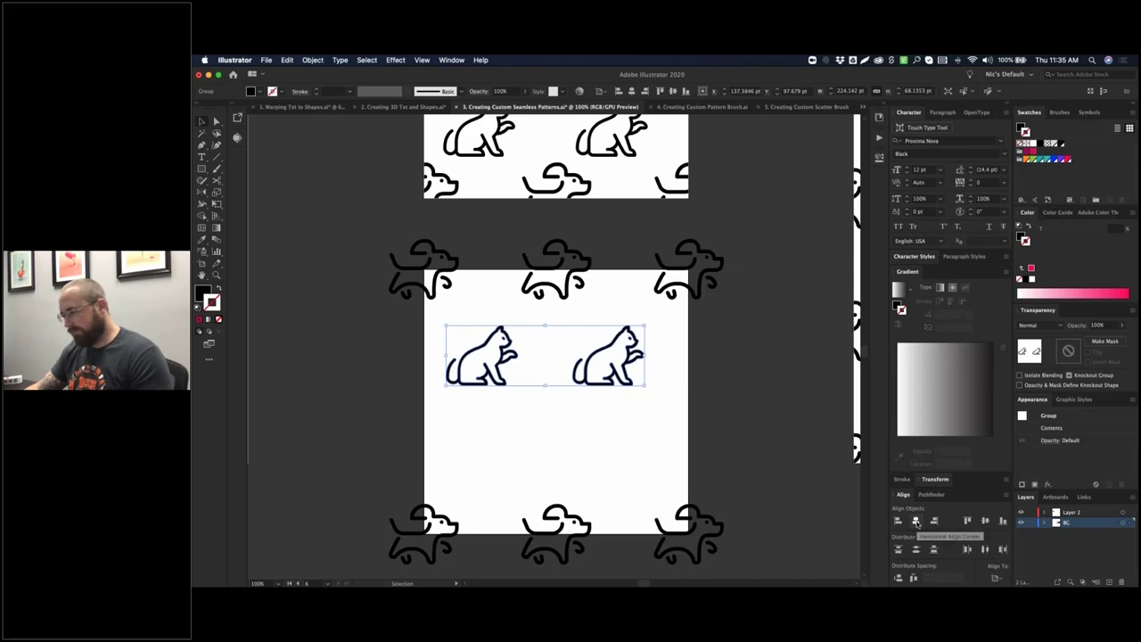
left_click(916, 523)
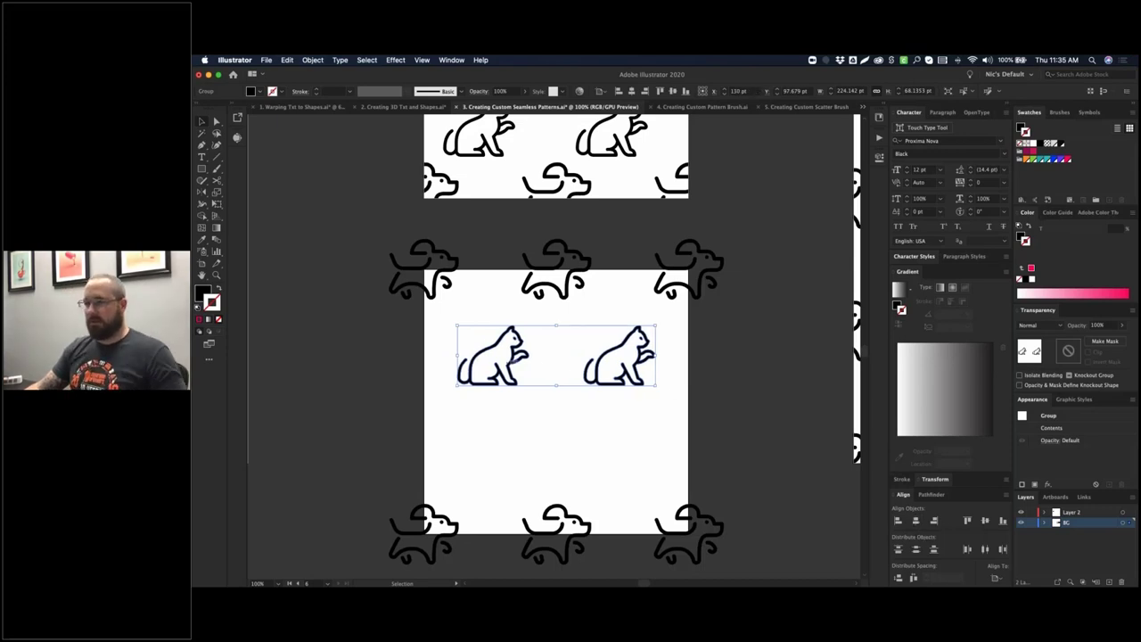
left_click_drag(516, 368, 517, 349)
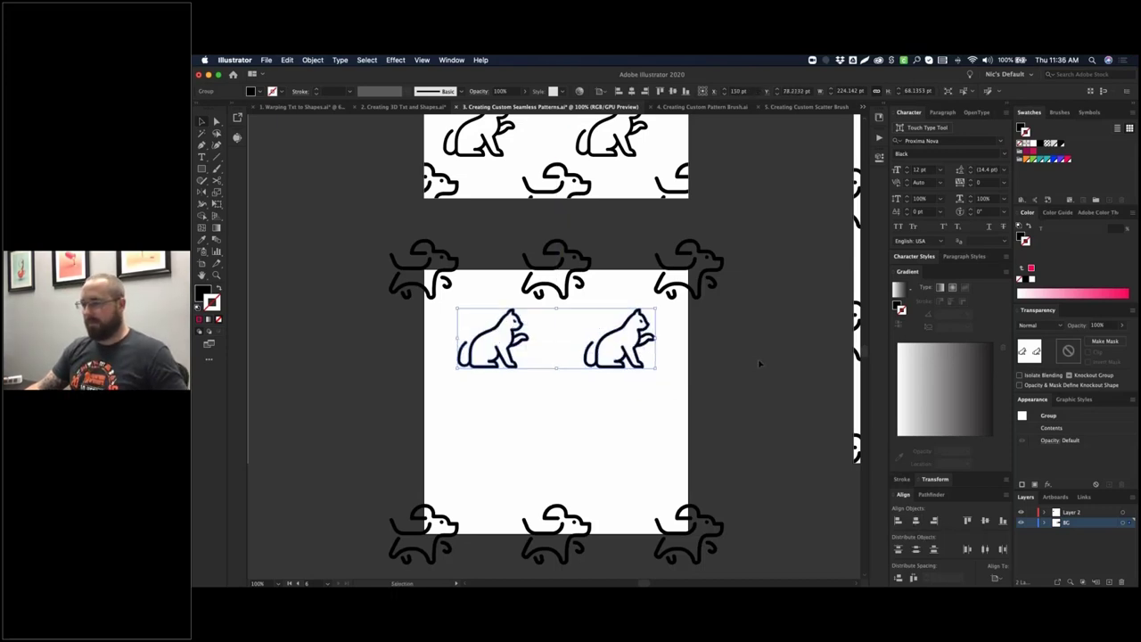
left_click(759, 363)
- Duplicate the top dog row and the cat pair straight down, placing the new dog row at Y 150 pt, and deselect them
scroll(785, 387, "up", 5)
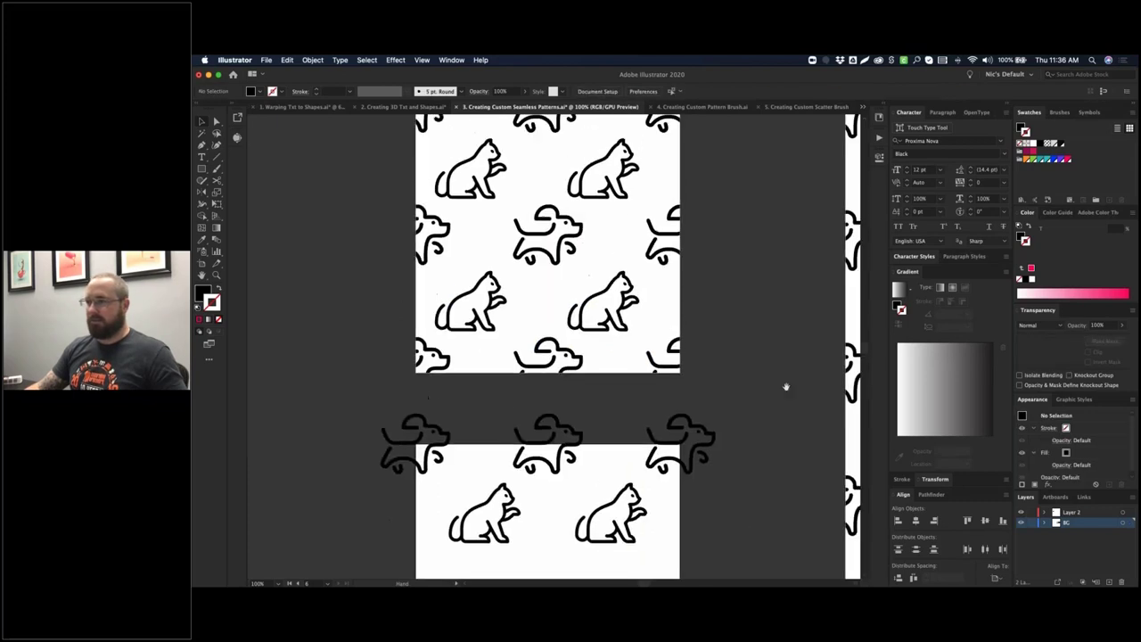
scroll(776, 392, "up", 2)
scroll(777, 307, "down", 5)
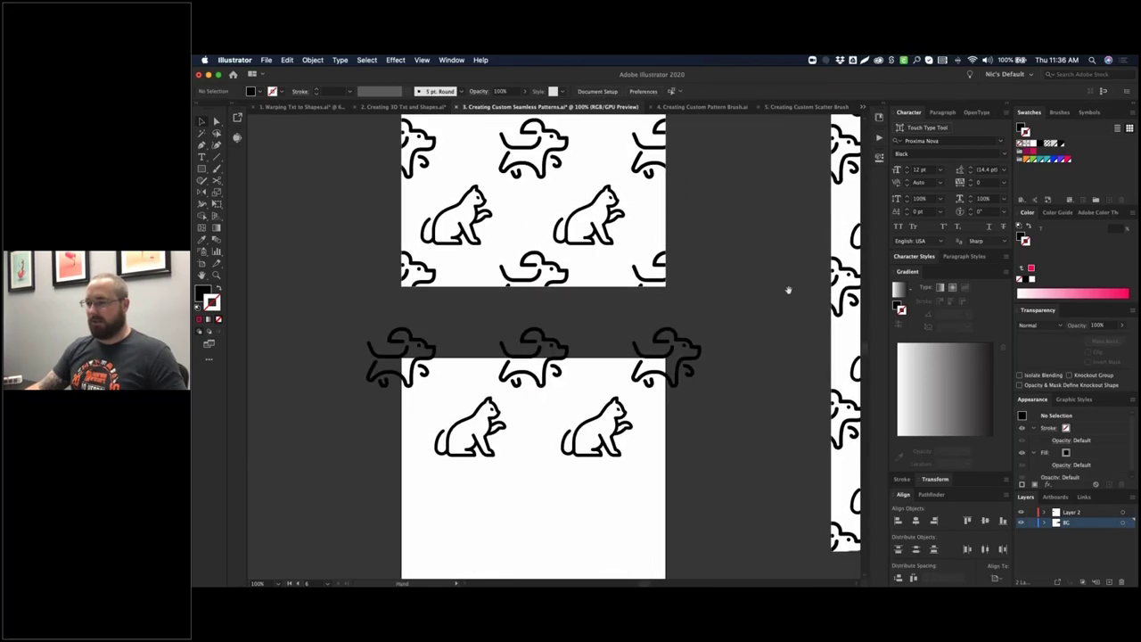
left_click_drag(652, 390, 669, 389)
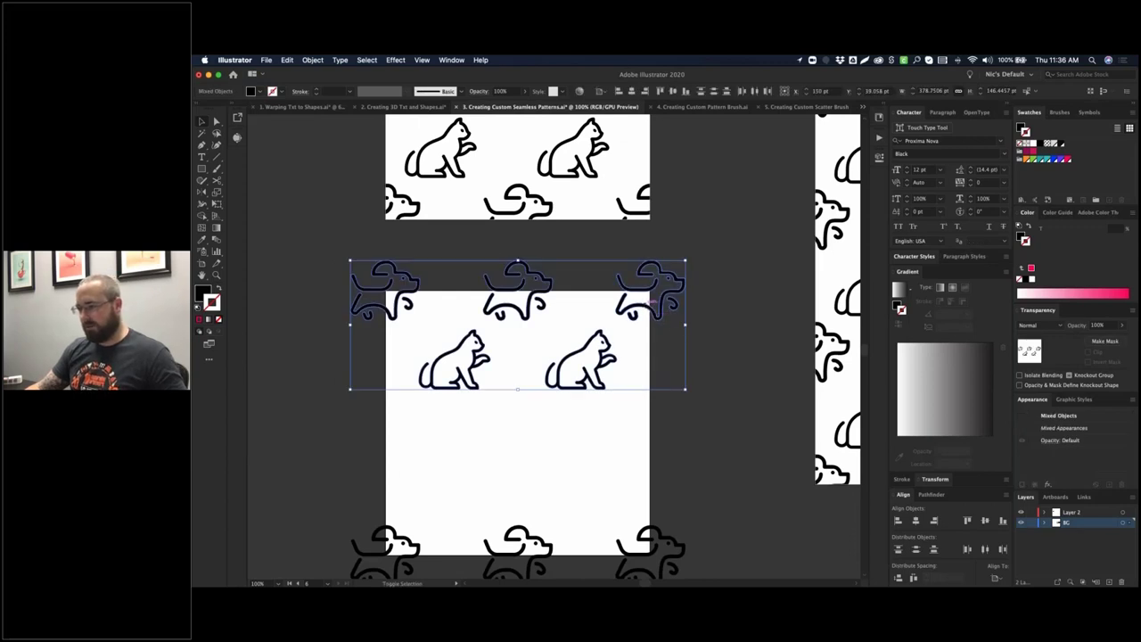
left_click(645, 312, "shift")
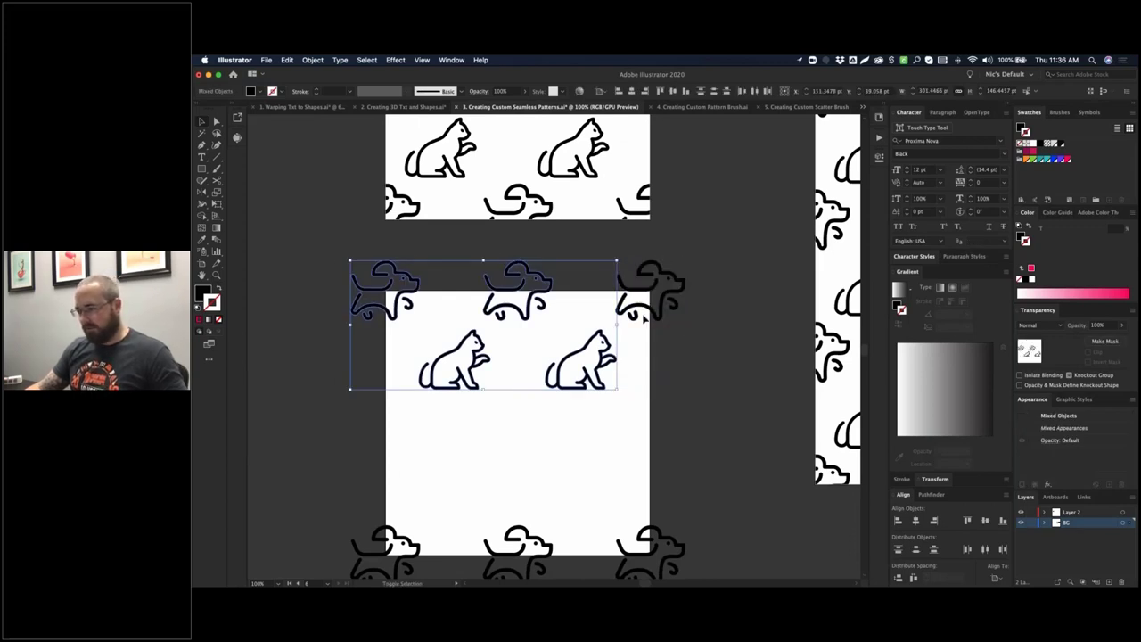
left_click_drag(644, 316, 656, 439)
left_click(706, 381)
mouse_move(716, 389)
left_mouse_down()
mouse_move(721, 331)
mouse_move(721, 371)
left_mouse_up()
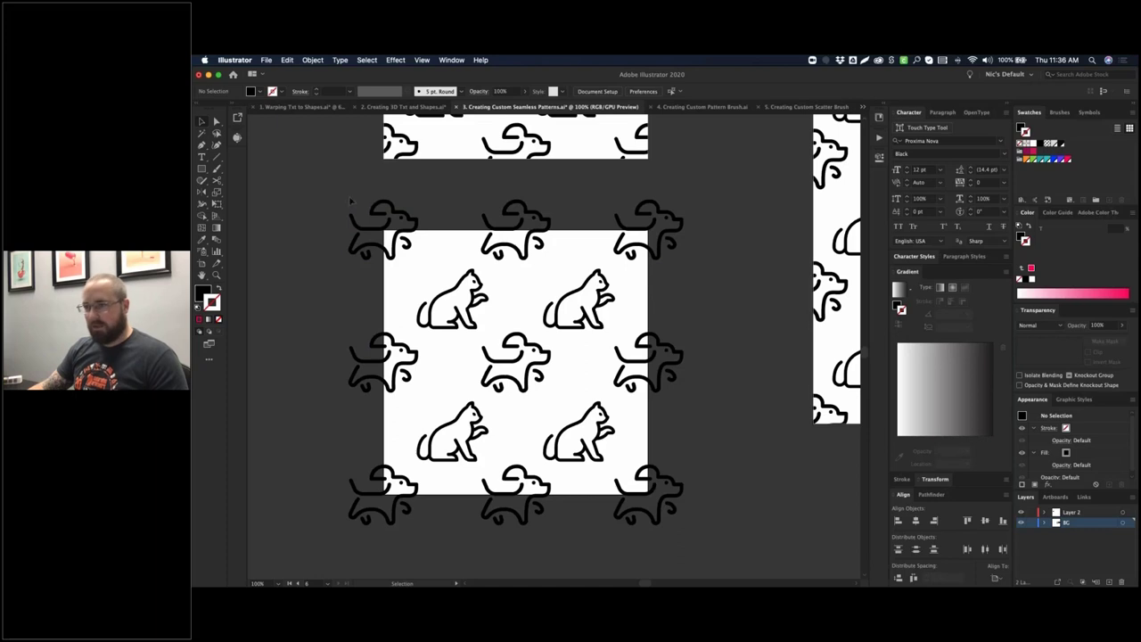
- Group the top, middle and bottom dog rows as three separate row groups
left_click_drag(683, 217, 683, 216)
key("a")
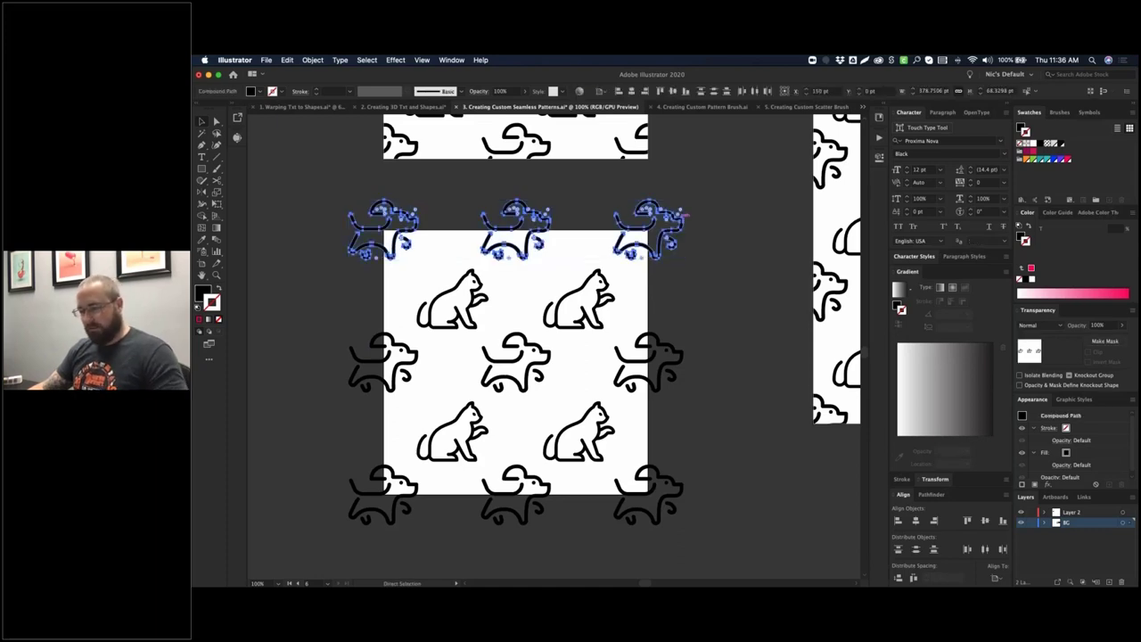
key("v")
left_click(473, 298)
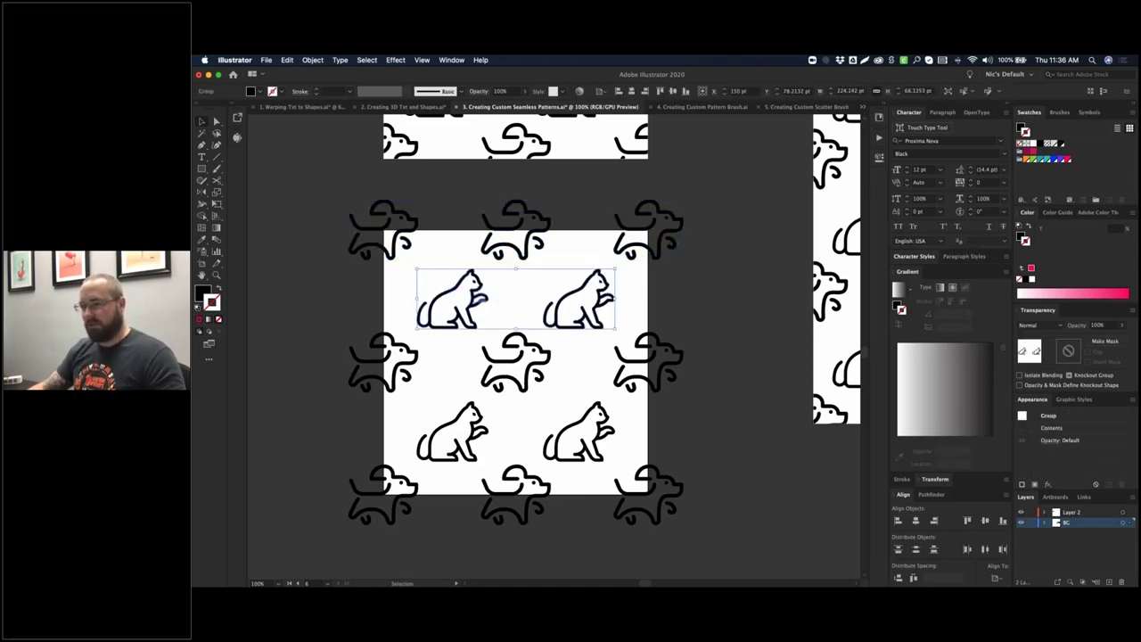
left_click_drag(504, 372, 706, 379)
key("super+g")
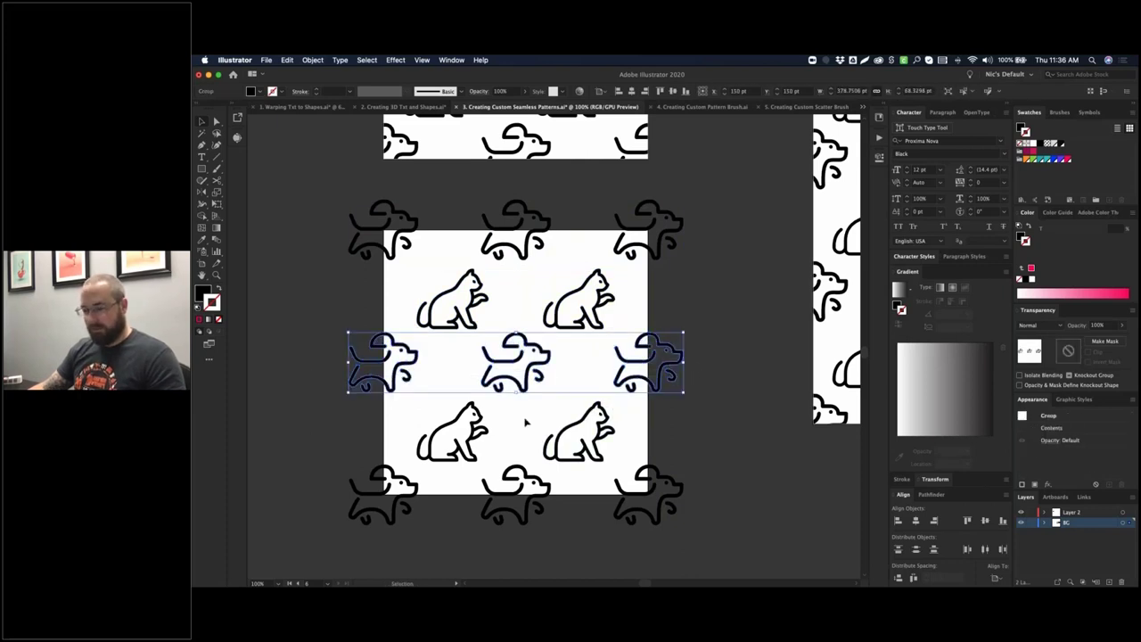
left_click_drag(413, 420, 698, 421)
left_click(698, 421)
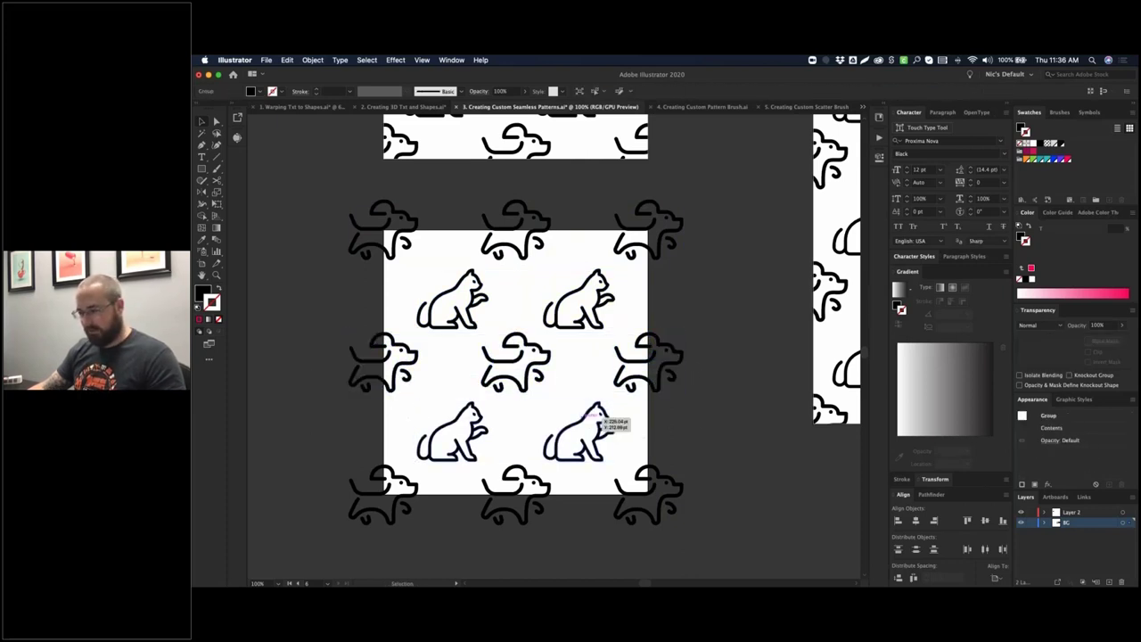
left_click(585, 423)
left_click_drag(335, 481, 714, 521)
key("v")
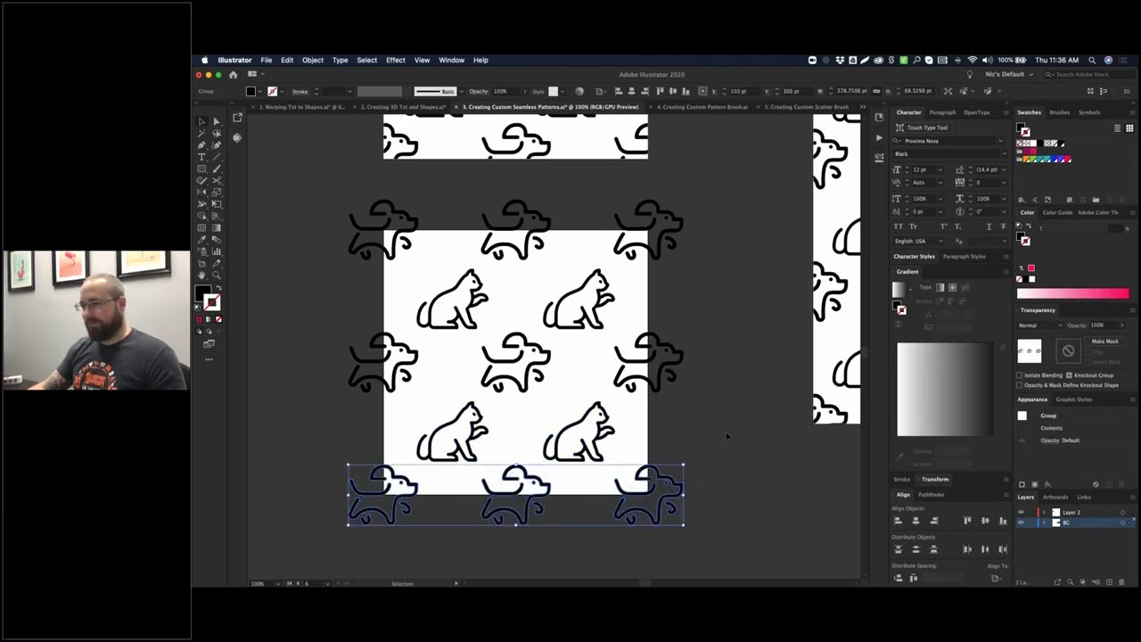
- Select all the dog and cat rows and distribute their vertical spacing evenly relative to the selection, leaving them deselected
left_click(726, 432)
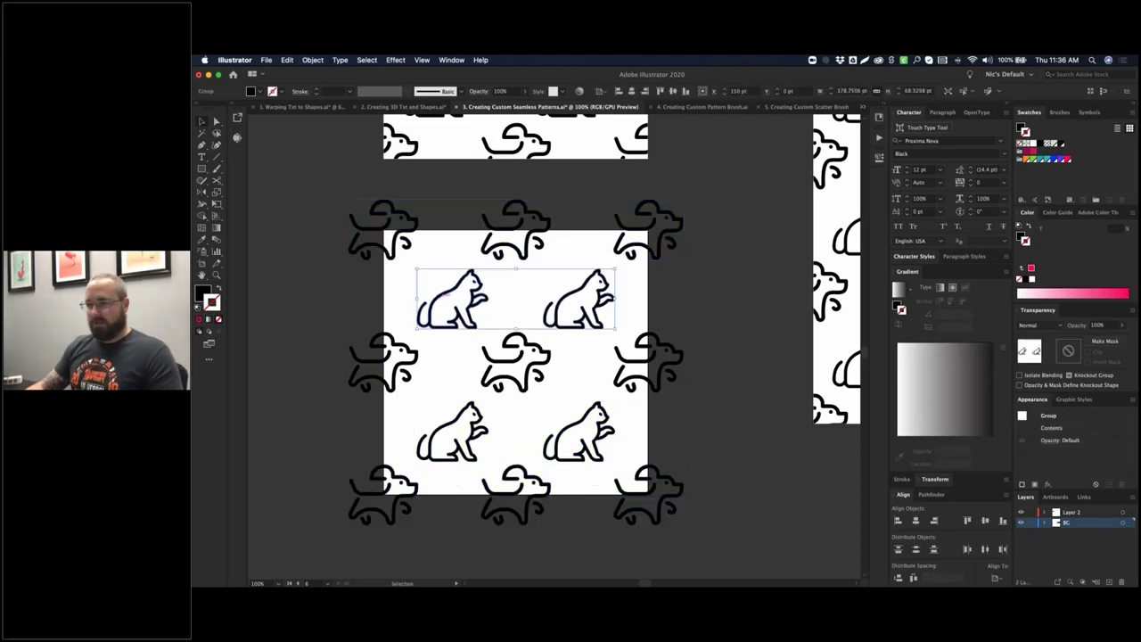
left_click(378, 361)
left_click(482, 409)
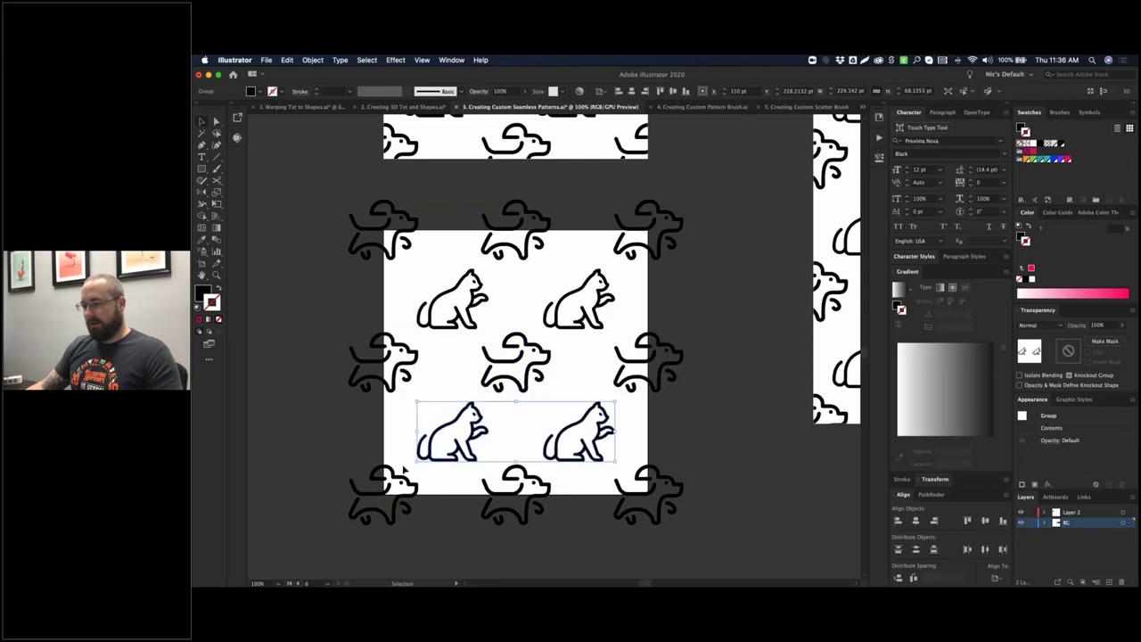
left_click(394, 477)
left_click_drag(304, 203, 746, 560)
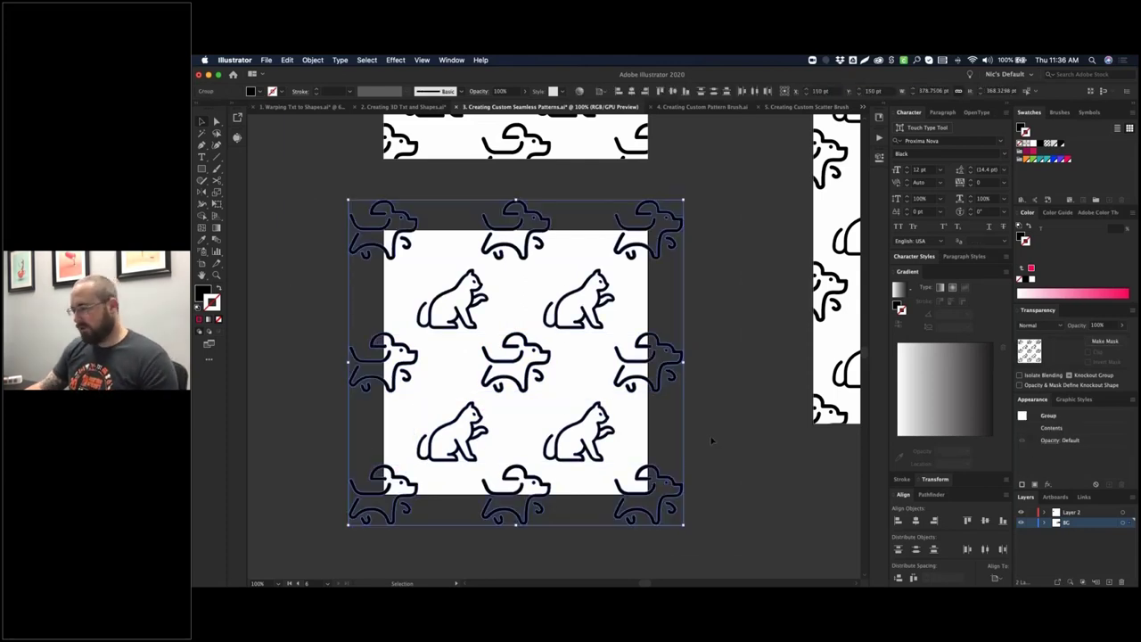
left_click(1001, 580)
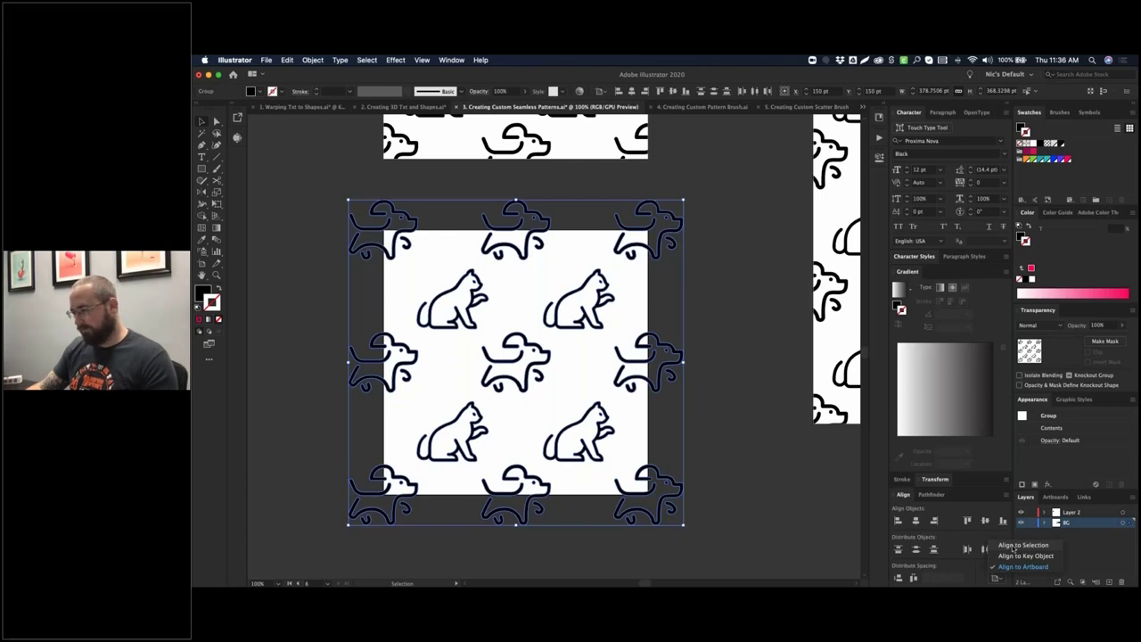
left_click(1014, 546)
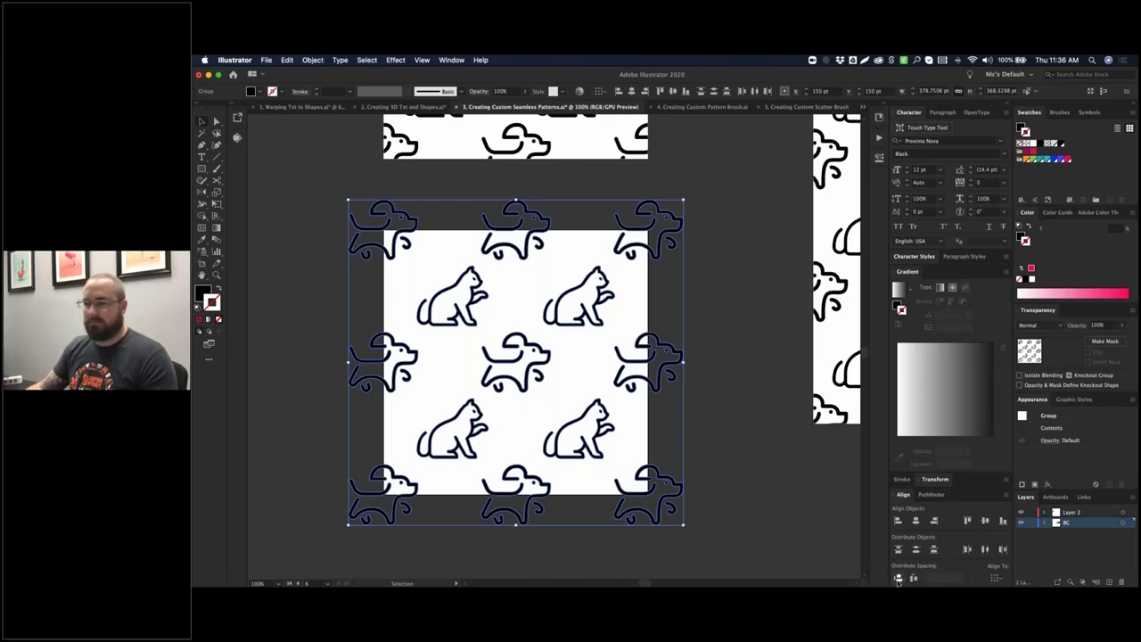
left_click(745, 305)
- Shift the upper cat row, middle dog row and lower cat row down by uneven amounts to disrupt the spacing
left_click_drag(547, 295, 546, 320)
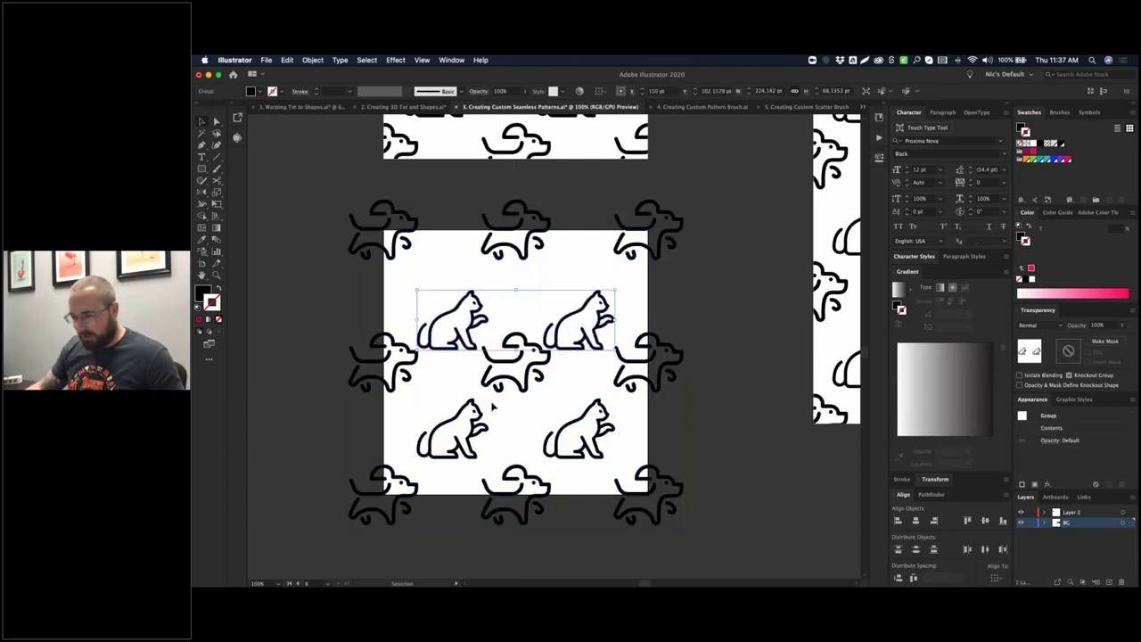
left_click_drag(505, 375, 489, 446)
left_click(733, 549)
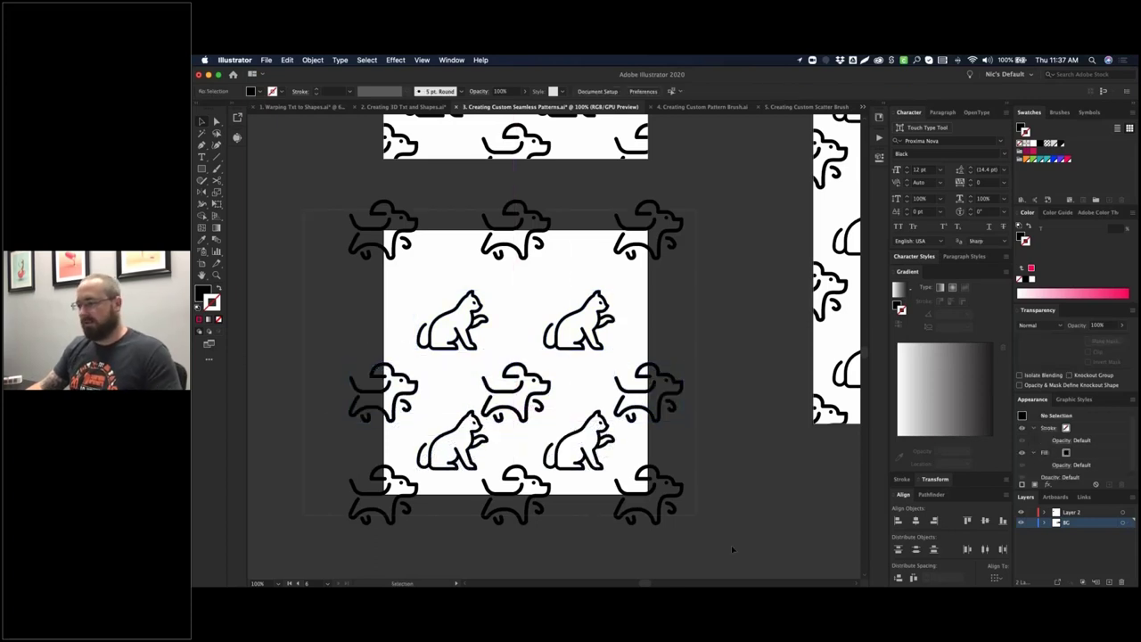
- Distribute the vertical spacing of all the misplaced rows evenly again, aligned to the selection, and deselect them
key("super+a")
left_click(997, 578)
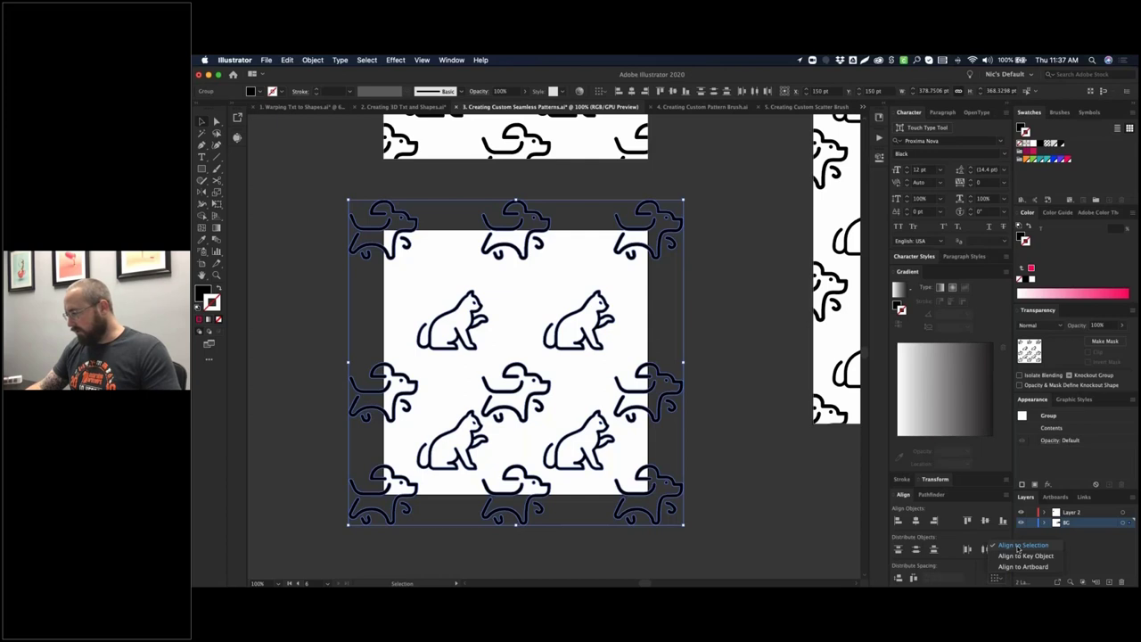
left_click(1019, 545)
left_click(899, 578)
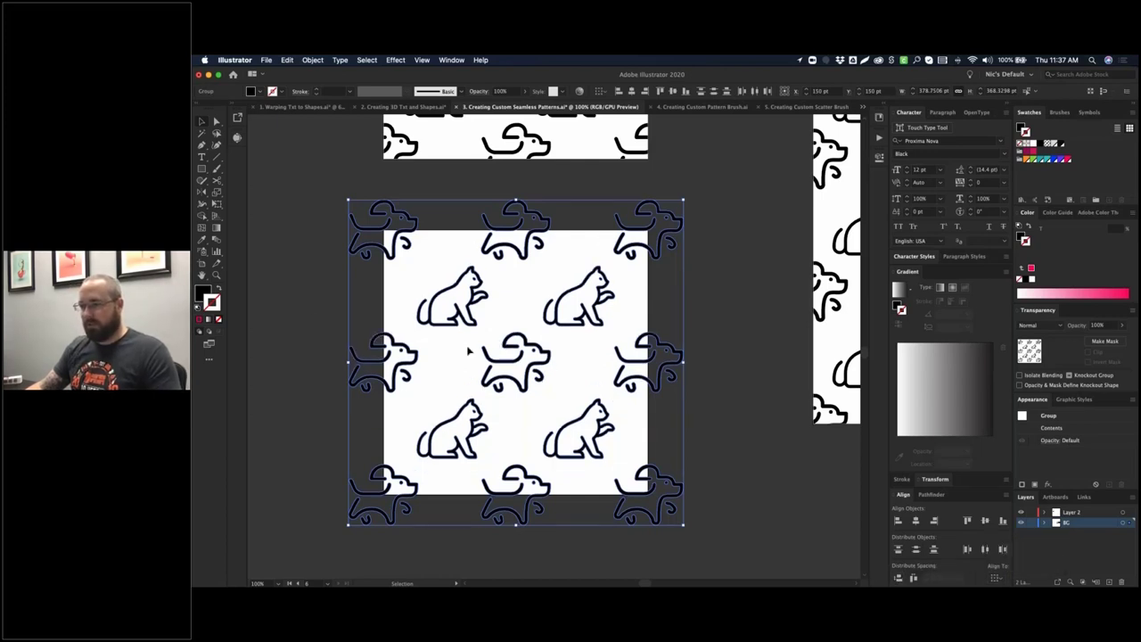
left_click(721, 322)
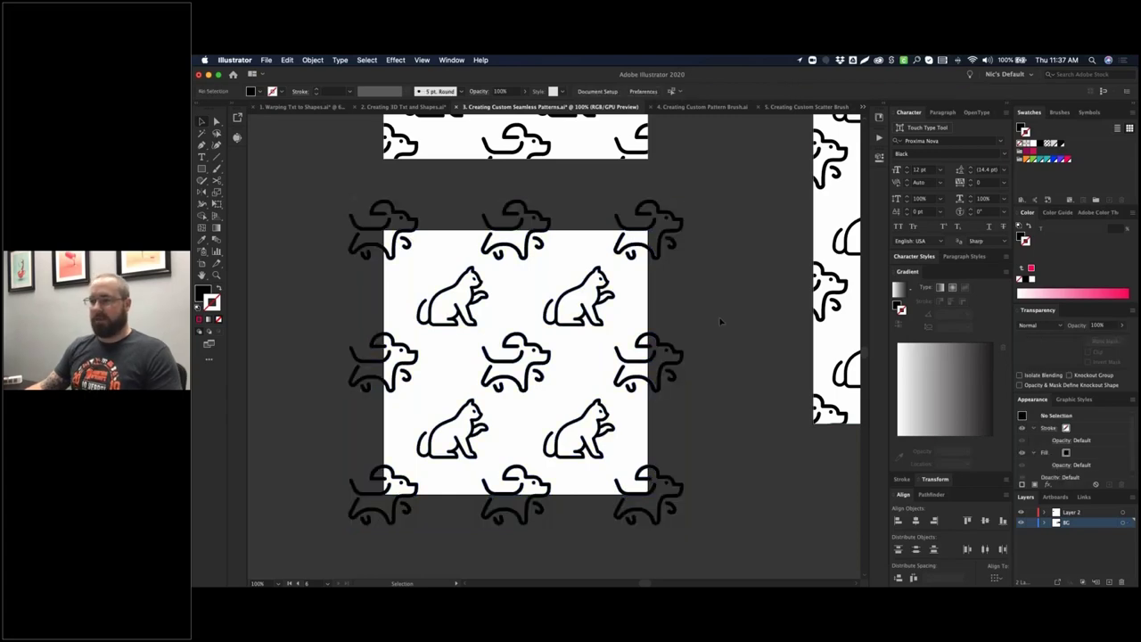
- Combine all the dog and cat rows over the lower artboard into one group and deselect it
key("super+minus")
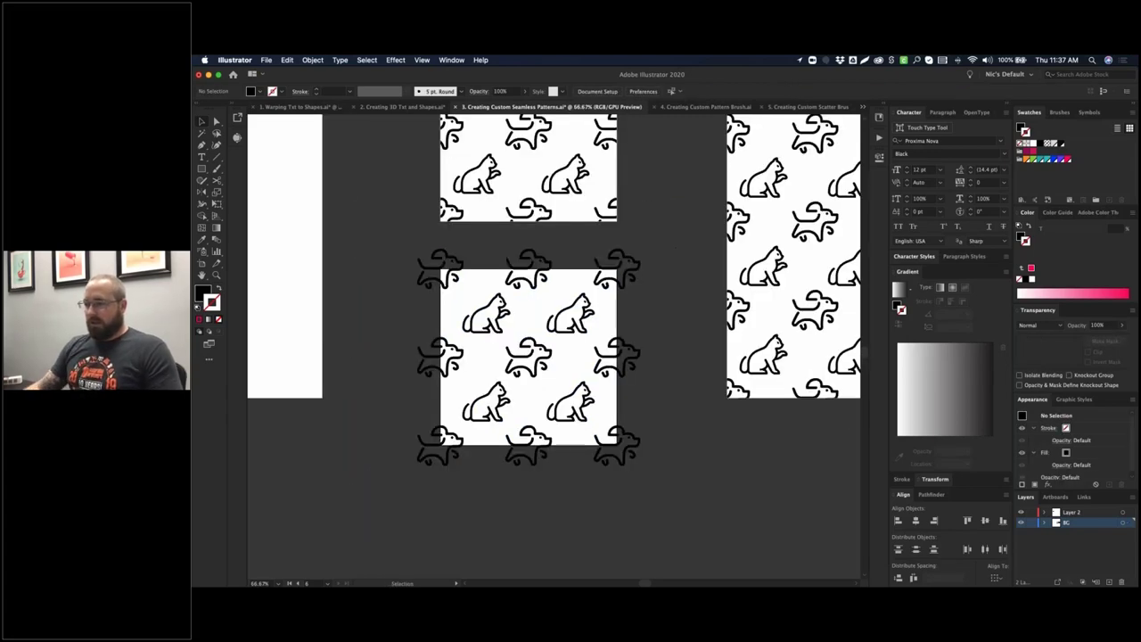
left_click_drag(662, 323, 650, 346)
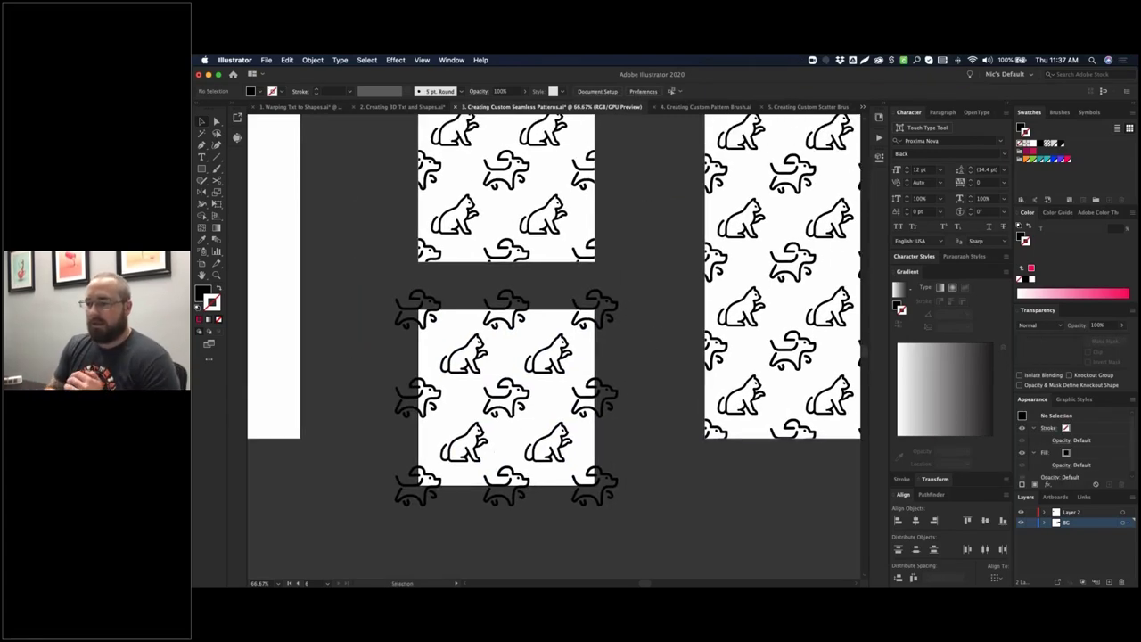
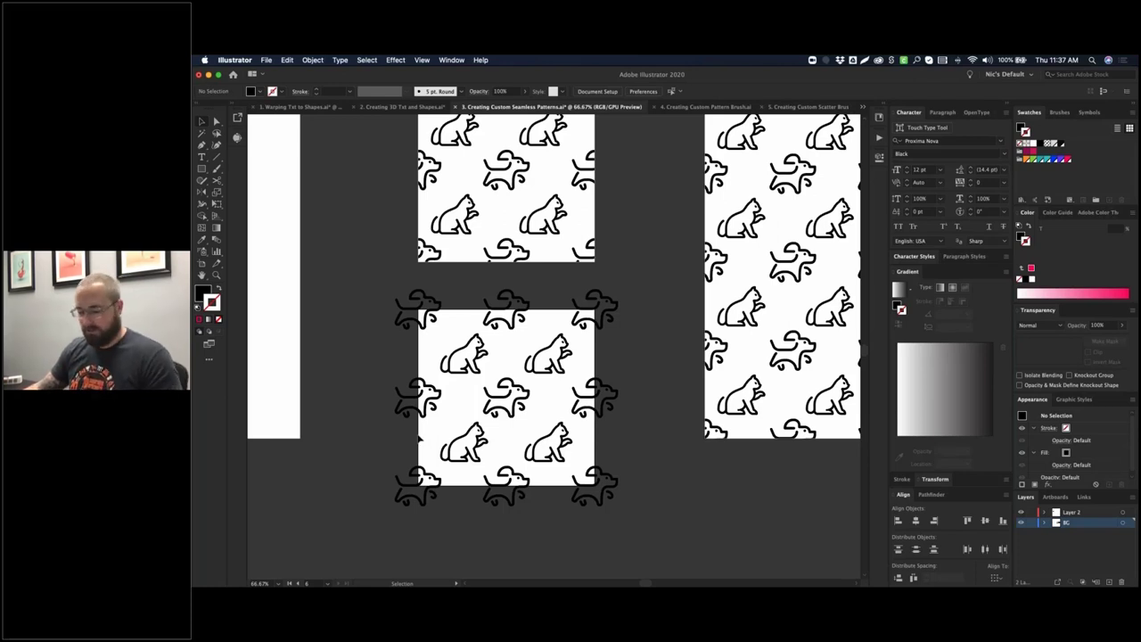
key("m")
key("v")
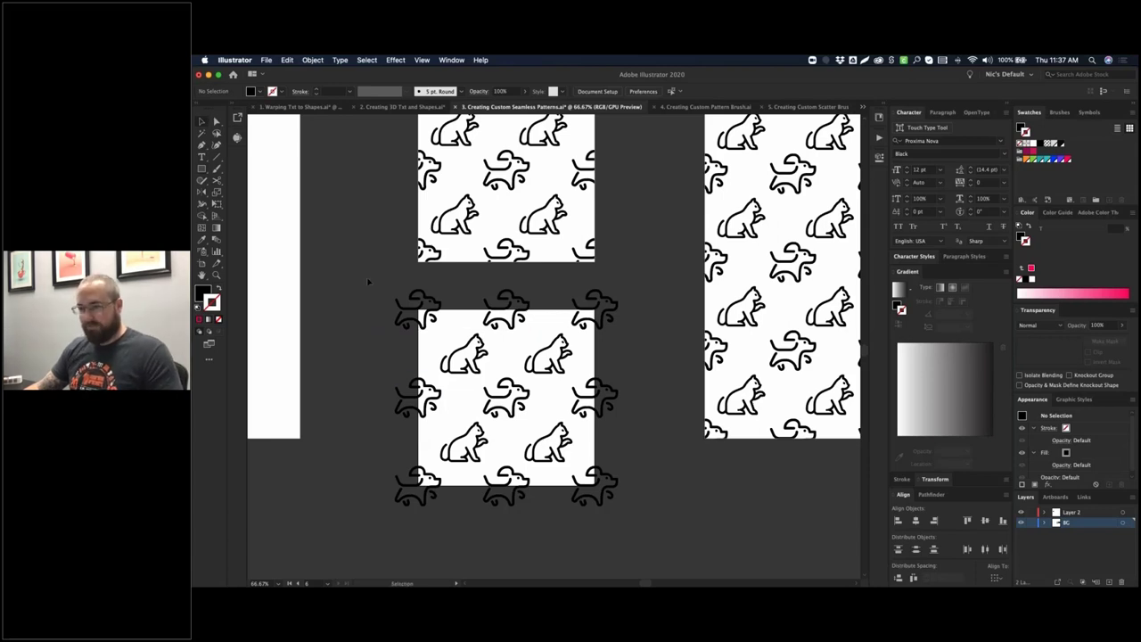
left_click_drag(370, 282, 383, 298)
left_click_drag(380, 294, 651, 550)
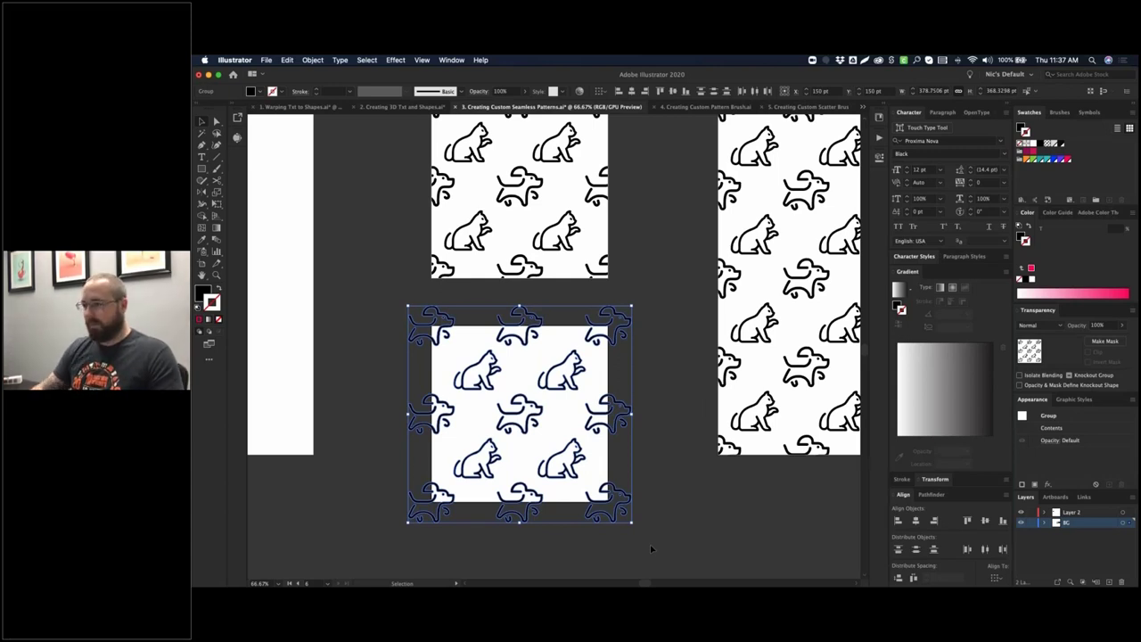
key("super+g")
key("super+shift+a")
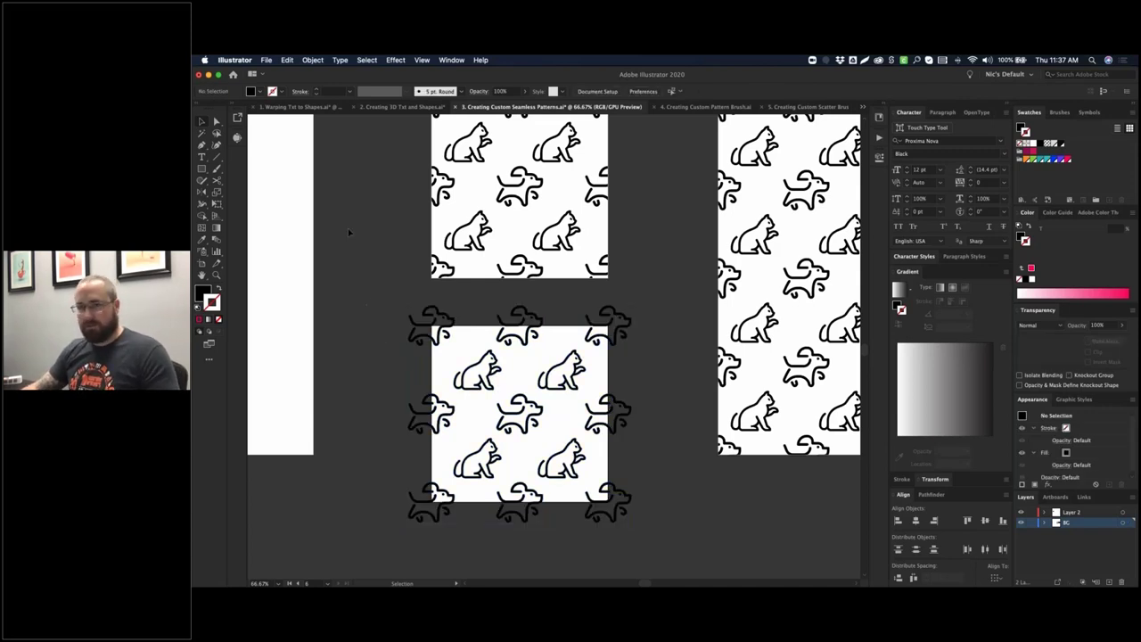
- Create a black 300 by 300 pt square with the Rectangle tool using exact dimensions
left_click(201, 169)
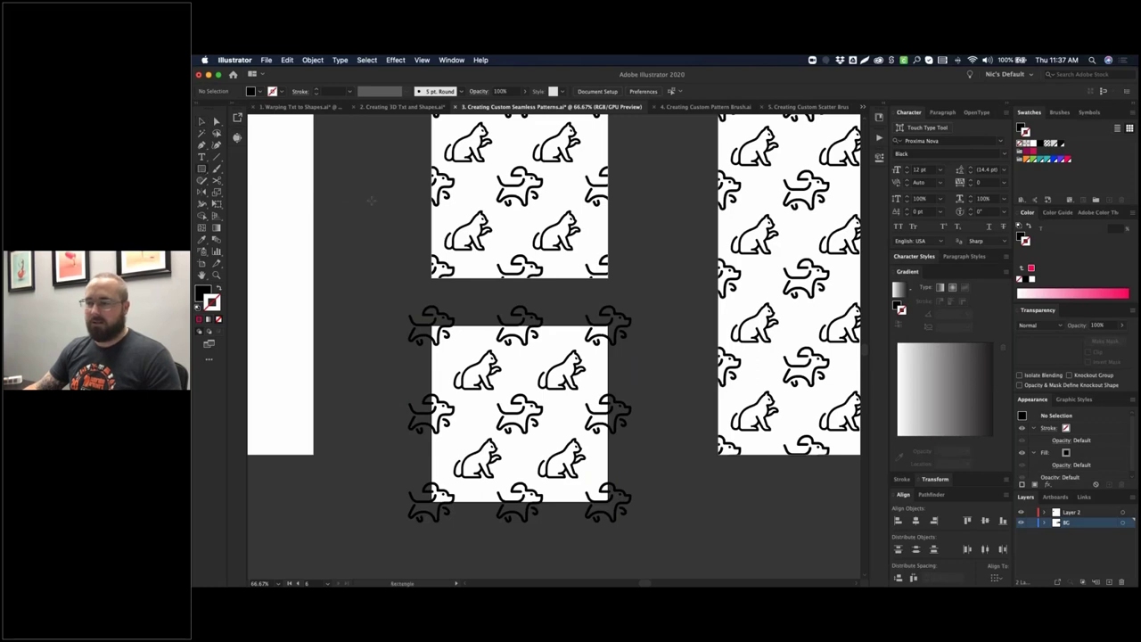
left_click(371, 202)
type("30")
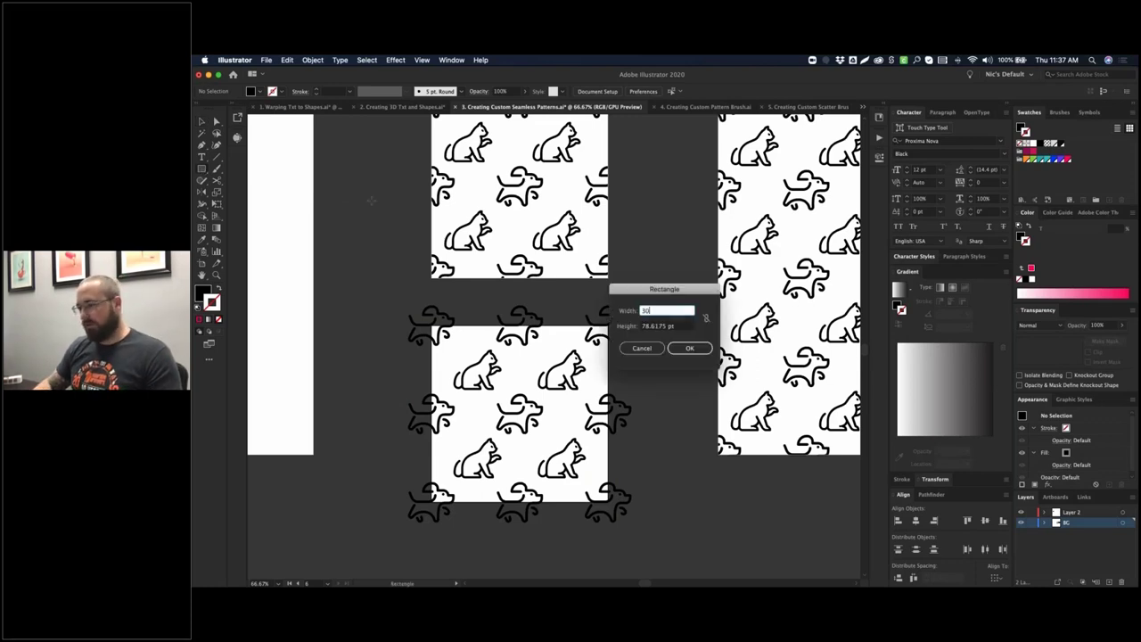
type("0")
key("Tab")
type("300")
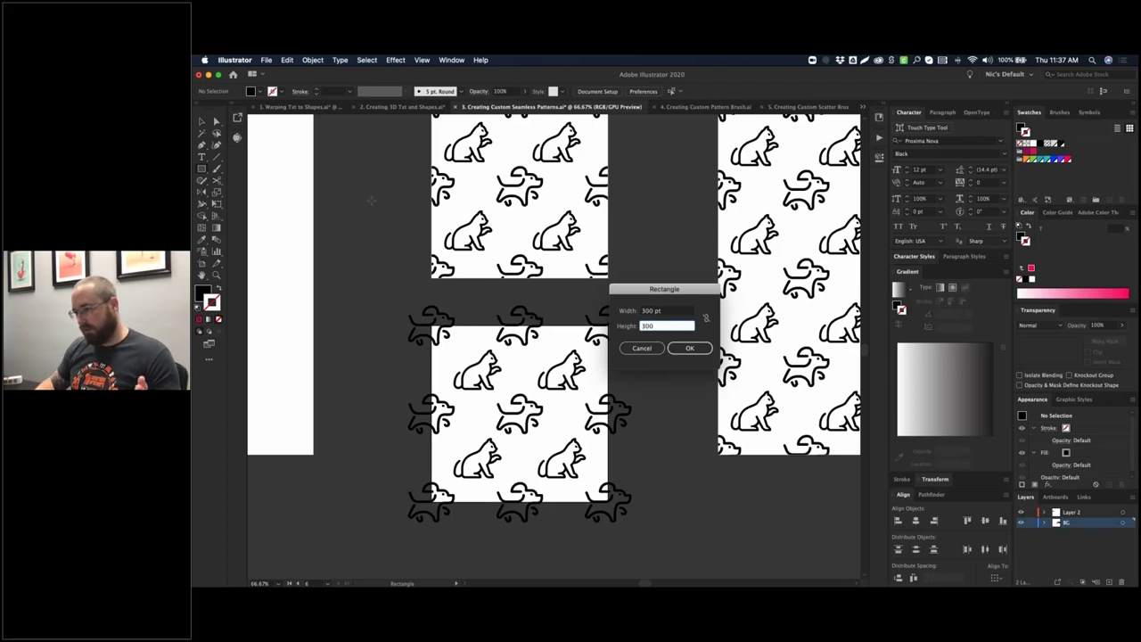
key("Return")
key("v")
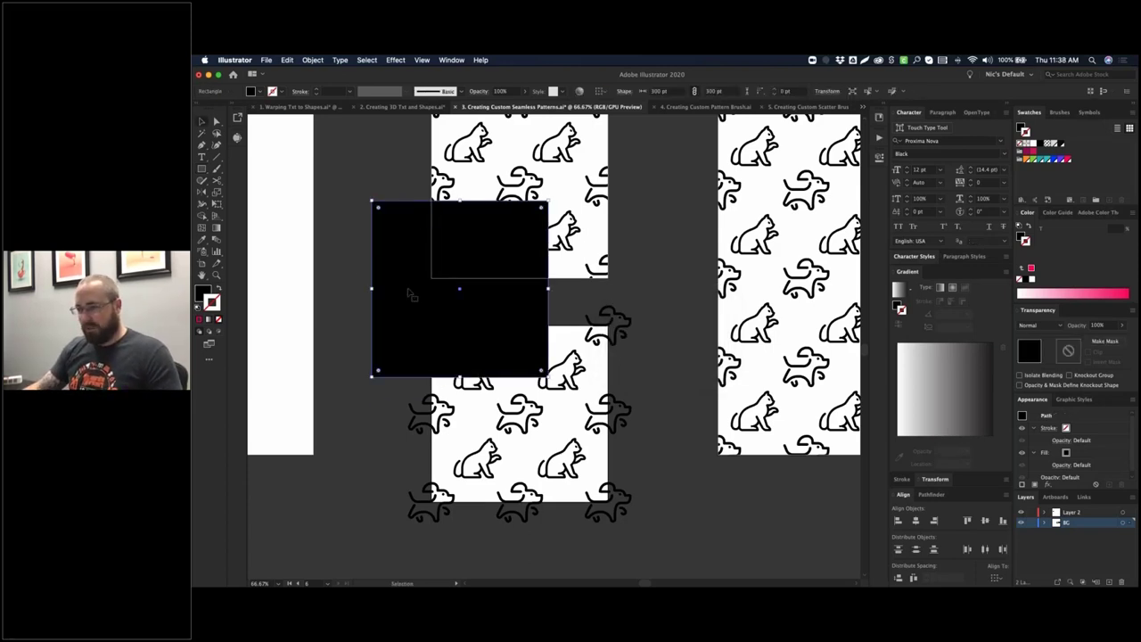
- Move the black square over the grouped icons and centre it horizontally and vertically on the artboard
left_click_drag(412, 295, 477, 423)
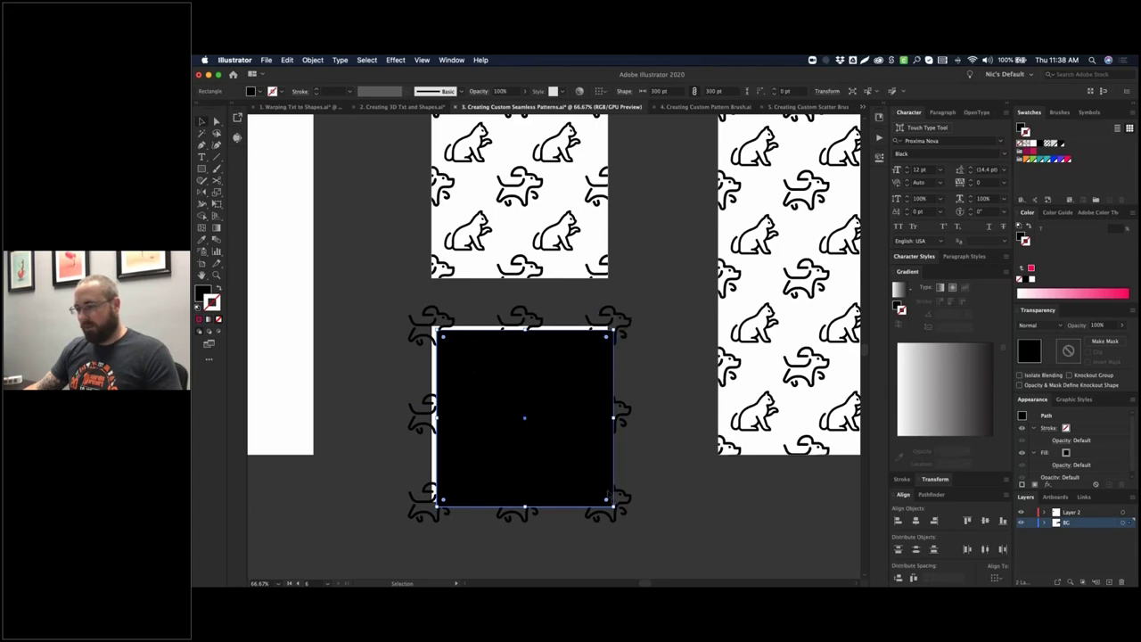
left_click(1004, 570)
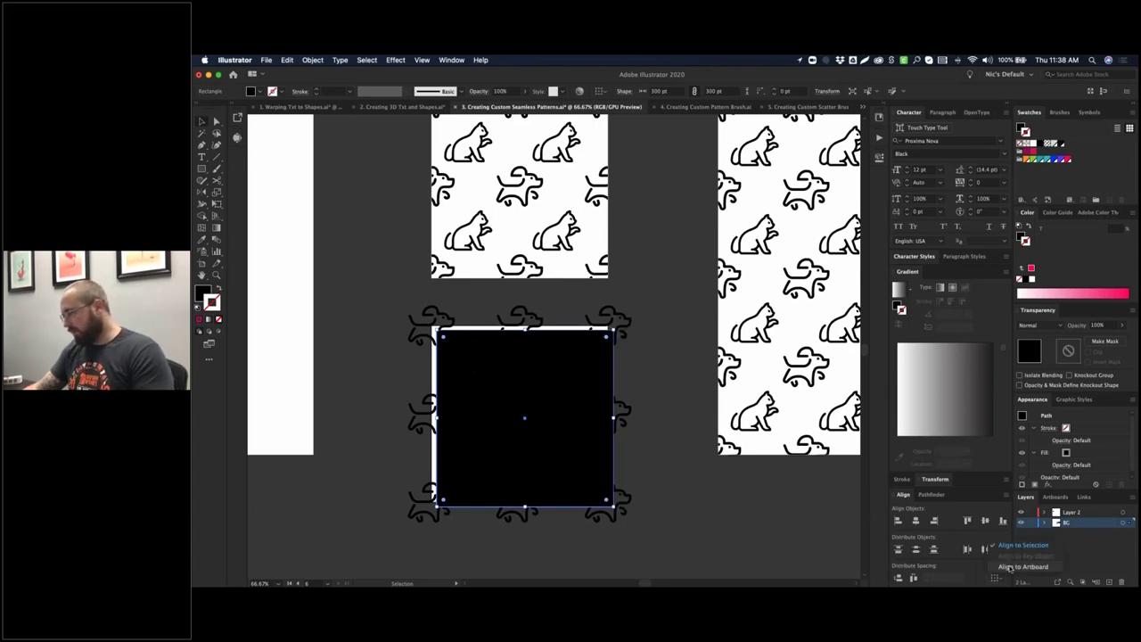
left_click(1008, 567)
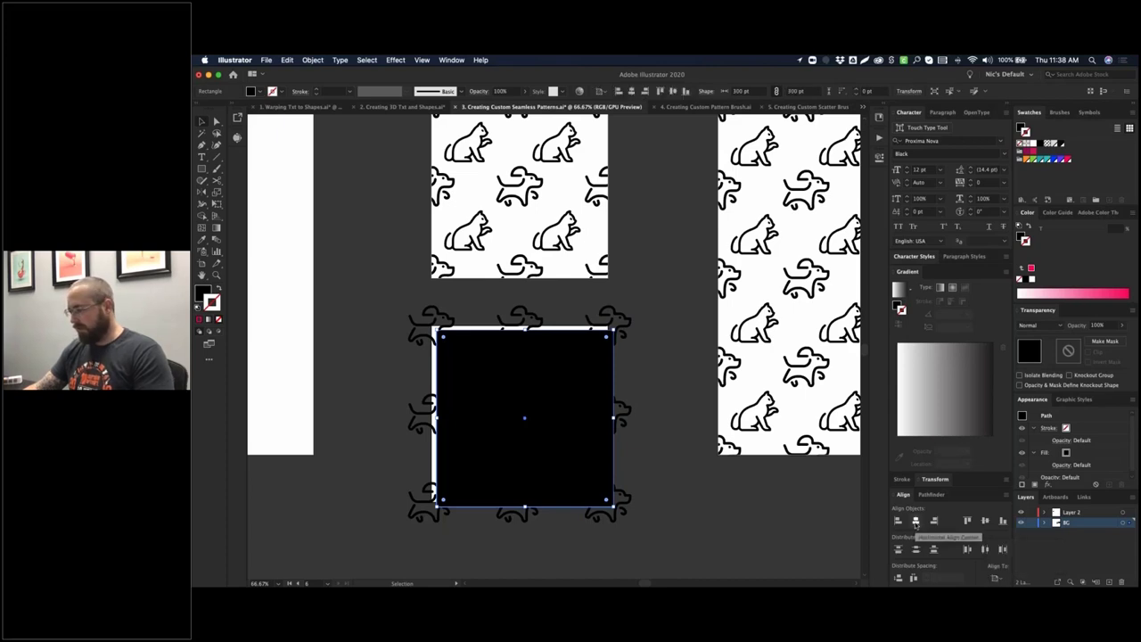
left_click(916, 524)
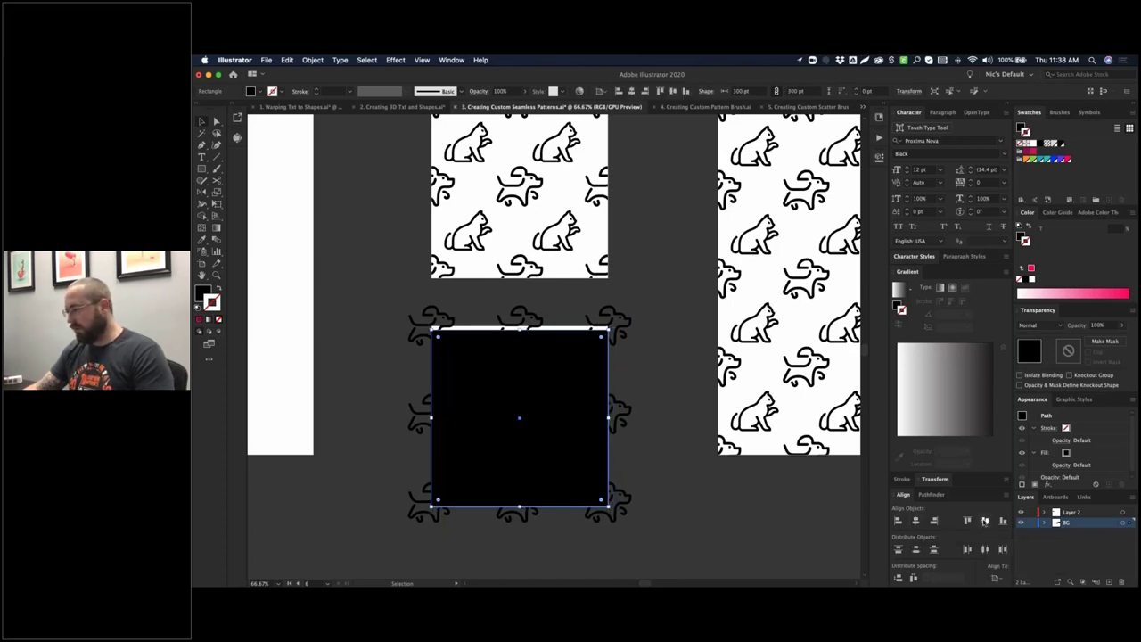
left_click(985, 522)
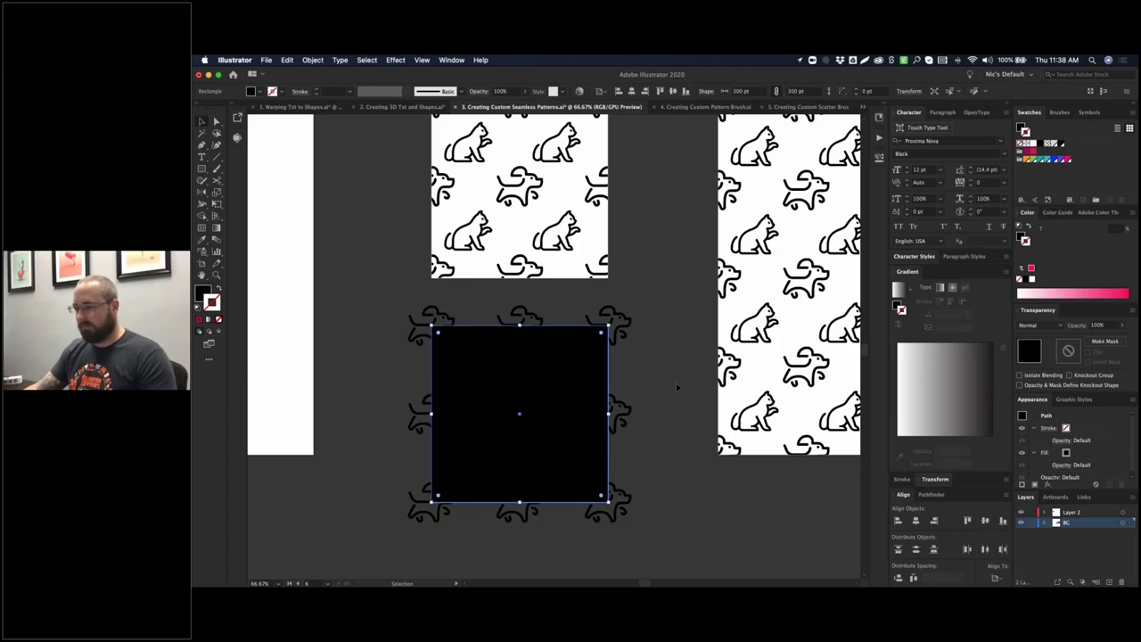
- Select the black square together with the icon group, make a clipping mask from them, and deselect the result
key("super+c")
key("super+b")
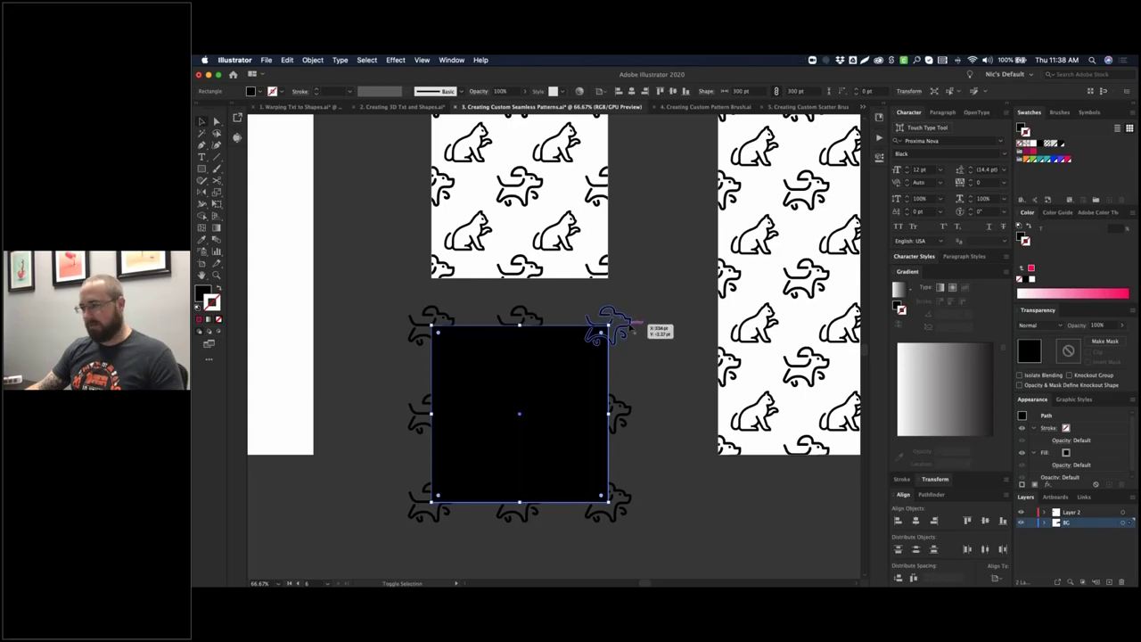
key("super+a")
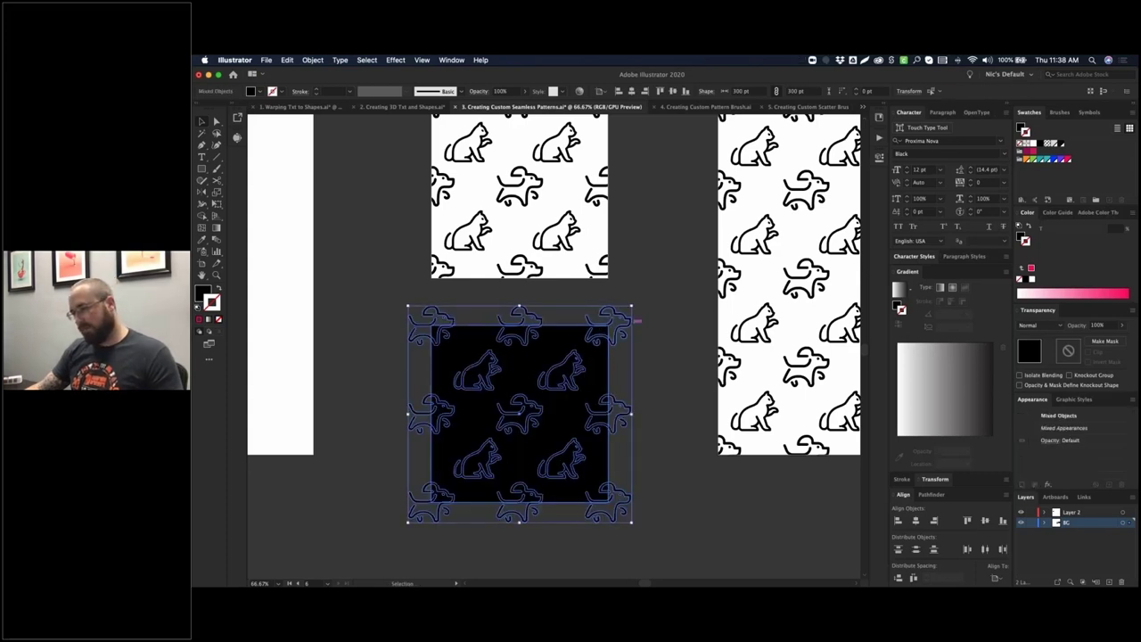
left_click(312, 60)
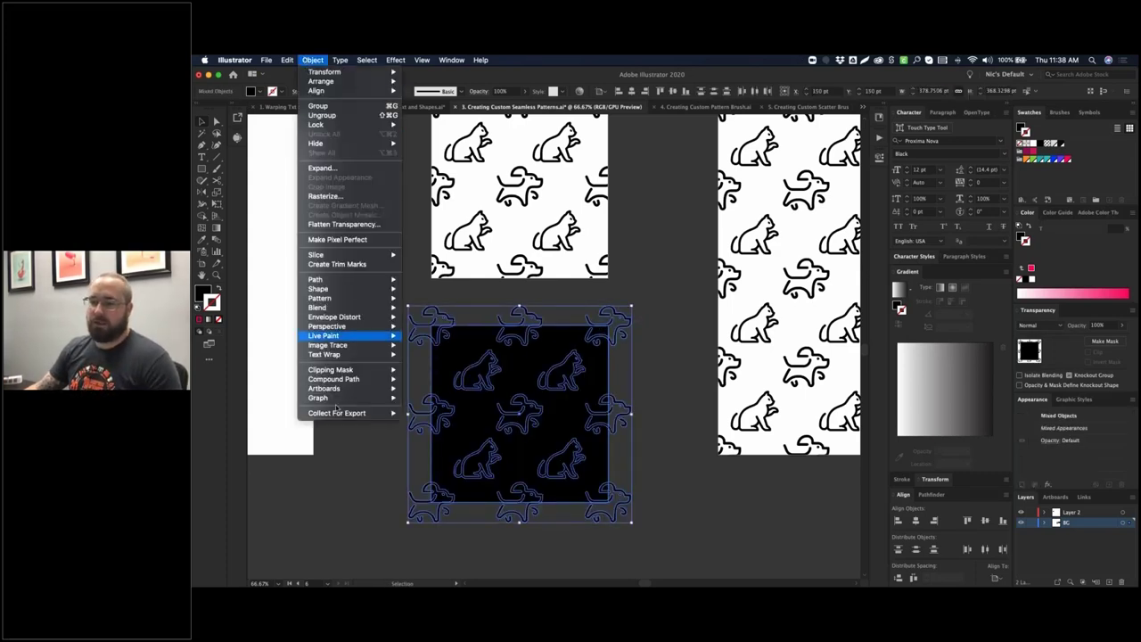
mouse_move(338, 374)
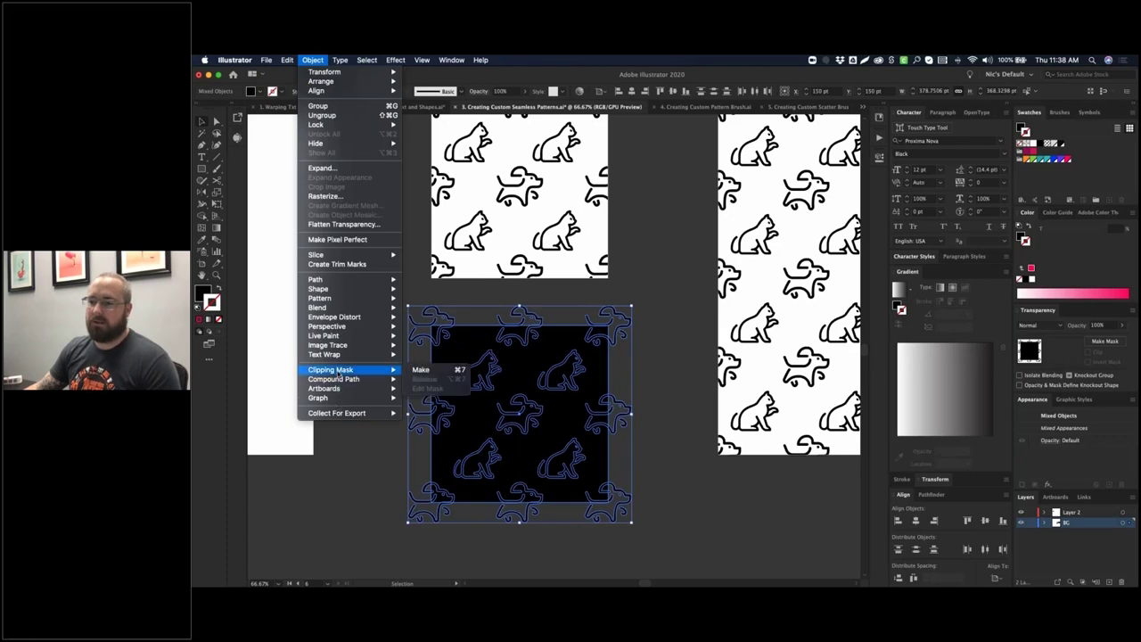
left_click(423, 371)
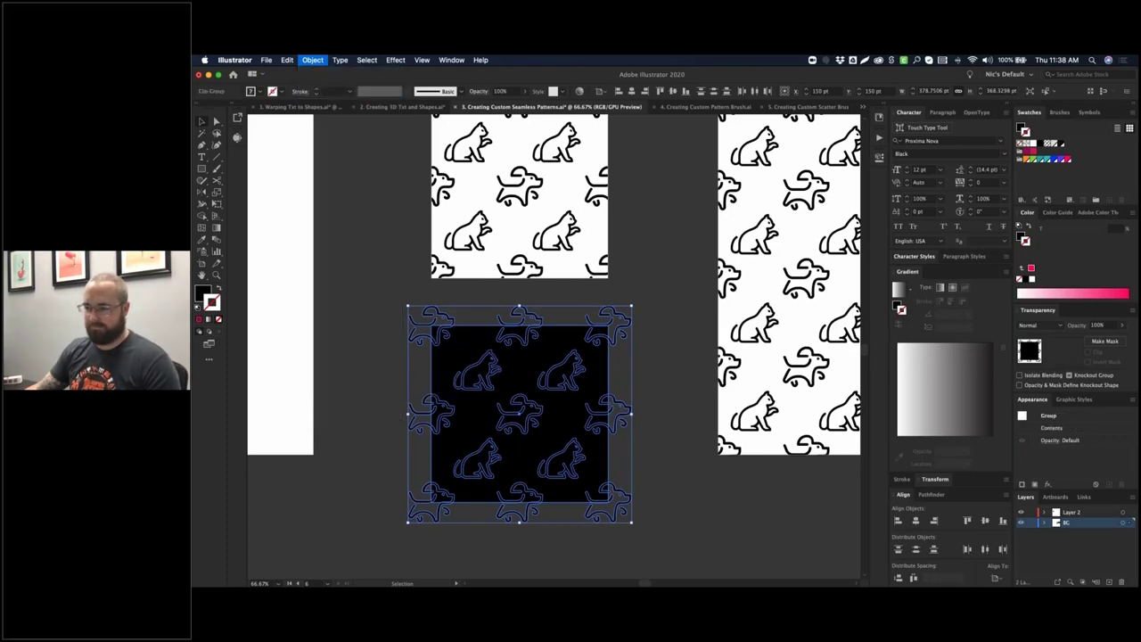
left_click(395, 348)
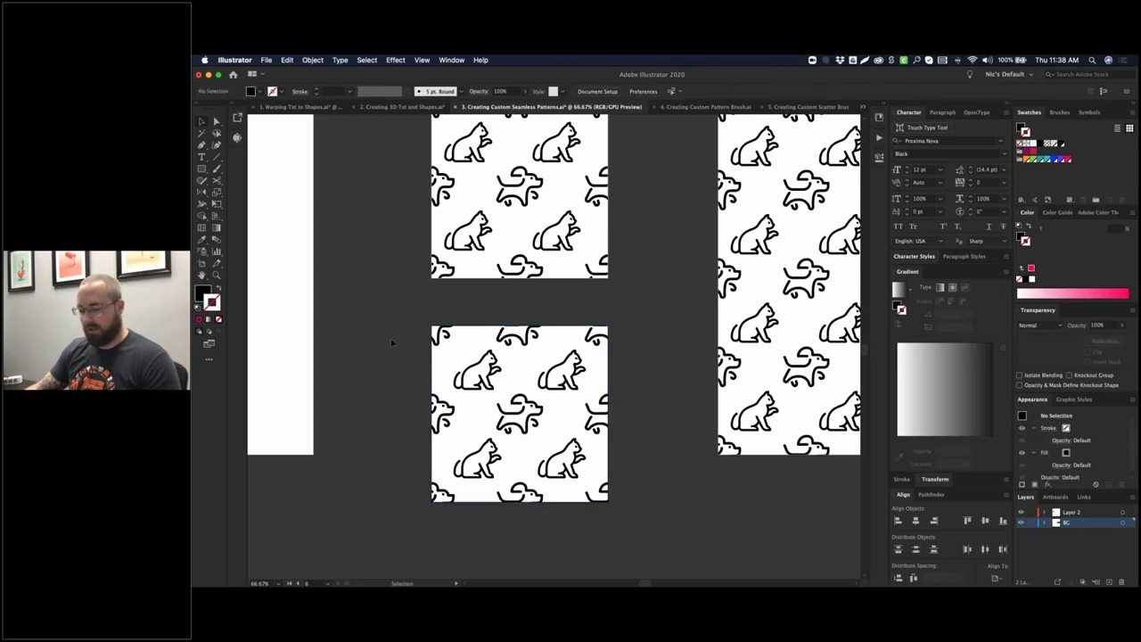
- Inspect the clipped tile in outline view, return to preview, and check that the tile selects as one clip group
key("super+y")
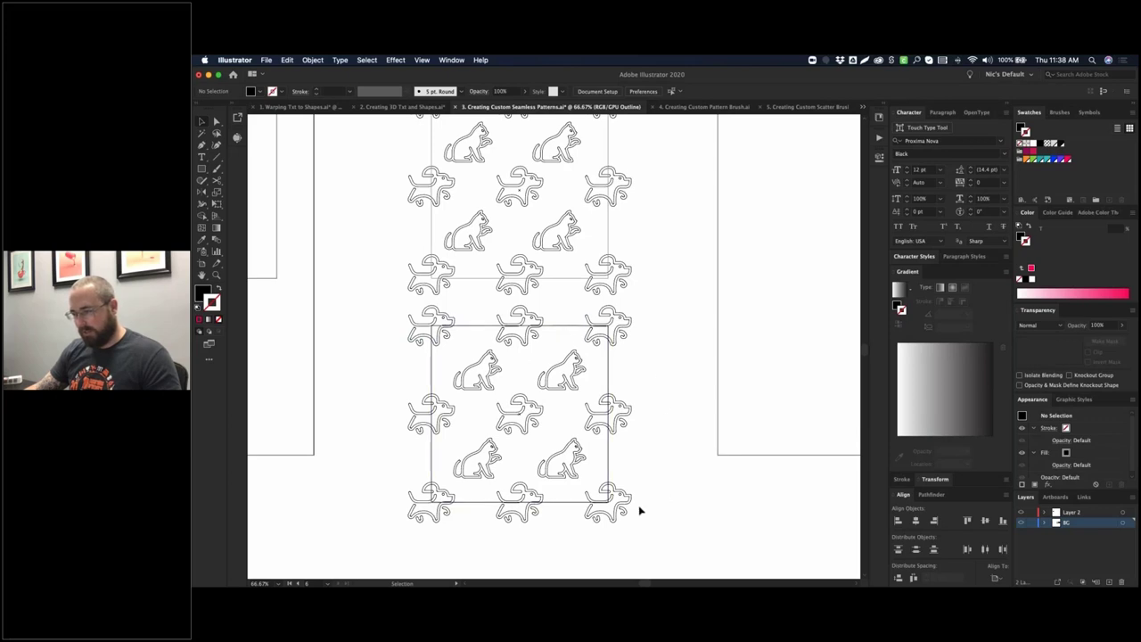
key("super+y")
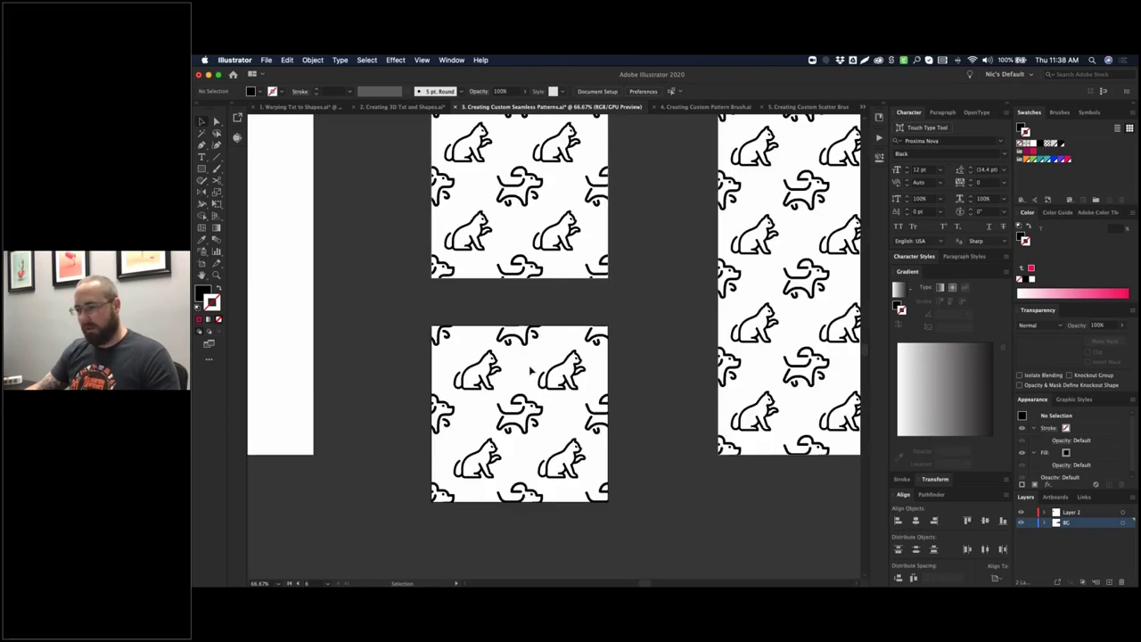
left_click(575, 362)
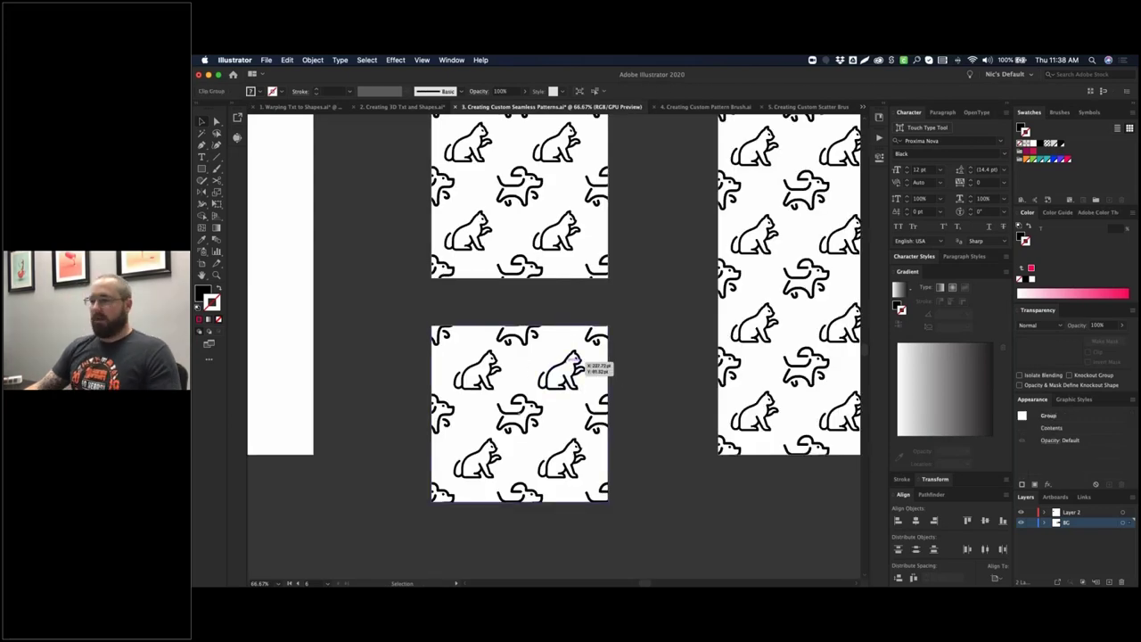
left_click(622, 340)
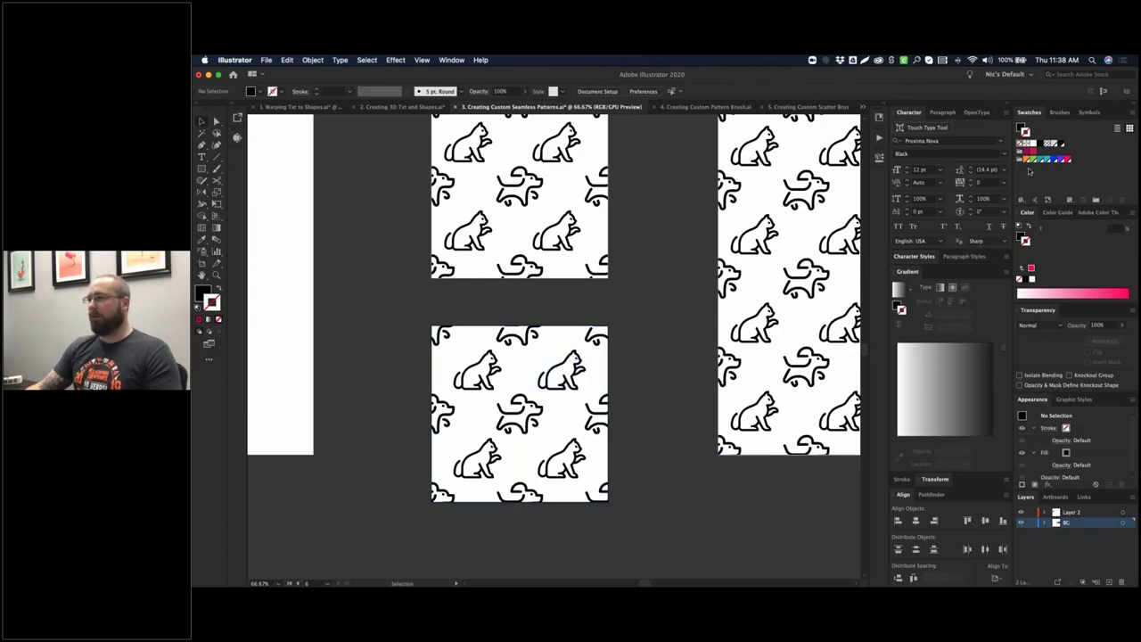
- Add the clipped dog-and-cat tile to the document swatches as a new pattern swatch, then deselect the tile
left_click(452, 60)
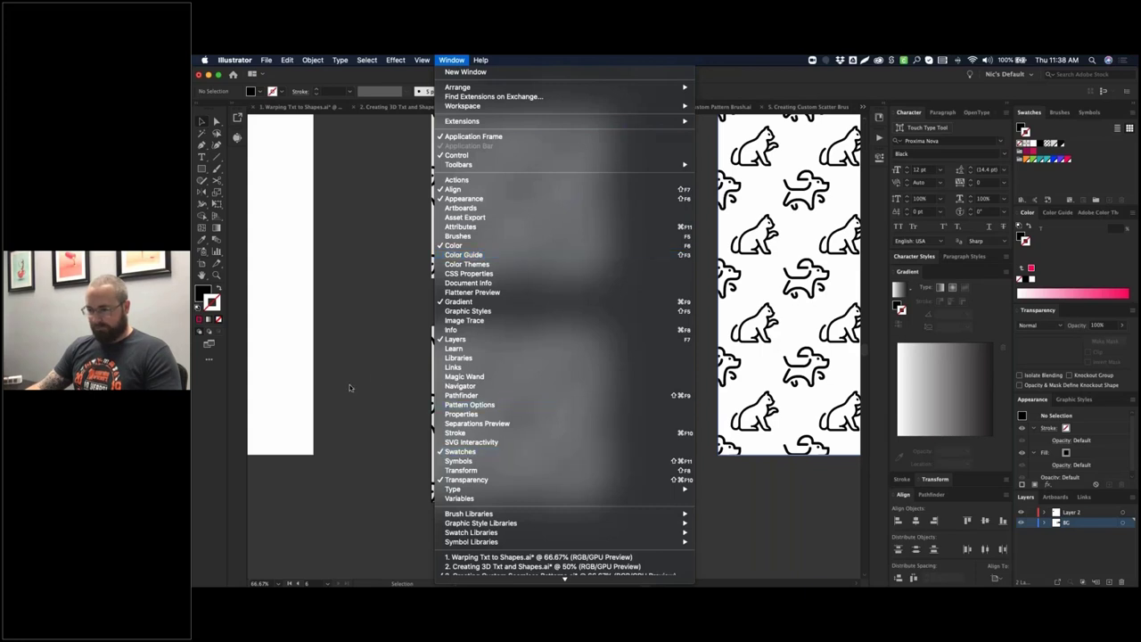
left_click(378, 380)
left_click(455, 409)
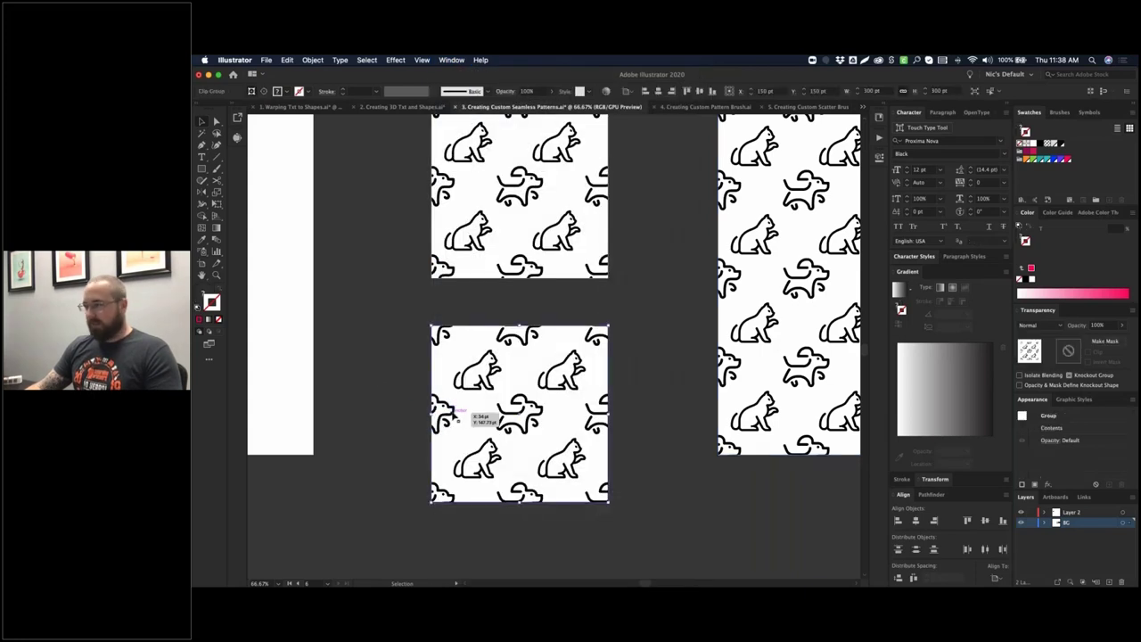
left_click_drag(455, 412, 1061, 170)
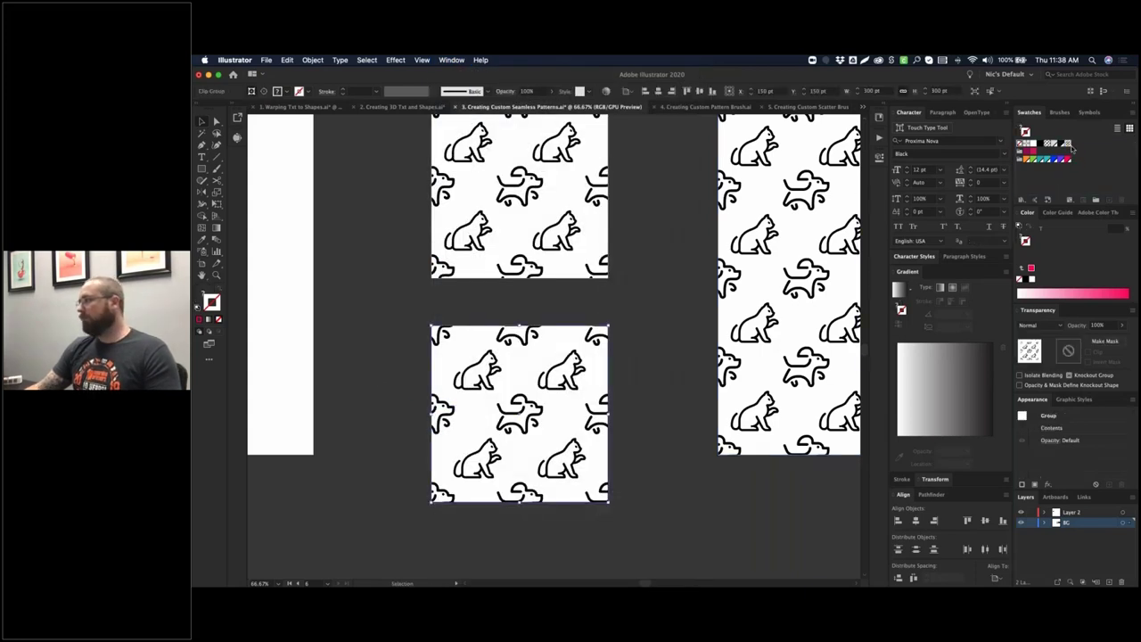
left_click(628, 319)
- Draw a rectangle about 606 by 426 pt in the empty canvas below the artboards
left_click_drag(622, 296, 486, 305)
key("super+minus")
left_click(524, 434)
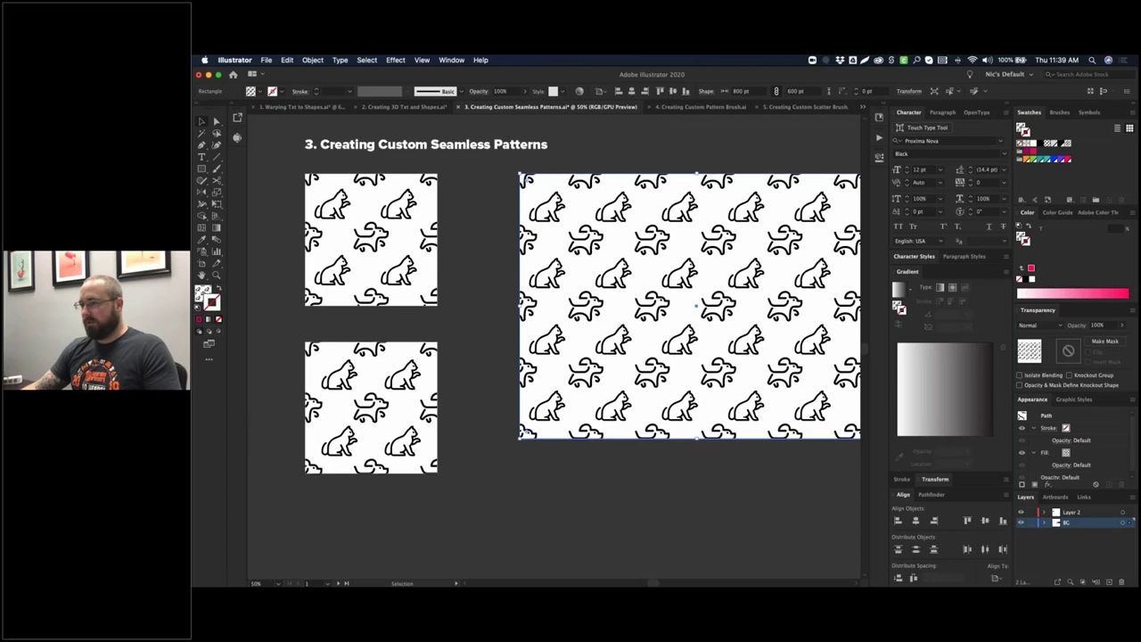
left_click(458, 446)
scroll(500, 401, "down", 5)
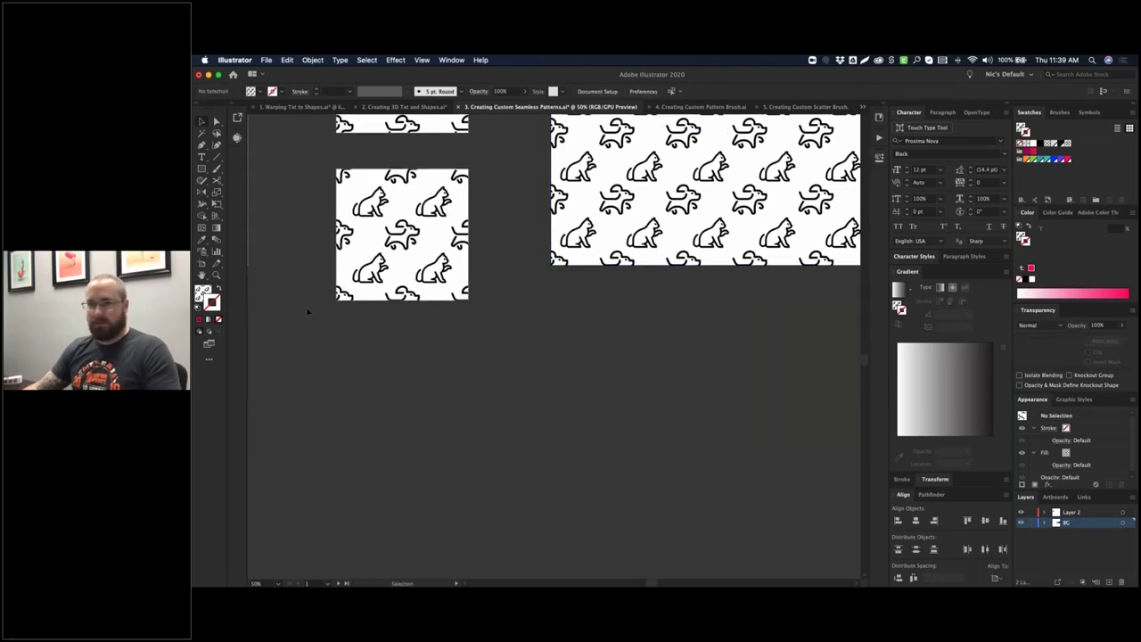
left_click(202, 169)
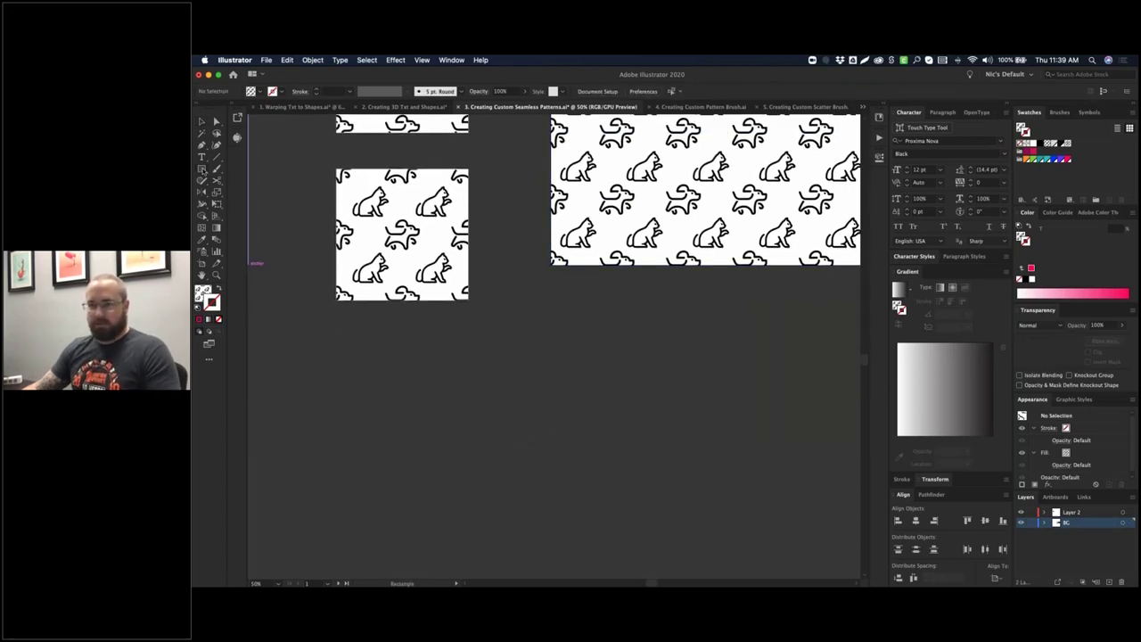
left_click_drag(445, 327, 715, 515)
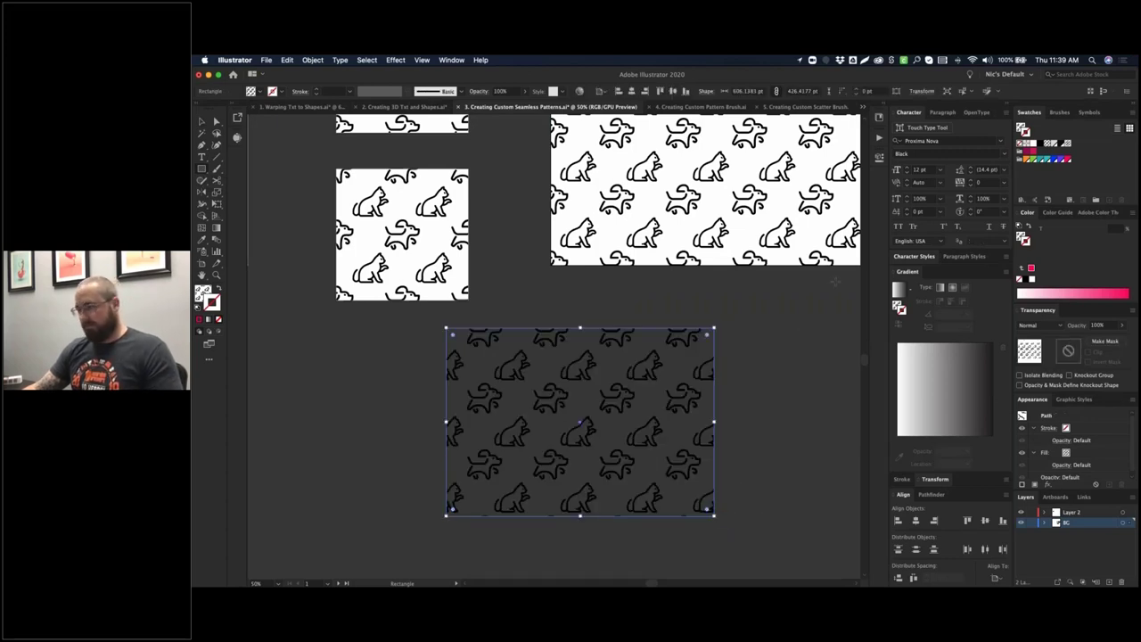
- Clear the new rectangle's fill and fill it with the newly added dog-and-cat pattern swatch
key("slash")
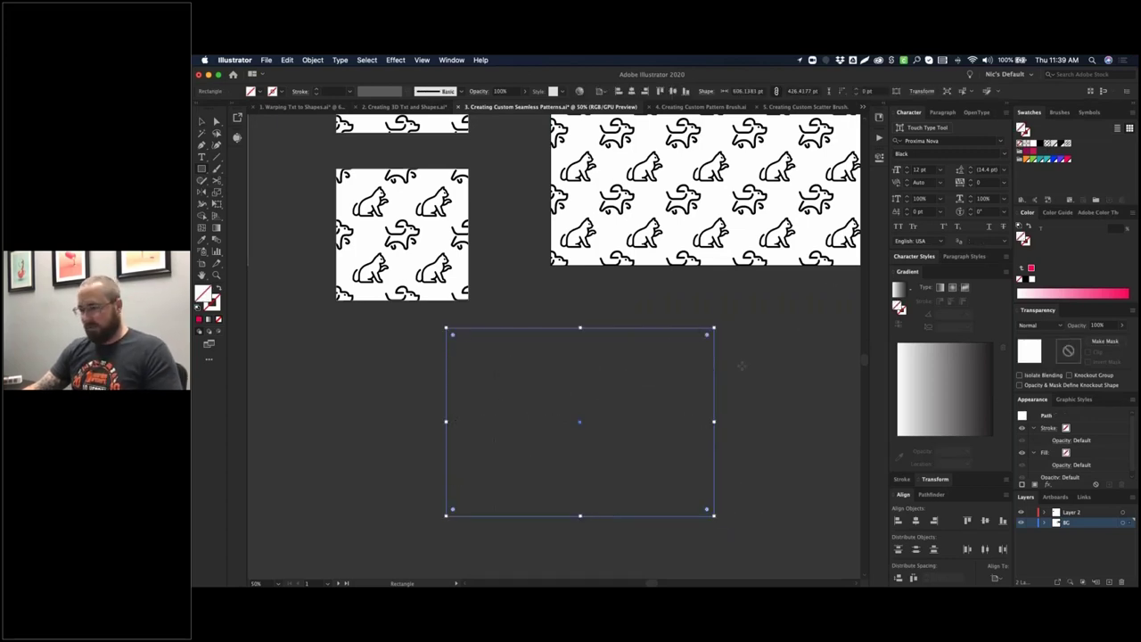
key("v")
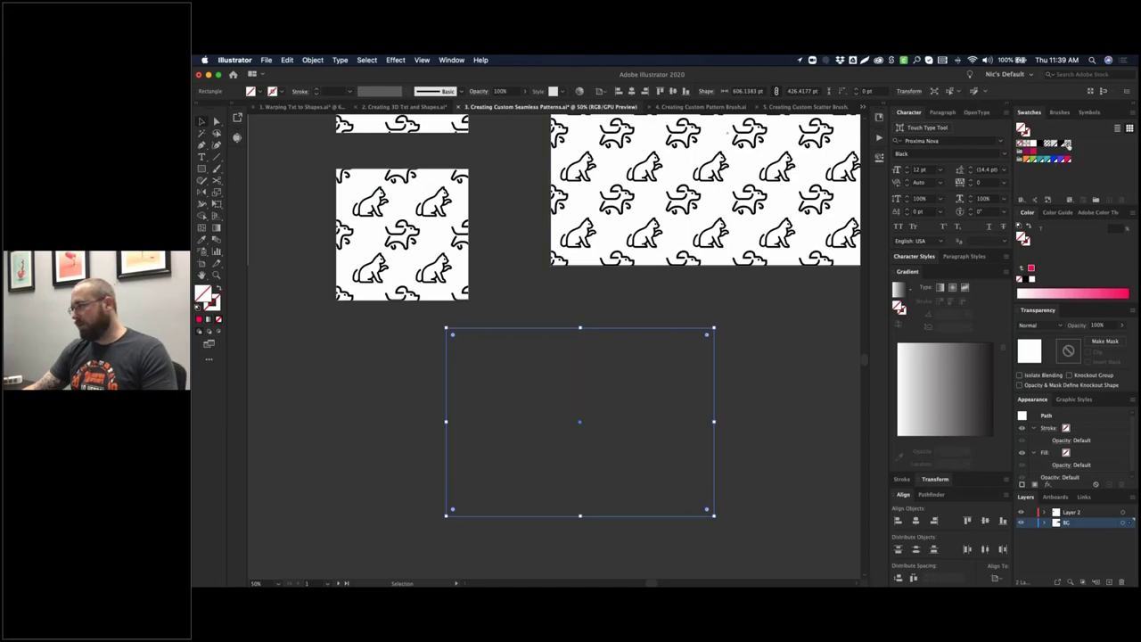
left_click_drag(1067, 142, 548, 426)
key("super+z")
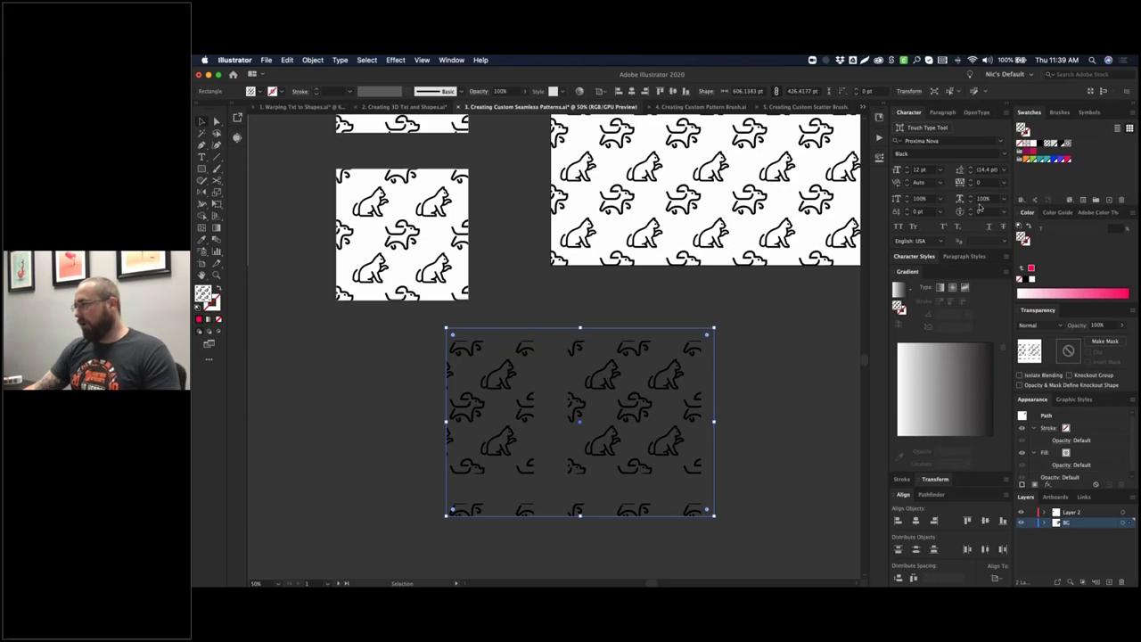
- Edit the new pattern swatch, set its tile width and height to 300 pt each, and finish pattern editing
left_click(1067, 145)
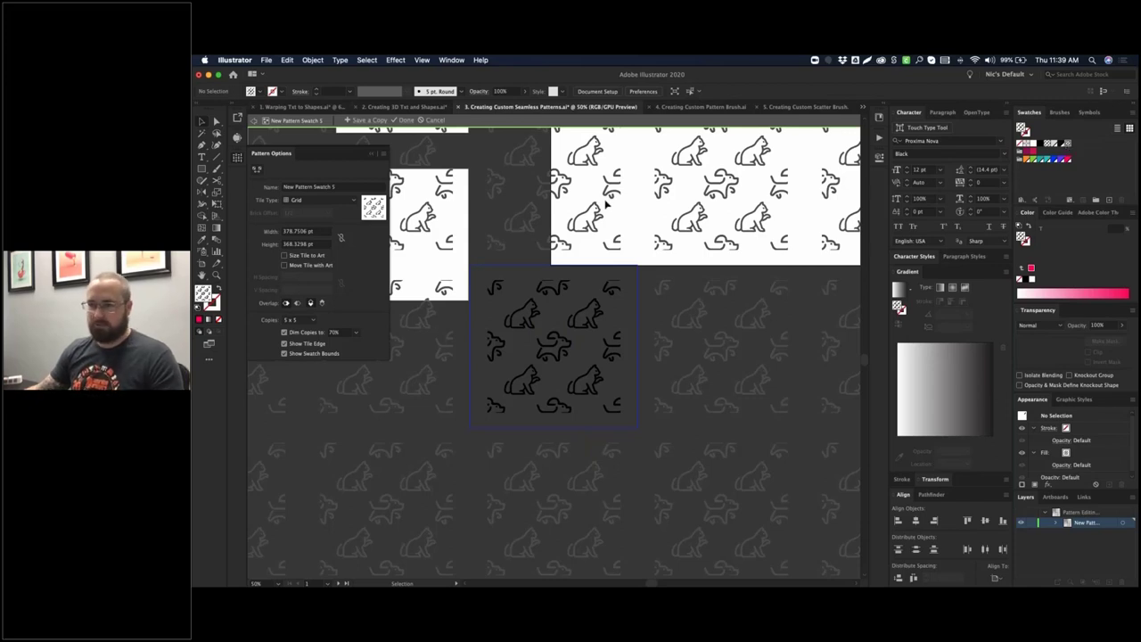
left_click(315, 233)
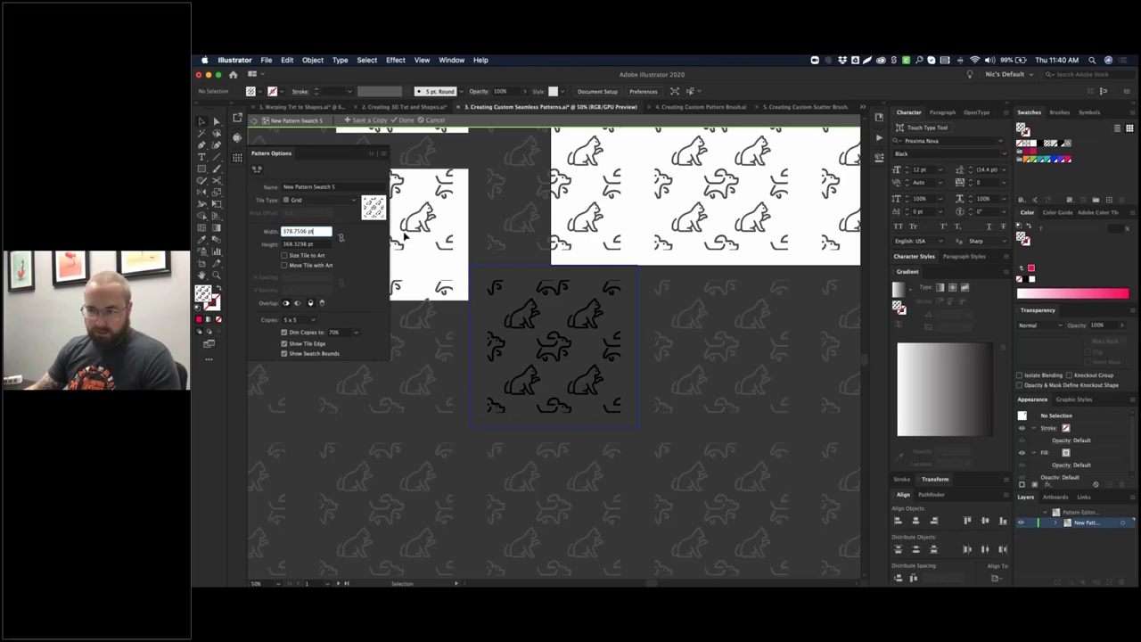
left_click(253, 229)
type("300")
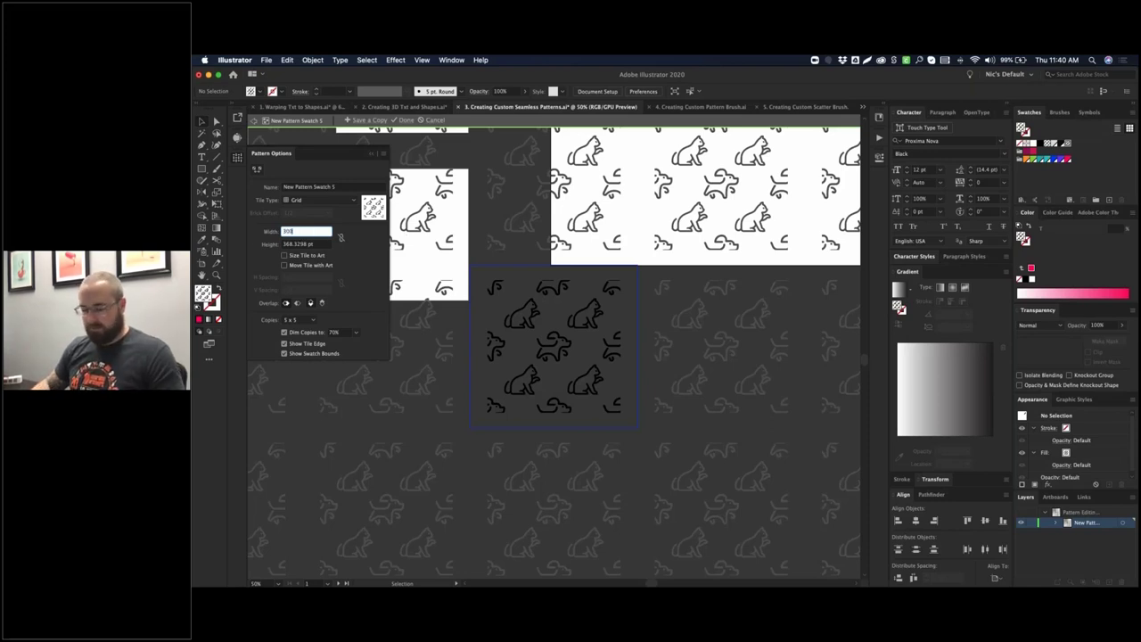
key("Tab")
type("300")
key("Tab")
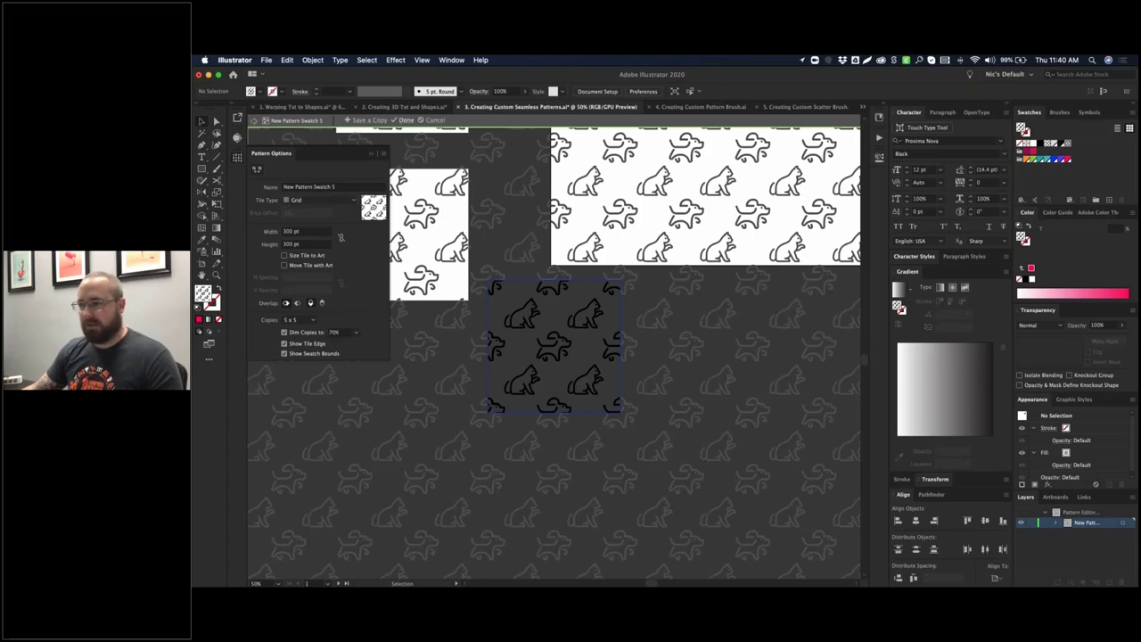
left_click(406, 120)
left_click_drag(403, 125, 404, 127)
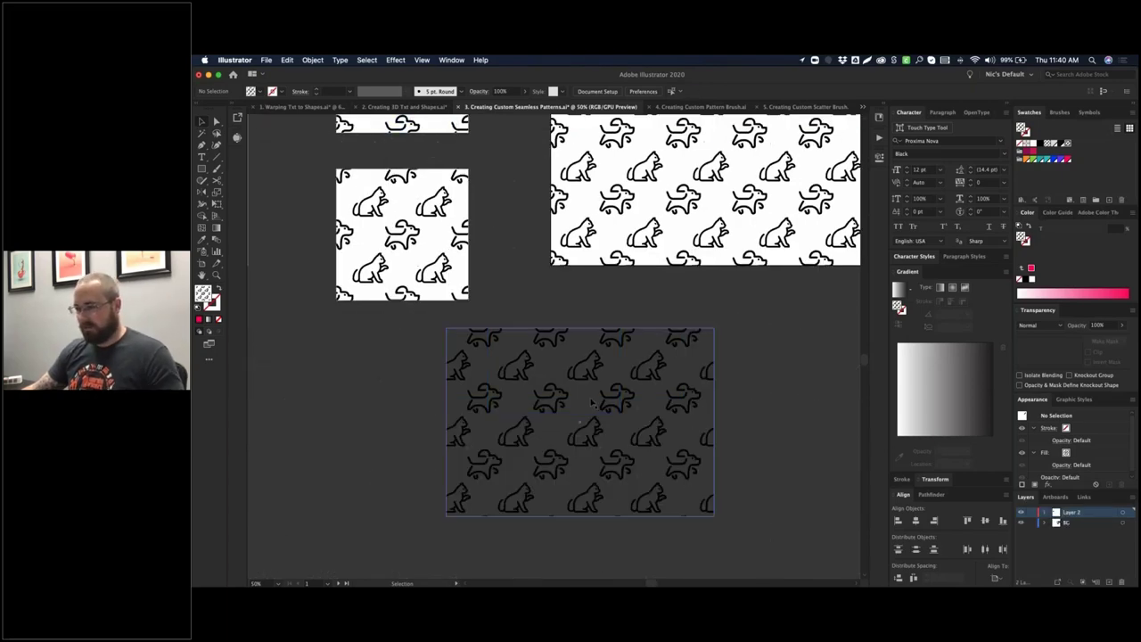
- Examine the repeating icons in the pattern-filled rectangle up close, checking the joins between tiles
key("super+space")
left_click_drag(429, 326, 637, 428)
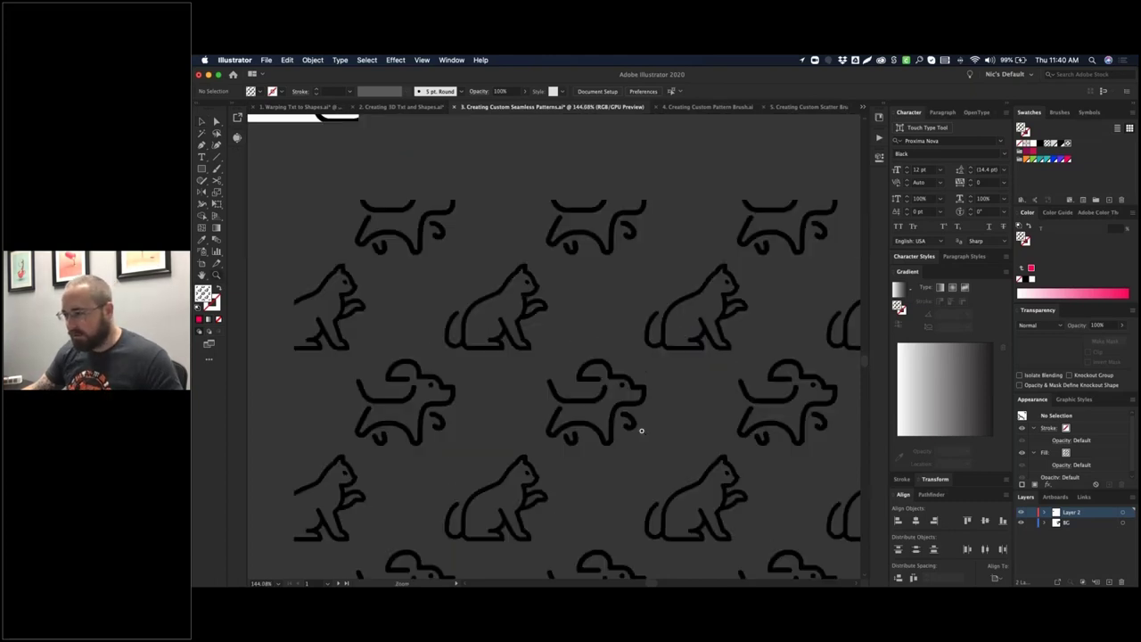
left_click_drag(446, 257, 728, 500)
left_click_drag(662, 438, 724, 284)
left_click_drag(660, 355, 509, 405)
key("super+minus")
key("super+minus")
key("super+minus")
key("super+minus")
key("super+minus")
key("super+minus")
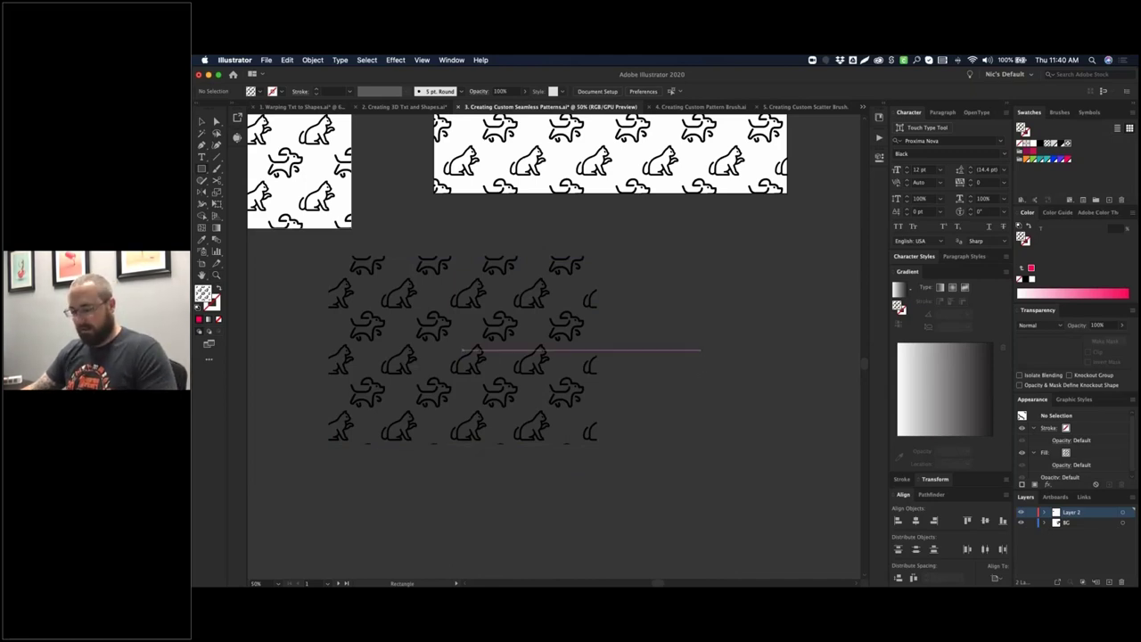
- Draw a pattern-filled circle about 256 pt in diameter beside the rectangle, deselect it, and switch to the Pen tool
key("l")
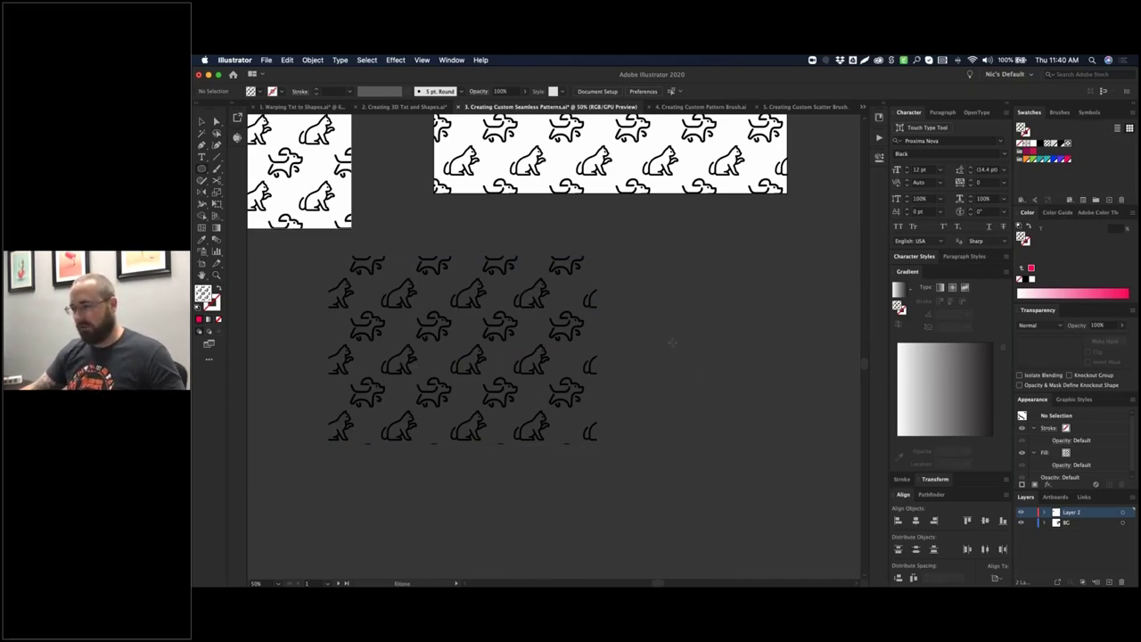
left_click_drag(671, 320, 728, 378)
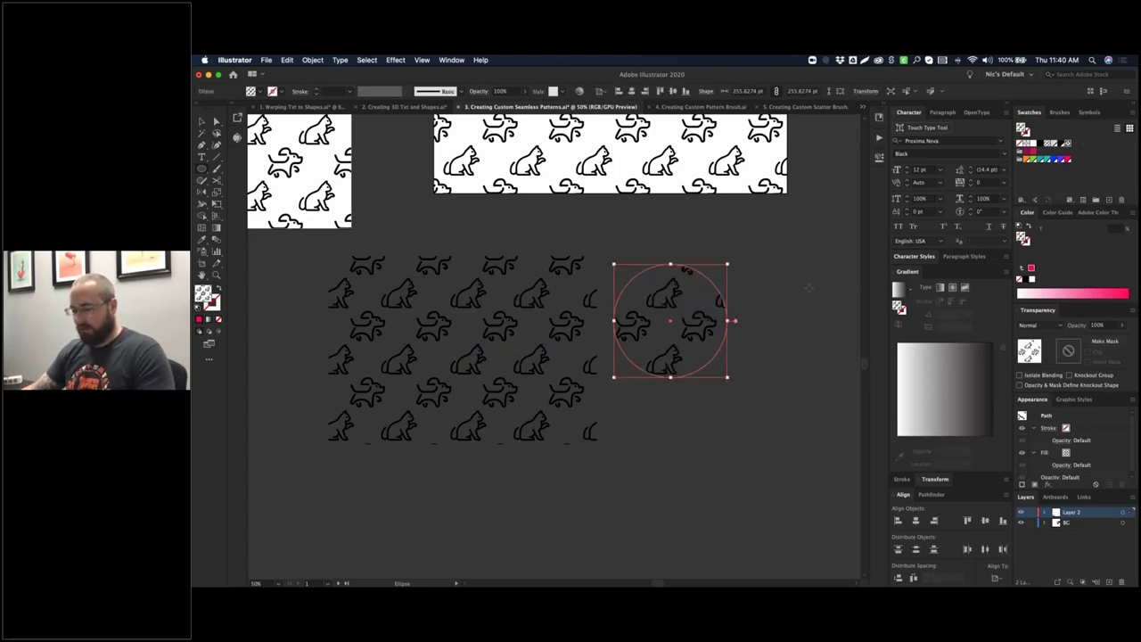
left_click_drag(809, 288, 699, 260)
key("super+shift+a")
key("p")
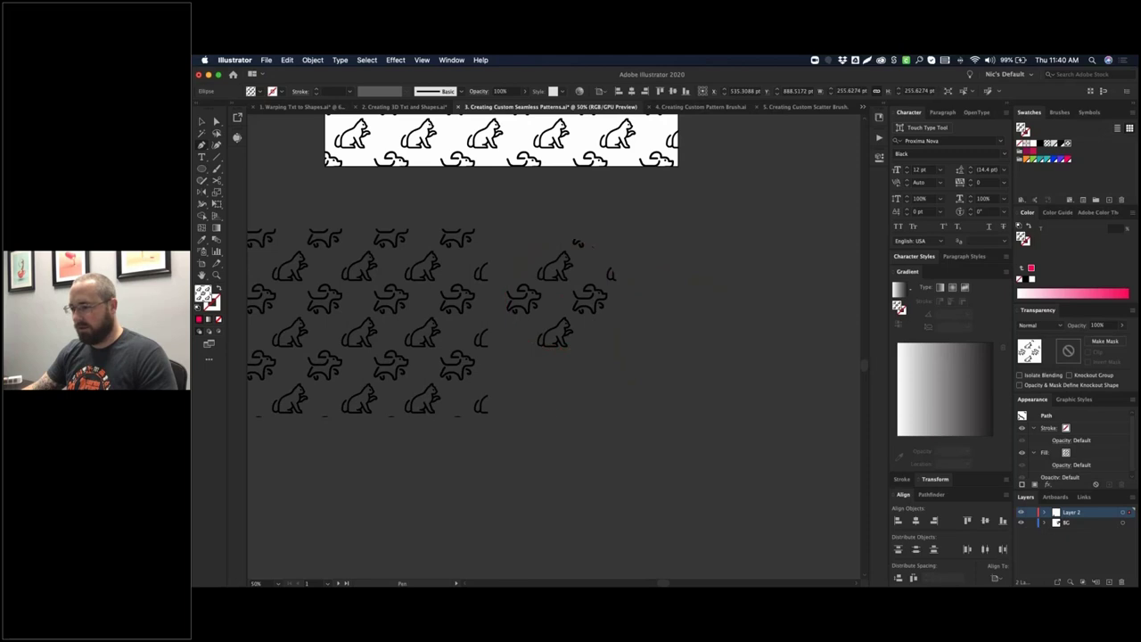
- Draw a closed seven-point zigzag shape with the Pen tool below the pattern-filled circle, keeping the cat-and-dog pattern fill, and deselect it
left_click(554, 412)
left_click(651, 340)
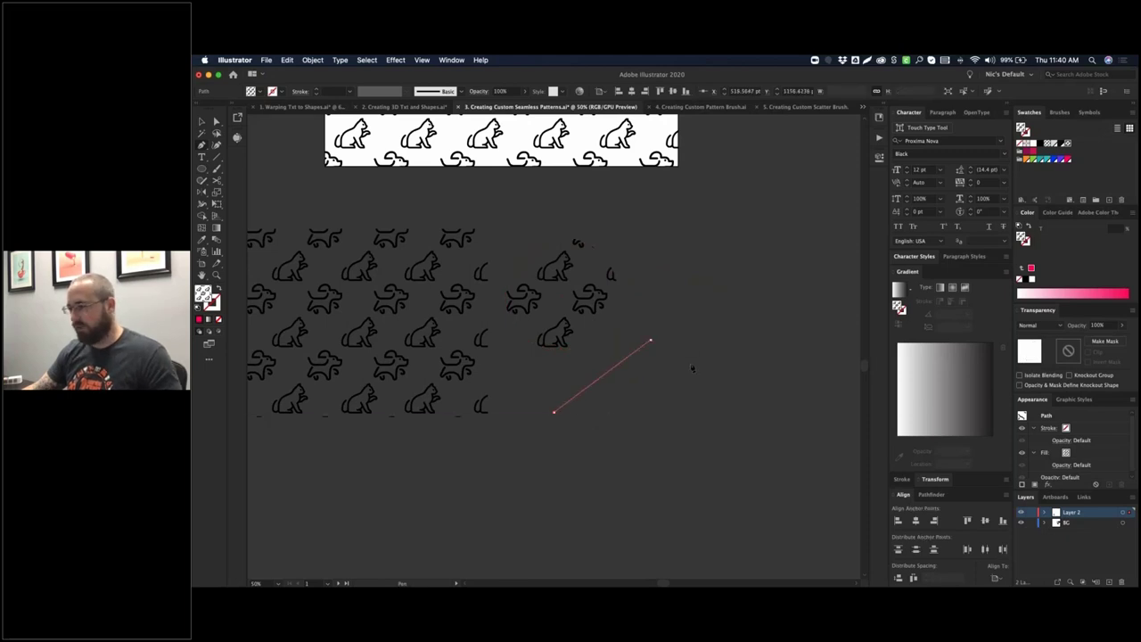
left_click(697, 413)
left_click(808, 321)
left_click(831, 482)
left_click(645, 523)
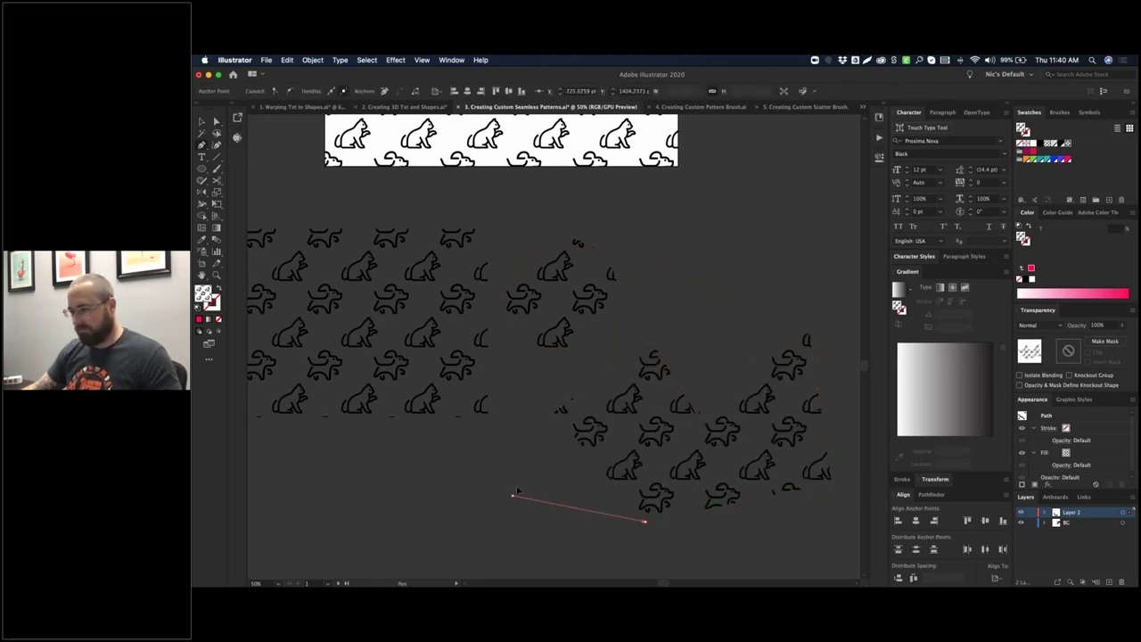
left_click(514, 493)
left_click(555, 412)
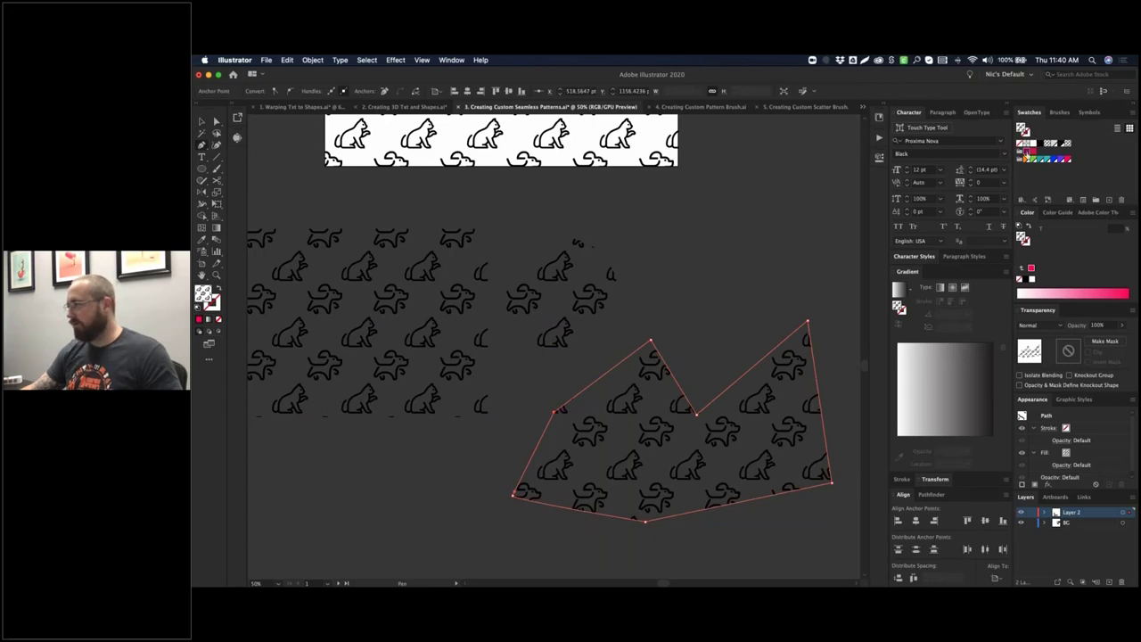
left_click(1028, 156)
left_click(1069, 142)
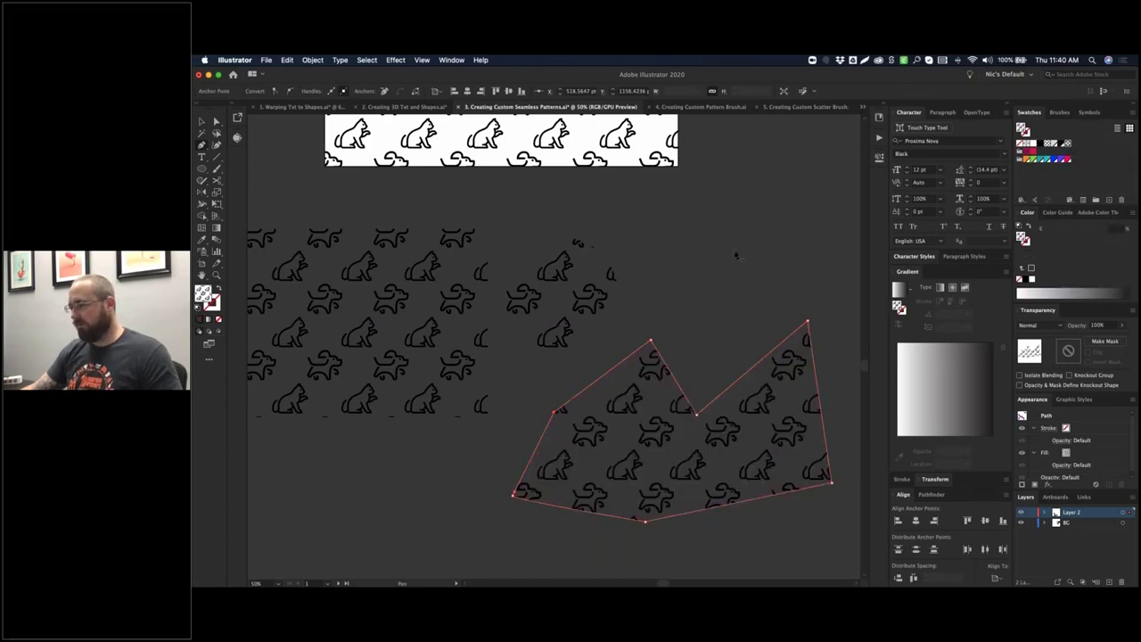
key("super+shift+a")
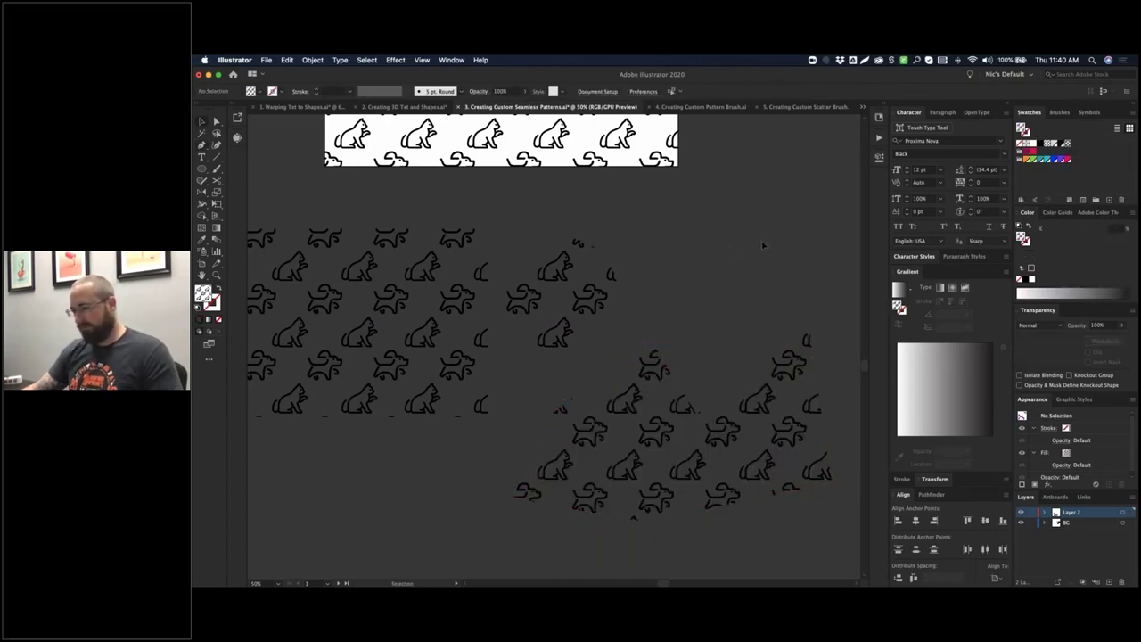
- Open the cat-and-dog pattern swatch for editing and try the Brick by Row, Brick by Column, Hex by Column and Hex by Row tile types
left_click_drag(604, 237, 722, 212)
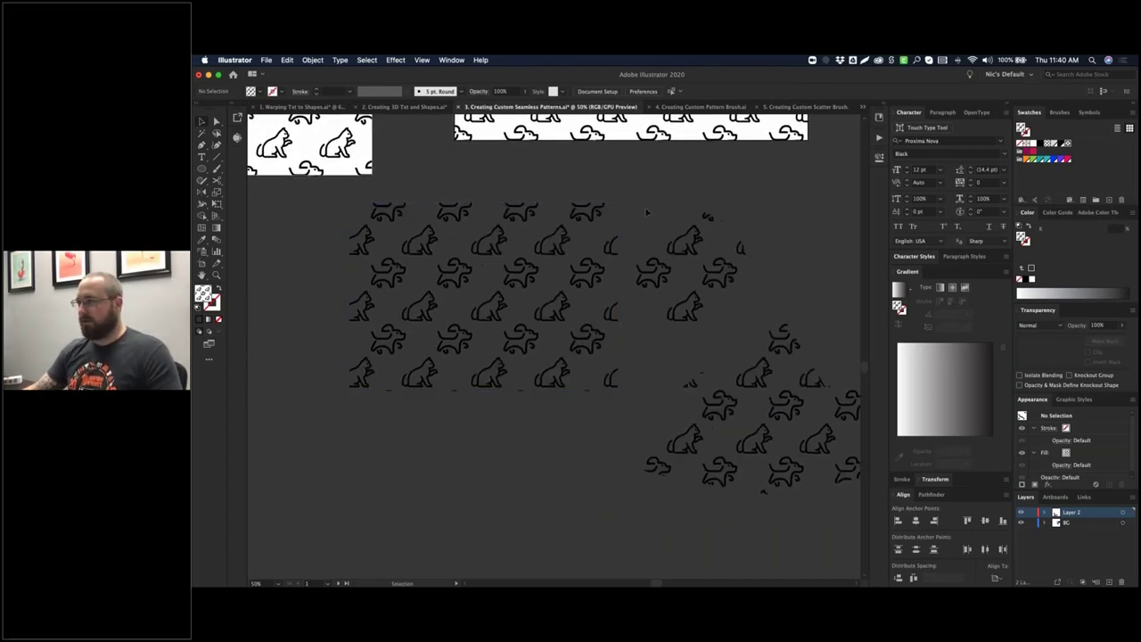
left_click_drag(631, 197, 635, 240)
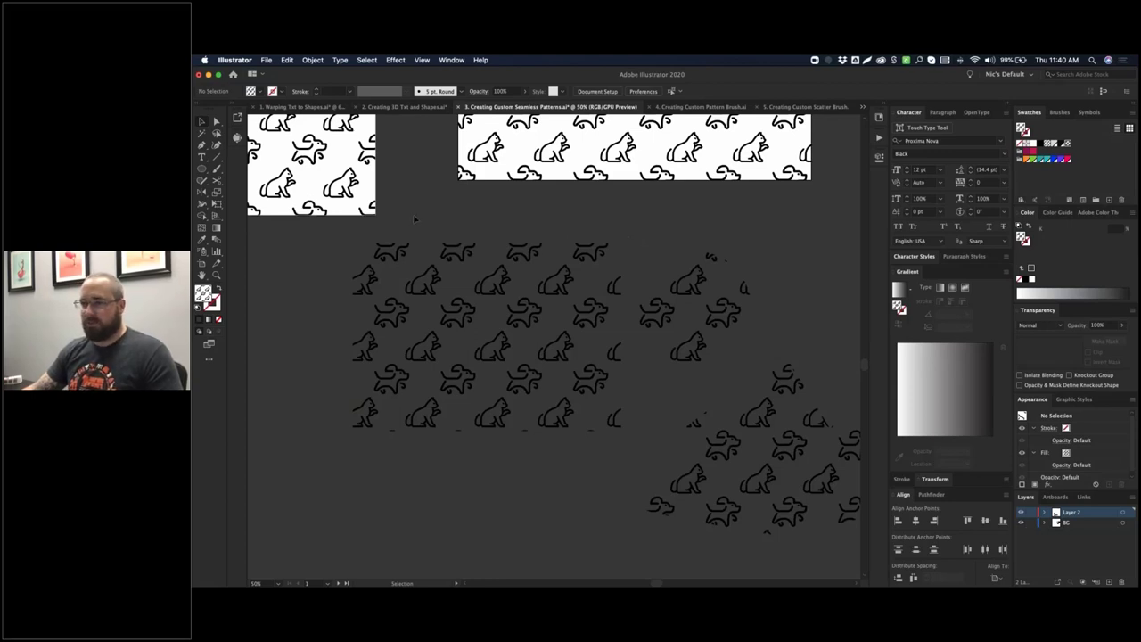
left_click_drag(414, 218, 561, 372)
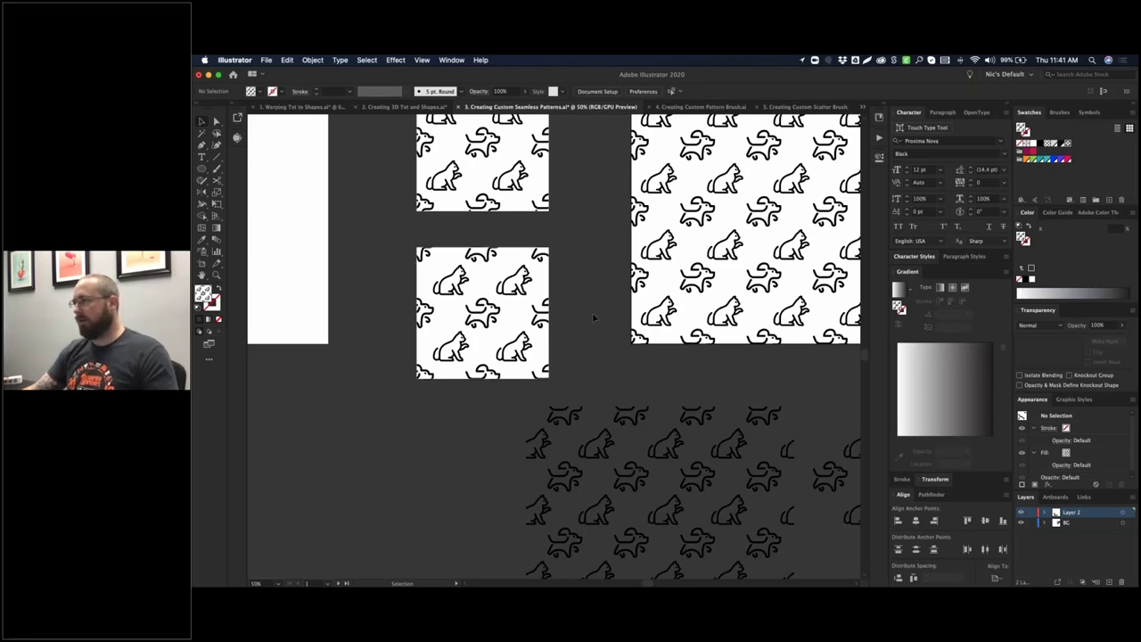
double_click(1067, 145)
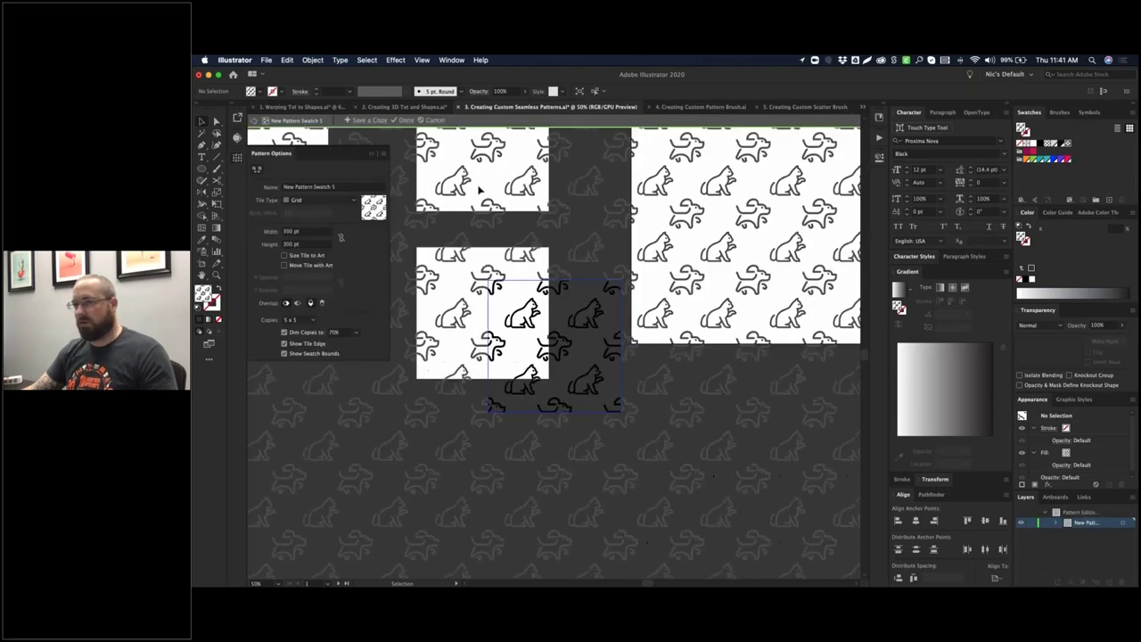
left_click(346, 202)
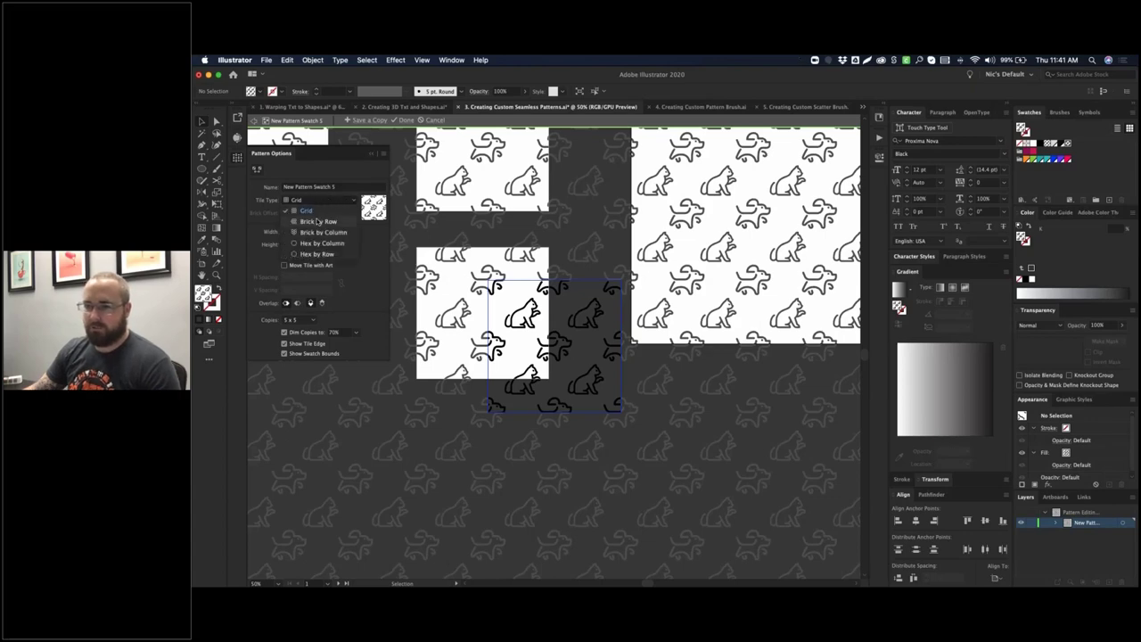
left_click(329, 221)
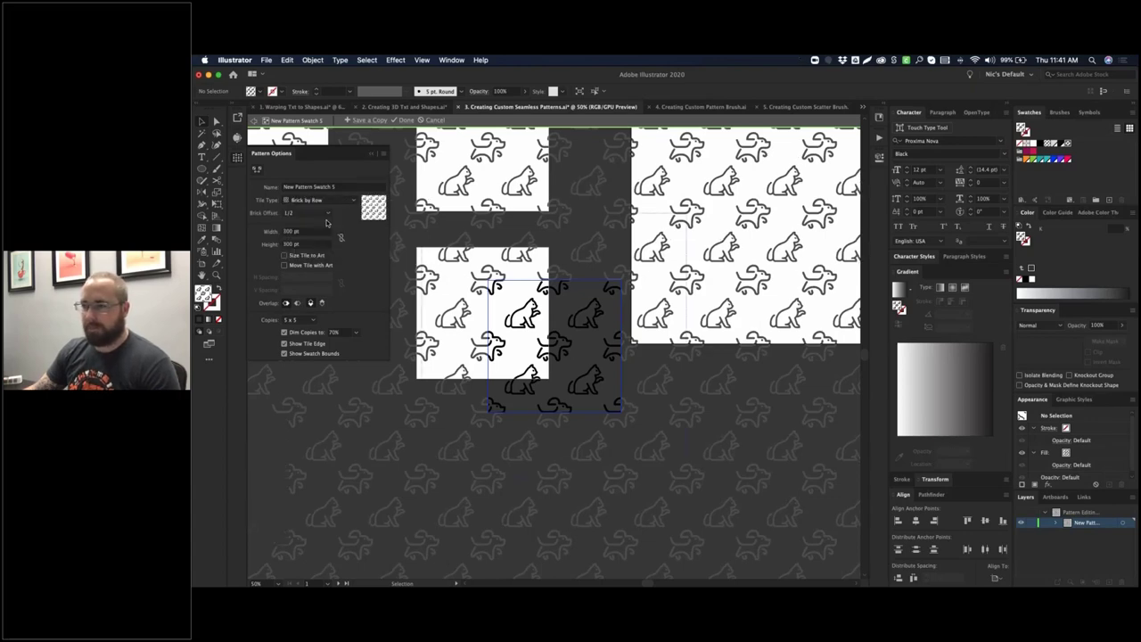
left_click(333, 202)
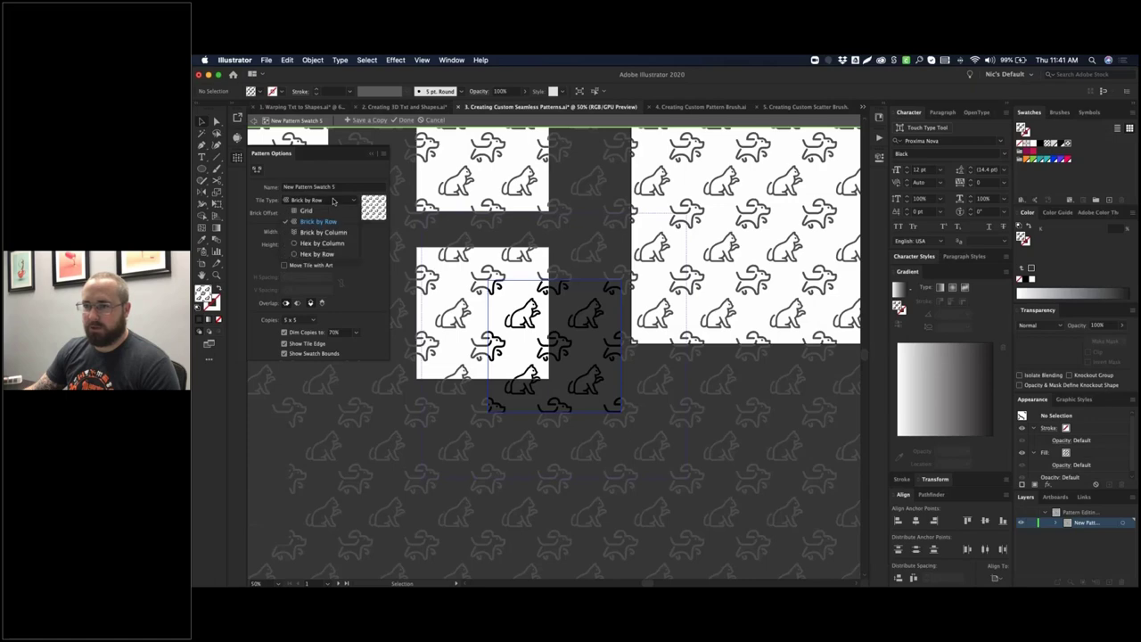
left_click(338, 233)
left_click(338, 201)
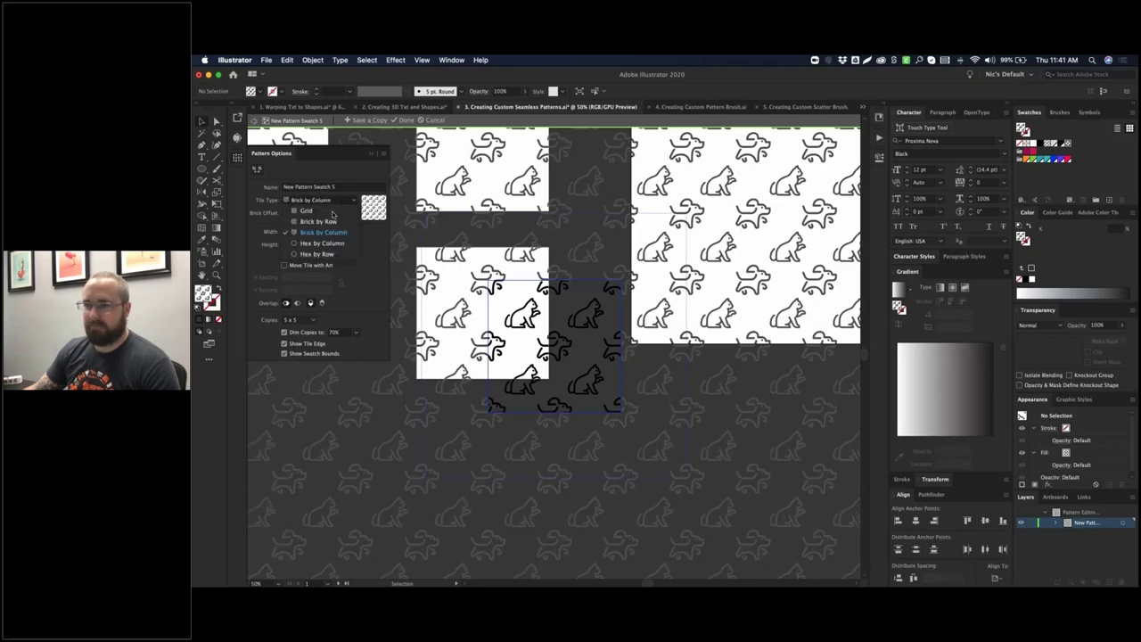
left_click(329, 244)
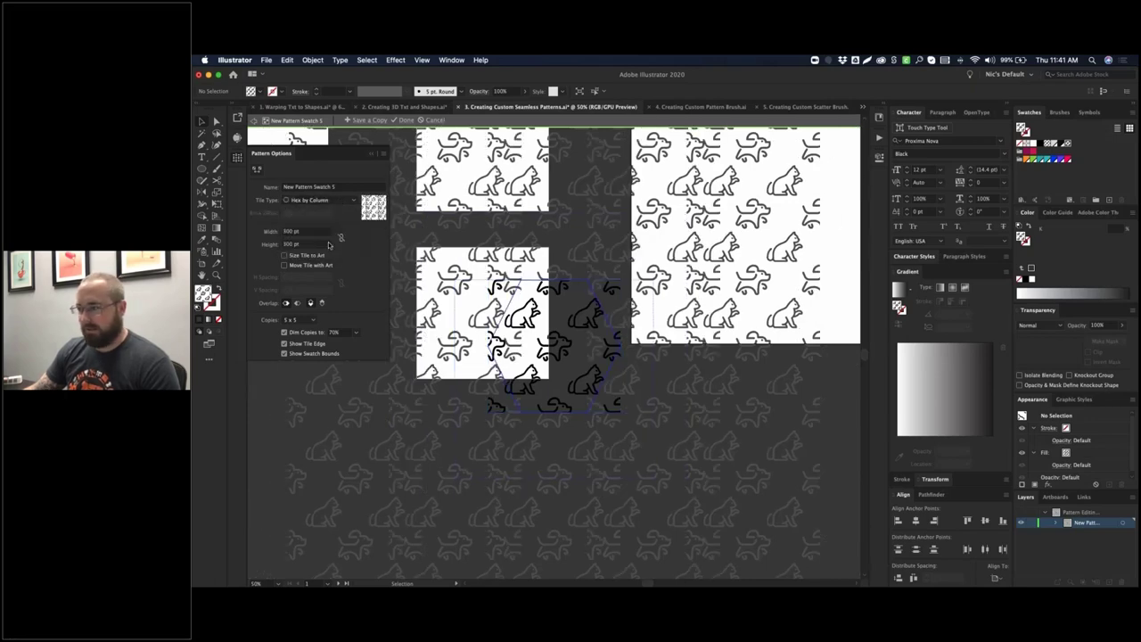
left_click(339, 202)
left_click(329, 255)
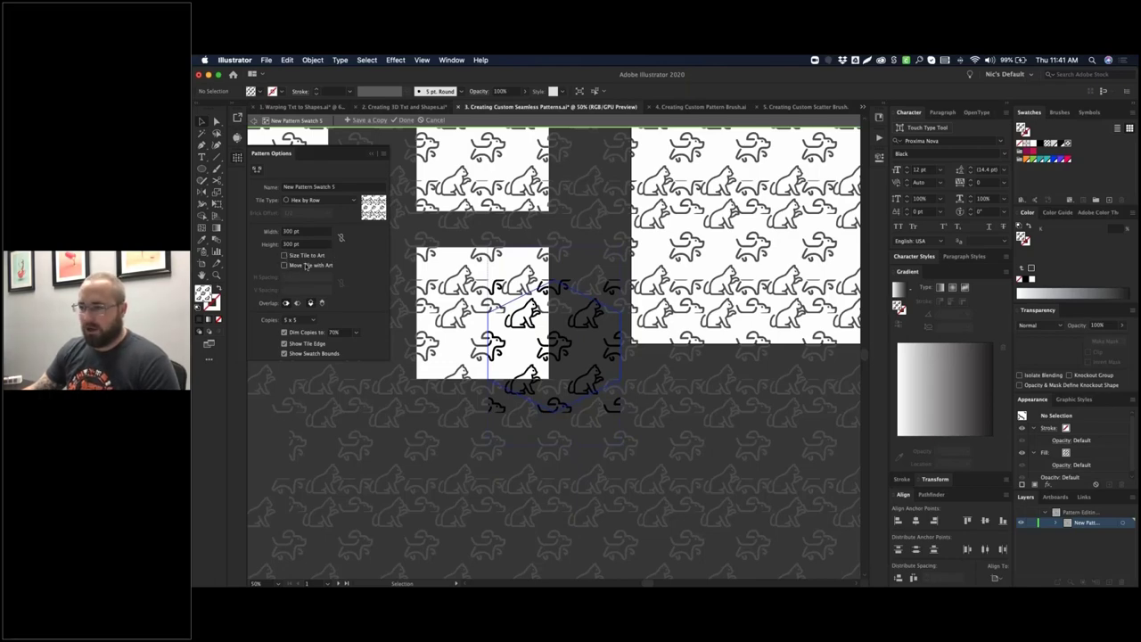
- Try moving the pattern artwork without and with Move Tile with Art enabled, and cancel the pattern editing
left_click(534, 326)
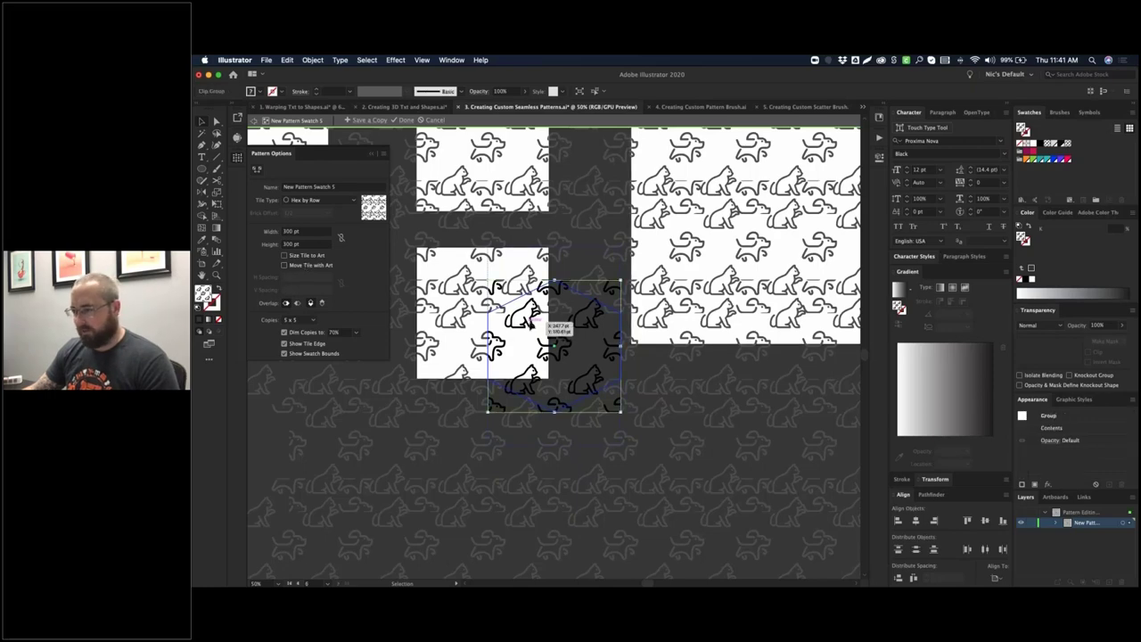
left_click_drag(533, 325, 595, 252)
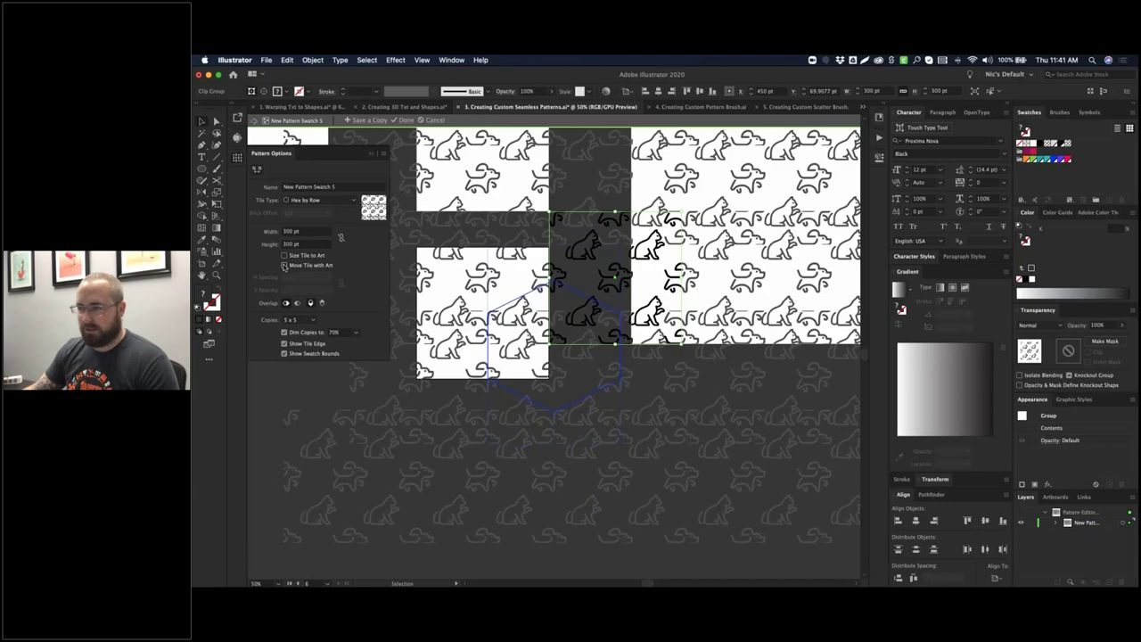
left_click(284, 265)
left_click_drag(589, 251, 573, 323)
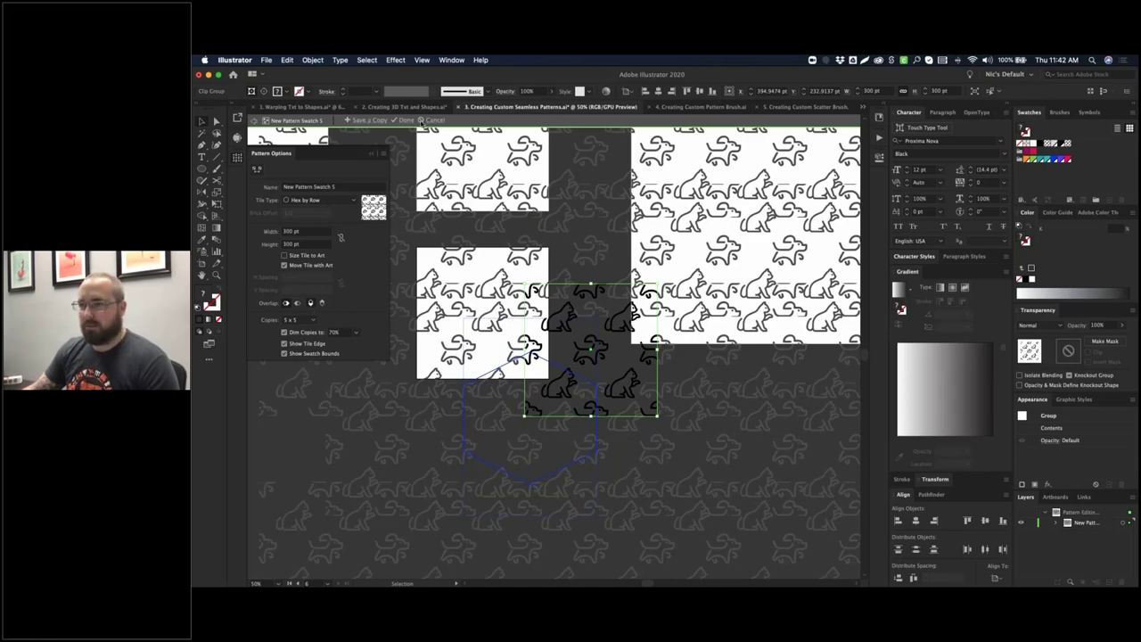
left_click(419, 122)
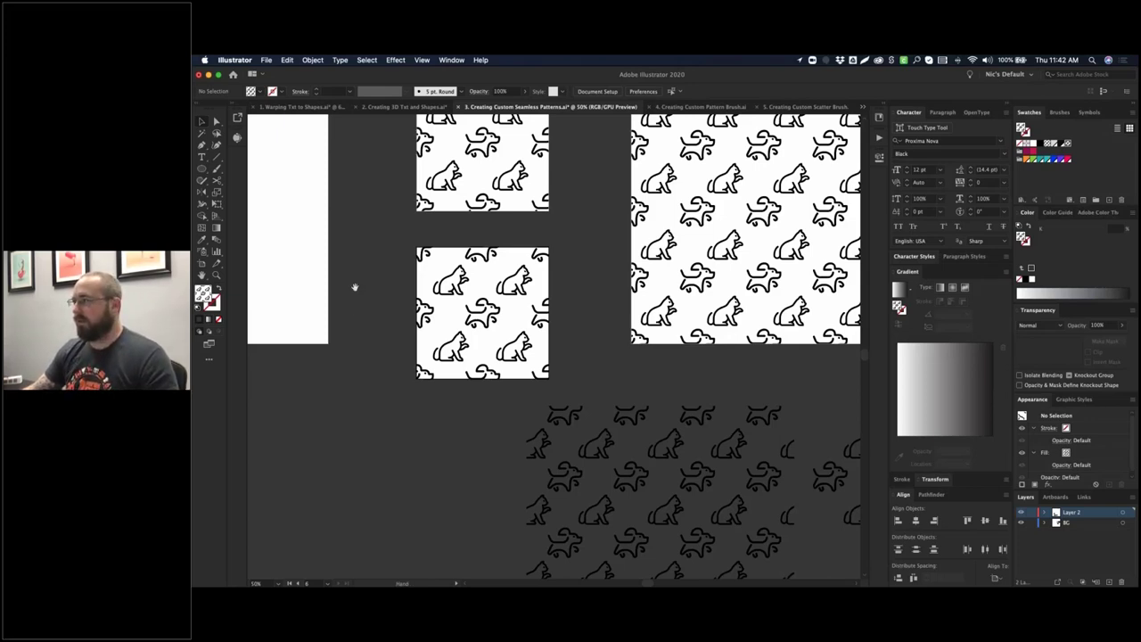
- Move the small teal outlined circle from the blank square artboard's upper-left corner into the artboard and deselect it
left_click_drag(355, 287, 519, 357)
left_click_drag(355, 268, 556, 324)
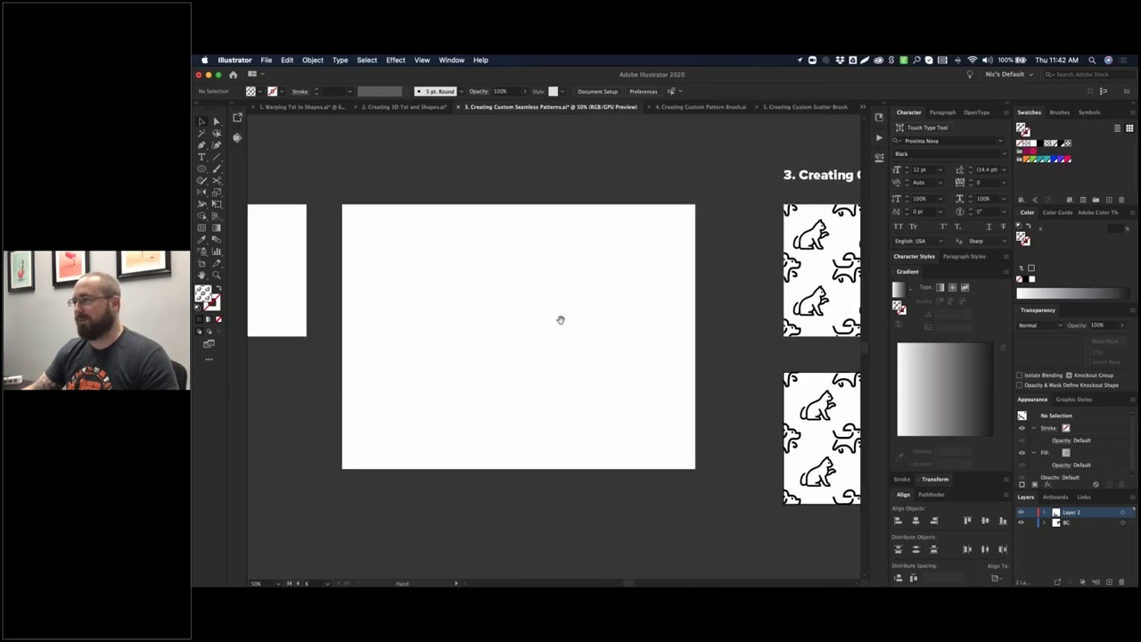
left_click_drag(497, 261, 767, 244)
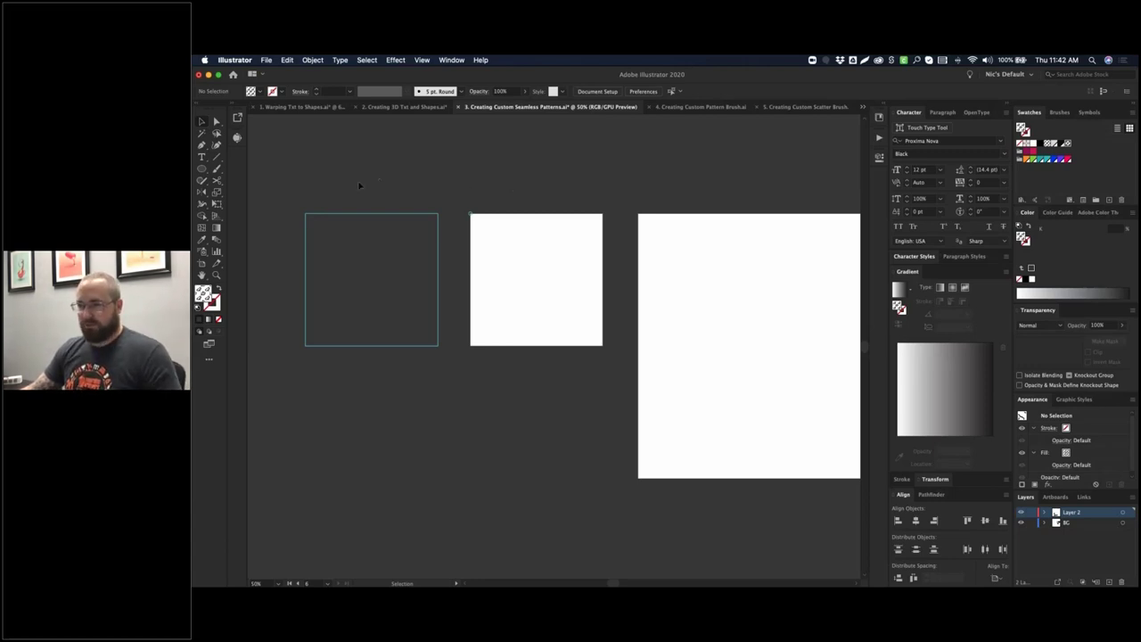
key("z")
left_click_drag(288, 188, 652, 381)
left_click_drag(645, 337, 552, 334)
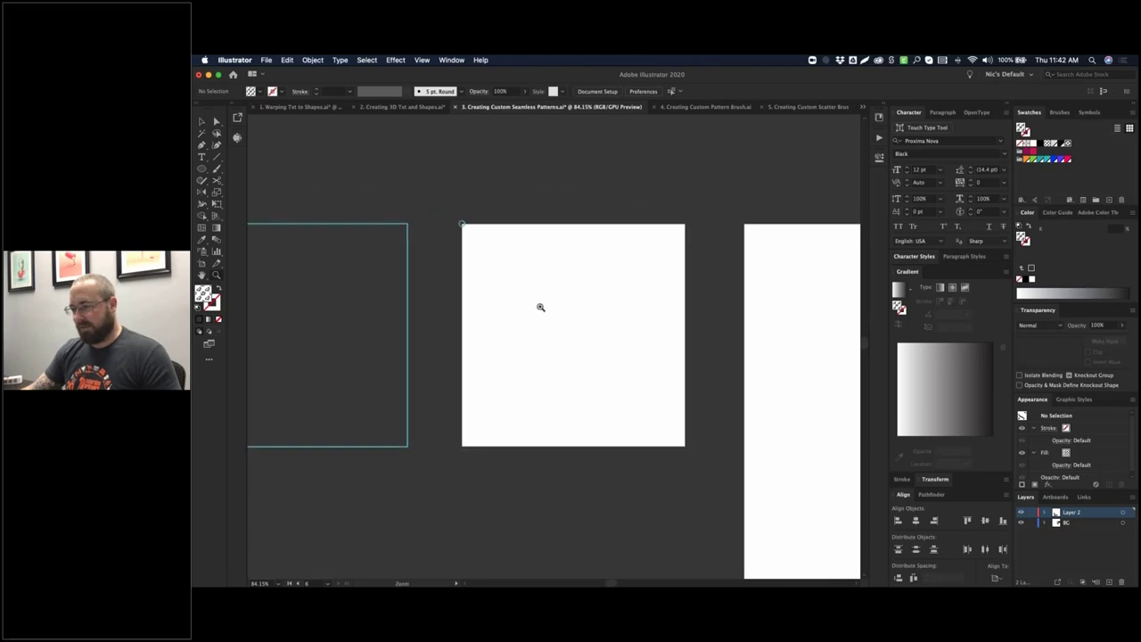
key("v")
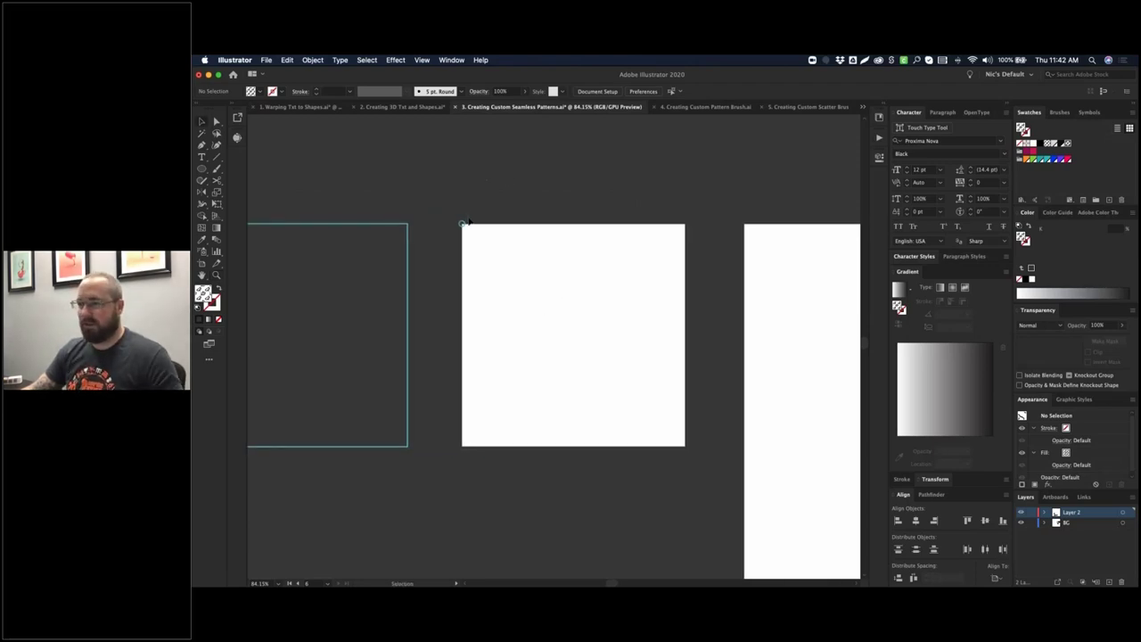
key("z")
left_click_drag(418, 198, 718, 460)
key("v")
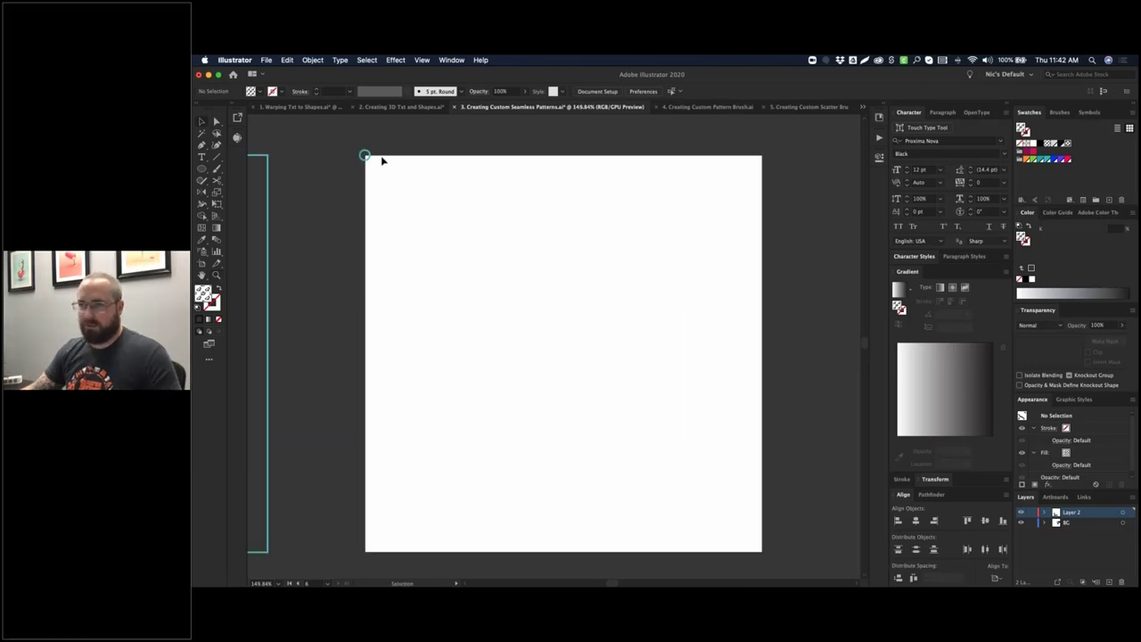
left_click_drag(368, 156, 489, 251)
left_click(517, 248)
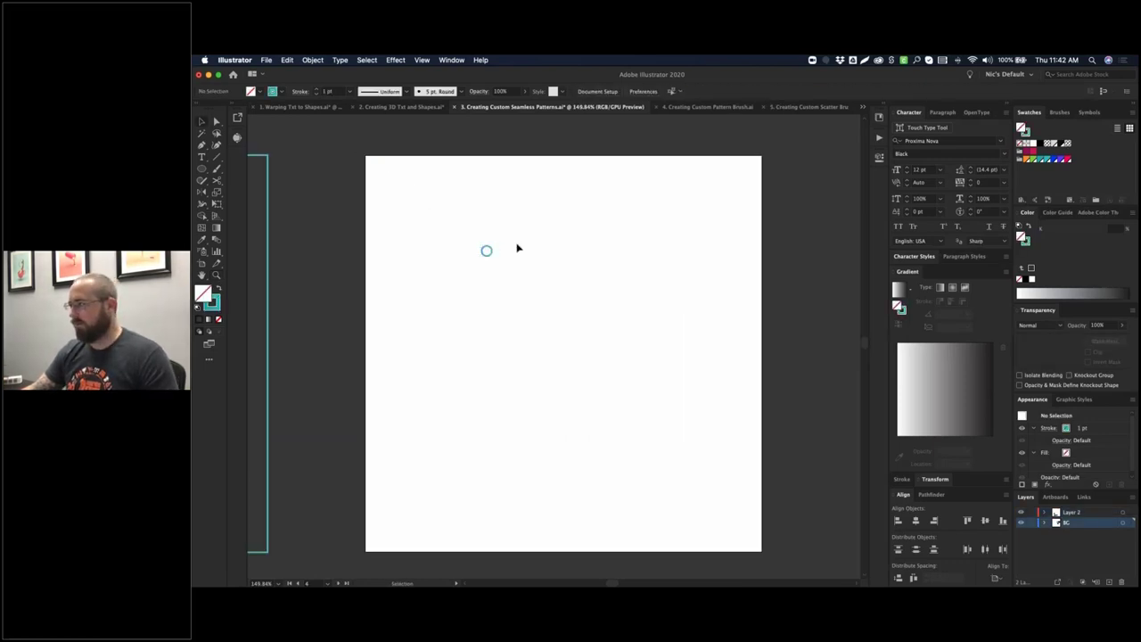
- Swap the small circle's fill and stroke to make it solid teal, and move it near the artboard's upper-left corner
left_click_drag(468, 237, 495, 267)
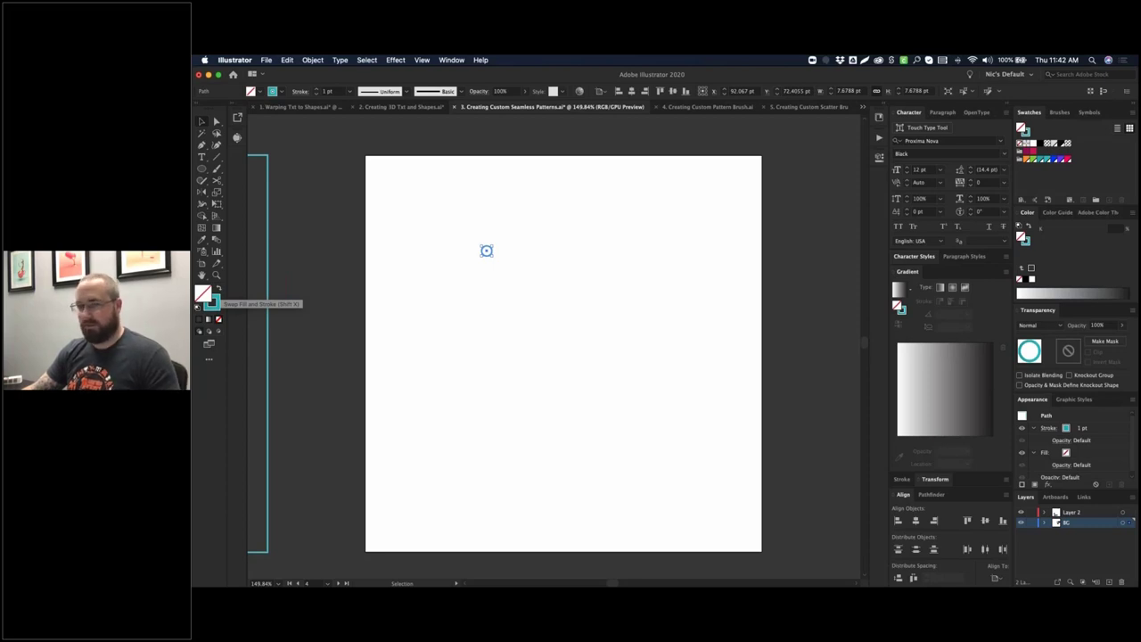
left_click(217, 290)
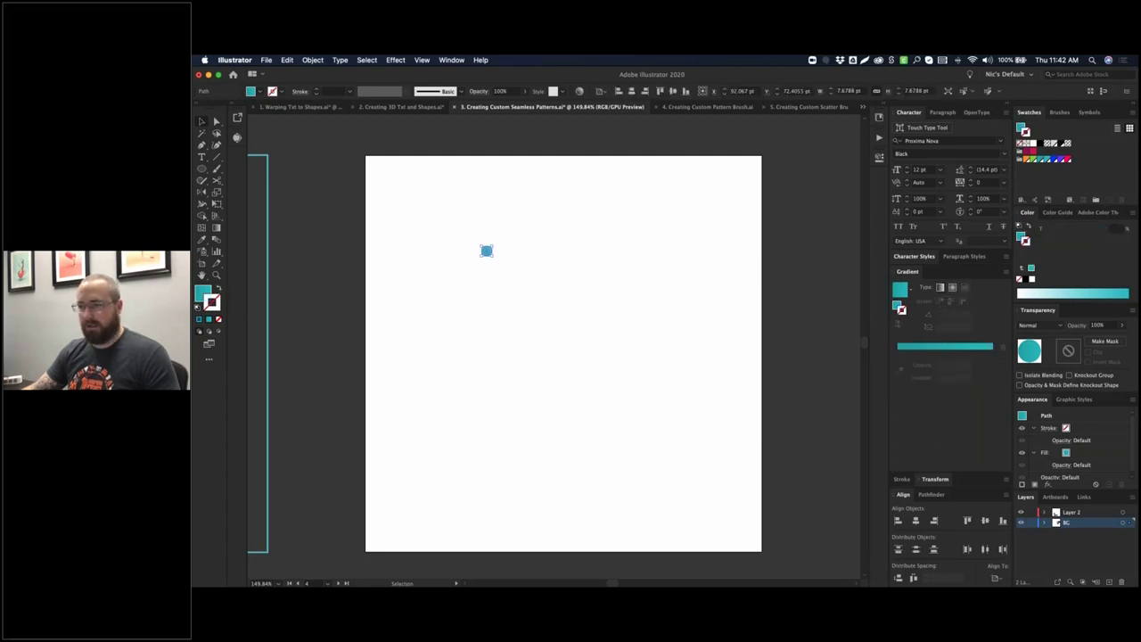
left_click(217, 290)
key("shift+x")
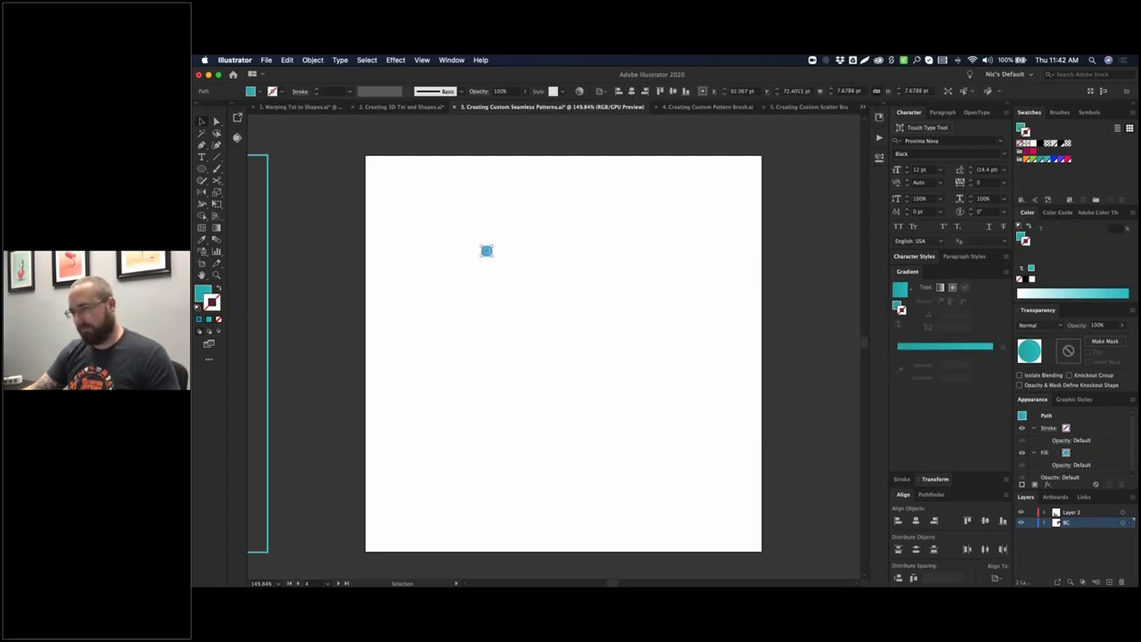
left_click(436, 223)
left_click_drag(486, 255, 387, 180)
left_click(415, 183)
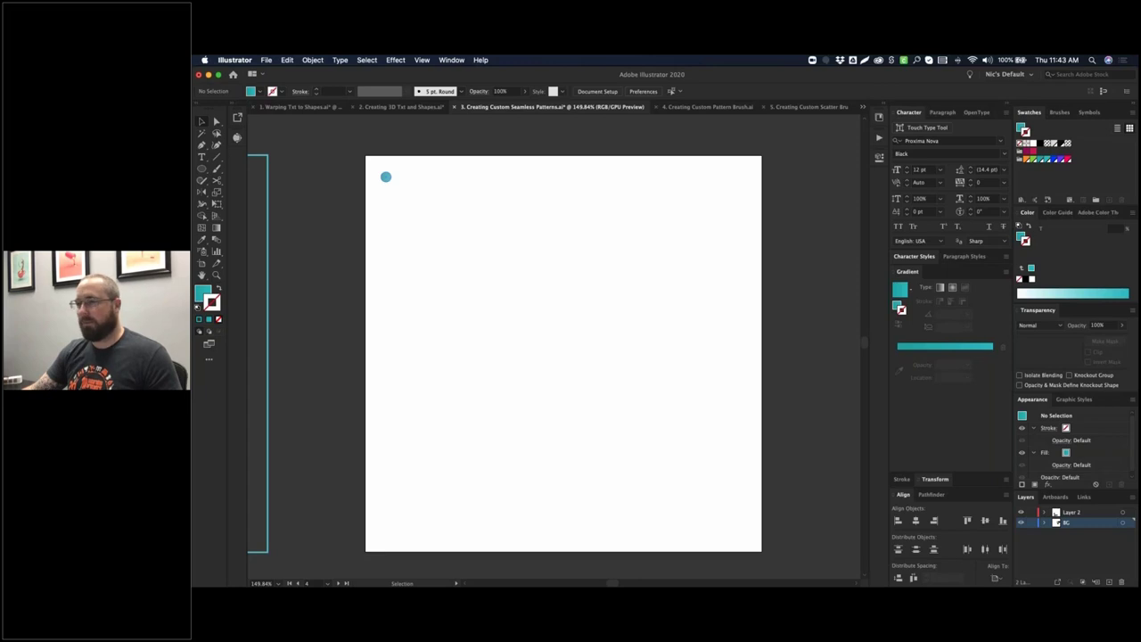
- Scatter 17 copies of the teal dot irregularly across the square artboard, keeping them inside its edges
left_click_drag(387, 177, 492, 386)
left_click_drag(534, 229, 612, 358)
left_click_drag(692, 312, 694, 239)
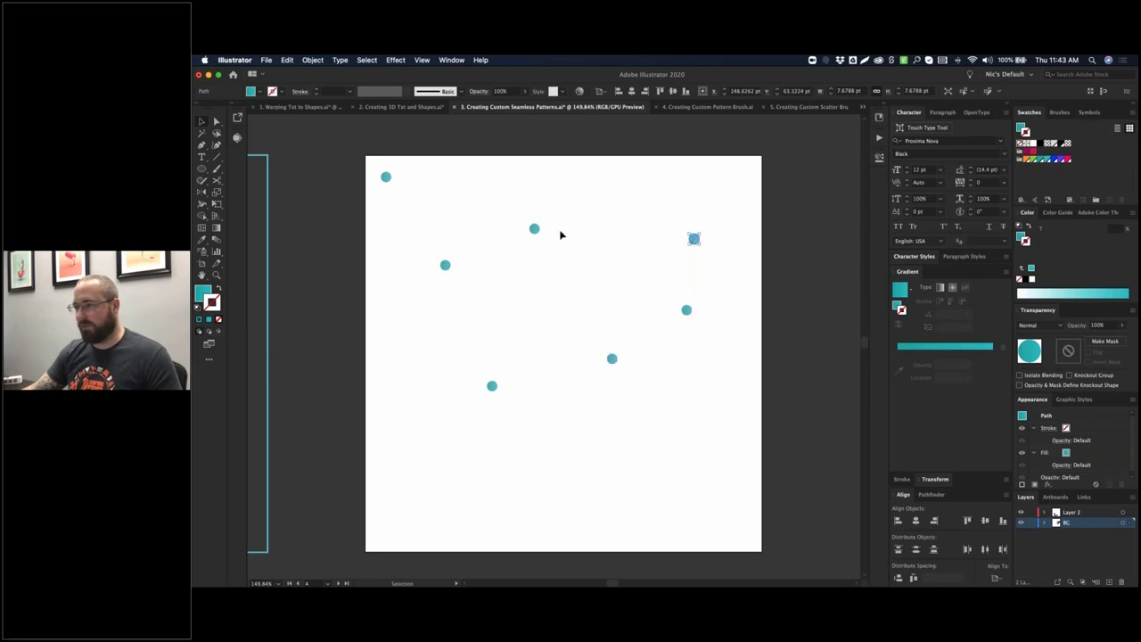
left_click_drag(535, 228, 410, 484)
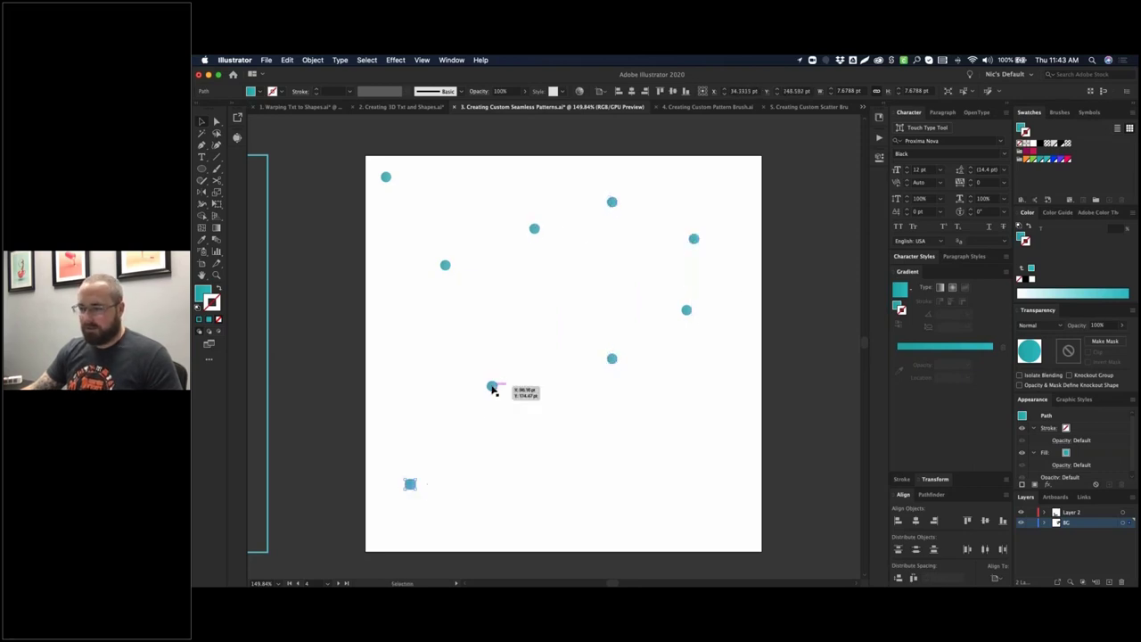
left_click_drag(491, 386, 514, 513)
left_click_drag(611, 359, 554, 422)
left_click_drag(686, 310, 694, 450)
left_click_drag(612, 359, 621, 513)
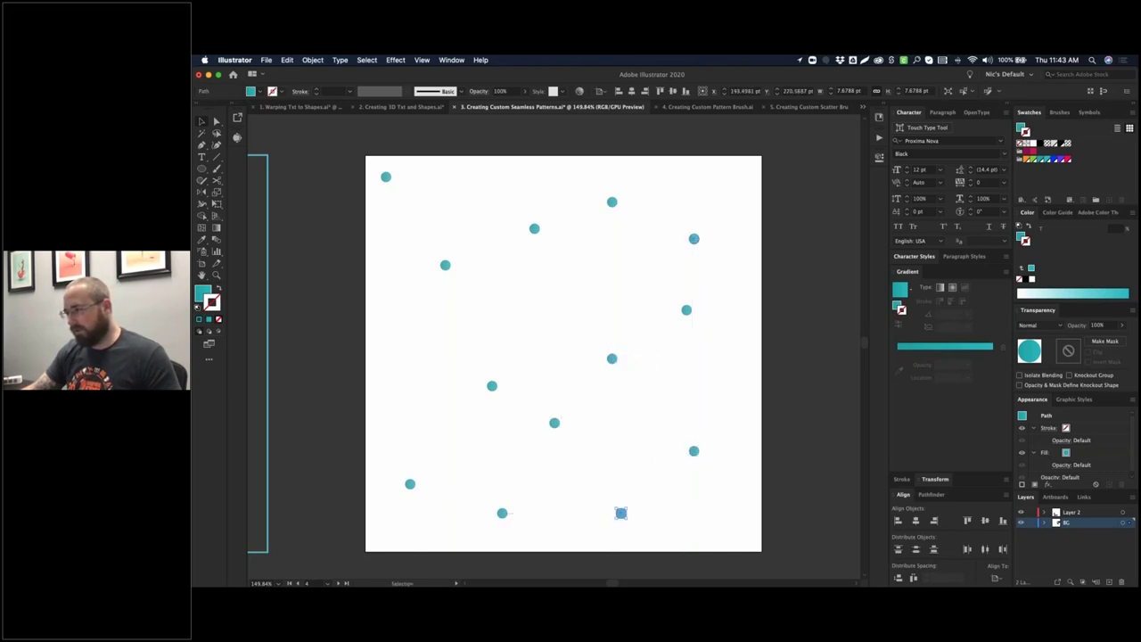
left_click_drag(694, 238, 734, 172)
left_click_drag(491, 386, 423, 350)
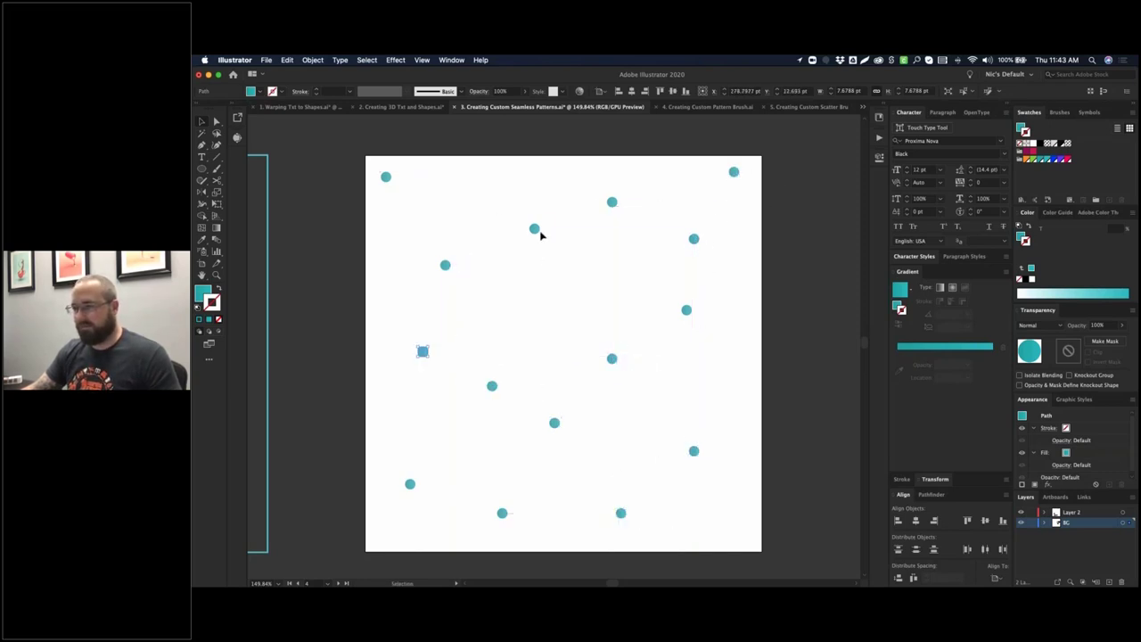
left_click_drag(534, 228, 544, 348)
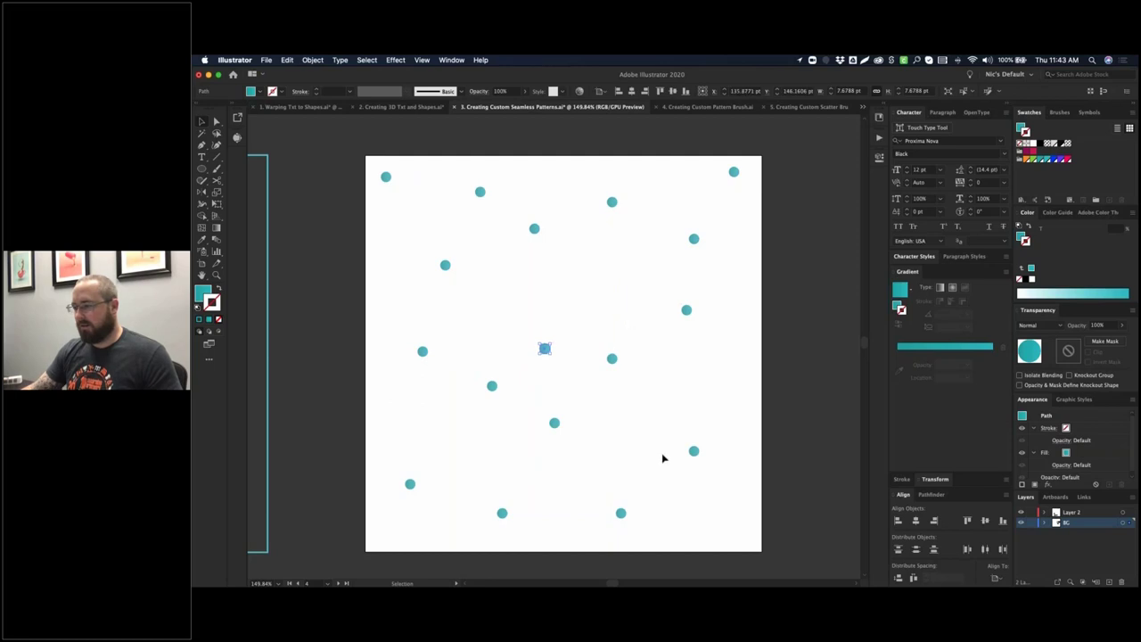
left_click_drag(694, 453, 719, 515)
left_click(743, 398)
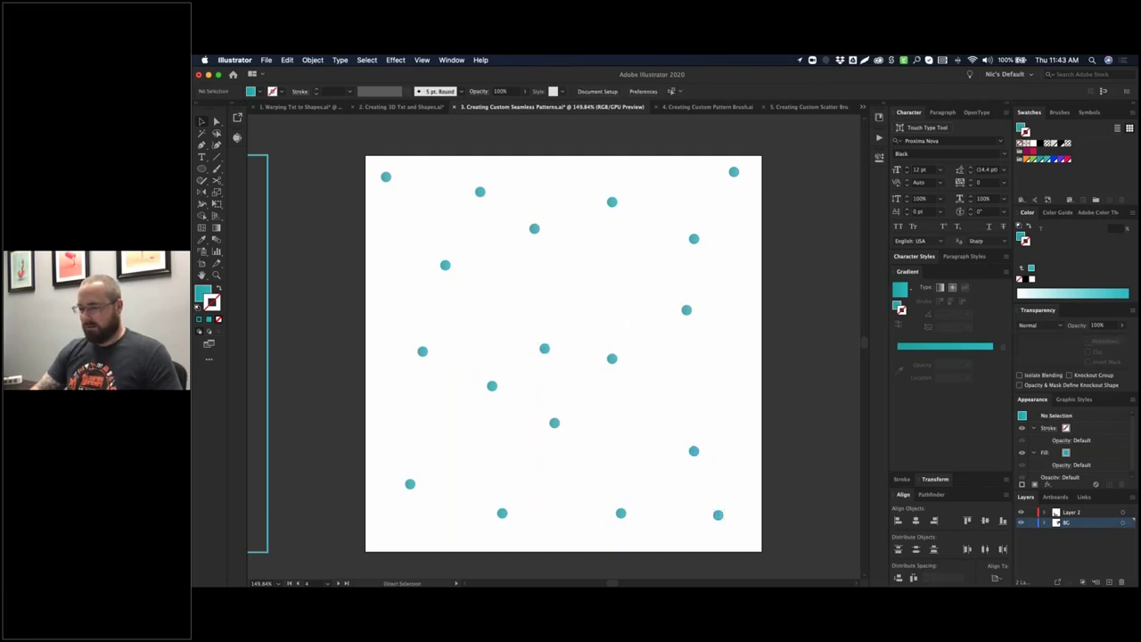
- Select all the scattered teal dots on the square artboard and group them
key("super+minus")
key("super+minus")
scroll(496, 206, "right", 1)
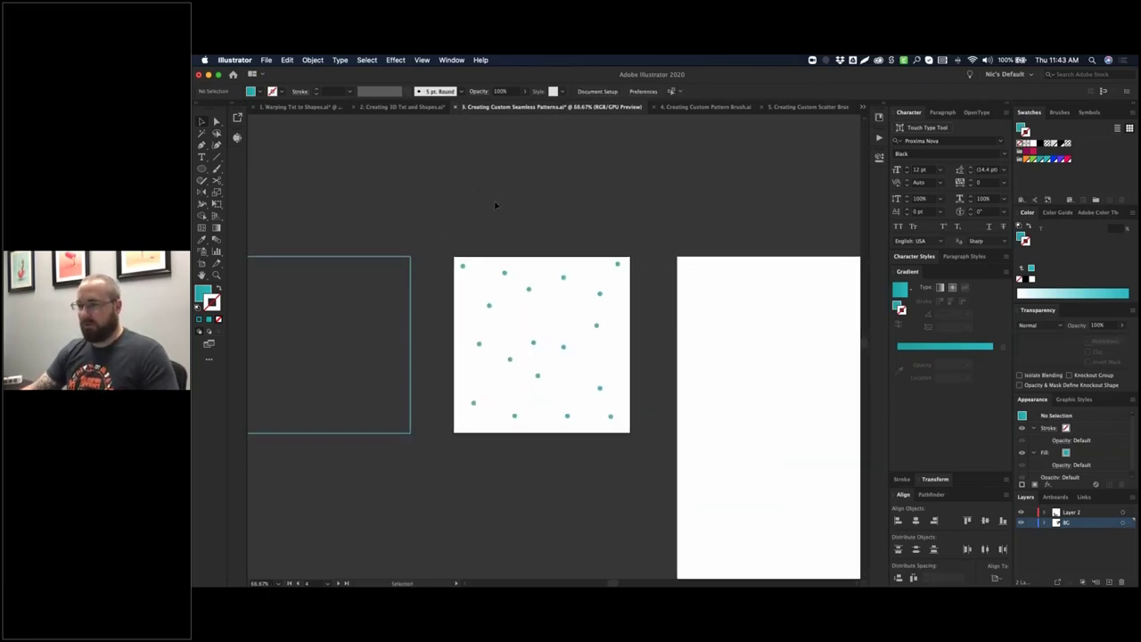
left_click_drag(431, 242, 681, 503)
left_click_drag(443, 237, 649, 455)
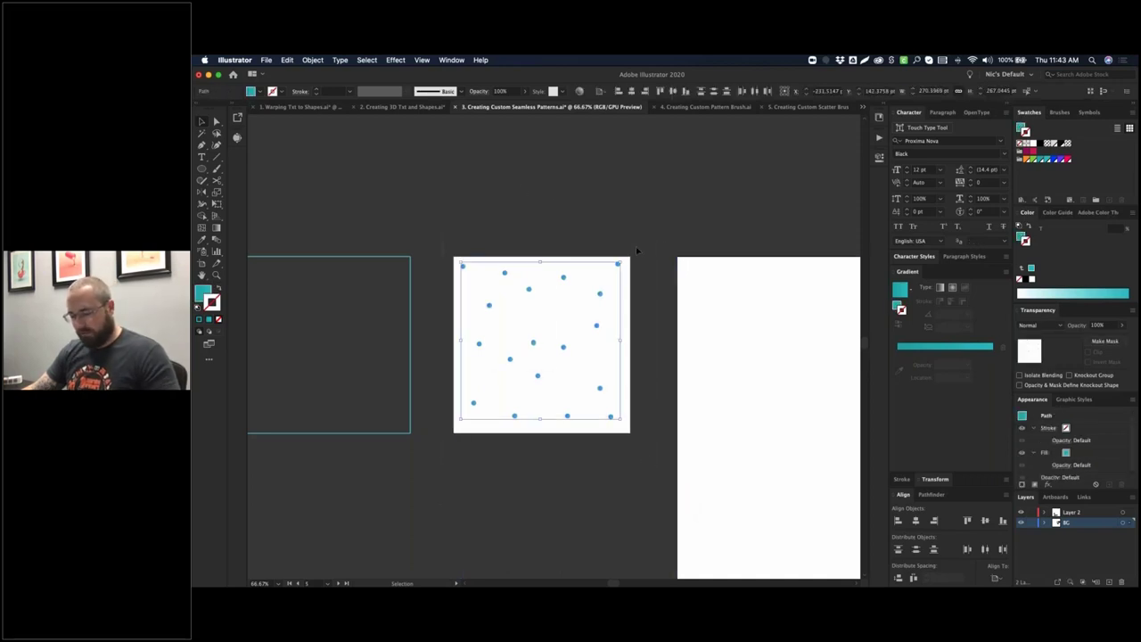
key("super+g")
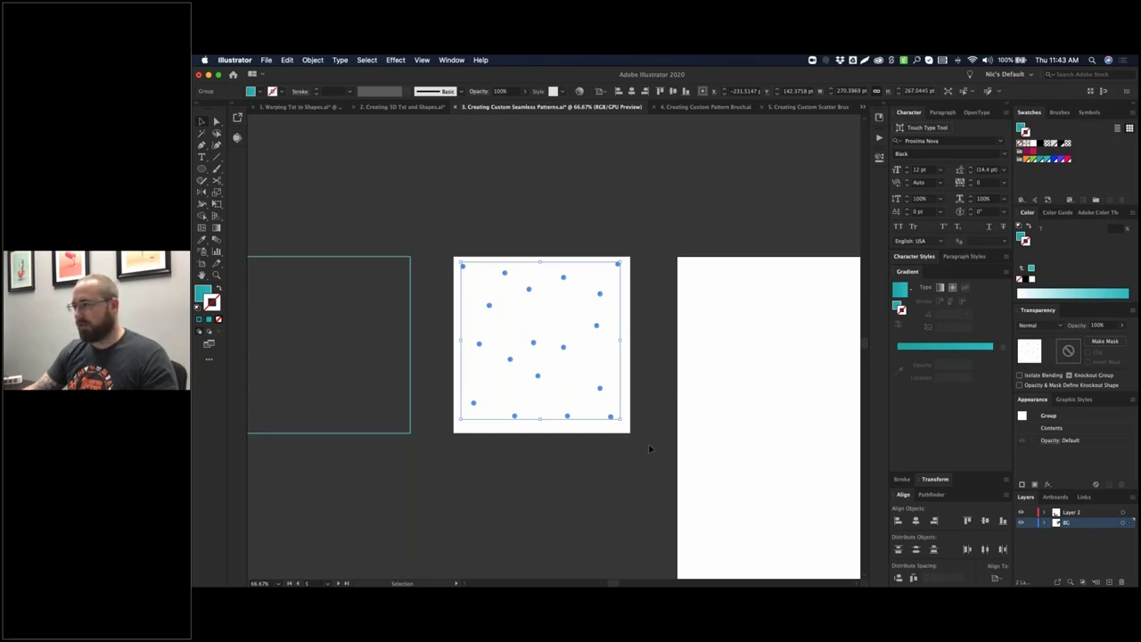
- Add the grouped dots to the swatches as a new pattern and clear the selection
left_click(478, 191)
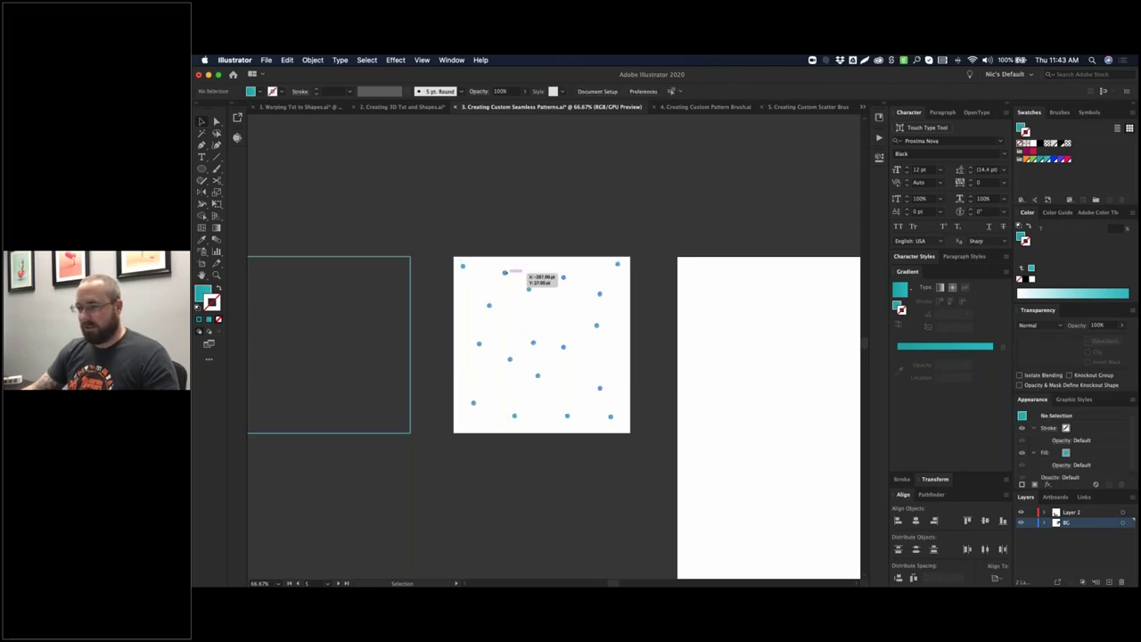
left_click(505, 273)
left_click_drag(504, 274, 1085, 150)
left_click(552, 176)
- Cover the large blank artboard with an 800 by 600 pt rectangle and fill it with the new dot pattern swatch
left_click_drag(482, 172, 214, 154)
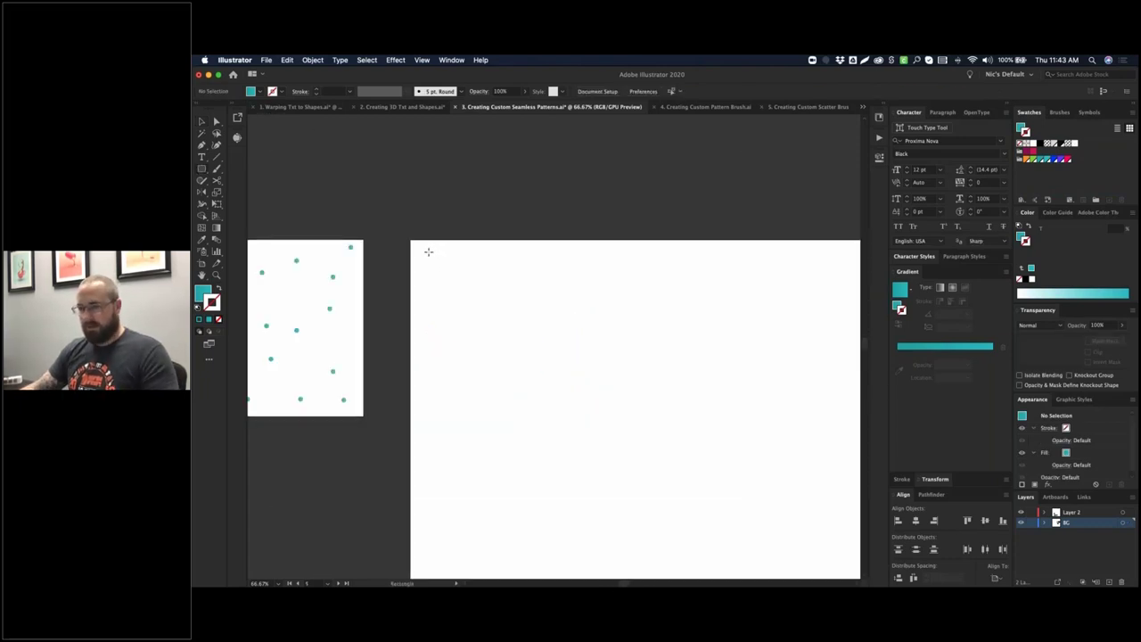
left_click_drag(455, 265, 834, 543)
key("m")
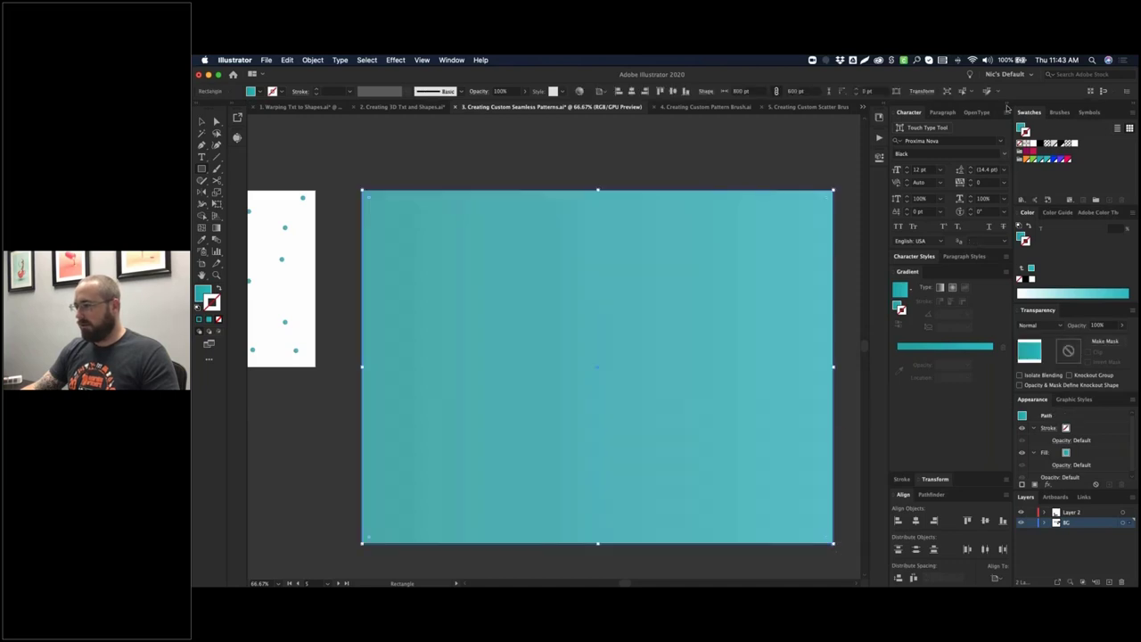
left_click(1073, 143)
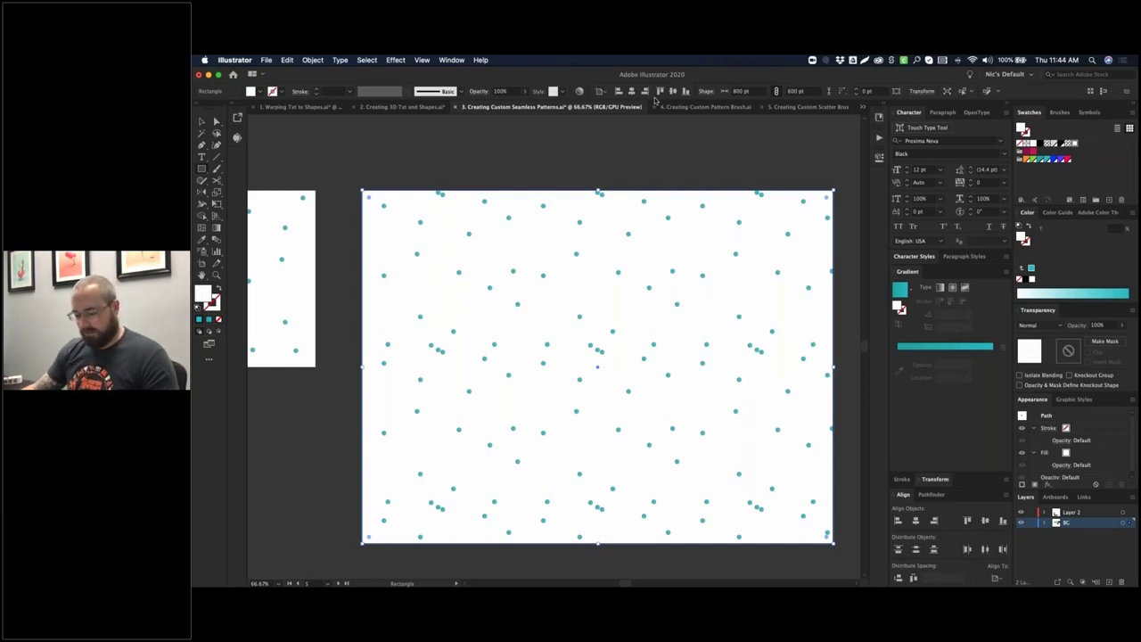
key("v")
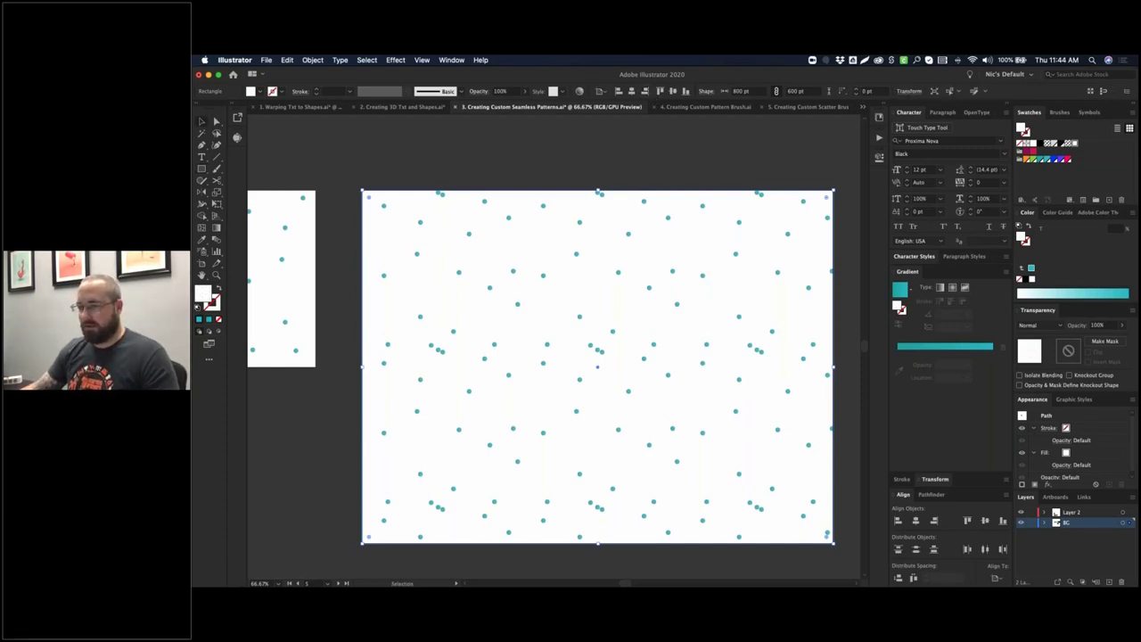
left_click_drag(598, 367, 691, 355)
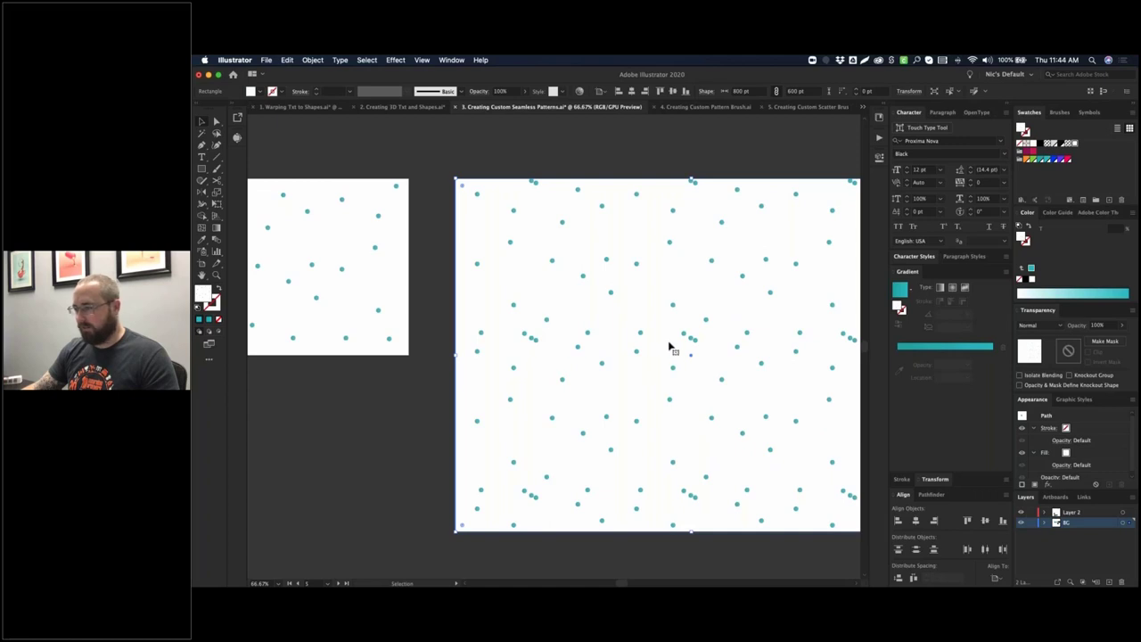
- Open the dot pattern swatch for editing and reposition several dots inside the tile to break up the clusters
double_click(1073, 145)
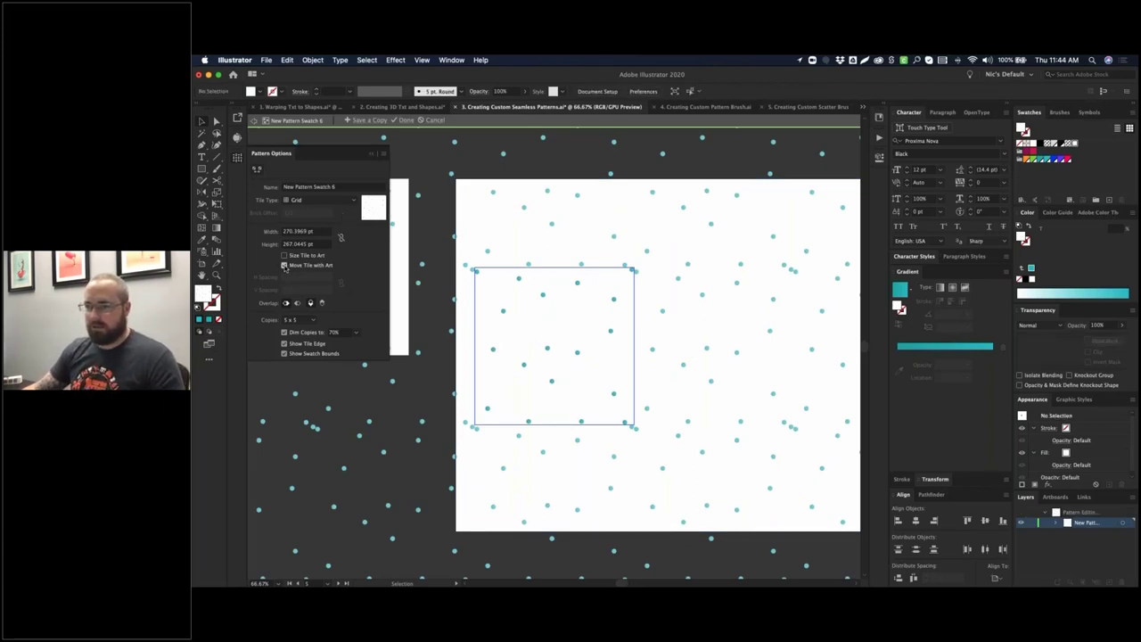
left_click_drag(520, 280, 591, 287)
left_click_drag(563, 309, 612, 323)
left_click_drag(632, 270, 618, 289)
left_click_drag(627, 421, 580, 409)
left_click_drag(488, 409, 491, 406)
- Try Brick by Row, set the pattern's tile type to Brick by Column, and finish the pattern editing
left_click(318, 200)
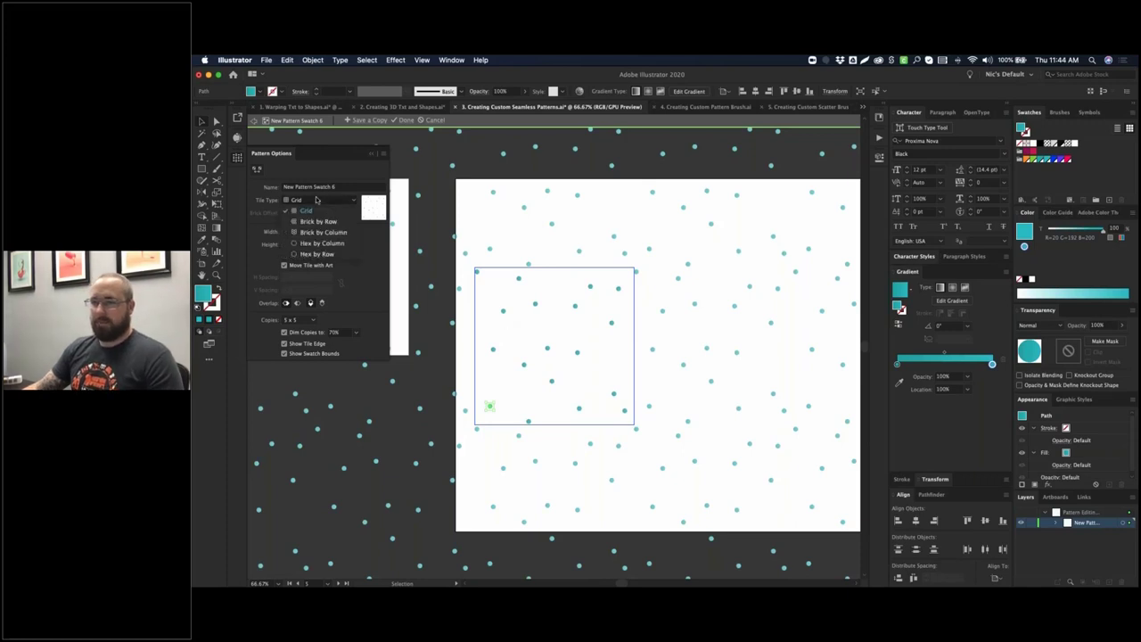
left_click(317, 221)
left_click(313, 201)
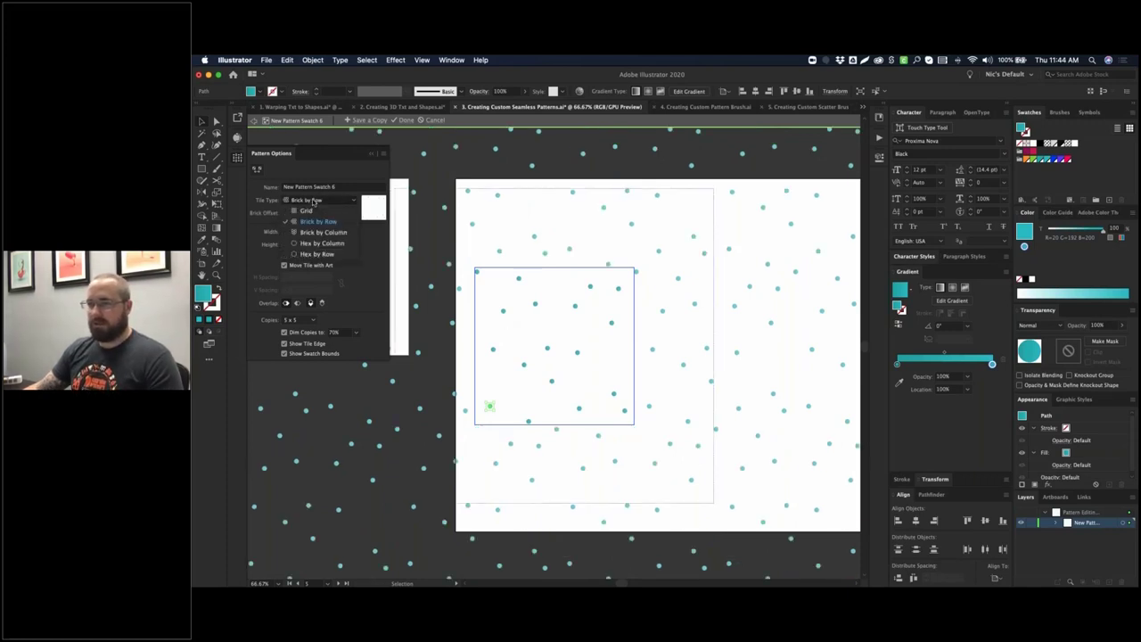
left_click(319, 232)
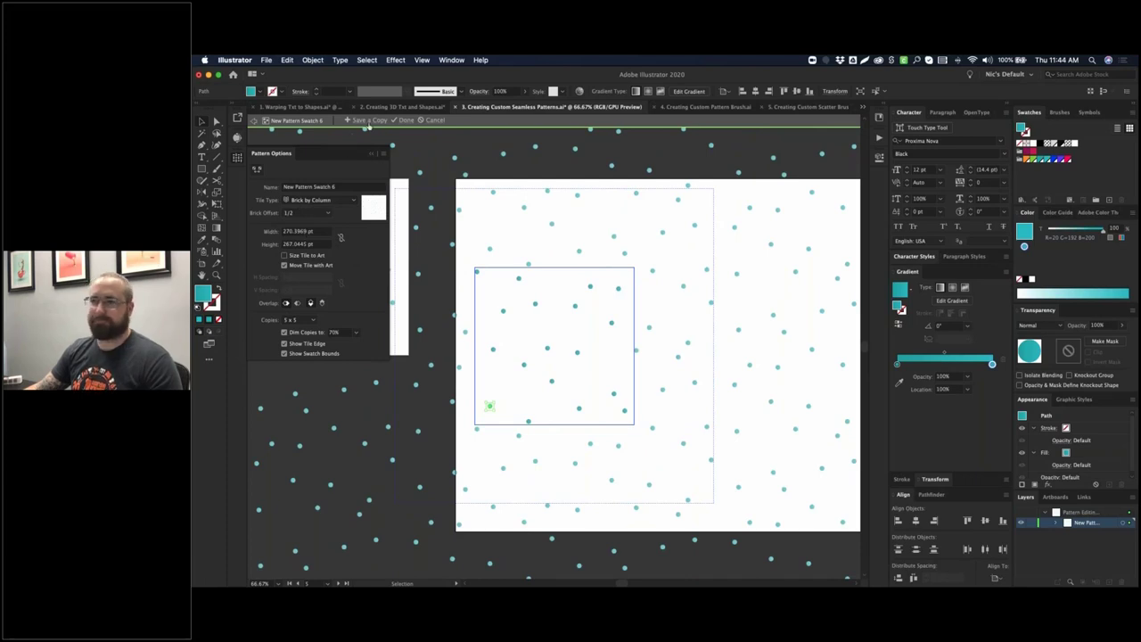
left_click(406, 119)
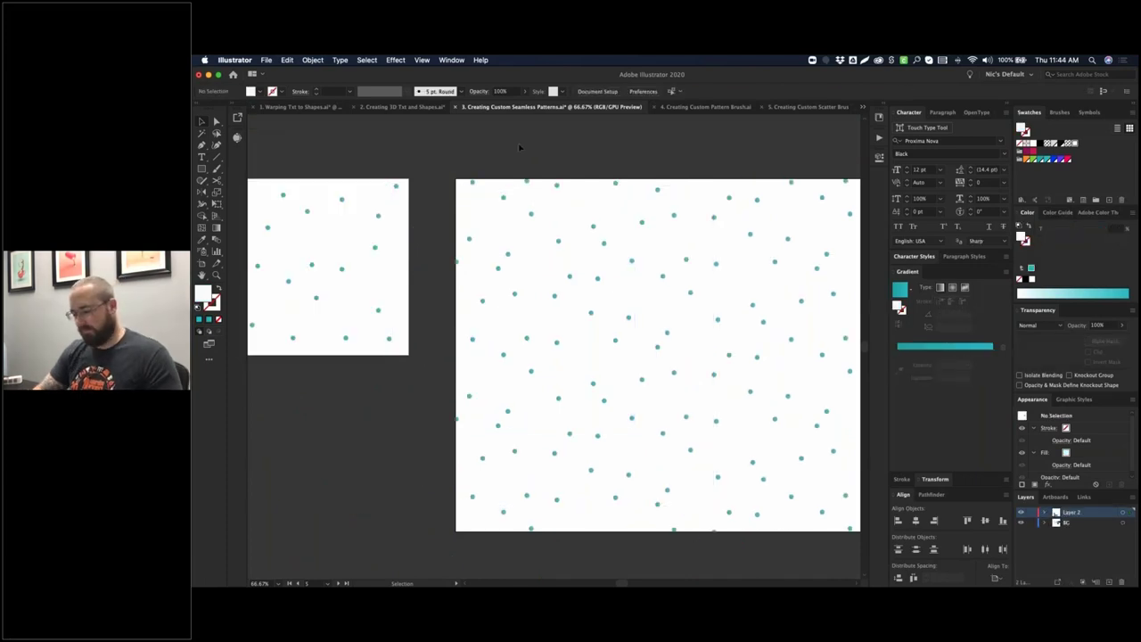
- Try stretching the pattern-filled rectangle beyond its artboard by its bottom and right edges, then undo the stretching and deselect it
key("super+minus")
key("super+minus")
left_click_drag(601, 187, 484, 171)
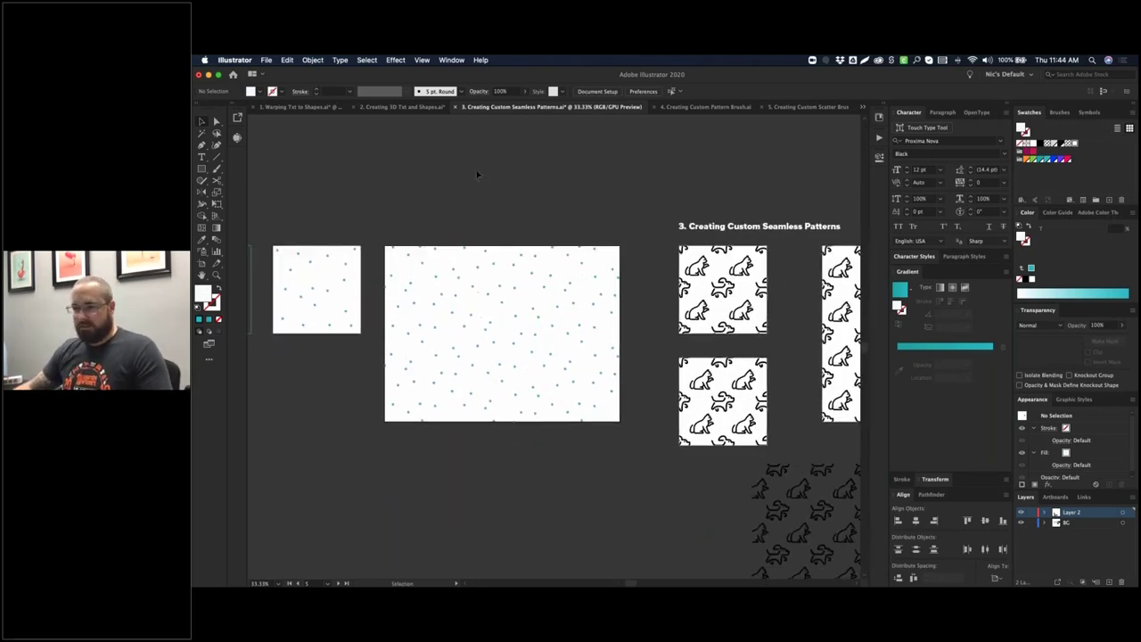
key("a")
left_click(519, 420)
left_click_drag(519, 420, 519, 526)
key("super+z")
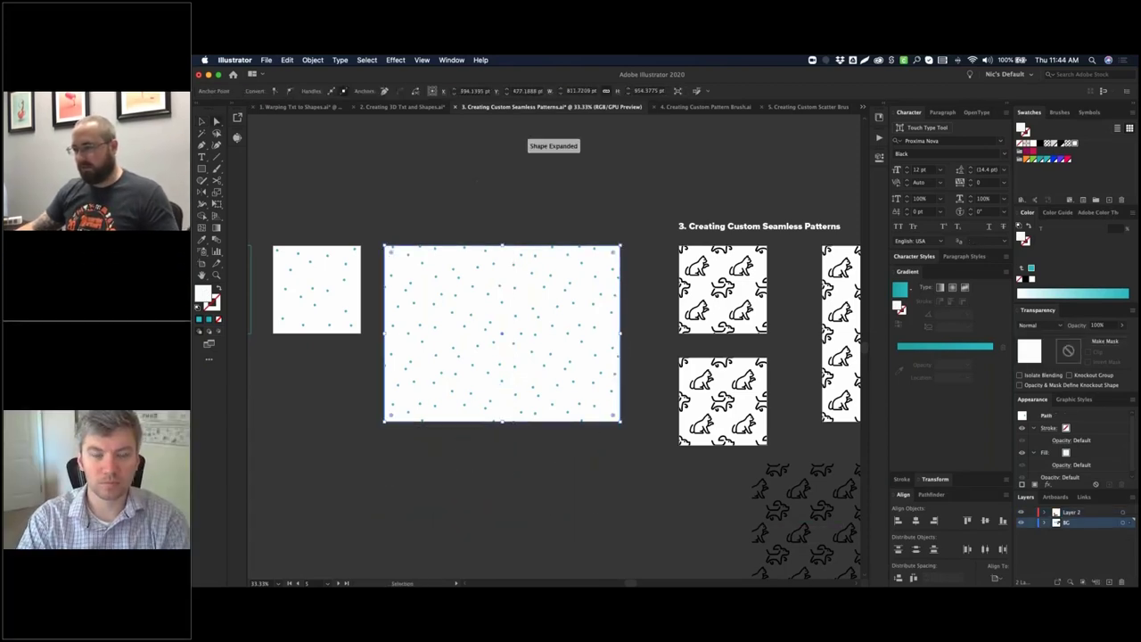
left_click_drag(622, 347, 672, 350)
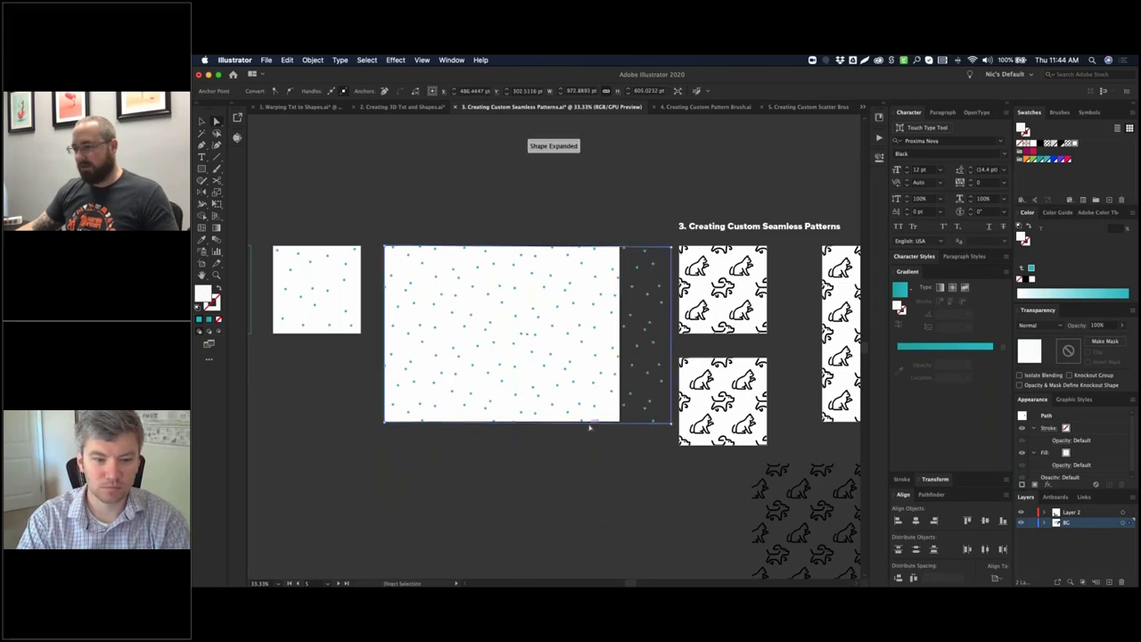
left_click_drag(590, 427, 581, 506)
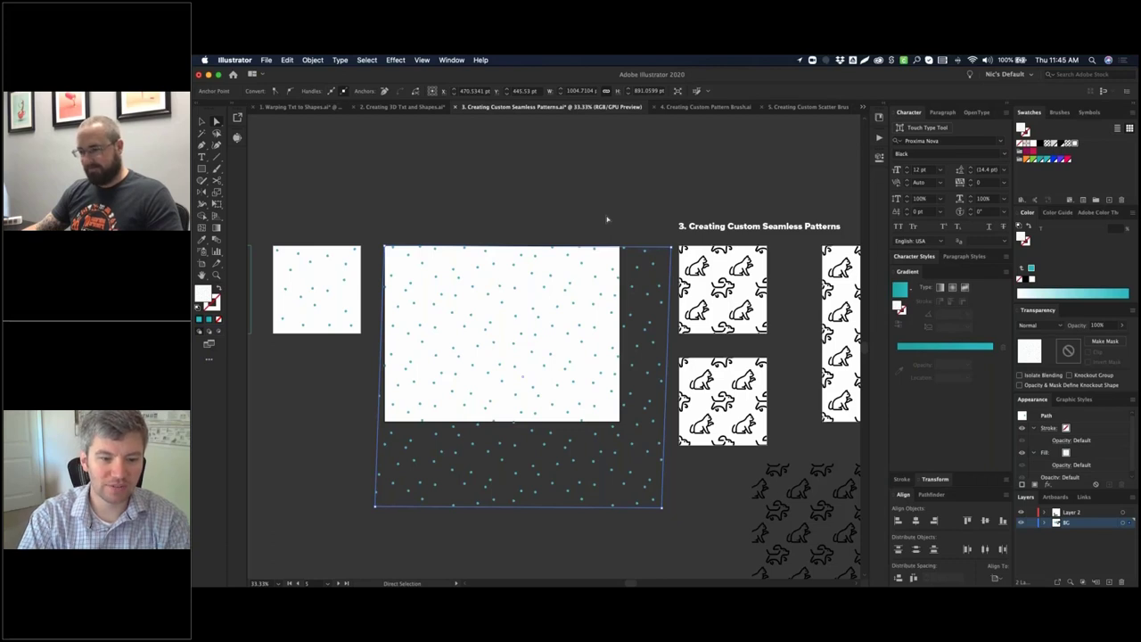
key("super+z")
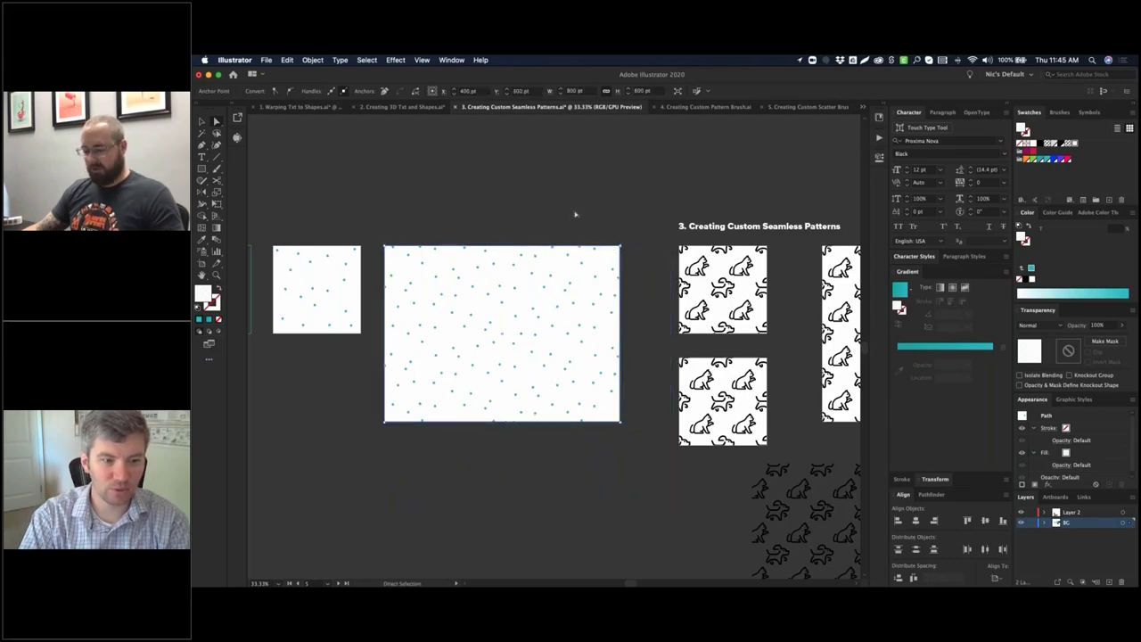
left_click(572, 214)
left_click_drag(571, 214, 679, 206)
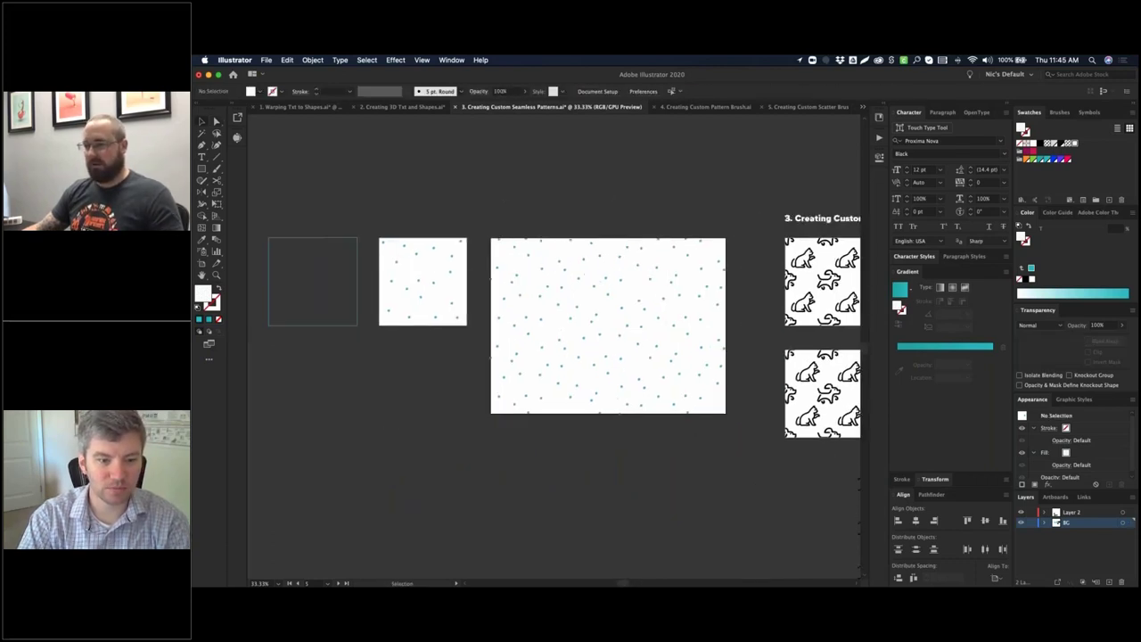
left_click(393, 245)
left_click(413, 216)
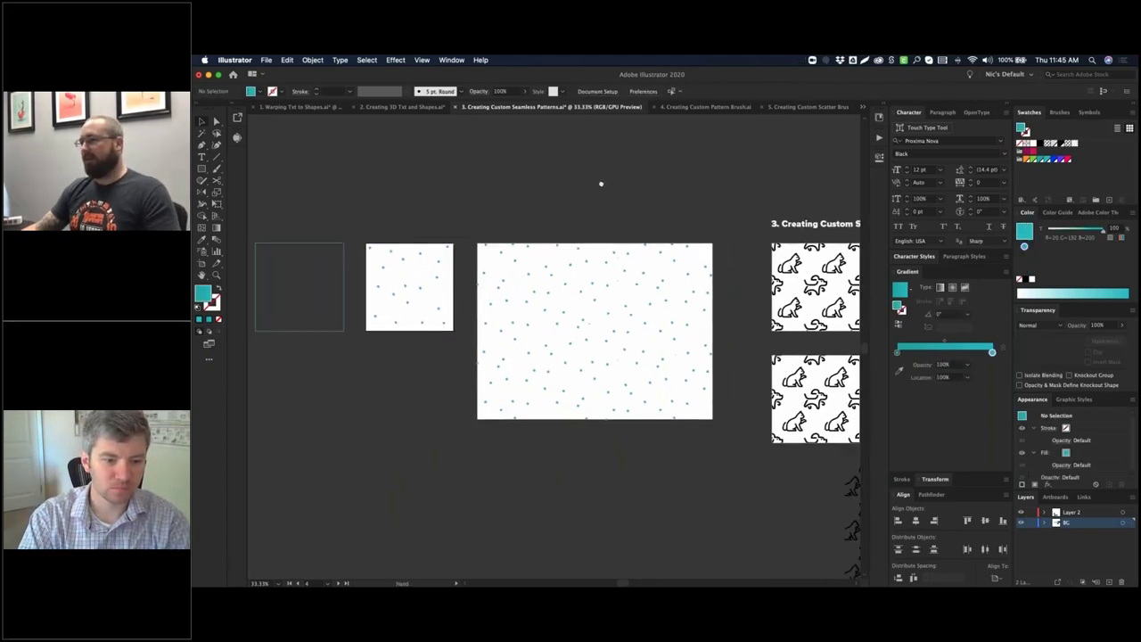
scroll(601, 184, "right", 2)
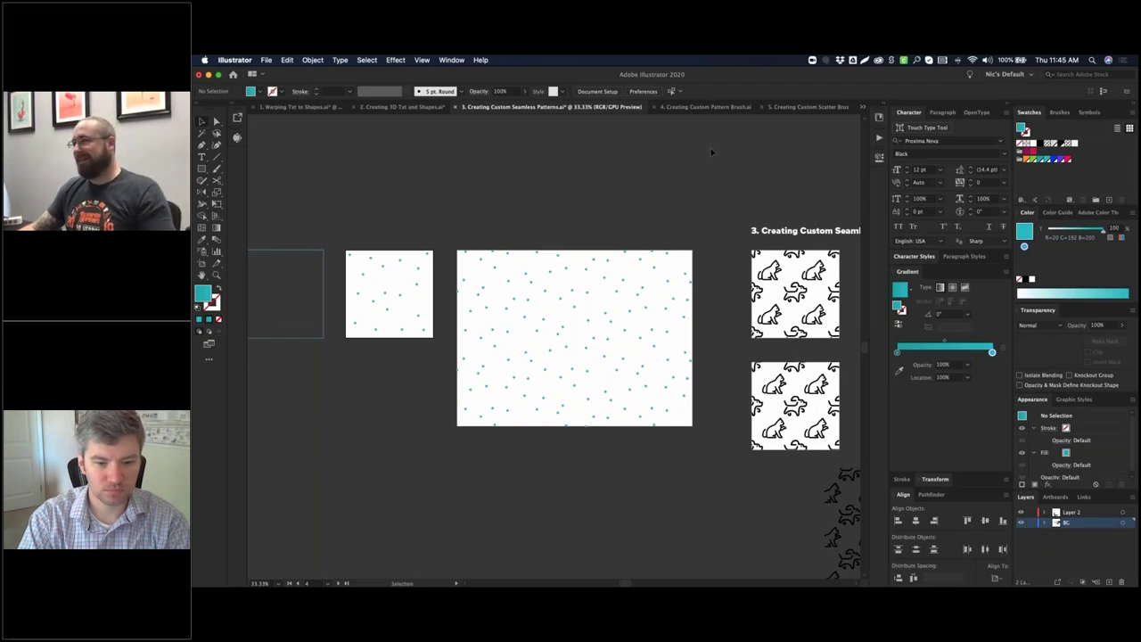
scroll(712, 152, "right", 3)
- Switch to the document 4. Creating Custom Pattern Brush.ai and bring its title and upper artwork into view
left_click(692, 108)
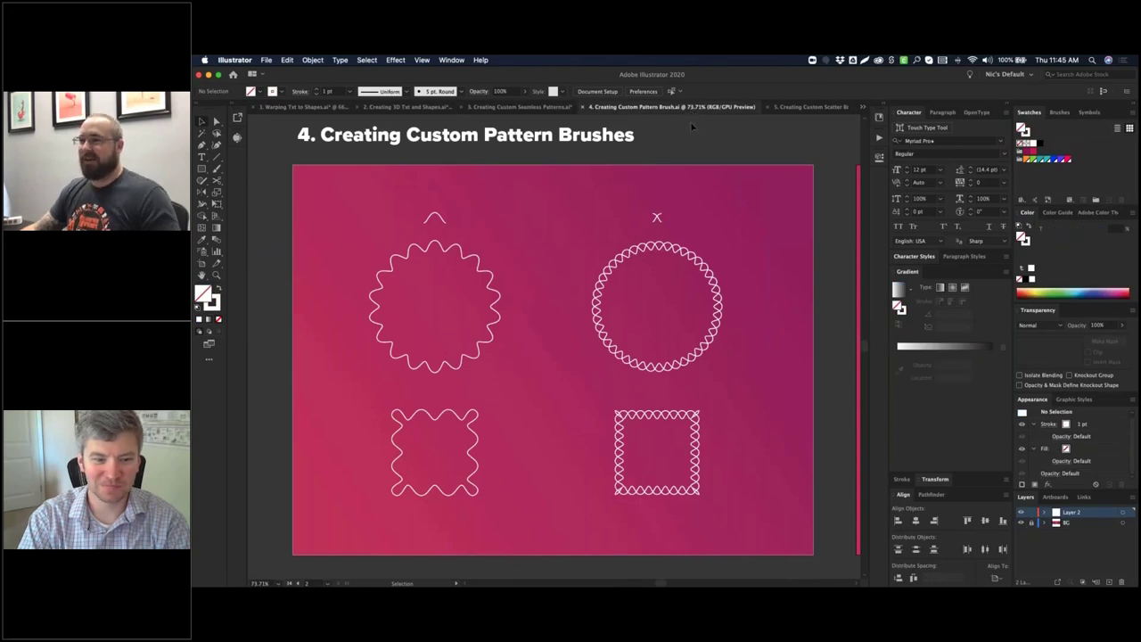
key("space")
left_click_drag(687, 164, 686, 167)
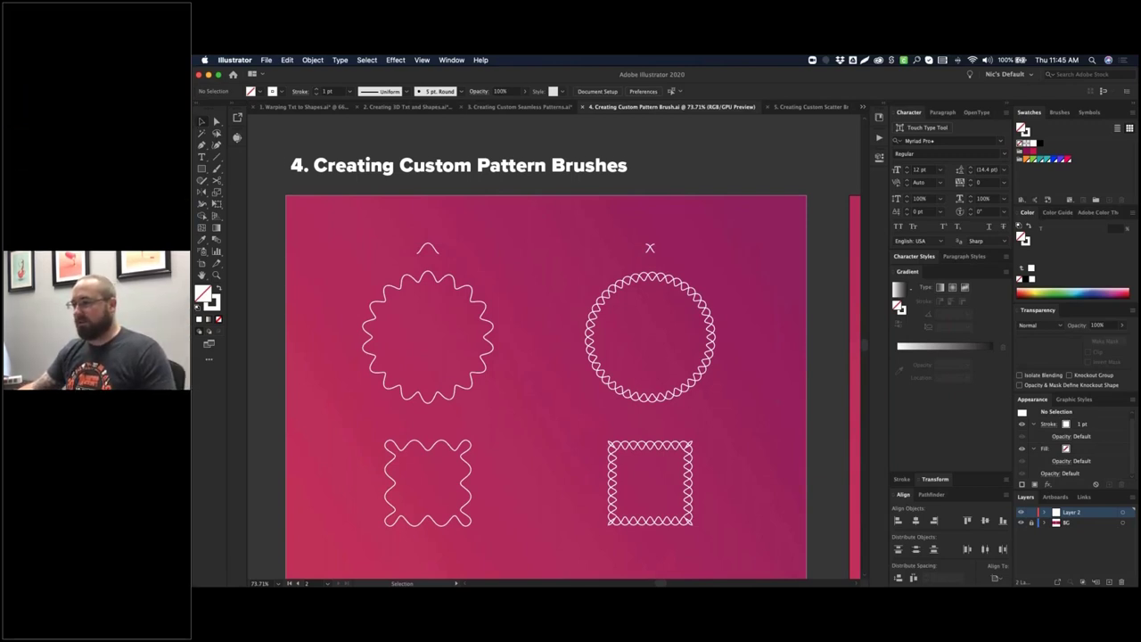
scroll(546, 387, "down", 1)
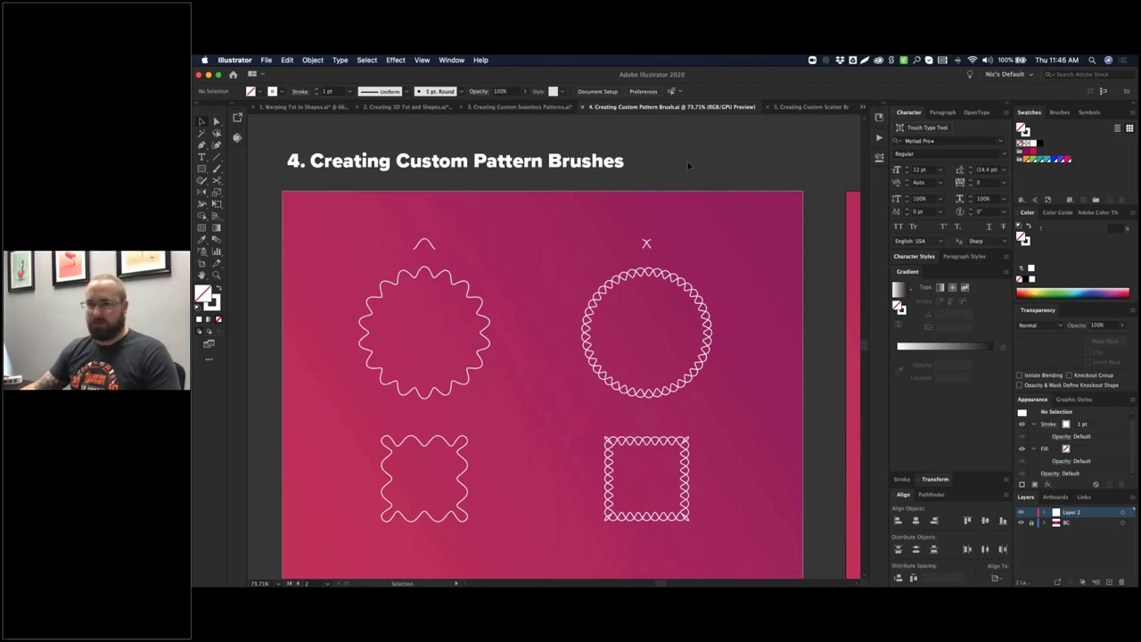
- Draw a wavy Paintbrush stroke, a straight line and an angled Pen path above the artboard, then select all three and deselect them
key("b")
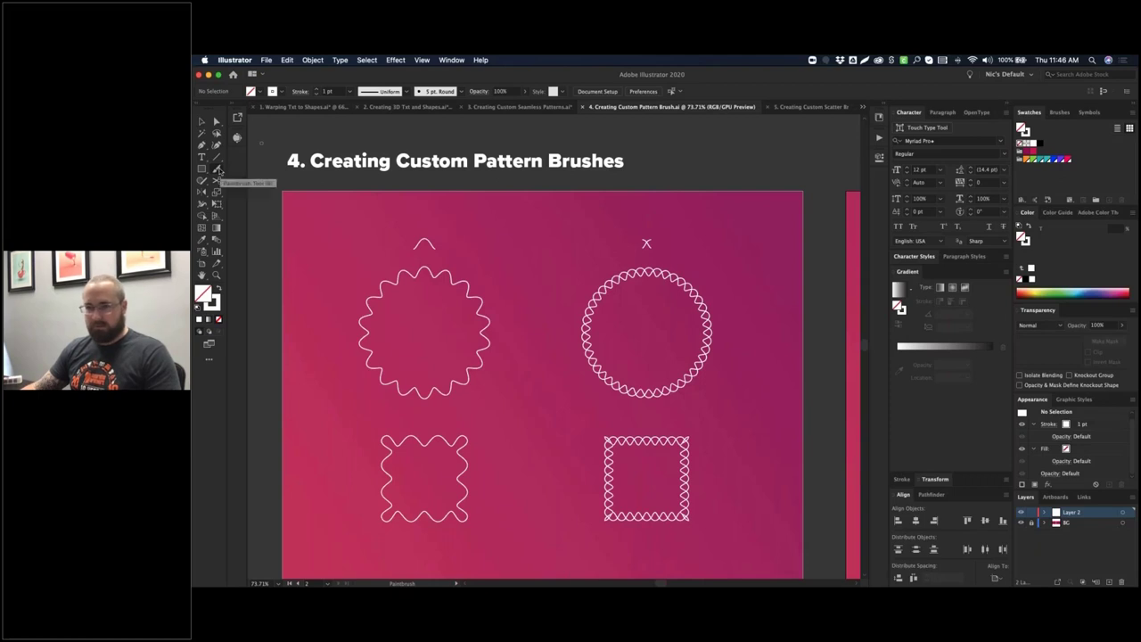
mouse_move(679, 156)
left_mouse_down()
mouse_move(723, 141)
mouse_move(812, 153)
left_mouse_up()
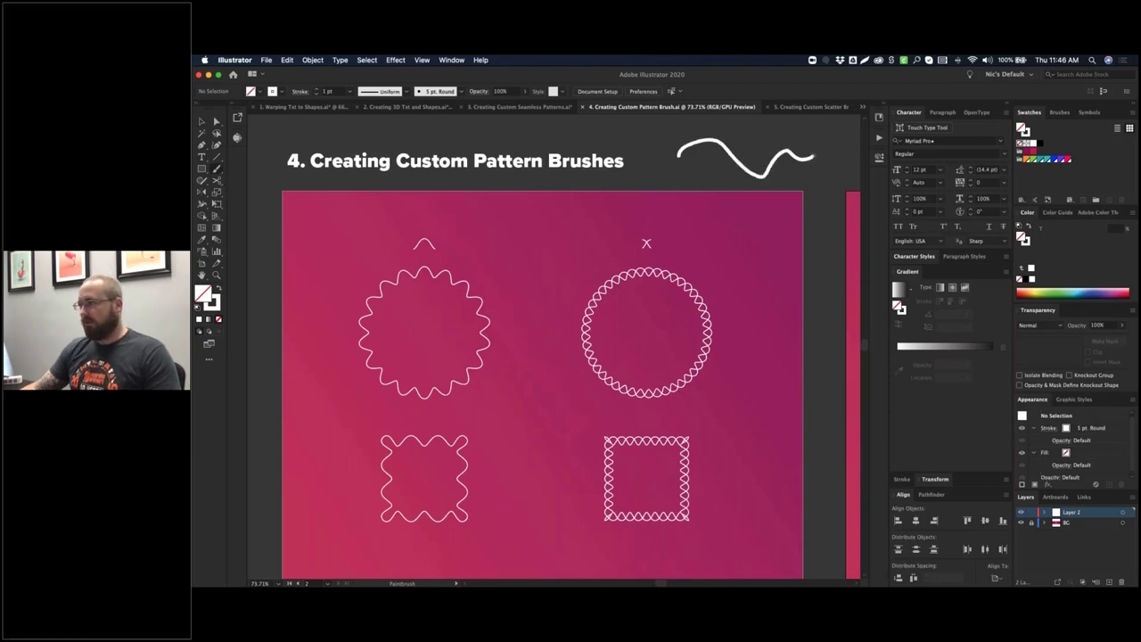
key("backslash")
left_click_drag(672, 128, 781, 127)
scroll(669, 175, "up", 3)
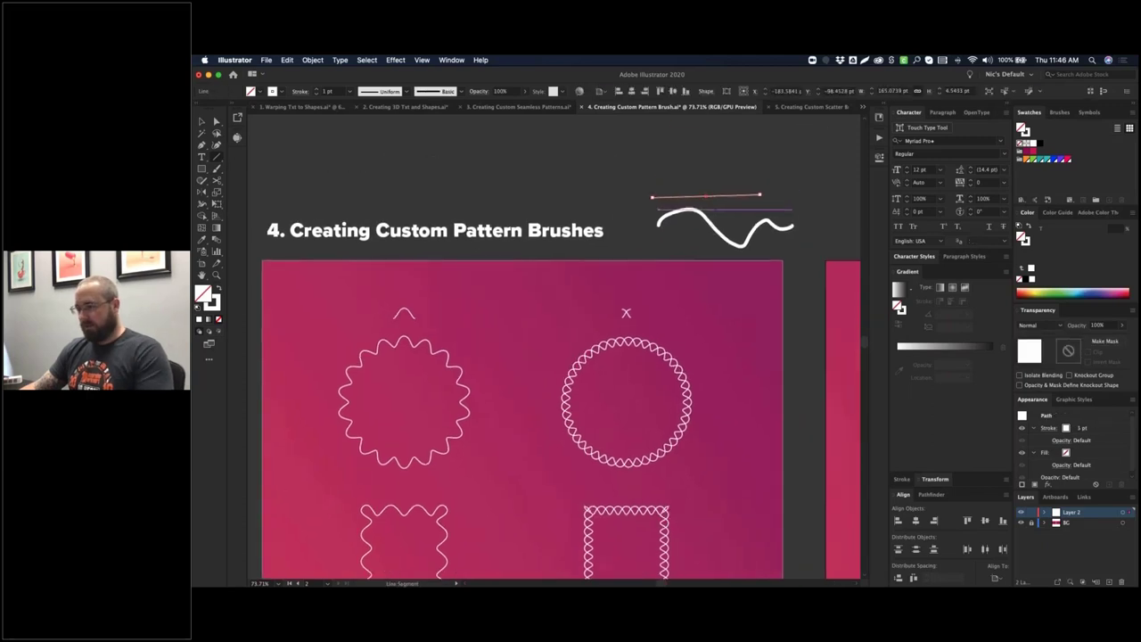
left_click_drag(641, 166, 680, 167)
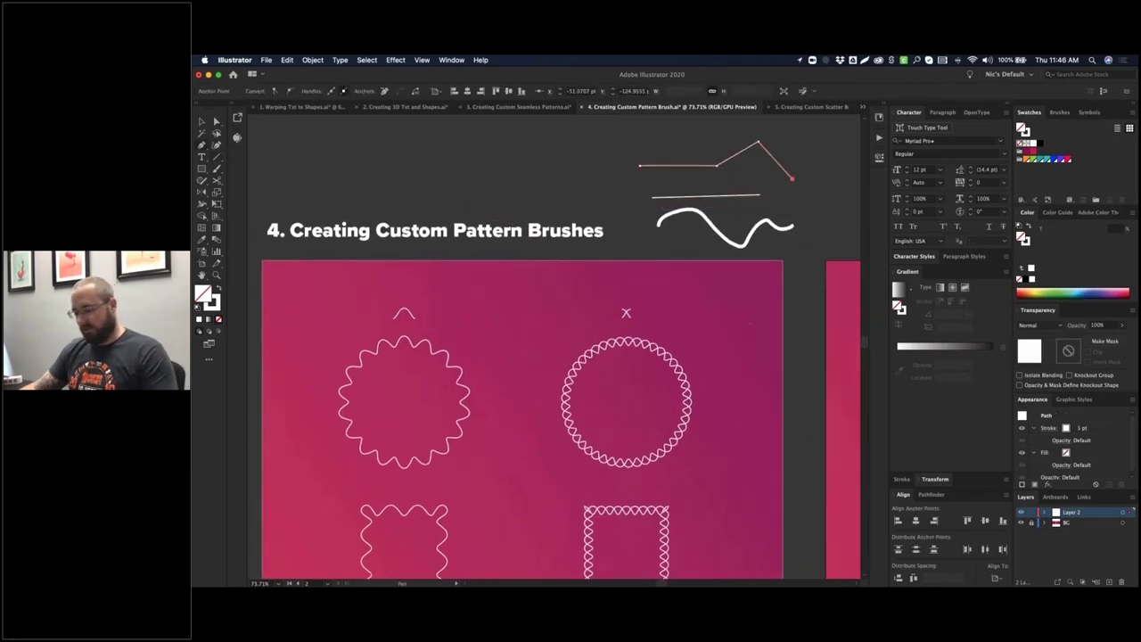
left_click_drag(647, 136, 798, 251)
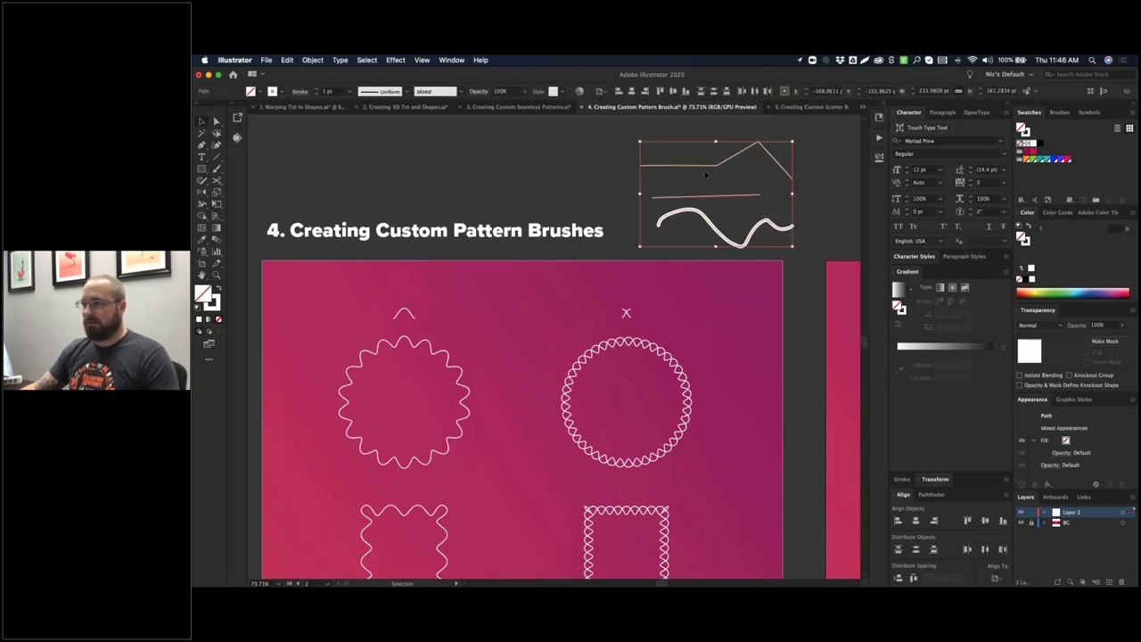
left_click(539, 180)
- Draw the rising half of a wave with the Pen tool, about 17 by 16 pt, above the existing small wave, and select it
left_click_drag(539, 179, 567, 154)
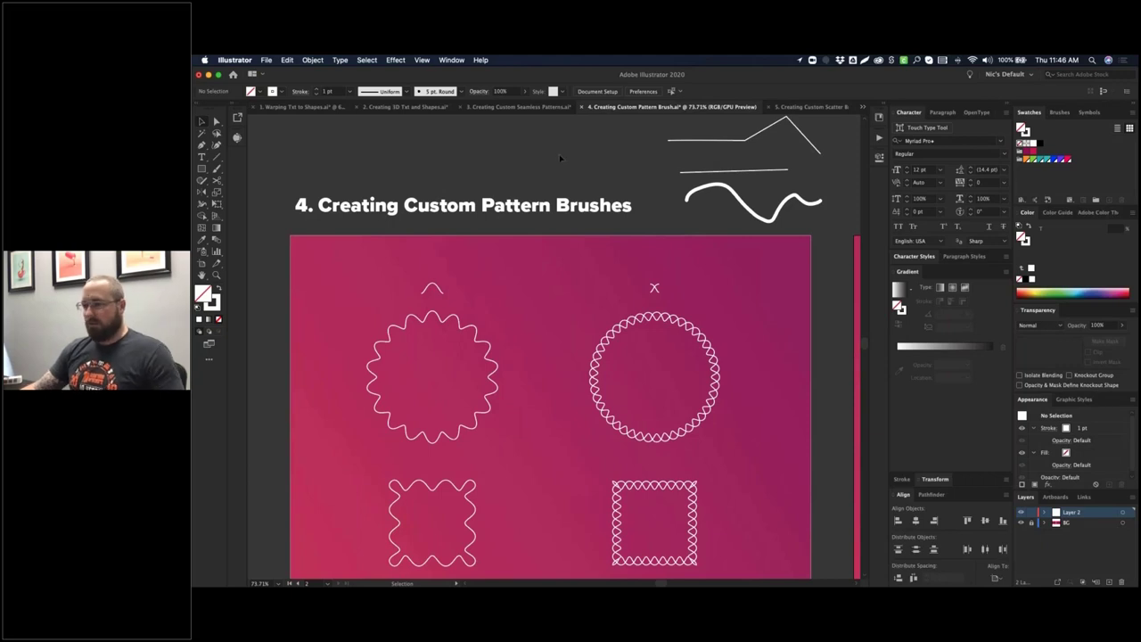
key("z")
left_click_drag(363, 264, 474, 316)
left_click_drag(625, 284, 579, 285)
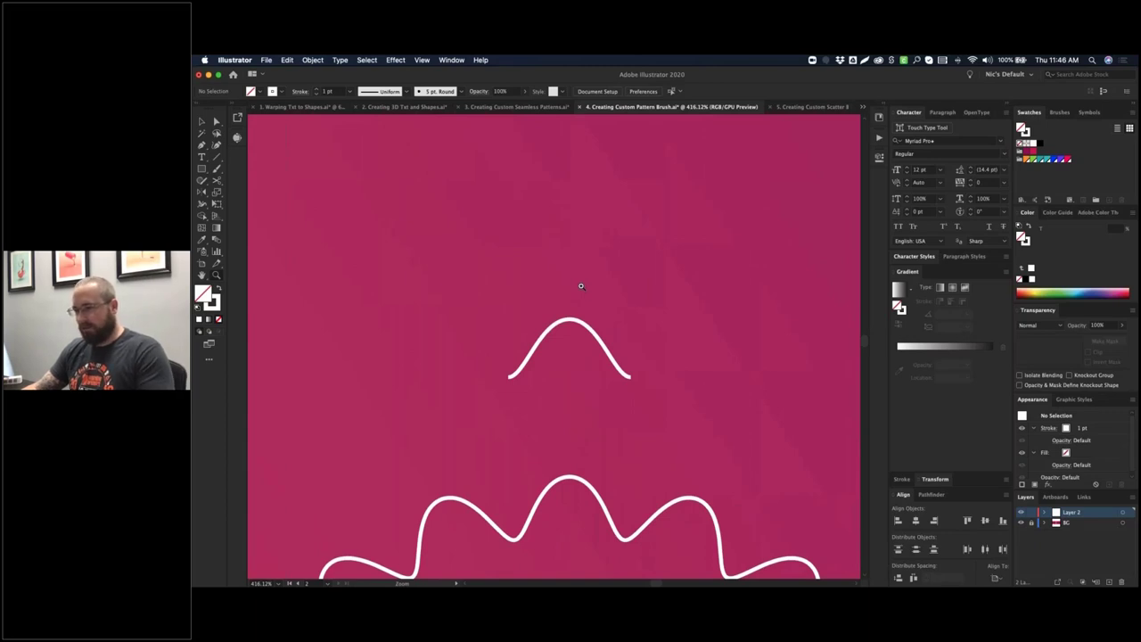
key("p")
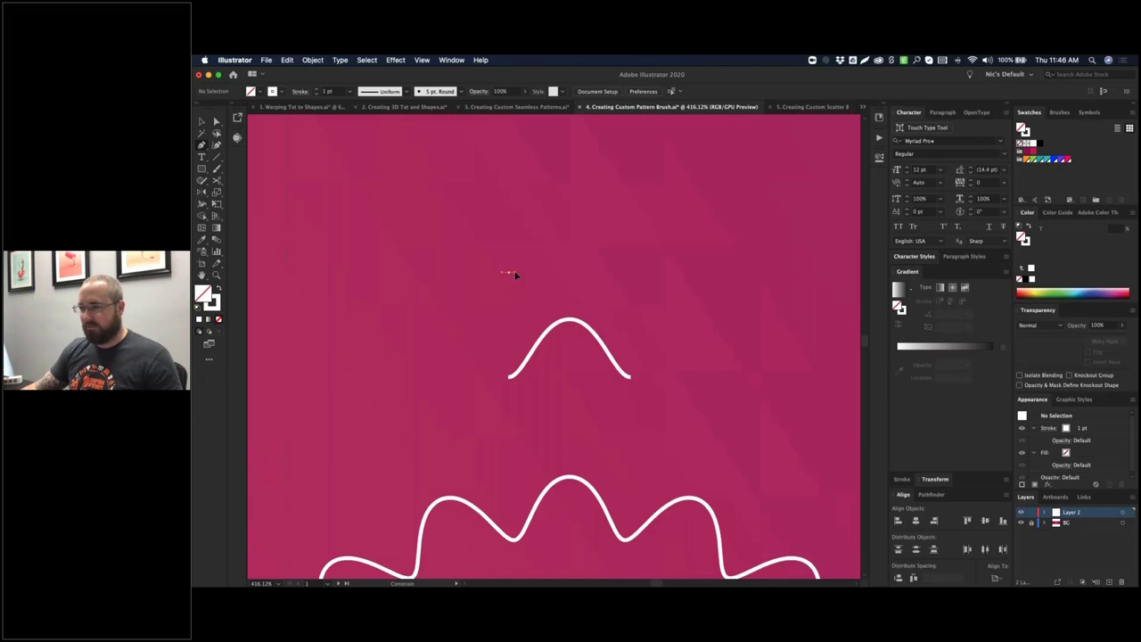
left_click(508, 271)
left_click_drag(569, 214, 602, 215)
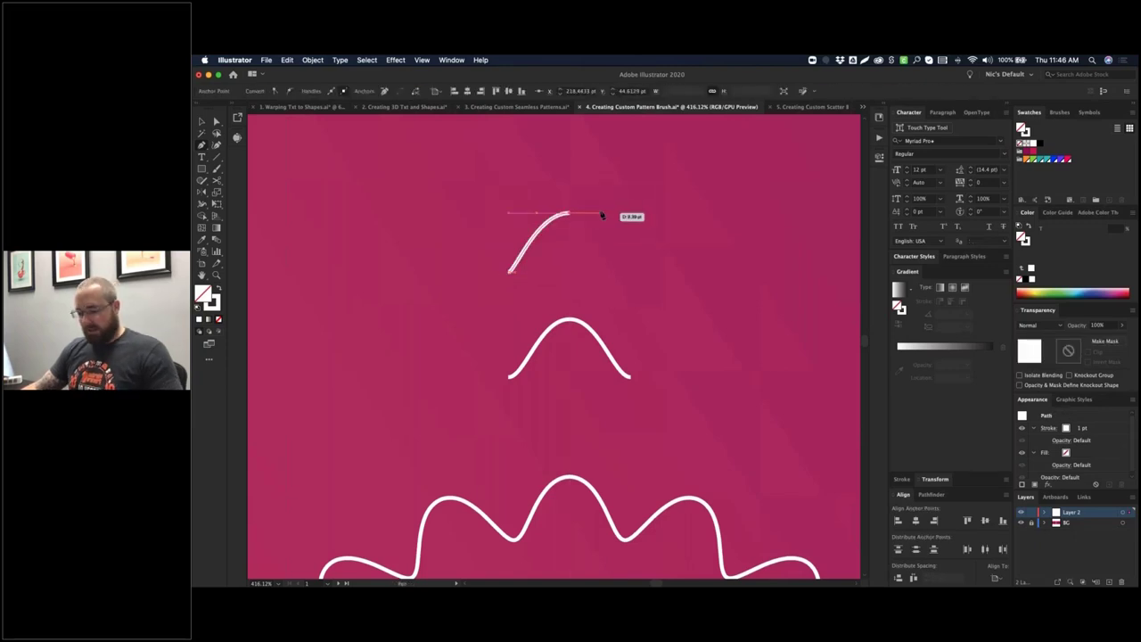
left_click(544, 194, "super")
left_click(544, 225)
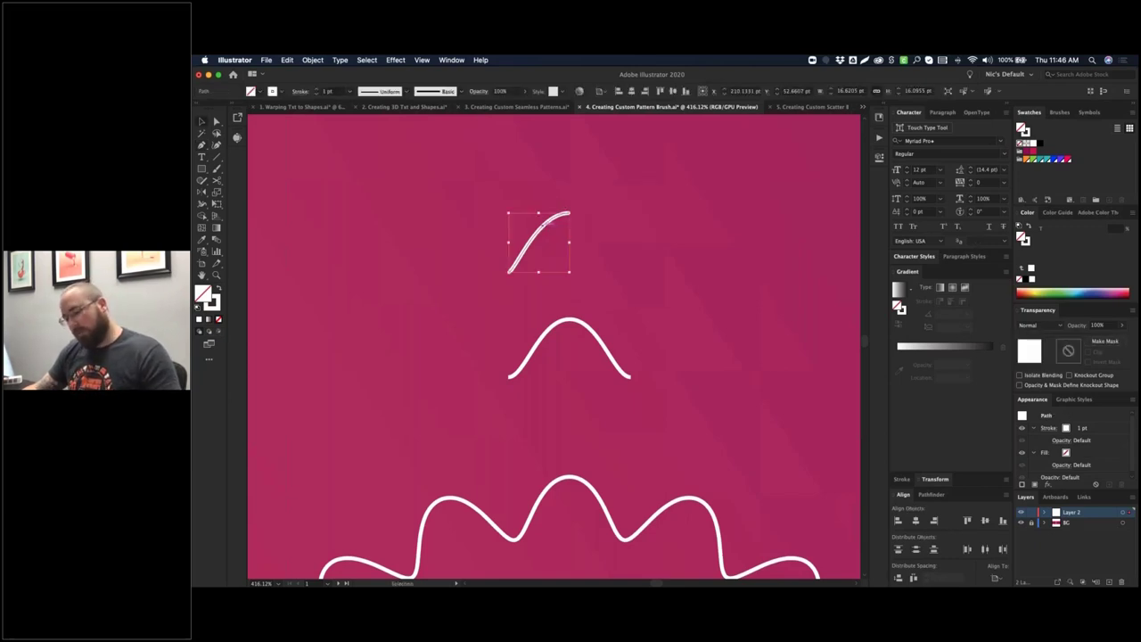
- Reflect a copy of the half wave across a vertical axis at its peak to complete the arch, then deselect it
key("super+c")
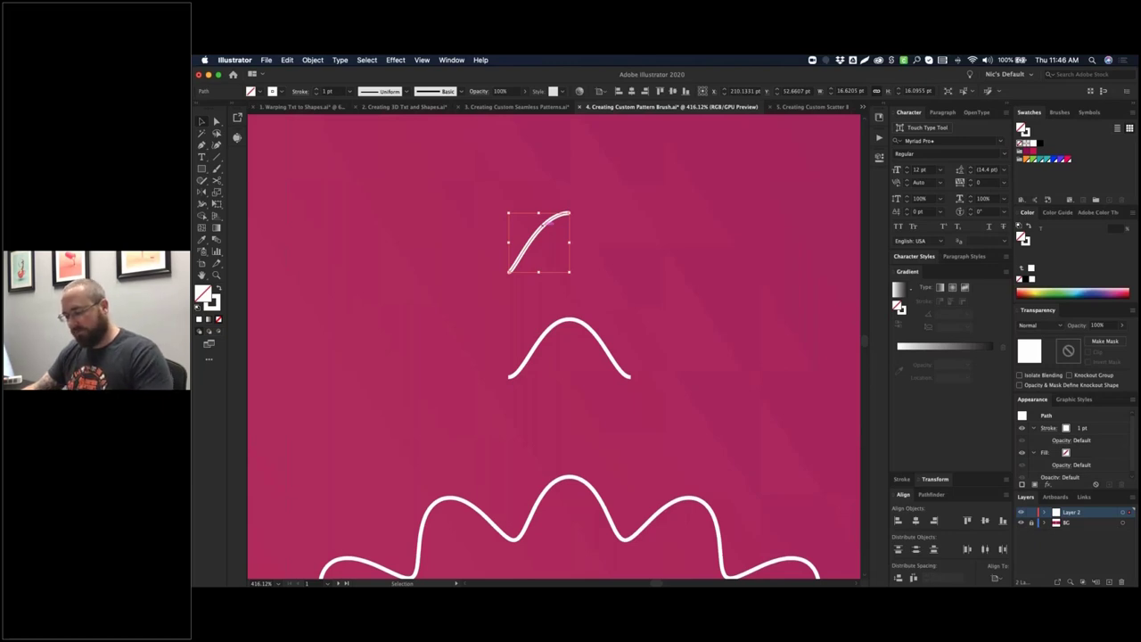
key("o")
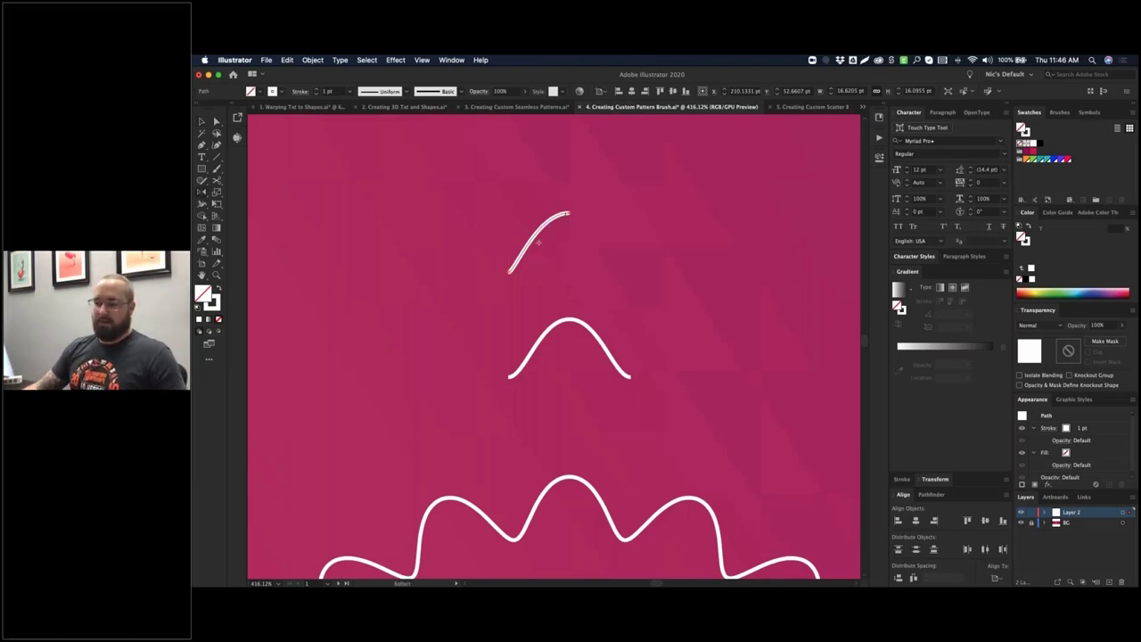
mouse_move(567, 213)
left_mouse_down()
mouse_move(526, 227)
mouse_move(584, 218)
left_mouse_up()
key("v")
left_click(448, 195)
left_click(594, 189)
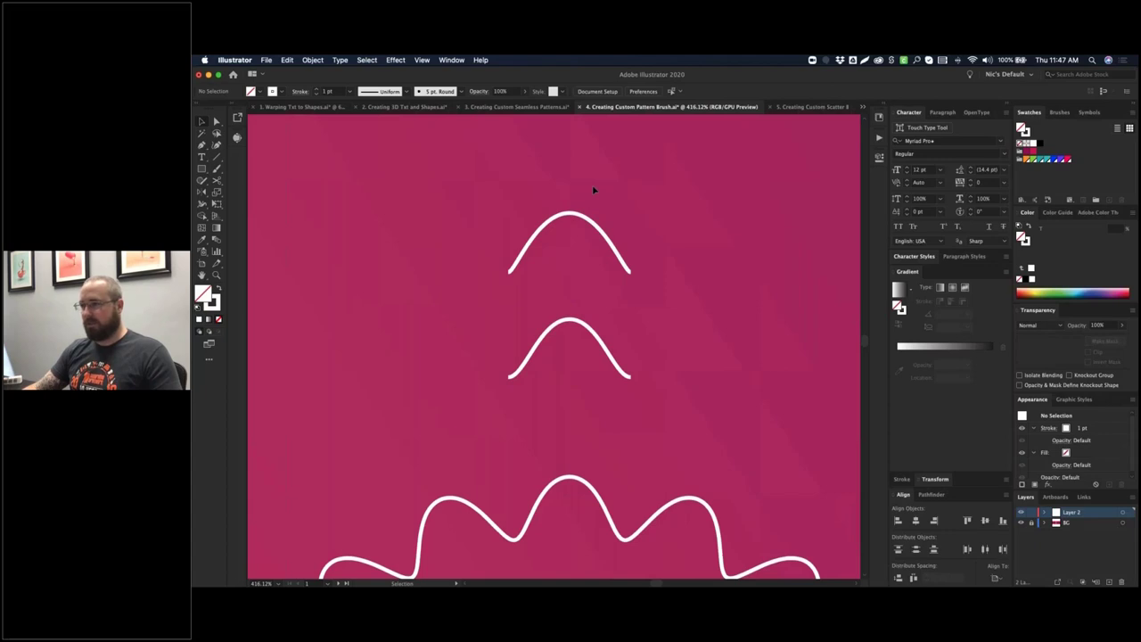
- Join the two arch halves at the peak and check the peak anchor's direction handles, then deselect the arch
key("a")
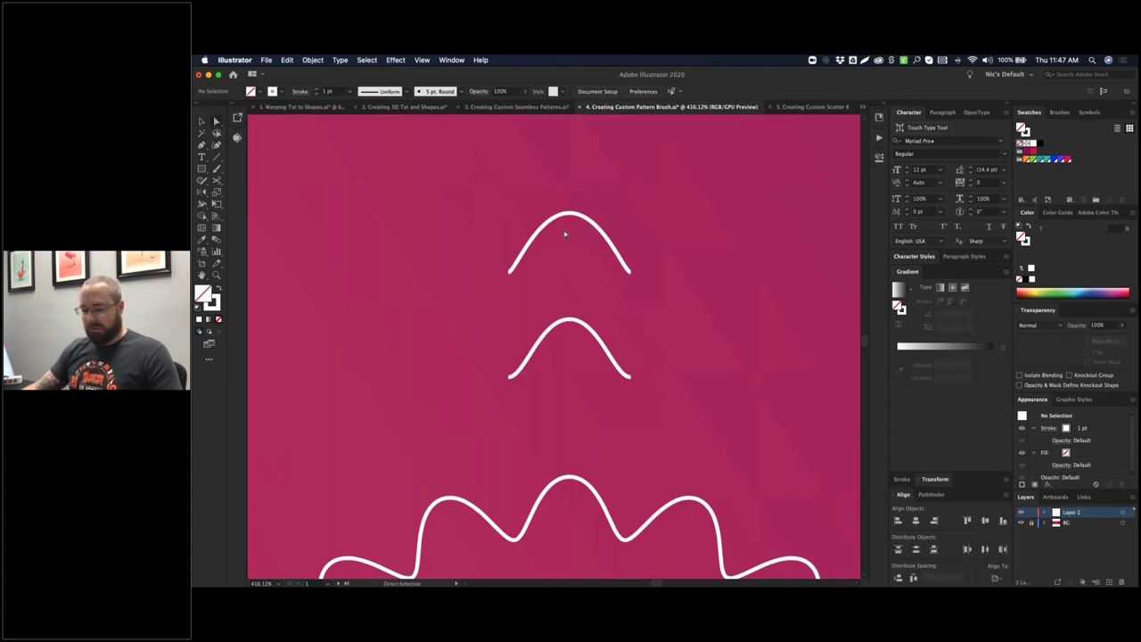
left_click_drag(559, 238, 566, 232)
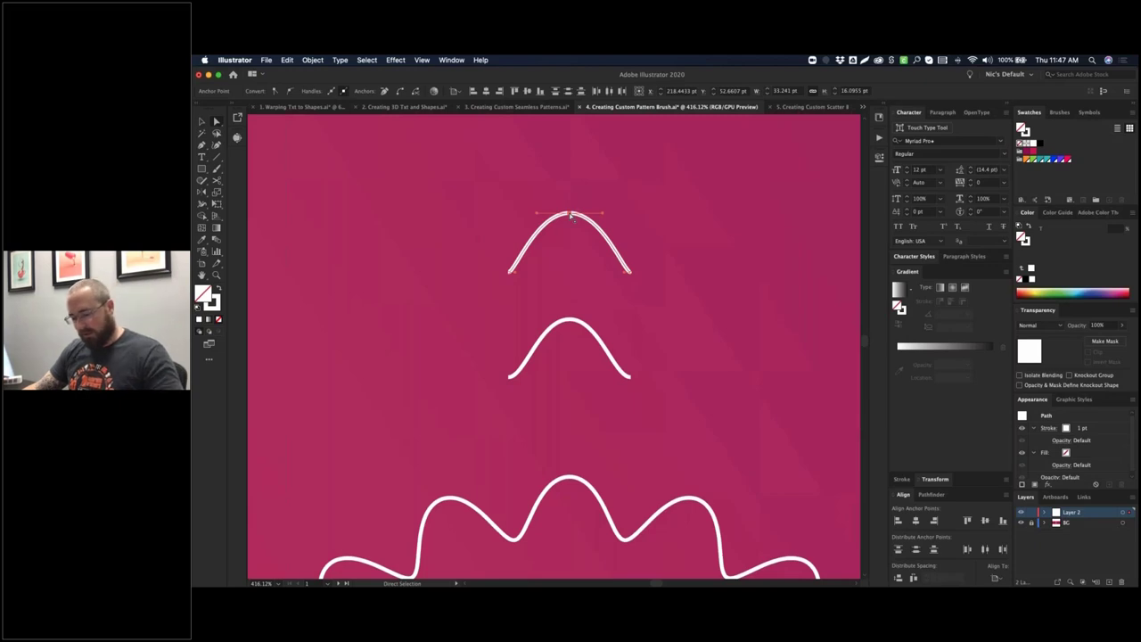
key("v")
key("a")
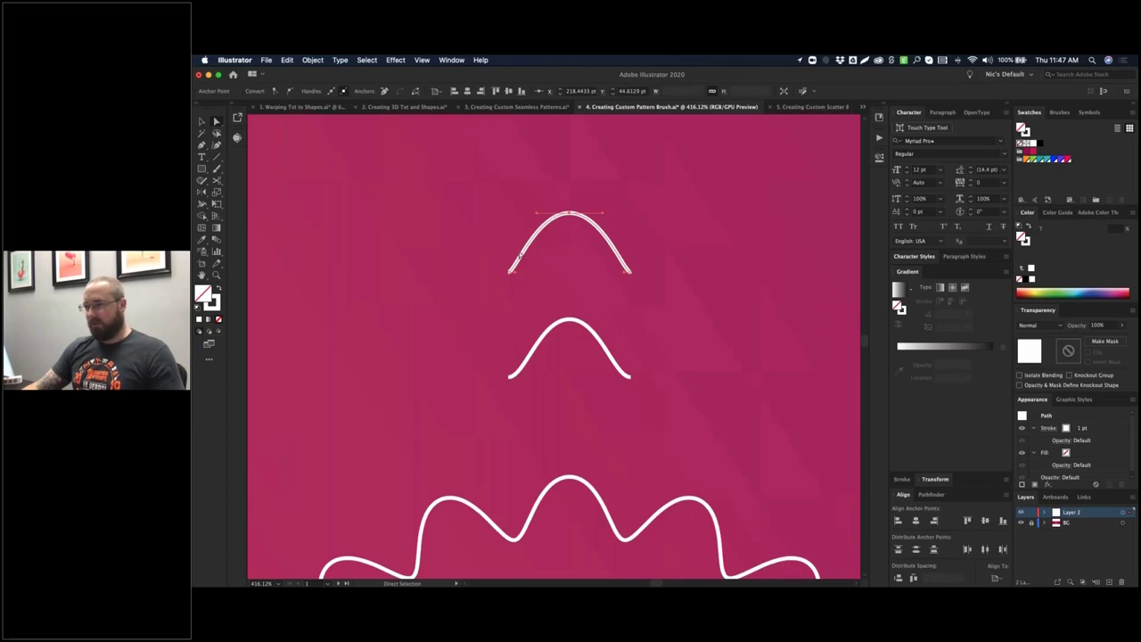
left_click_drag(604, 212, 469, 211)
key("shift+c")
key("v")
left_click(496, 188)
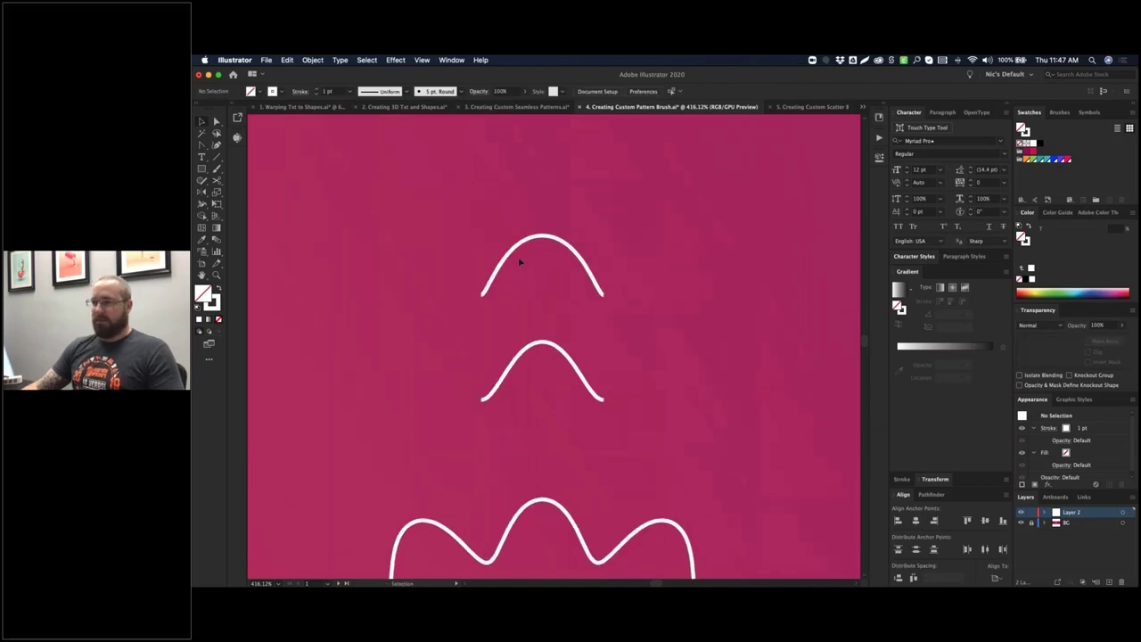
- Bring the full set of wave samples into view and display the document's brushes
key("super+minus")
key("super+minus")
key("super+minus")
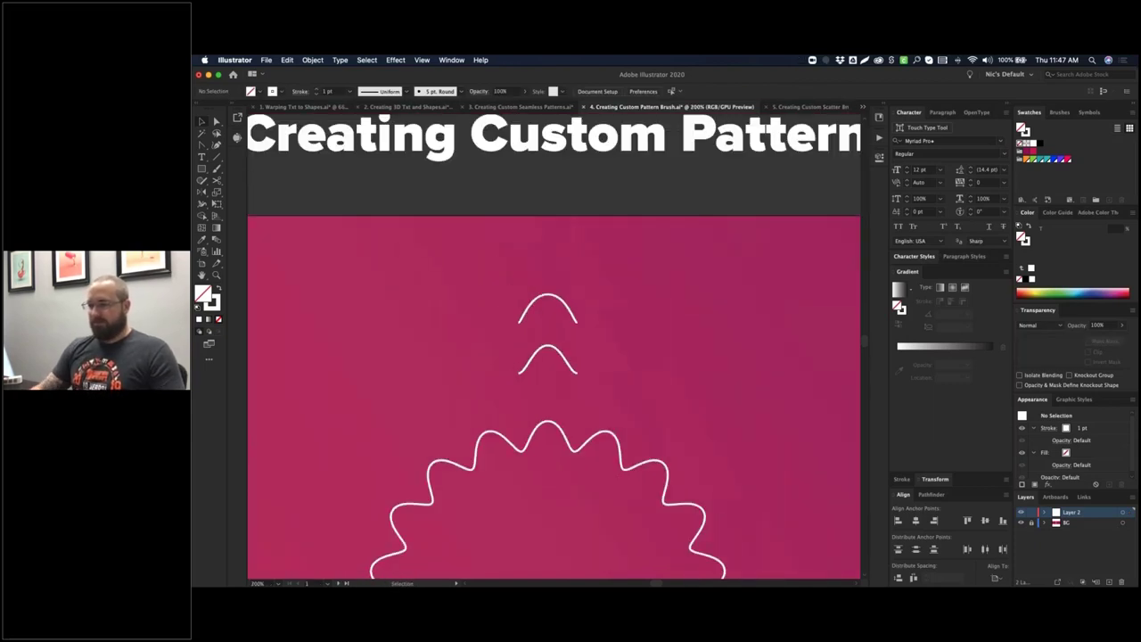
mouse_move(631, 325)
left_mouse_down()
mouse_move(598, 241)
mouse_move(522, 226)
left_mouse_up()
key("super+minus")
key("super+minus")
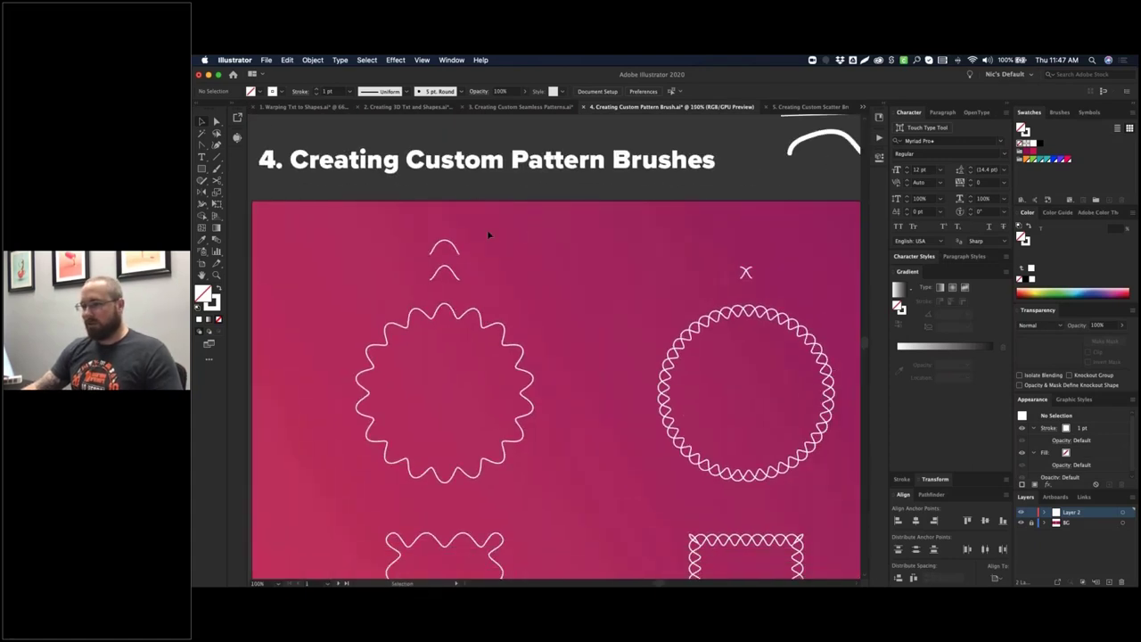
left_click(1060, 113)
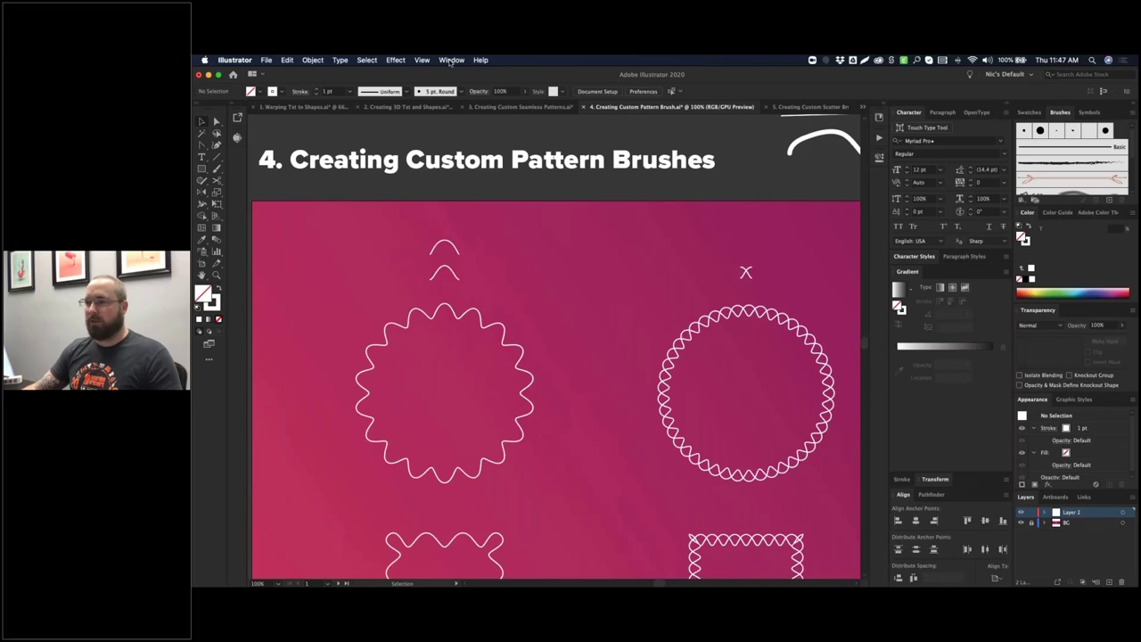
left_click(451, 61)
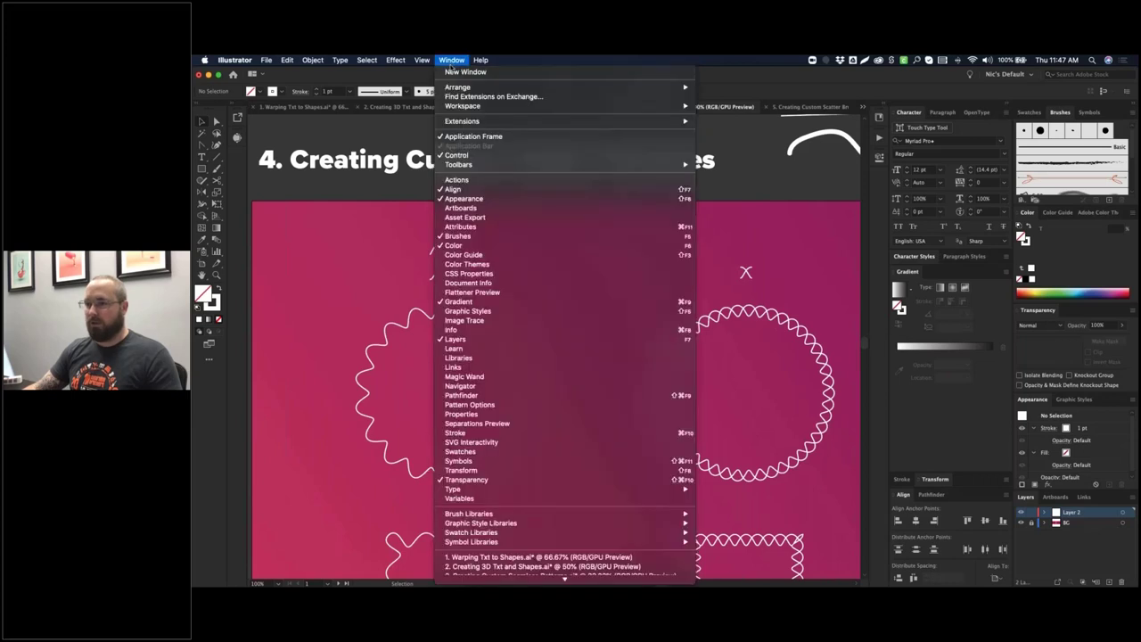
left_click(473, 237)
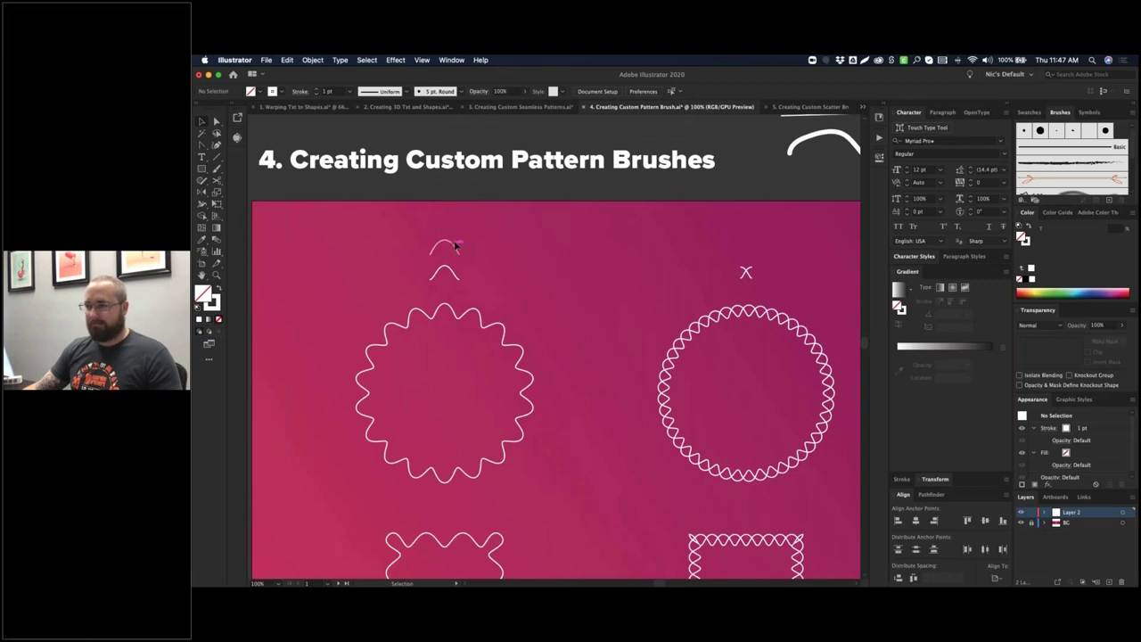
- Create a new Pattern Brush from the upper arch, keeping the default brush options
left_click(455, 246)
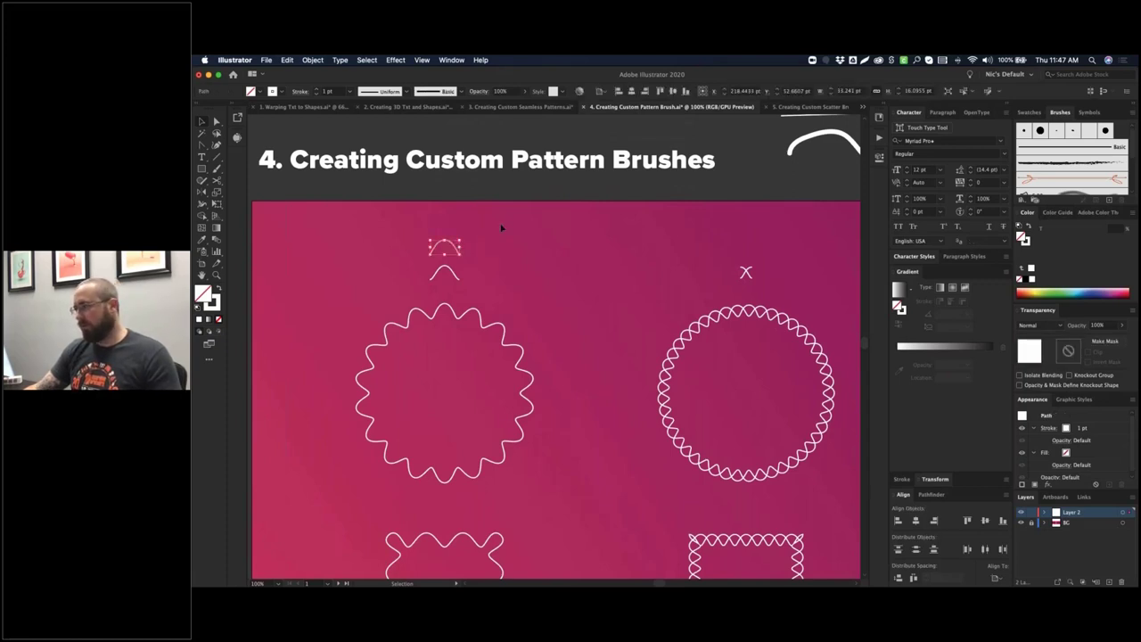
left_click(1110, 201)
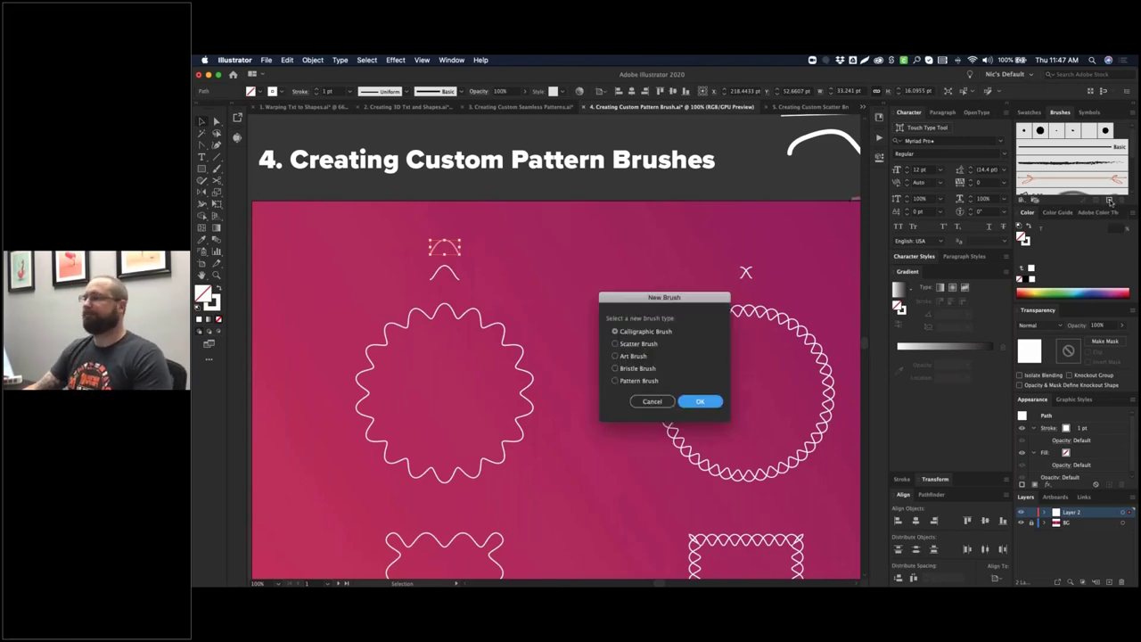
left_click(623, 383)
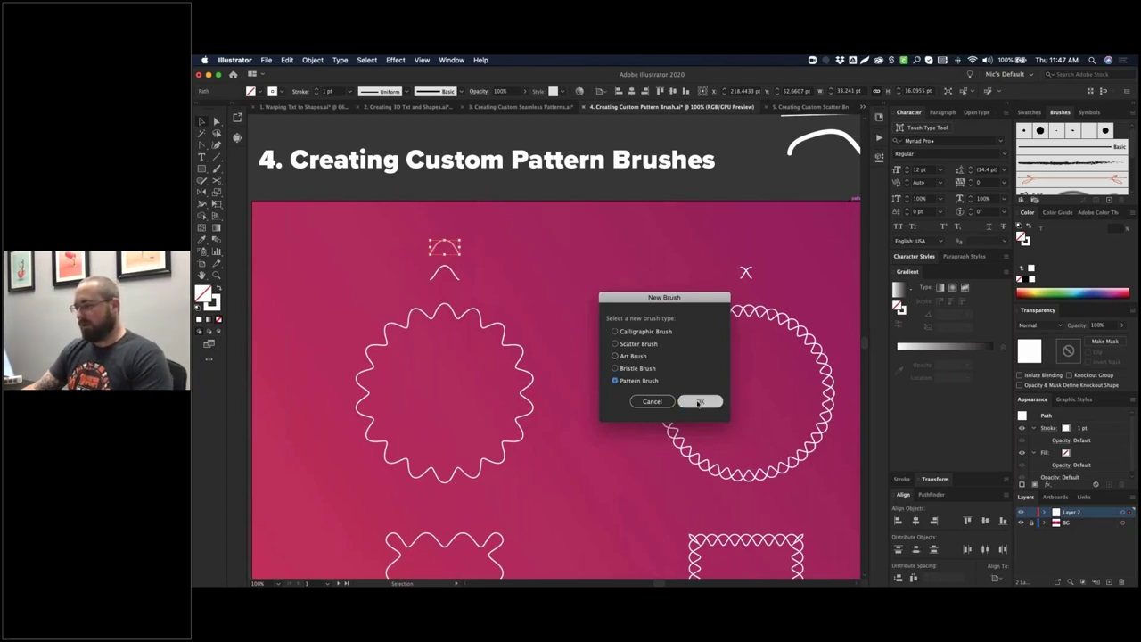
left_click(700, 401)
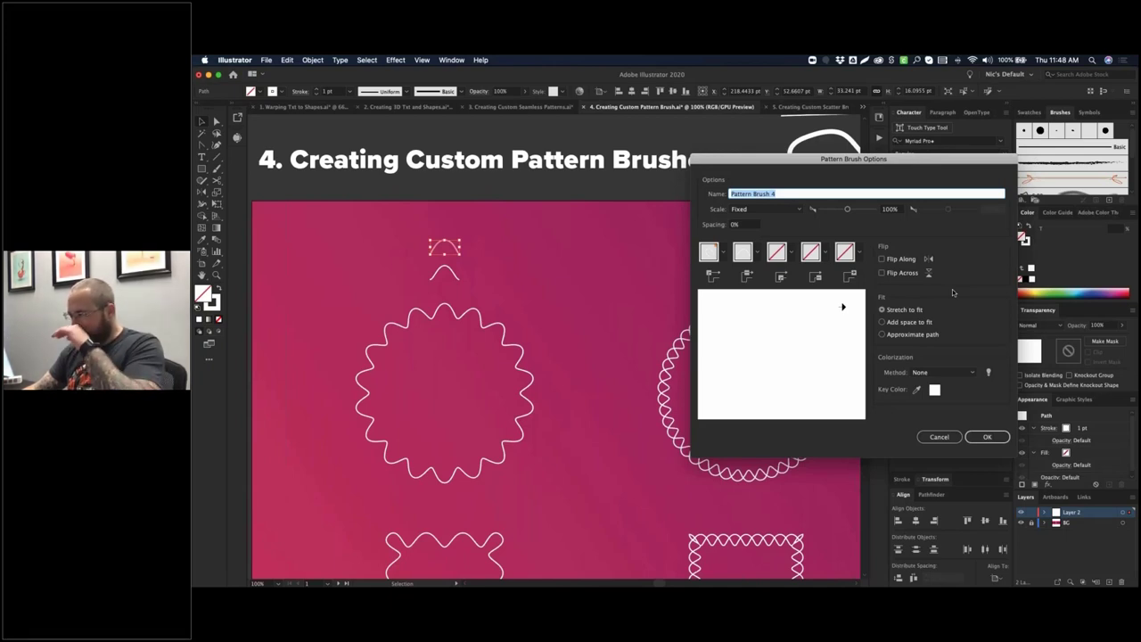
left_click(991, 438)
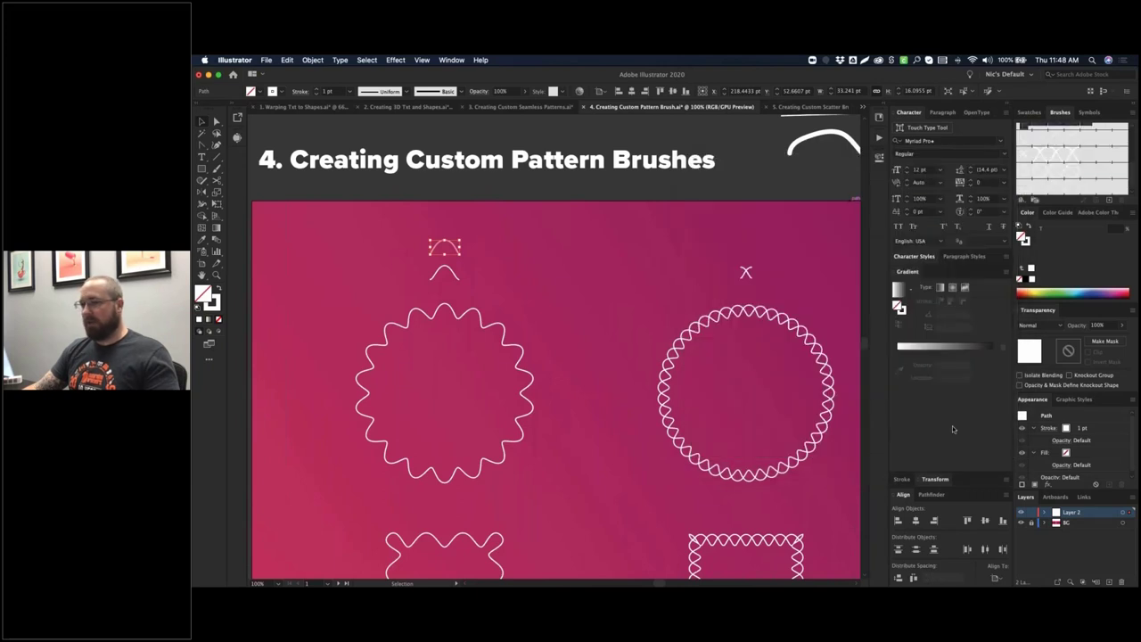
- Draw a circle about 97 pt in diameter beside the two arches and select it
mouse_move(579, 272)
left_mouse_down()
mouse_move(648, 267)
mouse_move(573, 267)
left_mouse_up()
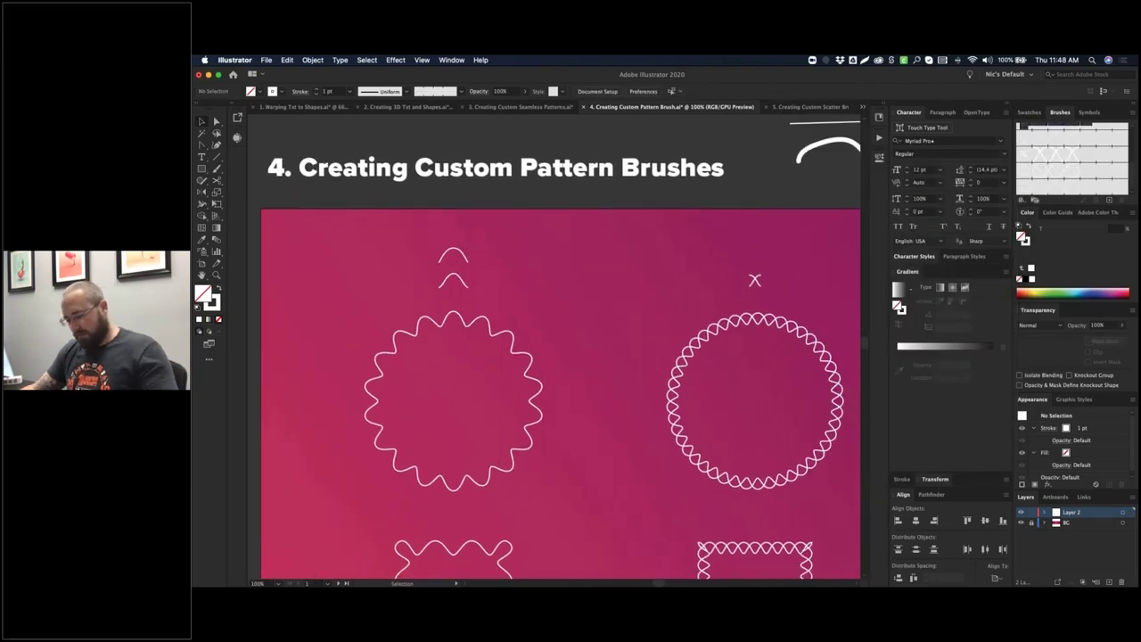
key("l")
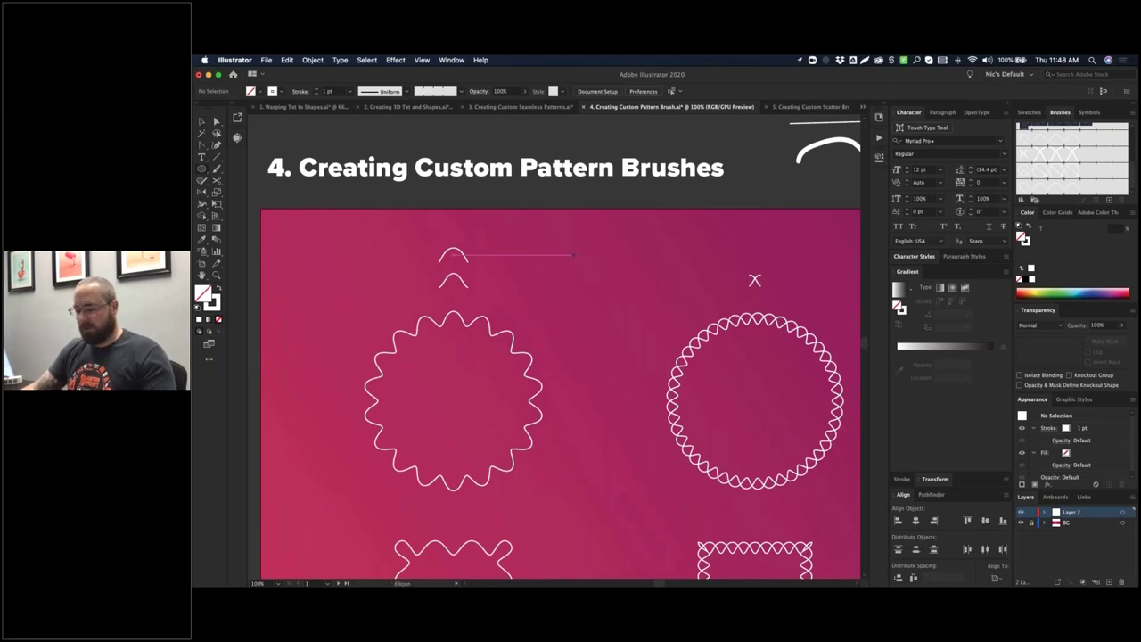
left_click_drag(566, 261, 609, 304)
key("v")
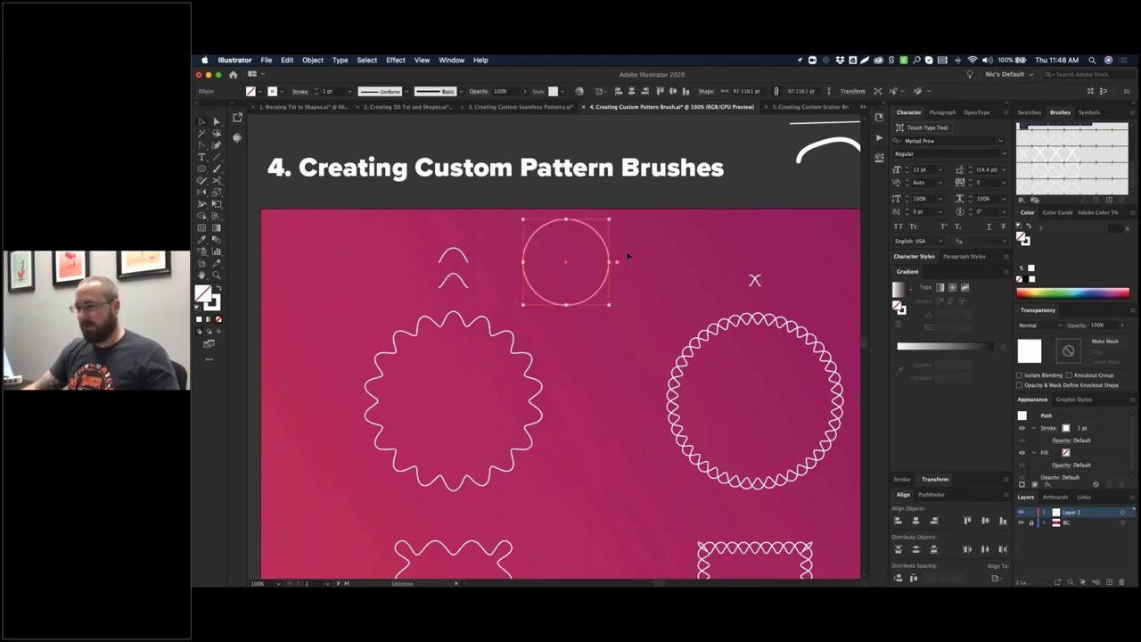
left_click(628, 255)
left_click(599, 235)
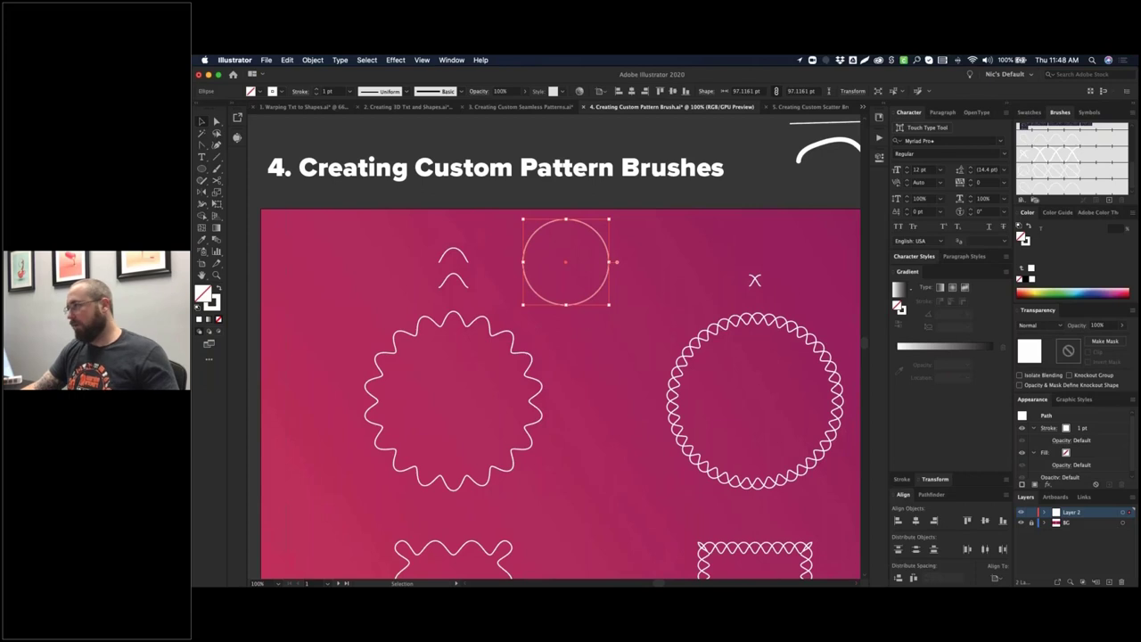
- Apply the new wave pattern brush to the small circle and deselect it
scroll(1108, 184, "down", 1)
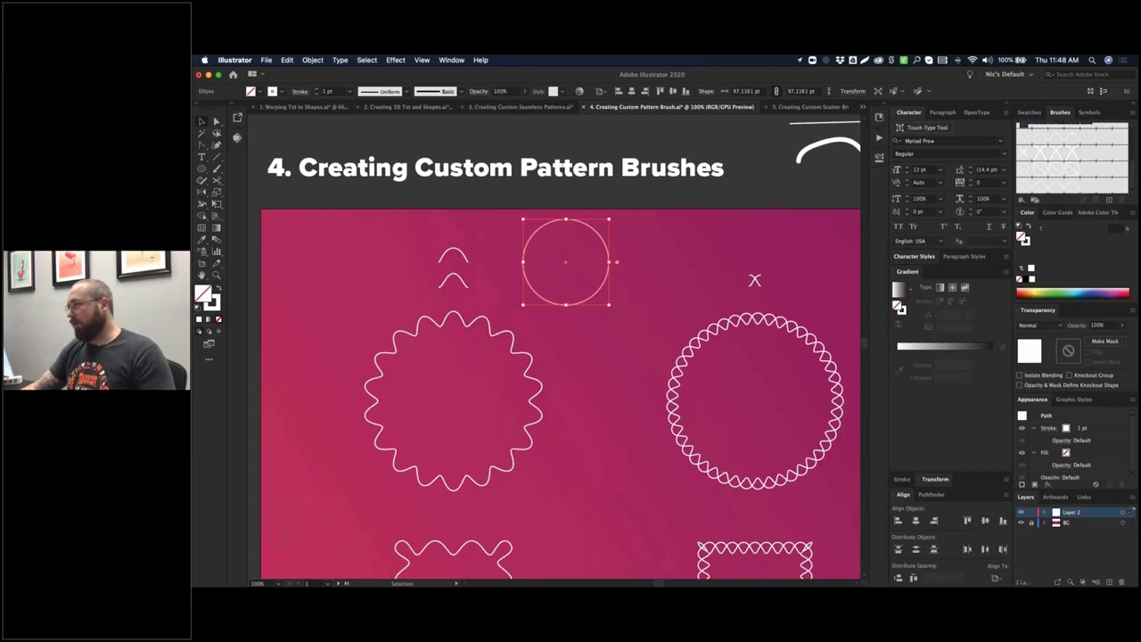
left_click(1081, 186)
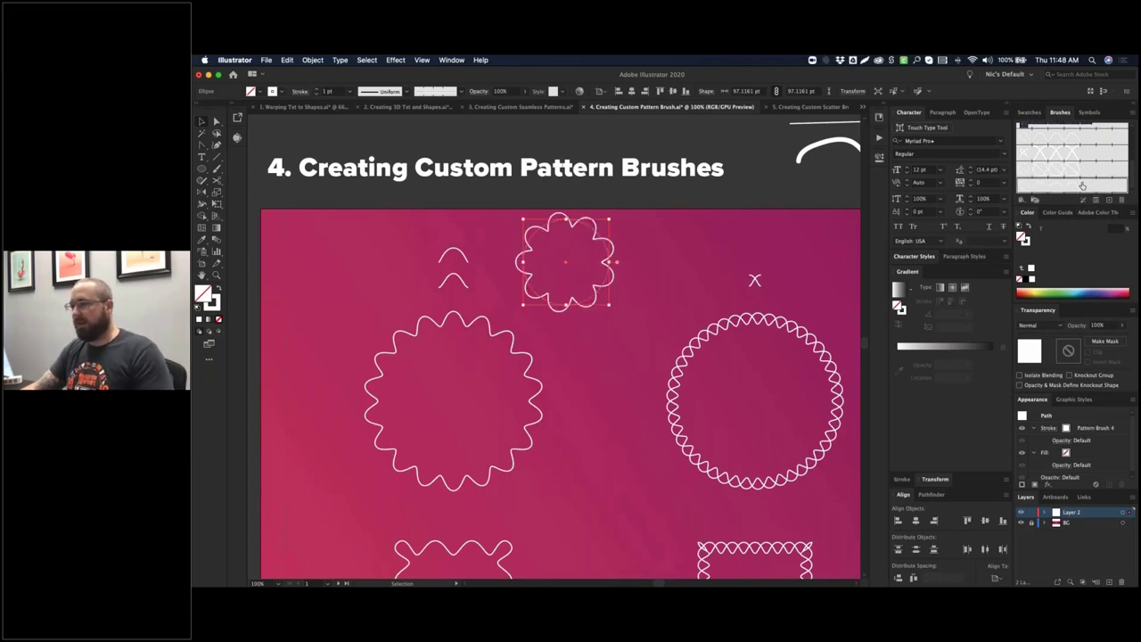
left_click(641, 238)
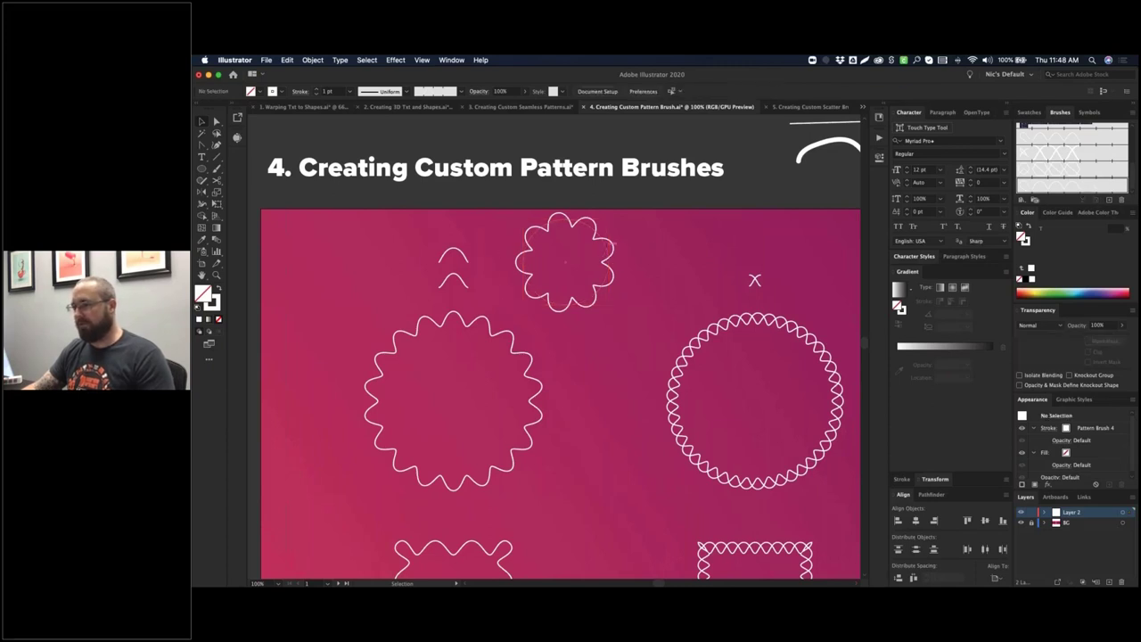
- Try a 5 pt stroke weight on the small wavy circle, then return it to 1 pt and deselect it
left_click(611, 242)
left_click(903, 479)
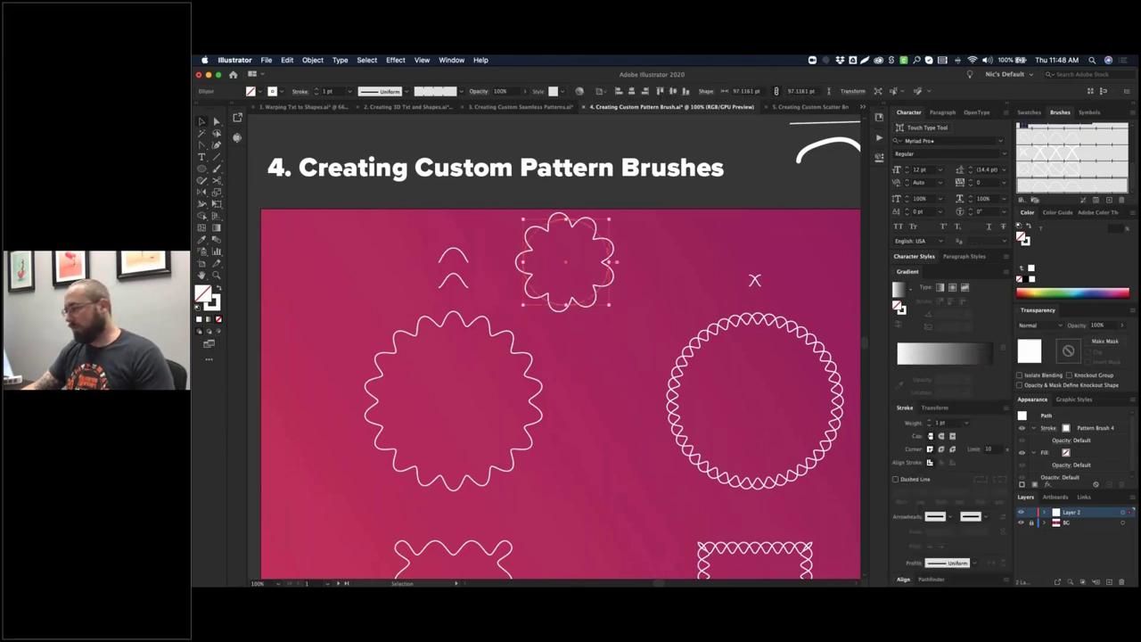
left_click(908, 419)
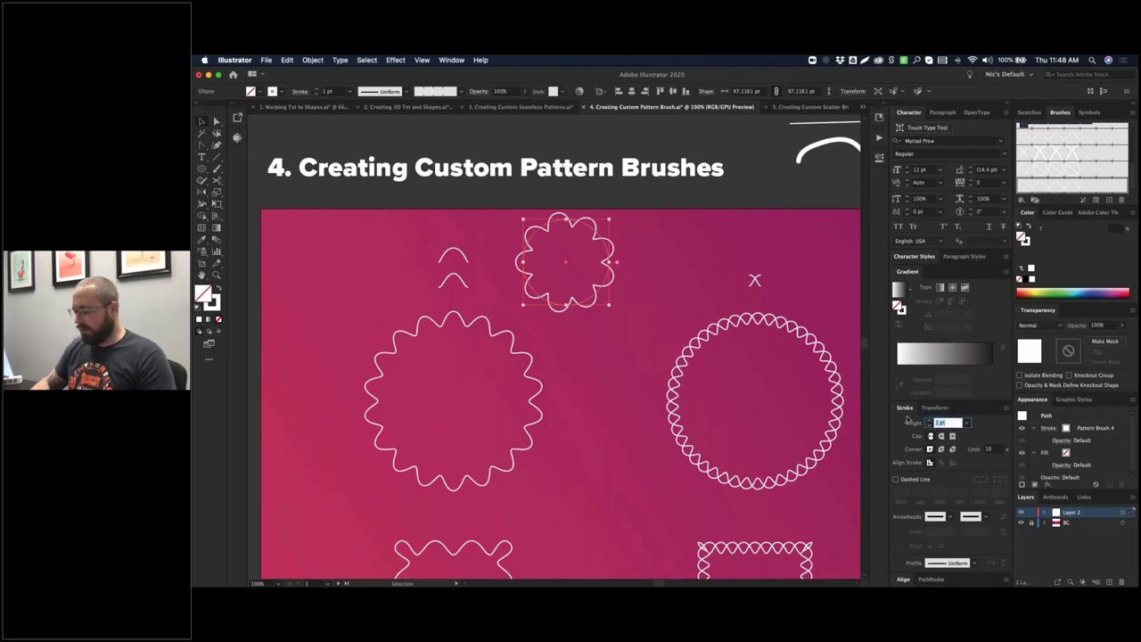
type("5")
key("Return")
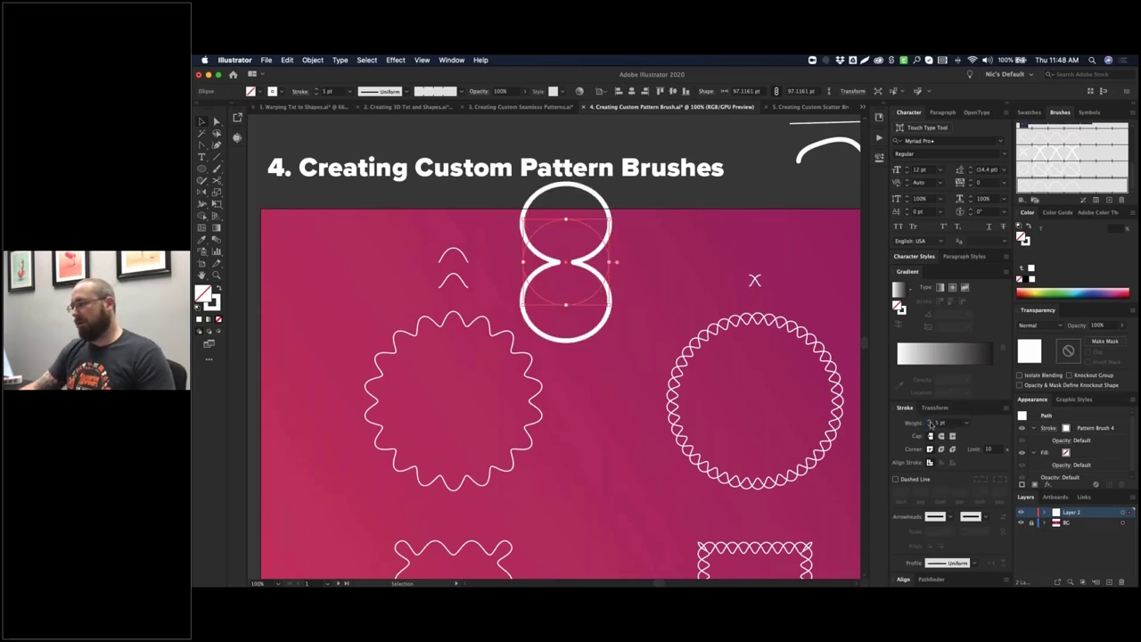
left_click(951, 422)
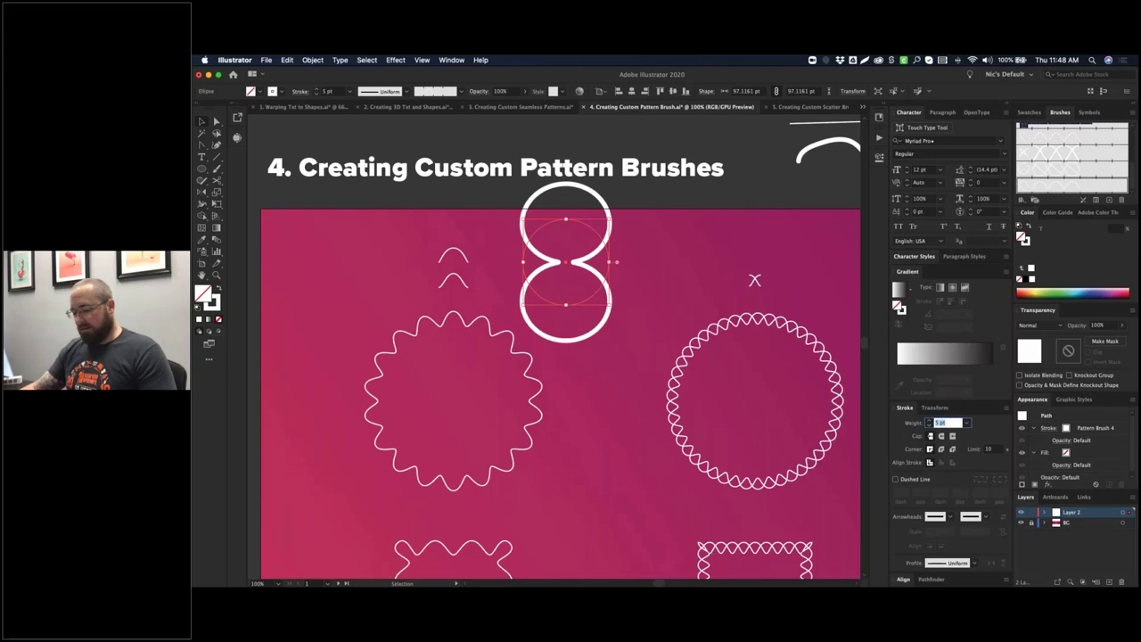
type("1")
key("Return")
left_click(786, 281)
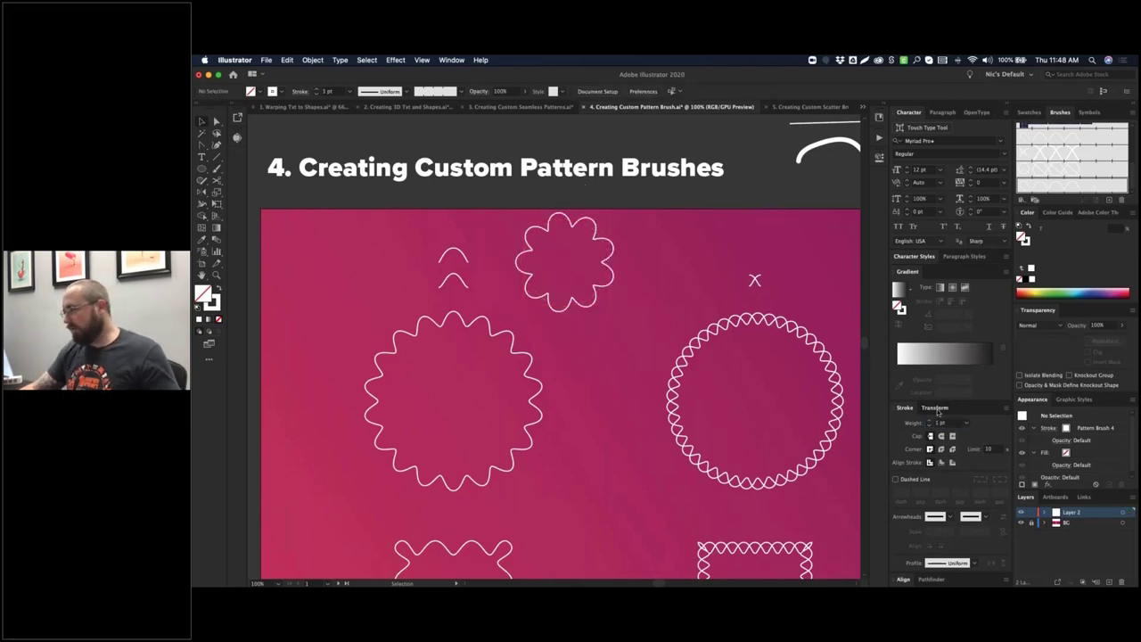
left_click(935, 409)
left_click(1006, 428)
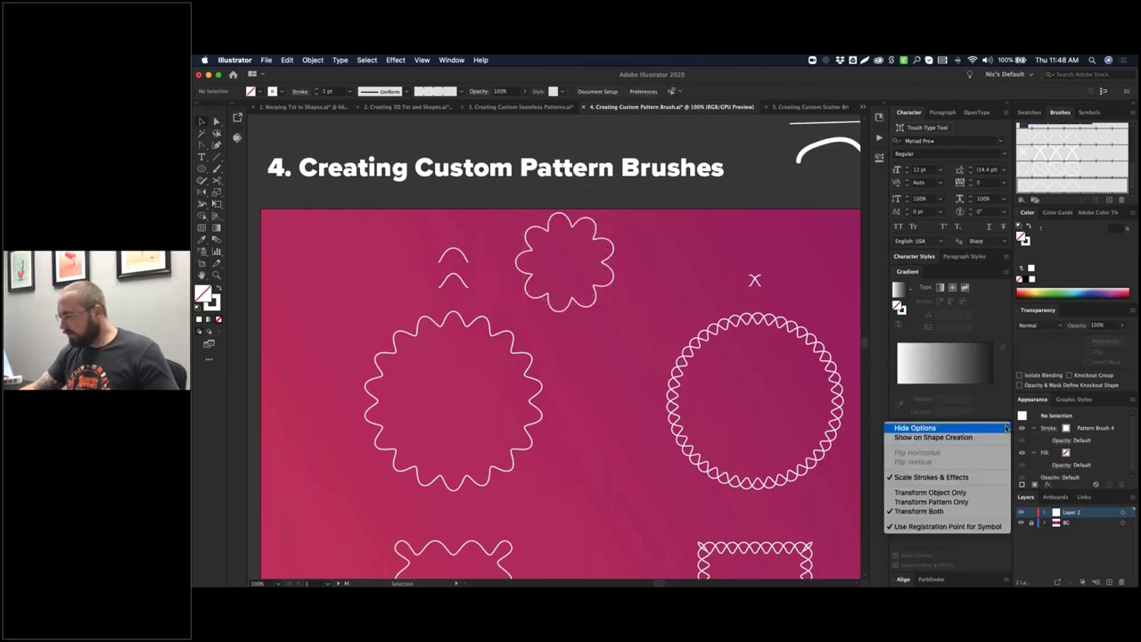
left_click(1006, 428)
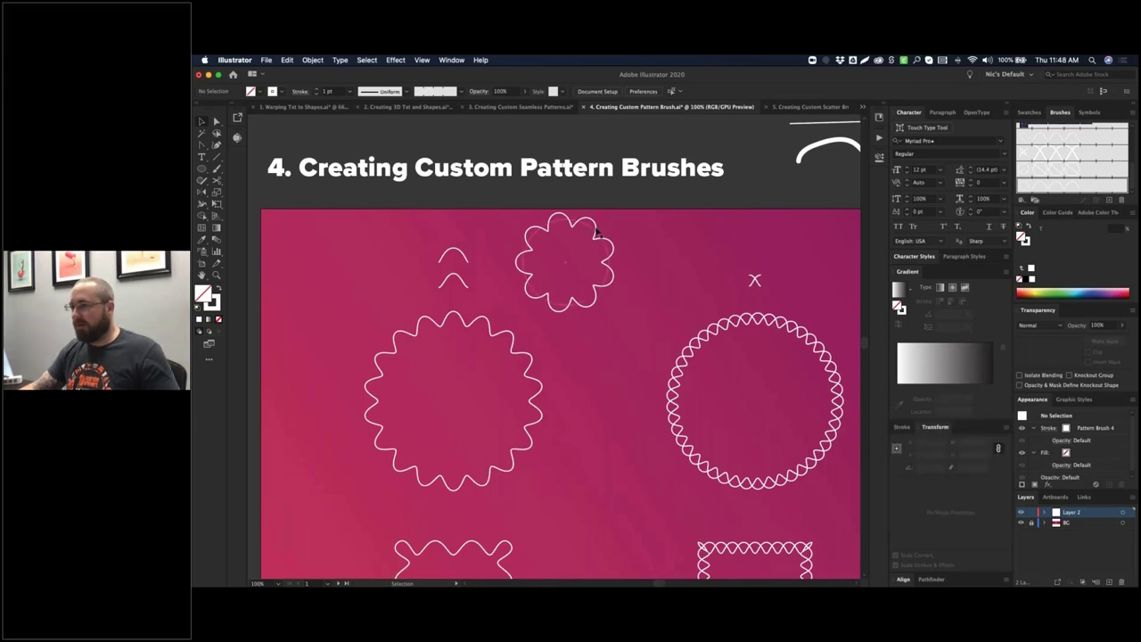
- Set the small wavy circle's stroke weight to 0.5 pt and deselect it
left_click(609, 262)
left_click(902, 427)
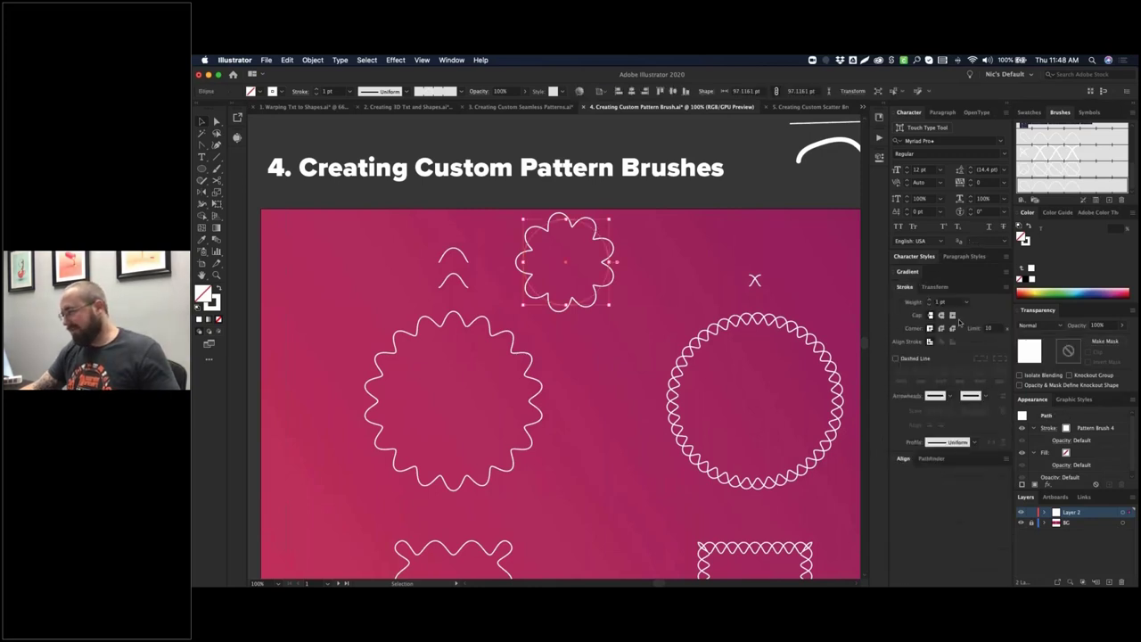
left_click(941, 302)
type("0.5")
key("Return")
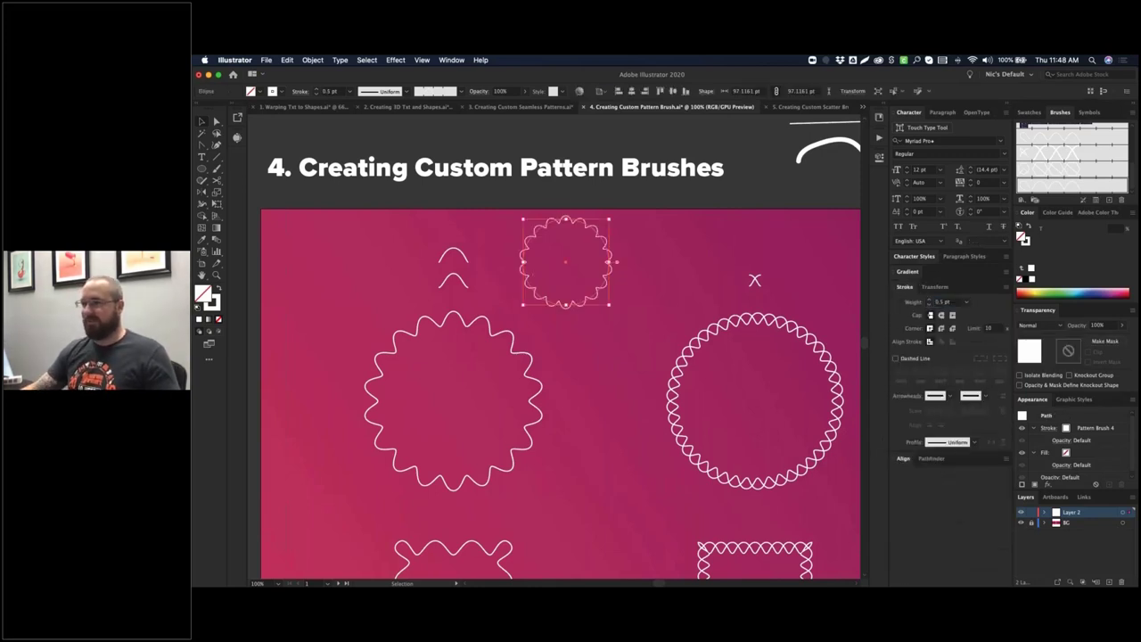
left_click(676, 200)
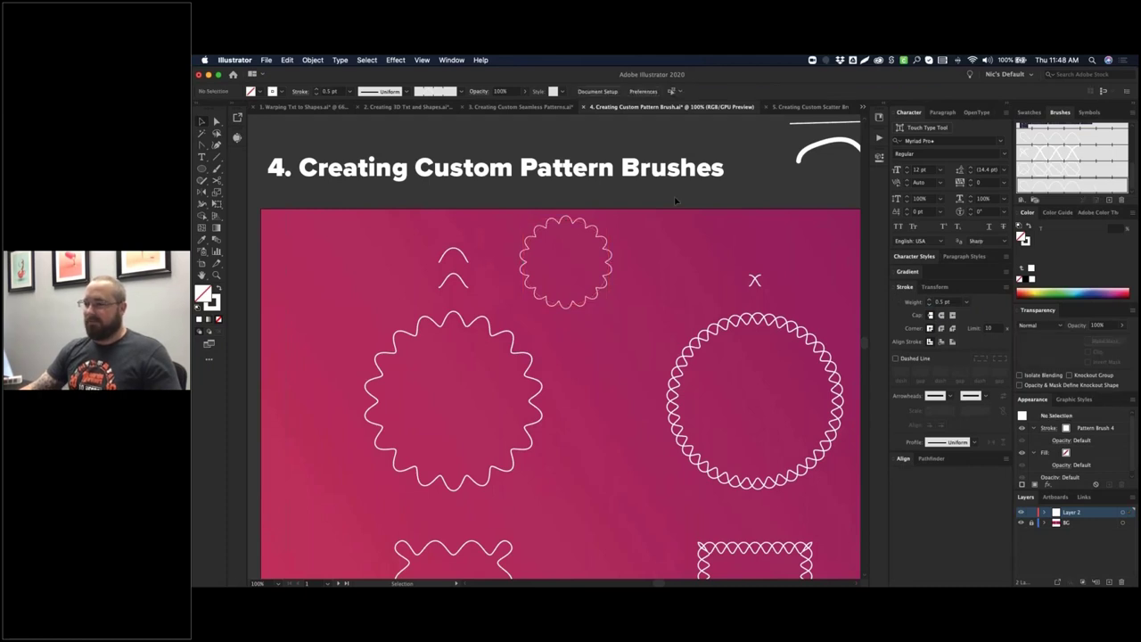
scroll(676, 200, "down", 2)
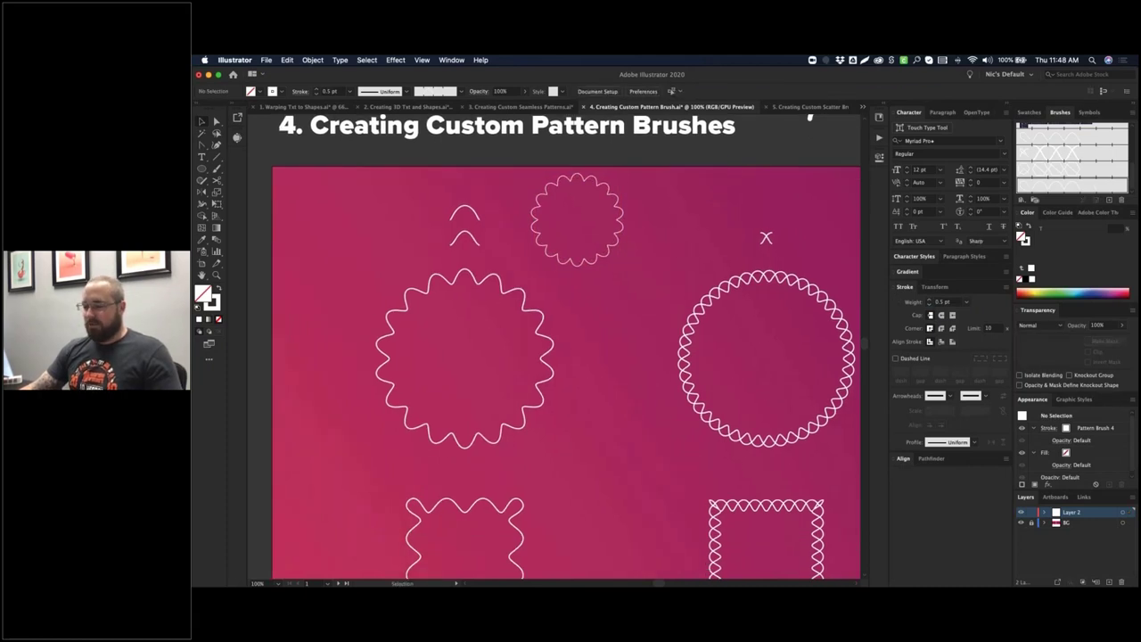
- Examine the plain circle and square paths beneath the patterned strokes in outline view, and return to the preview
key("super+y")
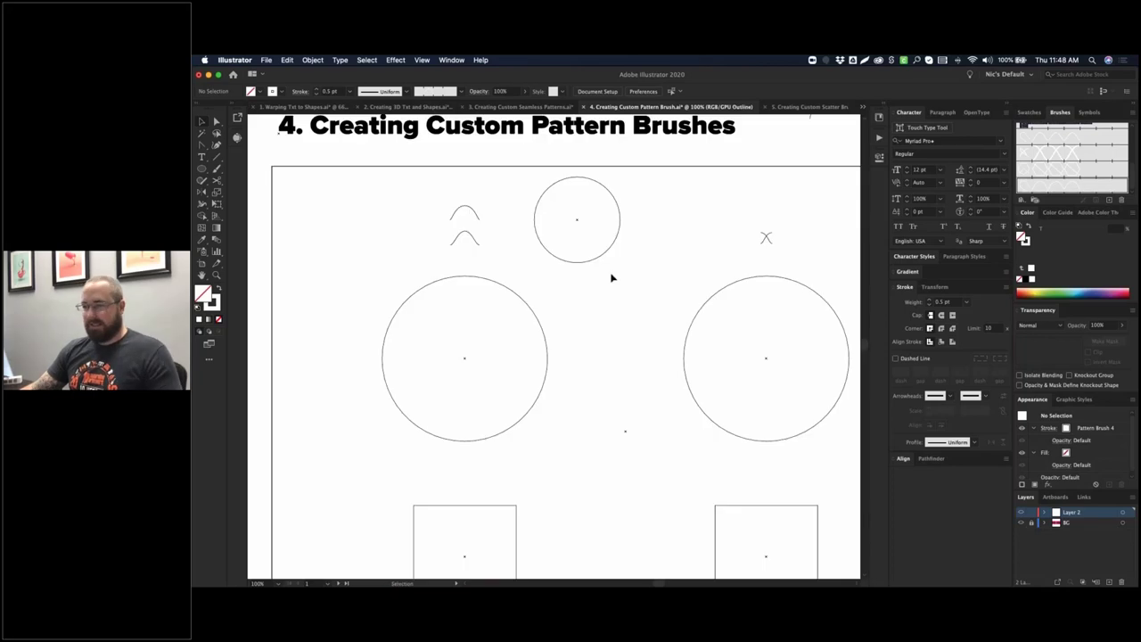
scroll(548, 402, "down", 3)
scroll(548, 402, "left", 1)
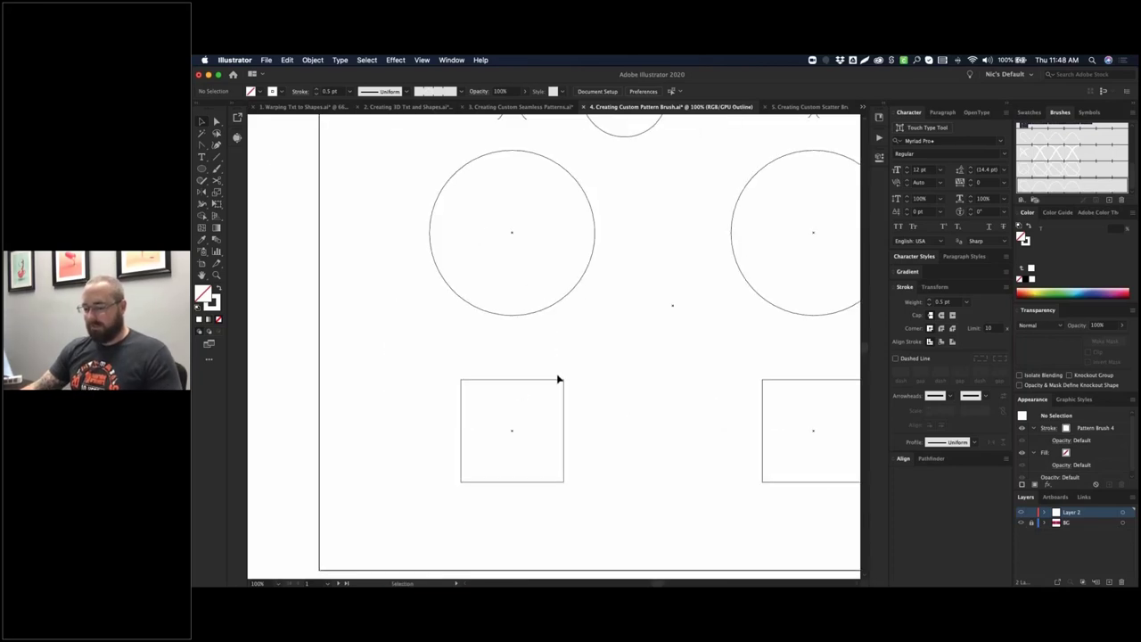
key("super+y")
scroll(639, 294, "up", 3)
scroll(639, 294, "right", 2)
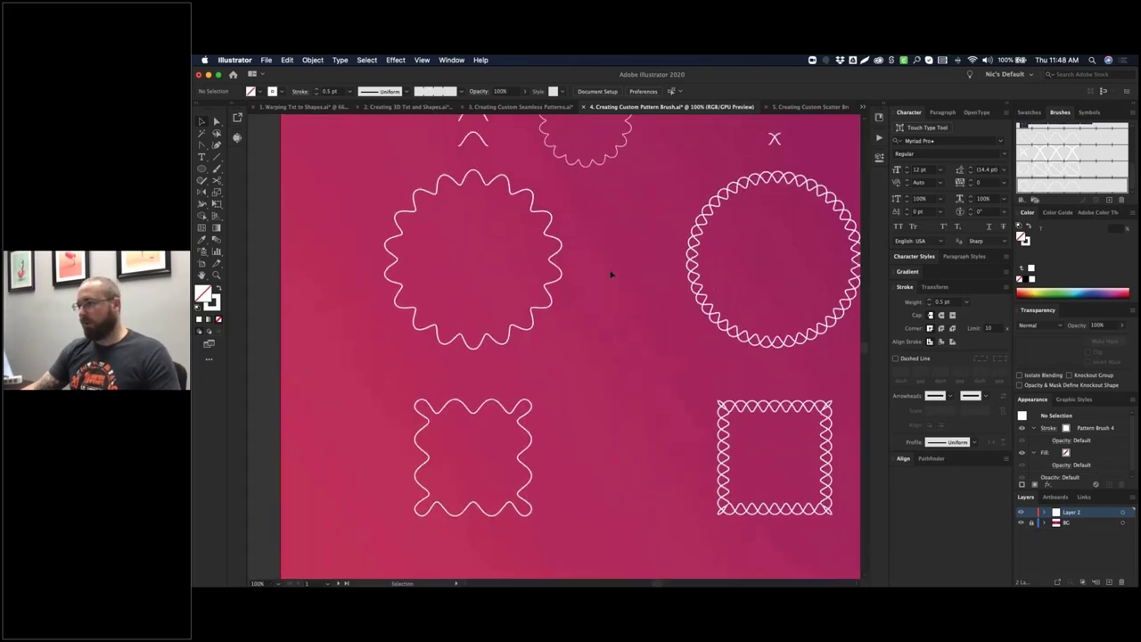
scroll(606, 288, "up", 3)
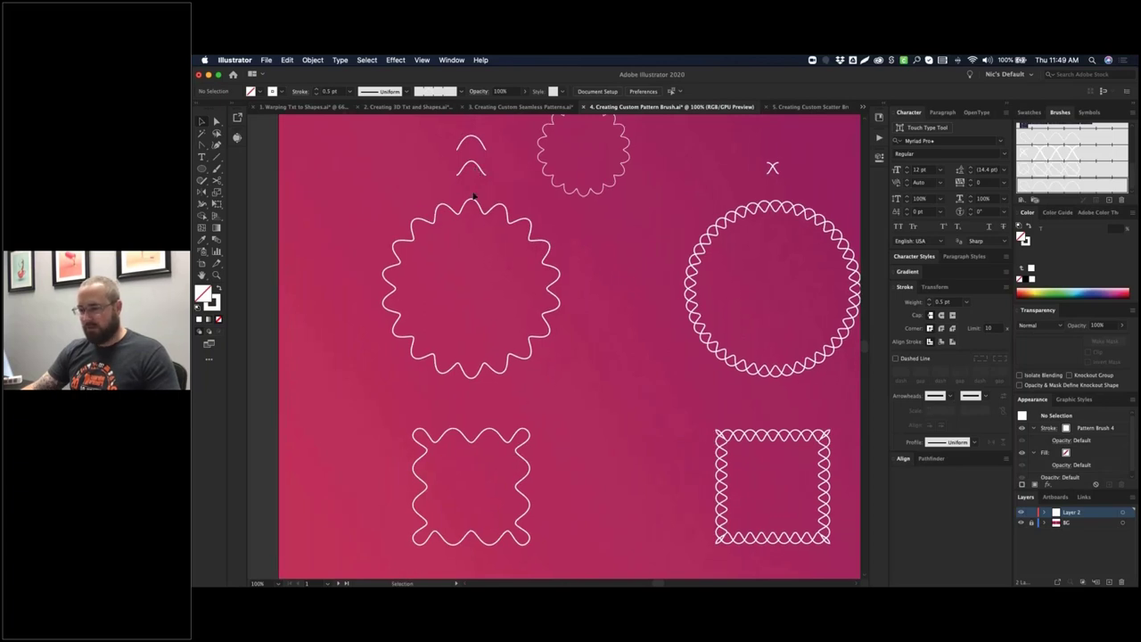
- Select the wavy square to check which brush in the brush library it uses, and deselect it
left_click(527, 468)
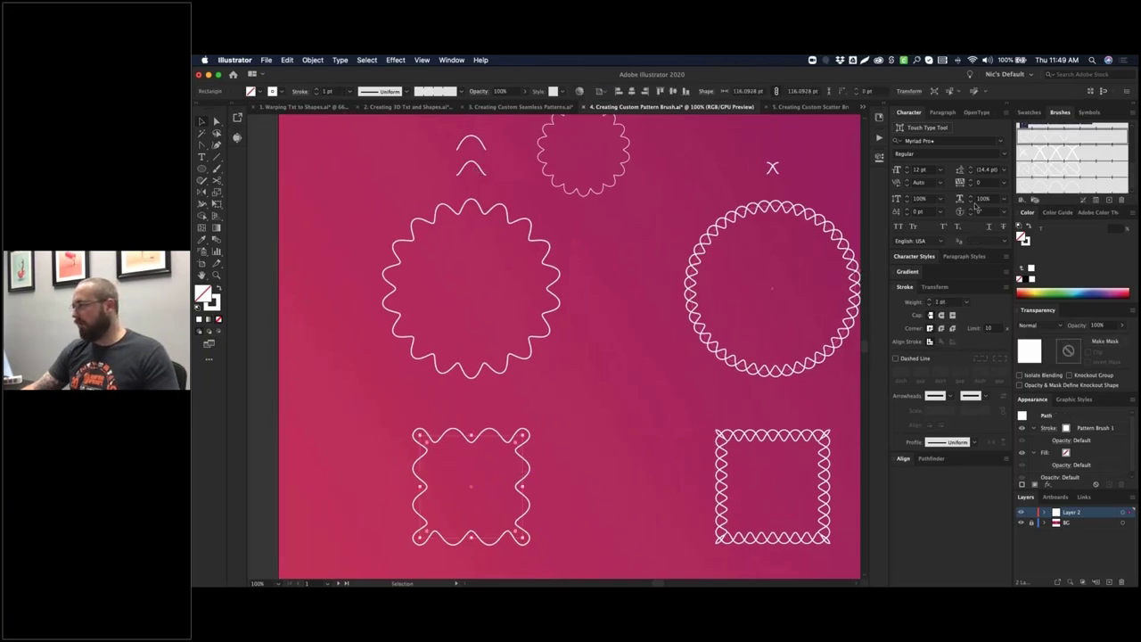
left_click(1031, 113)
left_click(1058, 113)
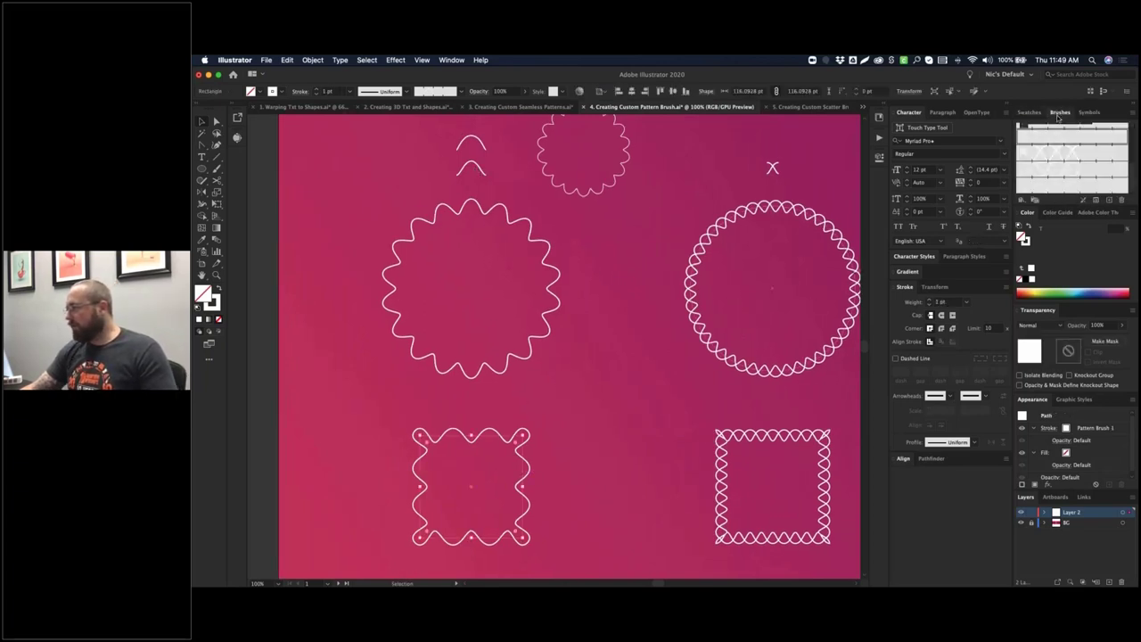
scroll(1080, 157, "down", 1)
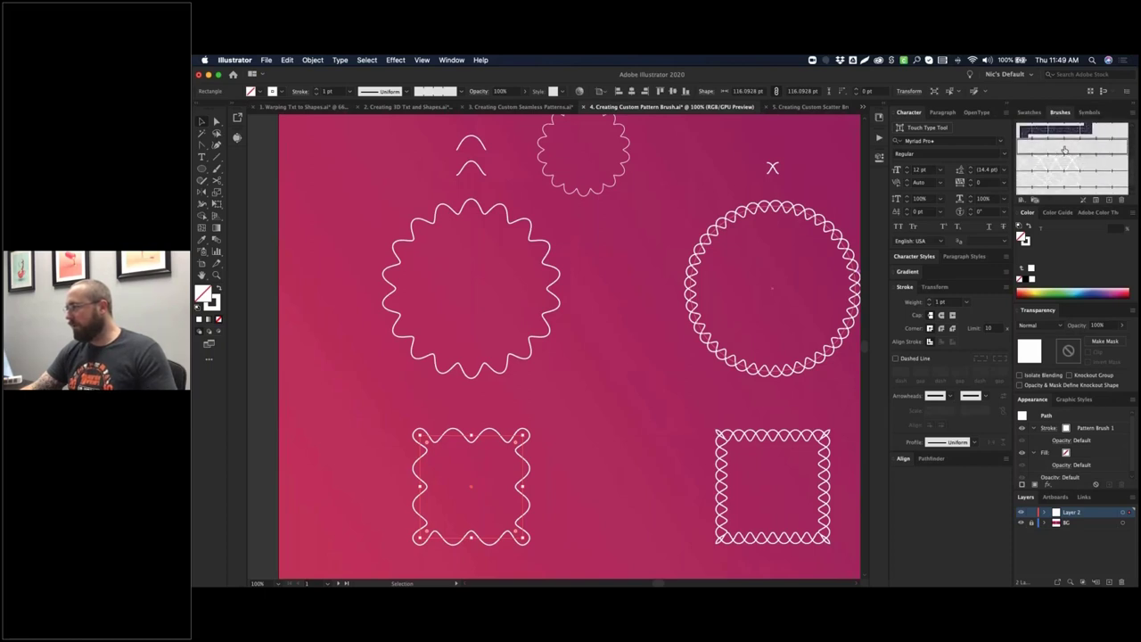
left_click(651, 193)
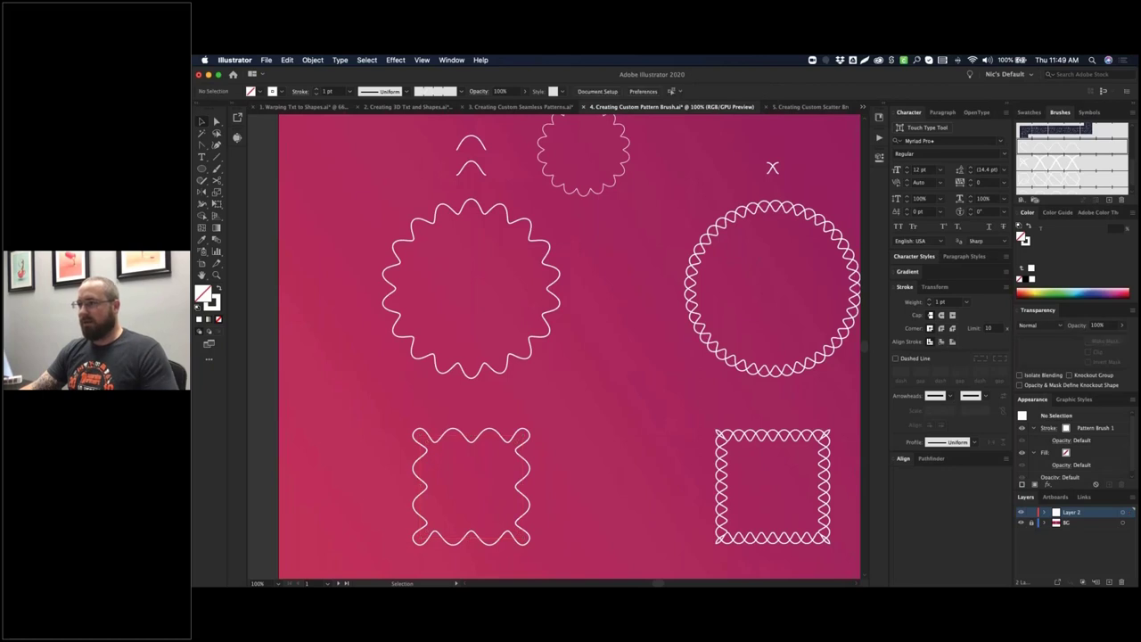
- Examine the X-shaped crossed-curve motif up close and select it to inspect its grouped paths
left_click_drag(765, 157, 676, 217)
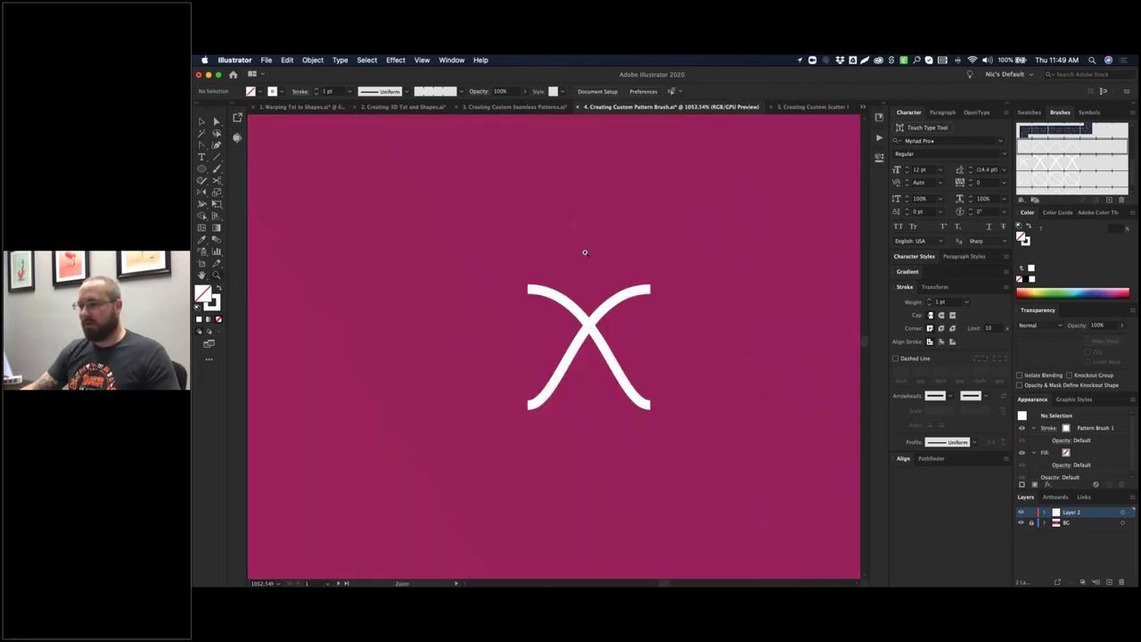
key("v")
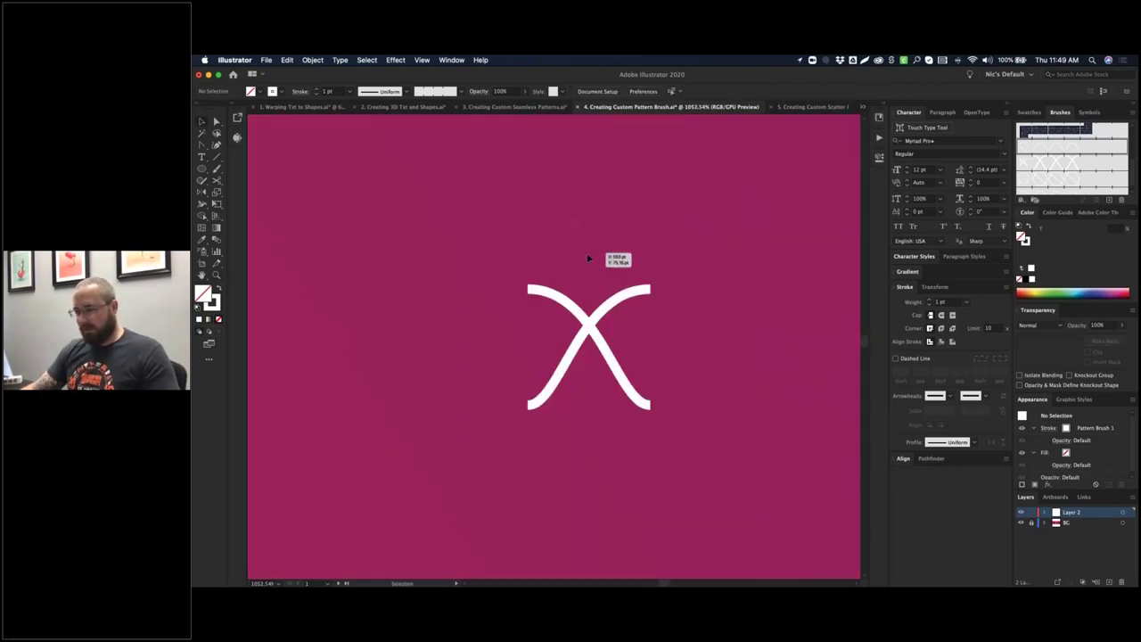
left_click(626, 341)
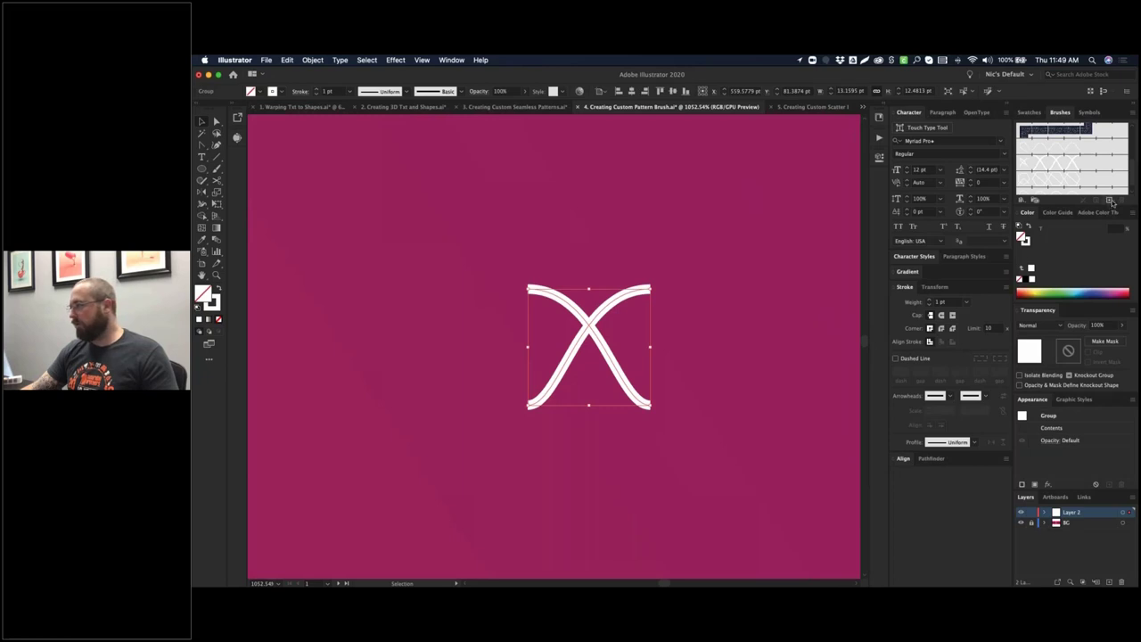
key("a")
key("super+minus")
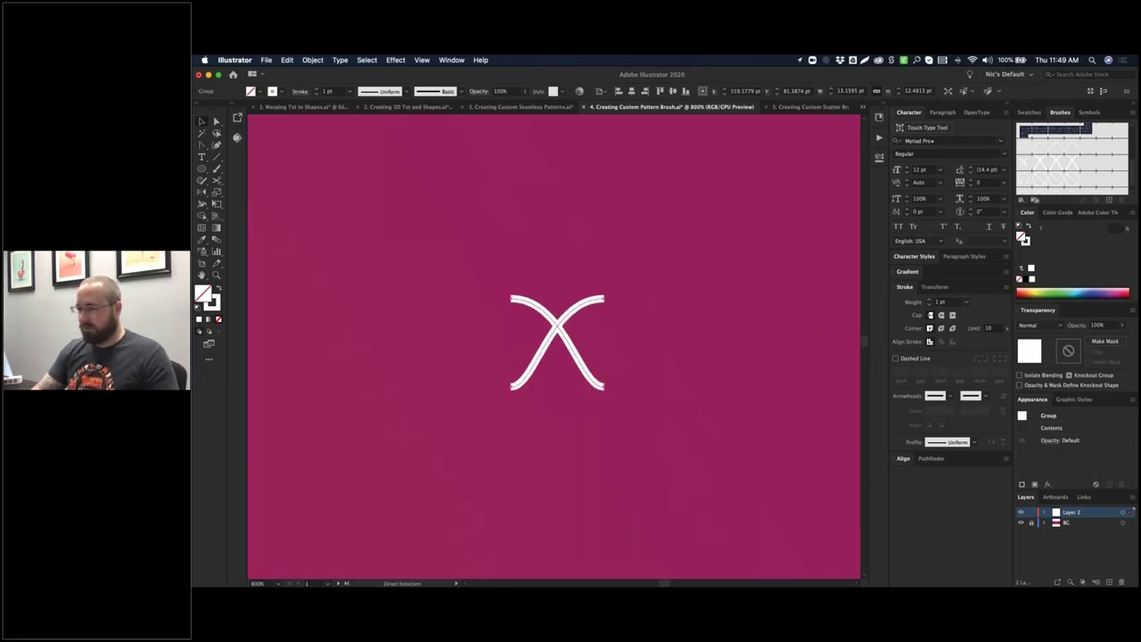
key("super+minus")
key("super+minus")
key("super+minus")
key("super+minus")
key("space")
left_click_drag(744, 362, 777, 177)
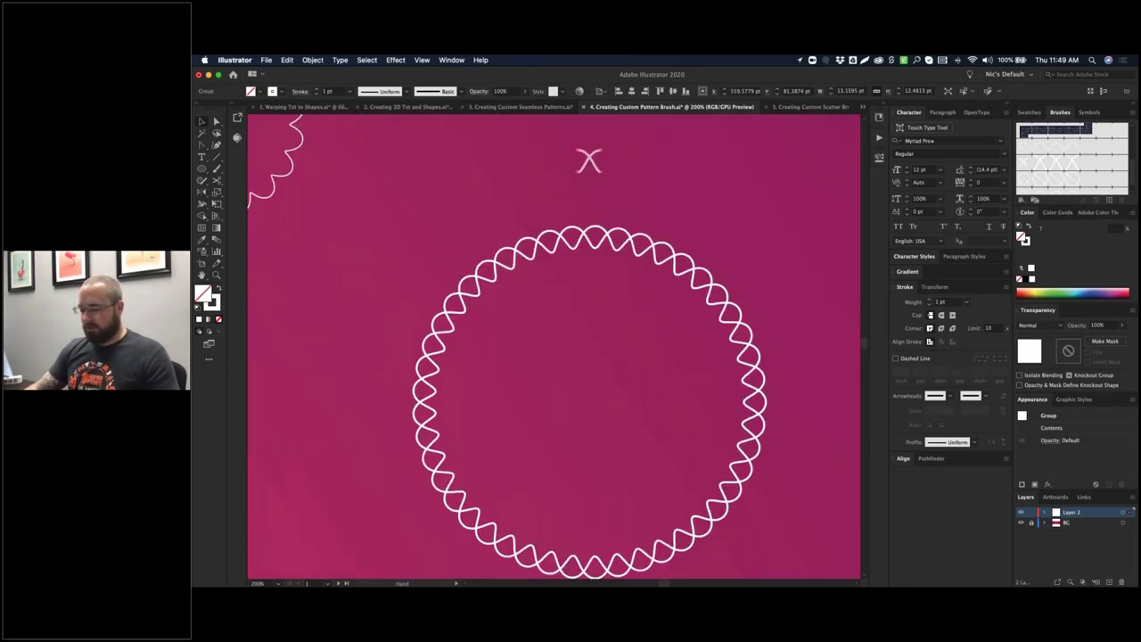
key("super+minus")
key("super+minus")
key("space")
left_click_drag(724, 303, 772, 239)
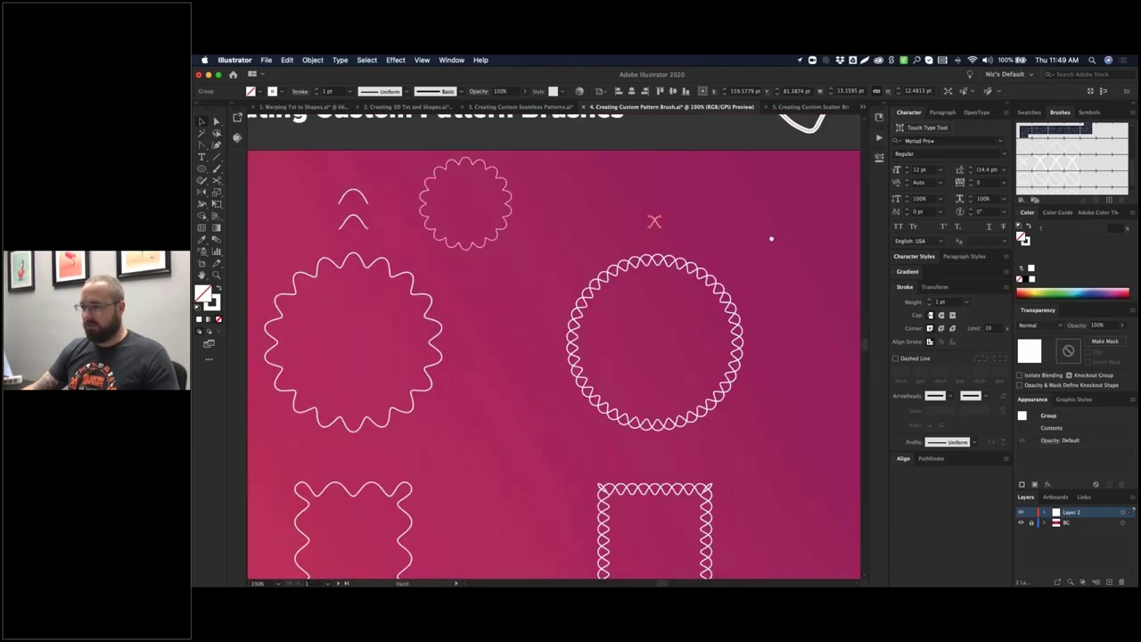
- Select the circle with the interlaced wave stroke to identify its X-motif pattern brush, and deselect it
key("v")
left_click(727, 299)
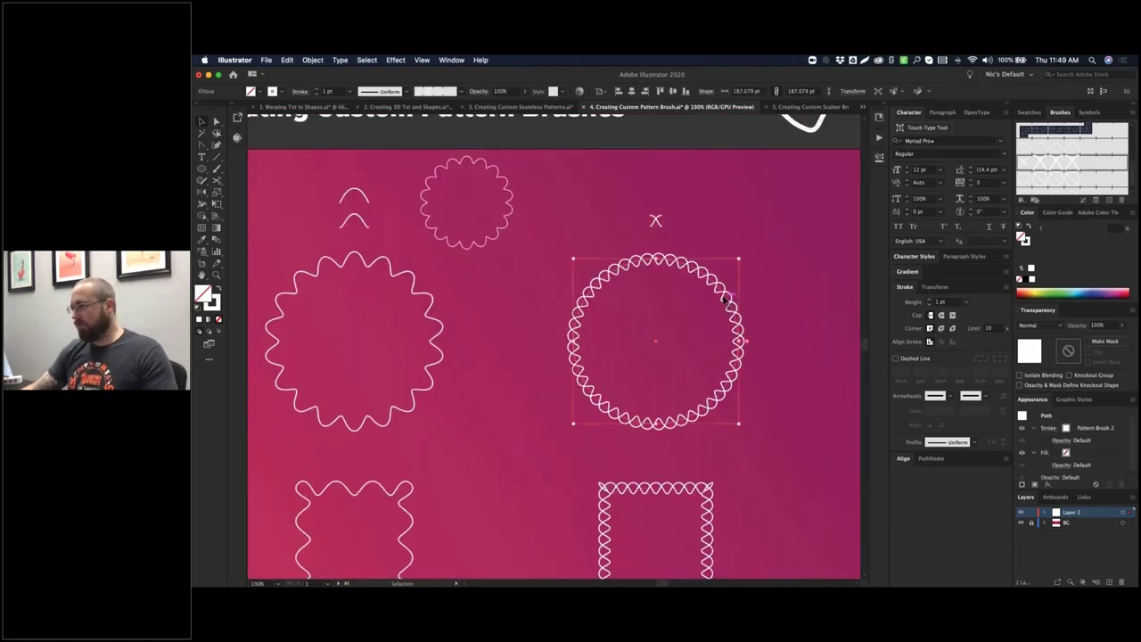
left_click(1067, 149)
left_click(1063, 166)
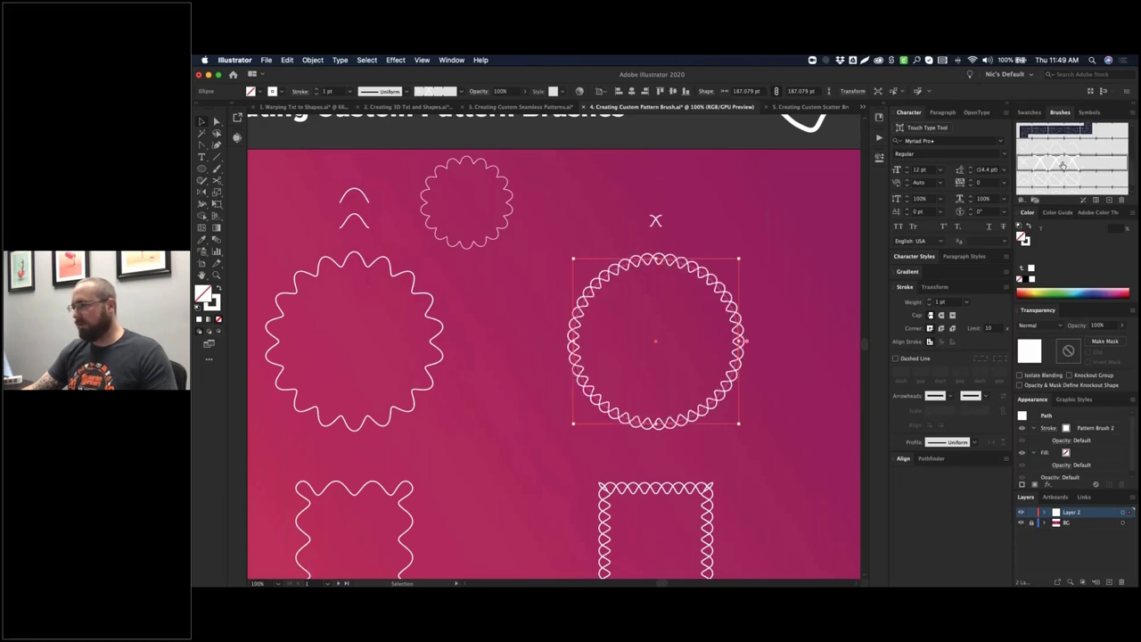
left_click(1062, 152)
left_click(1057, 166)
left_click(784, 390)
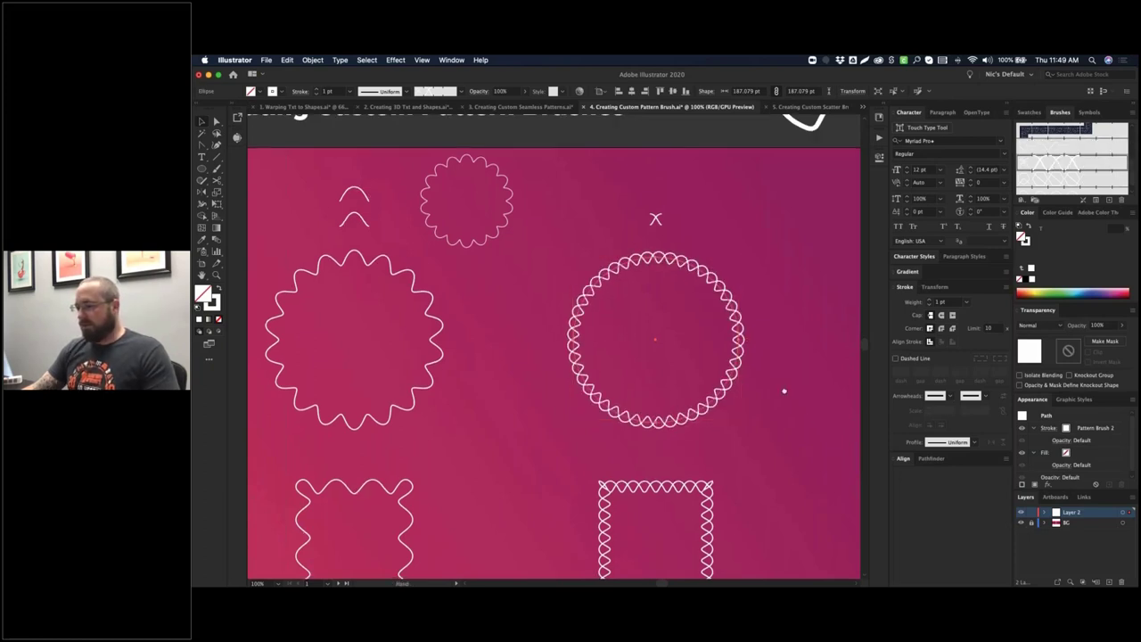
left_click_drag(784, 391, 796, 331)
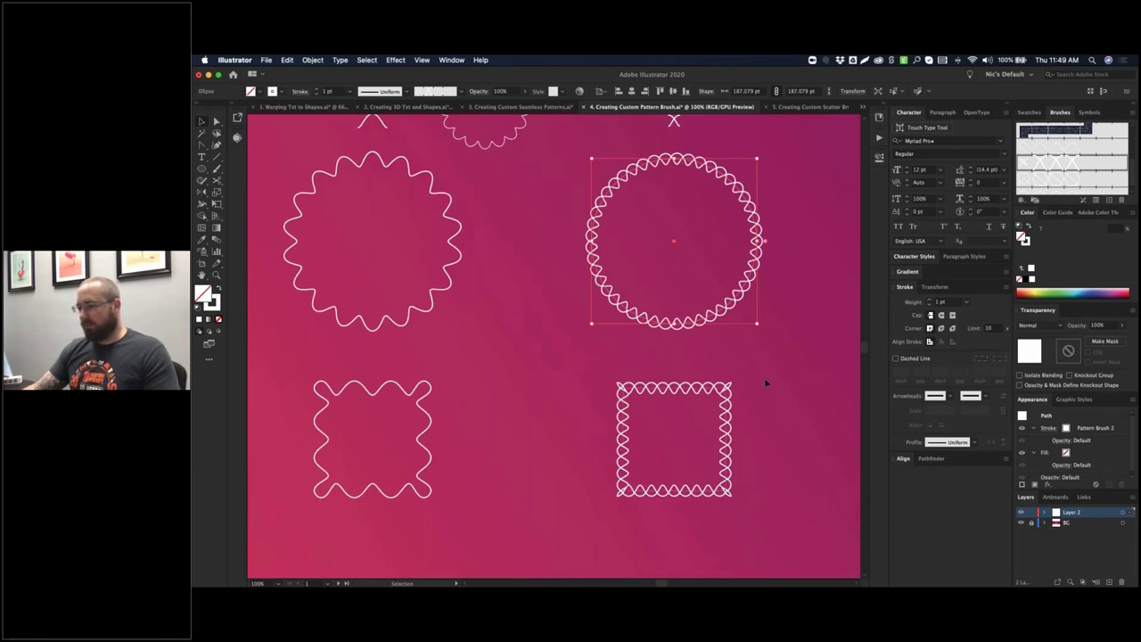
left_click_drag(763, 382, 724, 395)
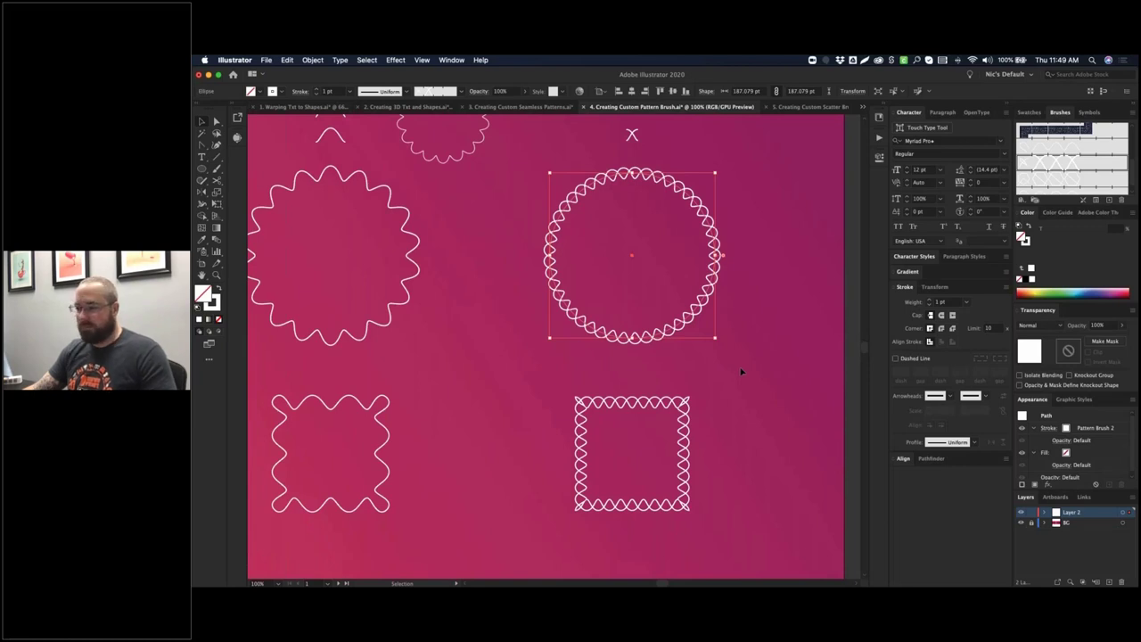
left_click(741, 371)
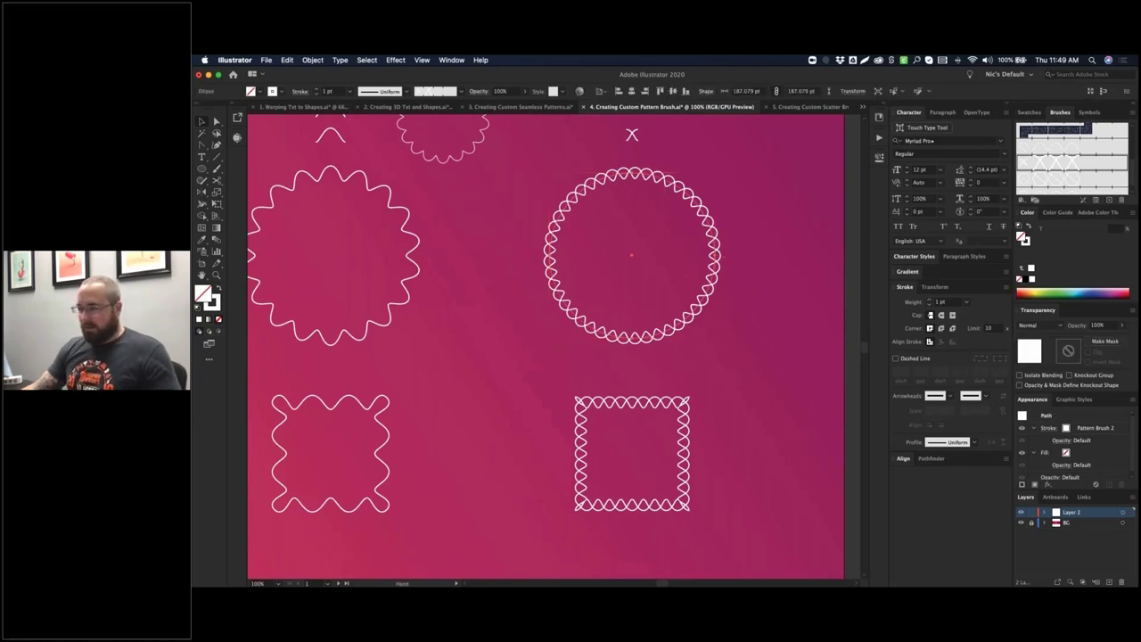
- Select the grouped hexagon with a diagonal line above the ring on the second artboard
scroll(632, 255, "right", 3)
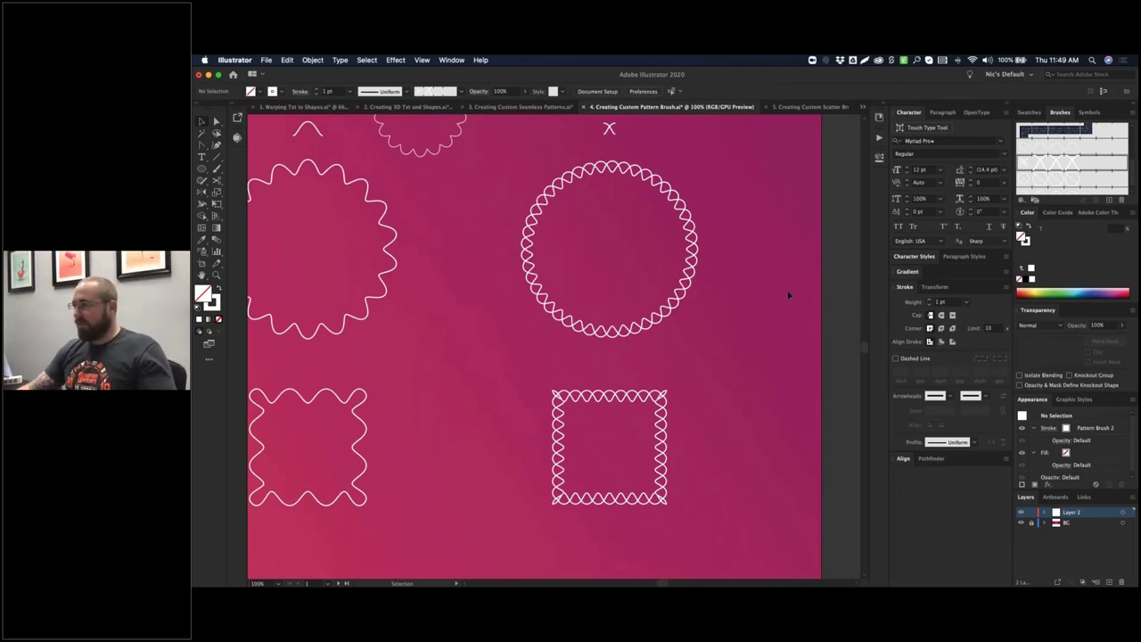
scroll(752, 214, "right", 10)
left_click_drag(615, 220, 410, 224)
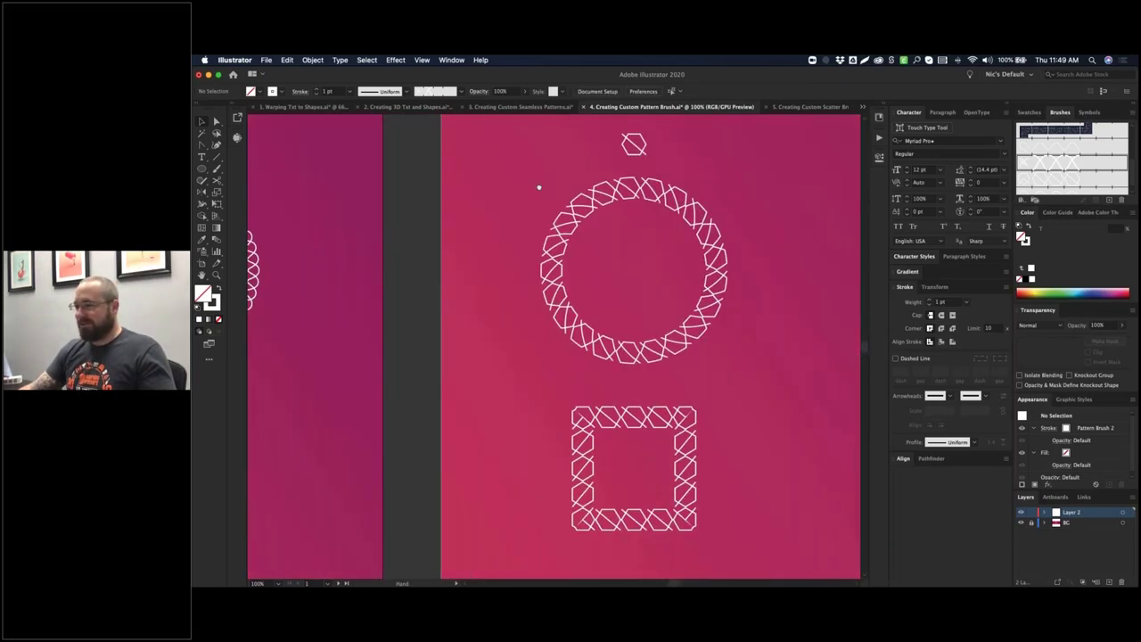
left_click_drag(540, 186, 496, 275)
key("super+minus")
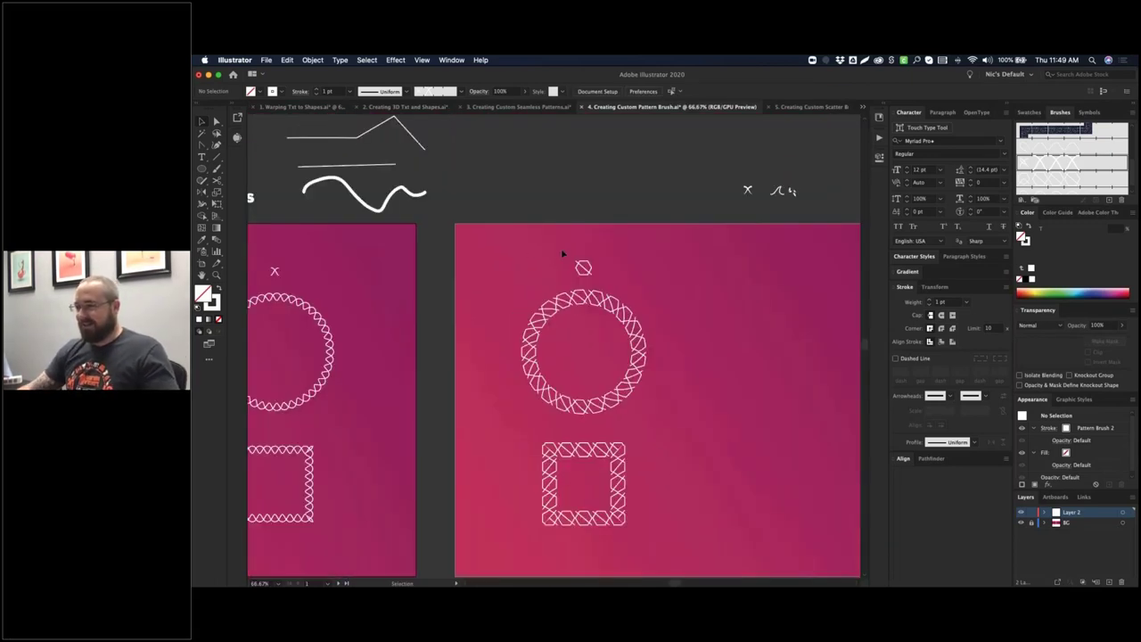
key("z")
left_click_drag(558, 250, 615, 306)
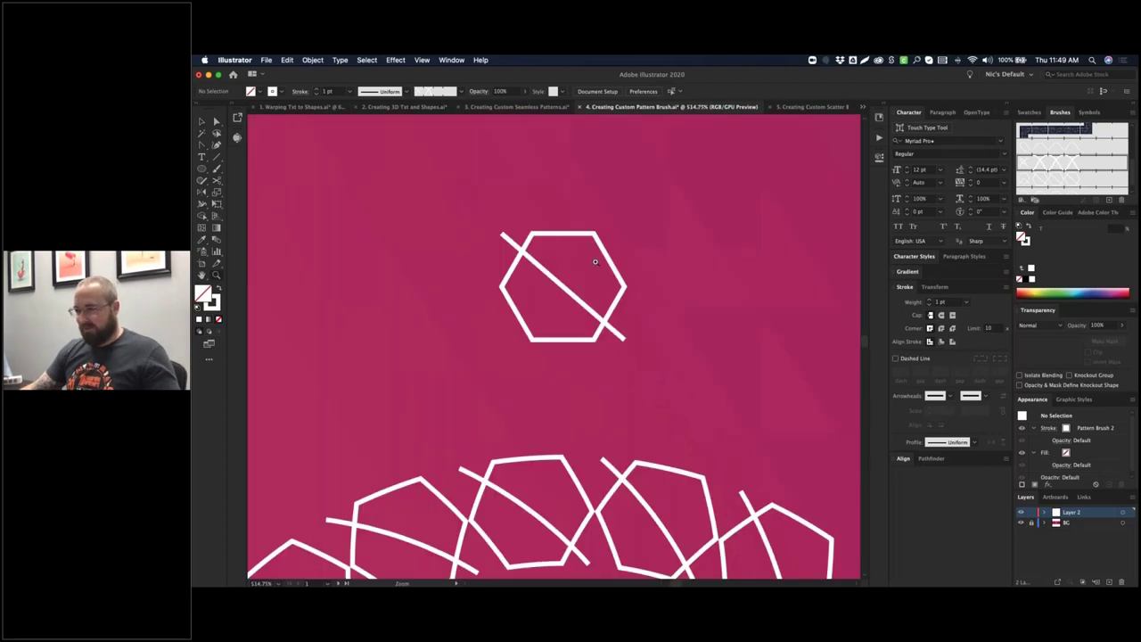
key("v")
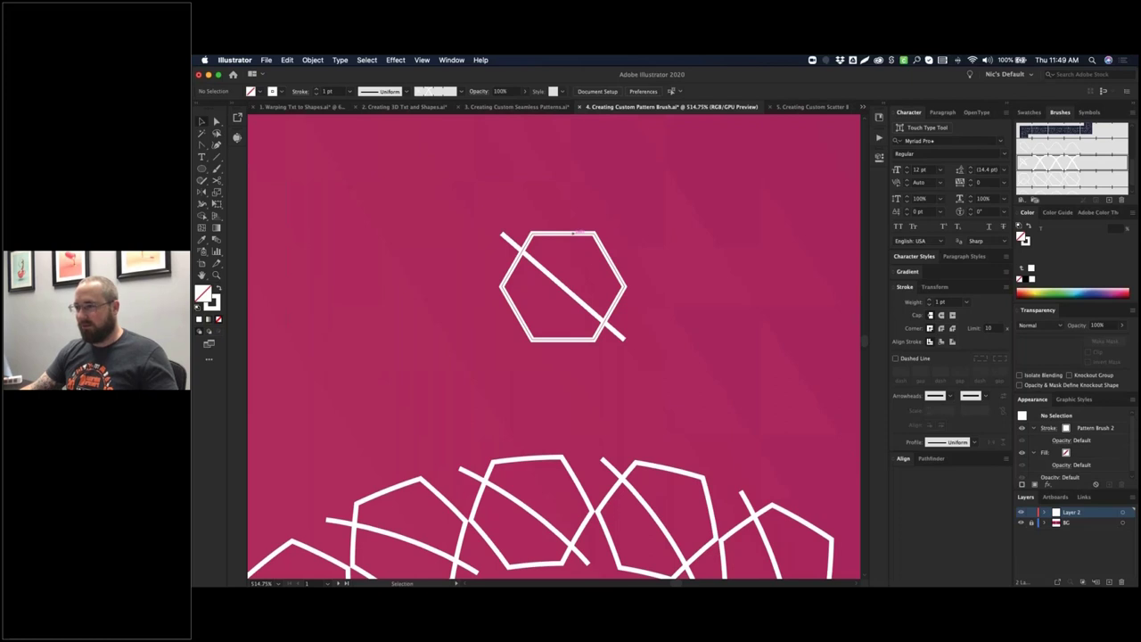
left_click(578, 233)
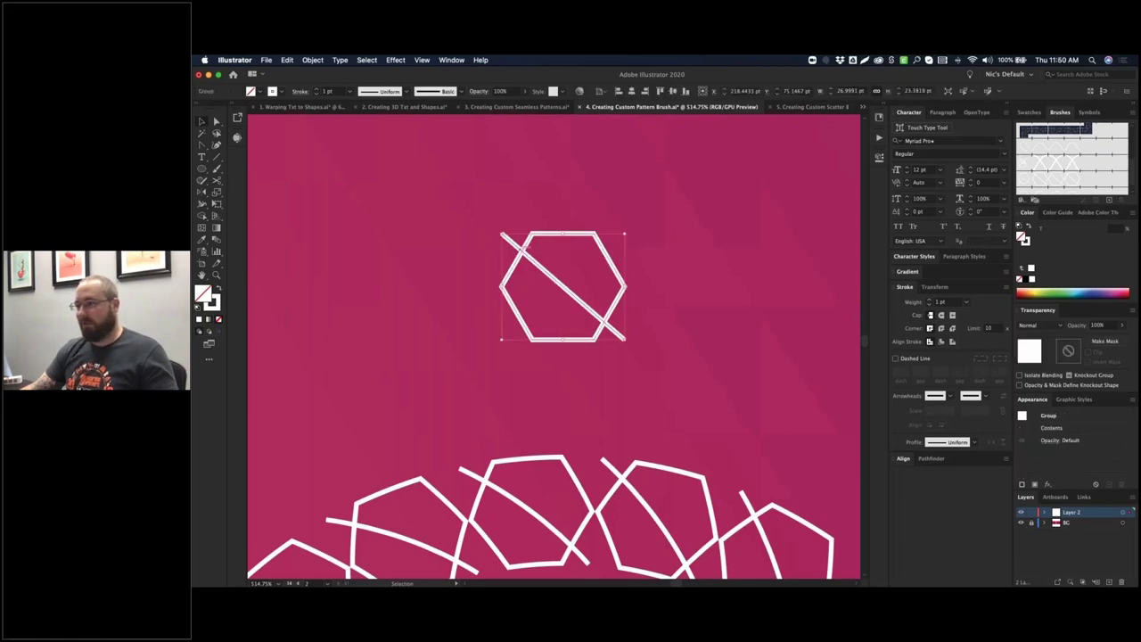
- Create a pattern brush from the selected hexagon motif with fixed 100% scale, 0% spacing and stretch-to-fit
left_click(1109, 202)
left_click(614, 380)
left_click(702, 402)
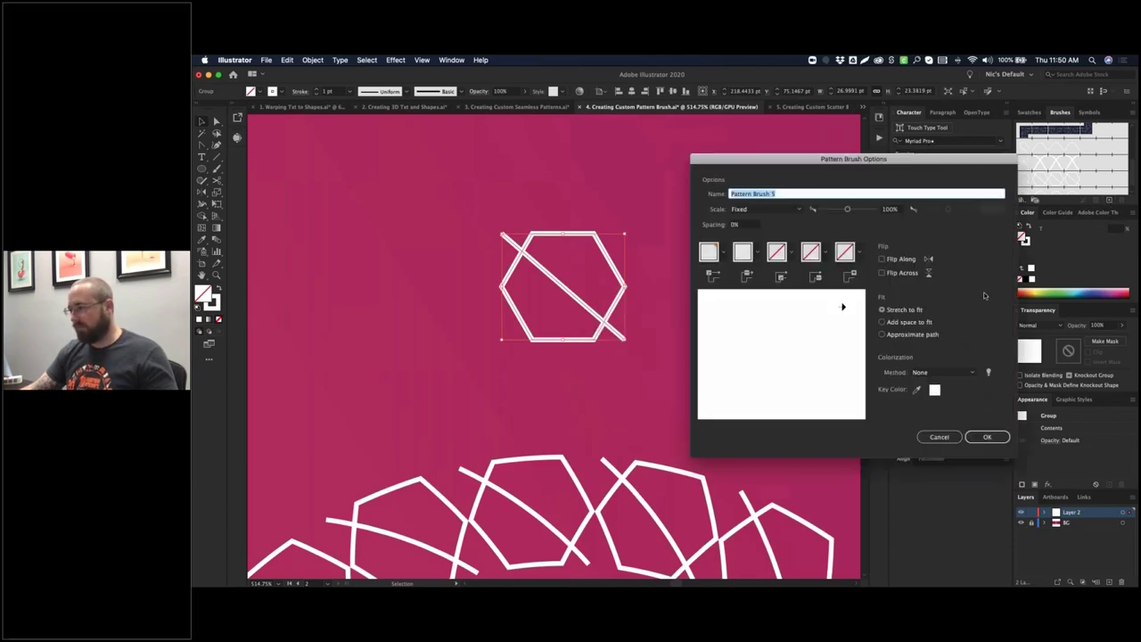
left_click(987, 438)
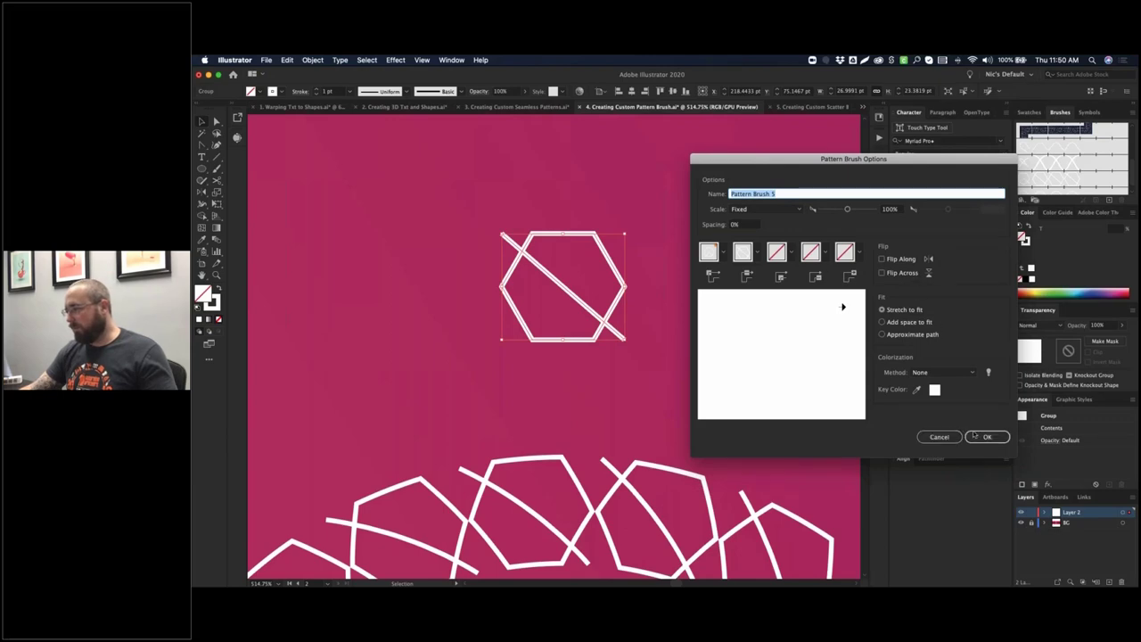
left_click(982, 438)
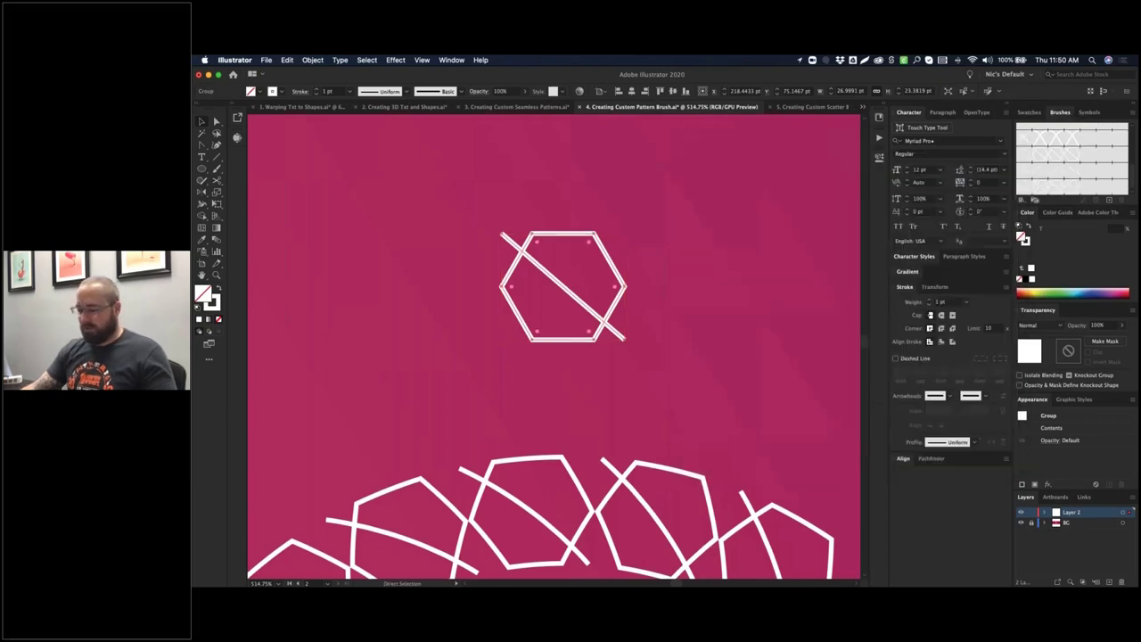
- Apply the new hexagon pattern brush to the square below the ring on the second artboard
key("super+minus")
key("super+minus")
key("super+minus")
key("super+minus")
key("super+minus")
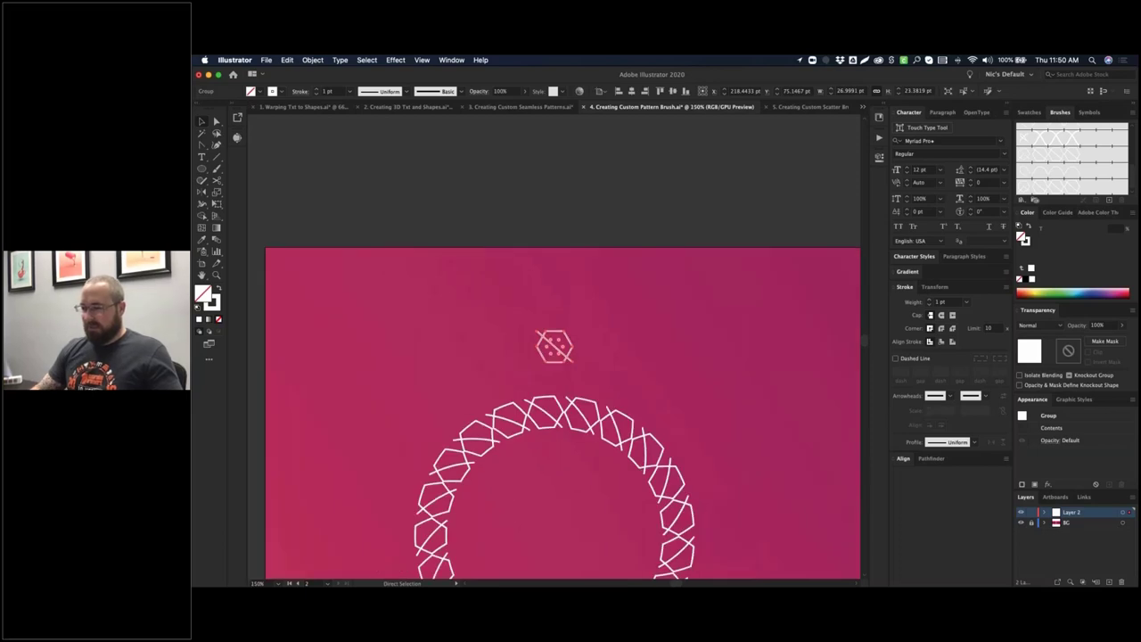
key("v")
scroll(705, 357, "down", 5)
left_click(671, 221)
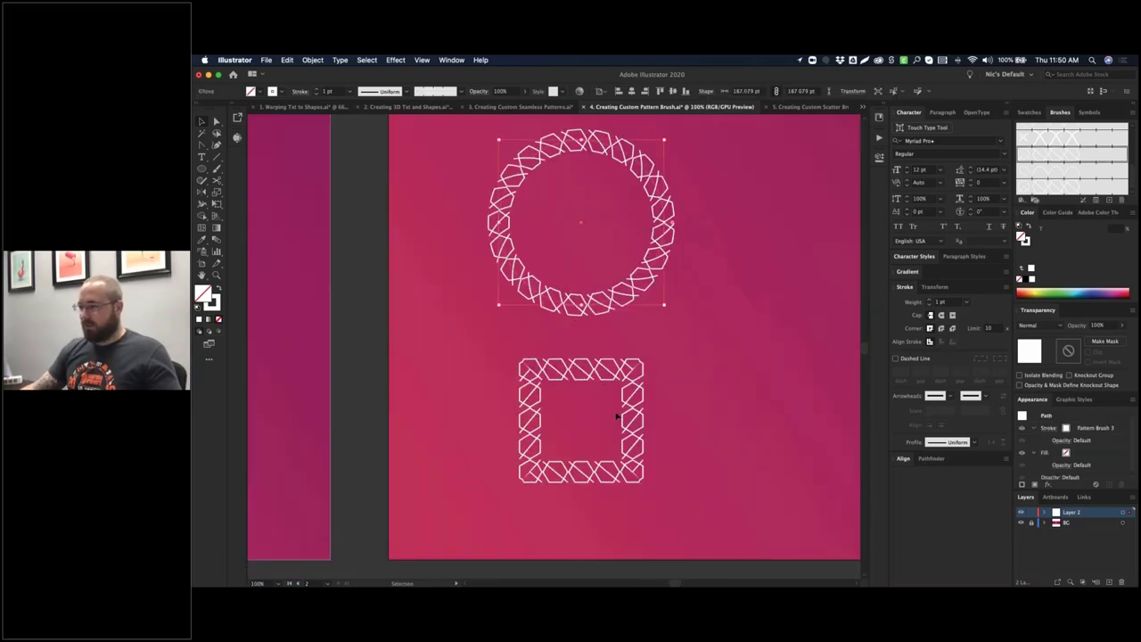
left_click(635, 417)
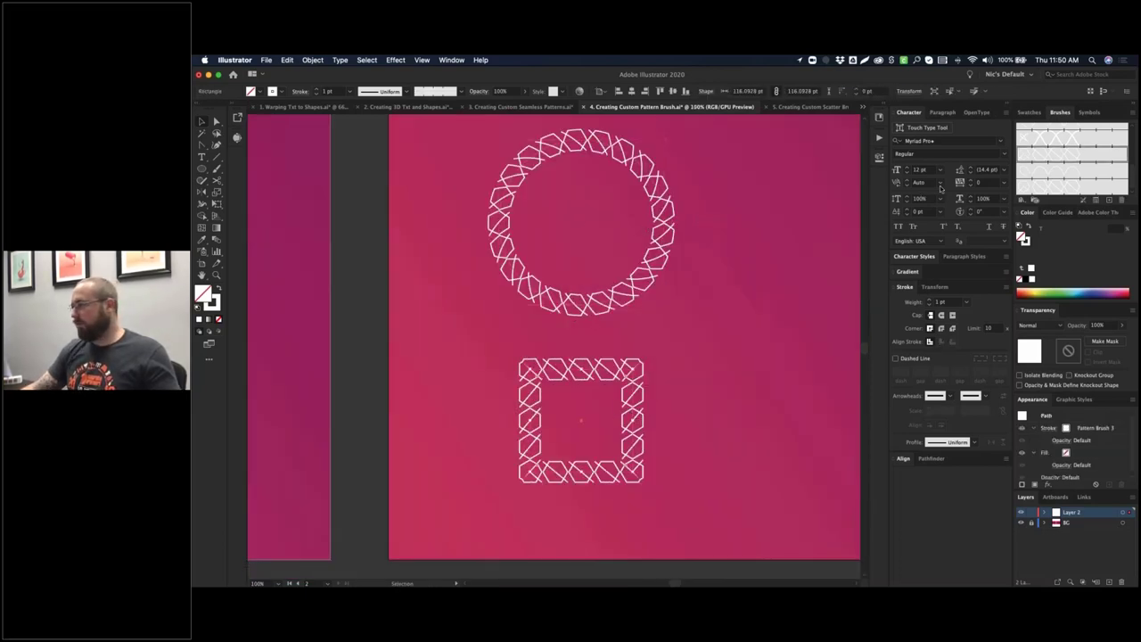
left_click(1061, 187)
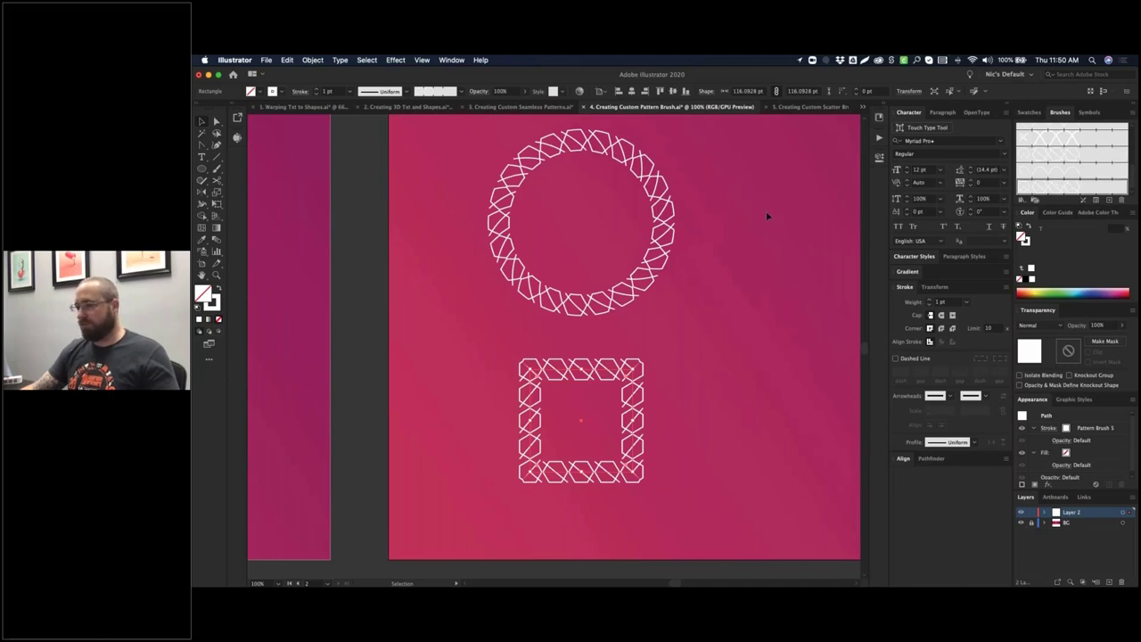
- Draw an open S-shaped curve with the Pen tool in the empty area beside the hexagon-patterned circle and square
left_click_drag(821, 214, 651, 230)
left_click(651, 230)
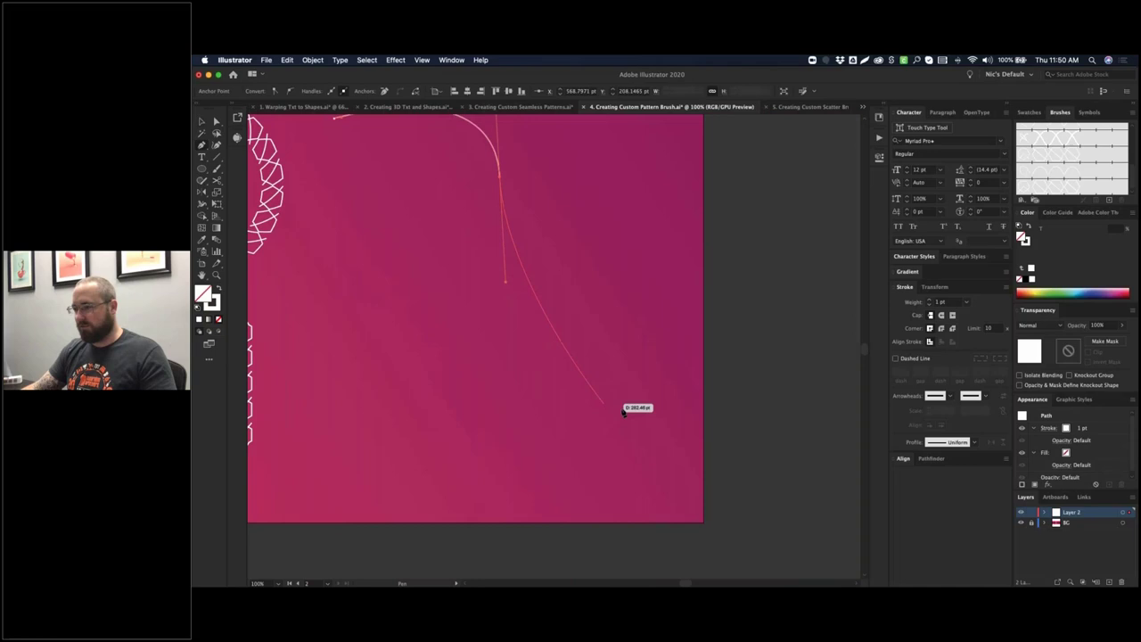
mouse_move(629, 407)
left_mouse_down()
mouse_move(708, 408)
mouse_move(729, 426)
left_mouse_up()
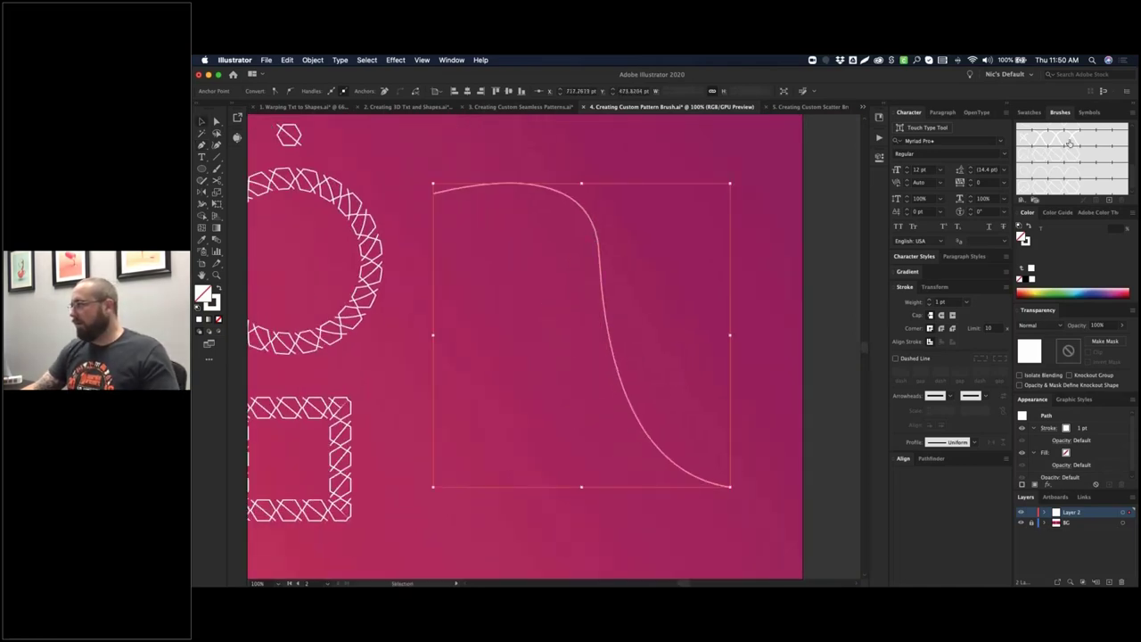
- Apply the hexagon pattern brush to the S-shaped curve on the second artboard and deselect it
left_click(1071, 185)
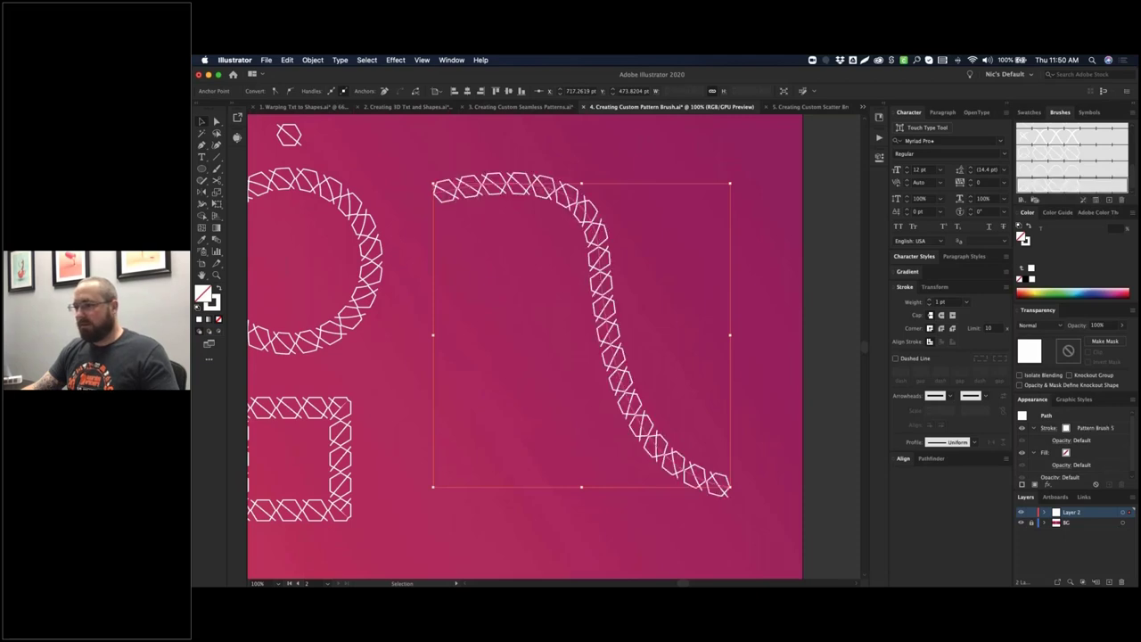
left_click(722, 163)
- Move the small wave motif above the second artboard away from the neighbouring X and dot motifs
key("super+minus")
key("super+minus")
key("space")
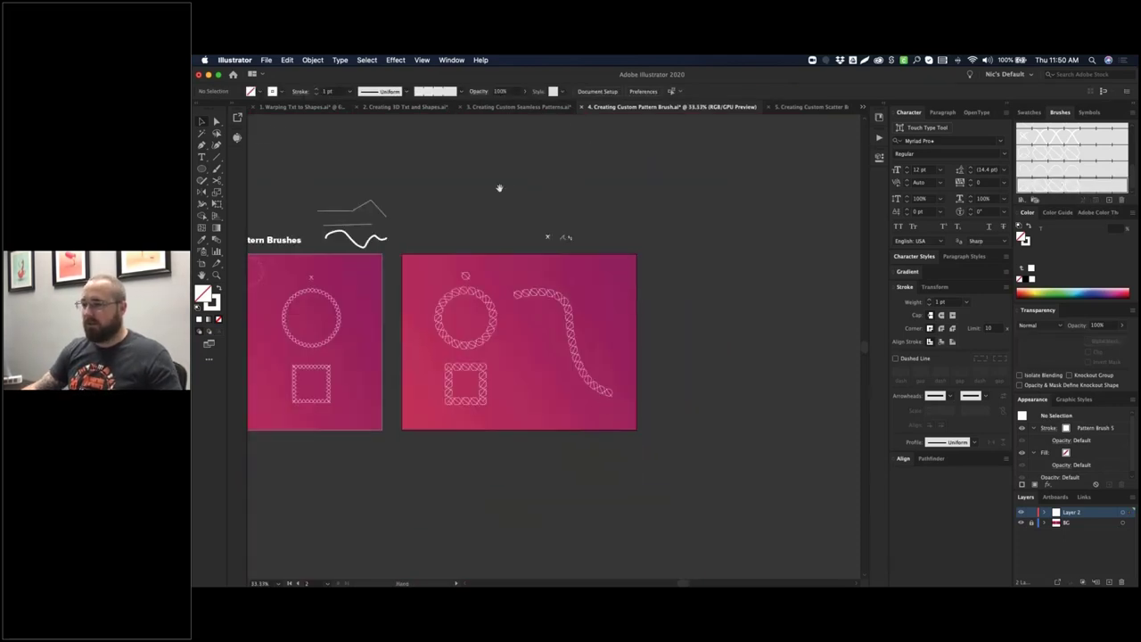
left_click_drag(499, 188, 660, 181)
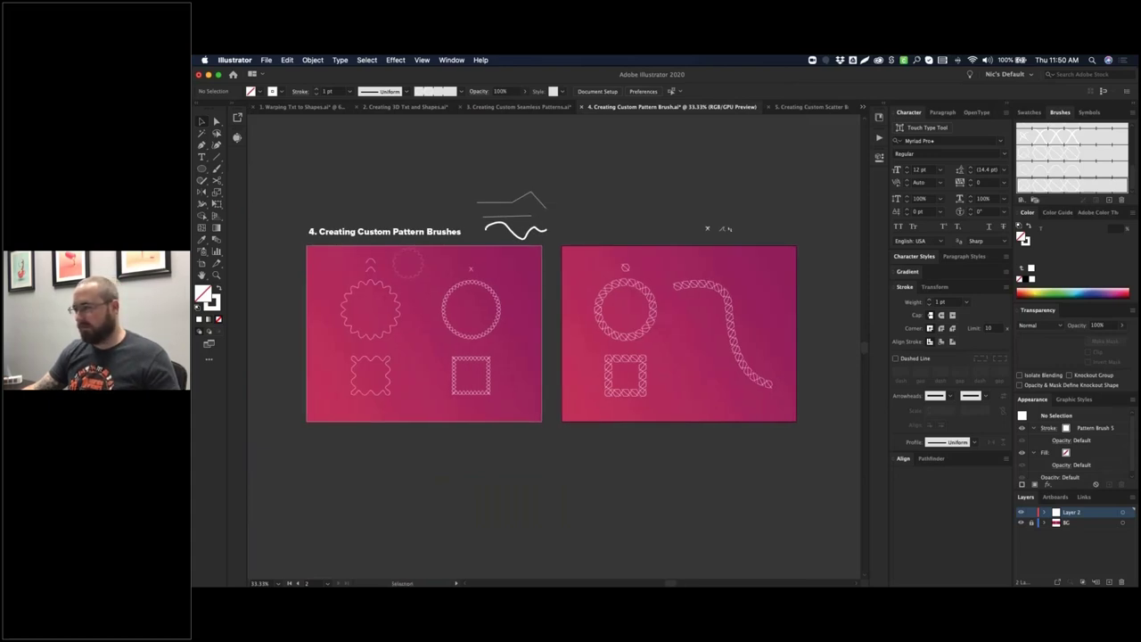
key("z")
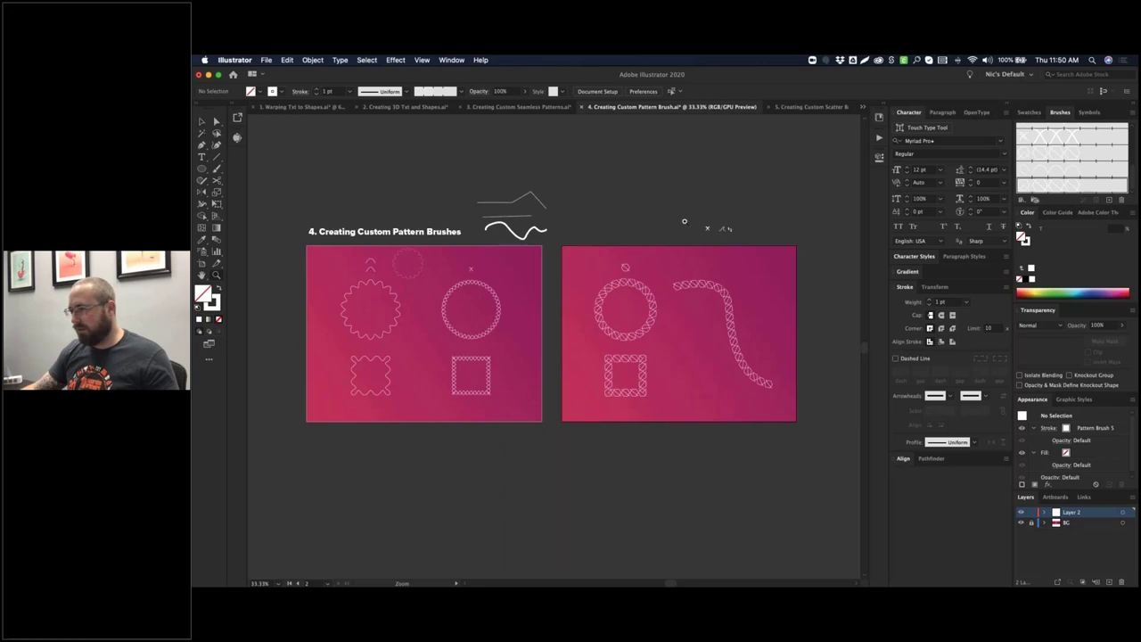
left_click_drag(684, 221, 763, 275)
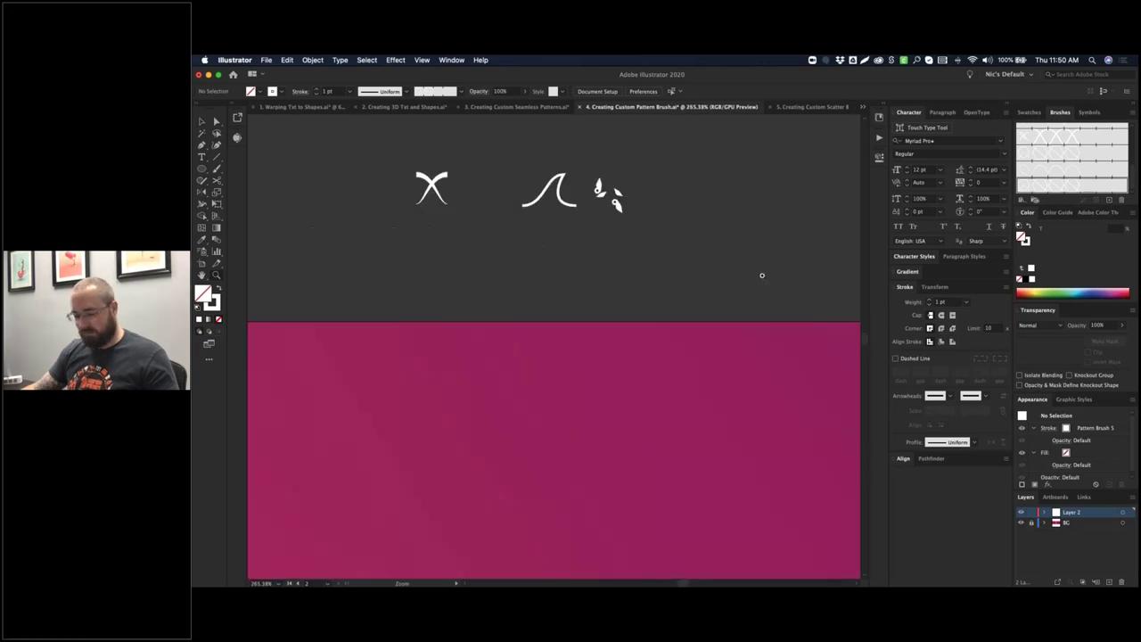
key("super+1")
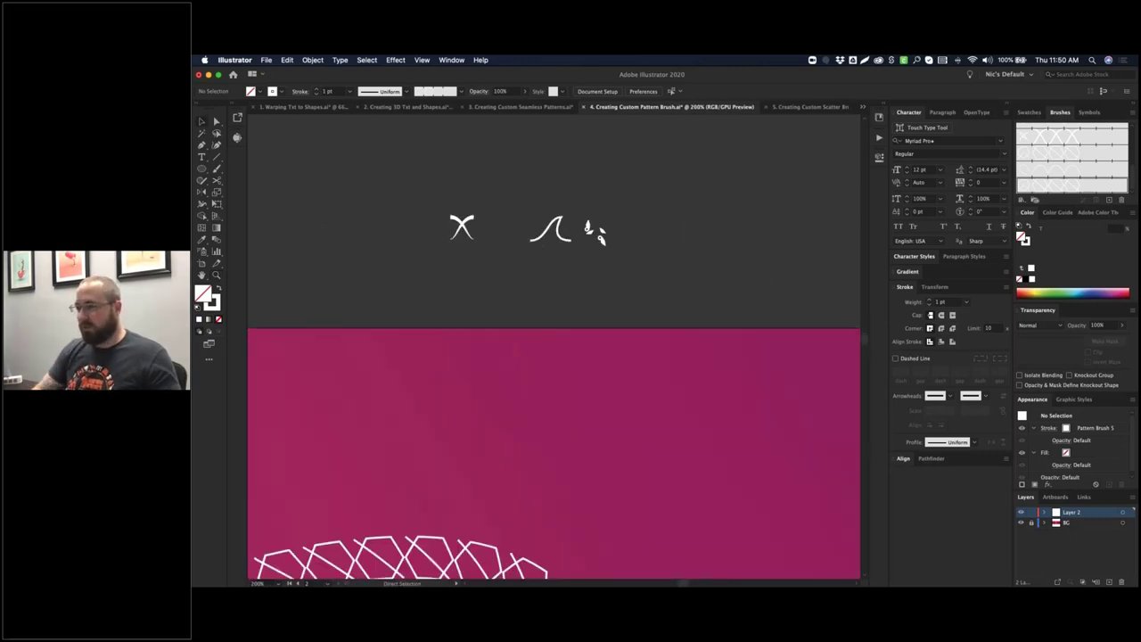
left_click_drag(636, 271, 656, 254)
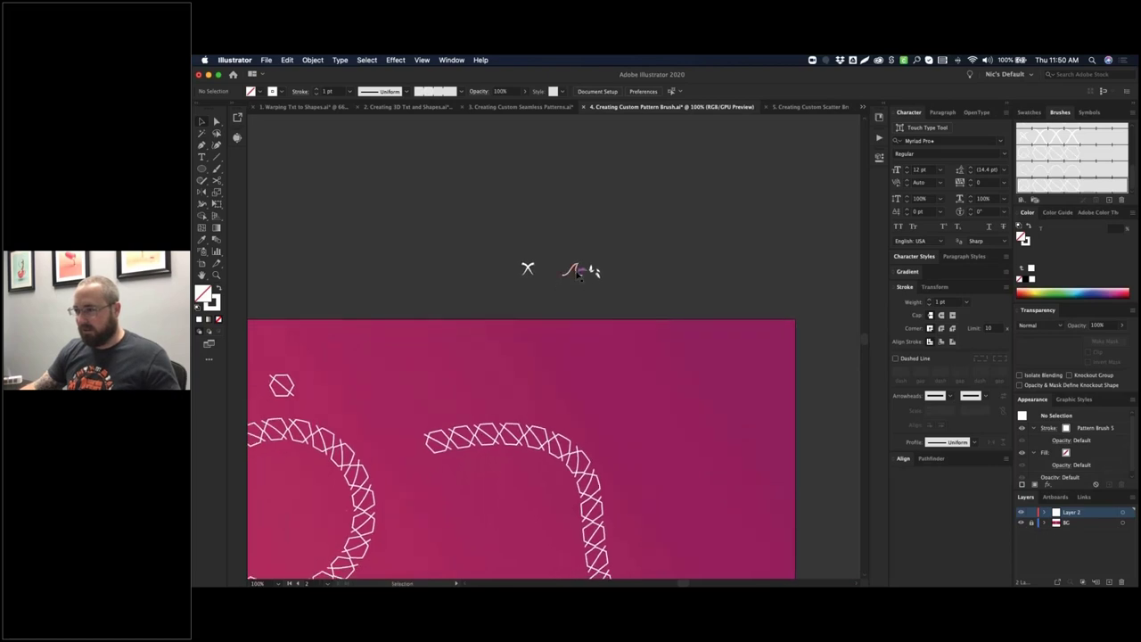
left_click_drag(579, 277, 667, 305)
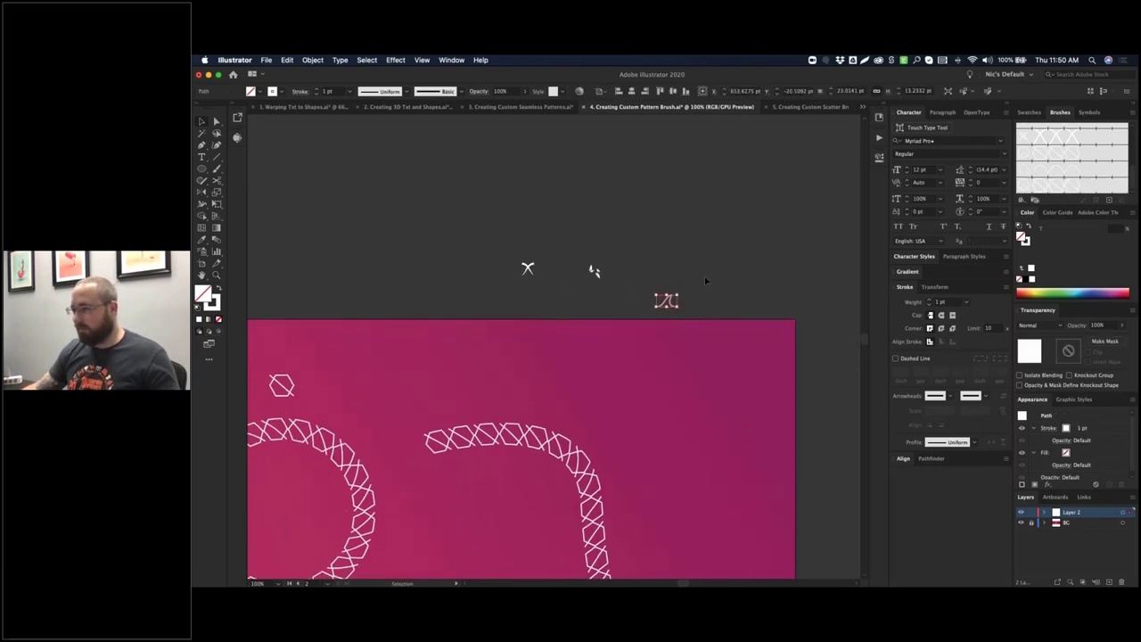
- Examine the wave motif up close in outline view, then return to the normal preview
left_click(705, 281)
key("z")
left_click_drag(708, 329, 637, 285)
key("super+y")
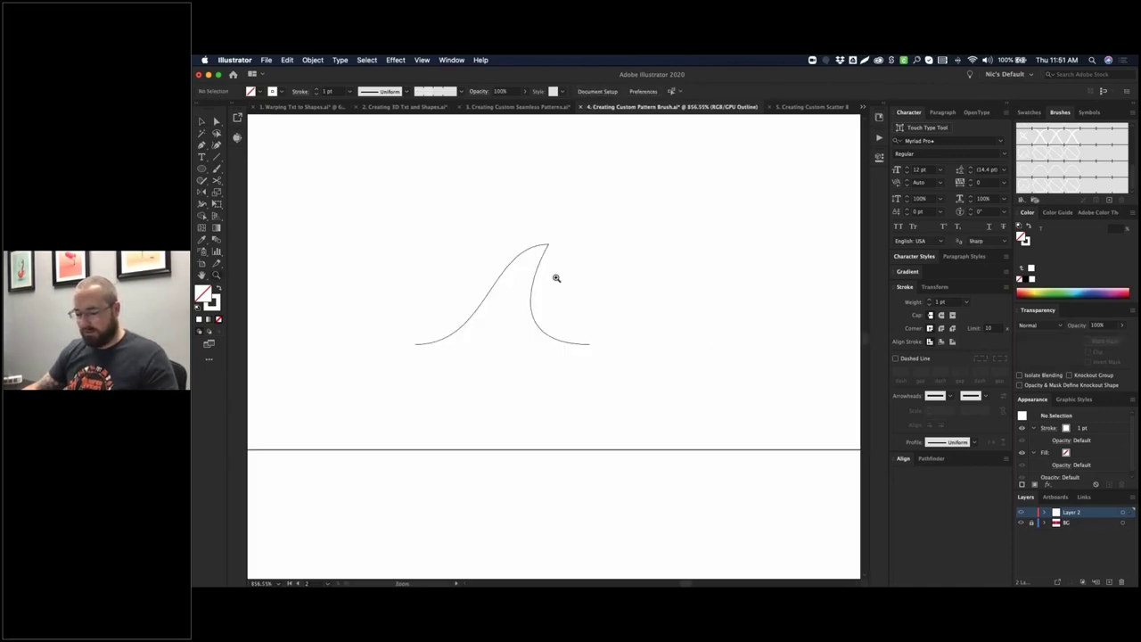
key("a")
key("super+y")
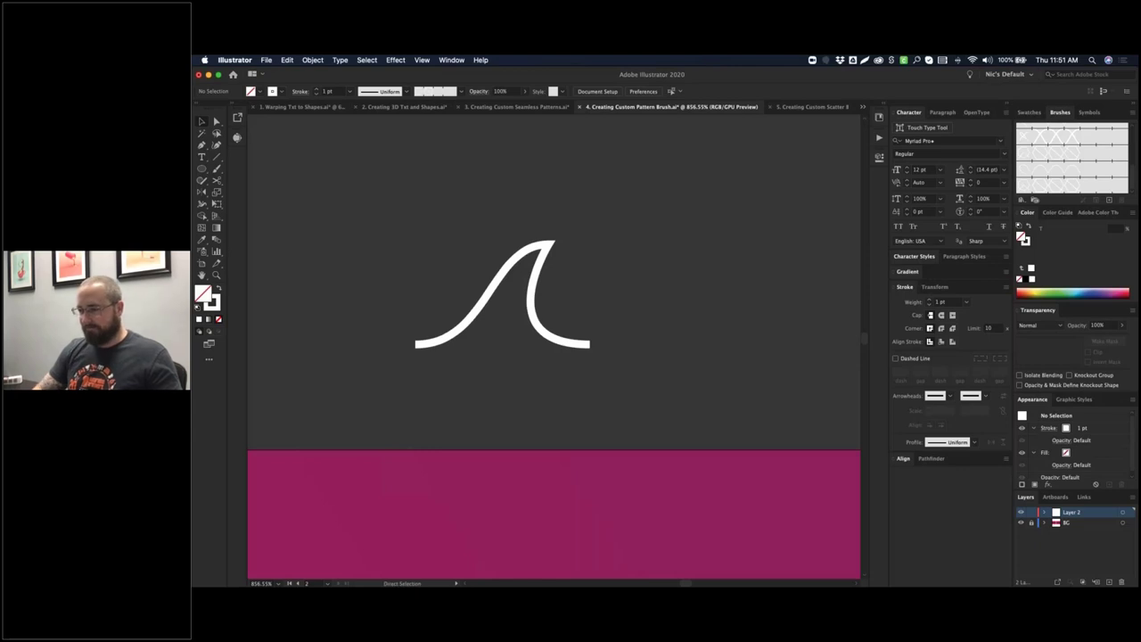
- Create a pattern brush from the wave motif with fixed 100% scale, 0% spacing and stretch-to-fit
key("super+minus")
key("super+minus")
key("super+minus")
key("super+minus")
key("super+minus")
key("super+minus")
key("v")
left_click_drag(571, 344, 594, 277)
left_click(578, 275)
left_click(1110, 200)
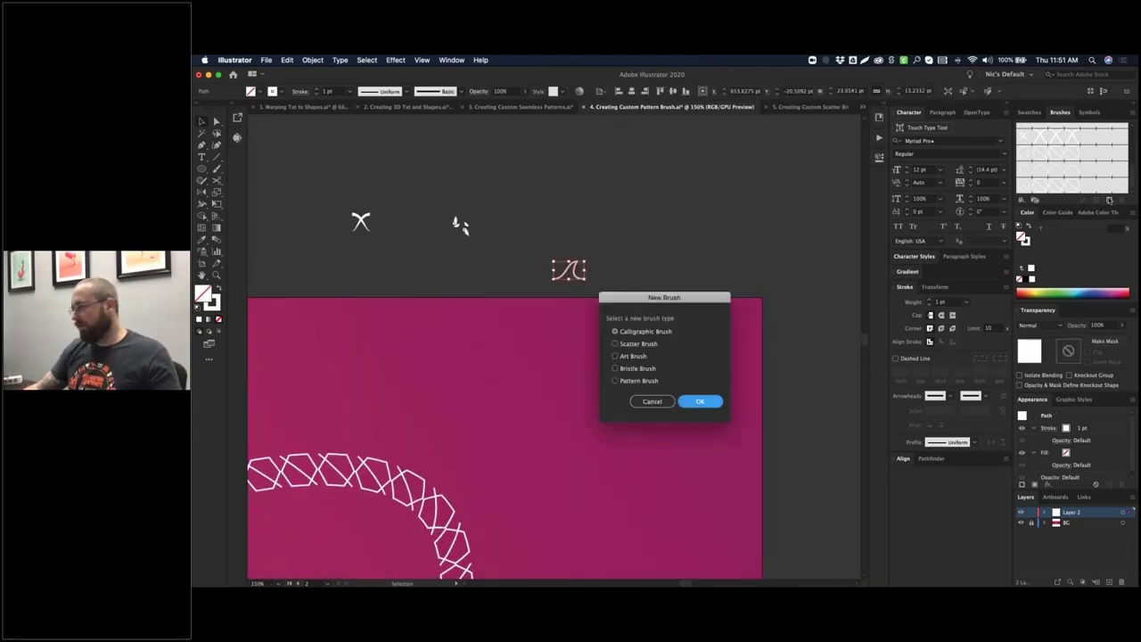
left_click(645, 382)
left_click(700, 402)
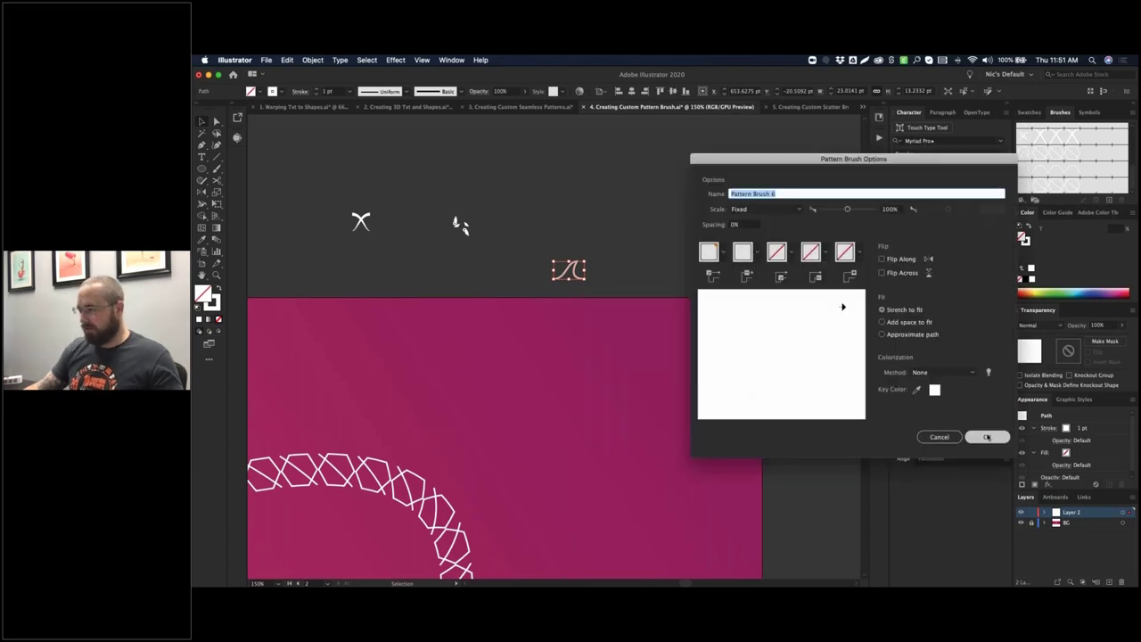
left_click(990, 439)
- Apply the new wave pattern brush to the circle on the second artboard
key("super+minus")
key("super+minus")
key("super+minus")
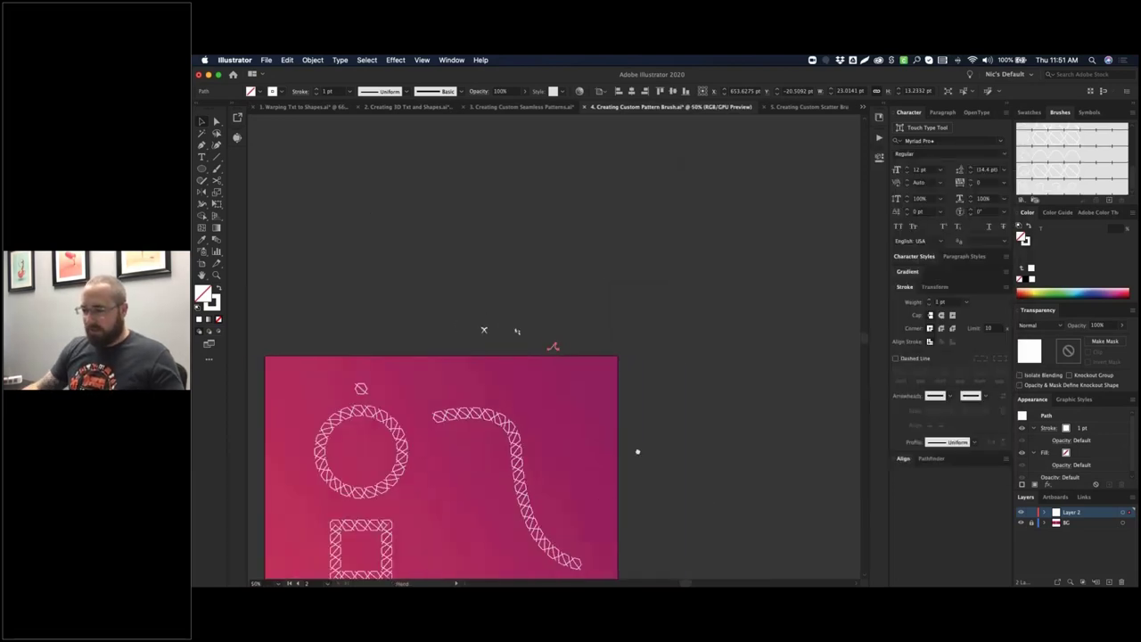
scroll(649, 396, "down", 2)
scroll(649, 396, "left", 2)
left_click(466, 304)
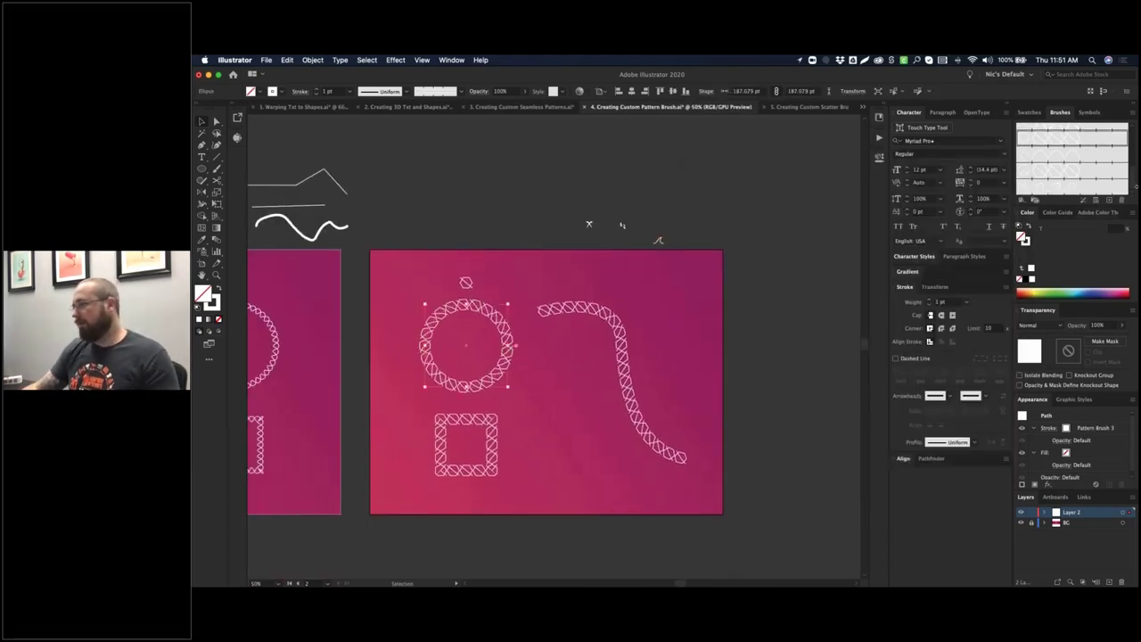
left_click(1077, 193)
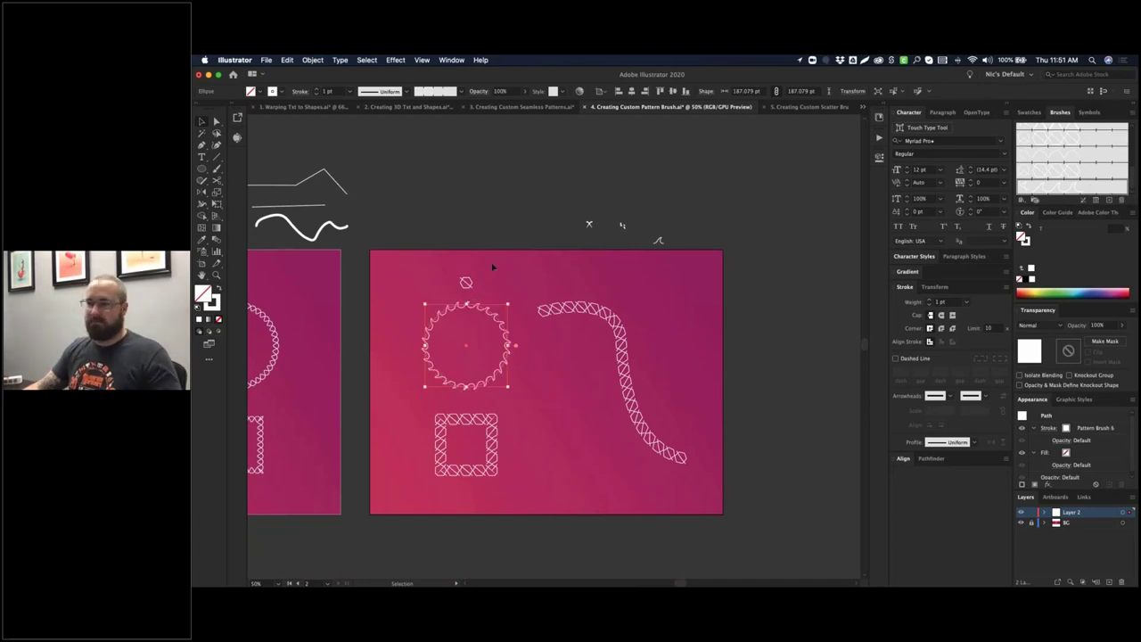
- Apply the wave pattern brush to the square below the circle and deselect it
left_click(494, 458)
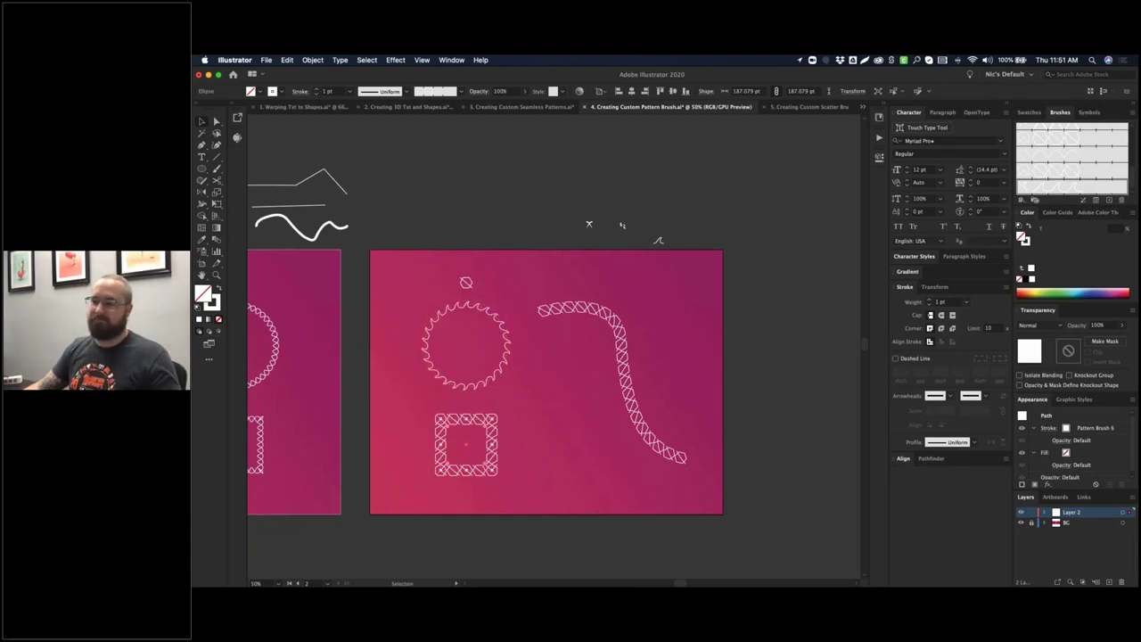
left_click(1065, 191)
left_click(416, 373)
- Examine how the wave pattern follows the square's corners and the circle's path, then compare both artboards
left_click_drag(415, 373, 521, 486)
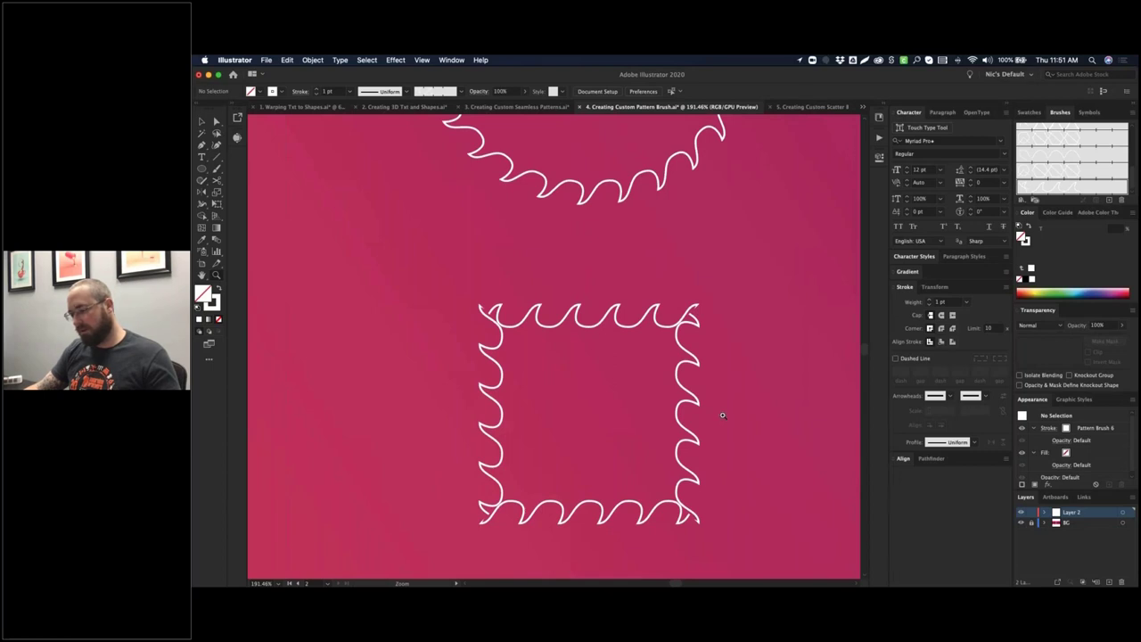
scroll(720, 413, "up", 6)
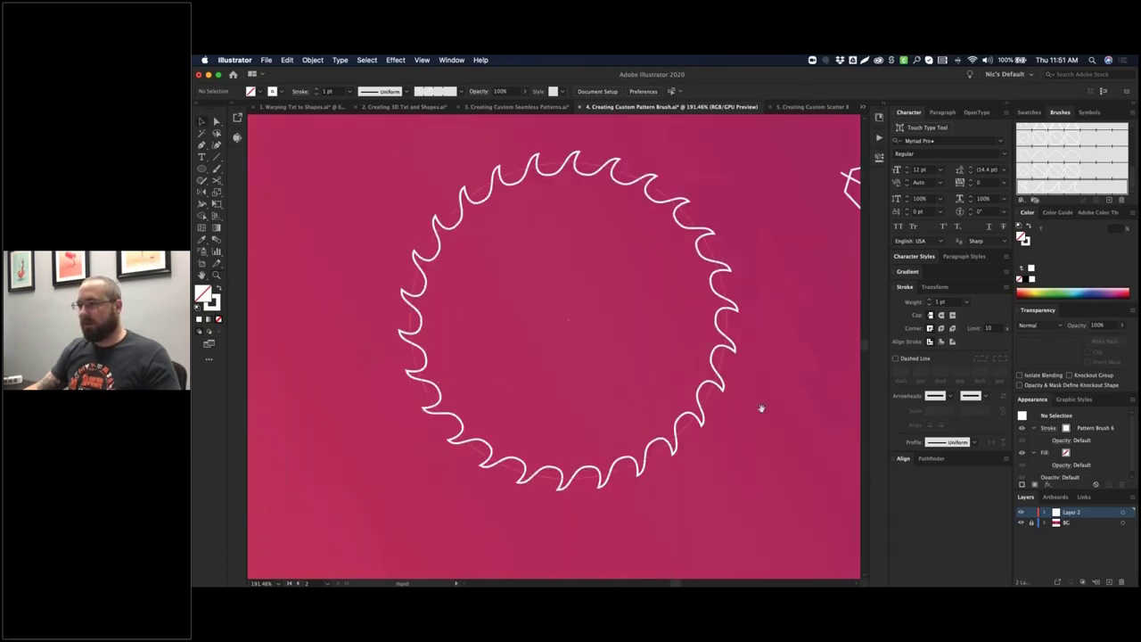
left_click(711, 400)
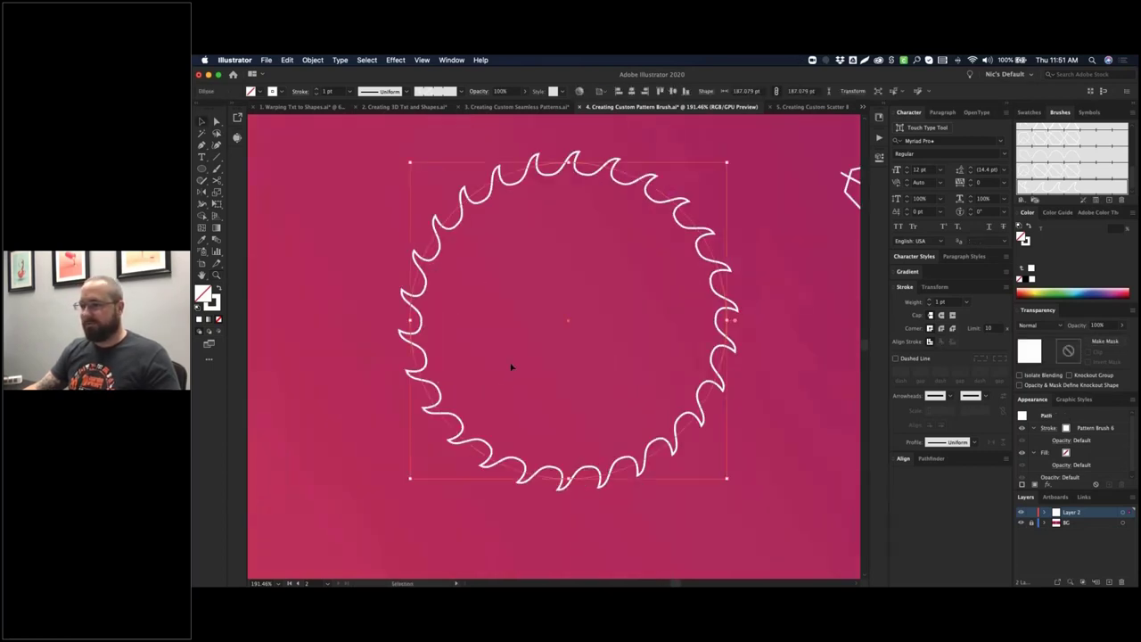
left_click(777, 261)
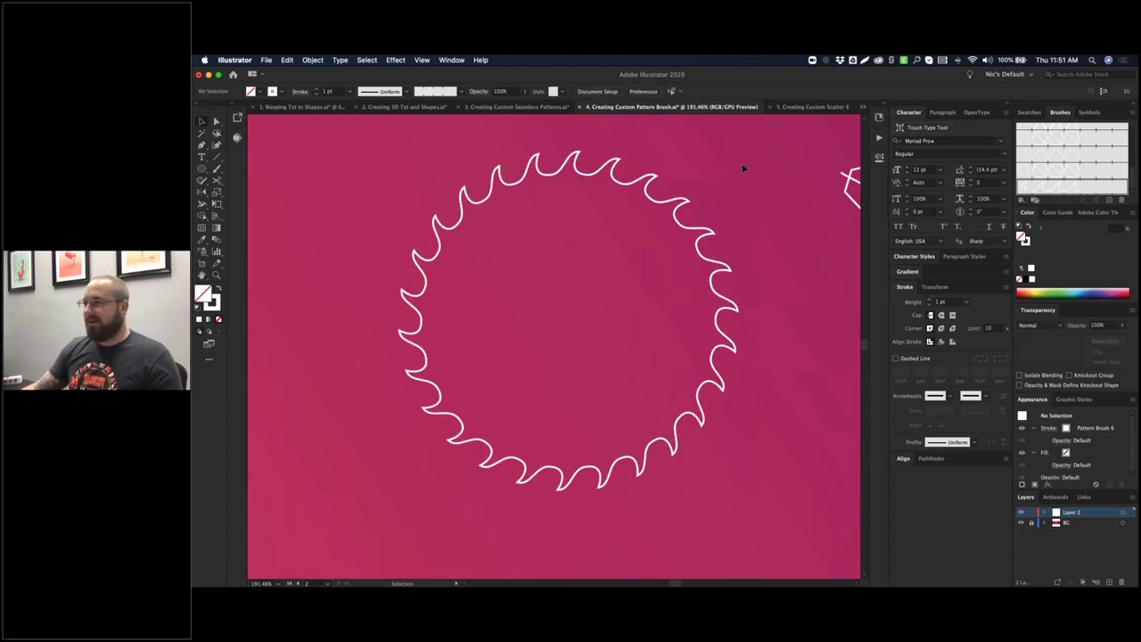
key("super+minus")
key("super+minus")
key("super+minus")
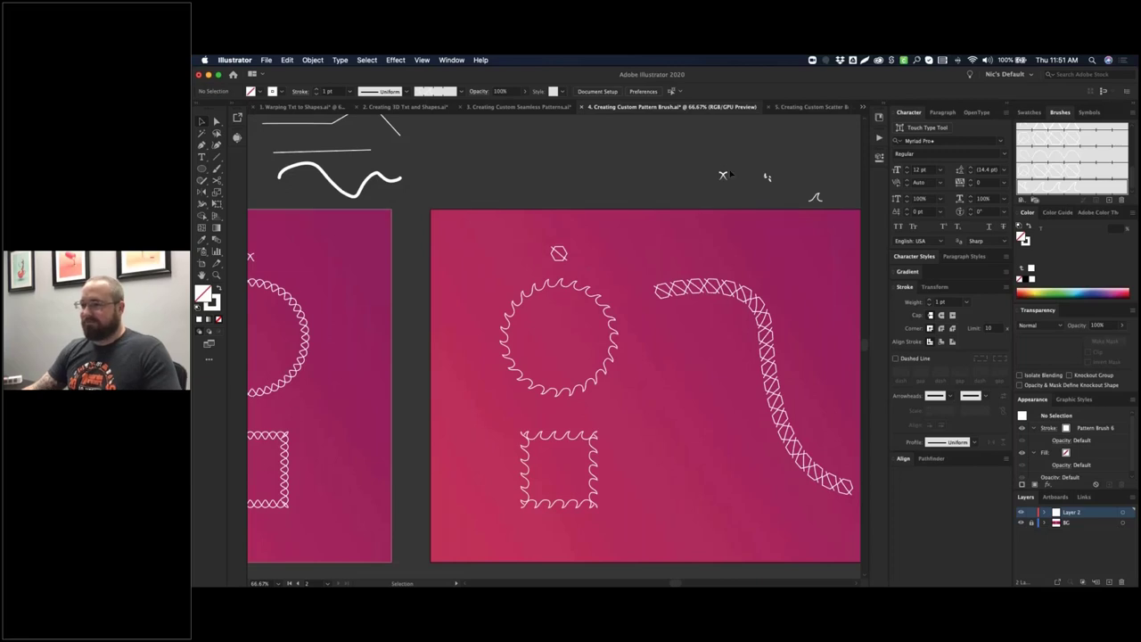
left_click_drag(582, 204, 666, 166)
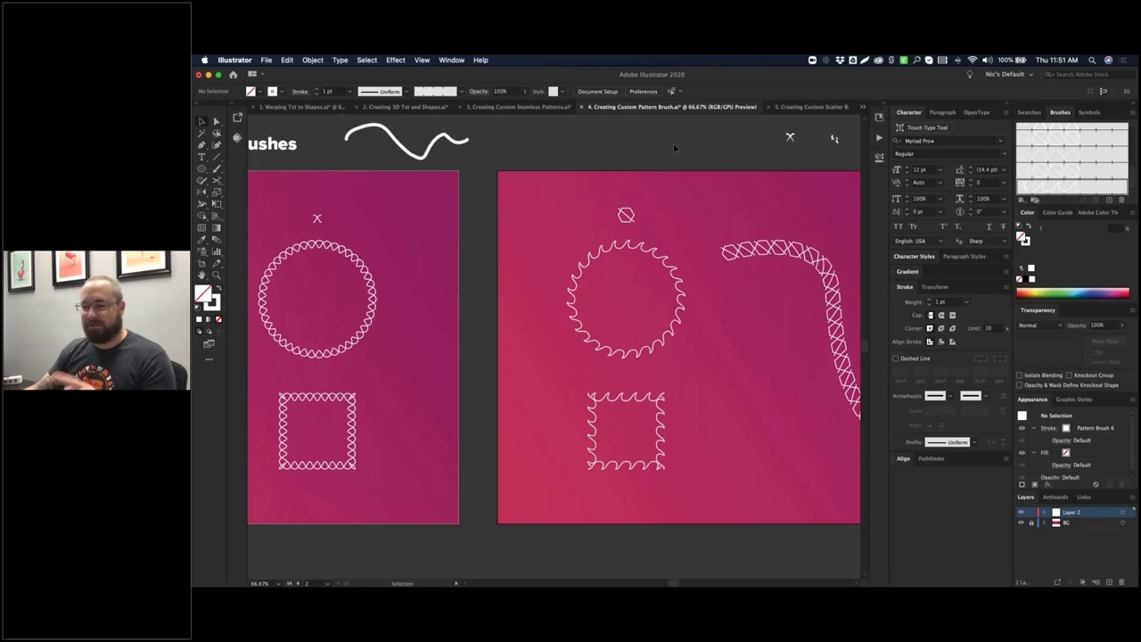
- Switch to the Creating Custom Scatter Brush document and inspect the grouped triangles and grouped dots beside the artboard
left_click(807, 107)
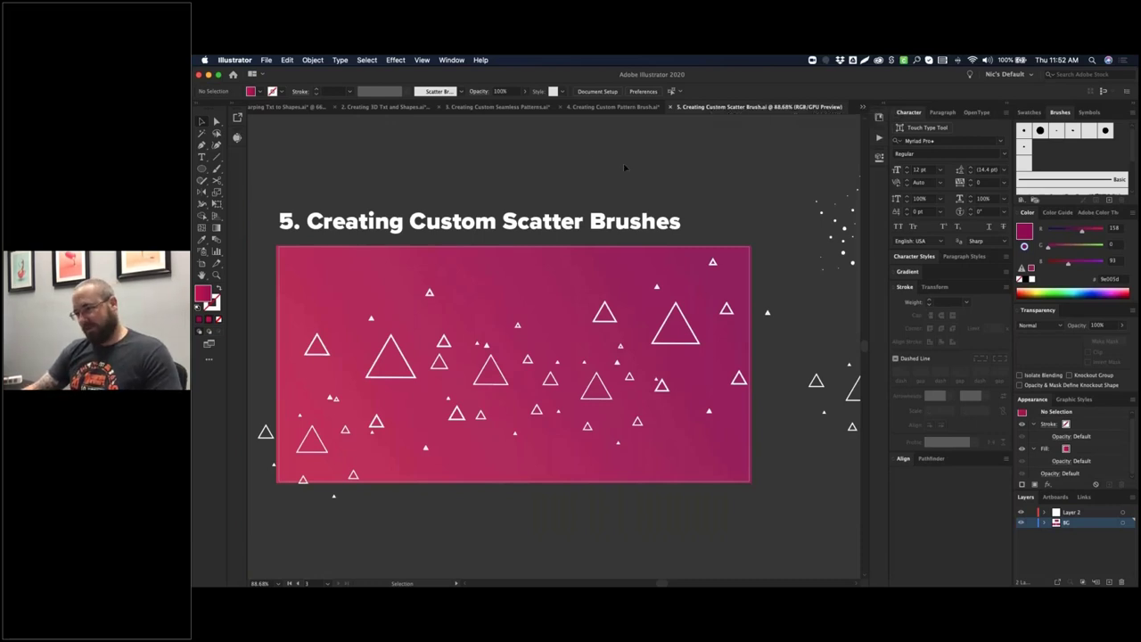
key("space")
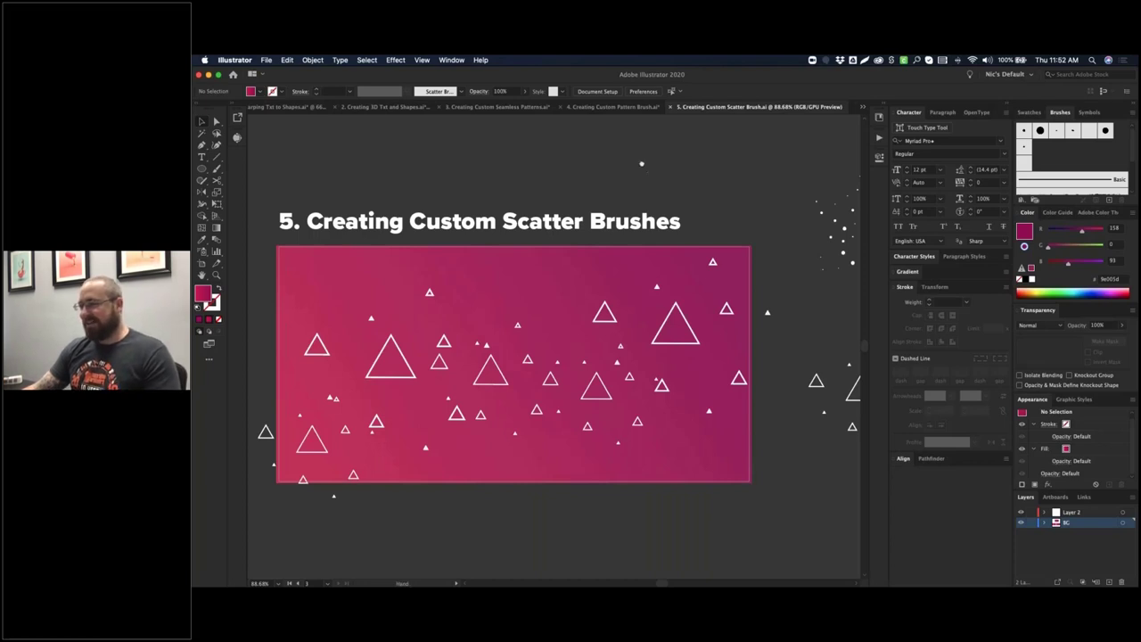
scroll(637, 167, "down", 1)
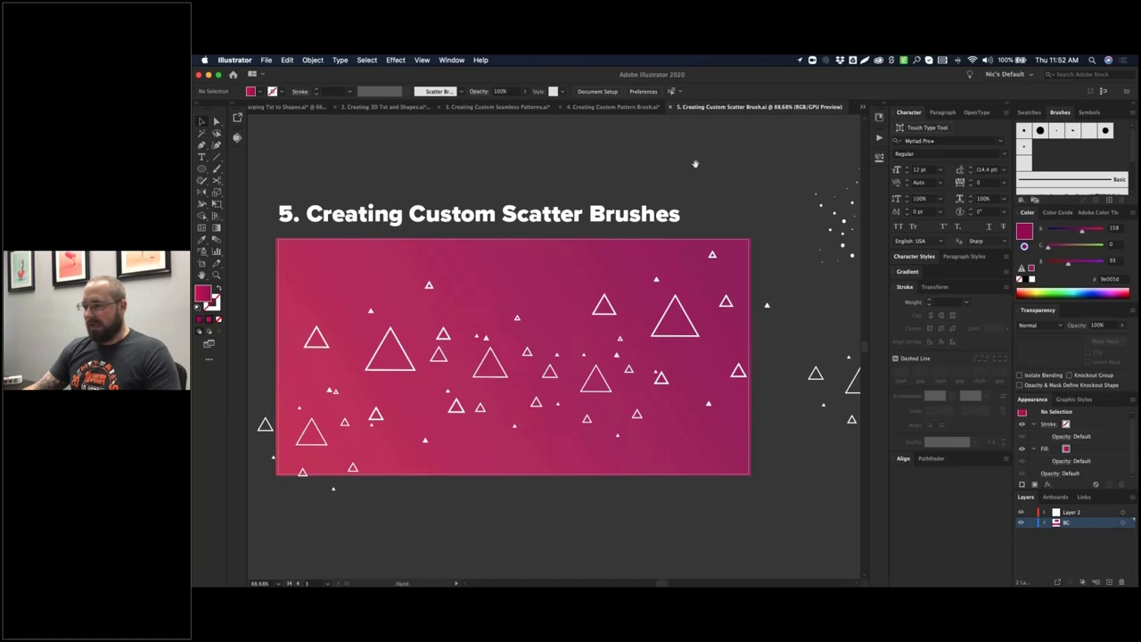
left_click_drag(696, 165, 510, 150)
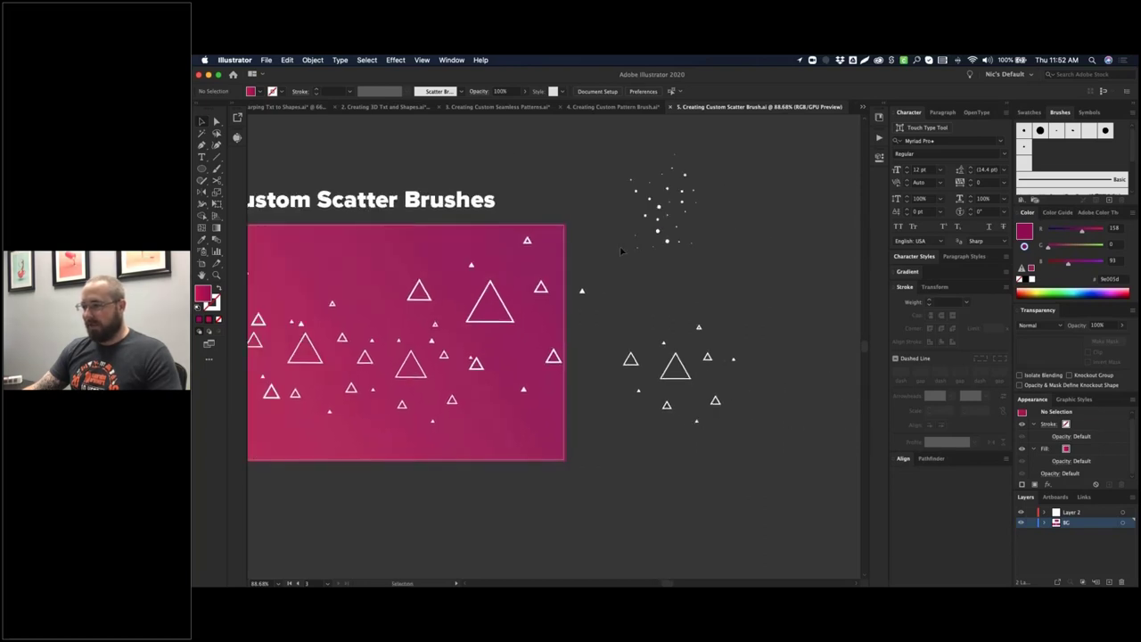
left_click(685, 371)
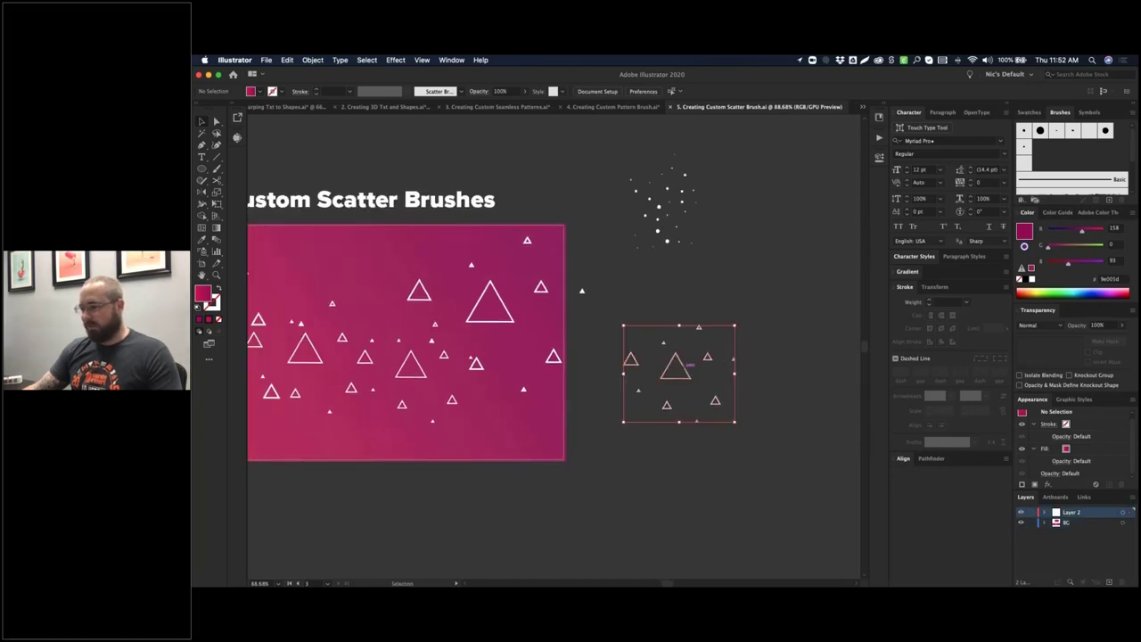
left_click(667, 210)
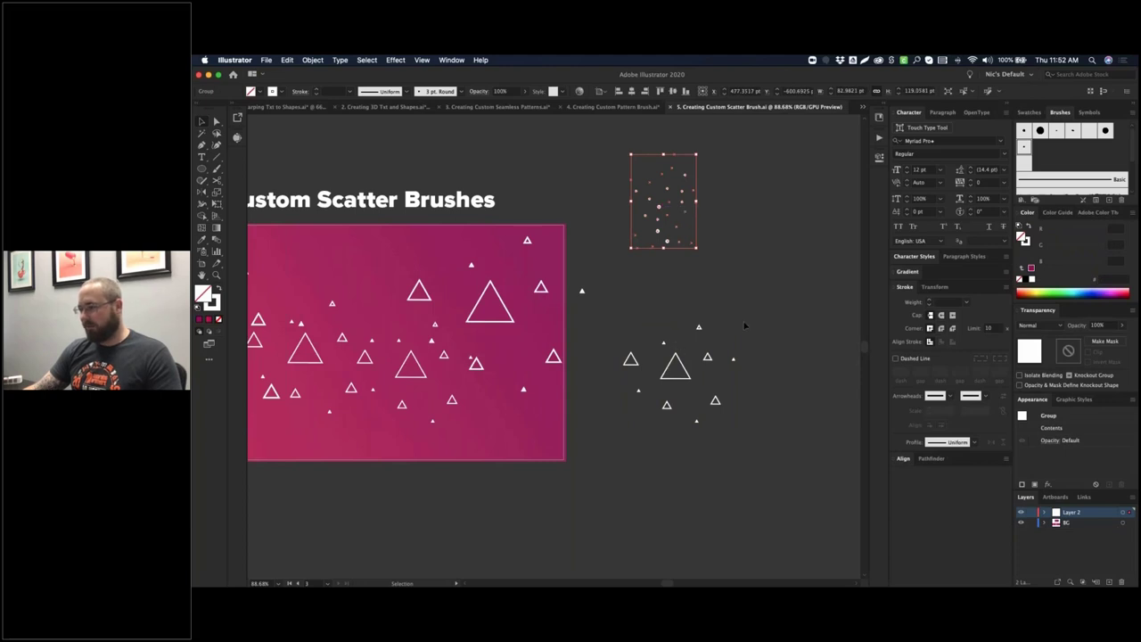
left_click(679, 366)
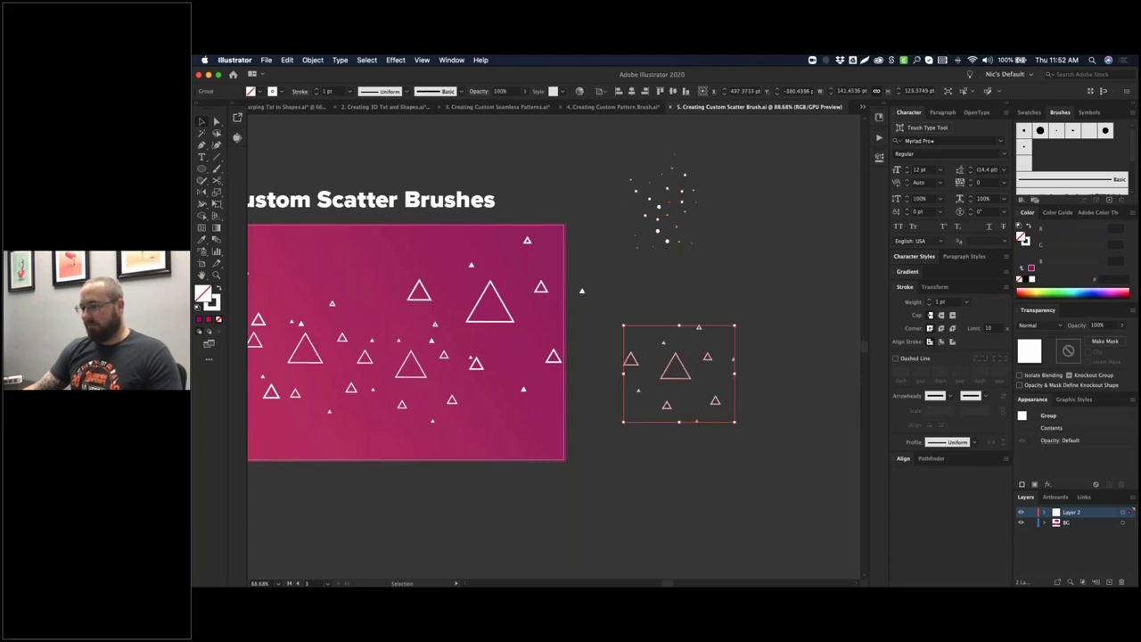
left_click(741, 311)
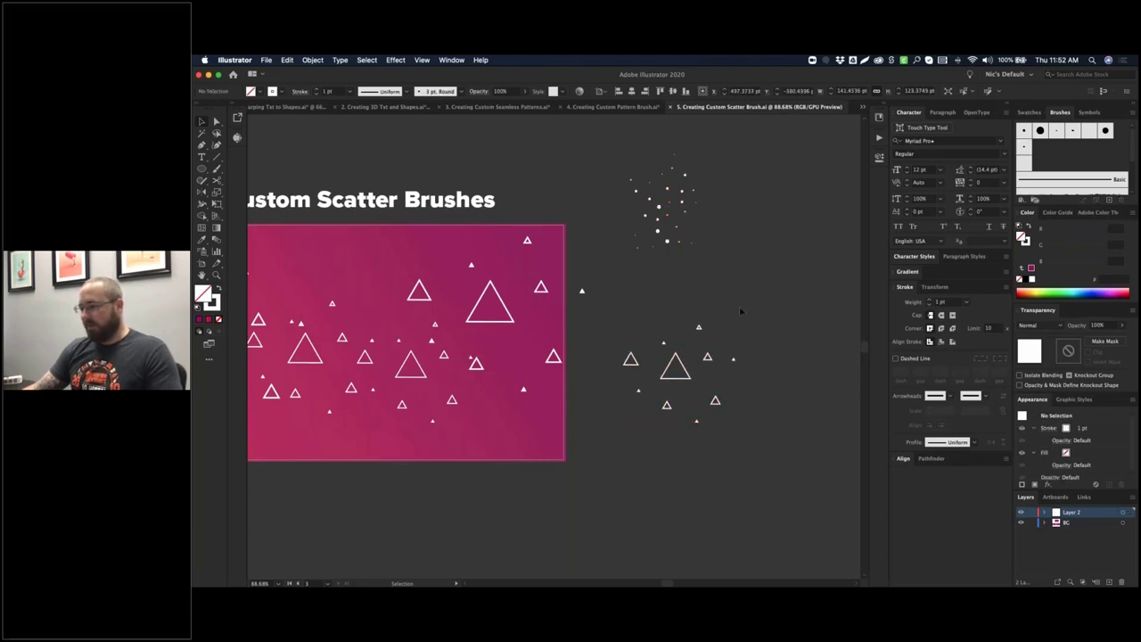
- Create a scatter brush from the triangle group with fixed 100% size, 100% spacing, 0% scatter and 0° rotation relative to the page
left_click(686, 368)
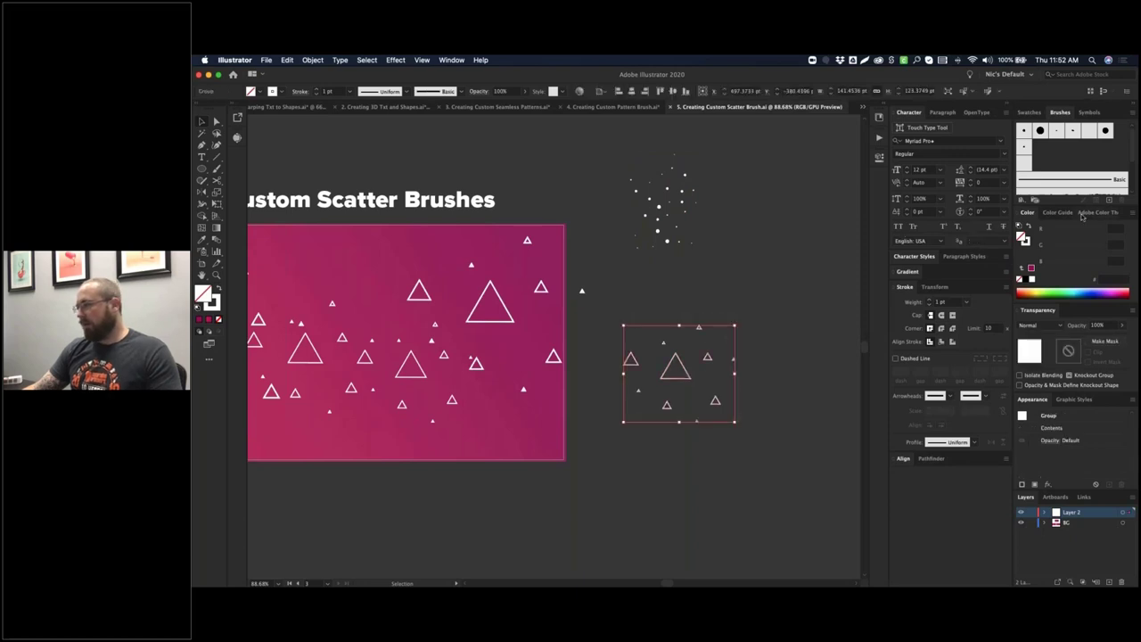
left_click(1110, 201)
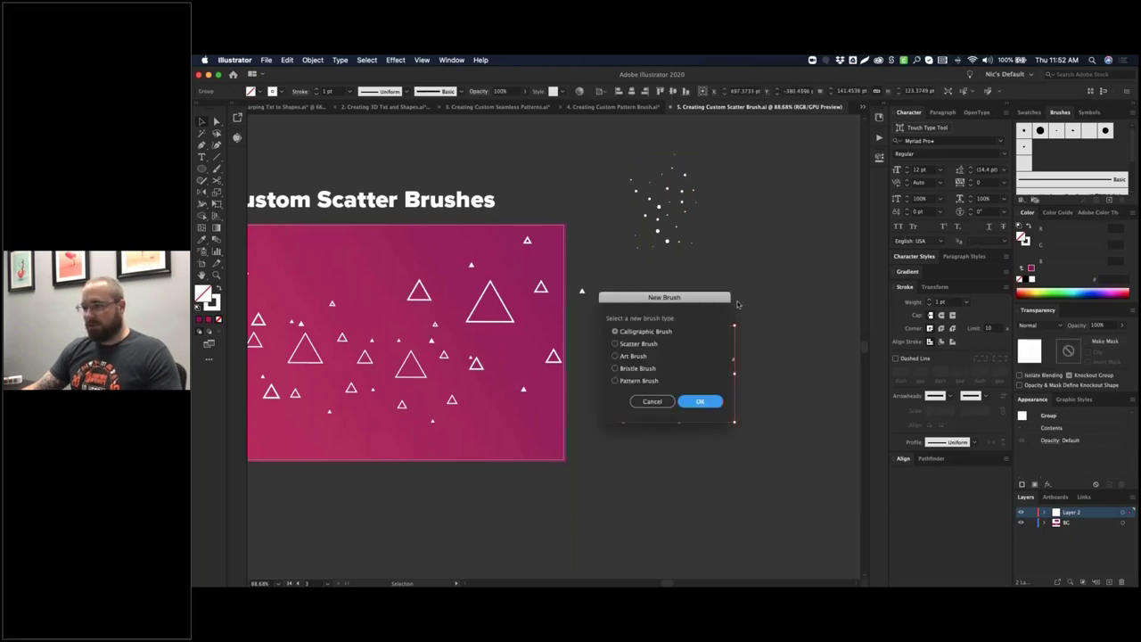
left_click(700, 401)
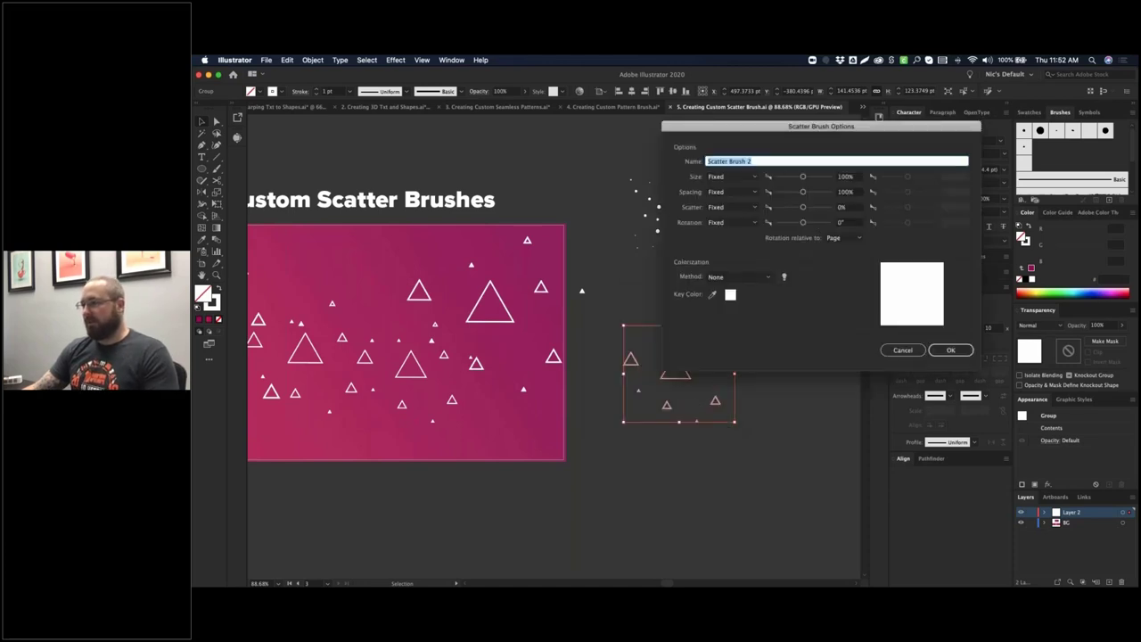
left_click(952, 349)
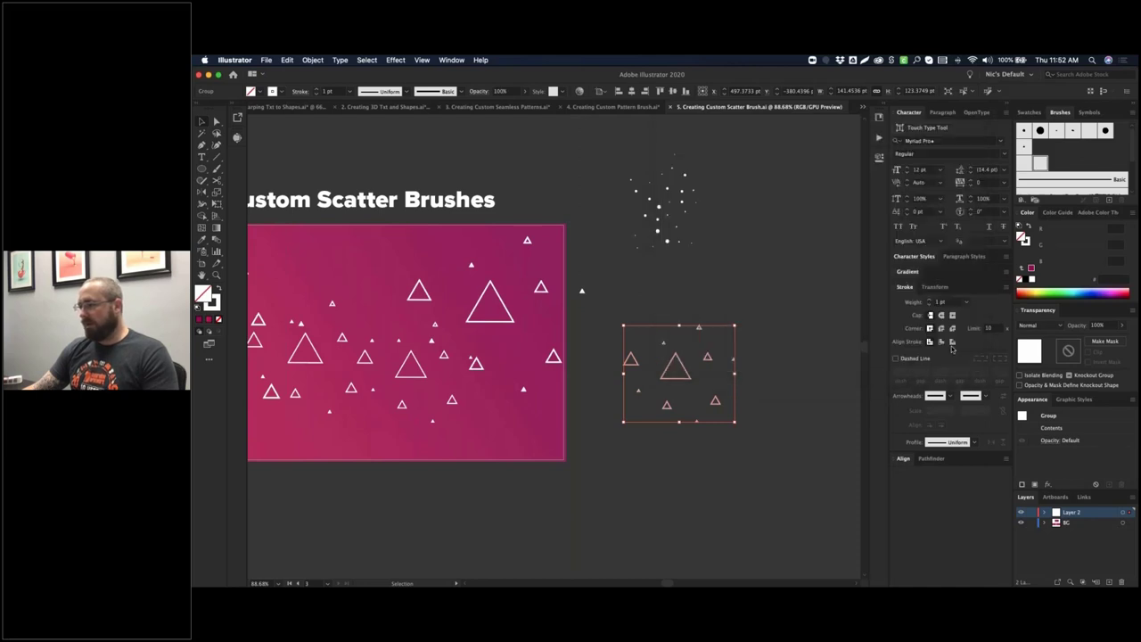
left_click(621, 295)
left_click_drag(604, 289, 749, 256)
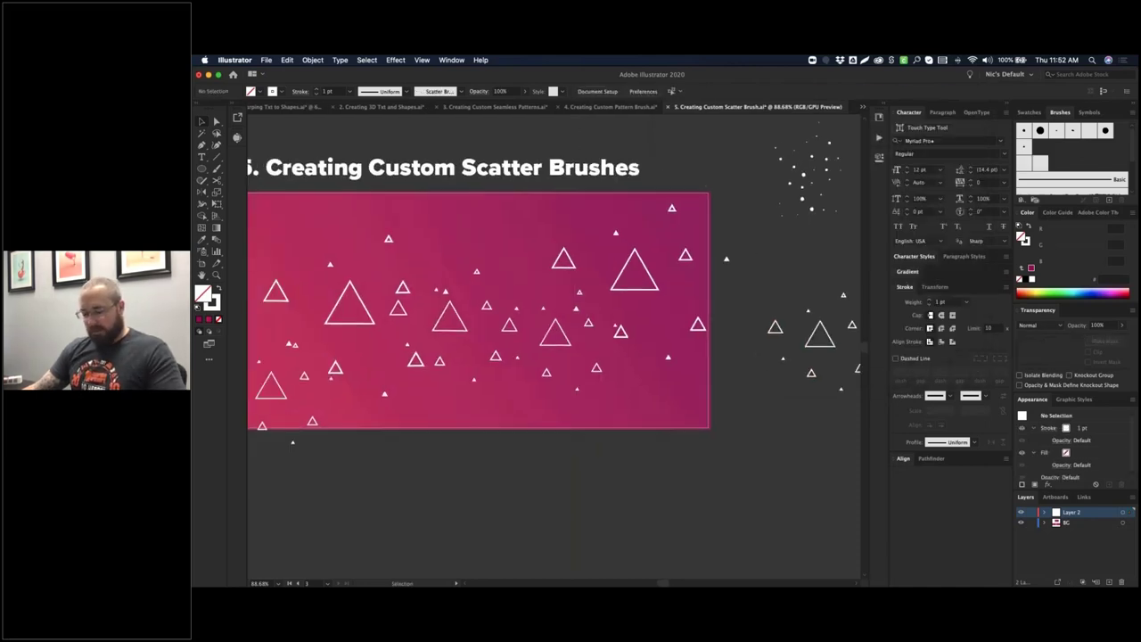
- Locate the curved path in outline view and apply the newly created triangle scatter brush to it
key("super+y")
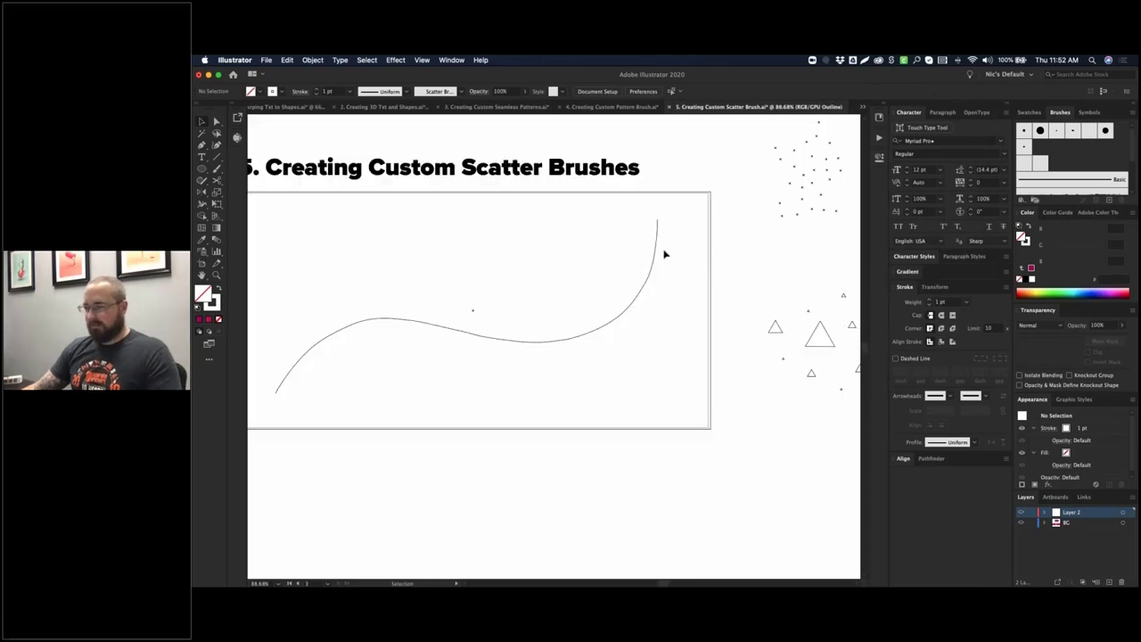
key("super+y")
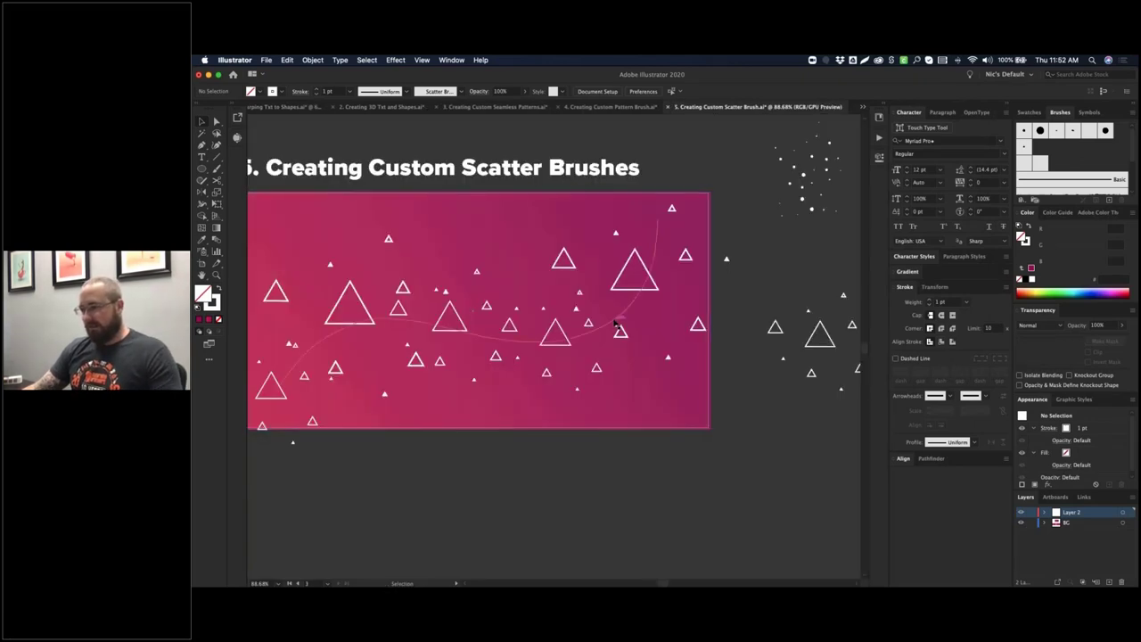
left_click(614, 323)
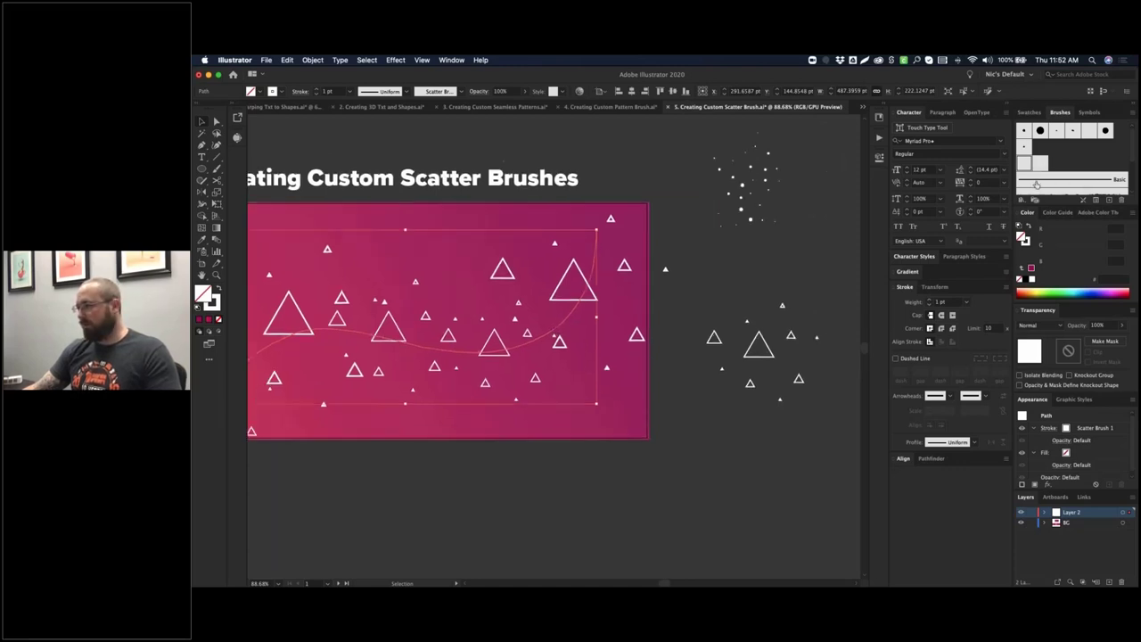
left_click(1041, 166)
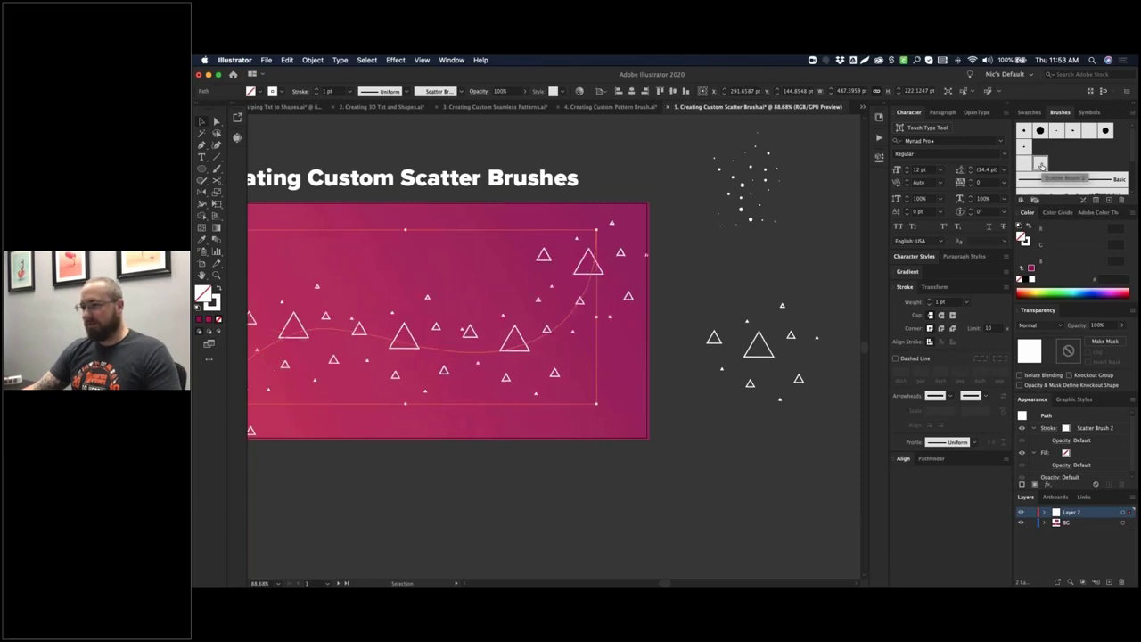
key("space")
left_click_drag(712, 266, 804, 251)
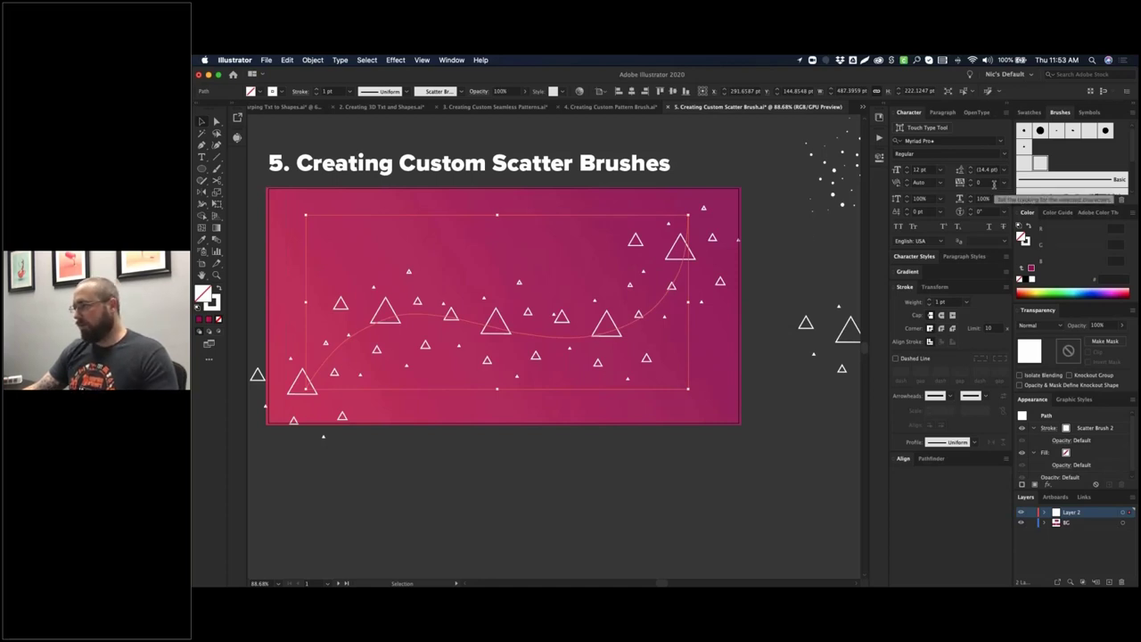
- Edit the applied scatter brush so its size is random between 100% and 216%
double_click(1044, 168)
left_click_drag(747, 128, 787, 124)
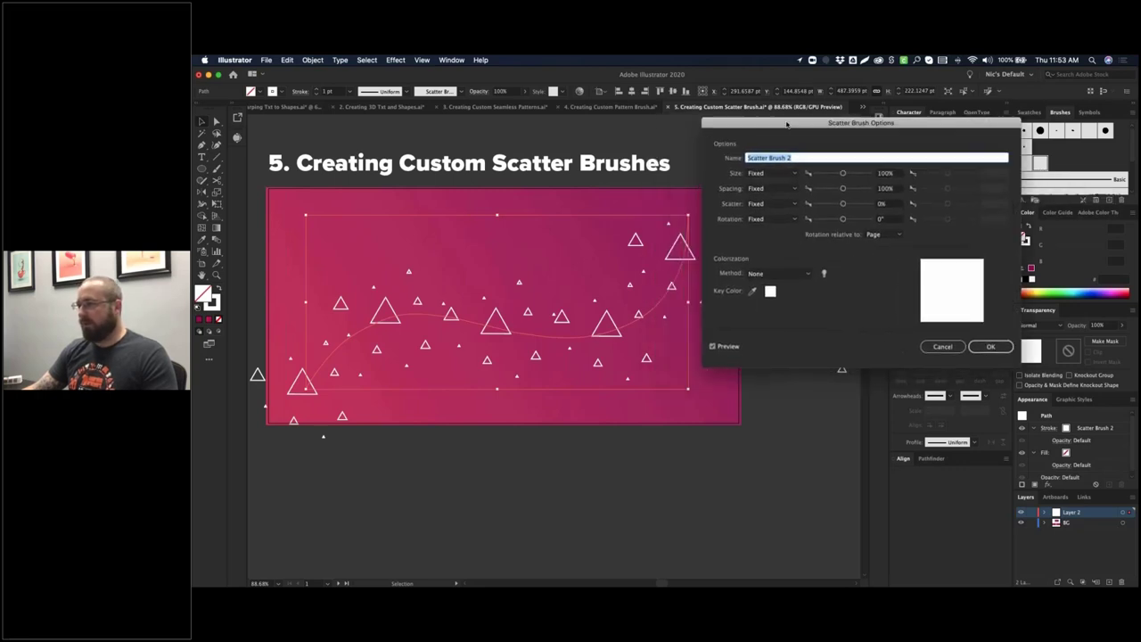
left_click(778, 174)
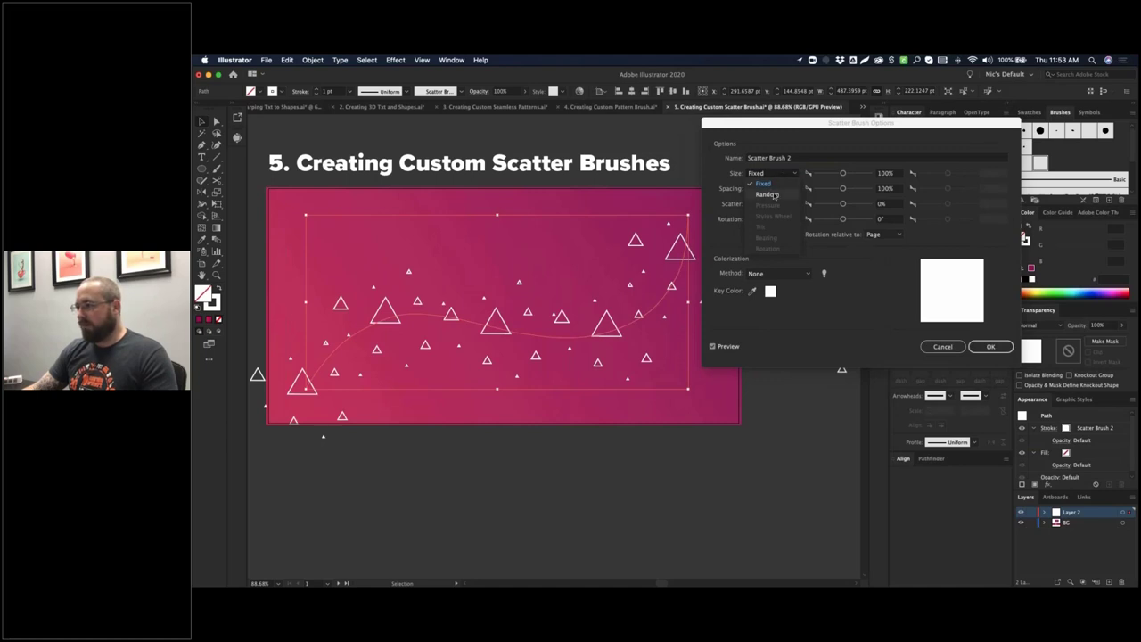
left_click(774, 194)
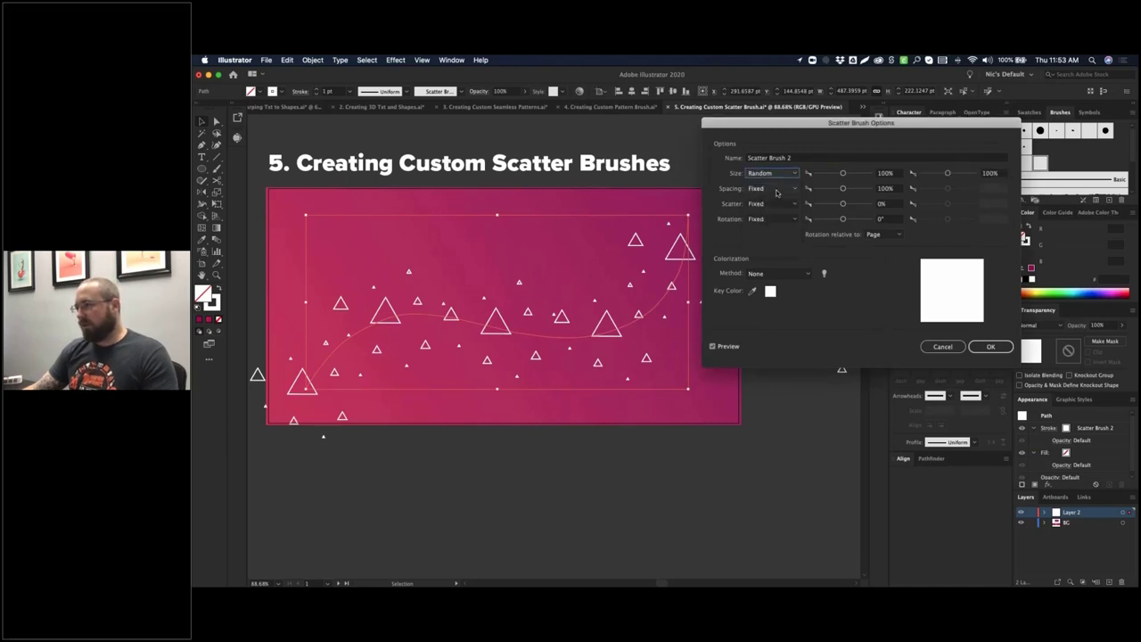
left_click_drag(949, 173, 952, 175)
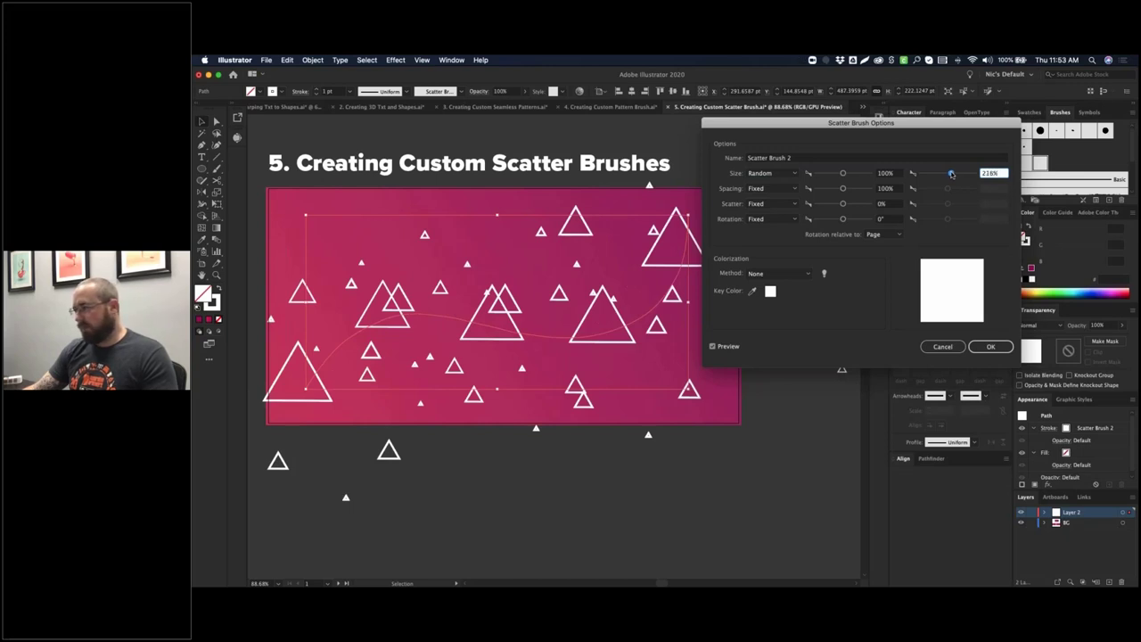
- Set the brush's spacing to random from 100% to 260% and its scatter to random from 0% to 9%
left_click(768, 188)
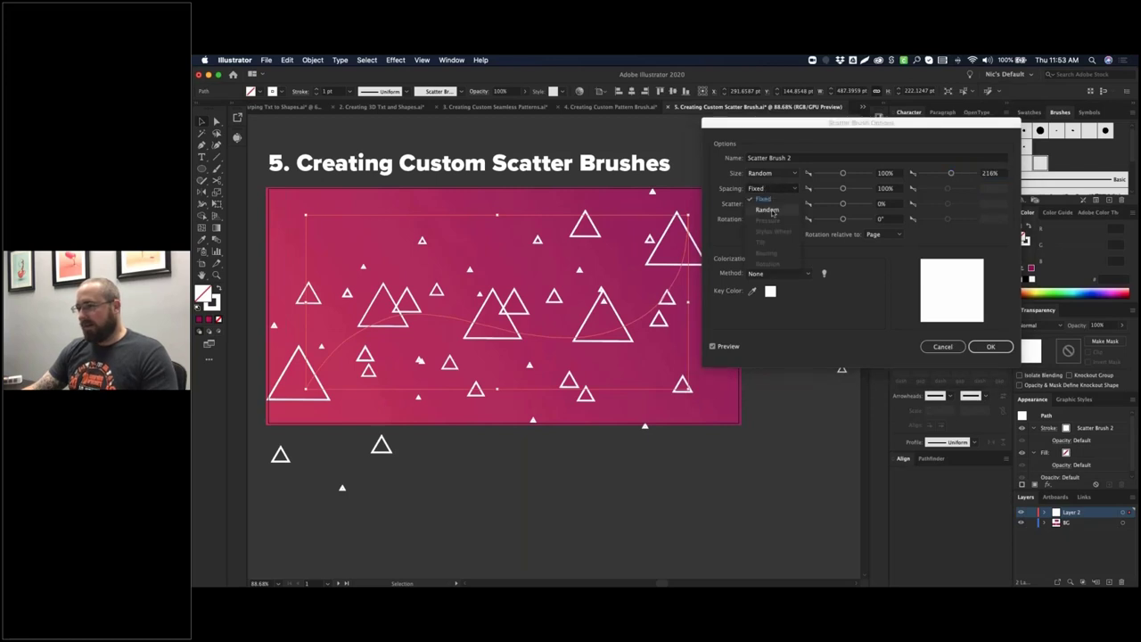
left_click(774, 211)
left_click_drag(947, 188, 953, 188)
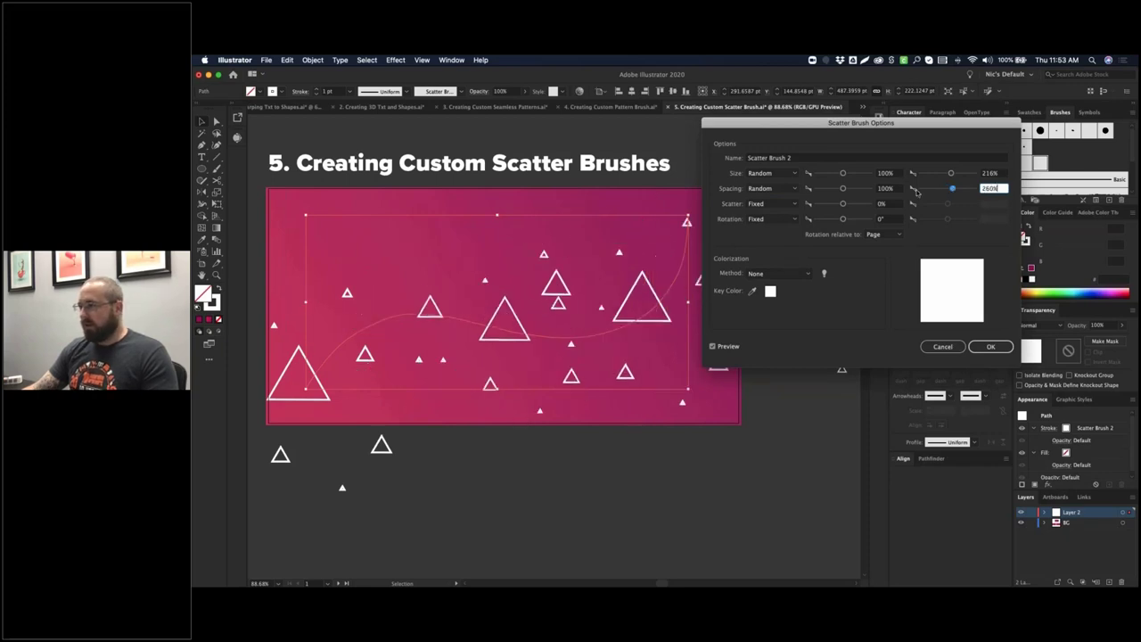
left_click(776, 204)
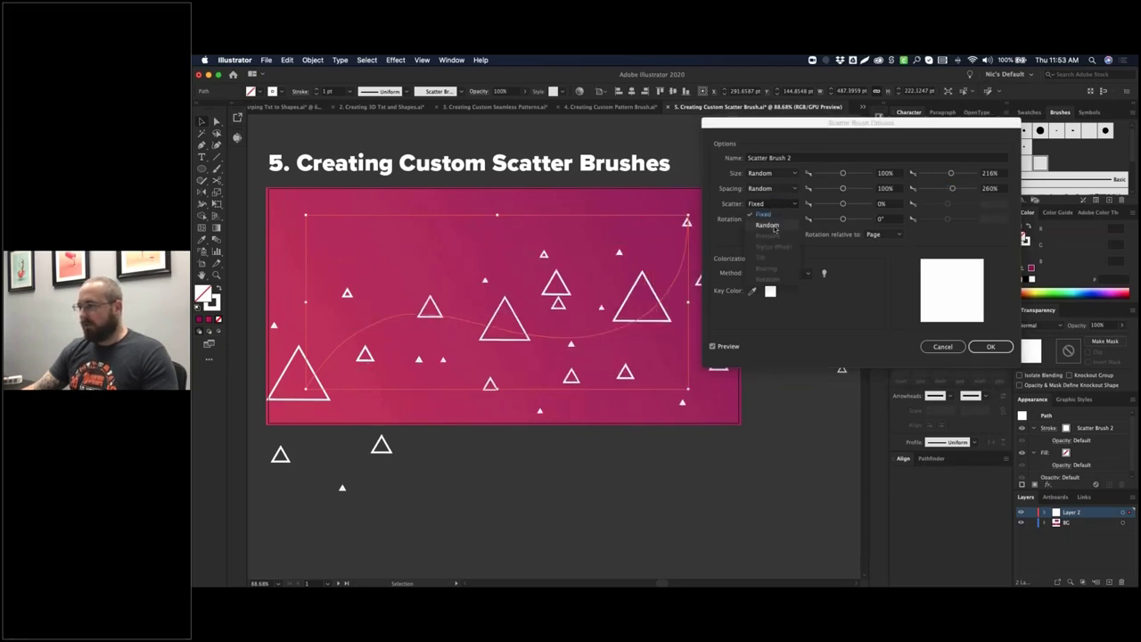
left_click(774, 216)
left_click_drag(947, 205, 954, 206)
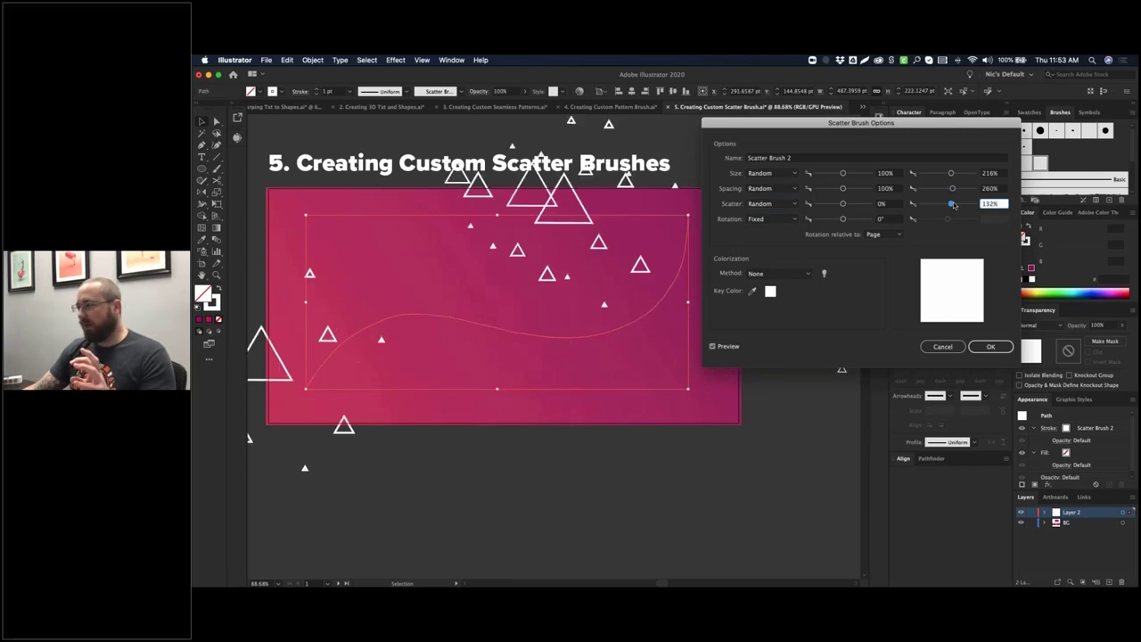
left_click_drag(953, 205, 950, 205)
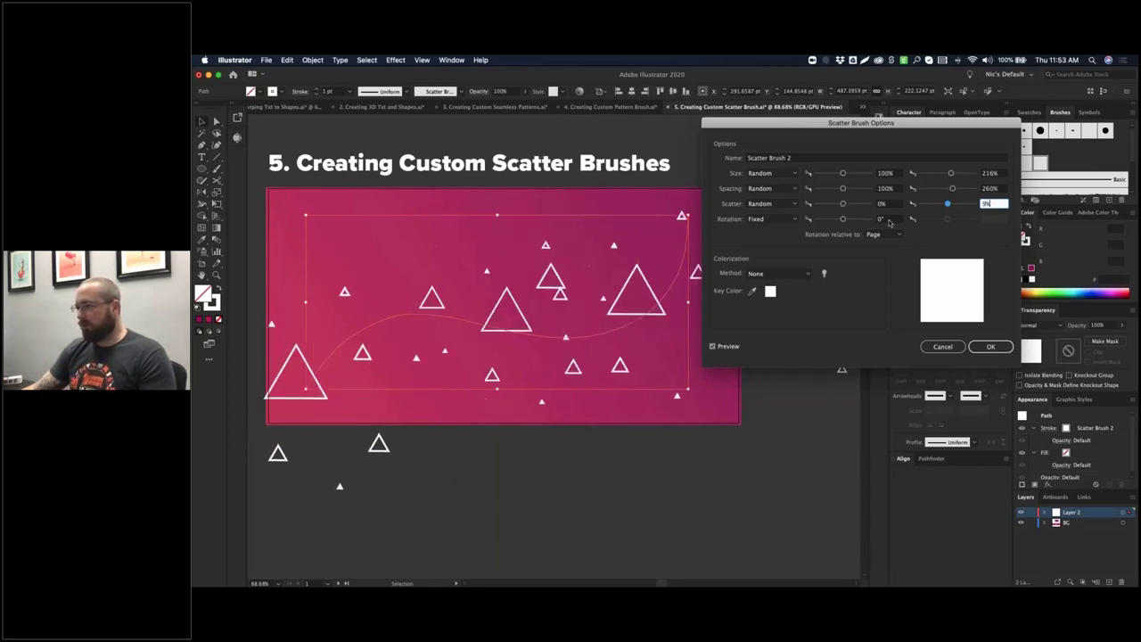
- Try random rotation from 0° to 102° on the scatter brush, and return the rotation to Fixed
left_click(771, 218)
left_click(767, 241)
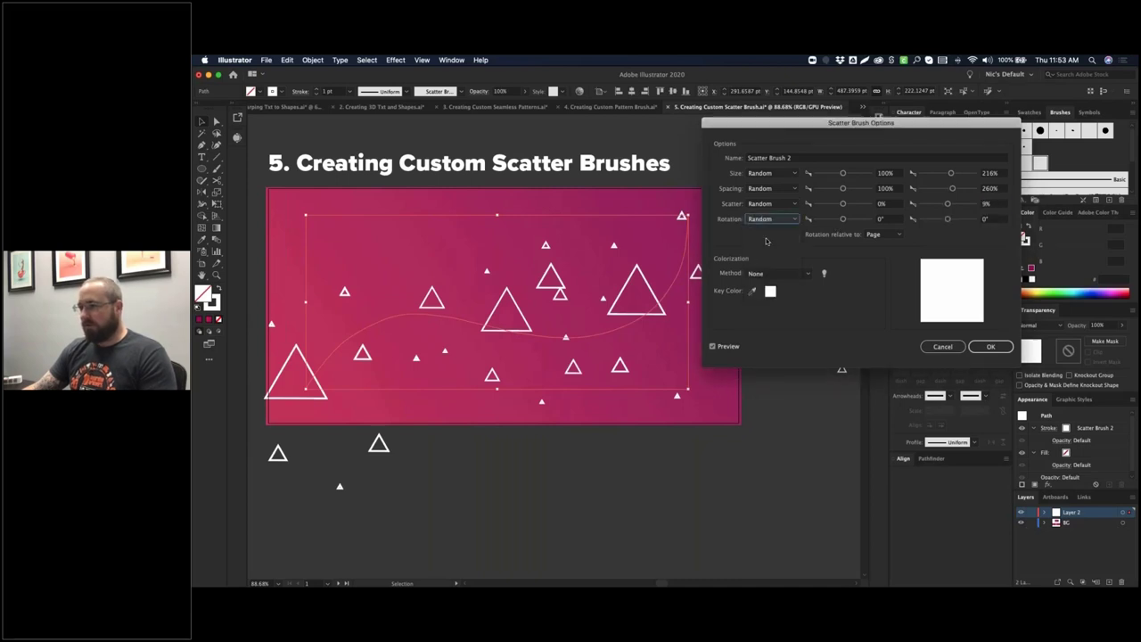
left_click_drag(948, 219, 963, 220)
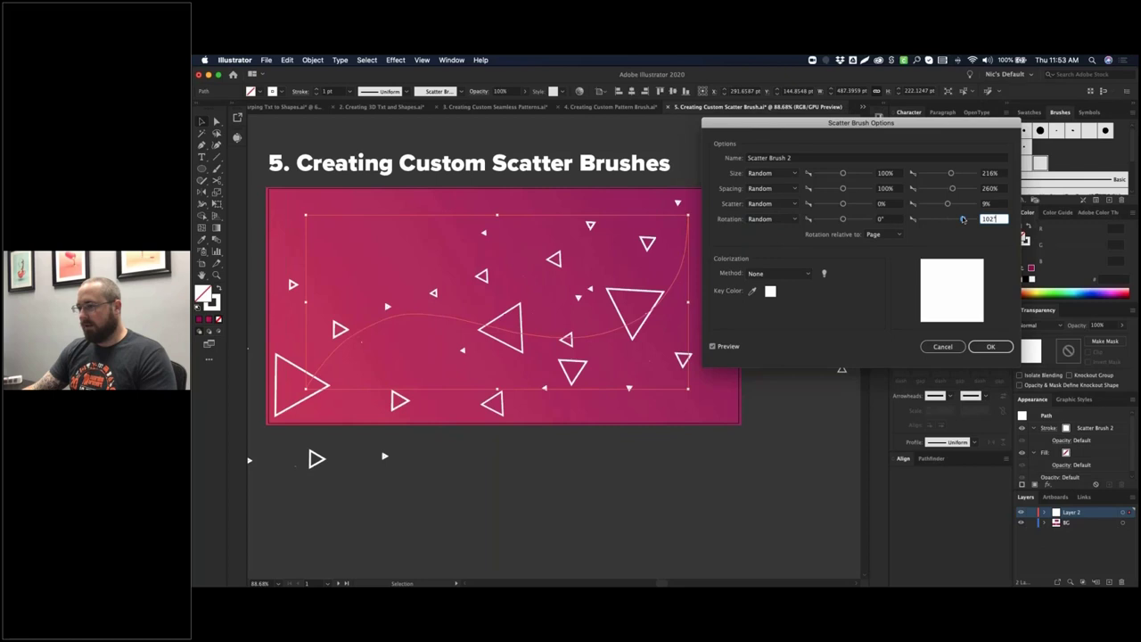
left_click(773, 219)
left_click(773, 230)
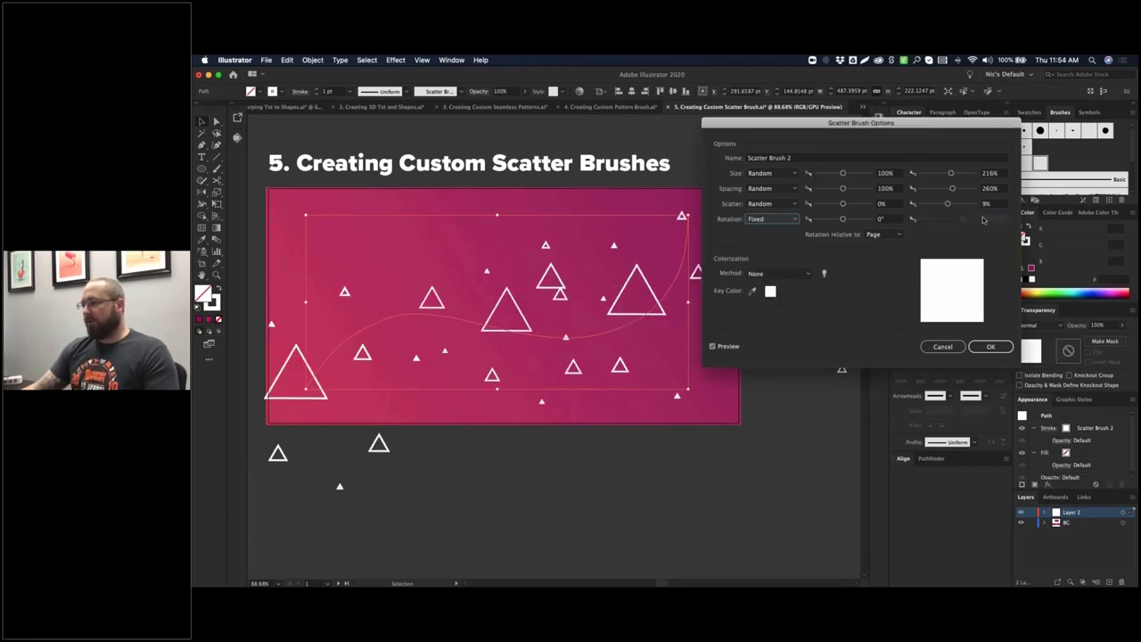
- Accept the edited scatter brush options and apply the changes to existing strokes
left_click(992, 347)
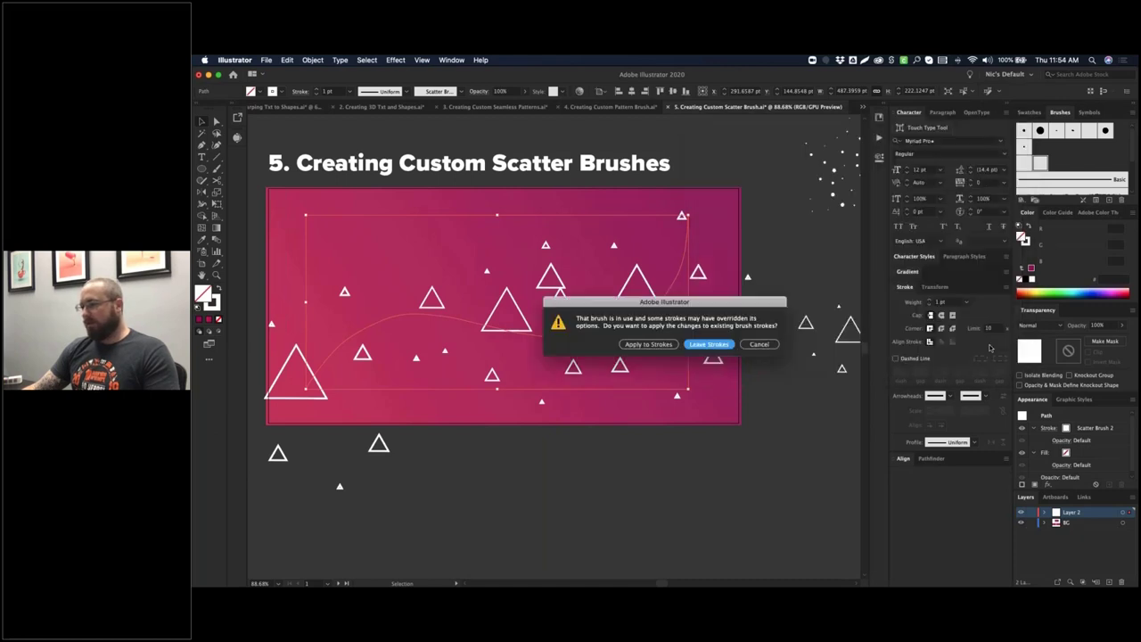
left_click(639, 346)
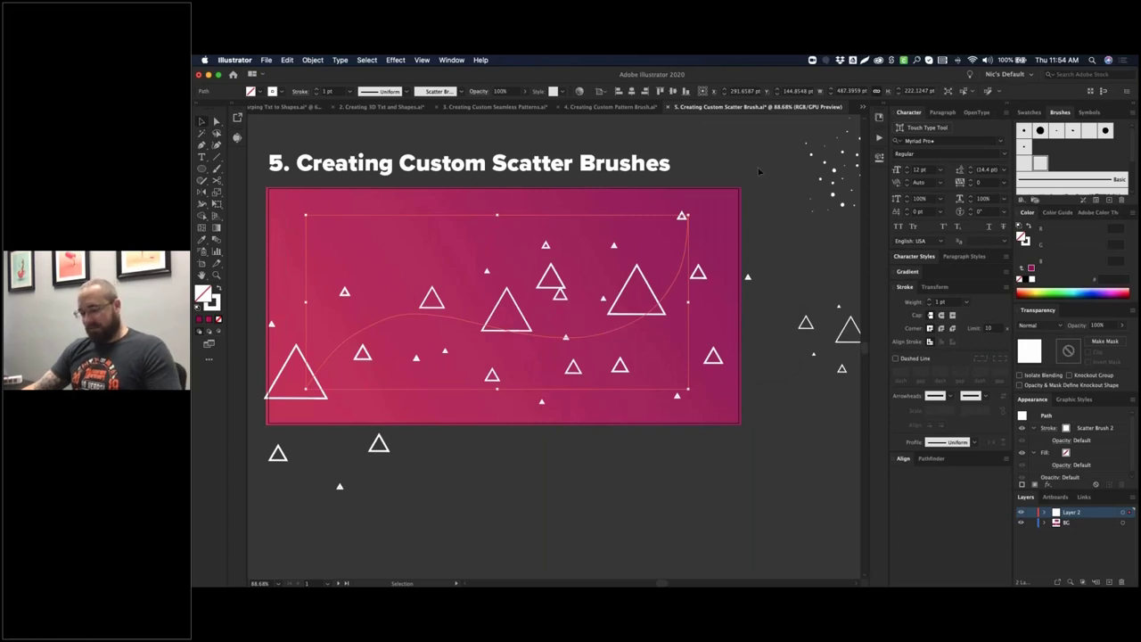
- Reapply the edited triangle scatter brush to the curve repeatedly to generate new random arrangements, and deselect the path
scroll(554, 346, "down", 1)
scroll(553, 346, "left", 1)
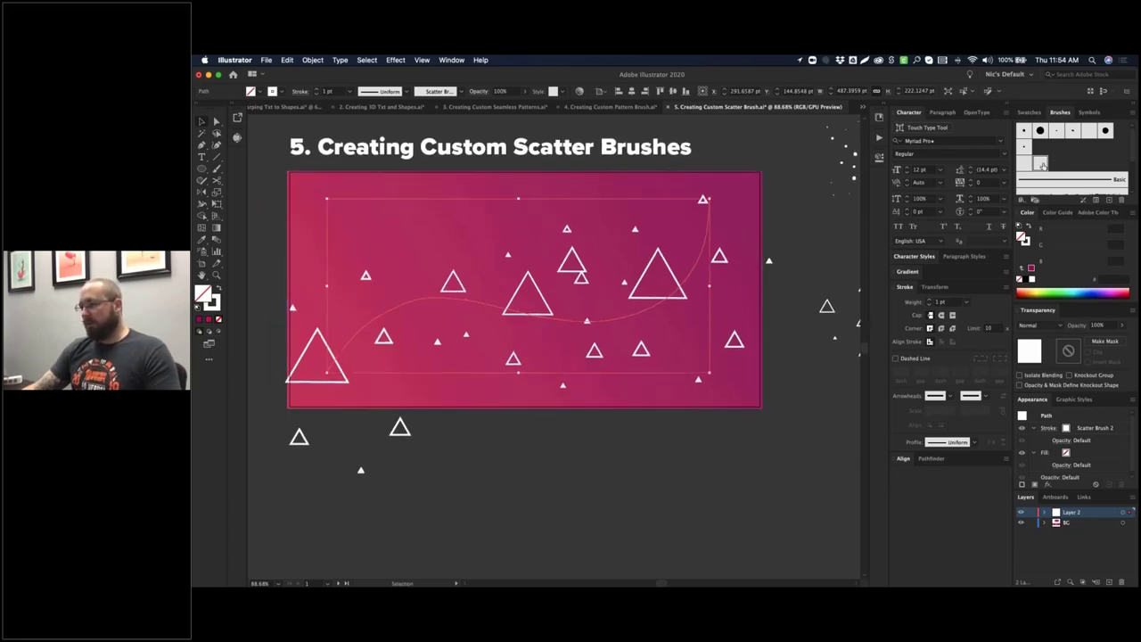
left_click(1042, 166)
left_click(1041, 166)
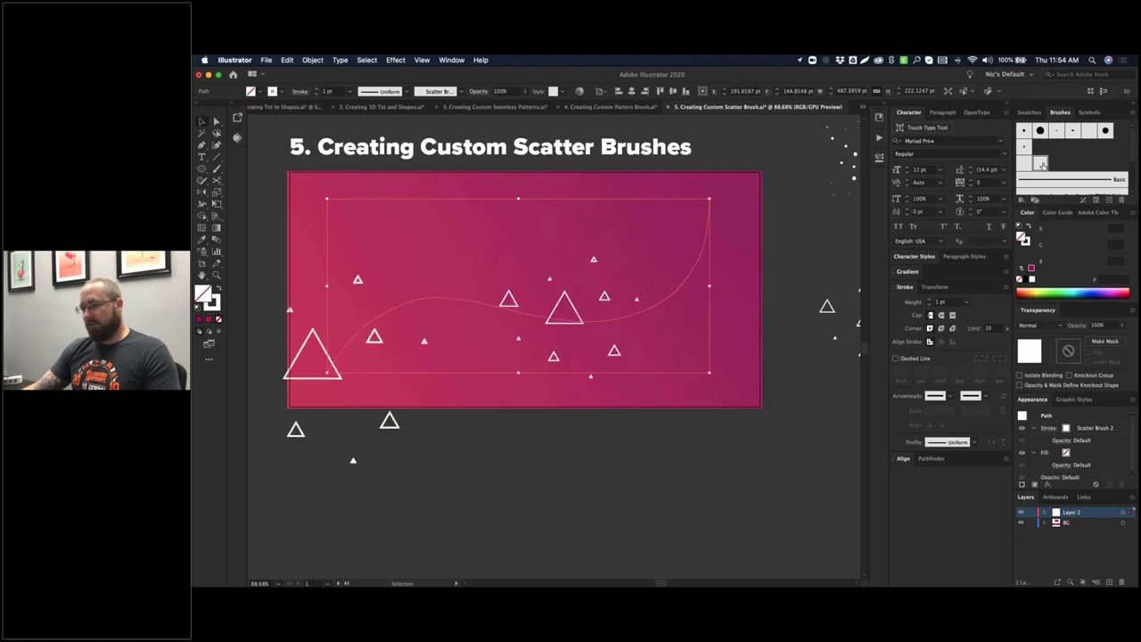
left_click(1042, 166)
left_click(1042, 165)
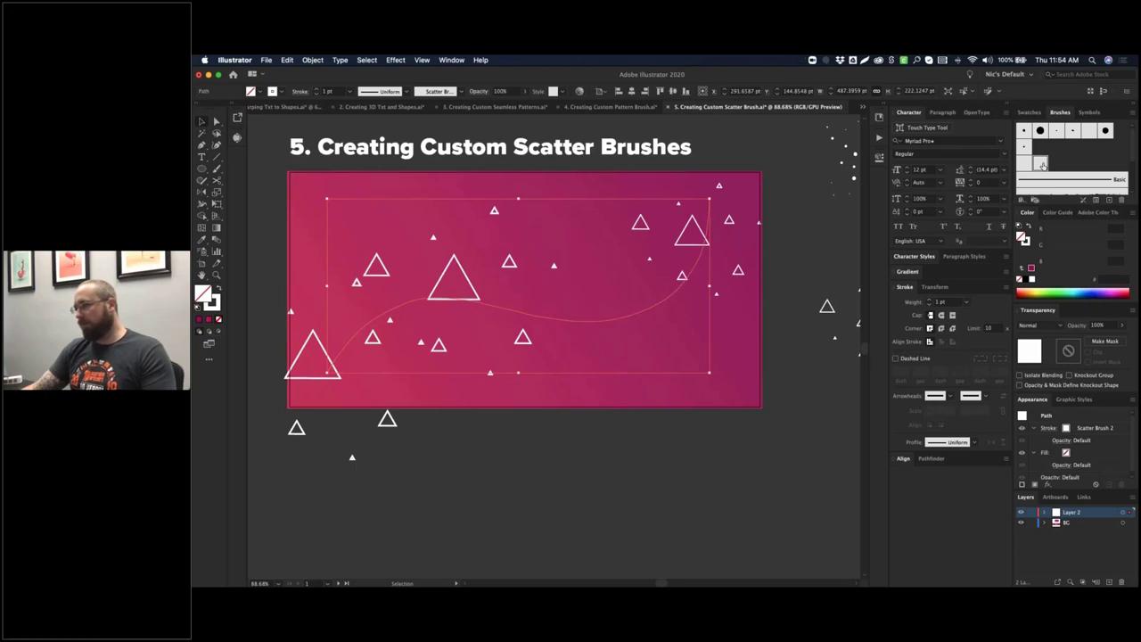
left_click(1042, 166)
left_click(1041, 166)
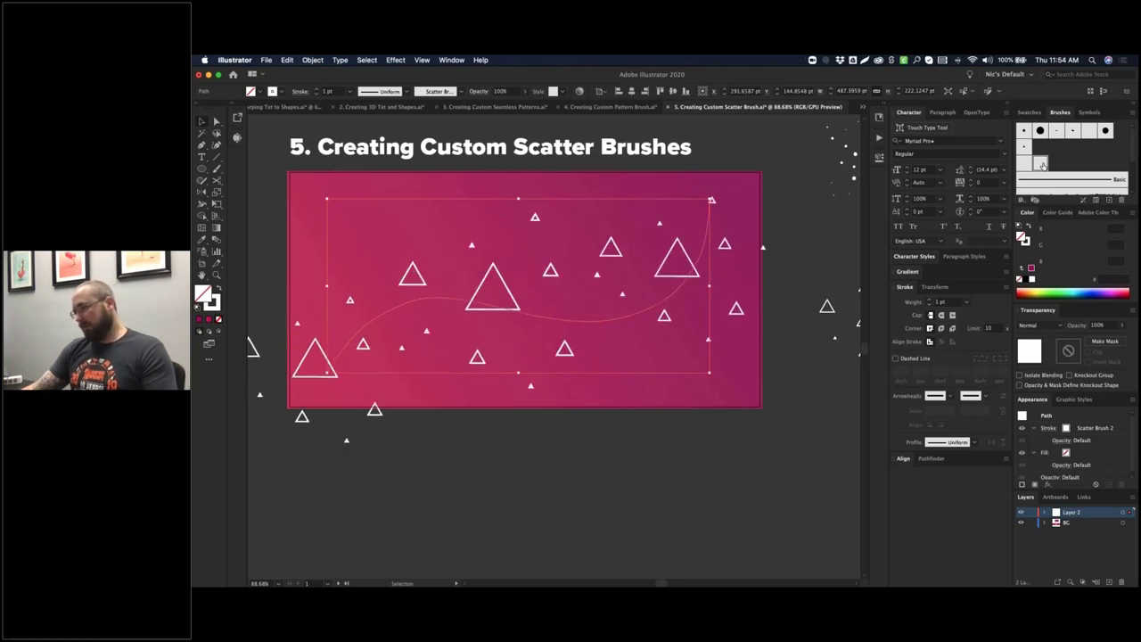
left_click(1042, 166)
left_click(1042, 166)
double_click(1042, 165)
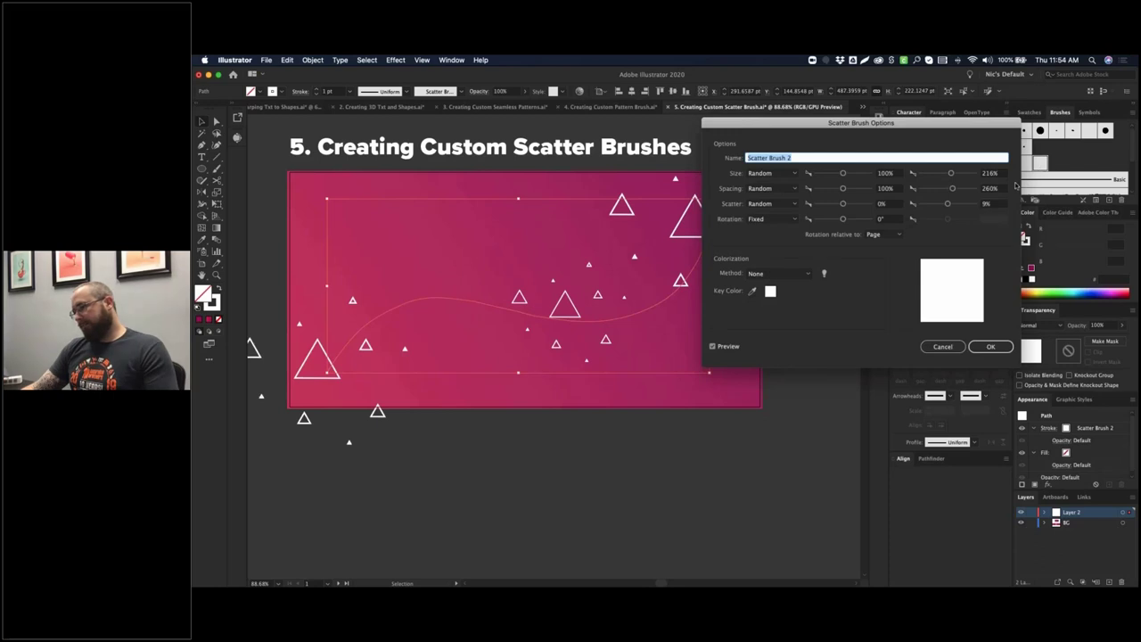
key("Return")
left_click(1041, 166)
left_click(1041, 166)
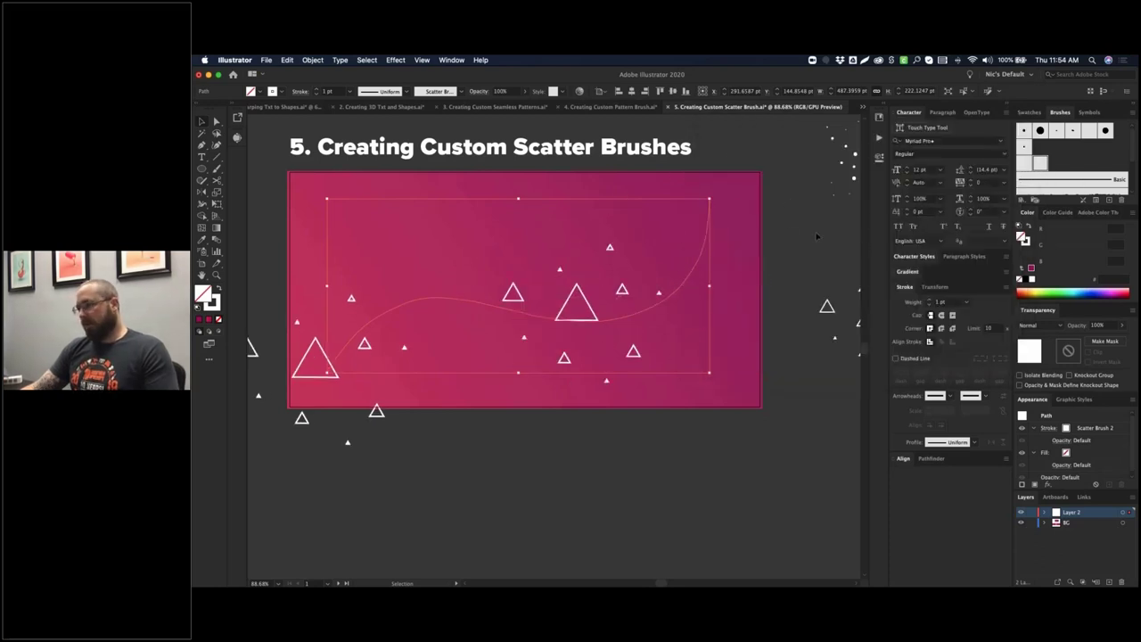
left_click_drag(801, 227, 766, 236)
left_click(766, 236)
- Paint several dots of varying sizes beside the existing dot group with the Paintbrush tool and the 5 pt. Round brush
key("super+minus")
key("super+minus")
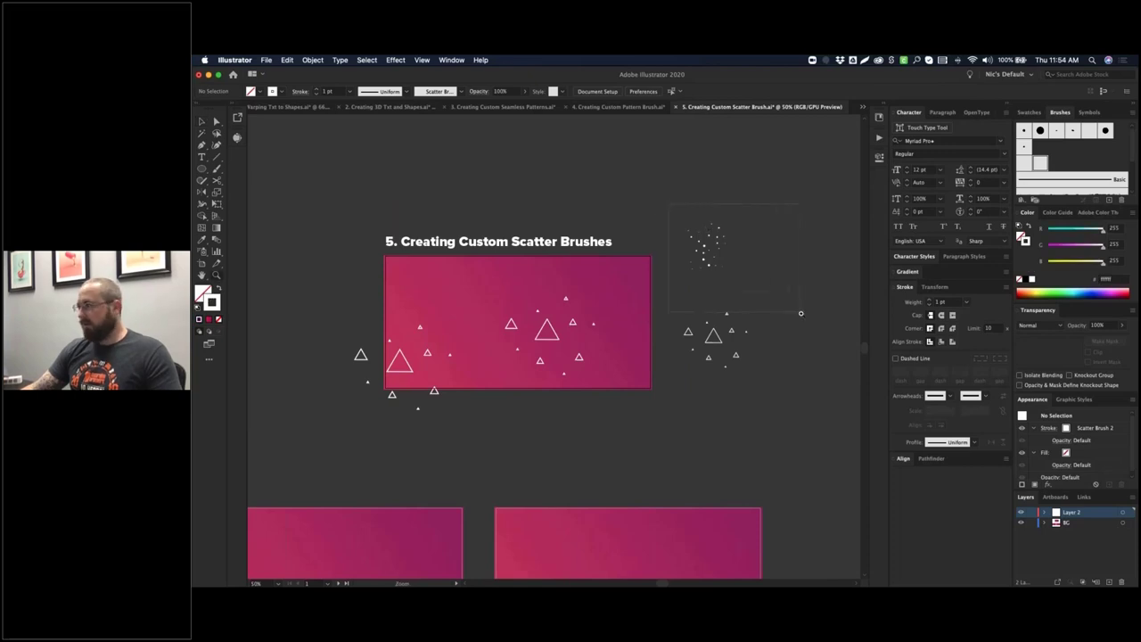
left_click_drag(657, 212, 805, 318)
left_click_drag(589, 231, 681, 294)
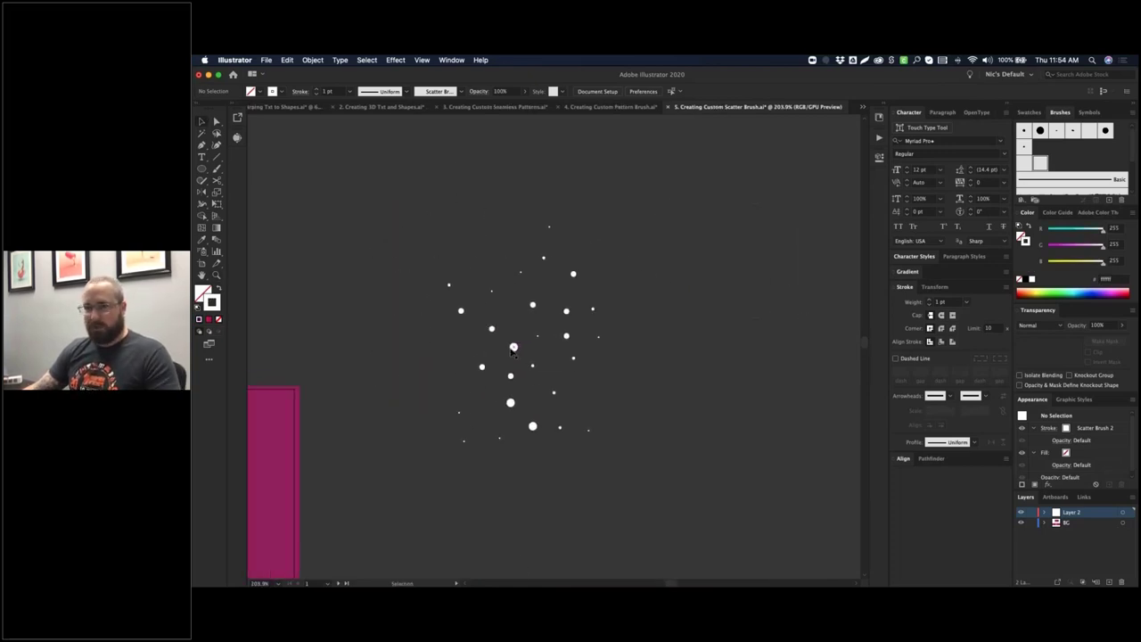
key("b")
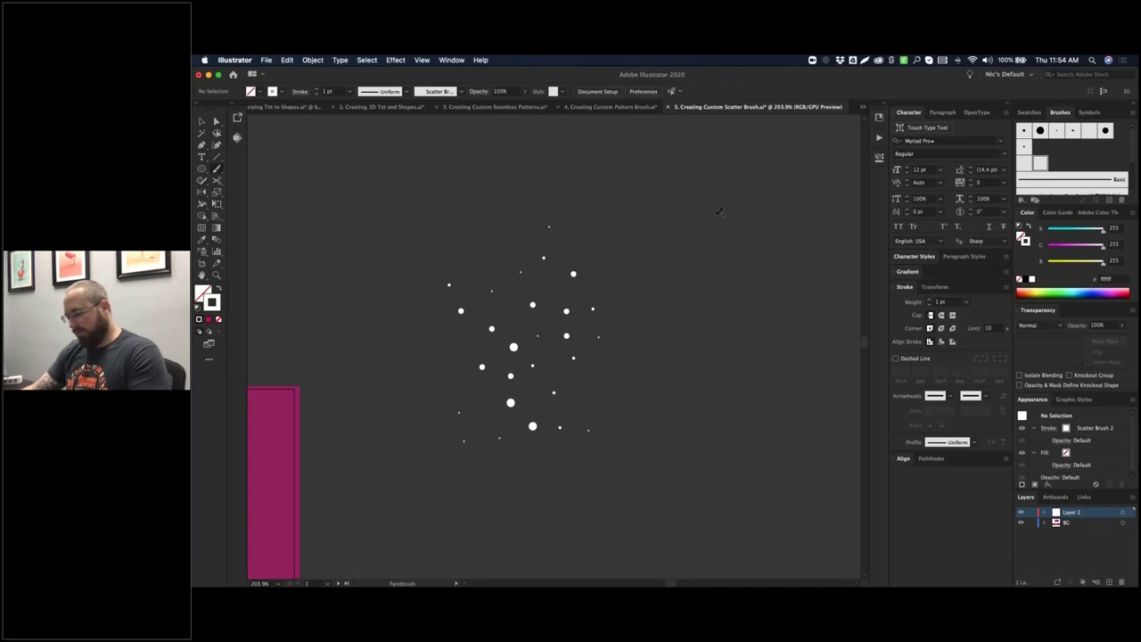
left_click_drag(701, 214, 714, 214)
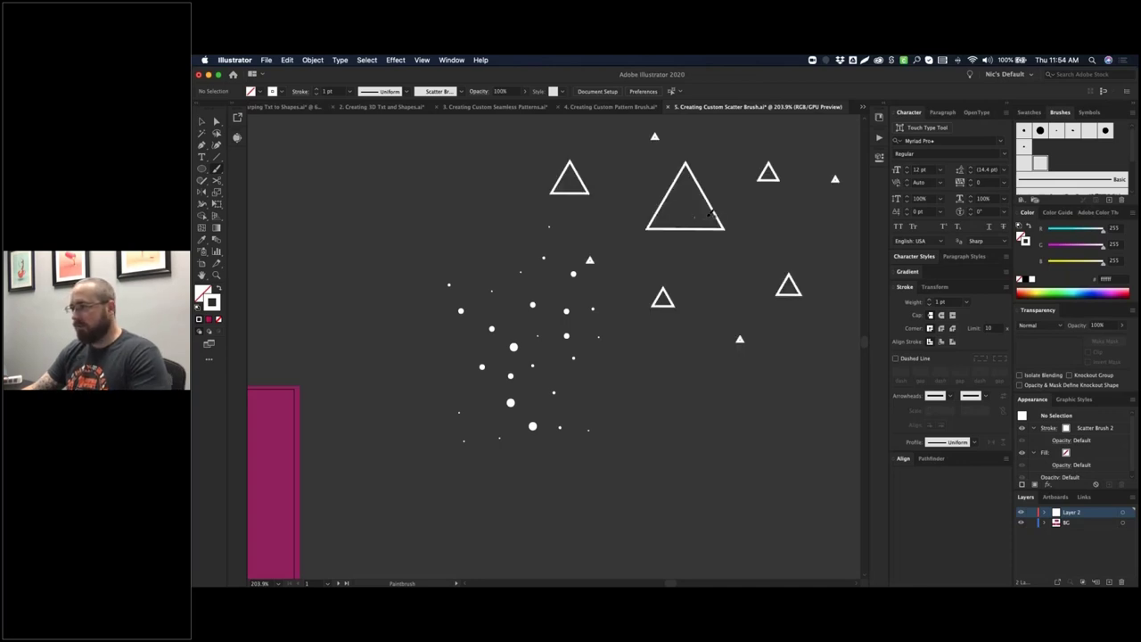
key("super+z")
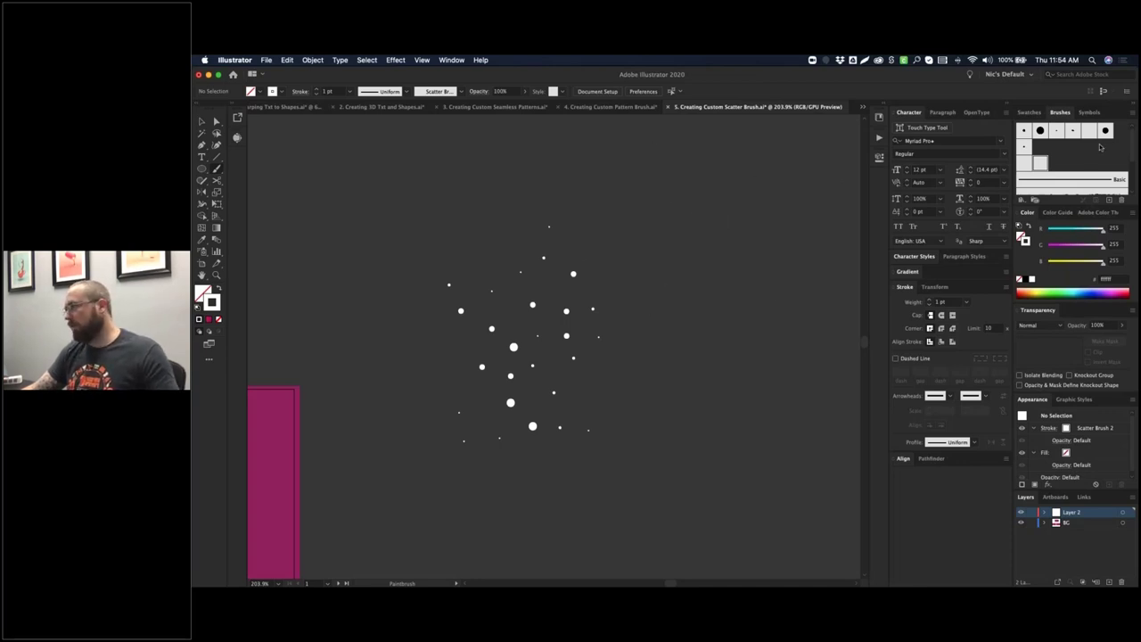
left_click(1023, 132)
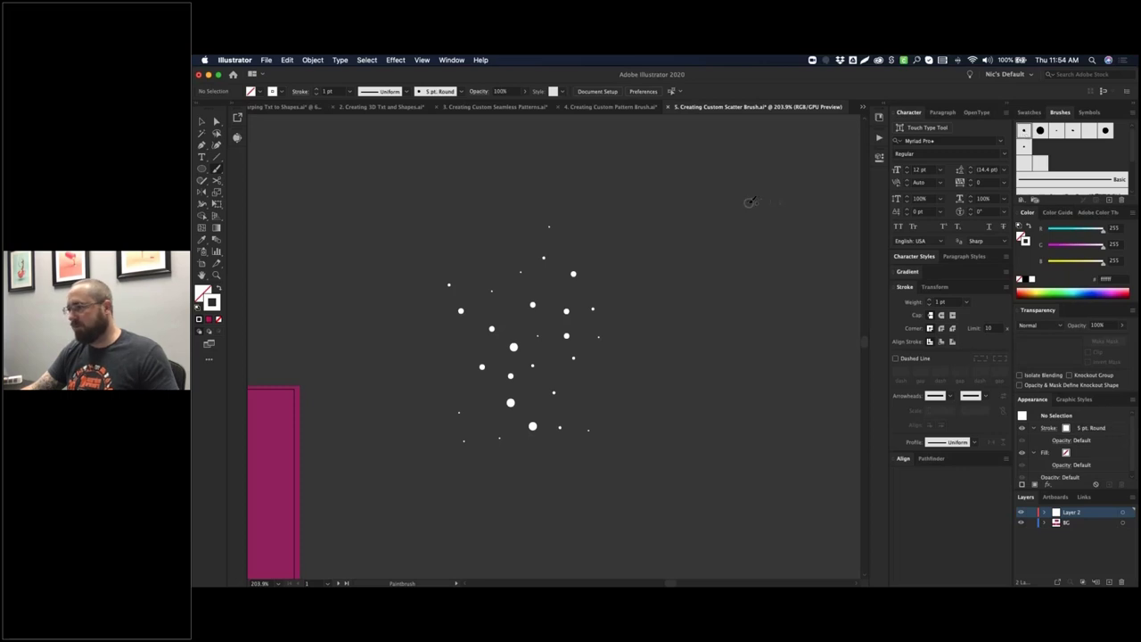
left_click(1030, 113)
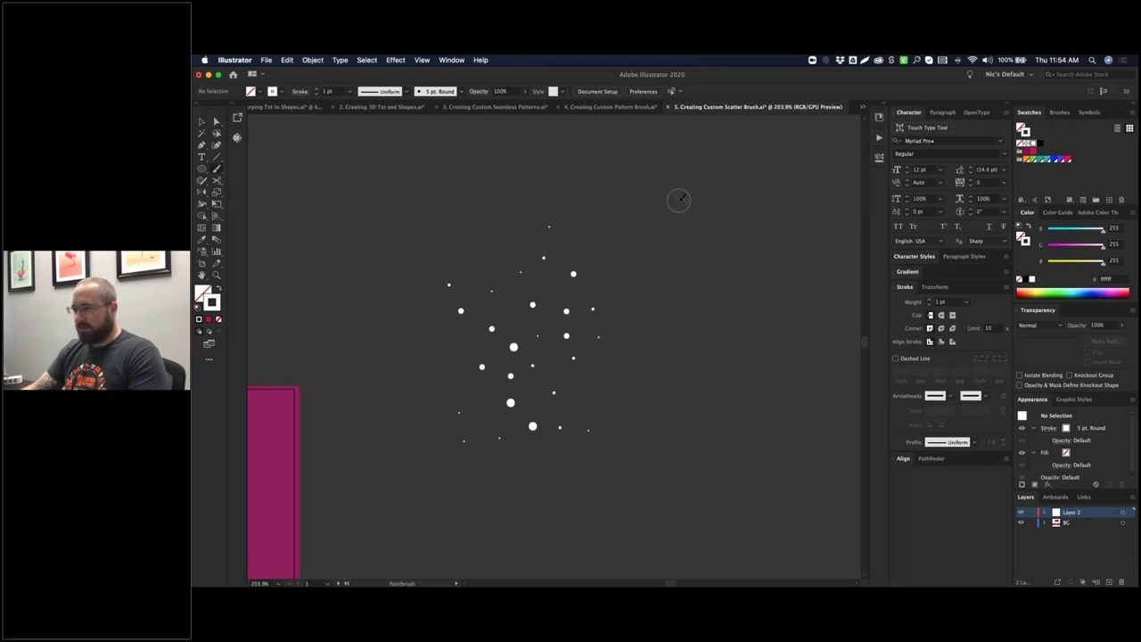
left_click(694, 190)
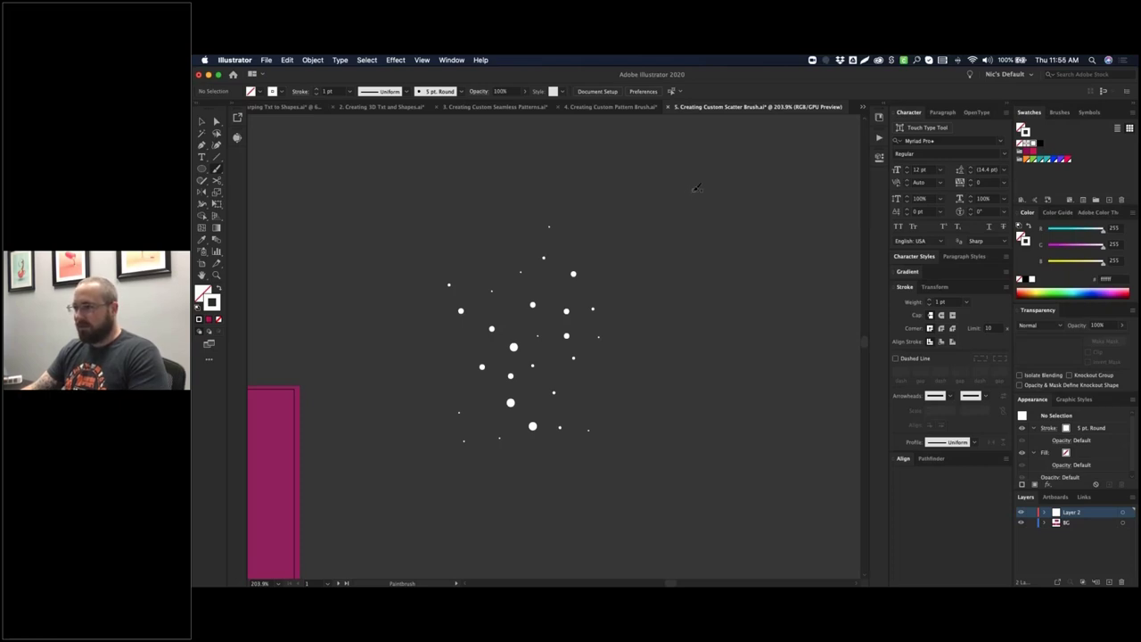
left_click(707, 212)
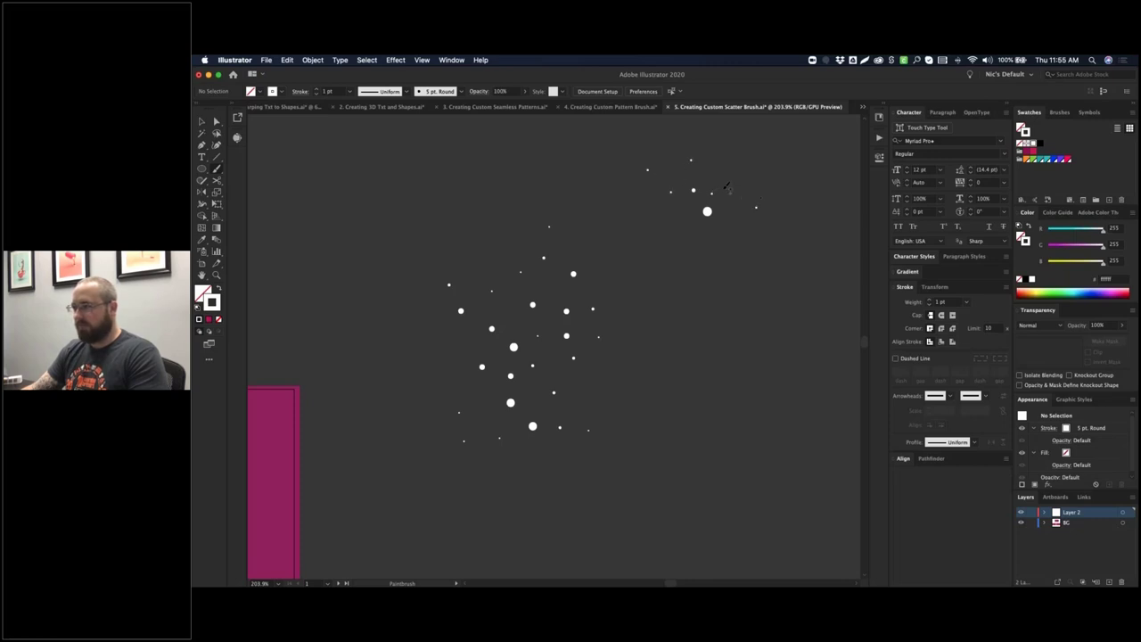
left_click(730, 167)
left_click(663, 228)
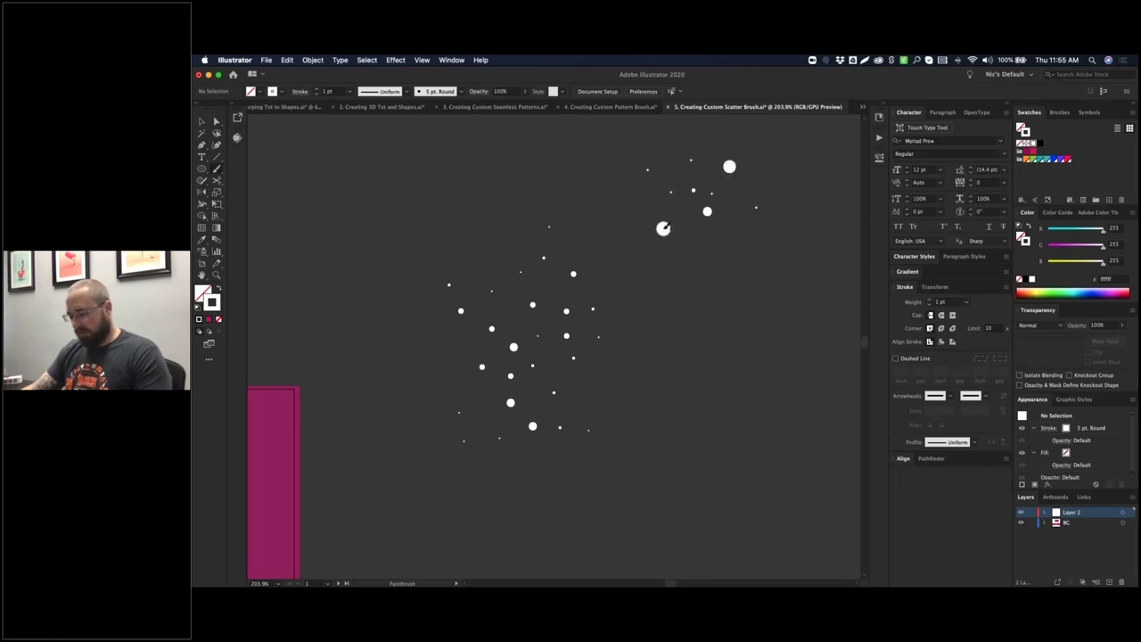
- Create a scatter brush from the large dot group, keeping the default brush options
key("v")
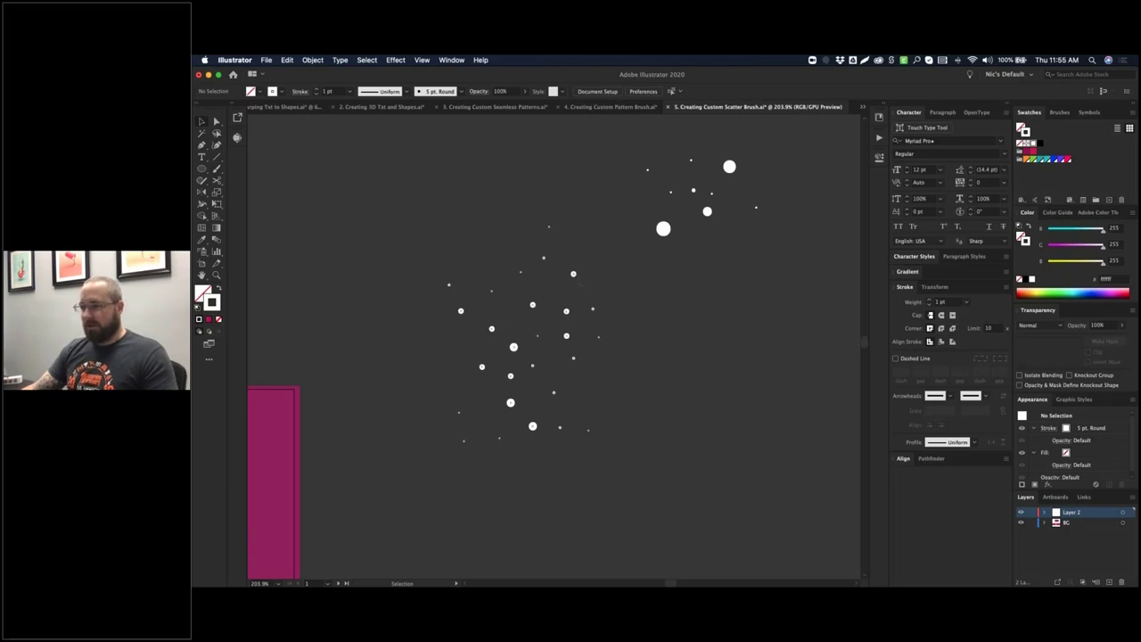
left_click(574, 275)
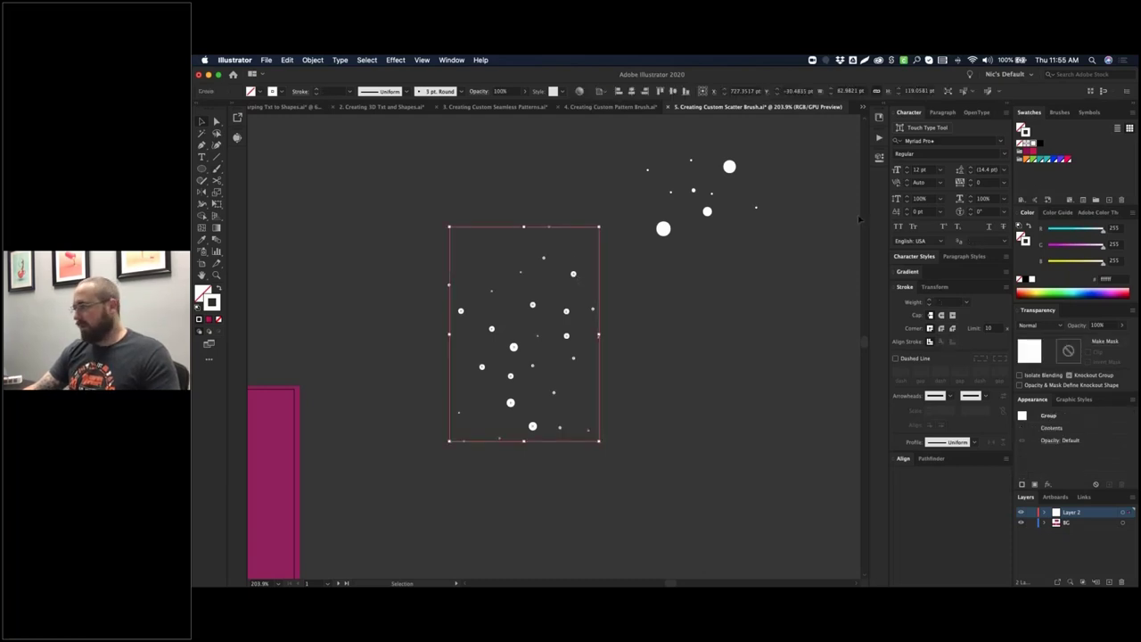
left_click(1110, 202)
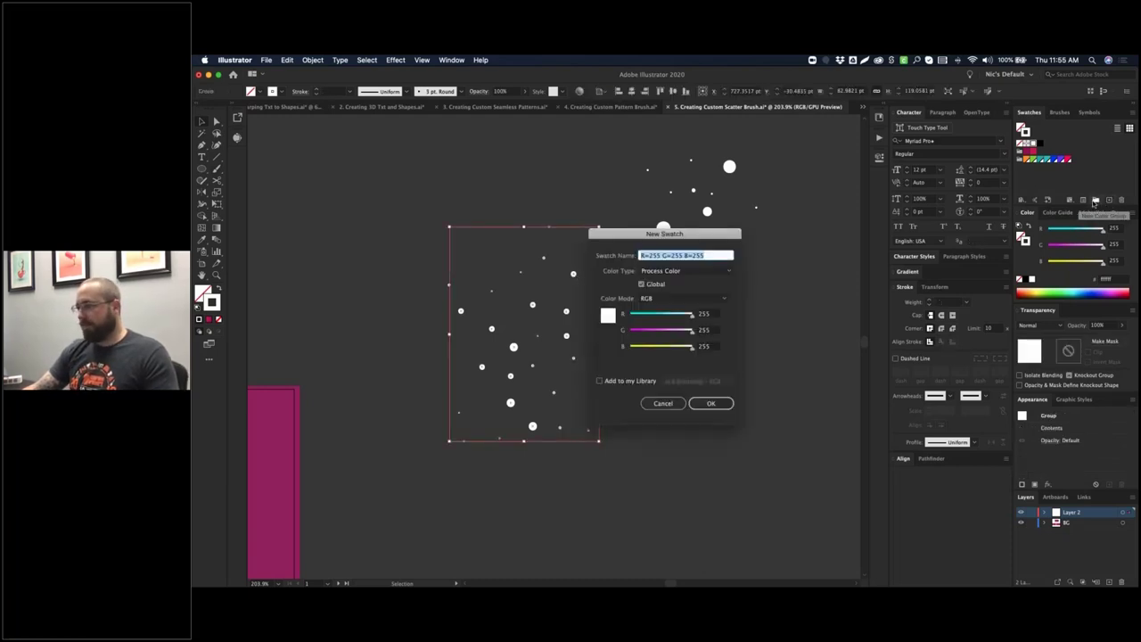
key("Escape")
left_click(1061, 113)
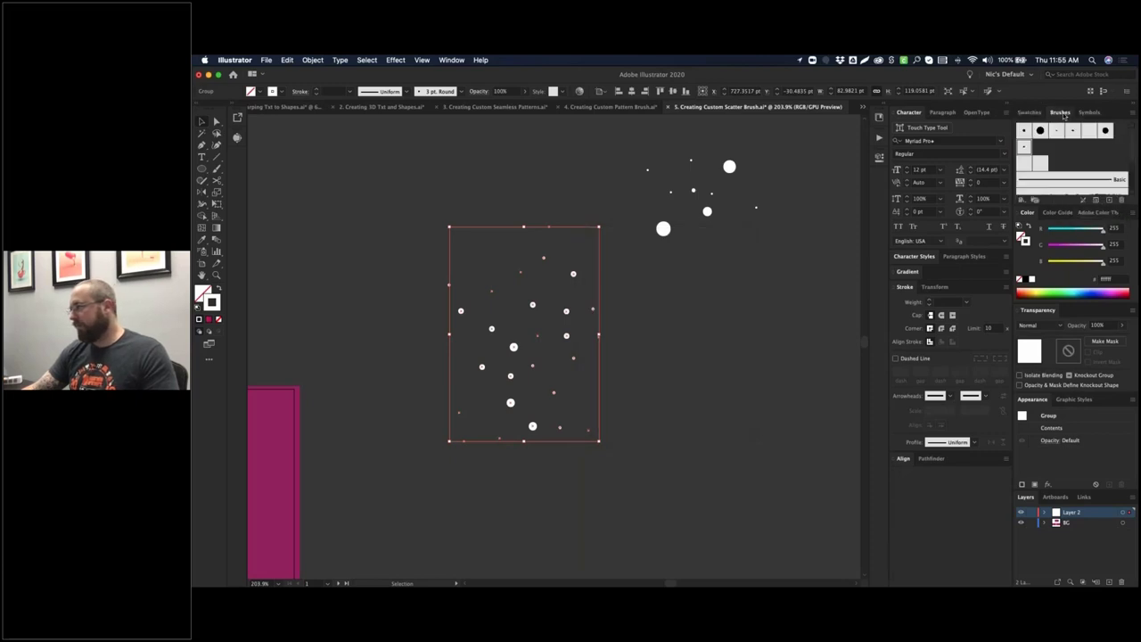
left_click(1109, 201)
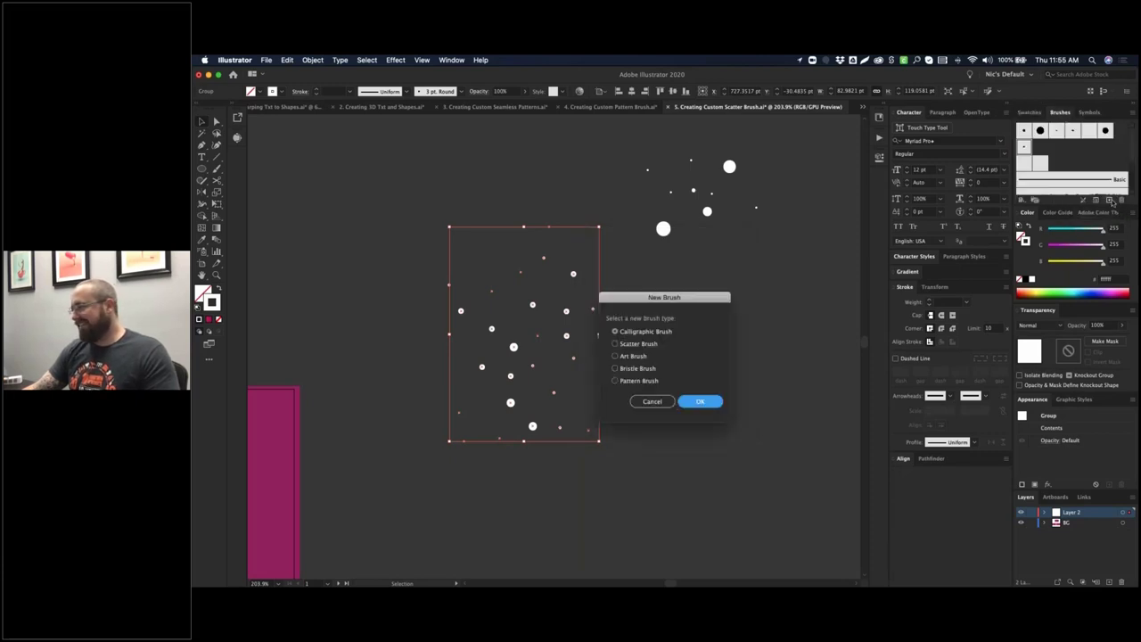
left_click(646, 345)
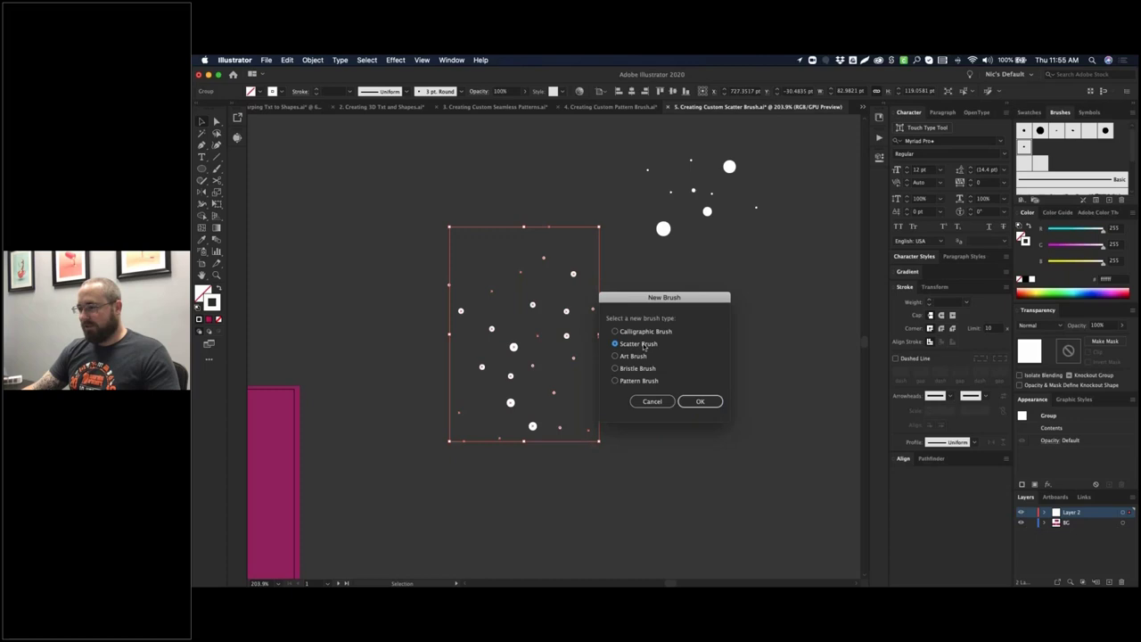
left_click(700, 401)
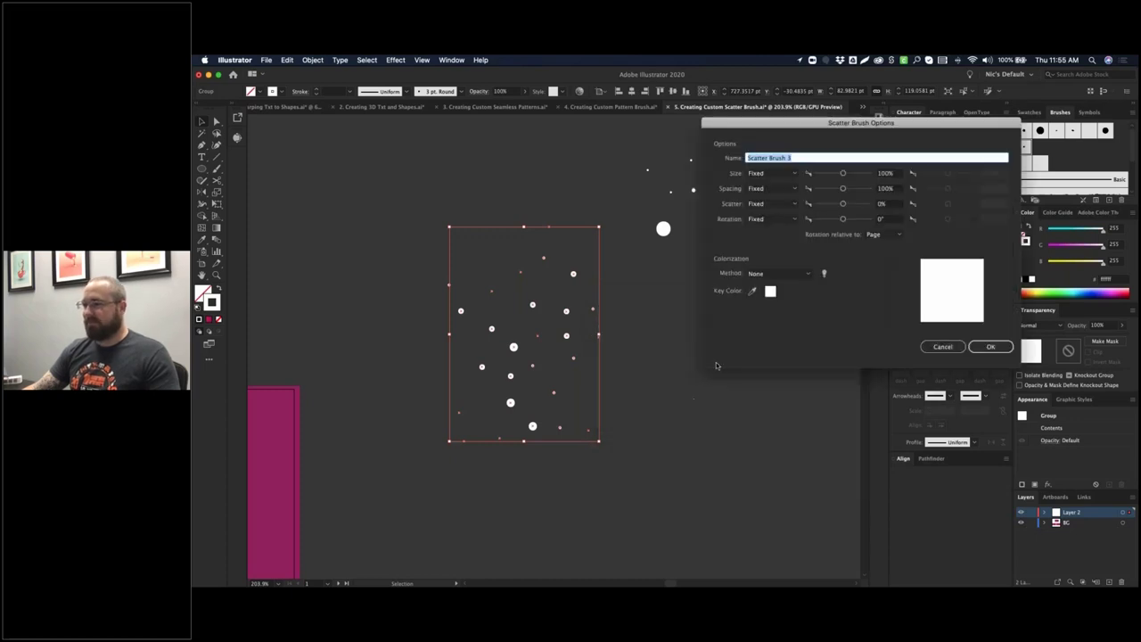
left_click(989, 349)
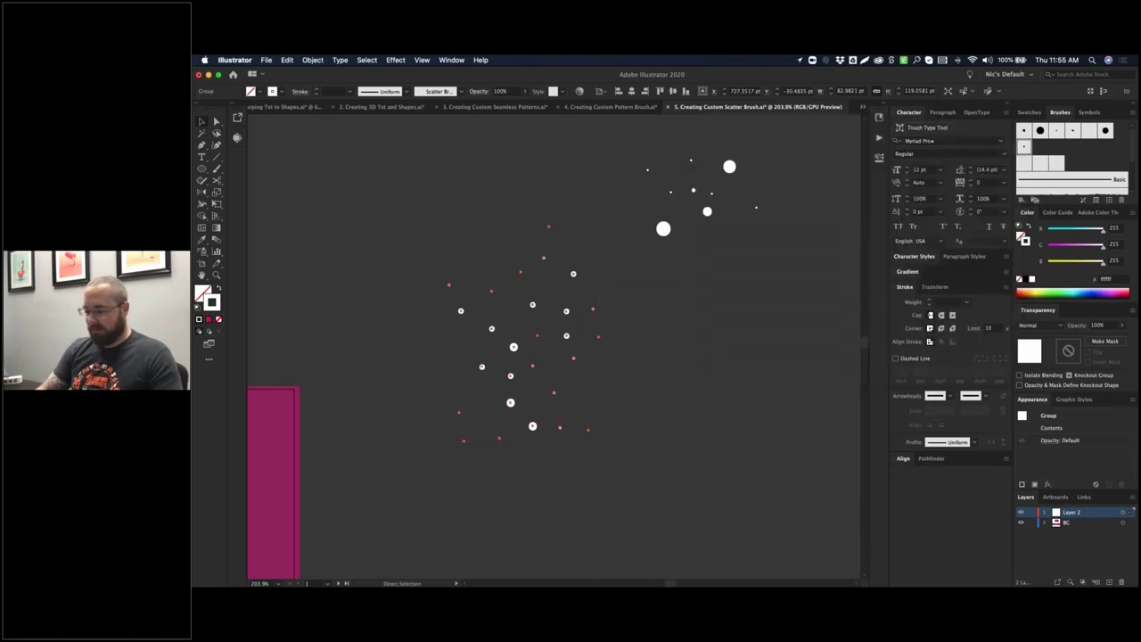
- Apply the new dot scatter brush to the curved path on the artboard and deselect it
key("super+minus")
key("super+minus")
key("super+minus")
key("super+minus")
key("super+minus")
key("space")
left_click_drag(472, 294, 634, 242)
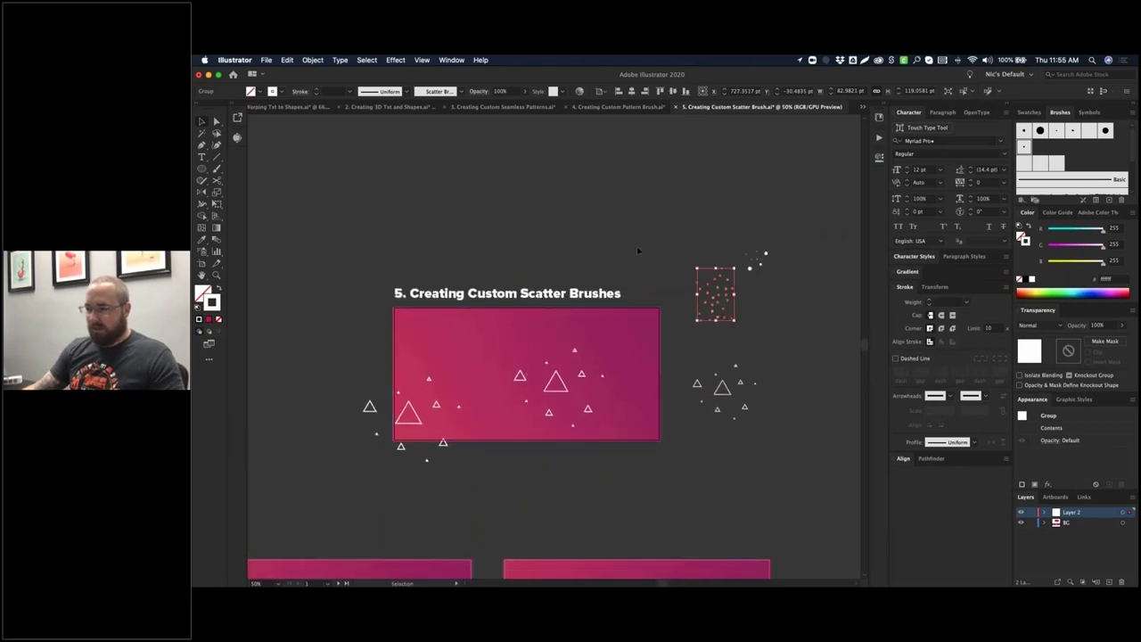
left_click(639, 252)
left_click(553, 389)
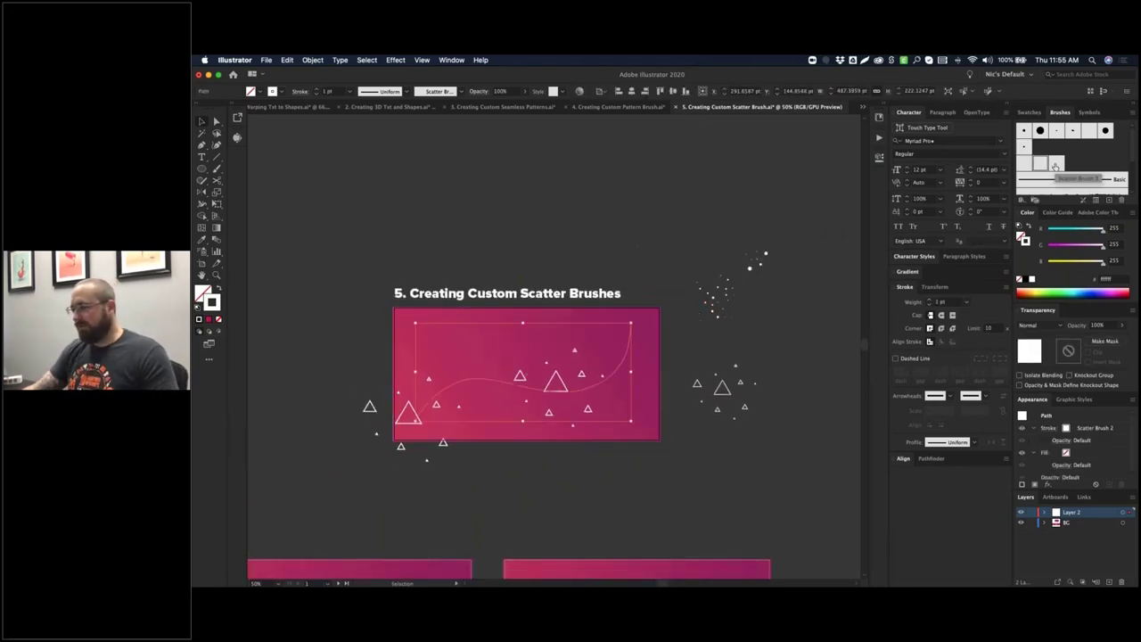
left_click(1056, 165)
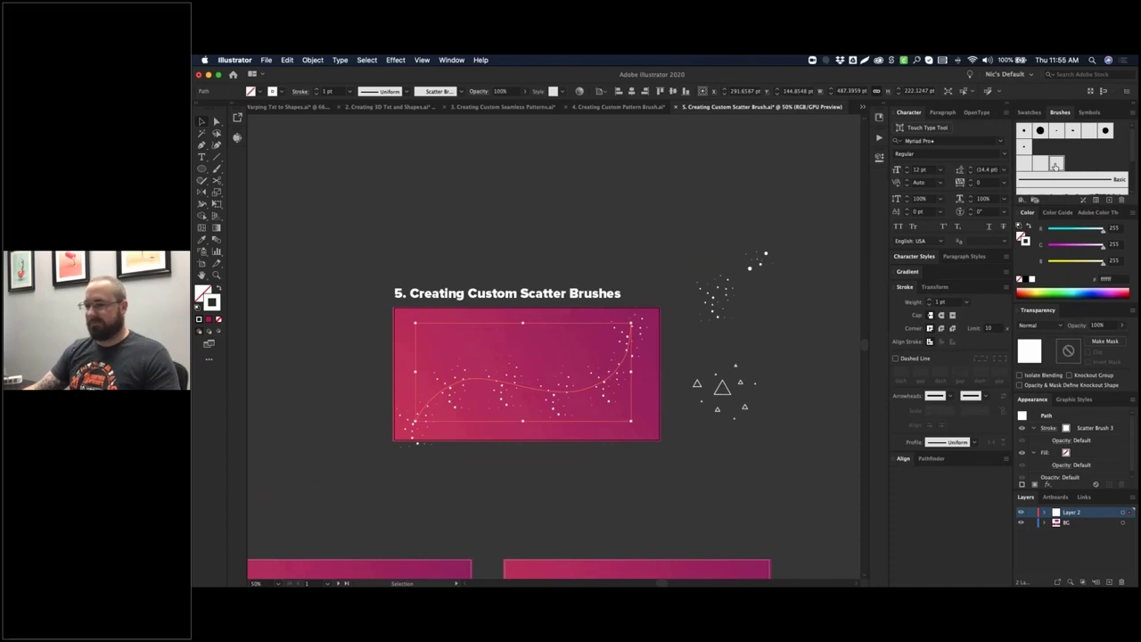
left_click(618, 175)
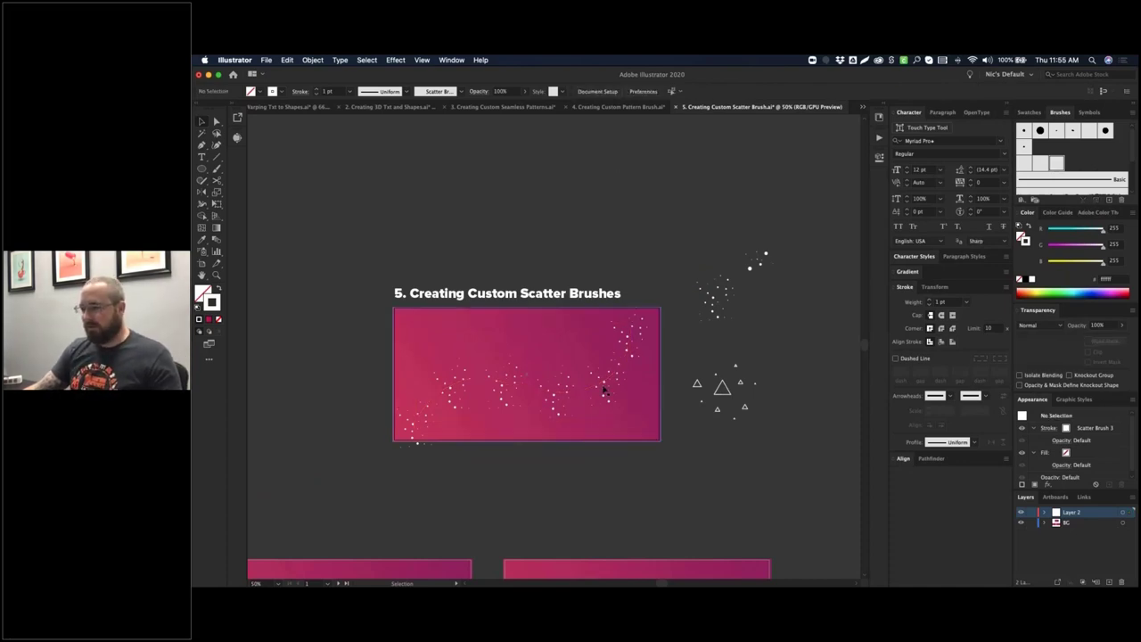
- Set the dot brush's size to Random 100–241%, spacing to Random 100–157% and scatter to Random 0–27%, applying the changes to existing strokes
left_click(603, 390)
double_click(1057, 164)
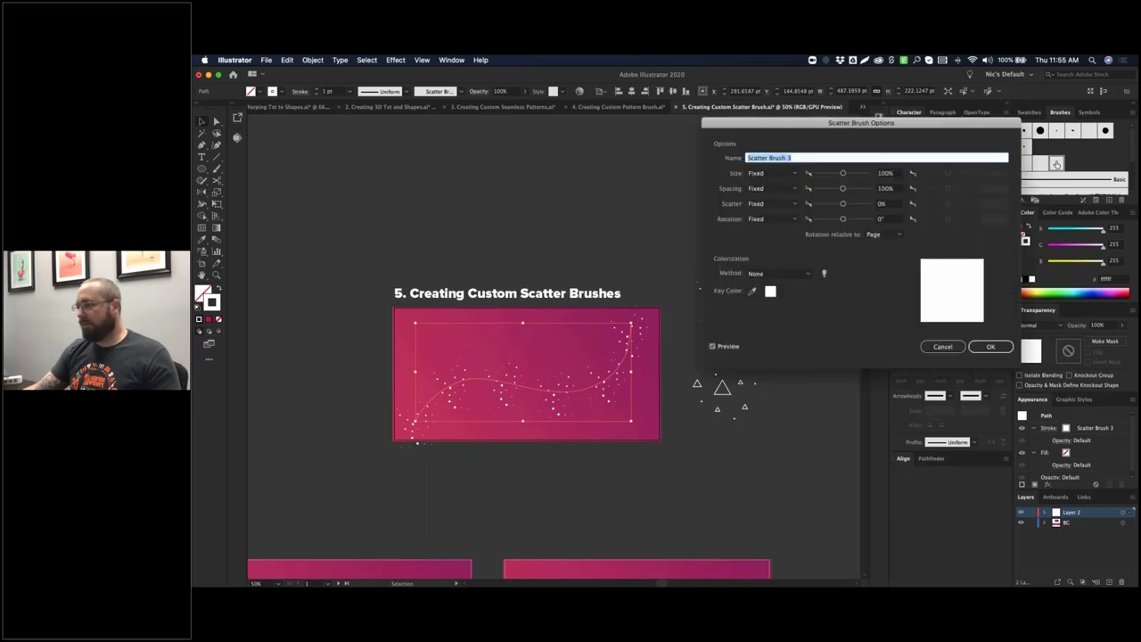
left_click(779, 176)
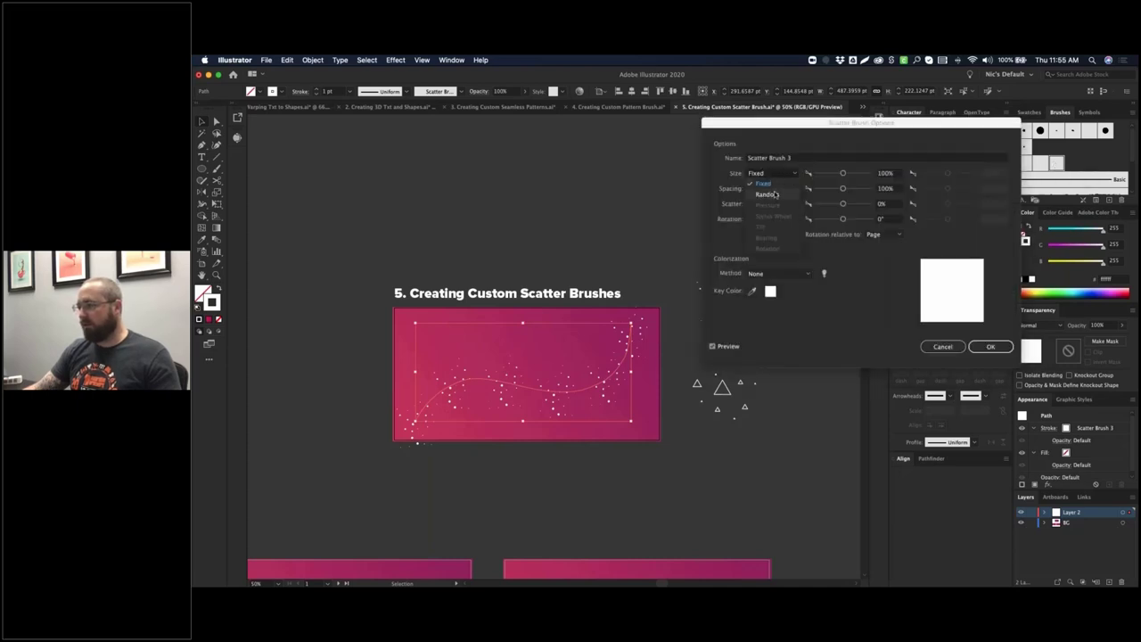
left_click(769, 195)
left_click(772, 189)
left_click(772, 210)
left_click(774, 204)
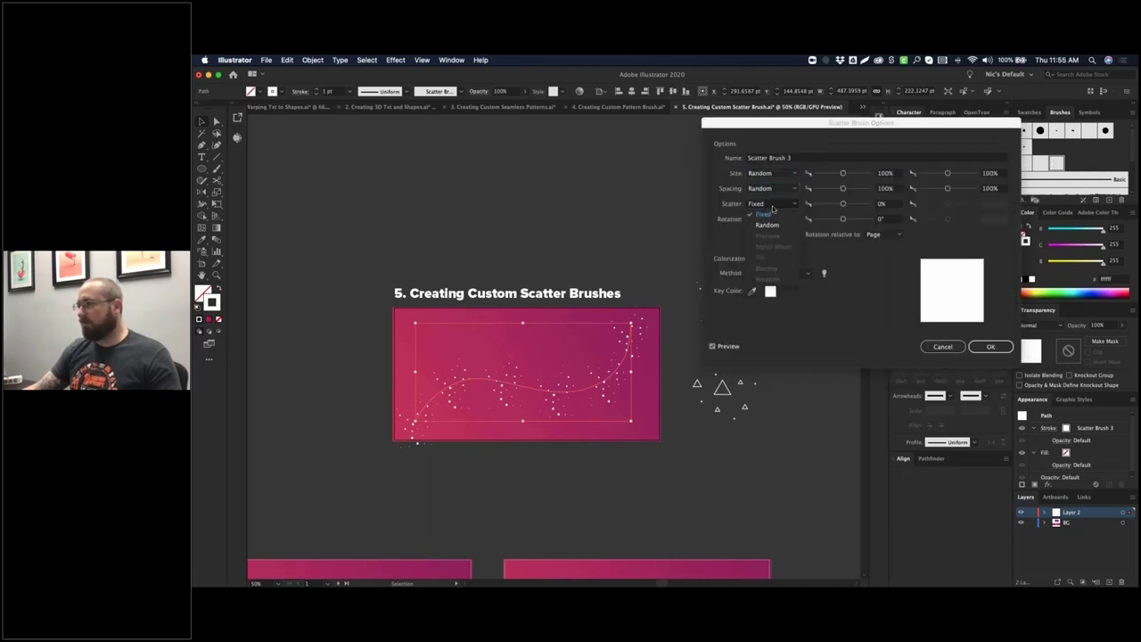
left_click(773, 219)
left_click_drag(948, 173, 948, 205)
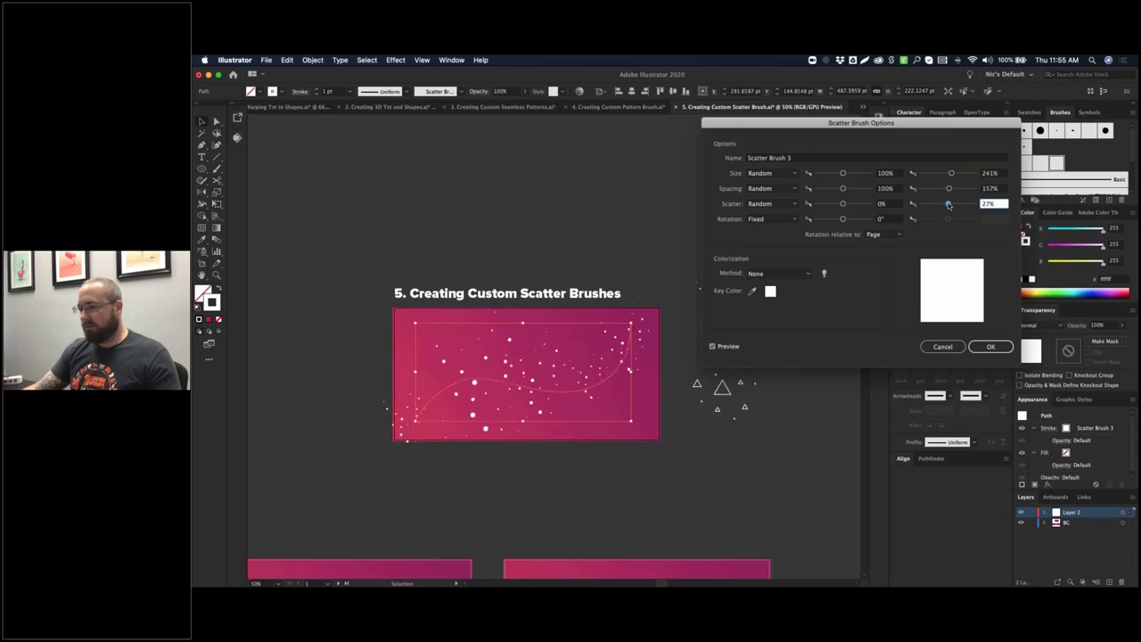
left_click(998, 348)
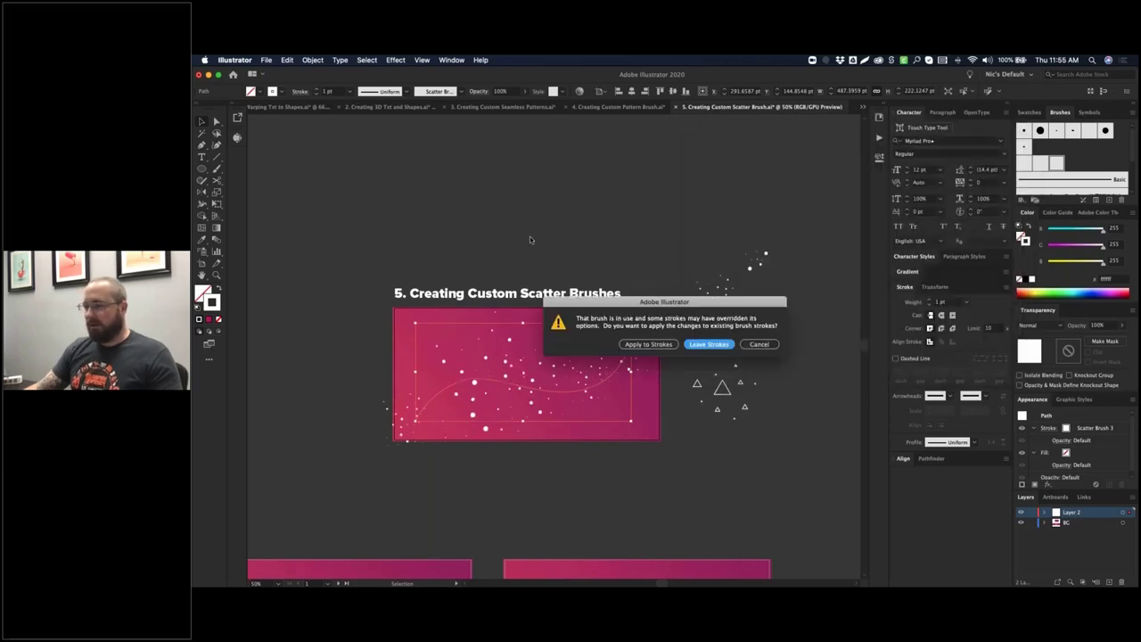
left_click(650, 347)
left_click(597, 223)
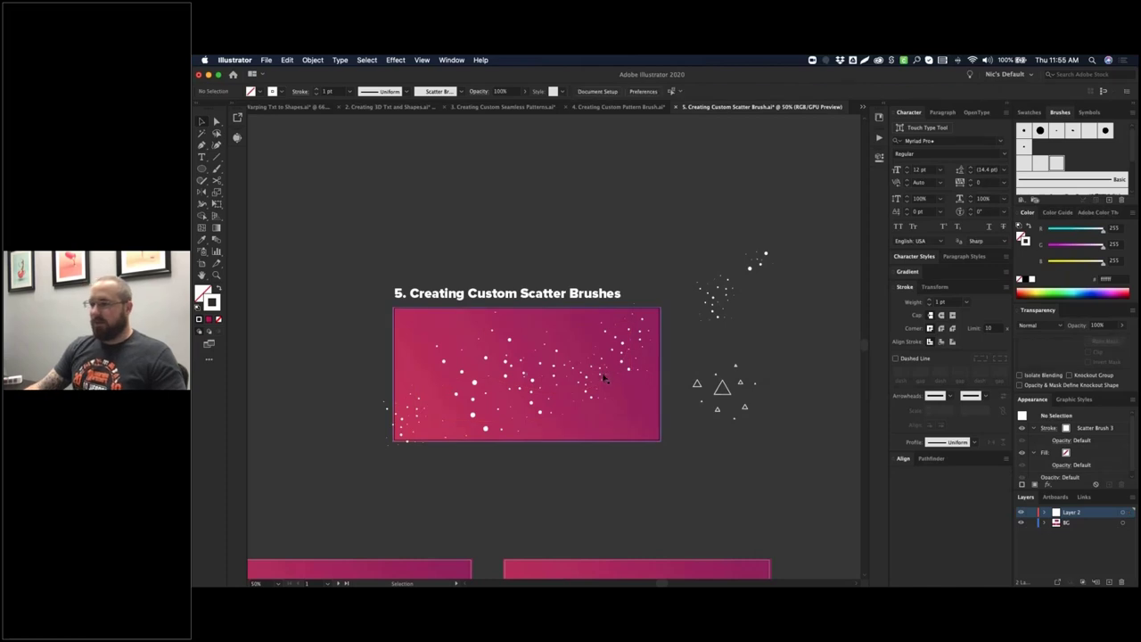
- Move the dotted curve above the artboard and draw a circle about 163 pt in diameter at the artboard's center
left_click_drag(575, 322, 516, 189)
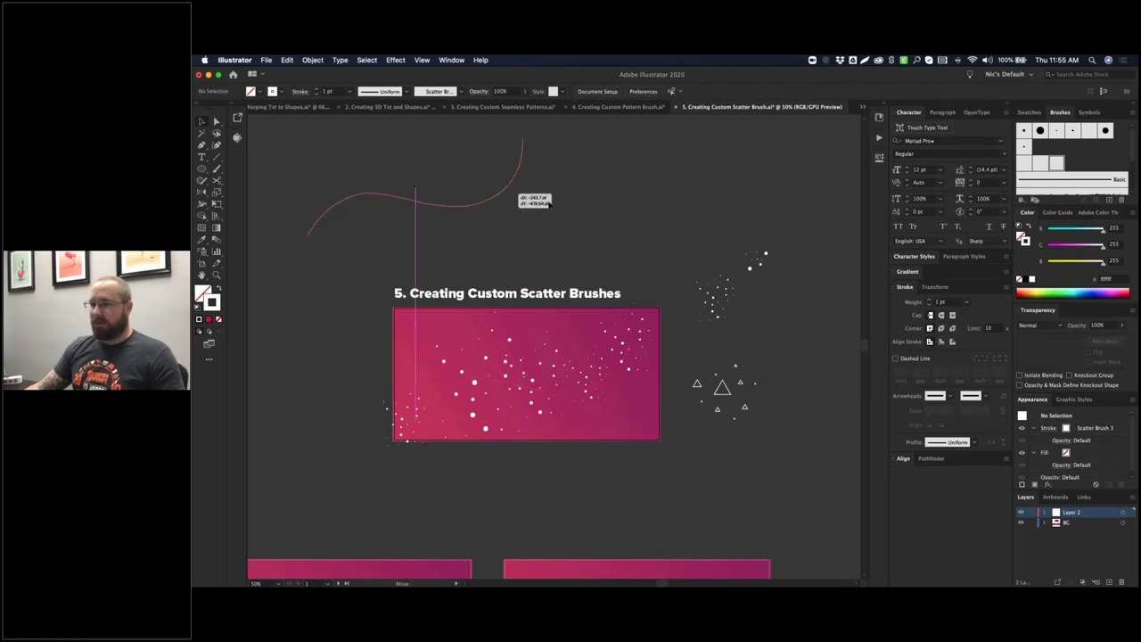
left_click(630, 212)
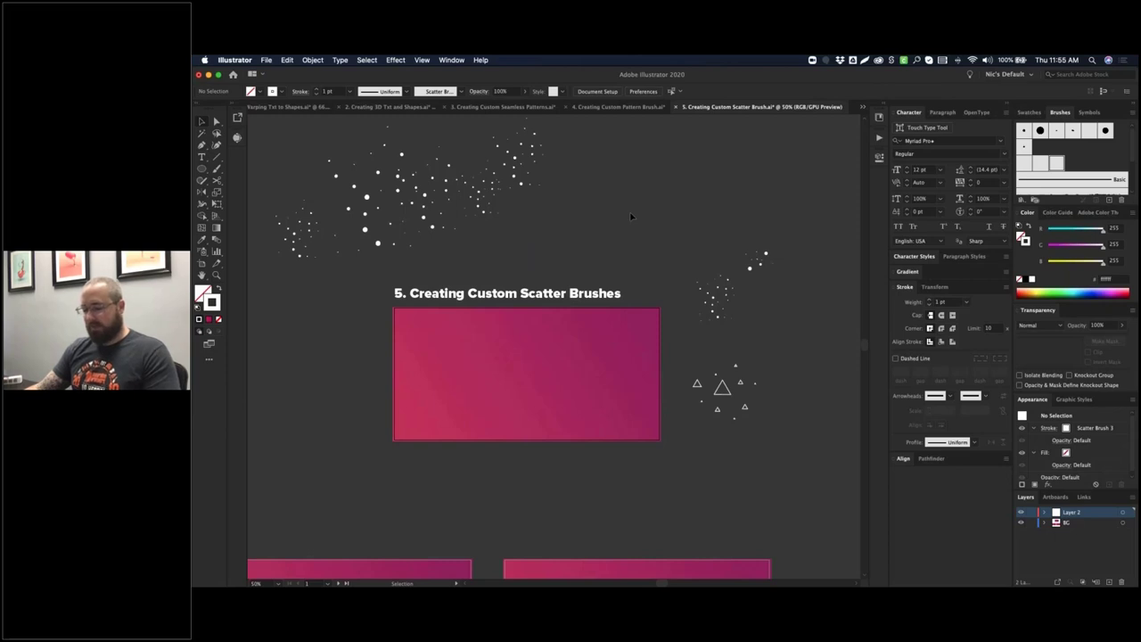
key("o")
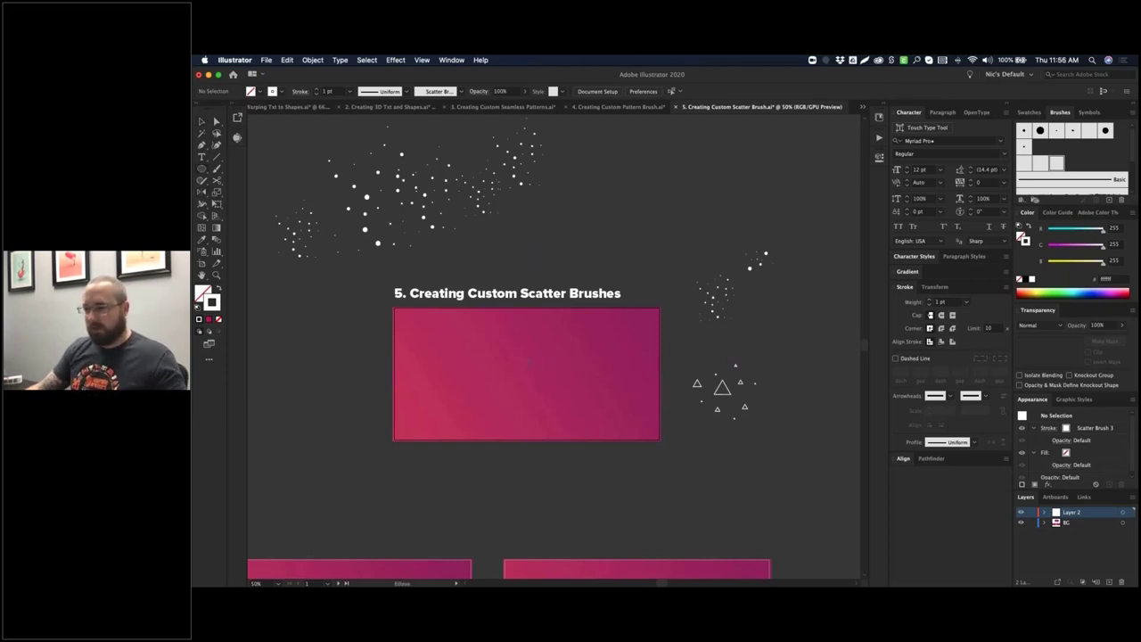
key("l")
left_click_drag(531, 363, 568, 402)
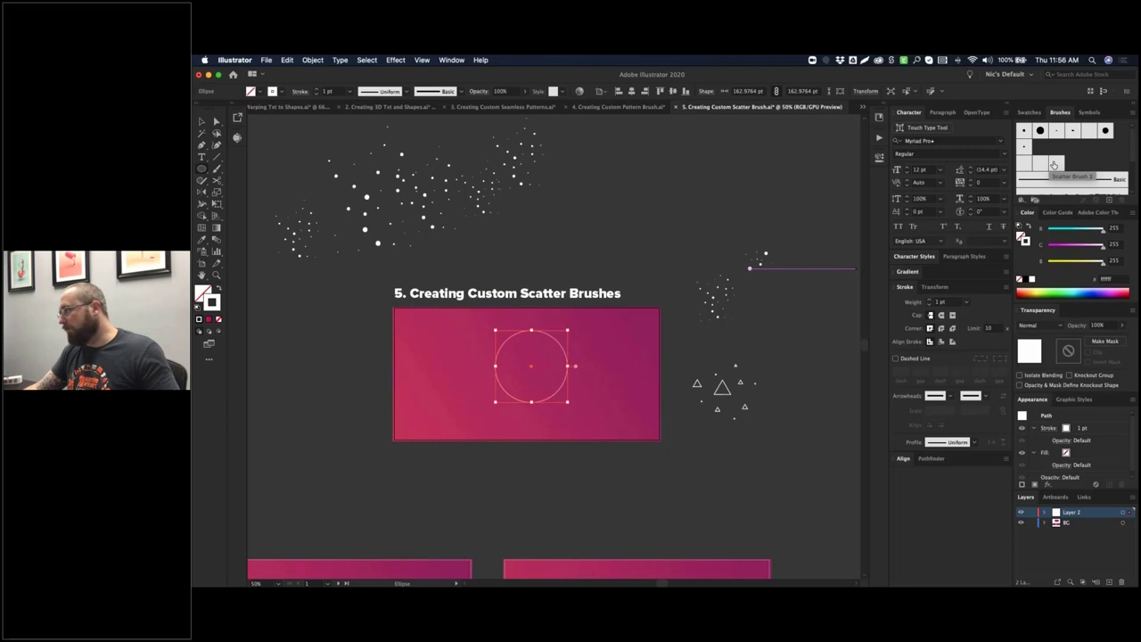
- Try the dot scatter brush on the circle, followed by several random arrangements of the triangle scatter brush
left_click(1054, 165)
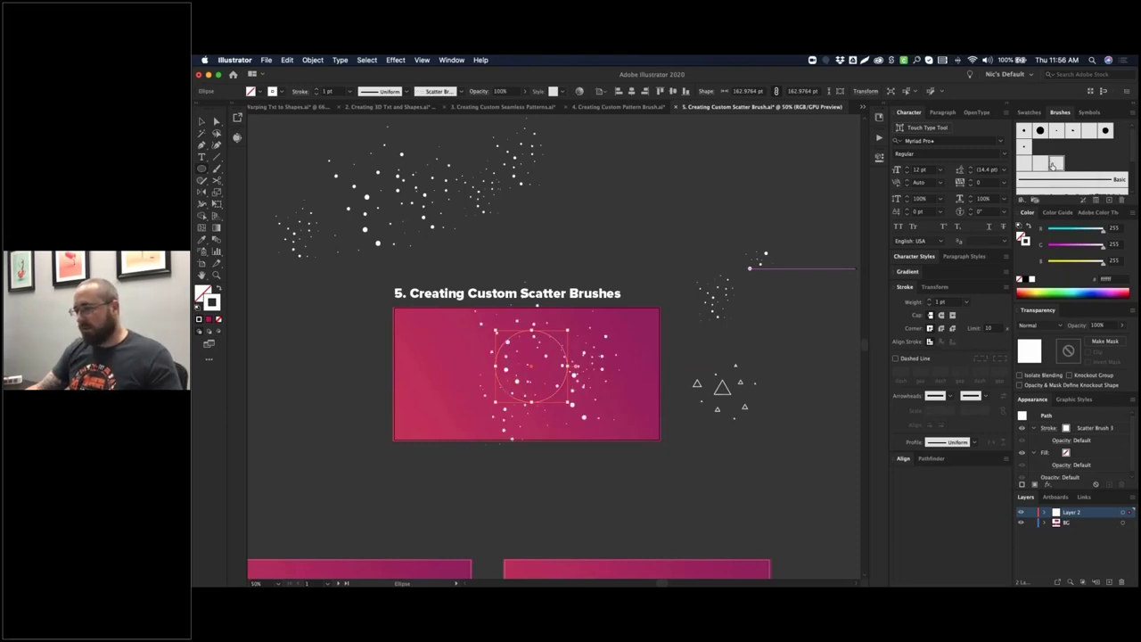
left_click(1040, 166)
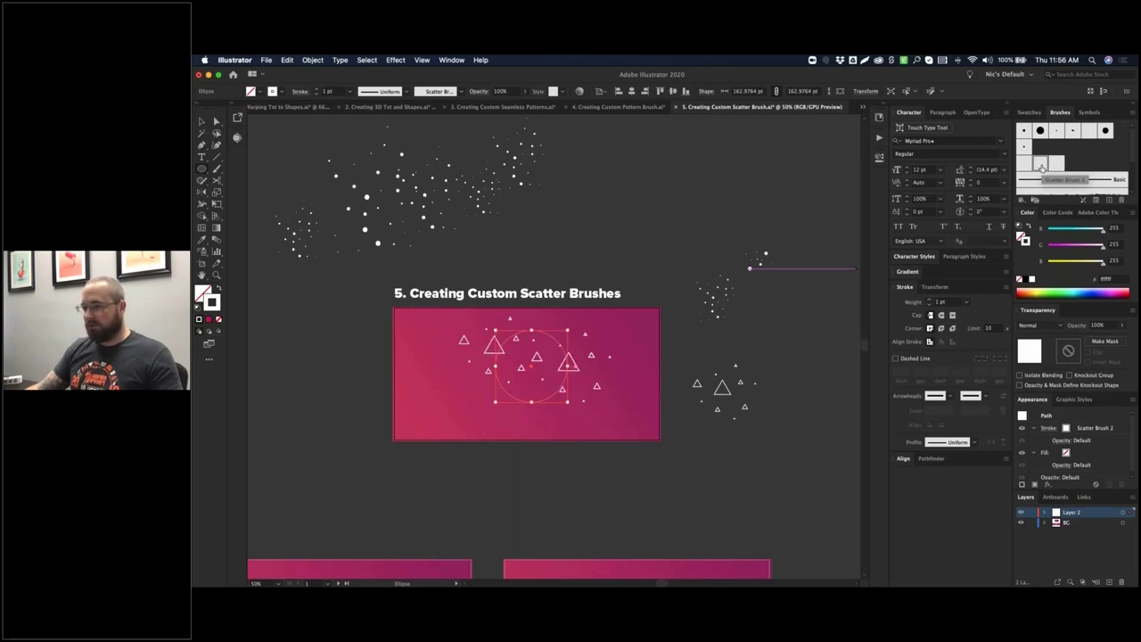
left_click(1041, 167)
left_click(1042, 167)
left_click(1042, 168)
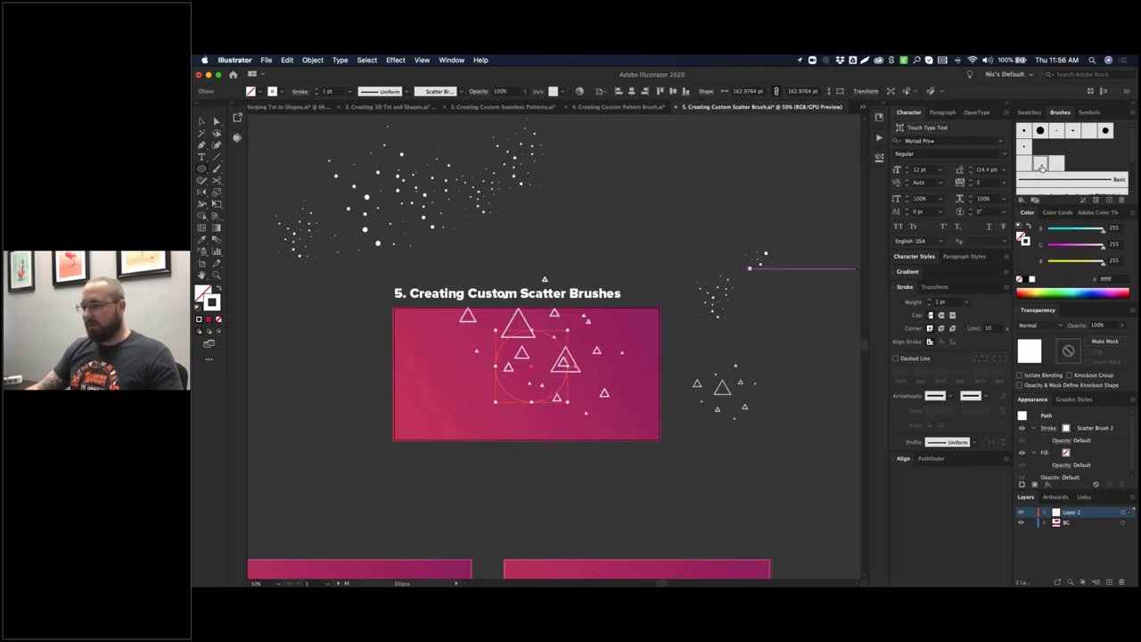
- Apply the dot scatter brush to the circle repeatedly to generate new random arrangements, and deselect the circle
left_click(1056, 166)
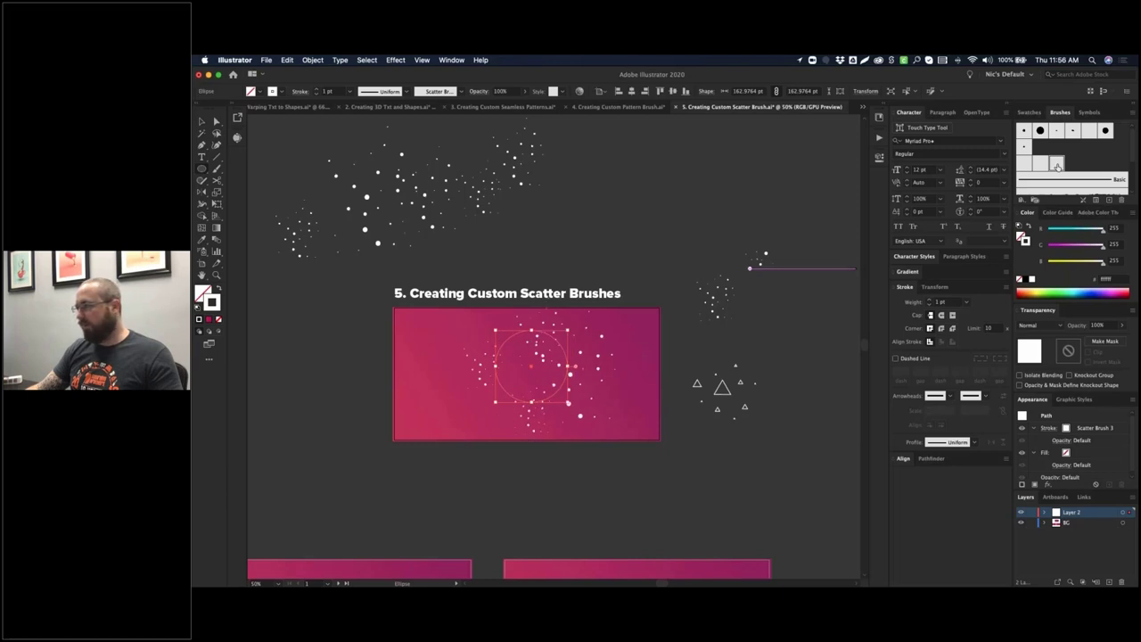
left_click(1055, 166)
left_click(1056, 166)
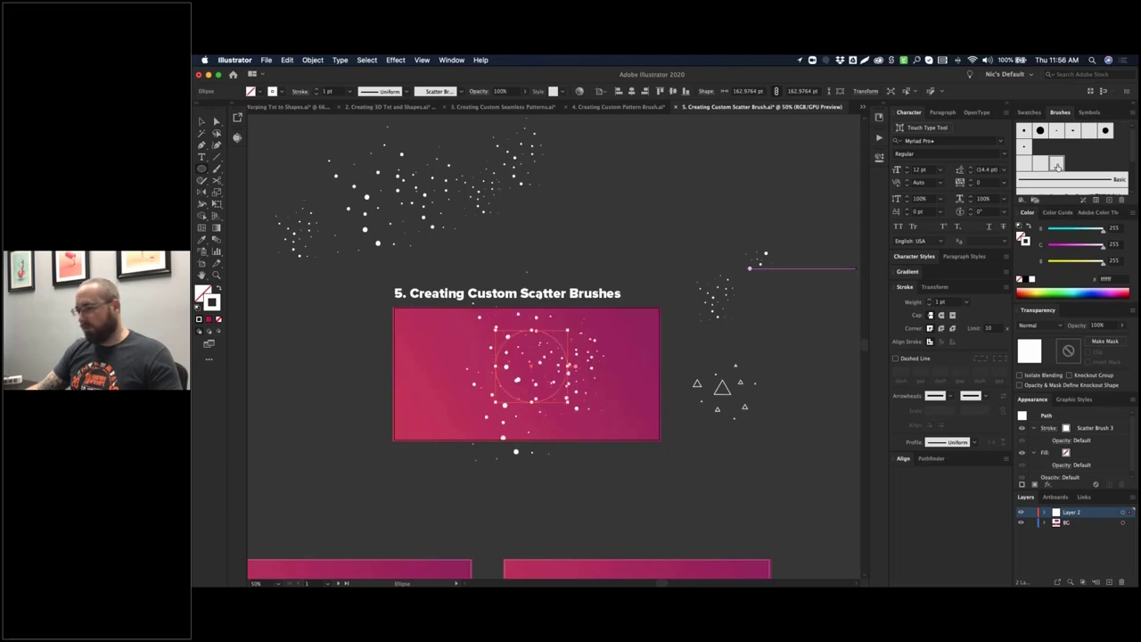
key("v")
left_click(698, 184)
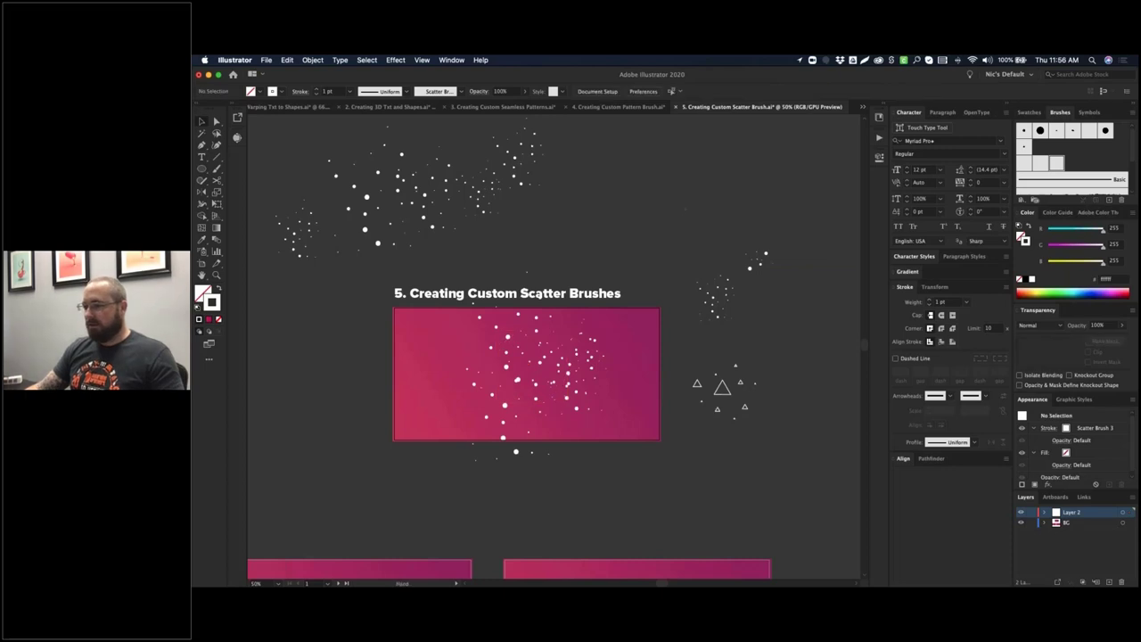
left_click_drag(681, 203, 716, 150)
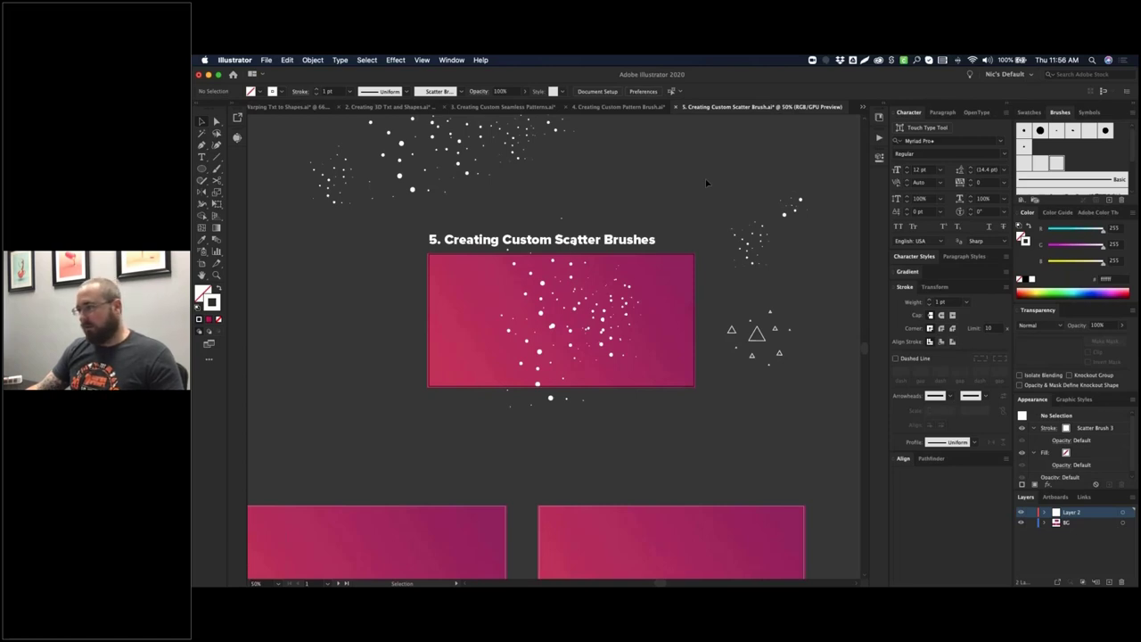
- Switch to the seamless patterns document, examine the central dog motif inside the lower pattern tile's nested groups, and exit isolation mode
left_click(621, 107)
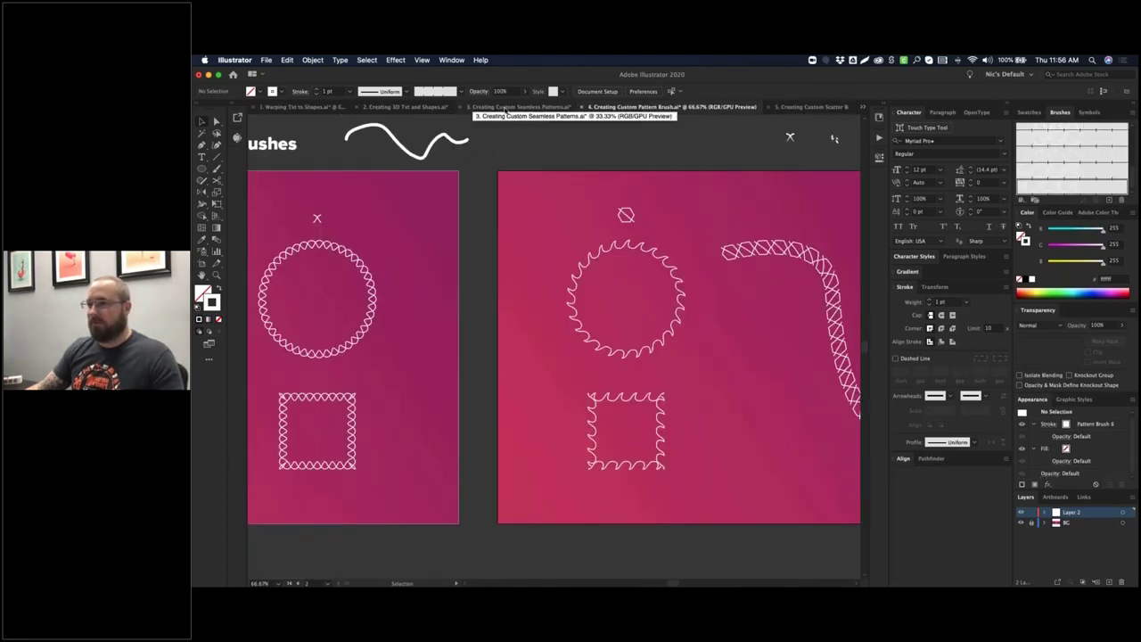
left_click(506, 108)
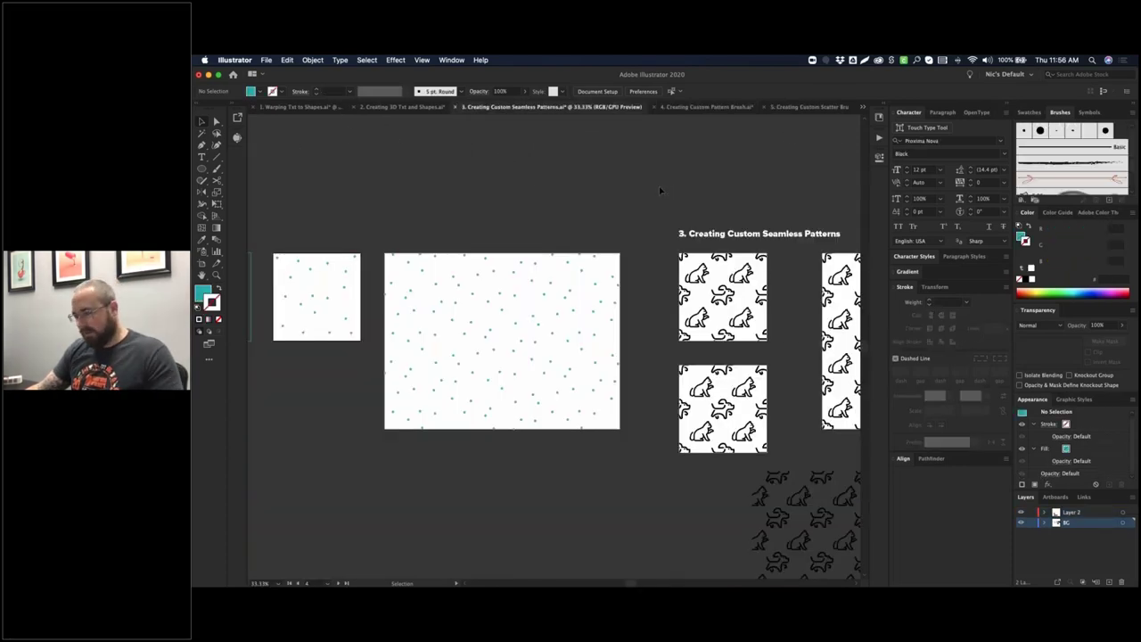
scroll(662, 186, "right", 5)
scroll(663, 187, "down", 1)
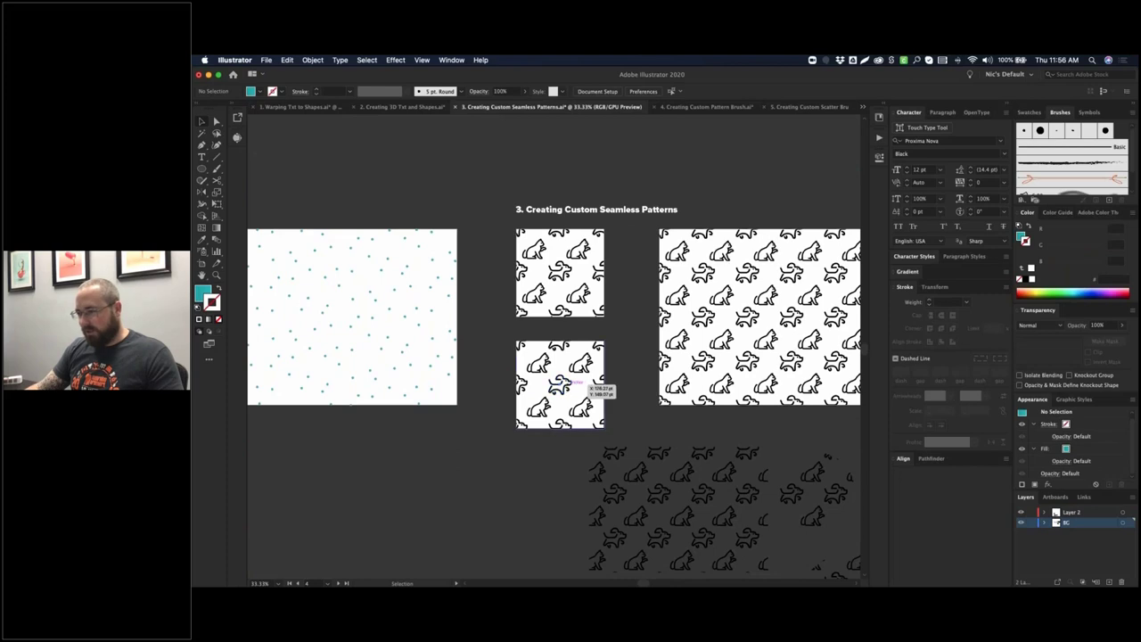
double_click(569, 389)
double_click(571, 383)
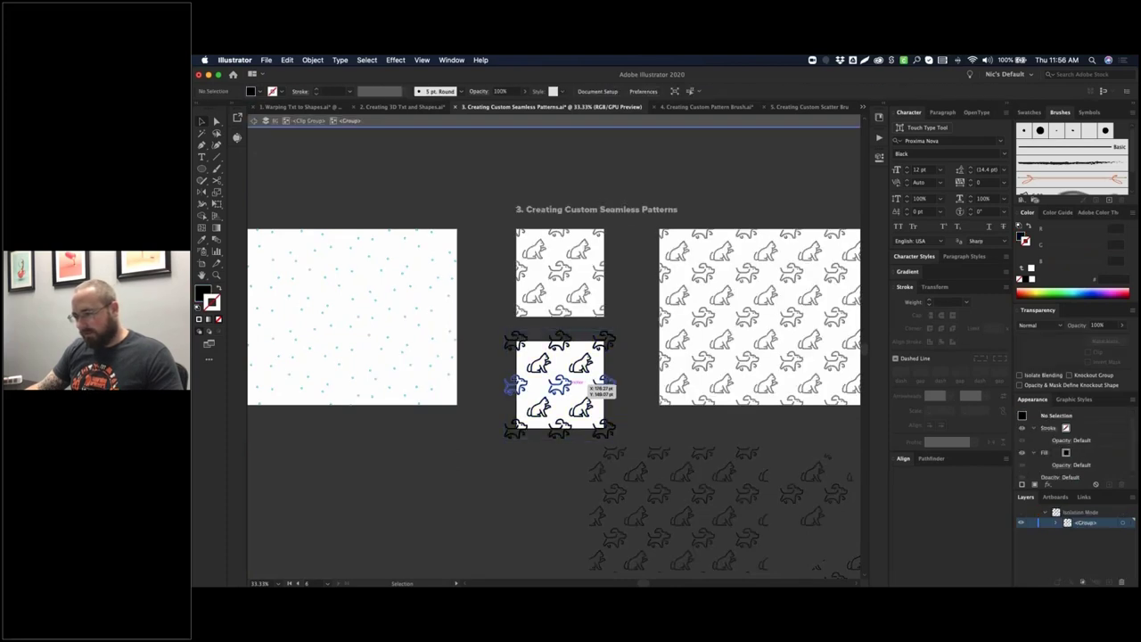
left_click(560, 385)
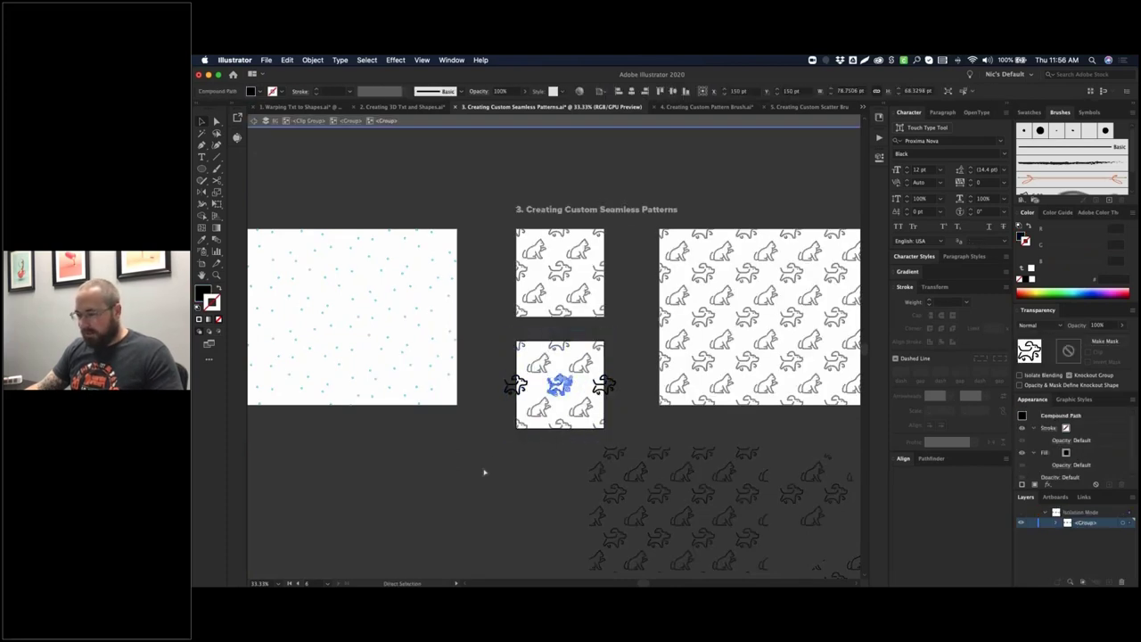
key("Escape")
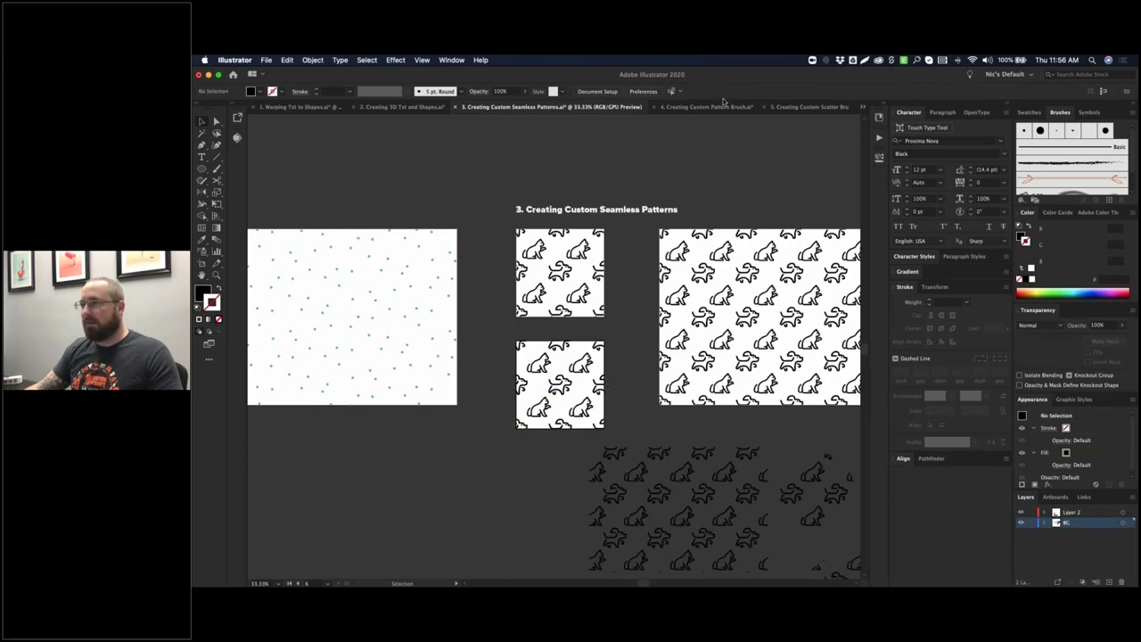
- Paste the dog motif into the custom scatter brush document and arrange copies of varied sizes and rotations above the artboard
left_click(800, 107)
key("cmd+v")
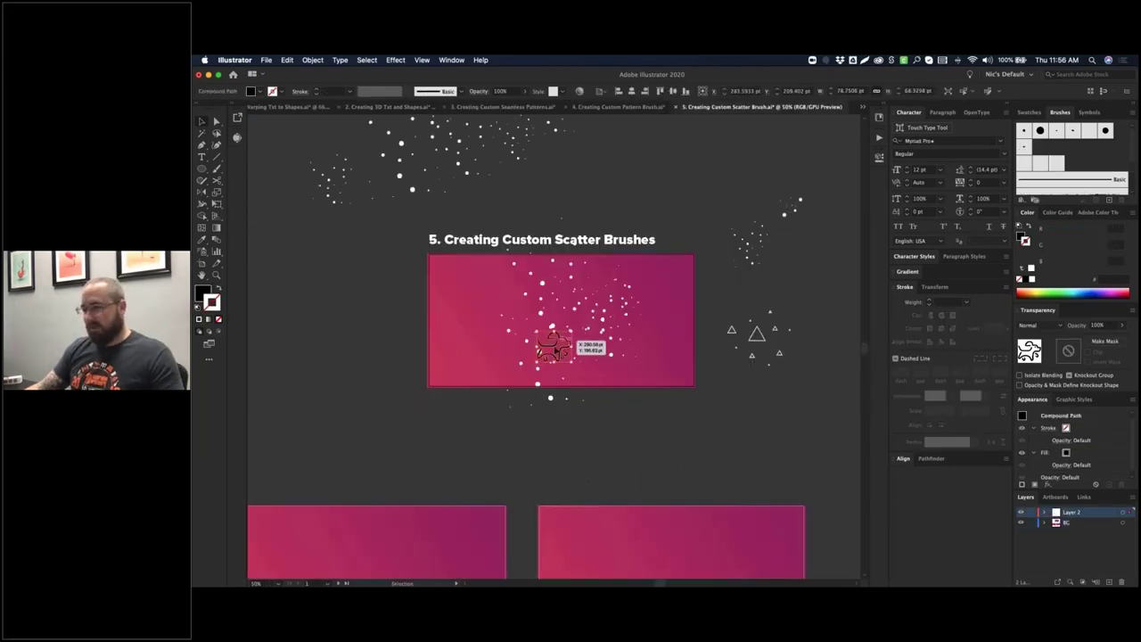
left_click_drag(575, 347, 636, 168)
left_click(696, 167)
left_click_drag(649, 143, 674, 209)
left_click(696, 162)
left_click(651, 188)
scroll(612, 163, "up", 3)
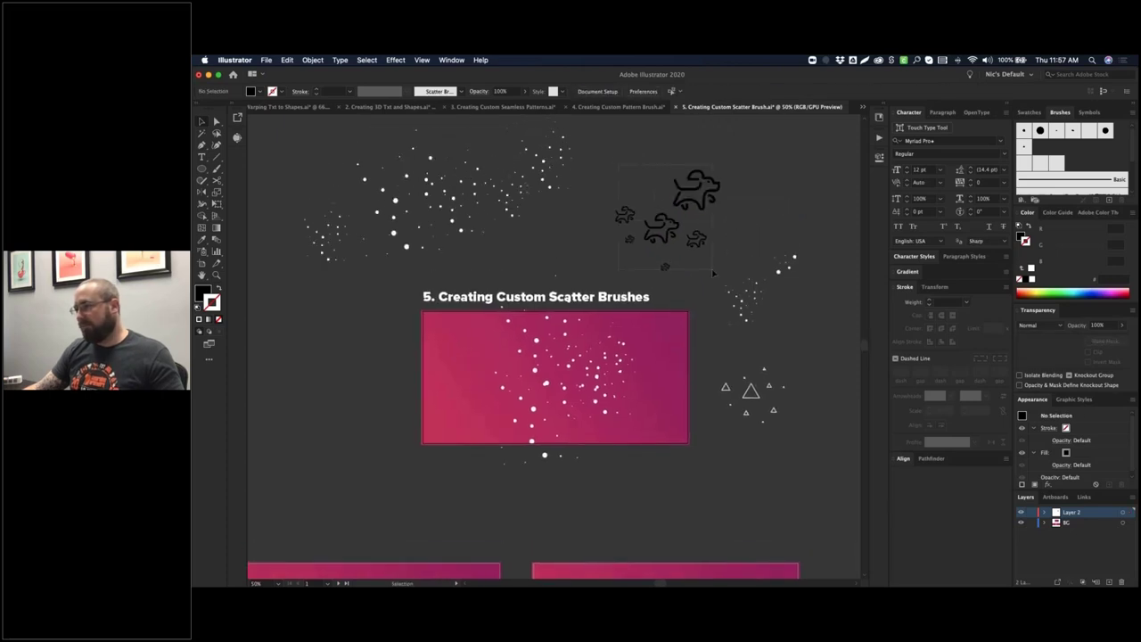
- Group all the dogs above the artboard and create a scatter brush from the group with the default options
left_click_drag(713, 273, 715, 272)
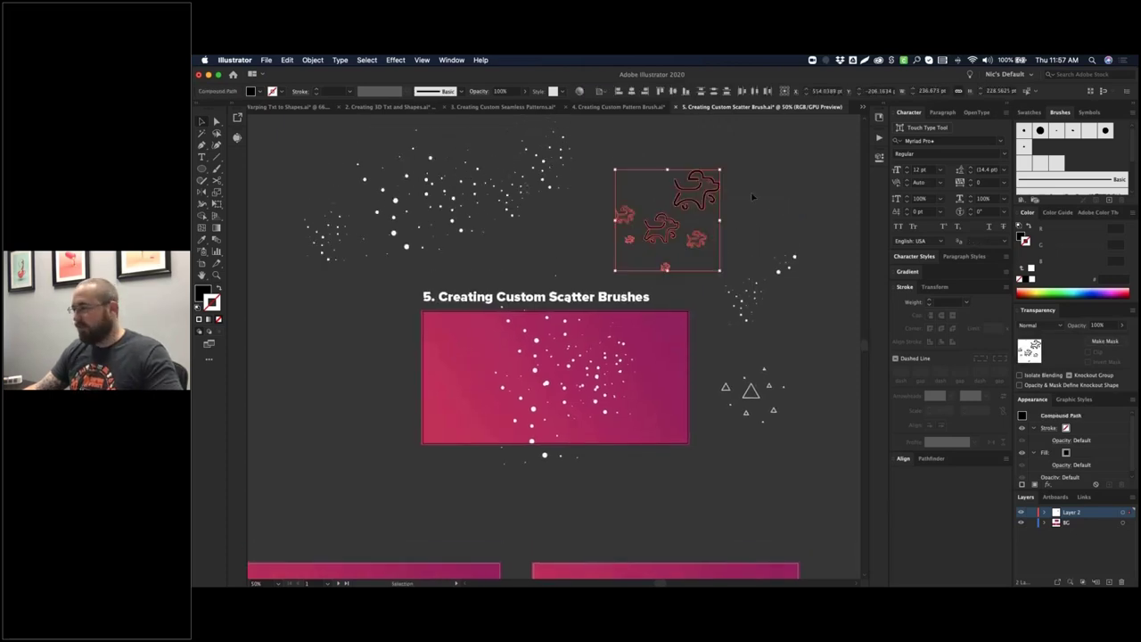
key("super+g")
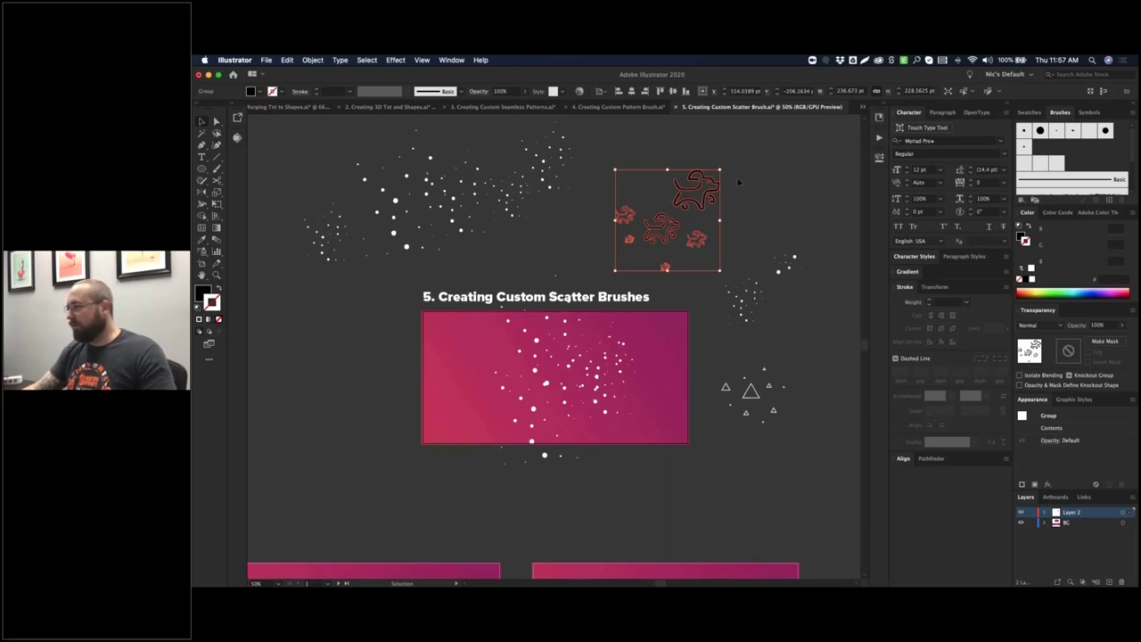
left_click(1110, 200)
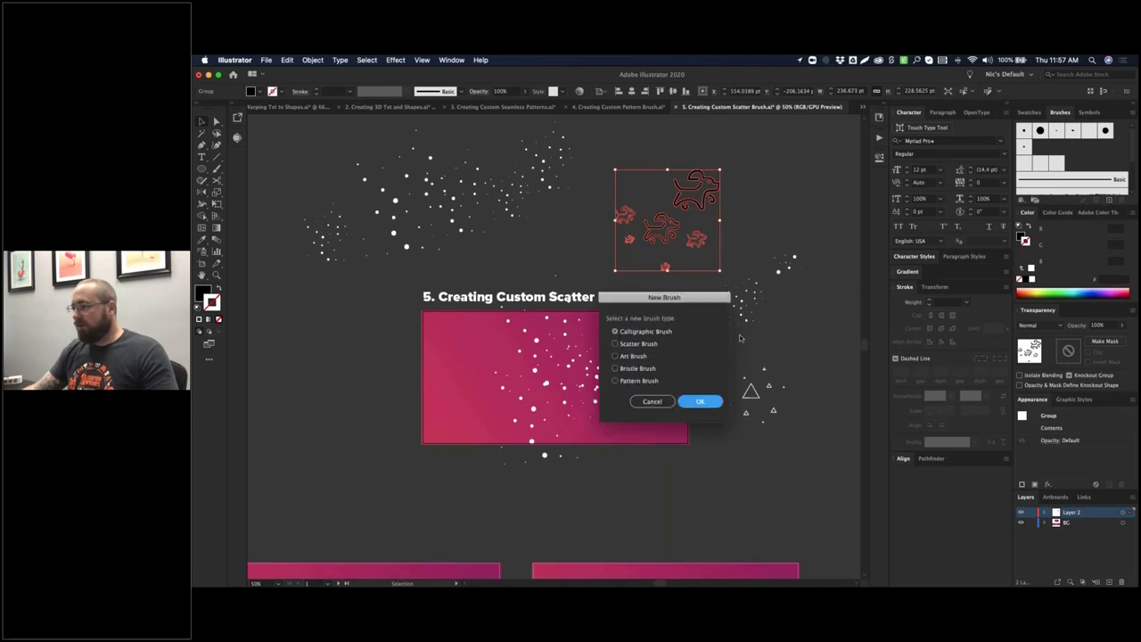
left_click(646, 344)
left_click(700, 401)
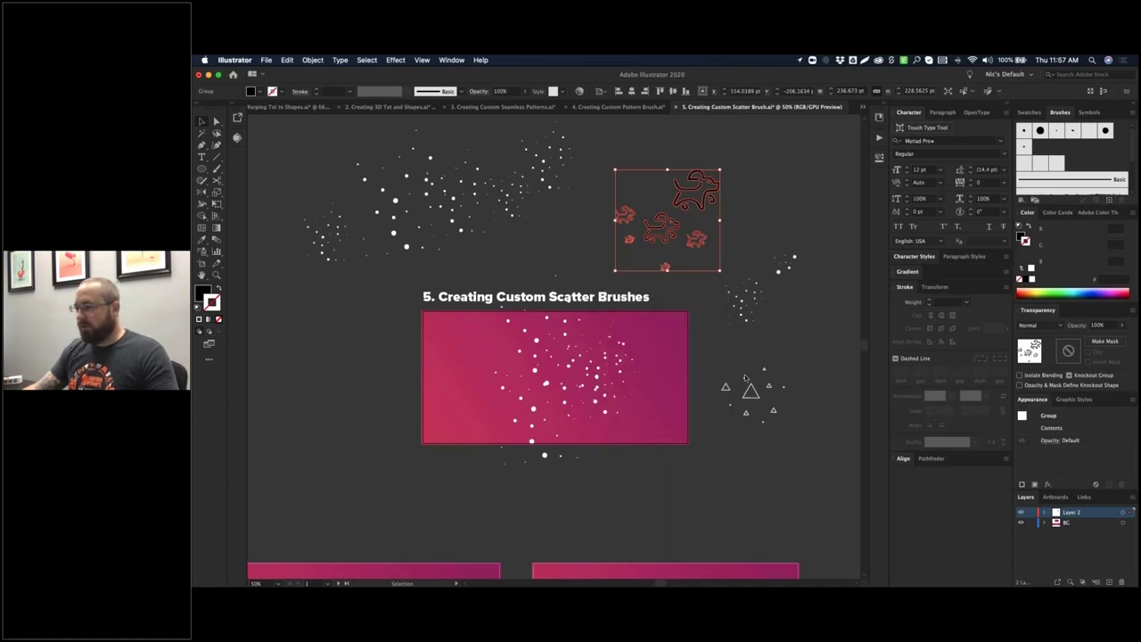
left_click(986, 347)
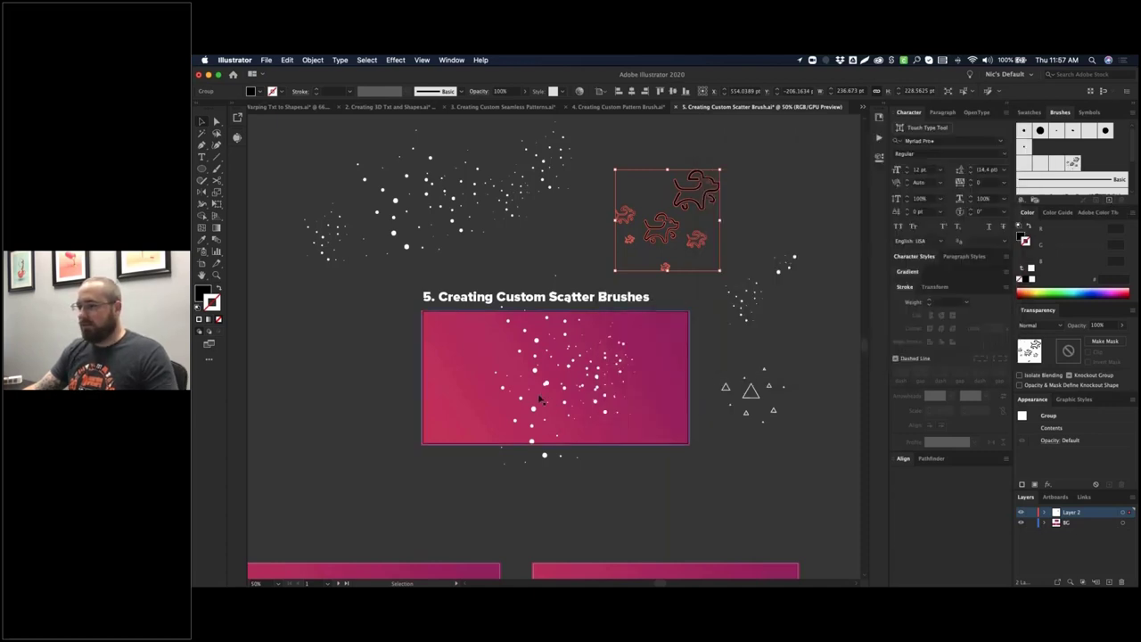
- Apply the dog scatter brush to the circle on the artboard and deselect the circle
left_click(550, 387)
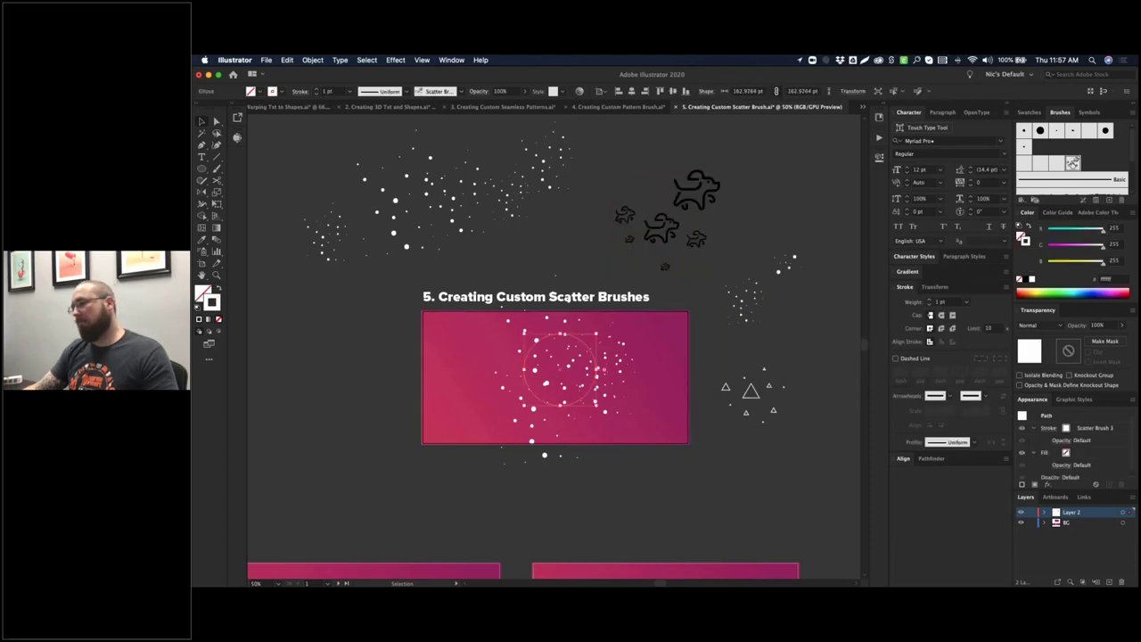
left_click(1073, 163)
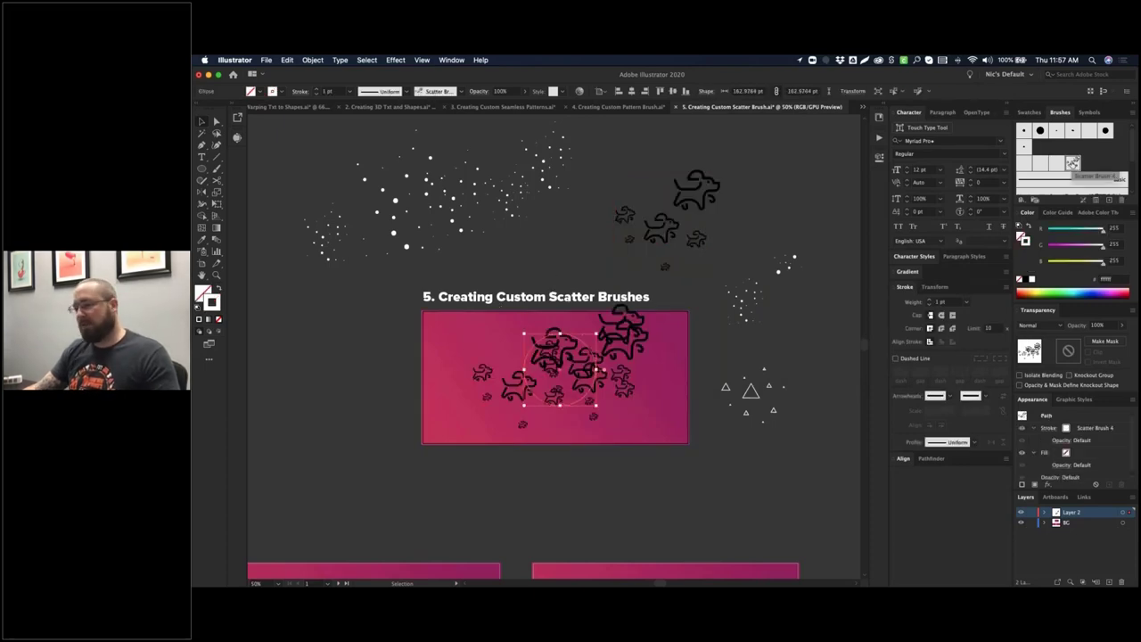
left_click(553, 260)
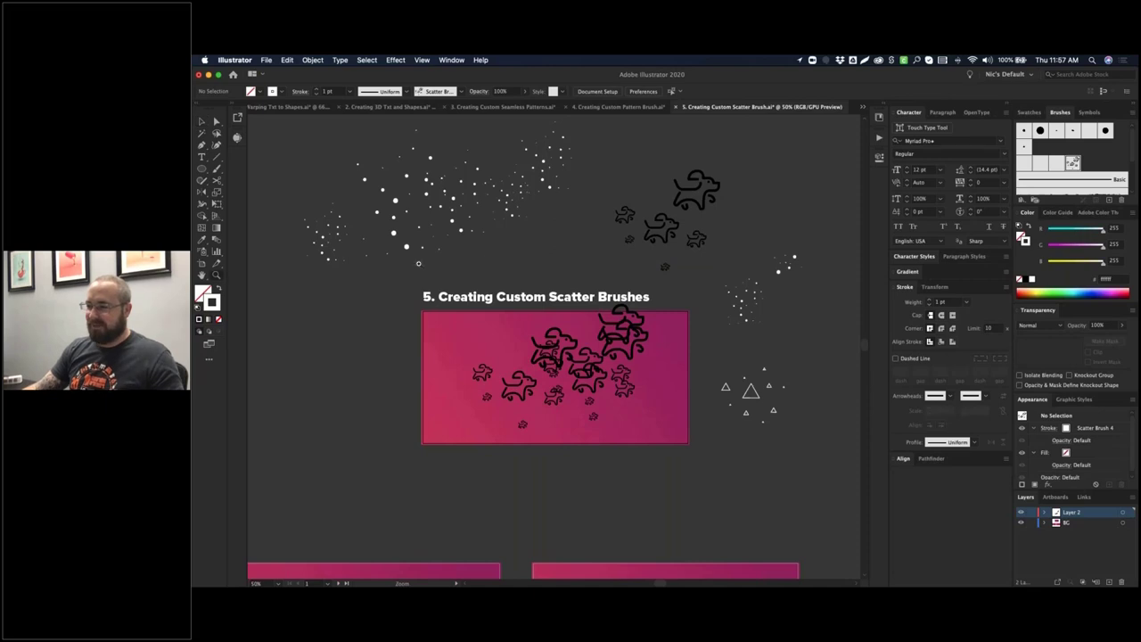
key("v")
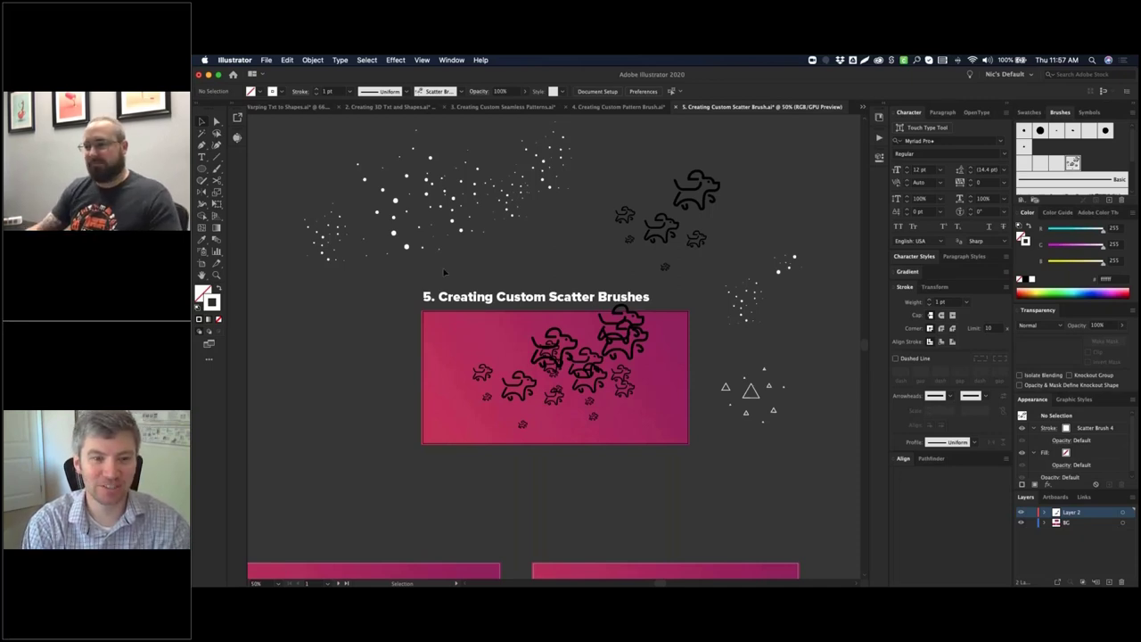
- Move the dotted curve slightly down, try a 10 pt stroke weight on it, and set the weight to 0.5 pt
scroll(532, 367, "down", 1)
scroll(531, 367, "left", 1)
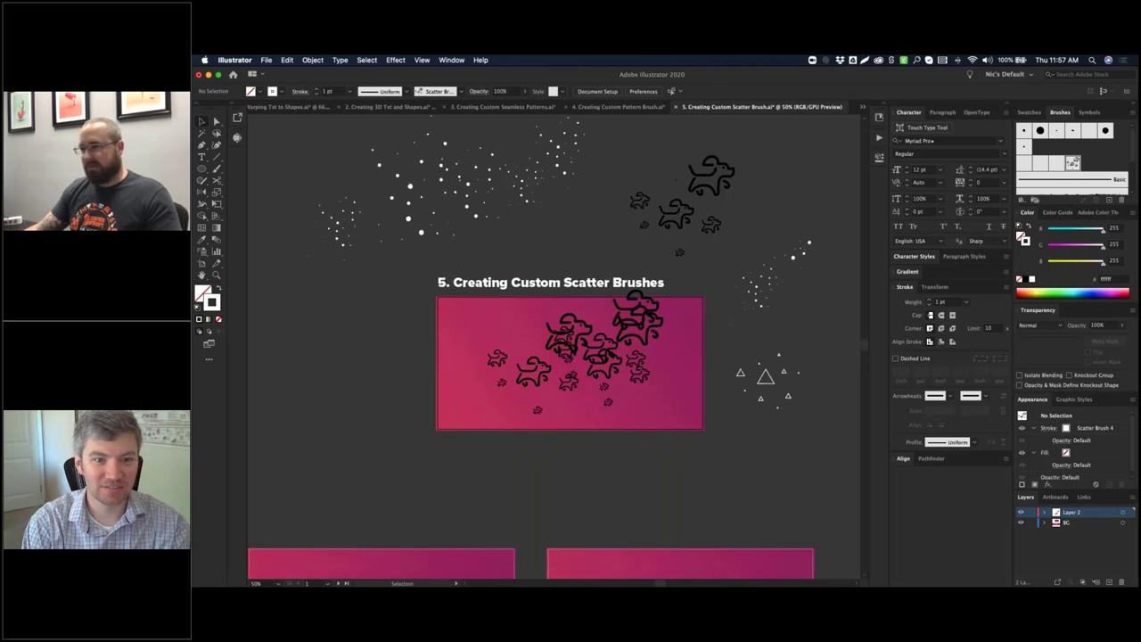
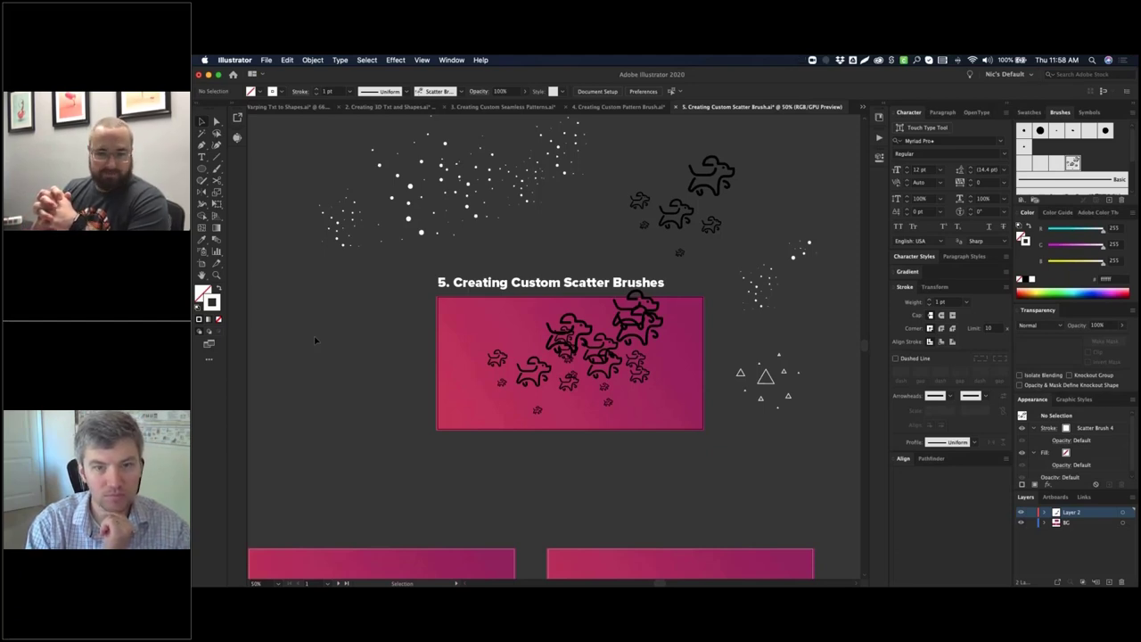
left_click_drag(352, 219, 566, 130)
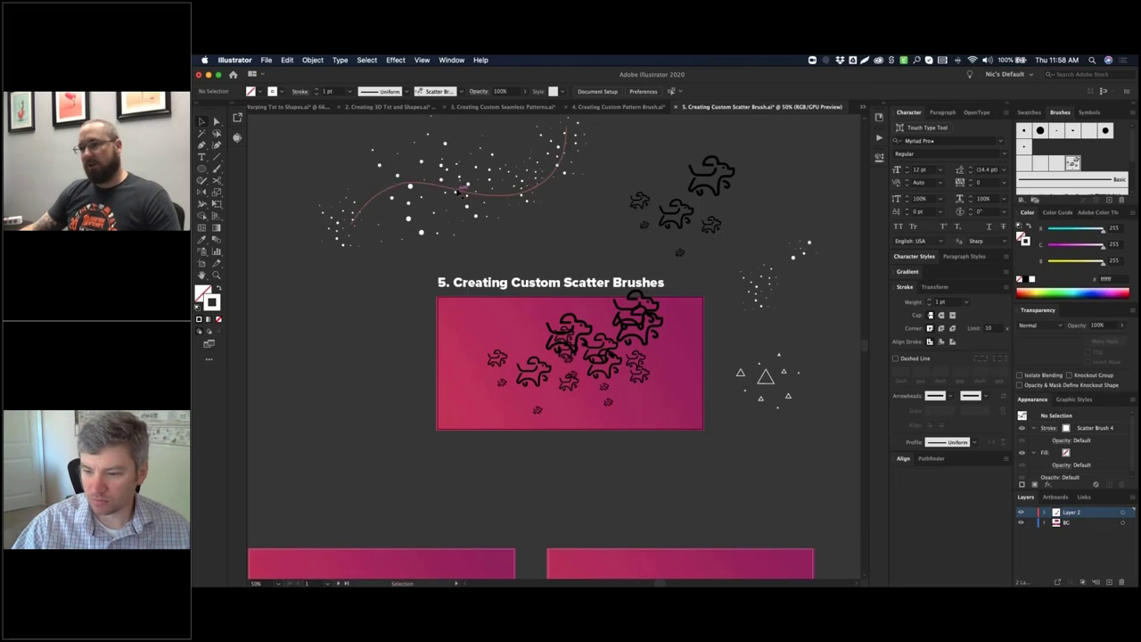
left_click(944, 303)
type("10")
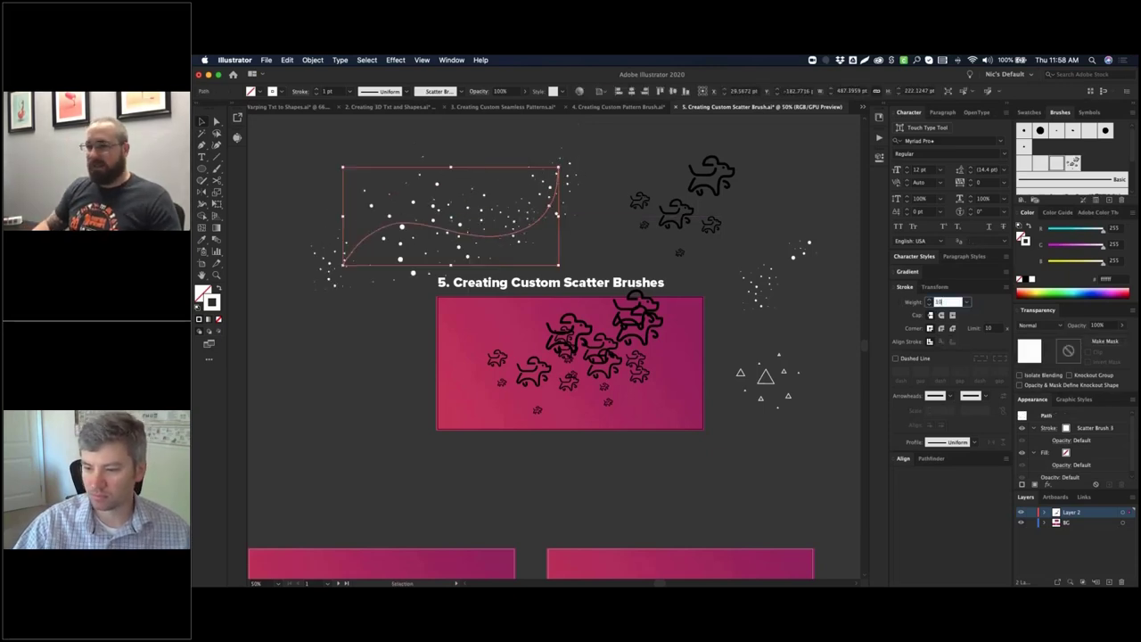
key("Return")
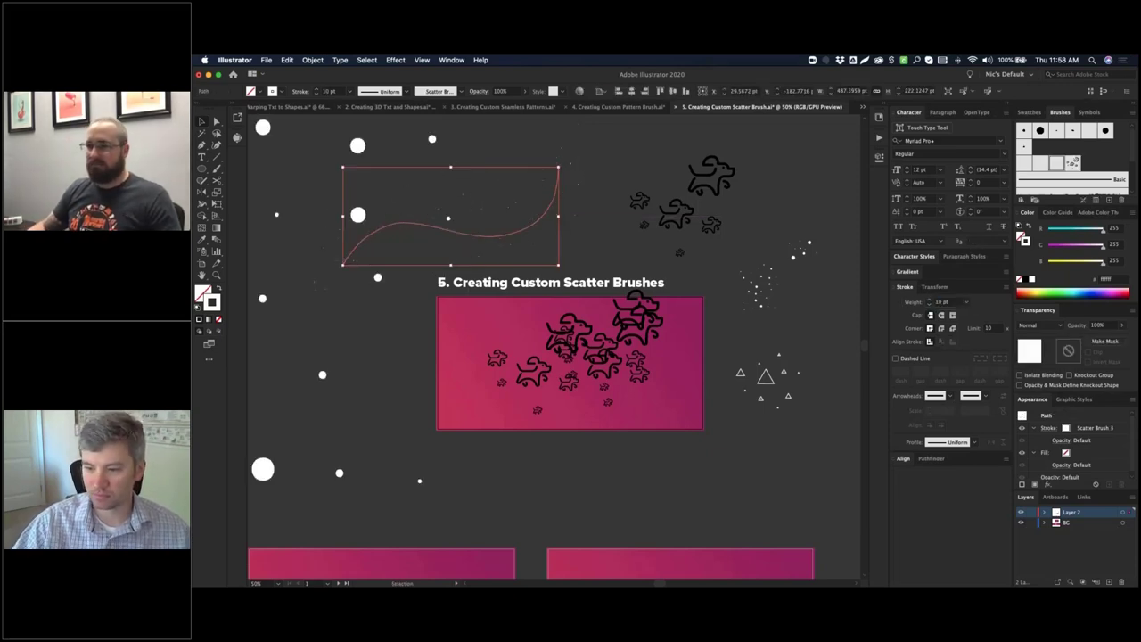
left_click(944, 302)
type("0.5")
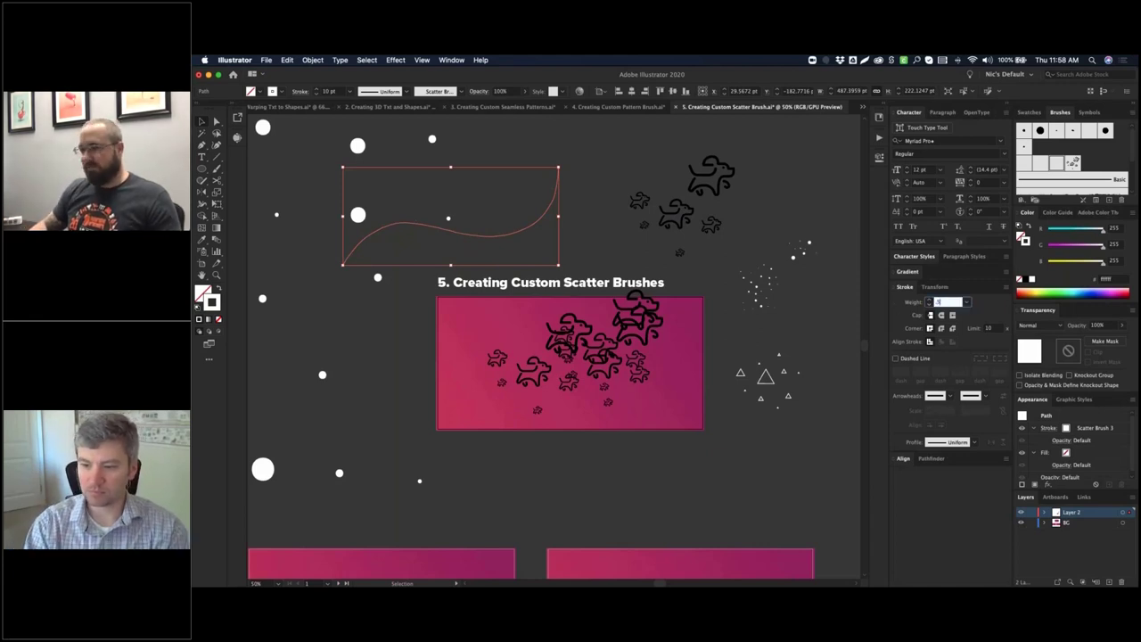
key("Return")
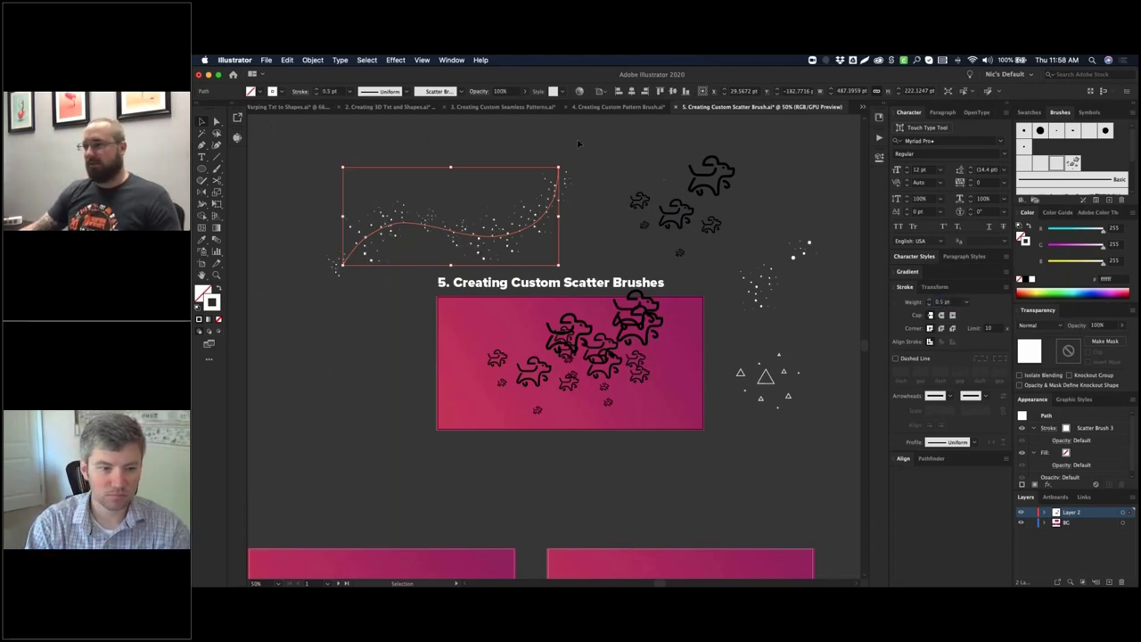
- Set the first random size value of the dot scatter brush to 521% and apply the change to the existing strokes
double_click(1055, 165)
left_click_drag(842, 176, 858, 174)
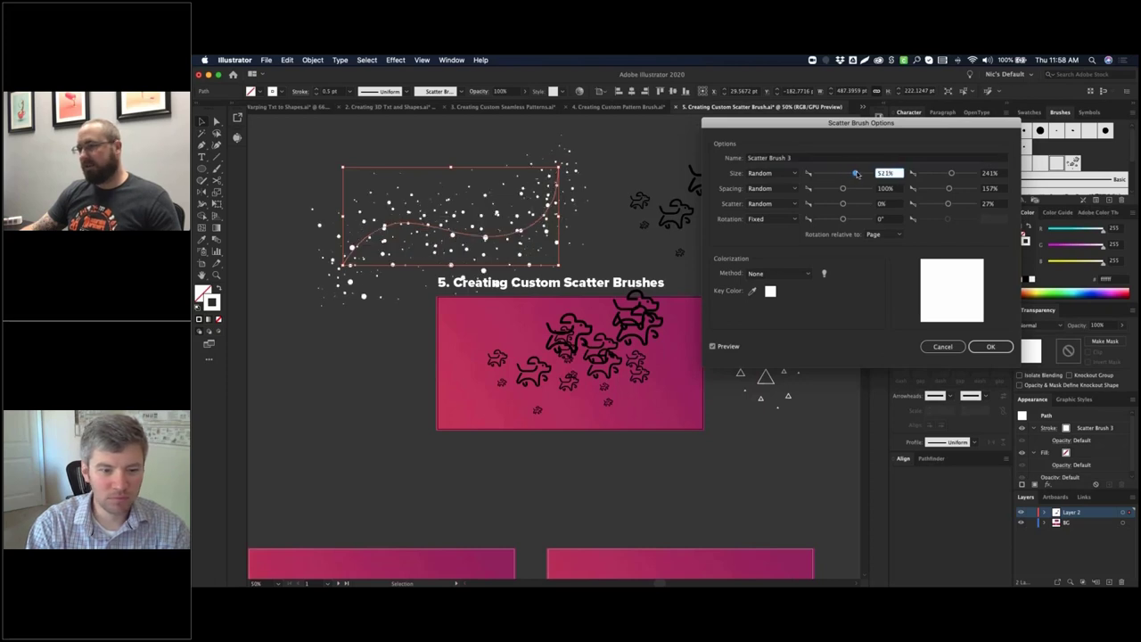
left_click(991, 347)
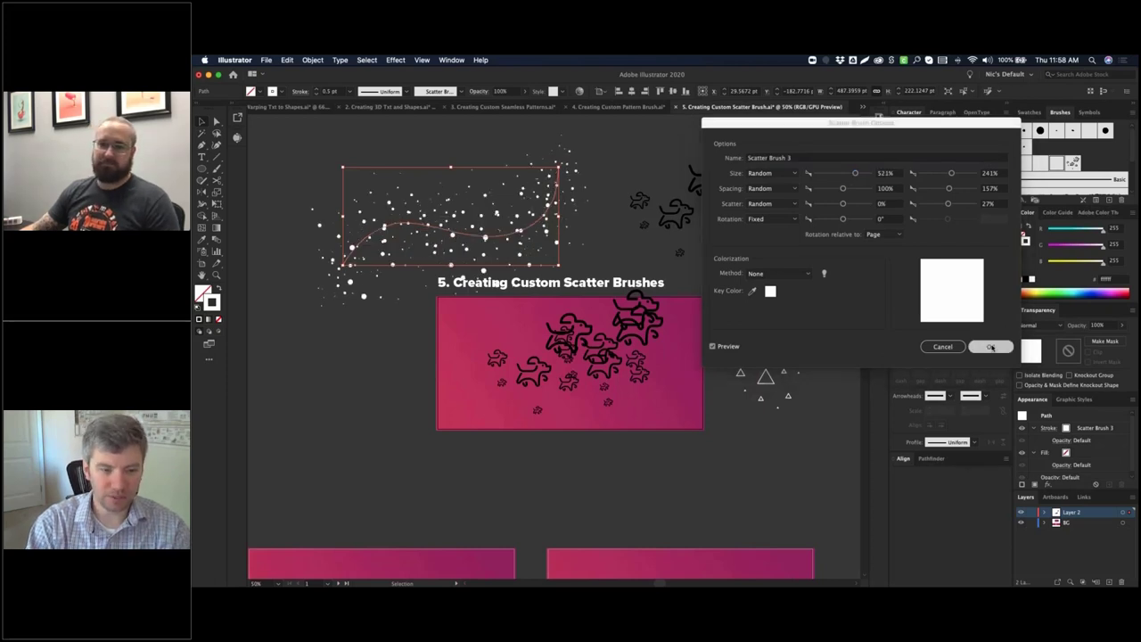
left_click(670, 346)
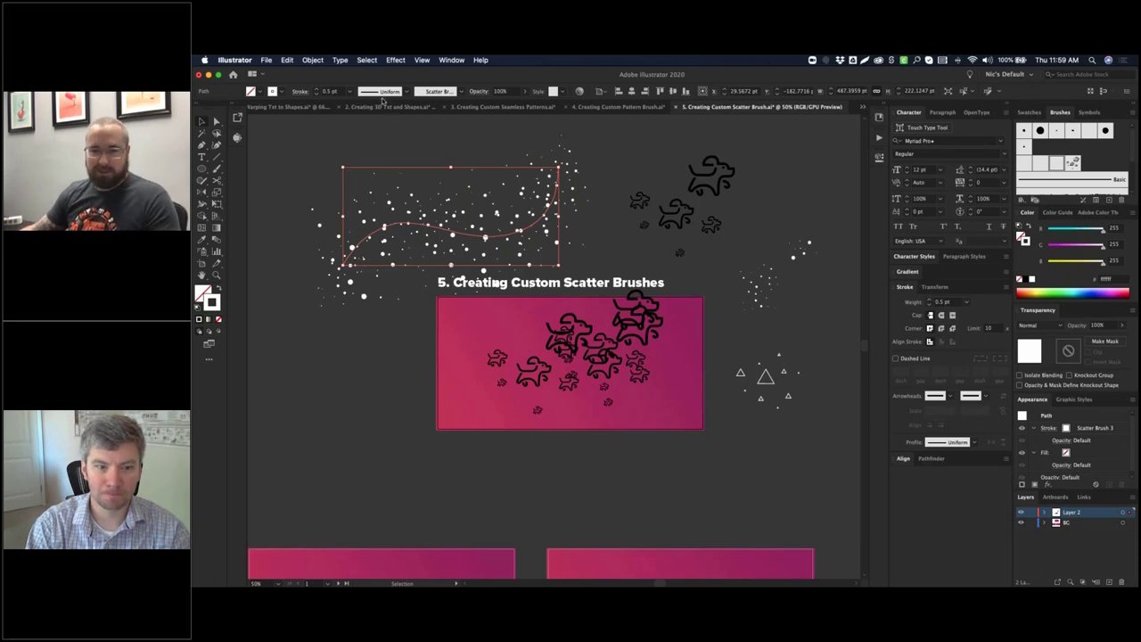
- Copy the revolved teardrop shape from the 3D text and shapes document and paste it beside the artboard in the scatter brush document
left_click(382, 107)
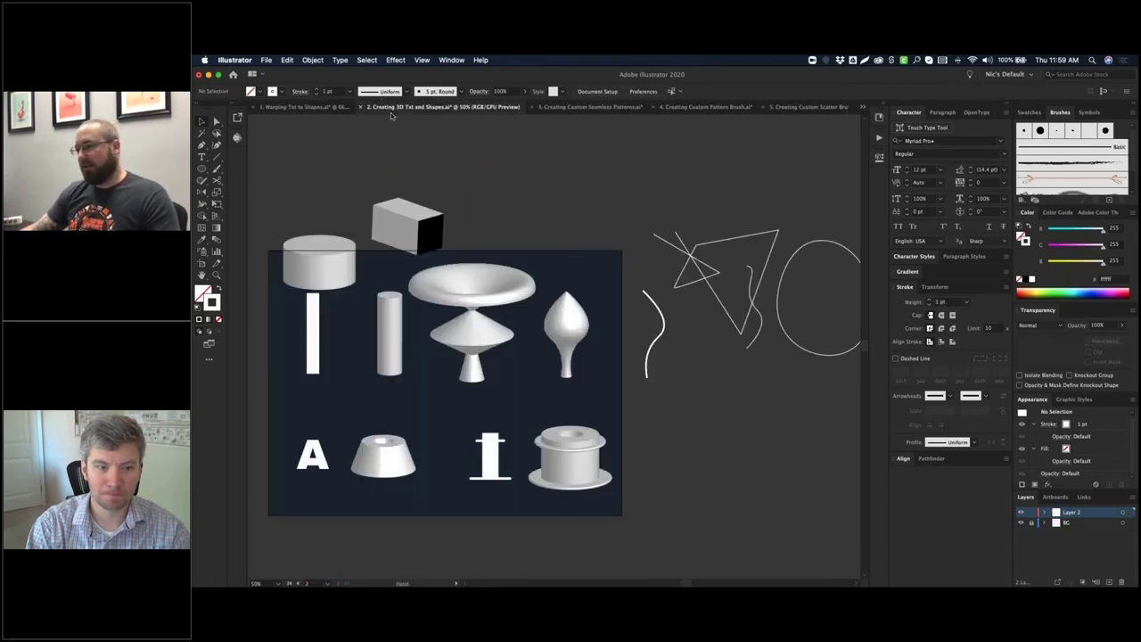
key("a")
left_click(579, 328)
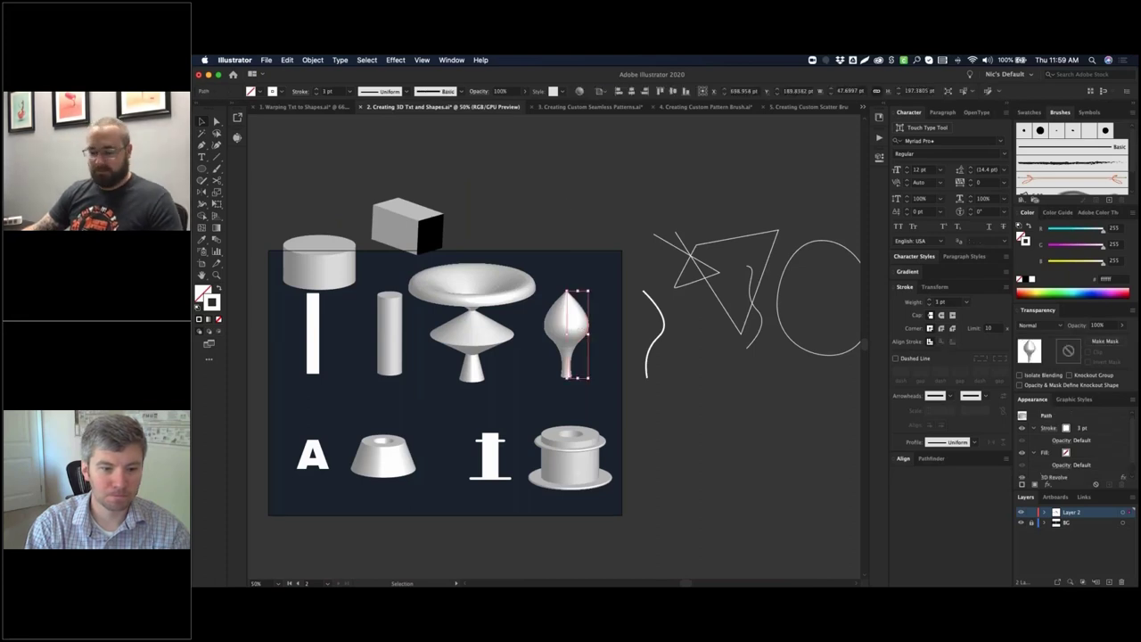
left_click(804, 108)
scroll(492, 285, "left", 5)
scroll(491, 285, "down", 2)
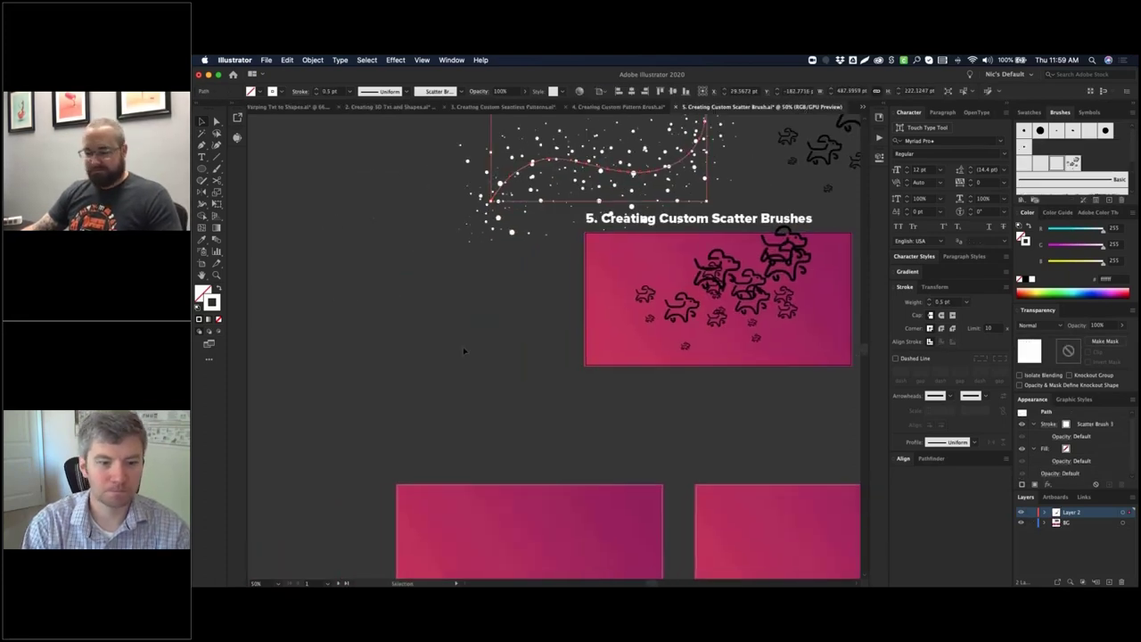
key("super+v")
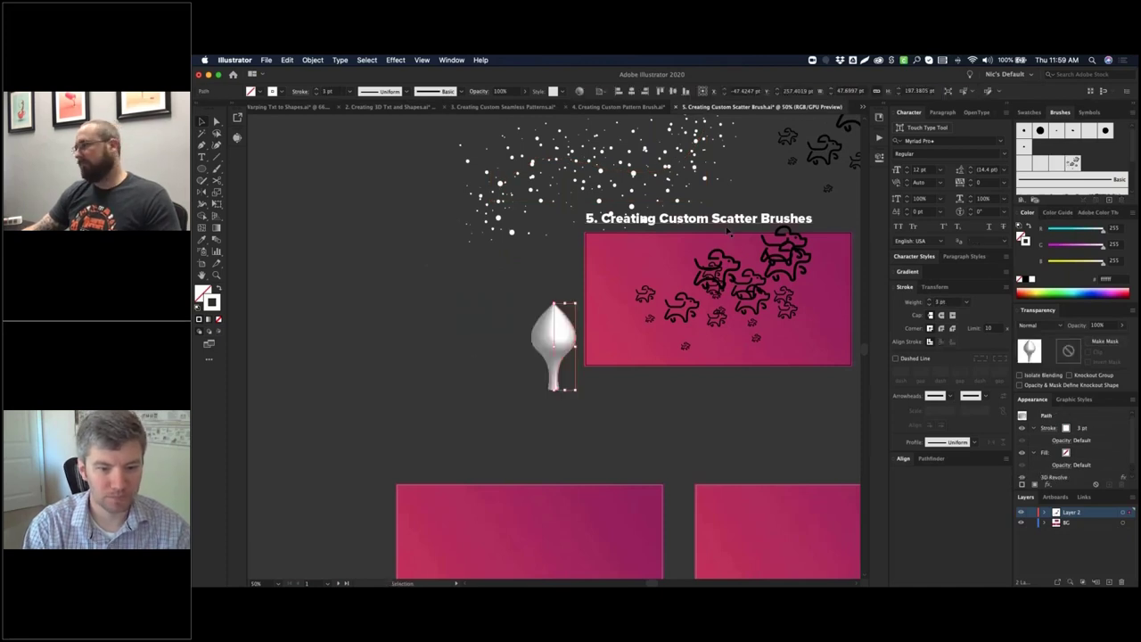
- Add a flared shape and a bowl on either side of the revolved teardrop and group the three objects
left_click_drag(573, 325, 503, 409)
left_click(572, 381)
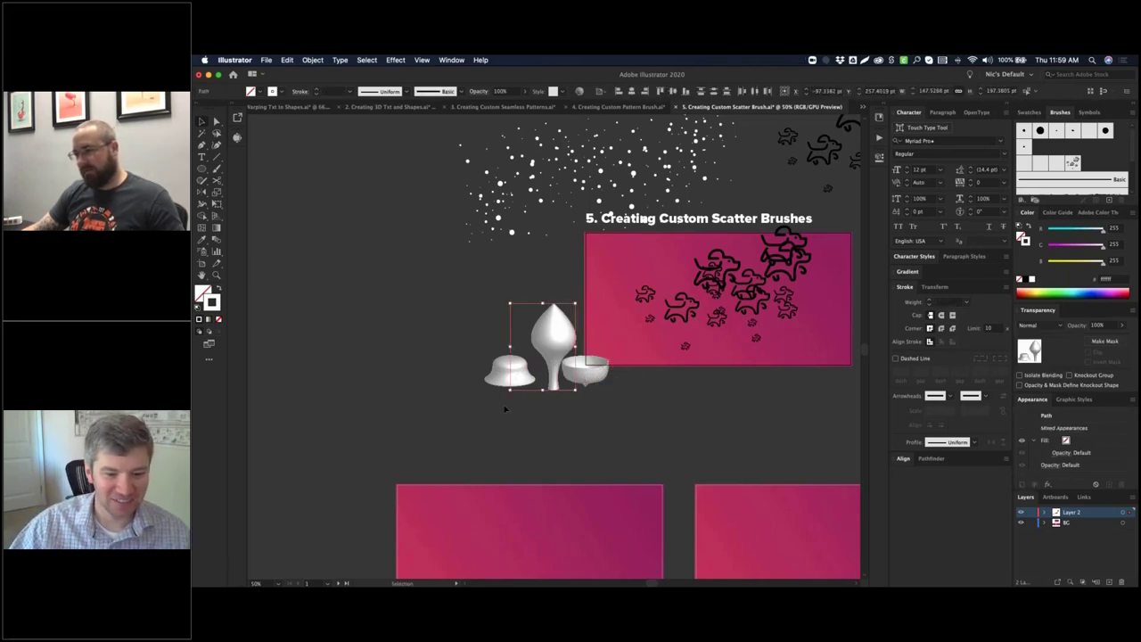
left_click(590, 378, "shift")
key("ctrl+g")
- Create a scatter brush from the grouped 3D shapes with the default options
left_click(1111, 200)
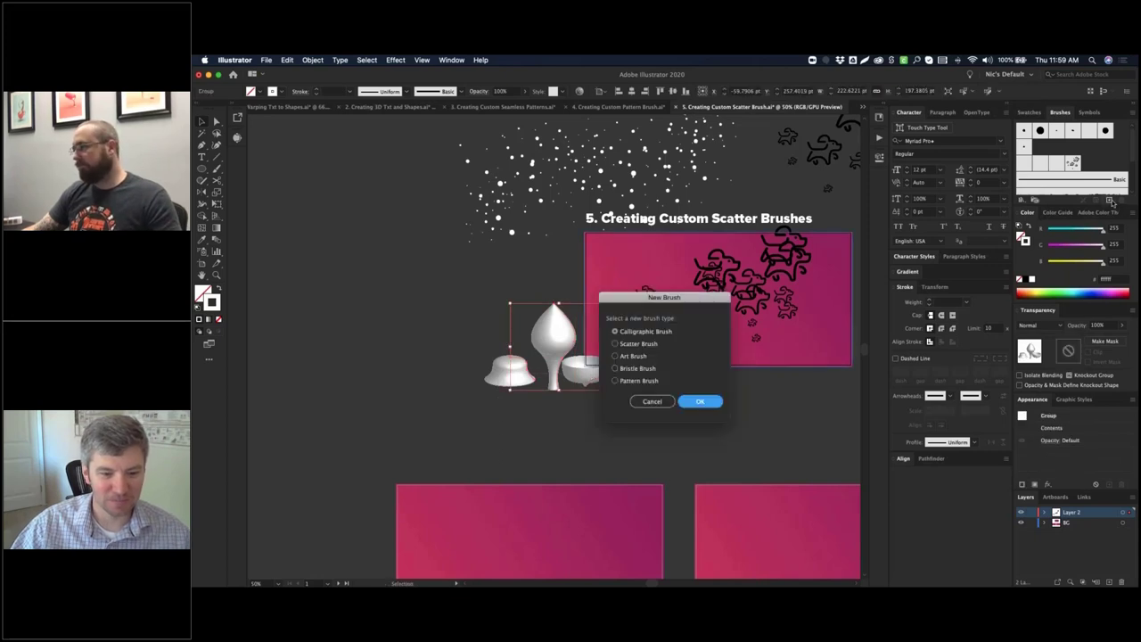
left_click(630, 344)
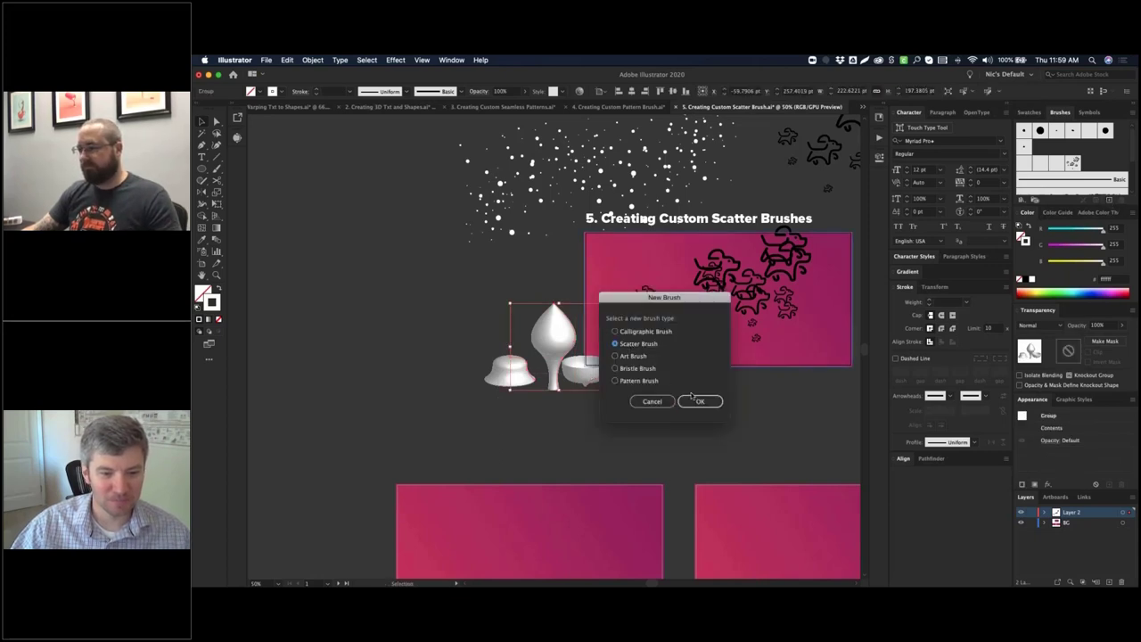
left_click(694, 399)
left_click(1009, 348)
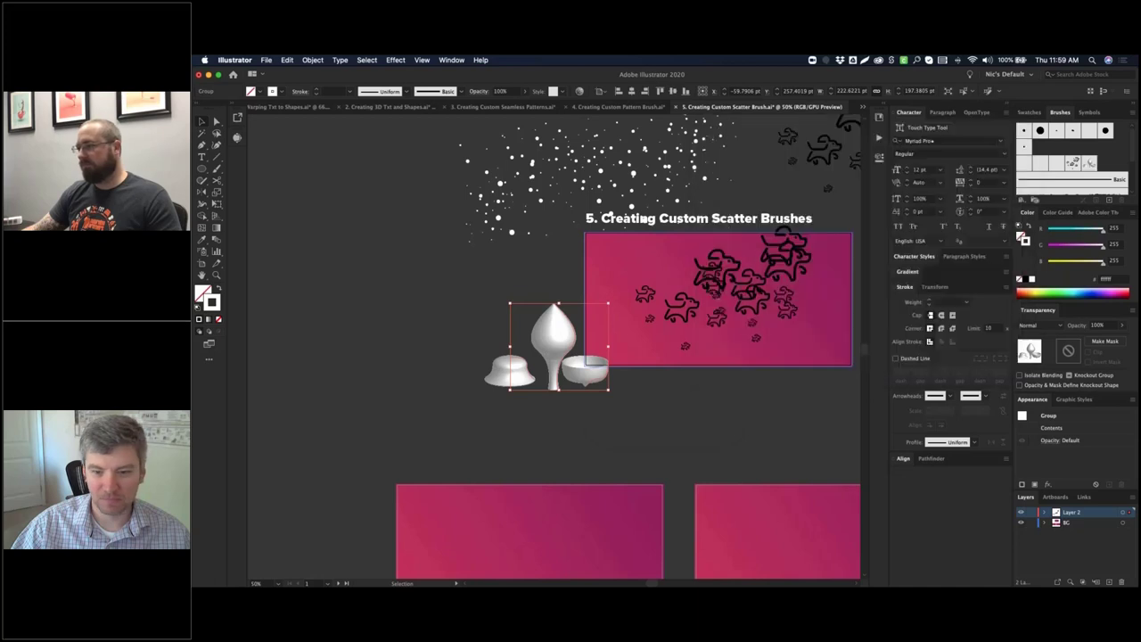
- Apply the 3D shapes scatter brush to the dotted curve above the artboard and deselect the curve
left_click(608, 171)
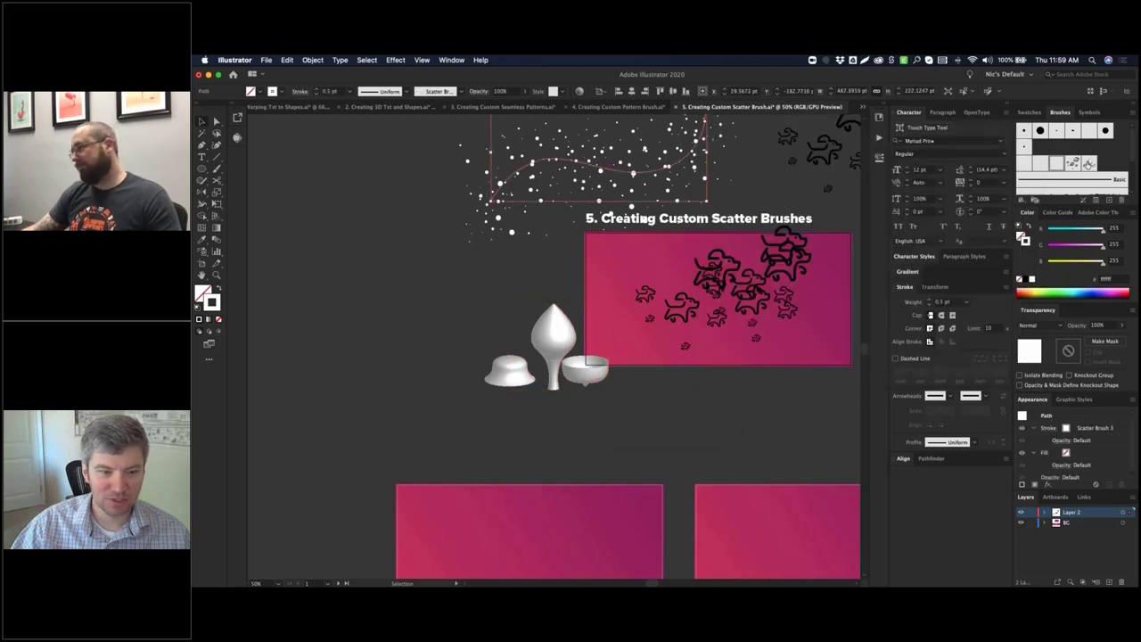
left_click(1087, 164)
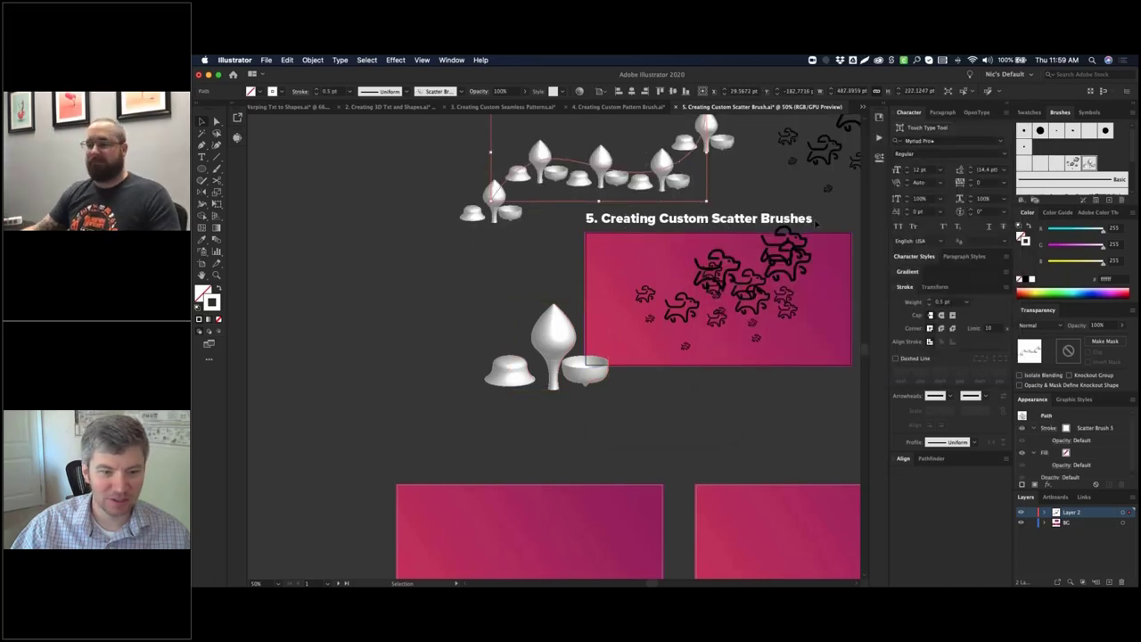
left_click(428, 215)
left_click_drag(427, 215, 360, 306)
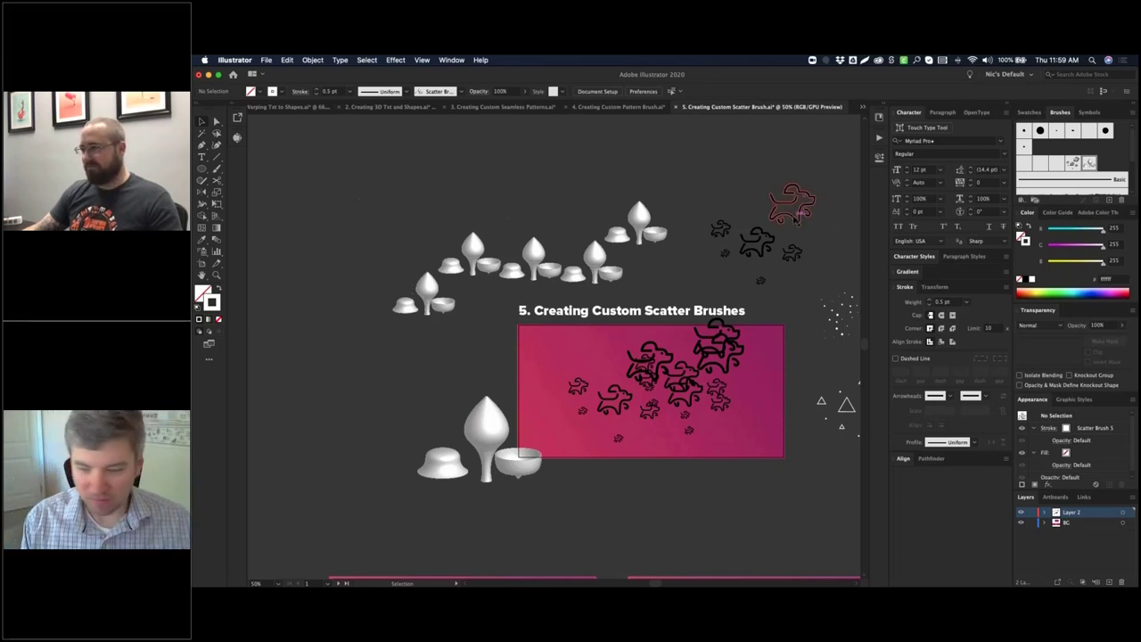
- Isolate the dog group above the artboard, cut out its largest dog, and exit isolation mode
left_click(797, 222)
double_click(796, 219)
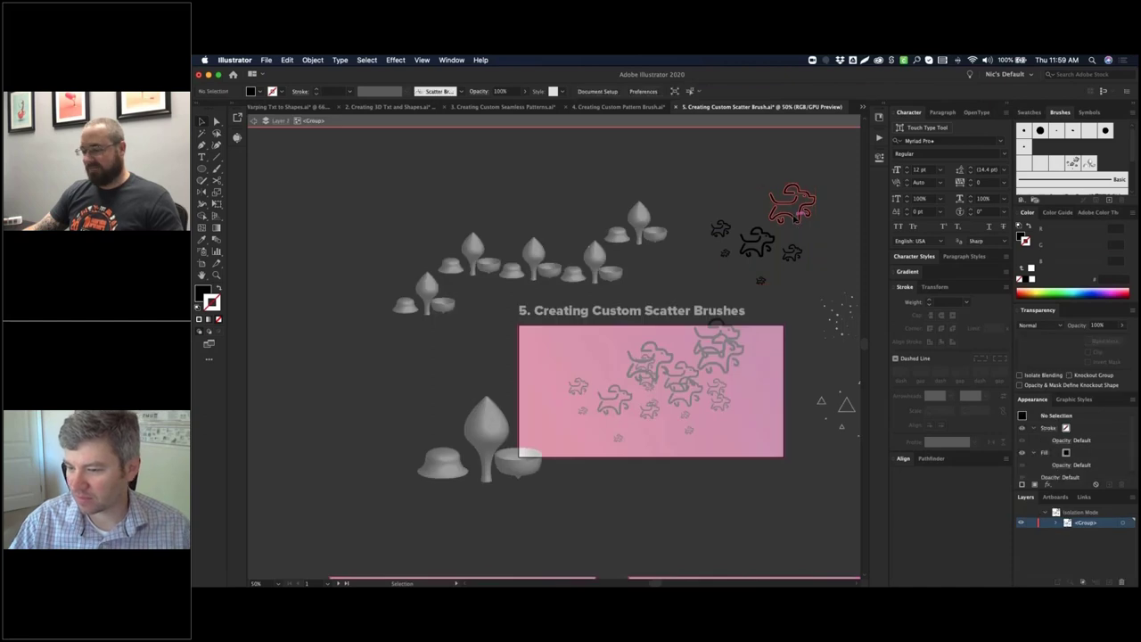
left_click(796, 219)
key("super+x")
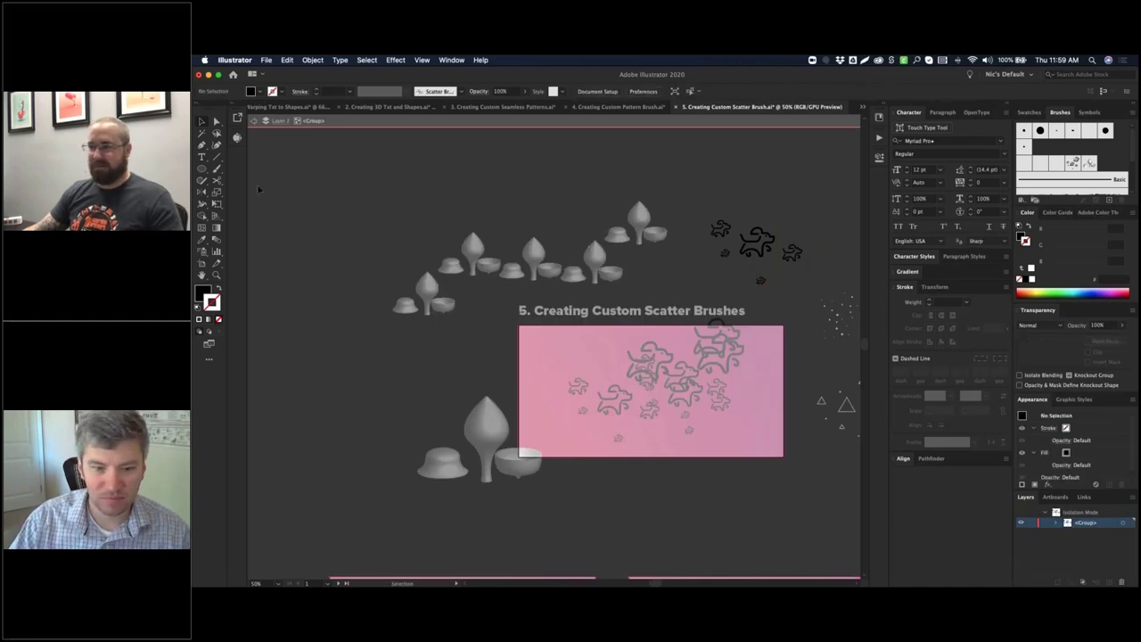
double_click(259, 189)
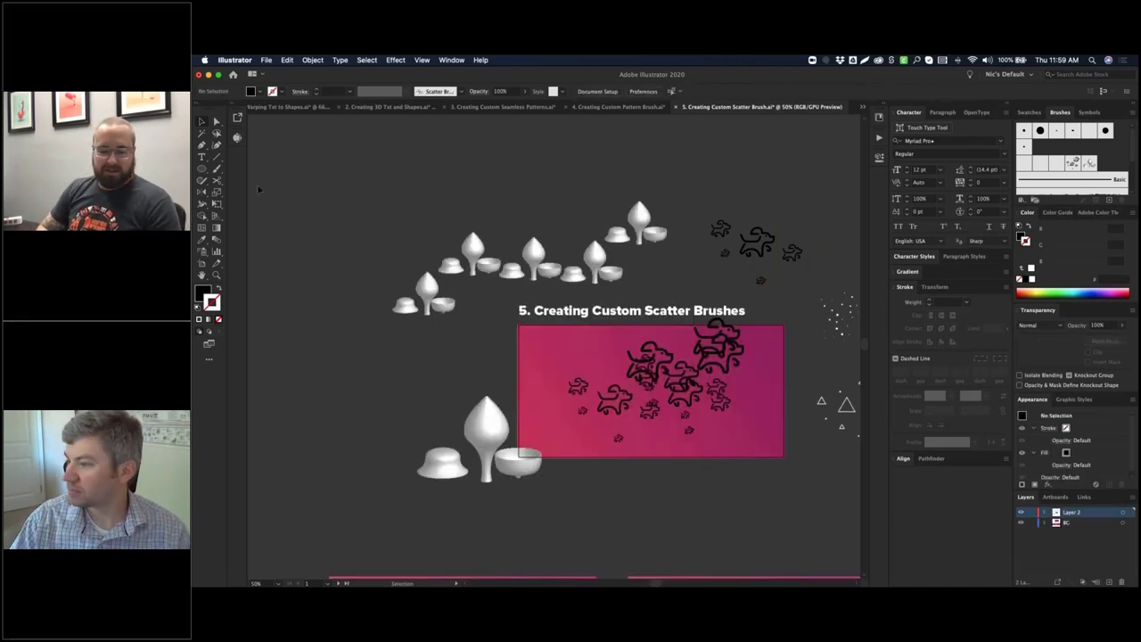